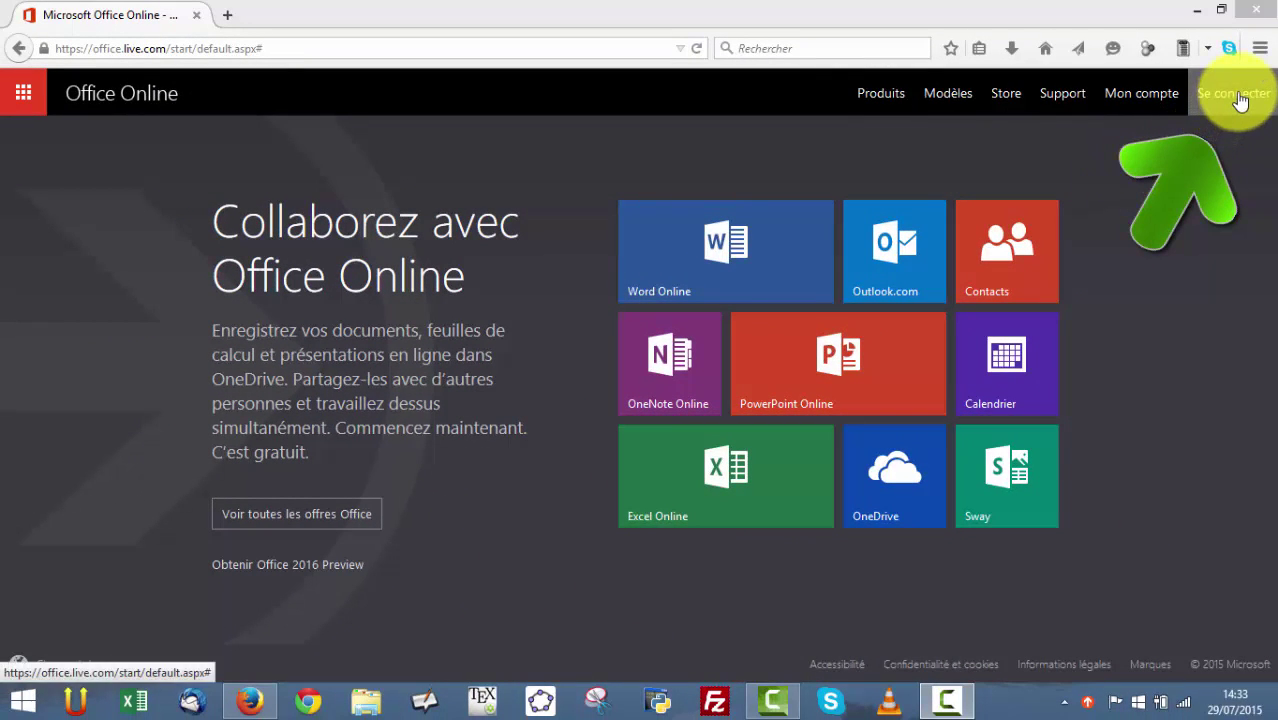
Open Outlook.com from the Office Online start page and choose to sign in with a Microsoft account
left_click(1236, 100)
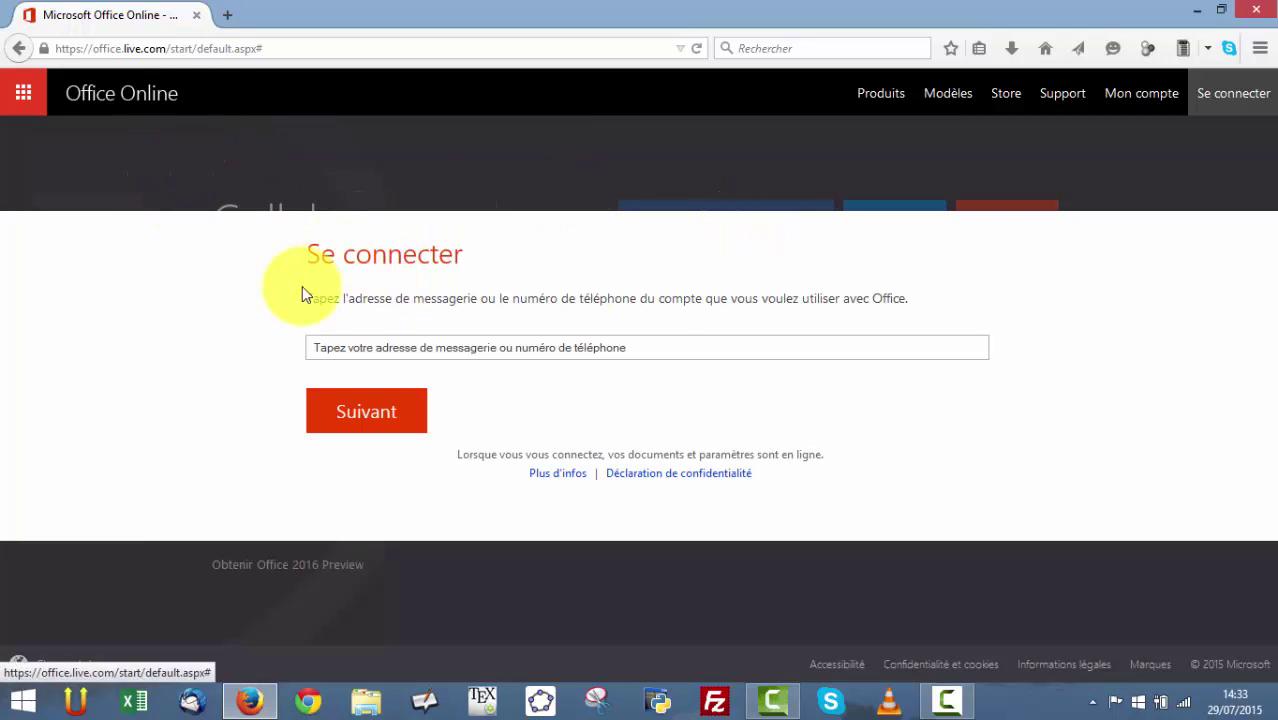
left_click(19, 50)
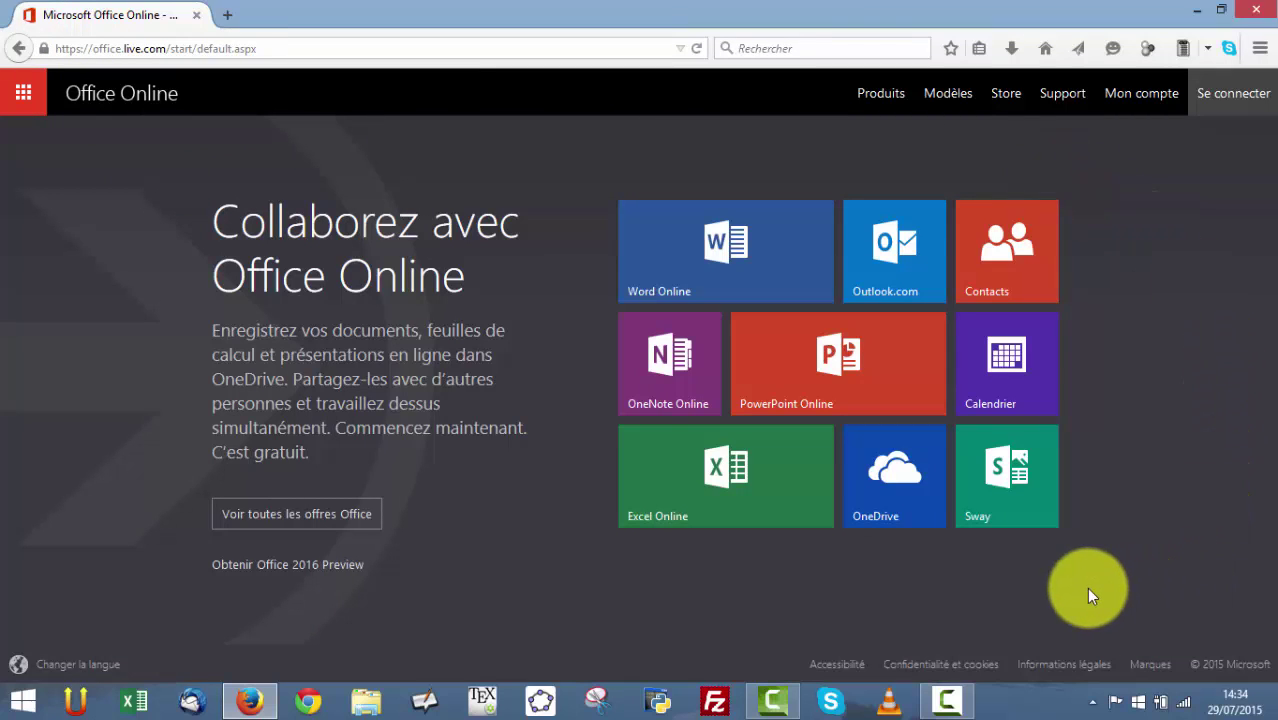
left_click(903, 260)
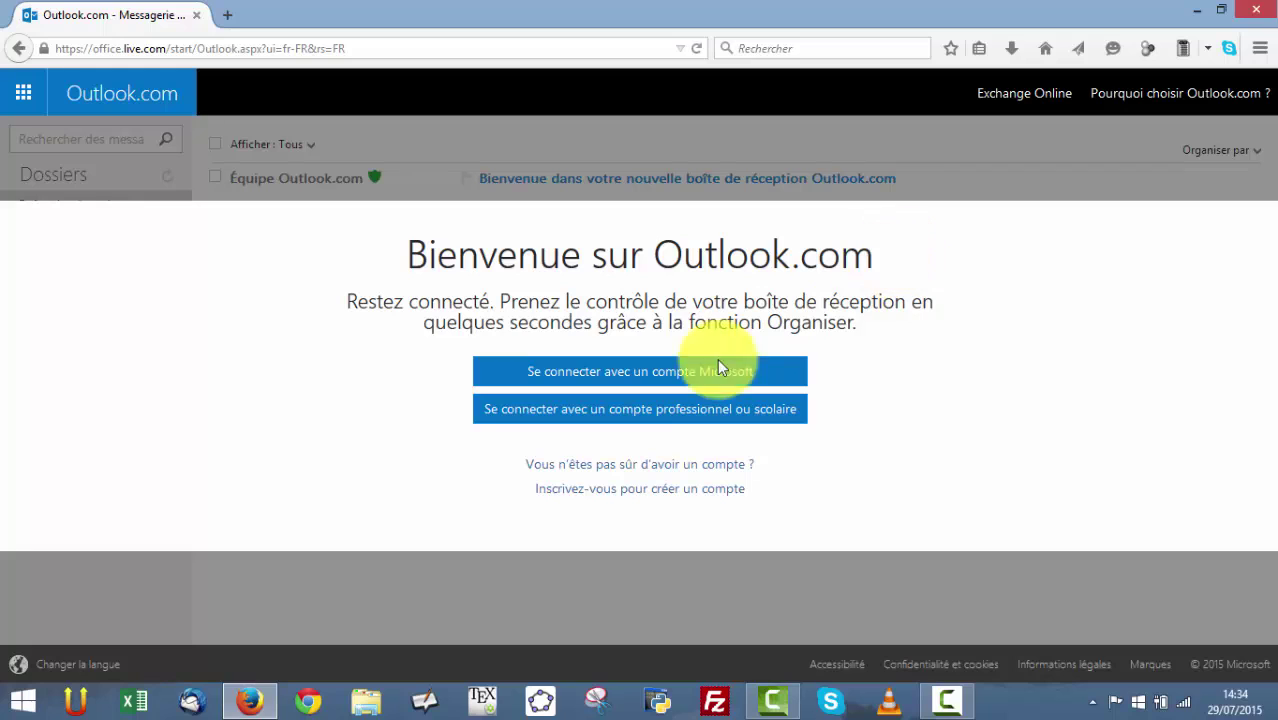
left_click(638, 377)
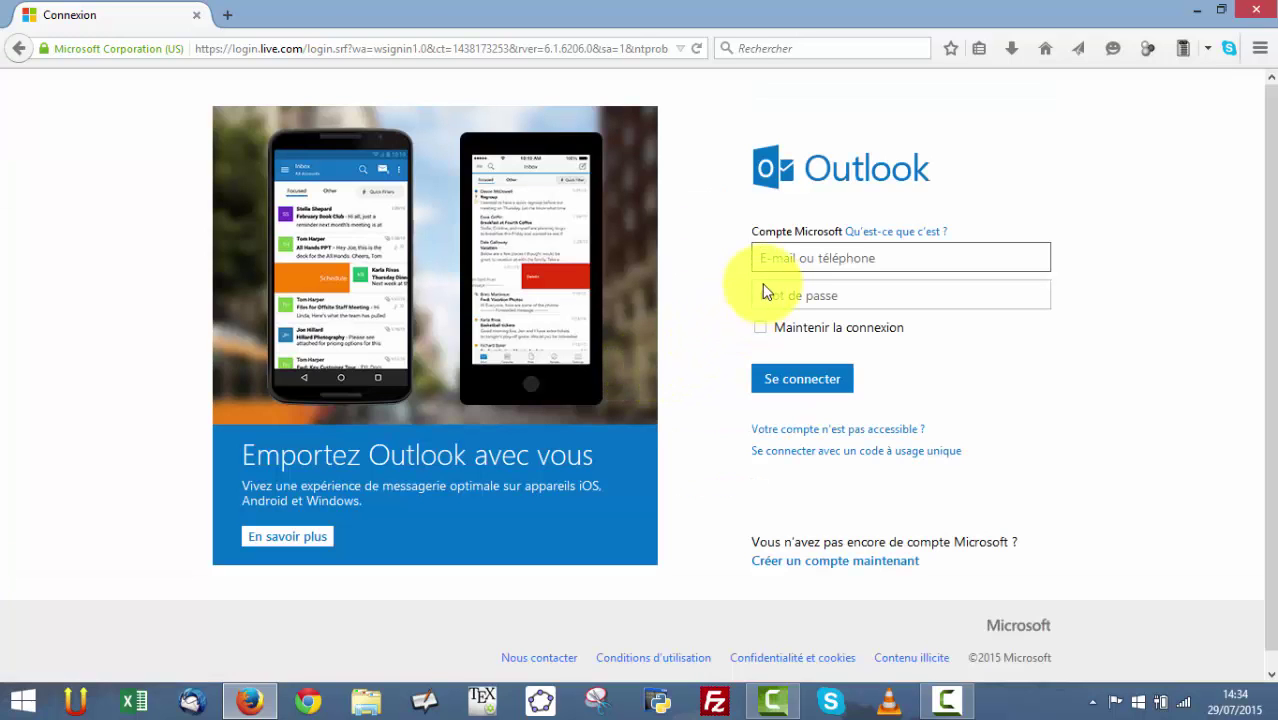
Enter the account e-mail and password and submit the sign-in form
left_click(768, 258)
type("pck")
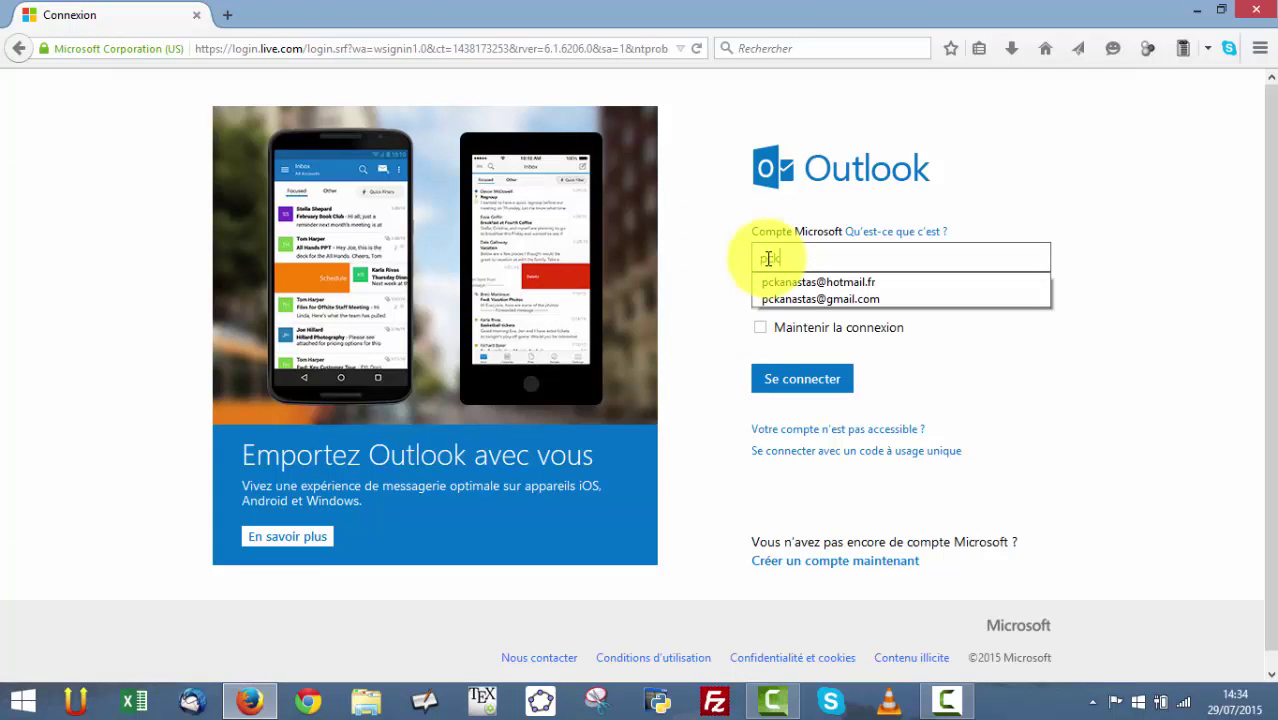
key("Down")
key("Return")
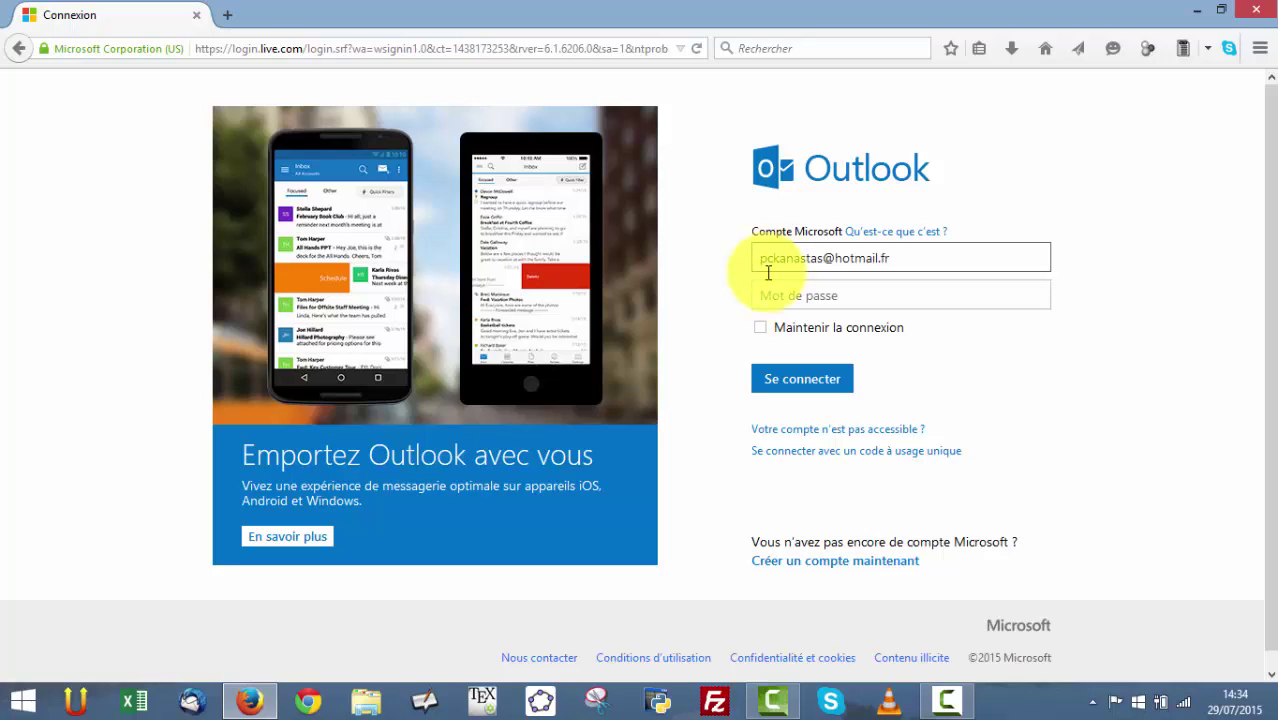
left_click(765, 293)
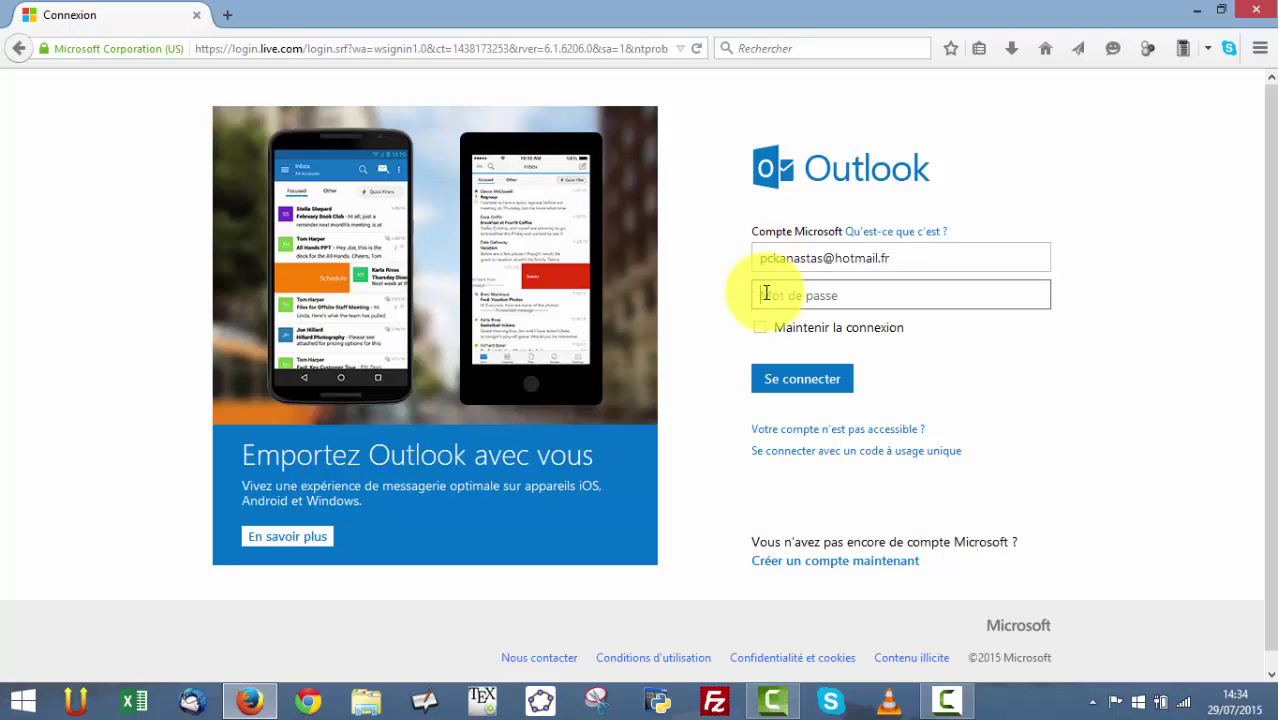
type("•")
key("Return")
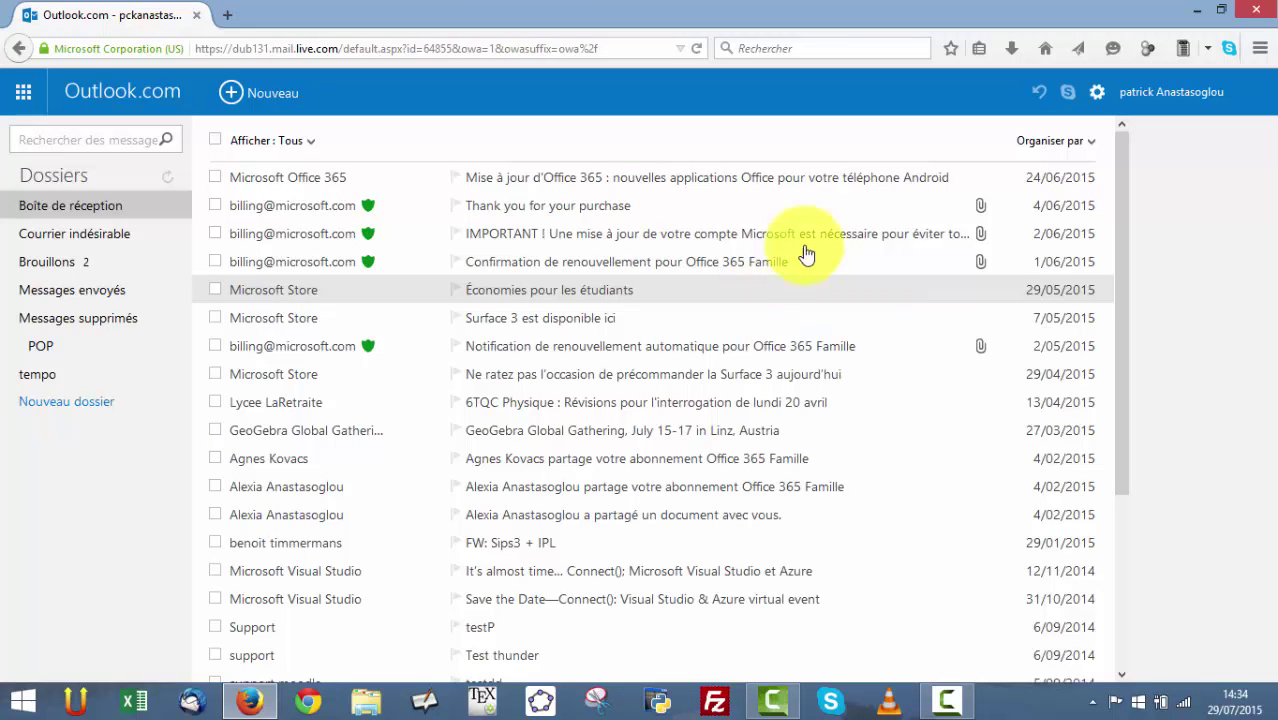
Open OneDrive from the Office app launcher grid
left_click(23, 97)
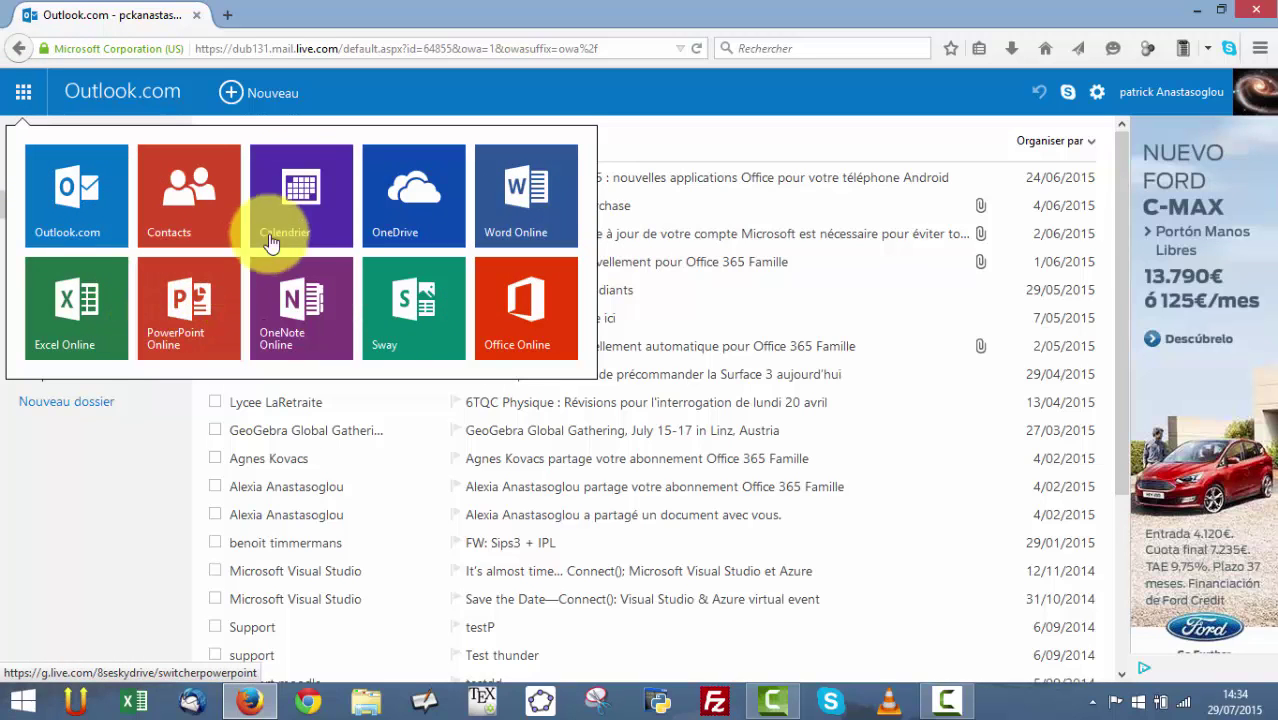
left_click(401, 218)
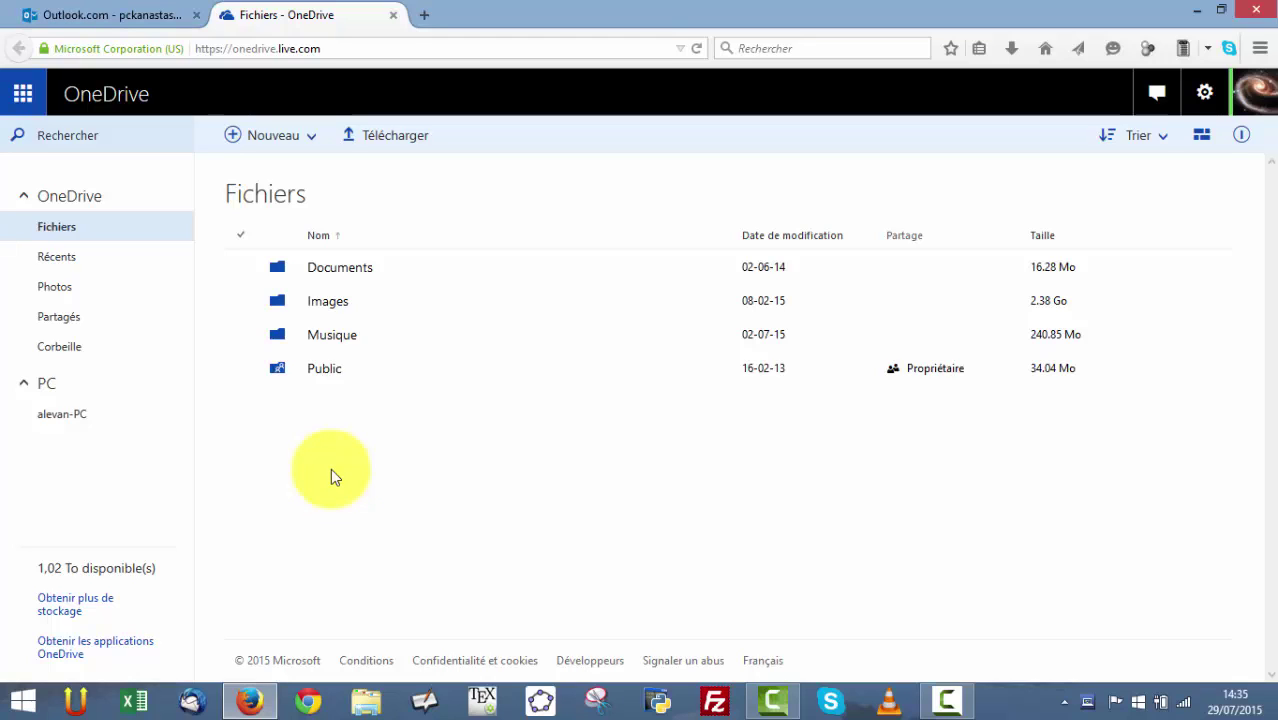
Navigate through Documents, Ecole and 2015-16 into the Cotes folder
left_click(340, 270)
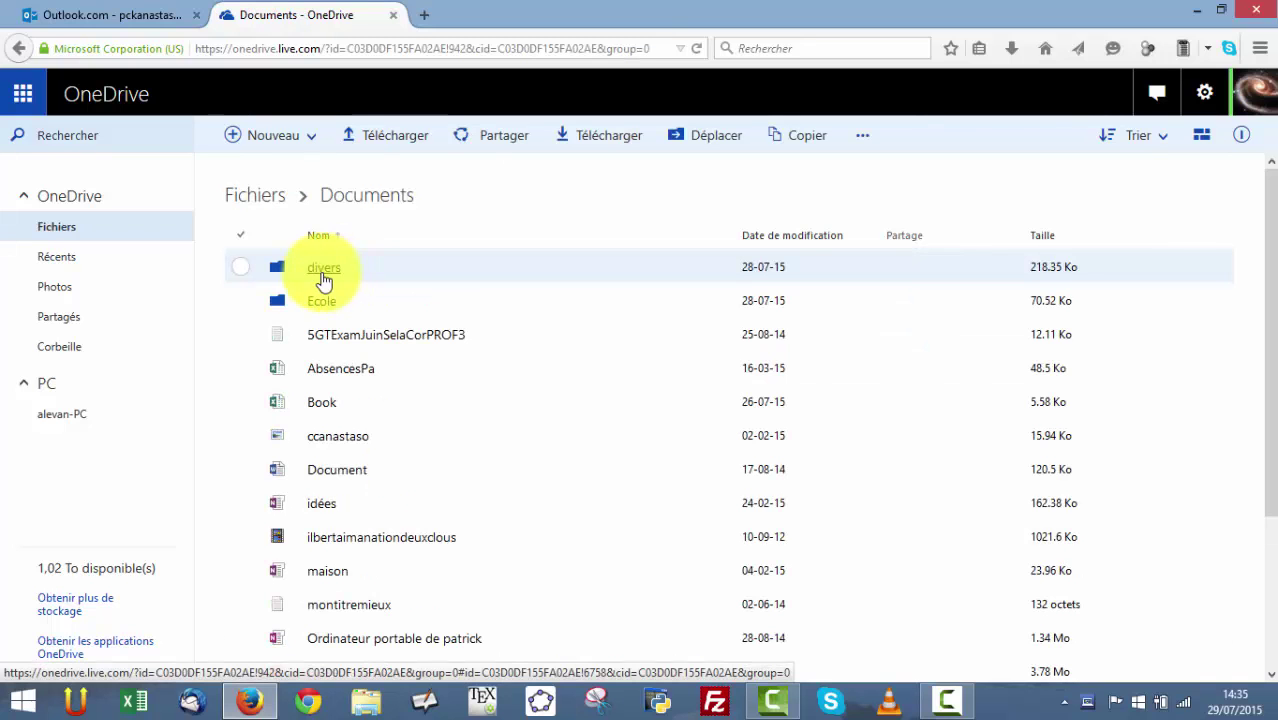
left_click(320, 303)
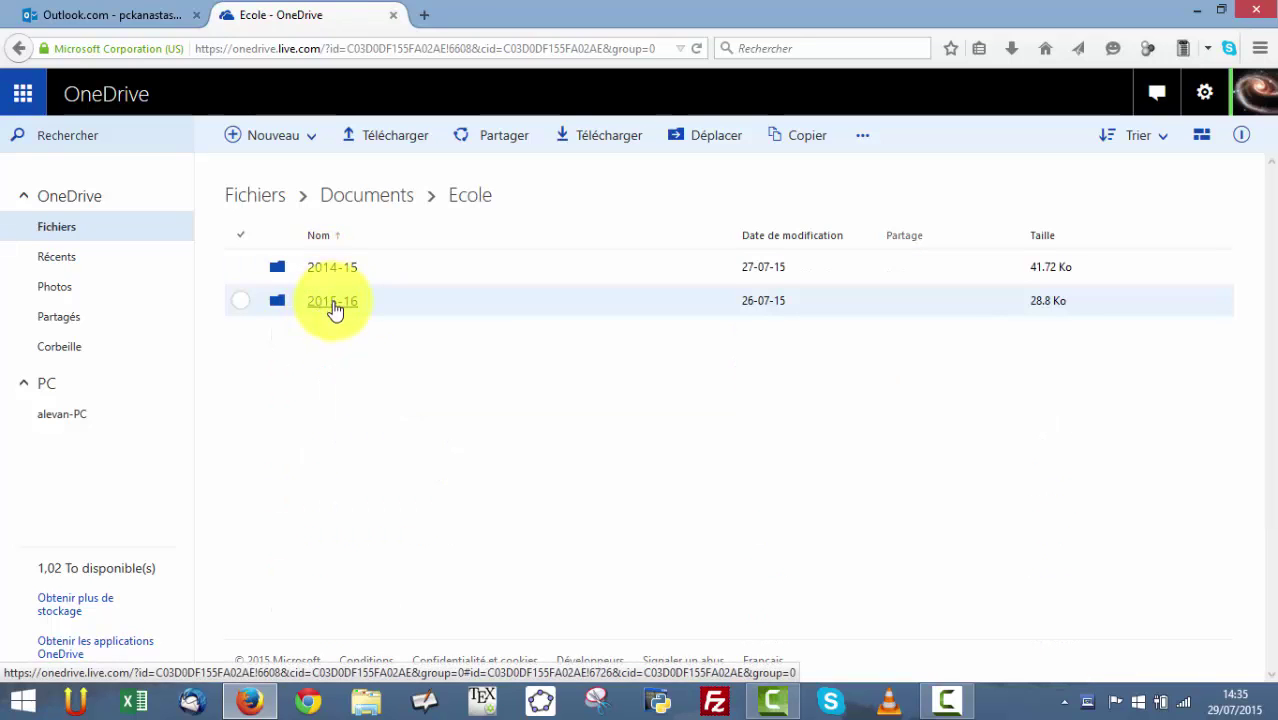
left_click(333, 308)
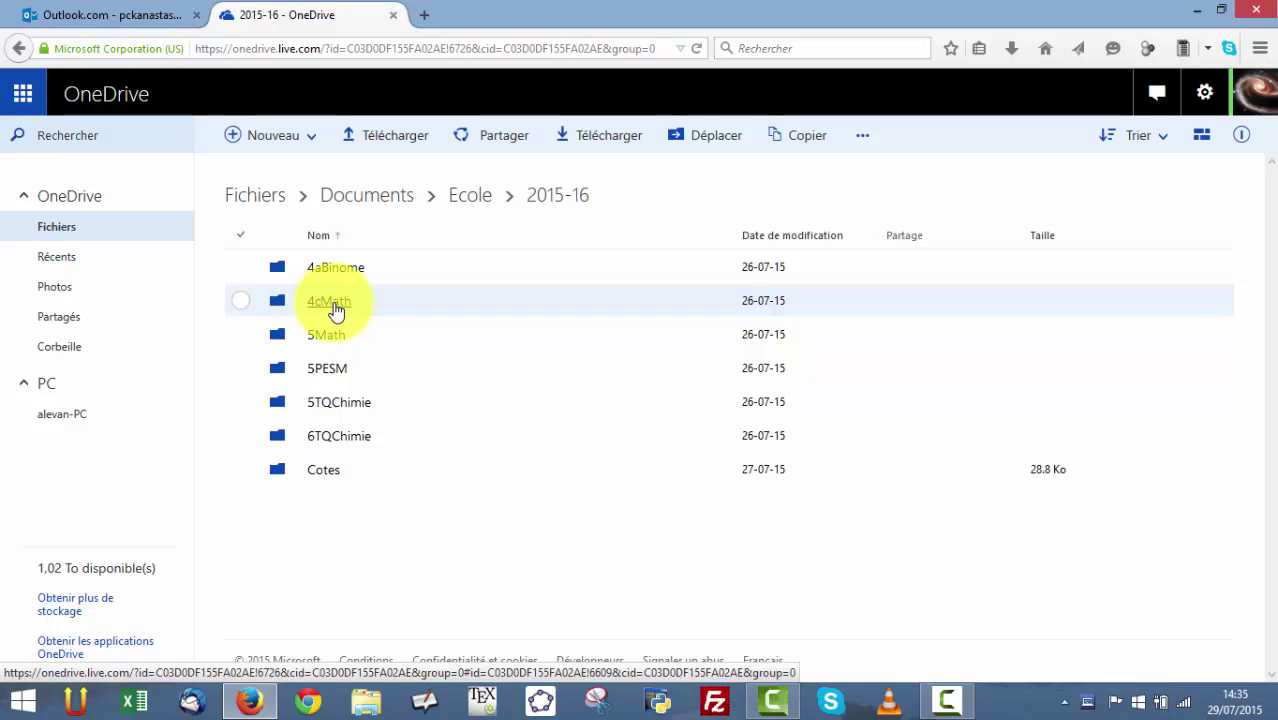
left_click(333, 474)
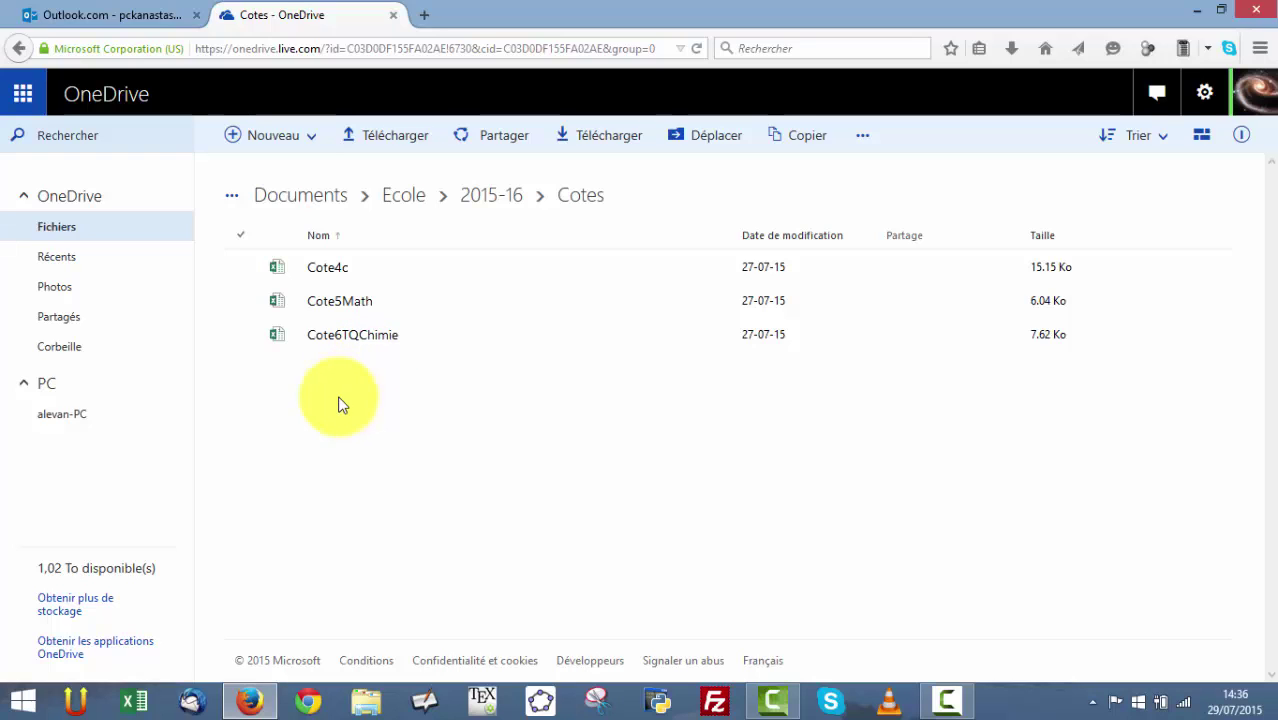
Create a new Classeur Excel from the Nouveau menu in the Cotes folder
left_click(313, 142)
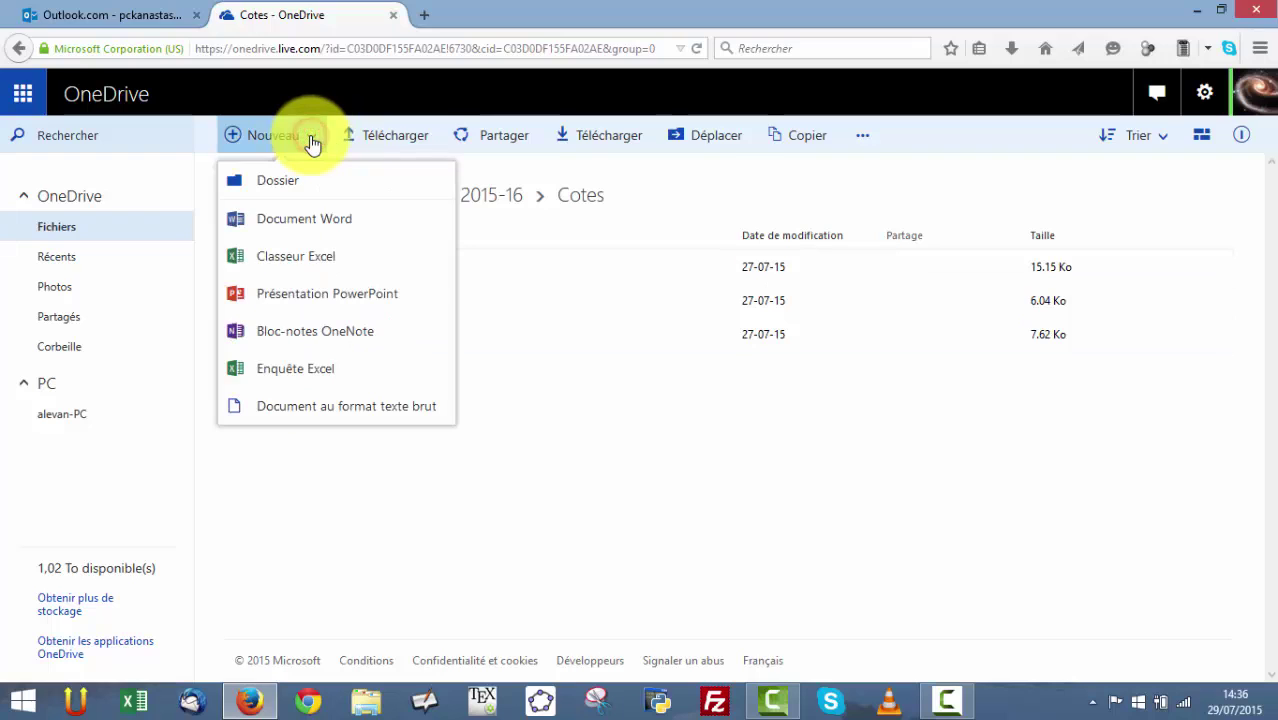
left_click(313, 142)
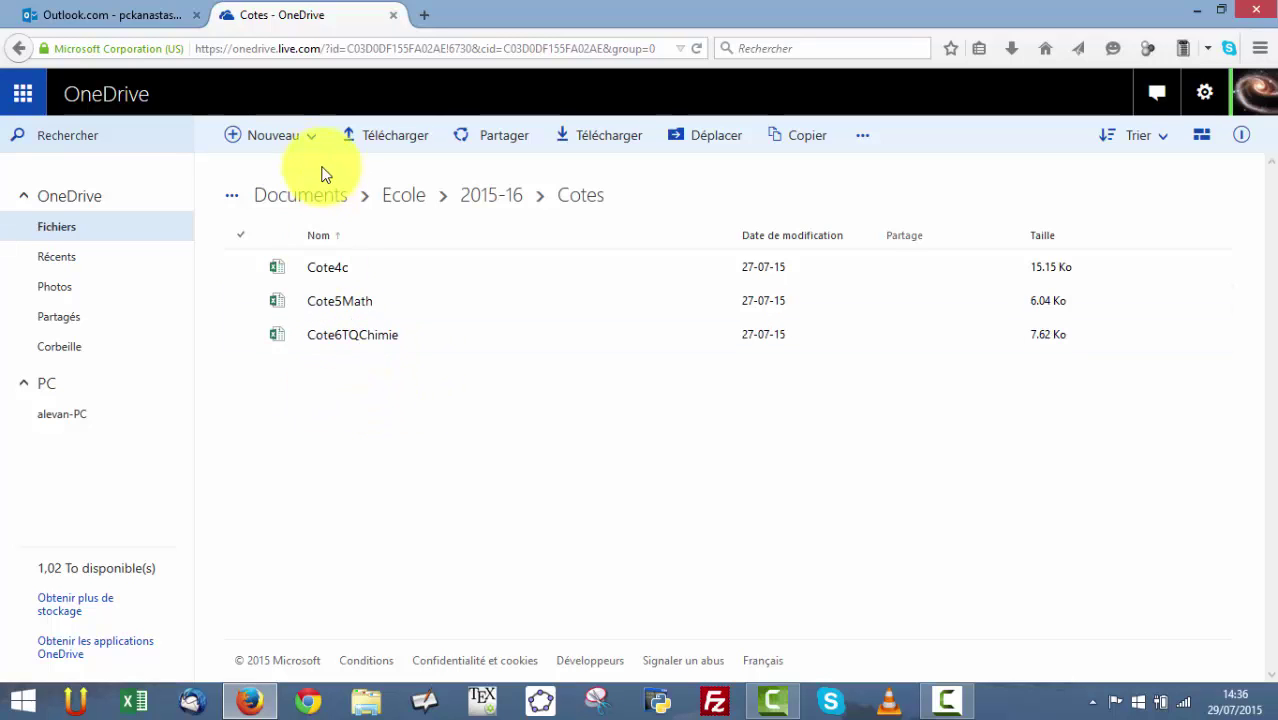
left_click(313, 137)
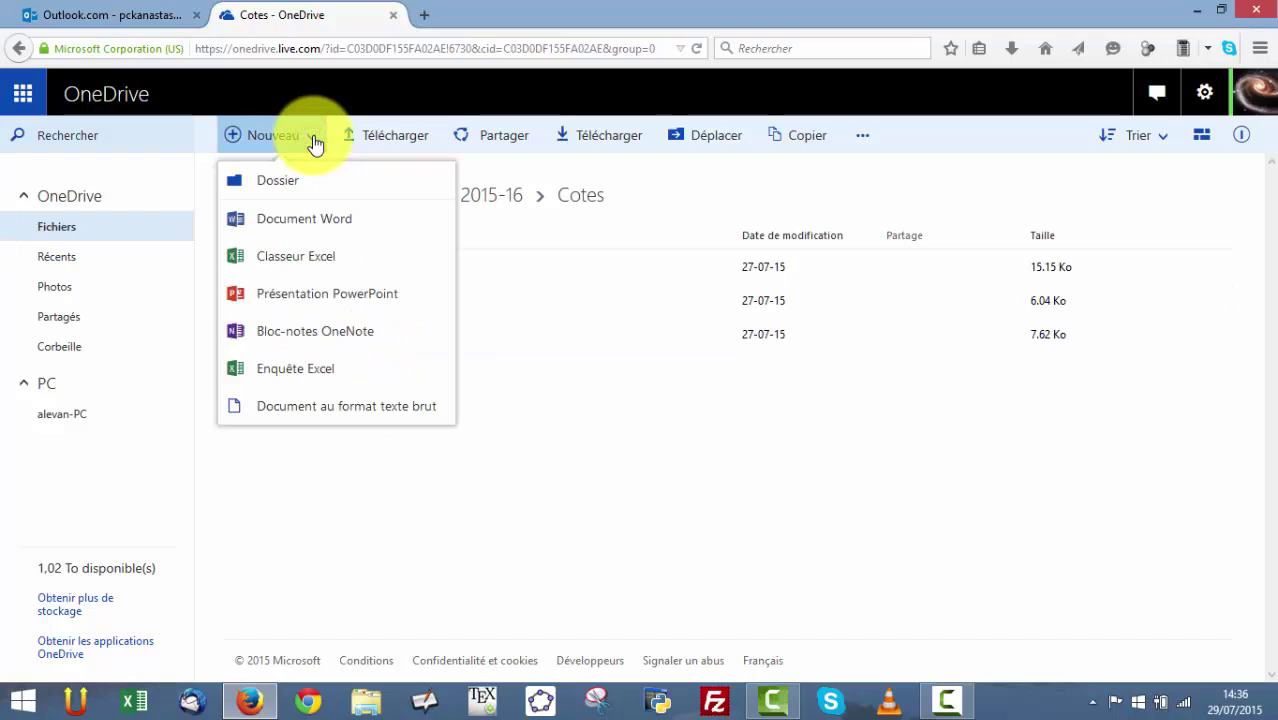
left_click(303, 262)
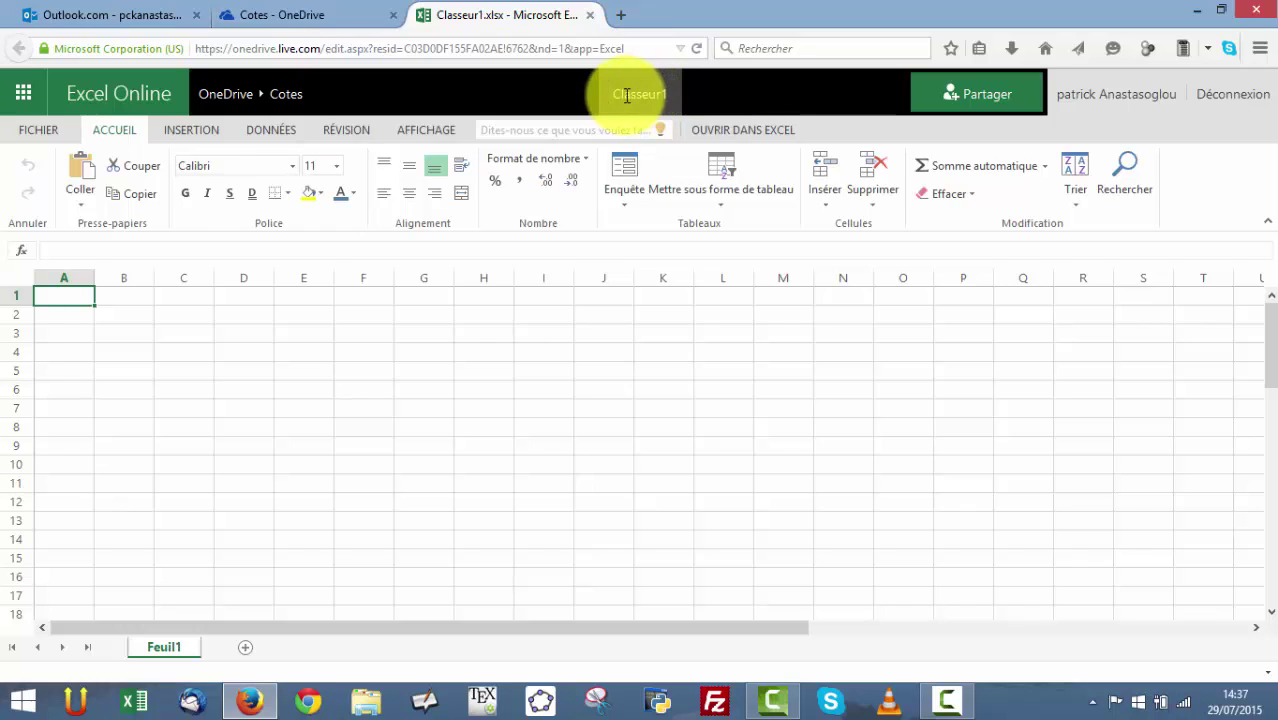
Rename the Classeur1 workbook to Cotes5eme and return to cell A1
left_click(633, 96)
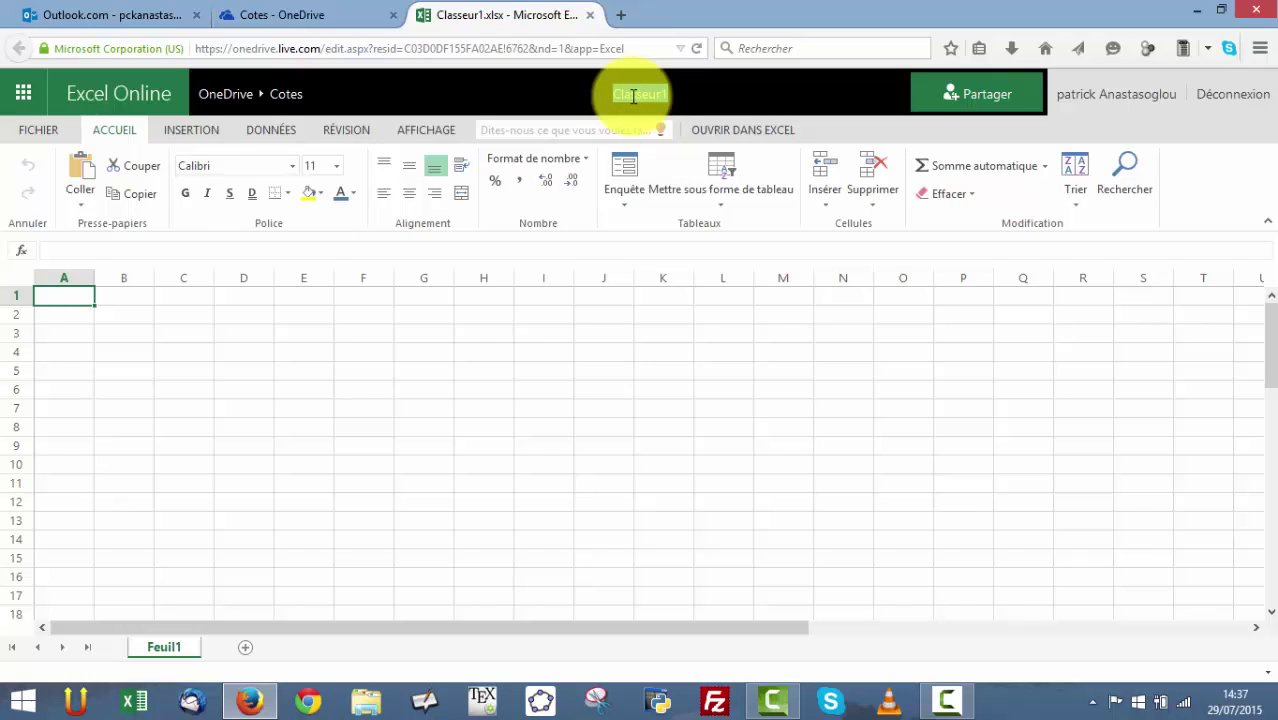
type("Cotes")
type("5")
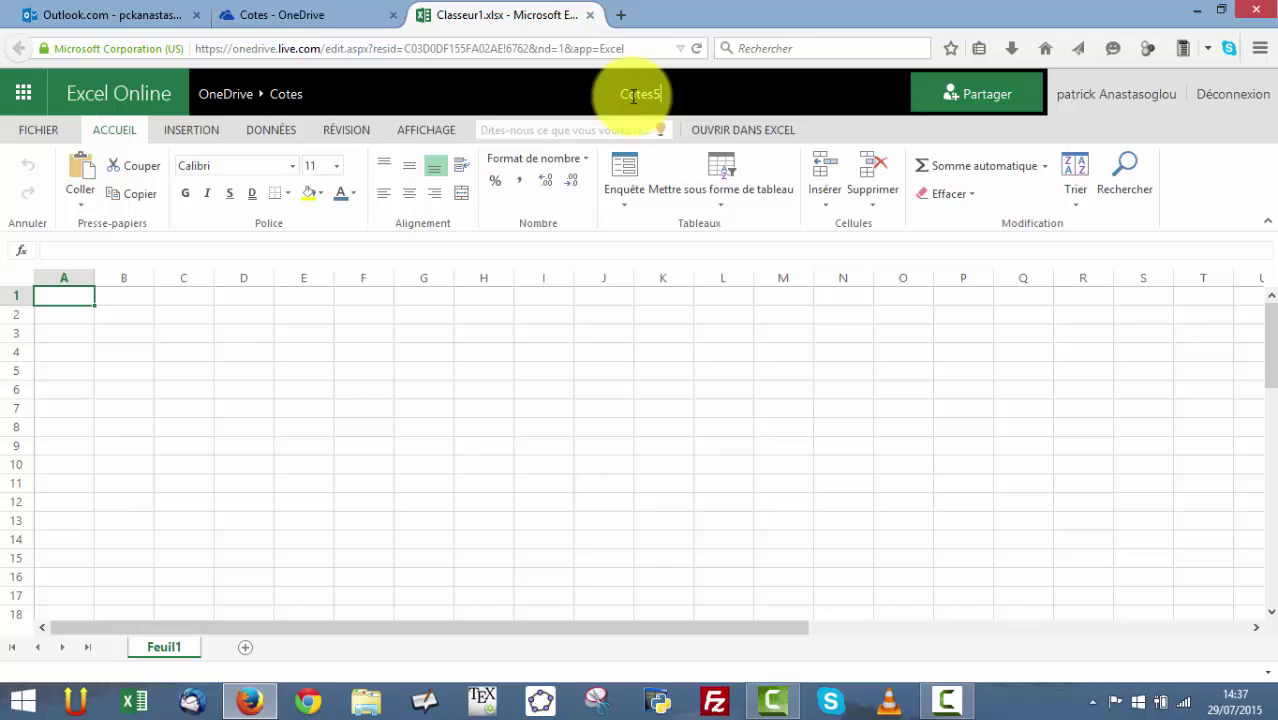
type("eme")
key("Return")
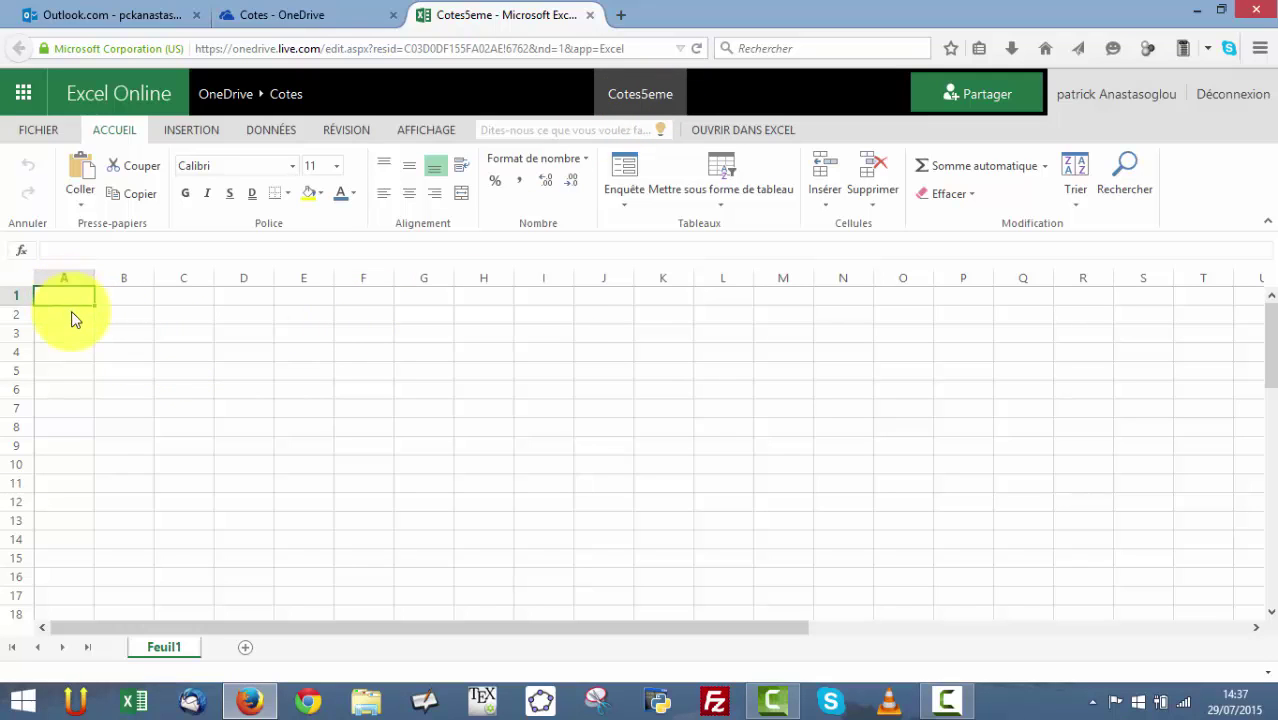
left_click(136, 334)
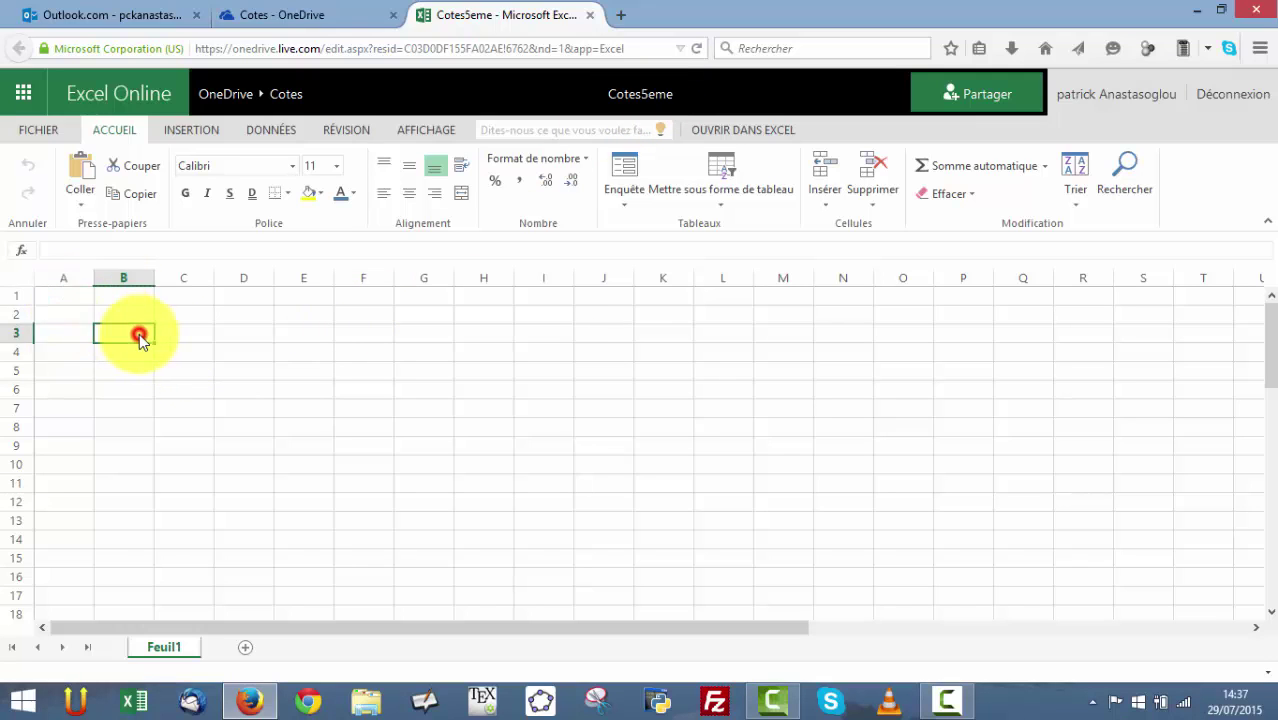
left_click(69, 297)
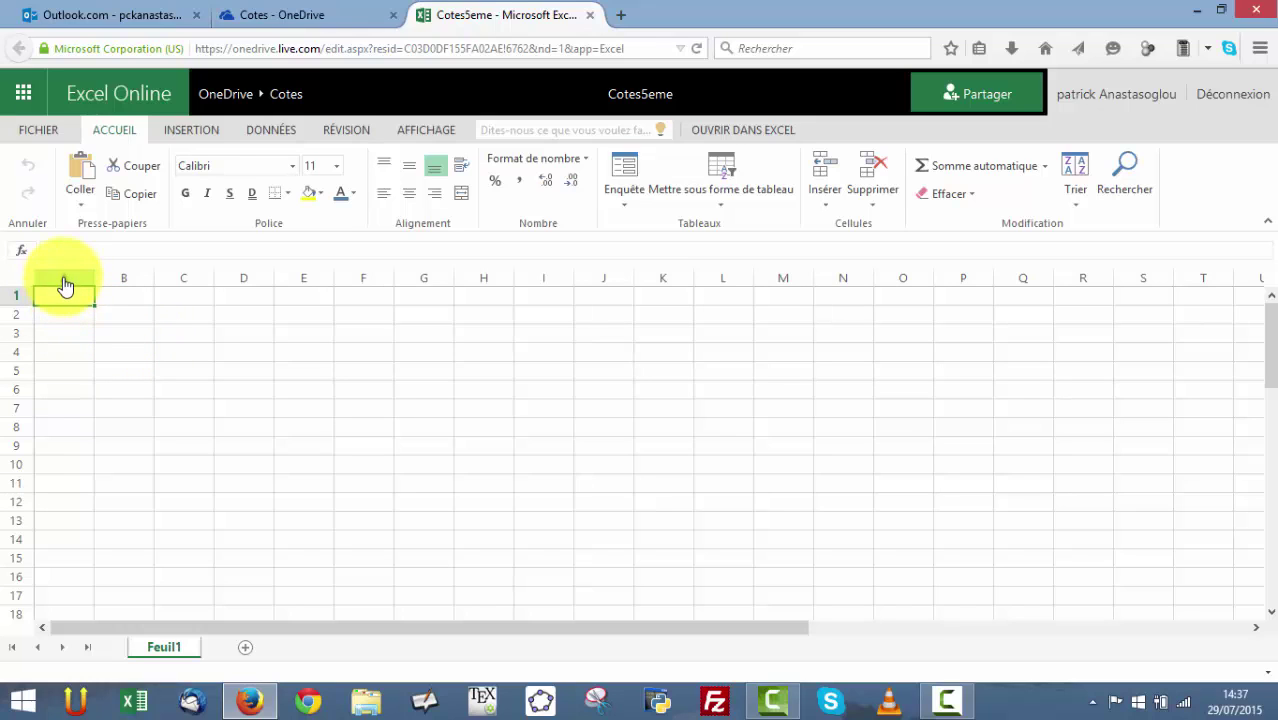
Enter Nom in A1, then Prof, AA and BB down column A
left_click(66, 292)
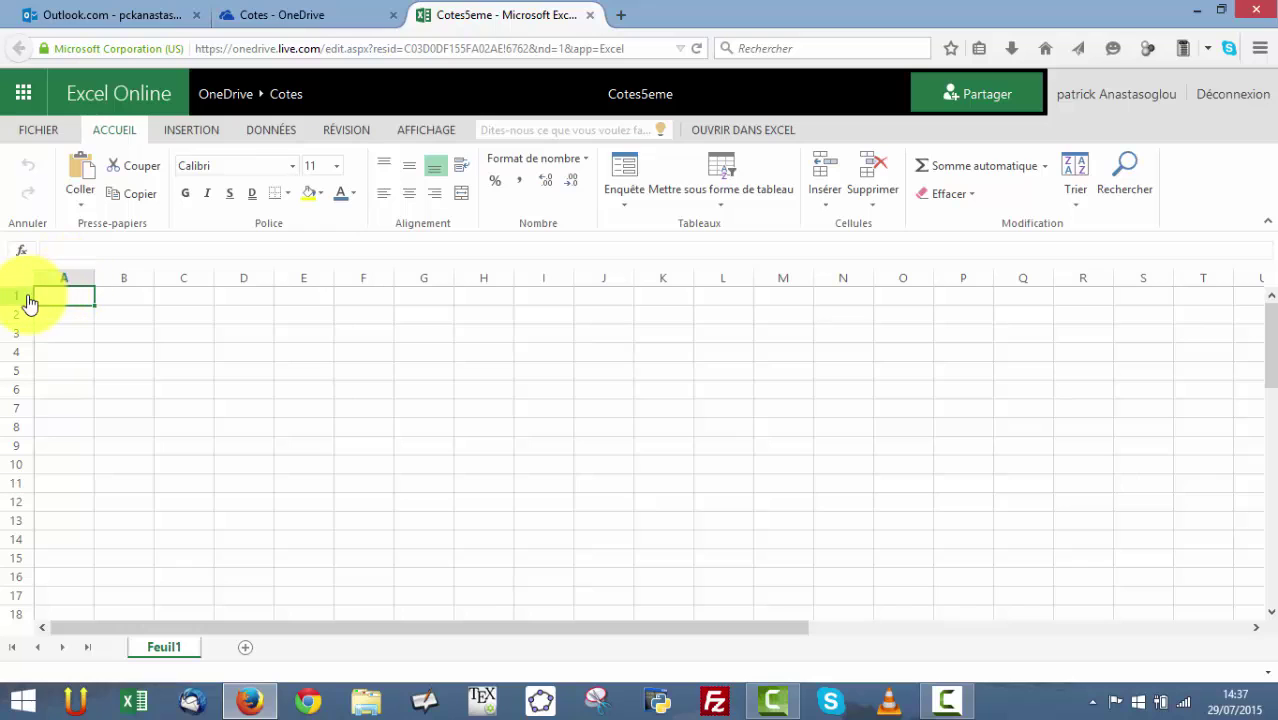
left_click(40, 291)
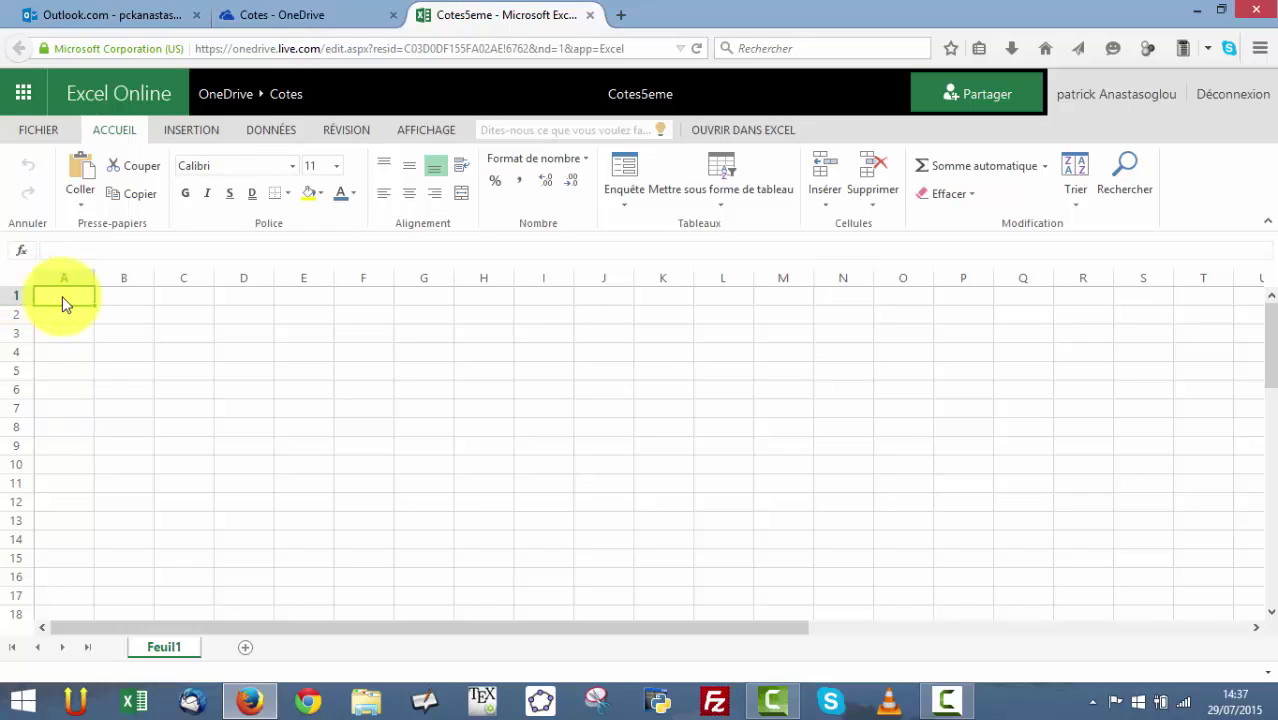
left_click(63, 296)
type("N")
type("om")
key("Return")
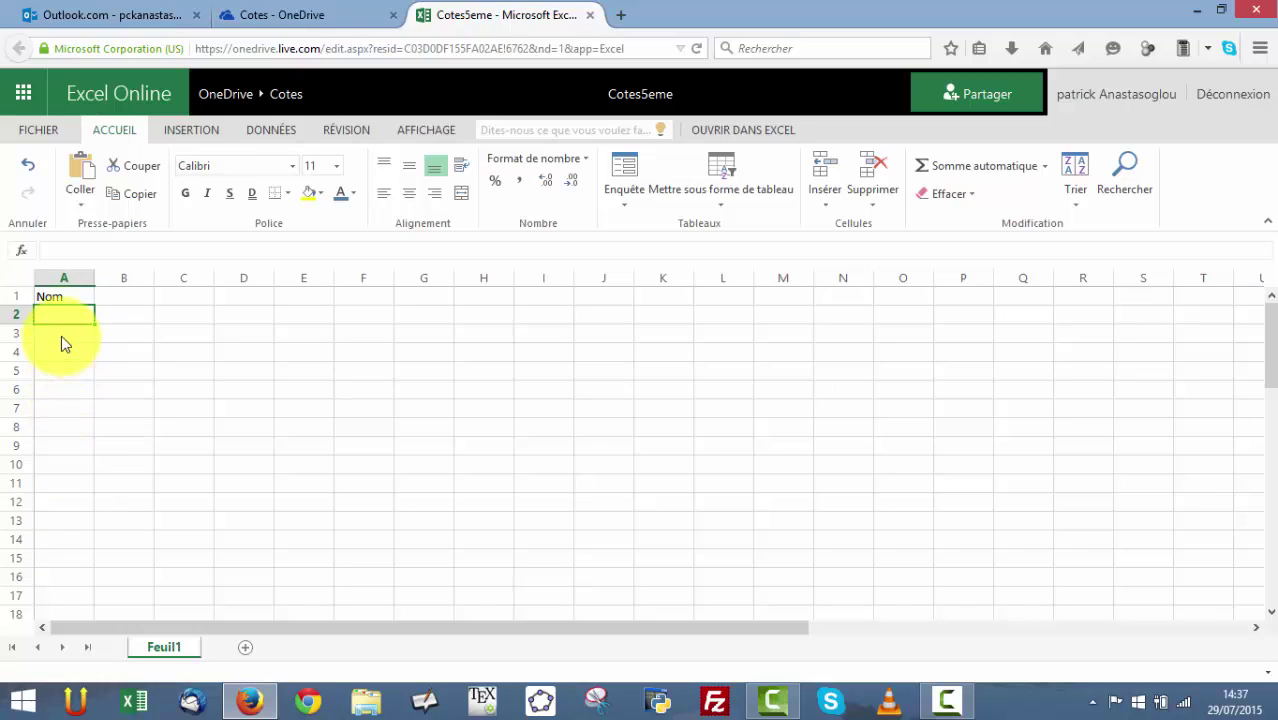
left_click(52, 316)
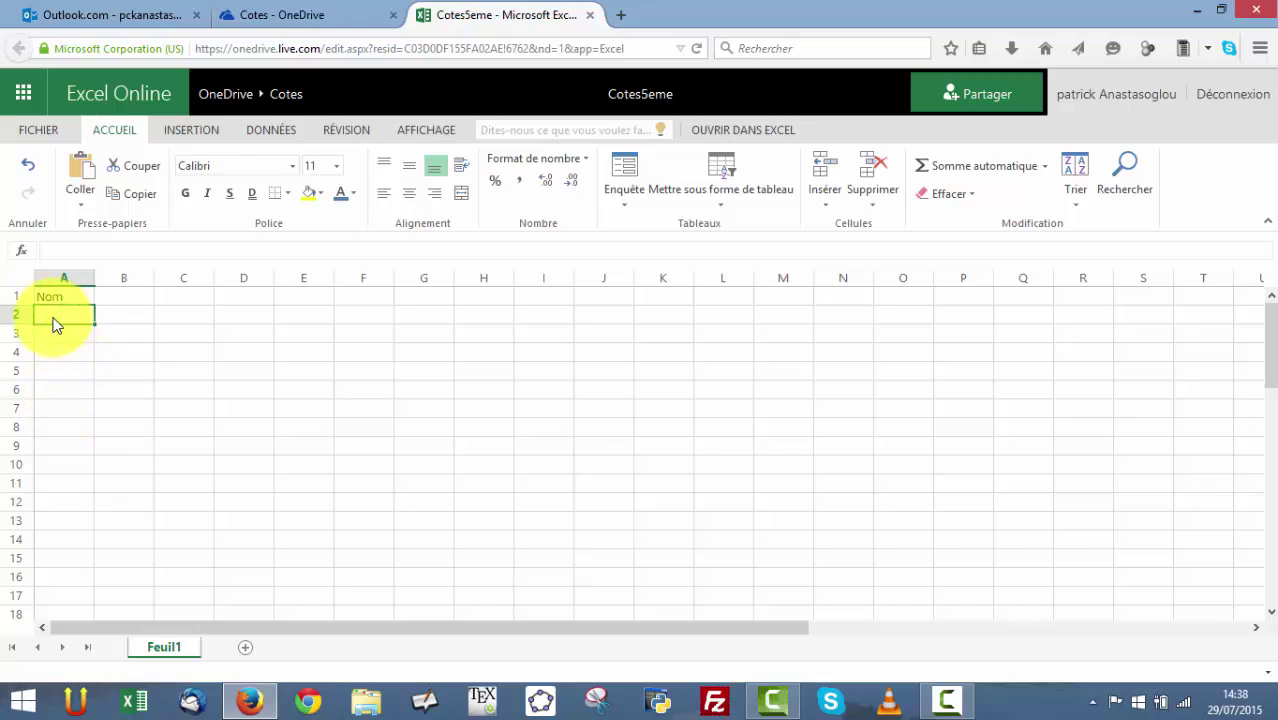
type("Prof")
left_click(54, 336)
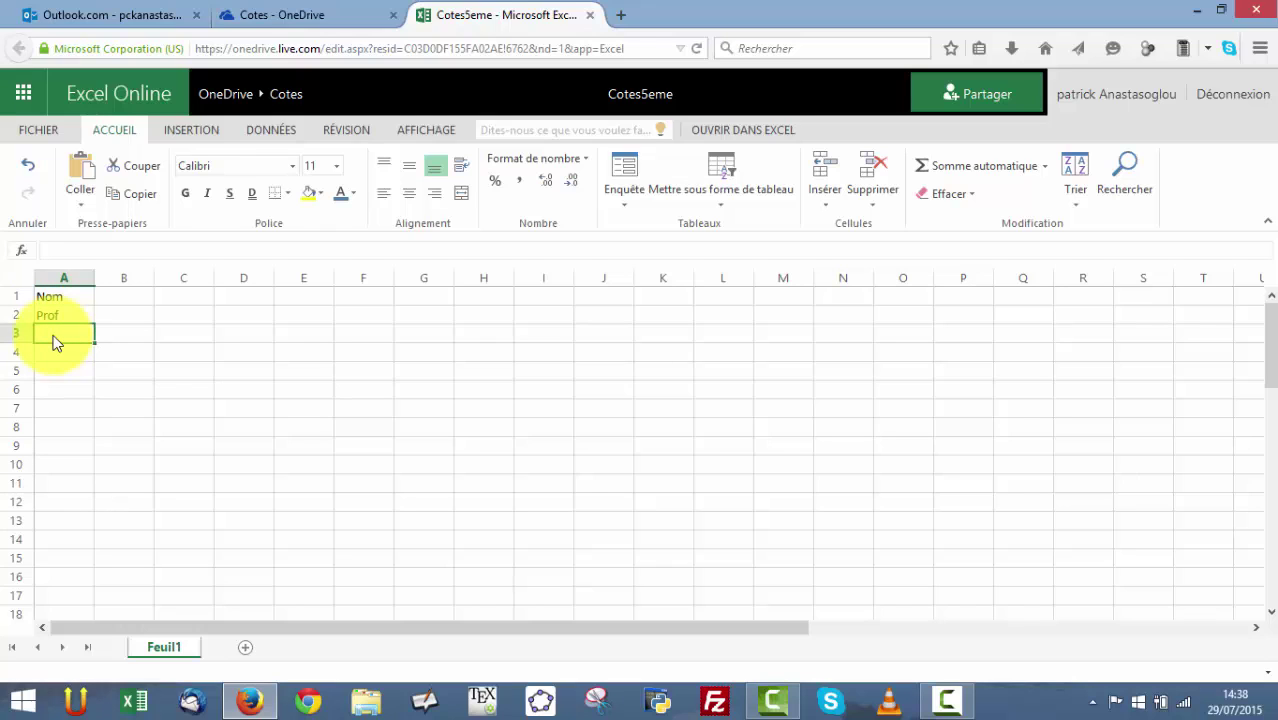
type("AA")
key("Return")
type("BB")
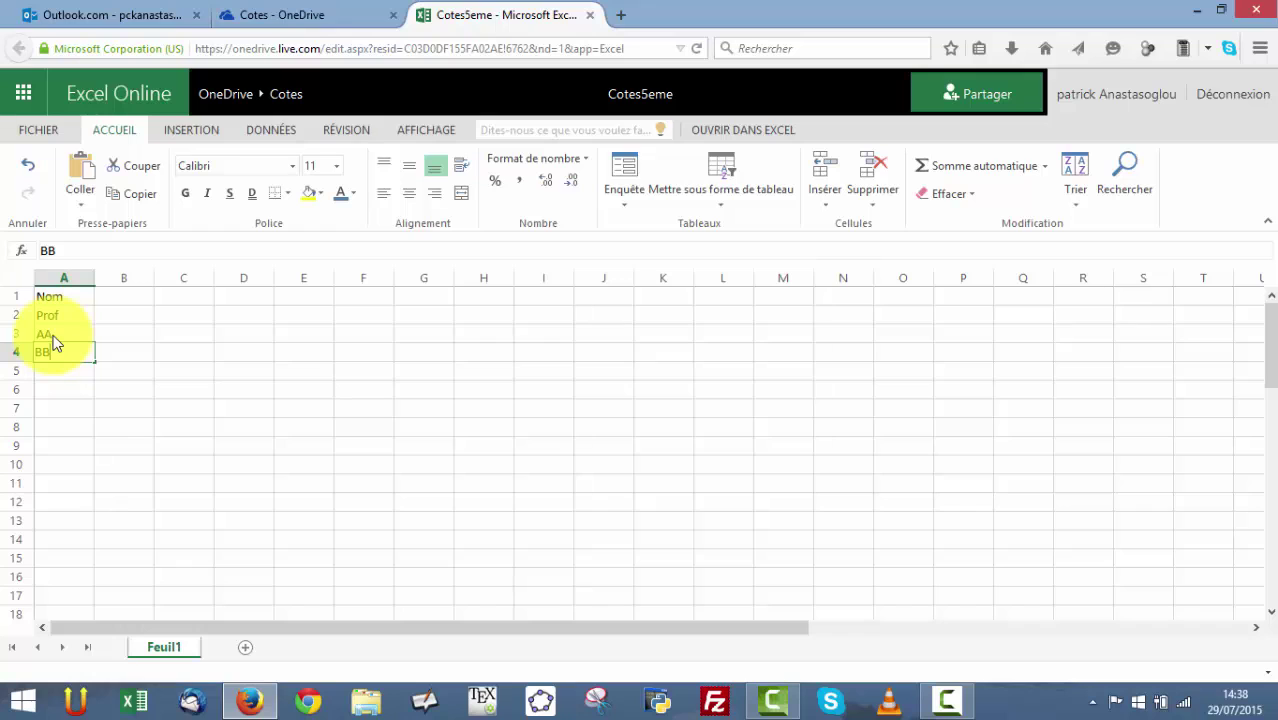
key("Return")
Add the names CC and DD in cells A5 and A6
key("Right")
key("Right")
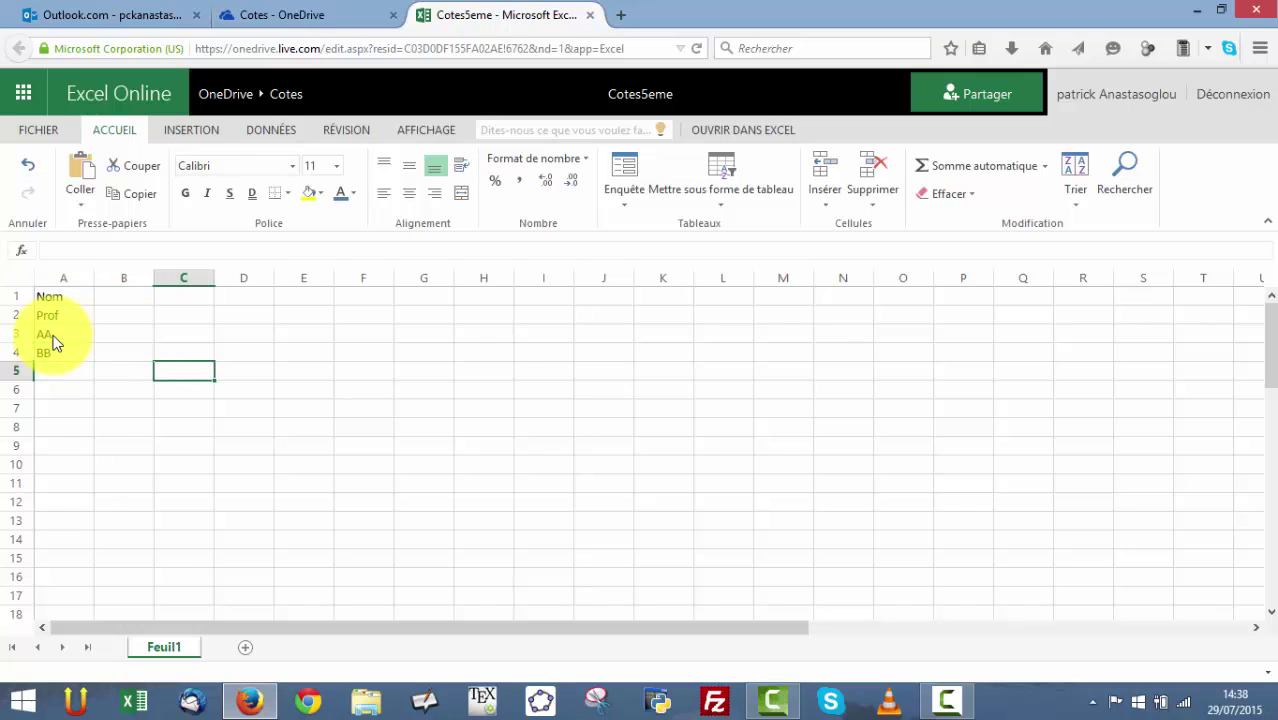
key("Right")
key("Up")
key("Up")
key("Up")
key("Left")
key("Left")
key("Left")
key("Down")
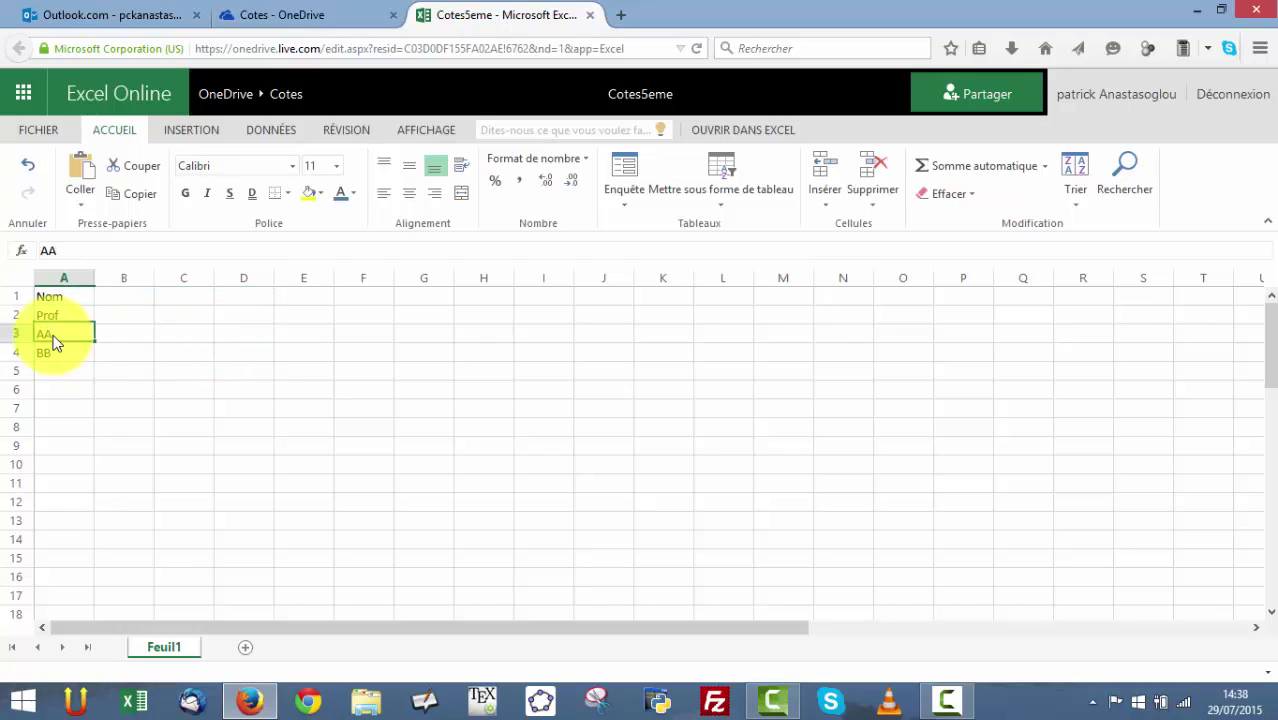
key("Down")
key("Down")
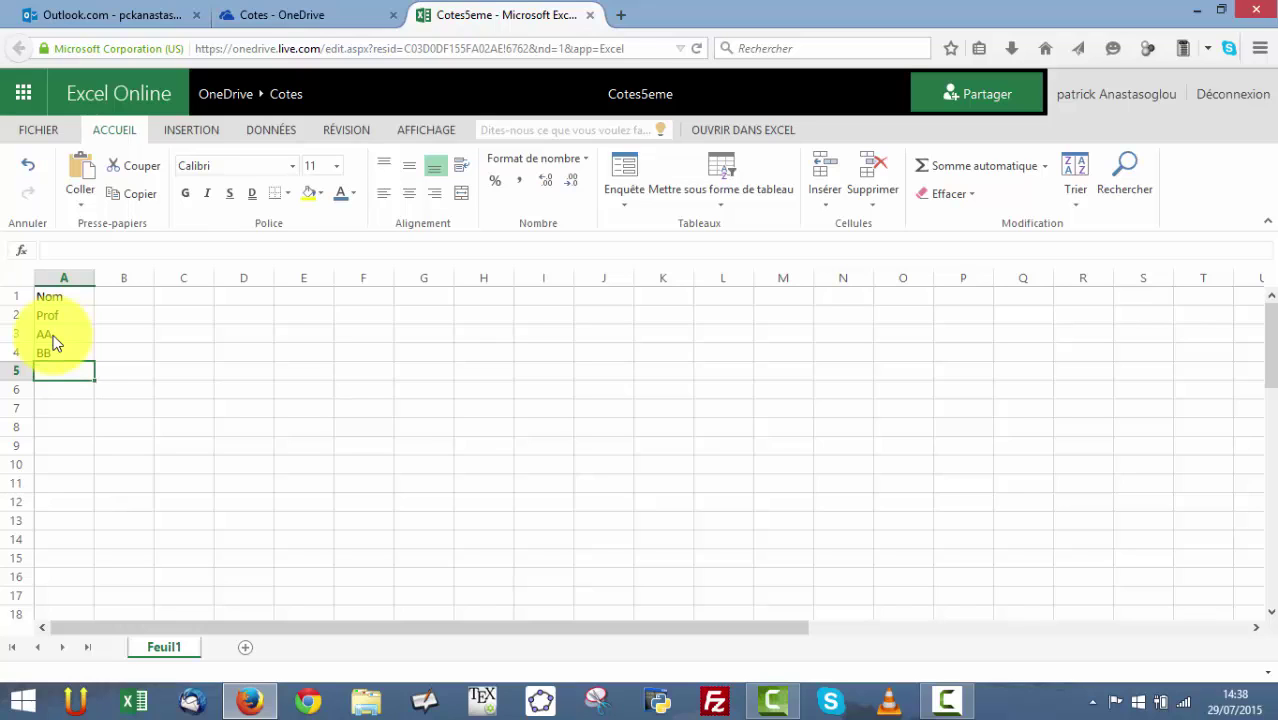
key("Up")
key("Up")
key("Down")
key("Down")
type("CC")
key("Return")
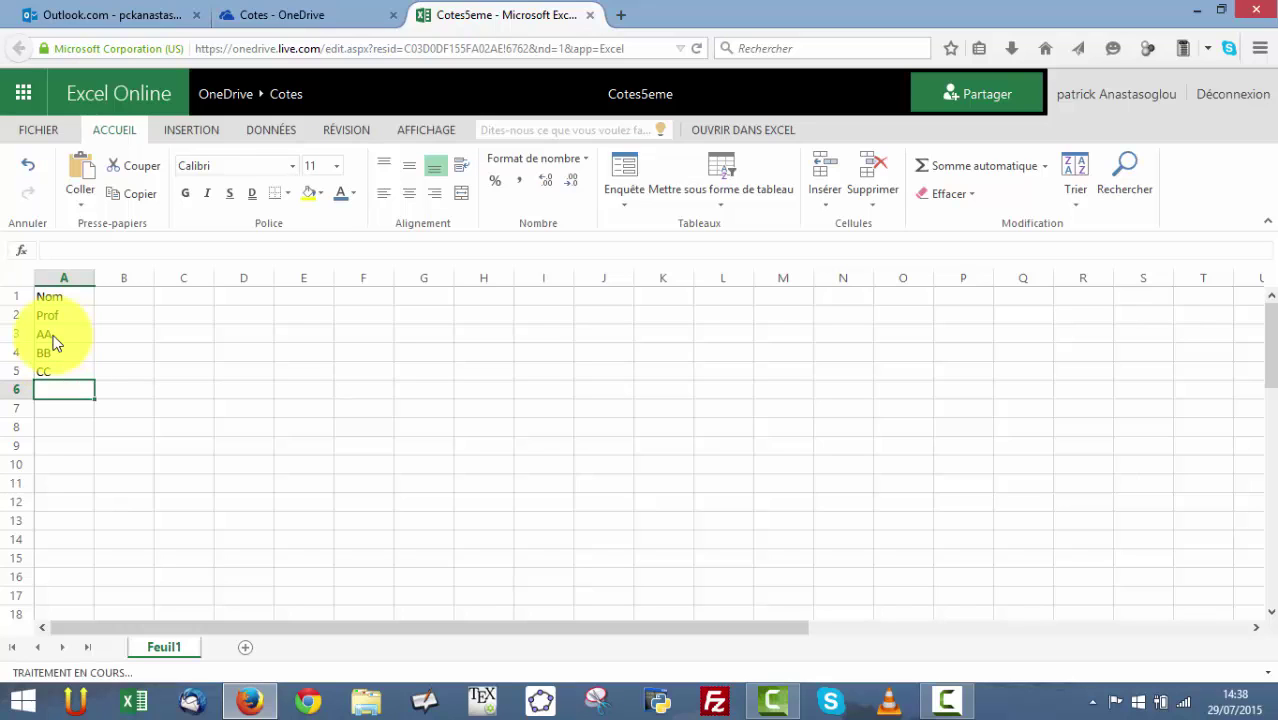
type("DD")
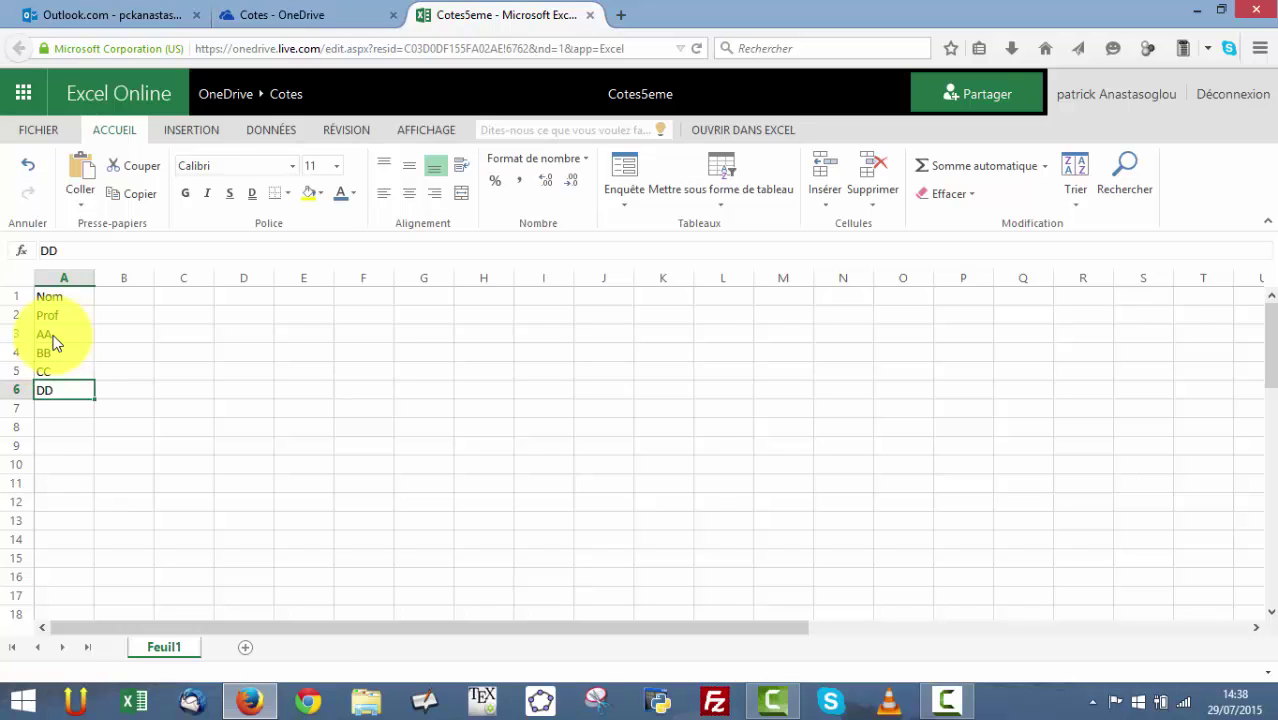
key("Up")
key("Up")
key("Up")
Head column B as Prénom and enter aa, bb, cc, dd in B3:B6
key("Up")
key("Right")
key("Up")
type("P")
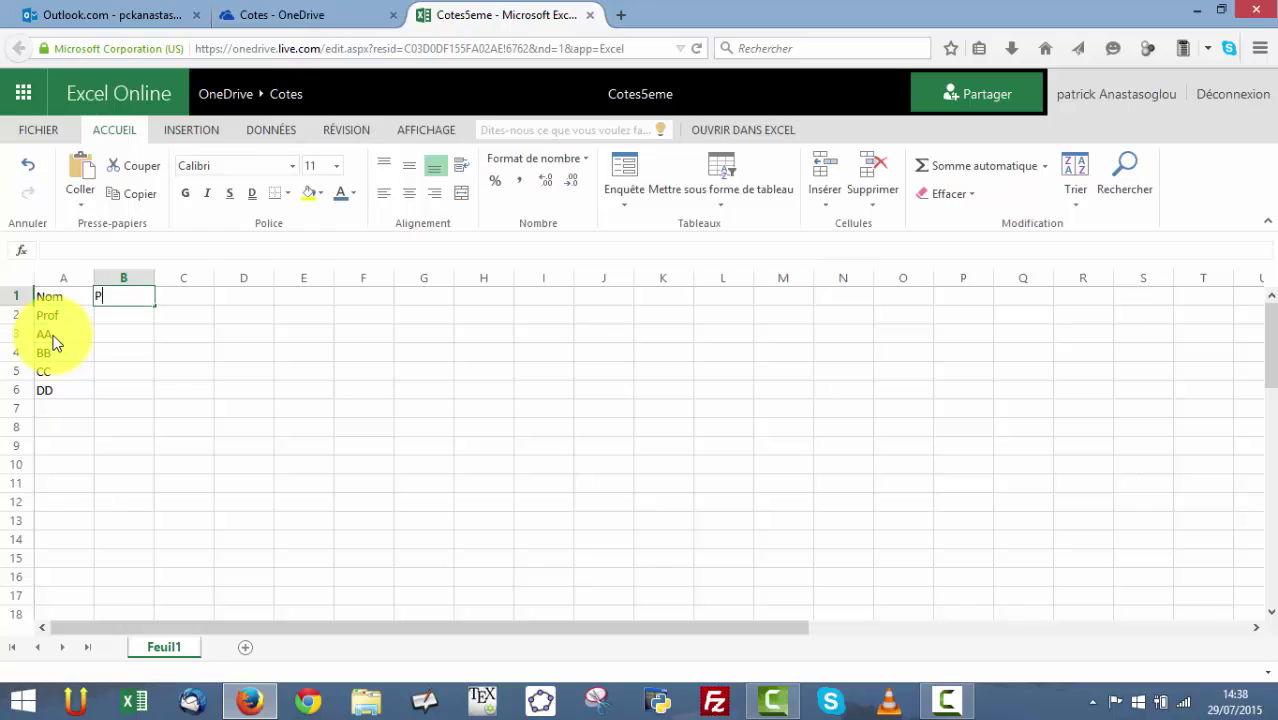
type("réno")
type("m")
key("Return")
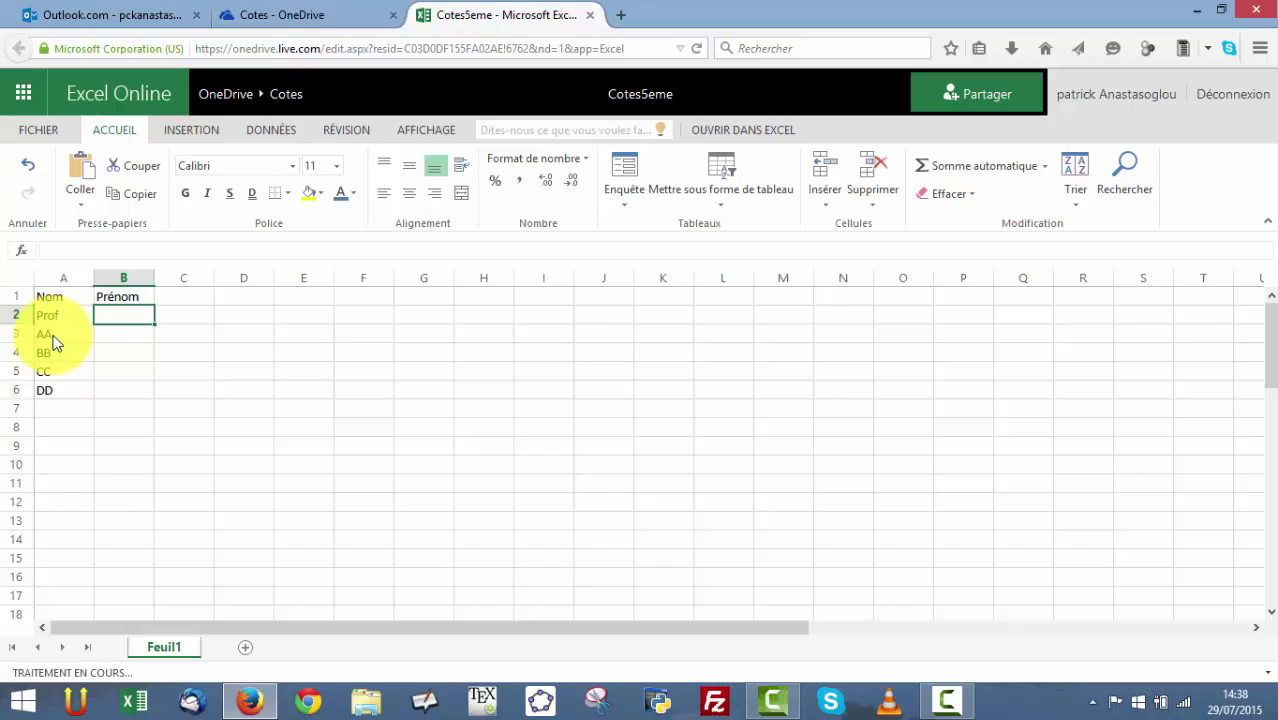
key("Down")
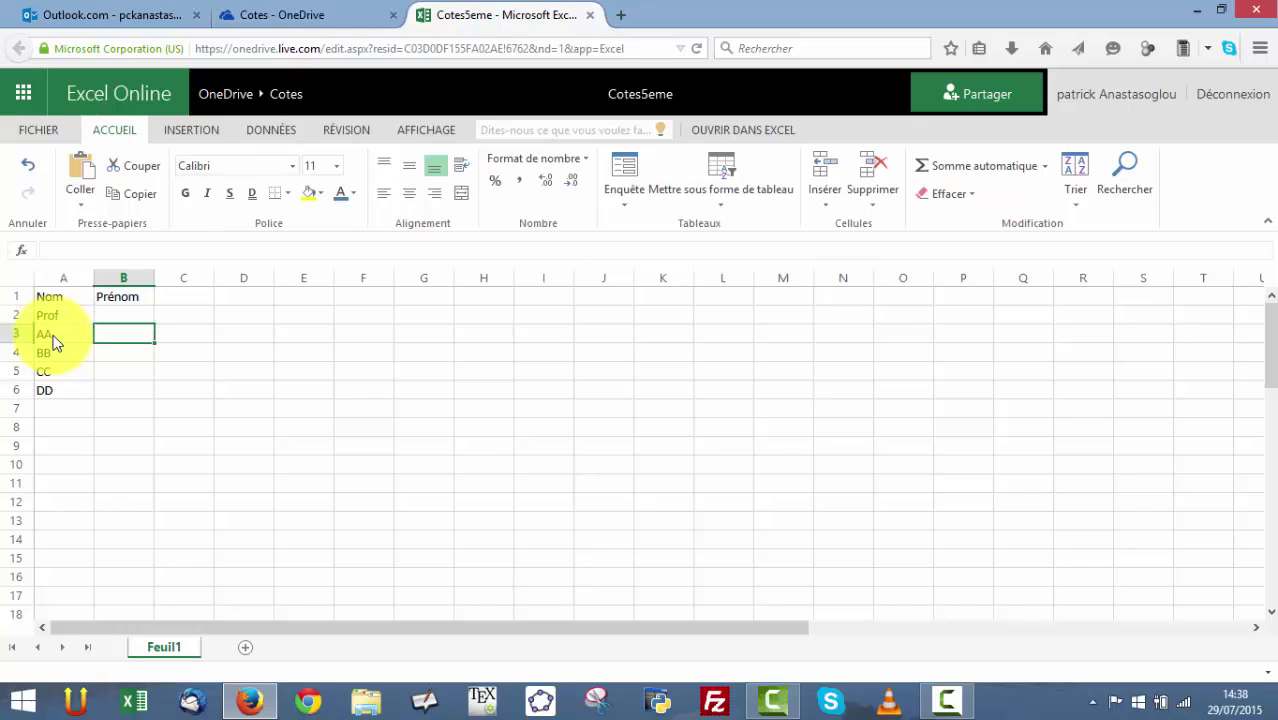
type("aa")
key("Return")
type("bb")
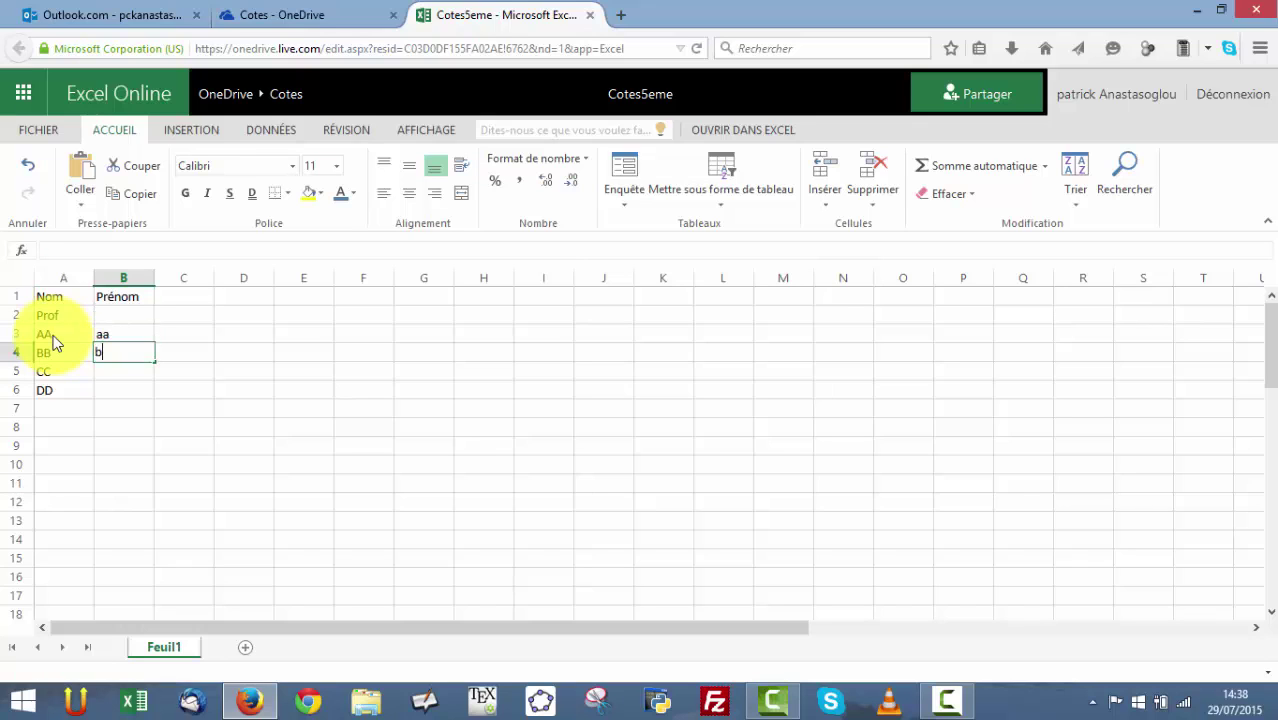
key("Return")
type("cc")
key("Return")
type("dd")
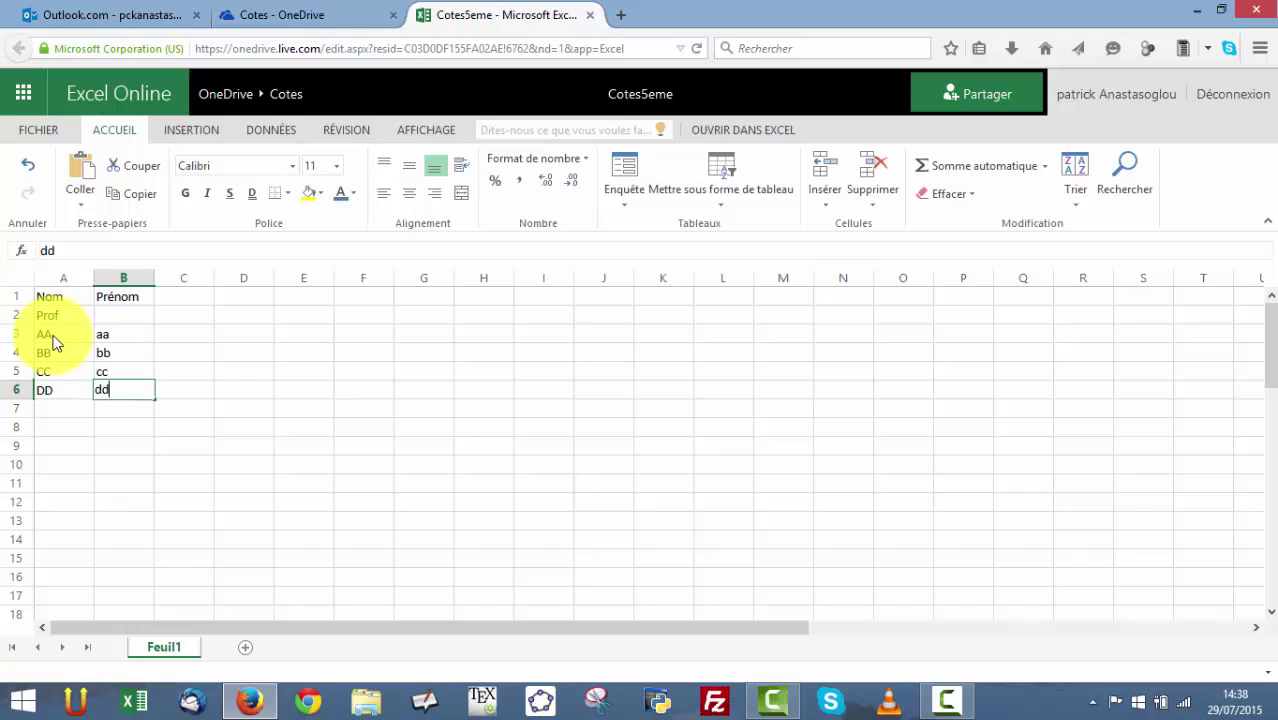
key("Up")
key("Up")
key("Up")
key("Up")
key("Up")
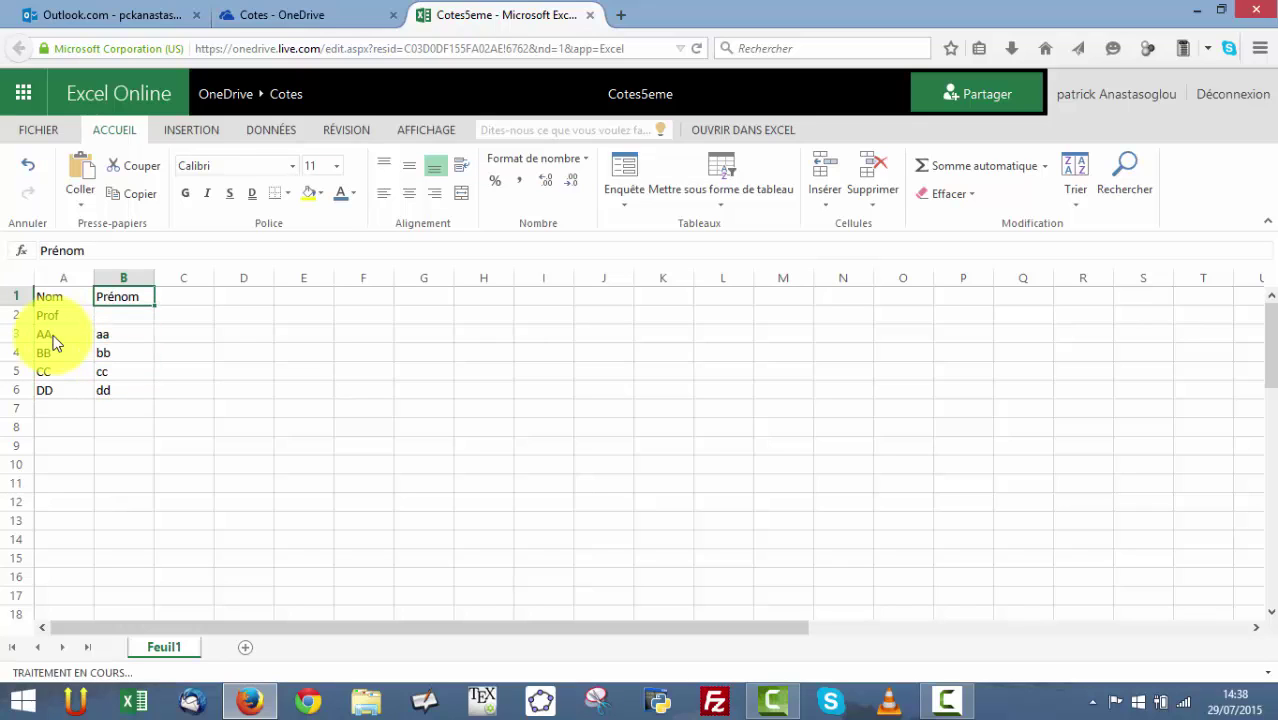
key("Right")
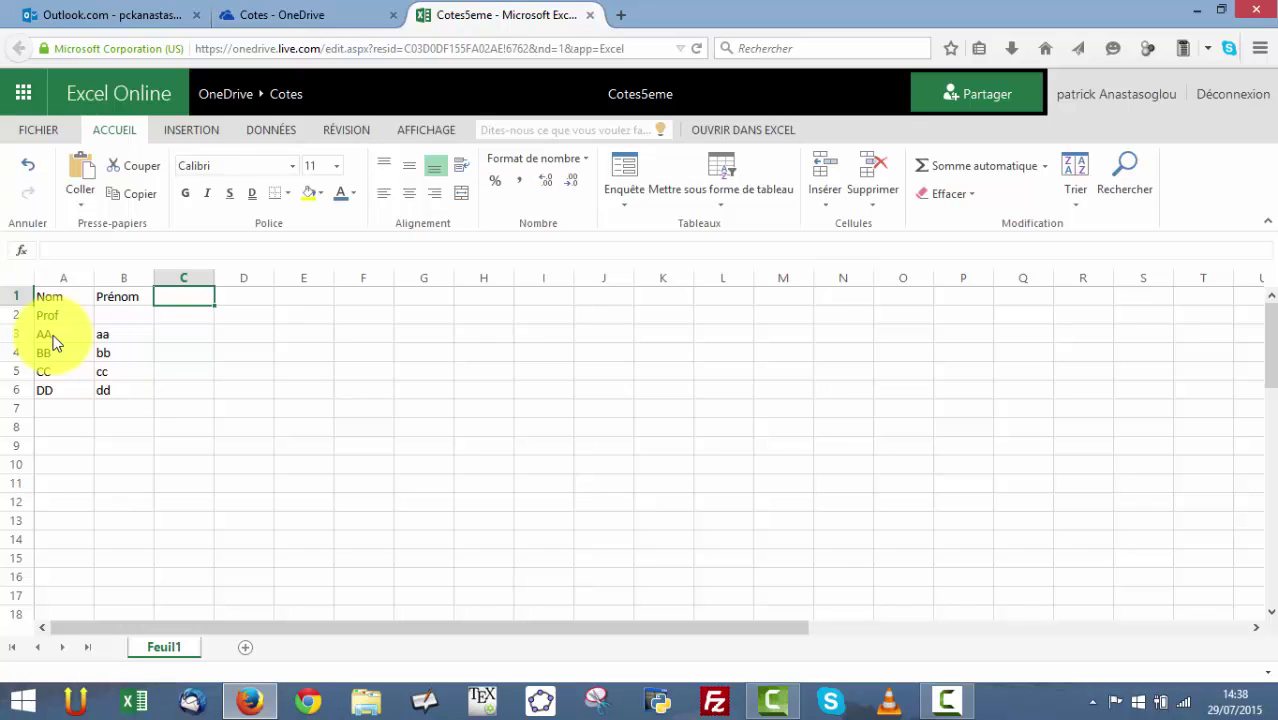
key("Down")
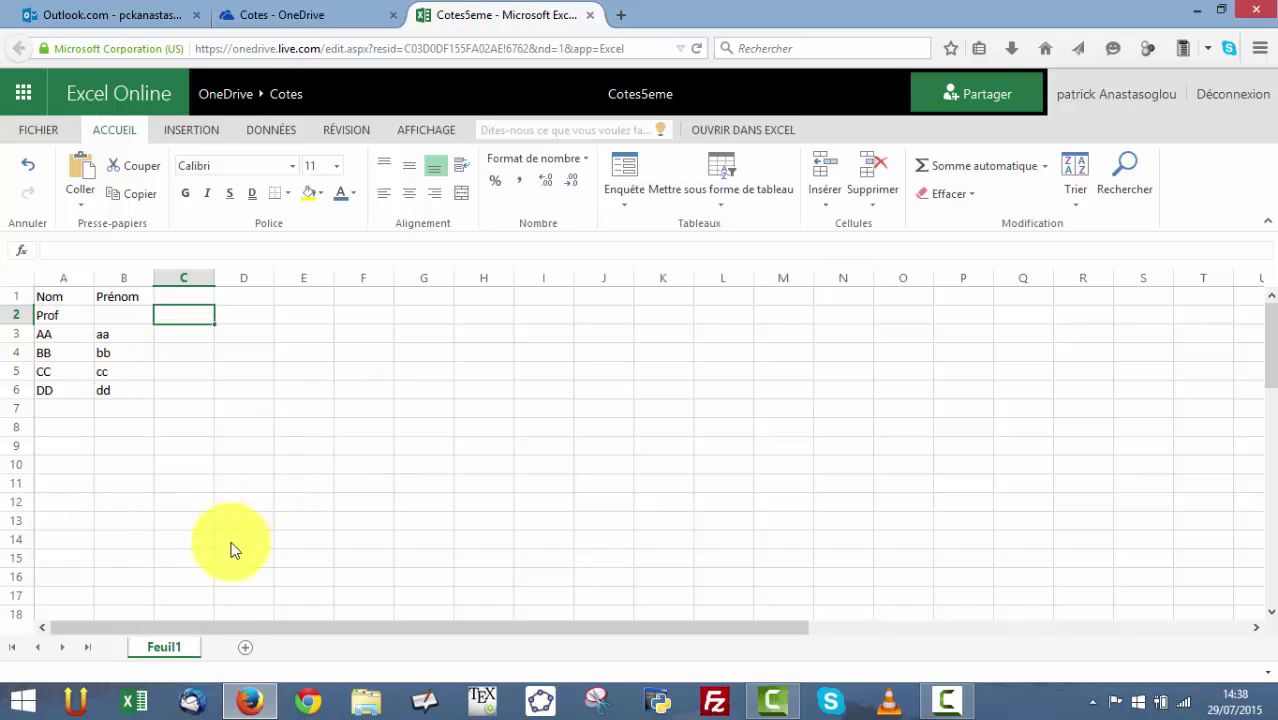
Add a new sheet, then rename the Feuil1 sheet to I1
left_click(242, 648)
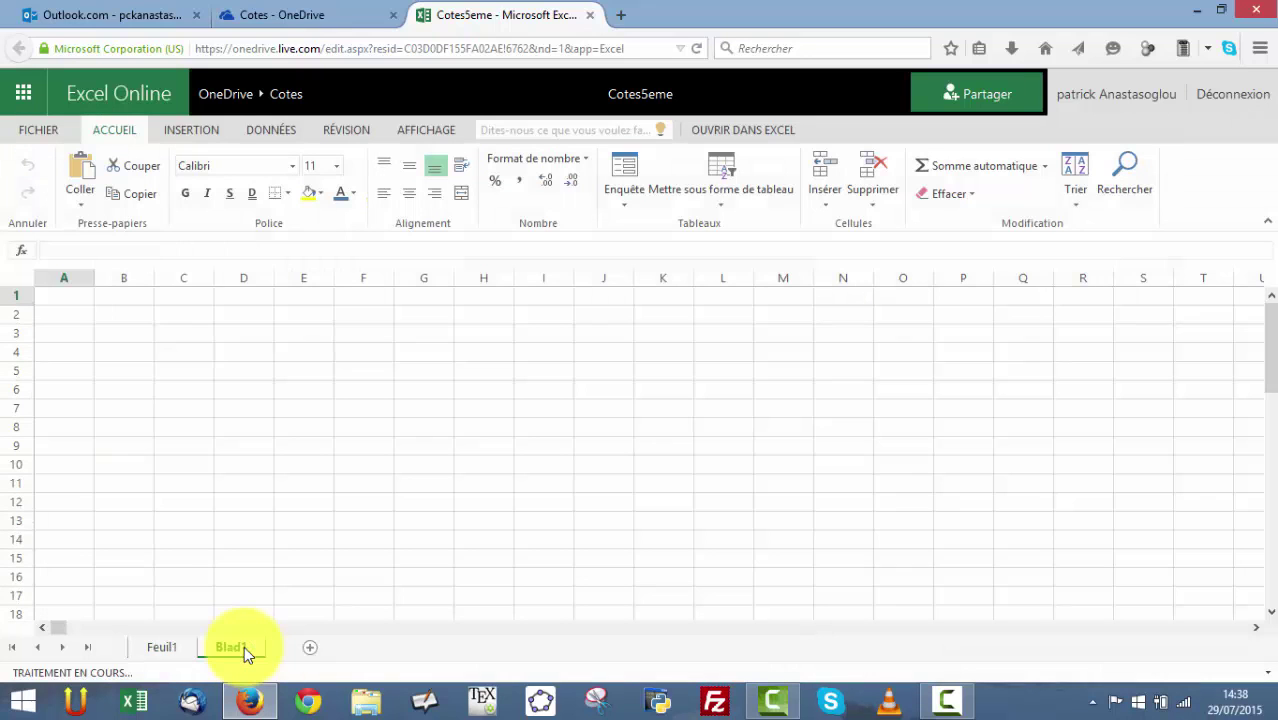
left_click(158, 648)
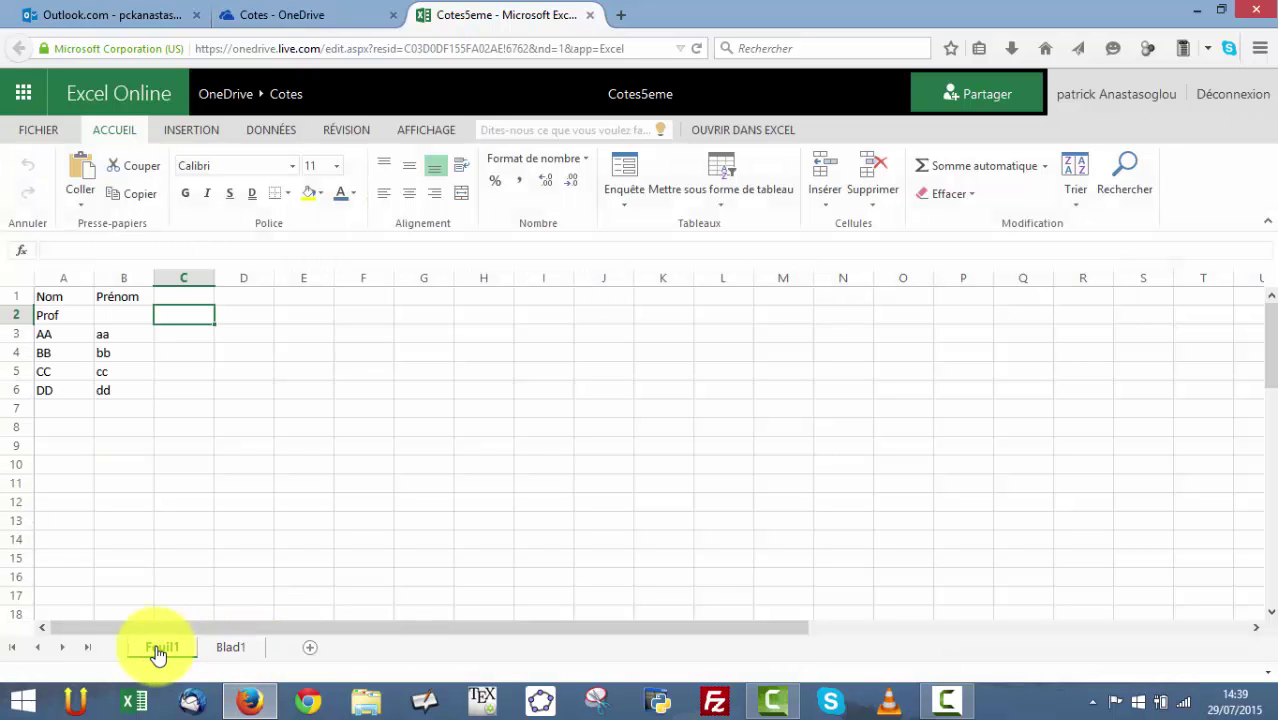
right_click(156, 645)
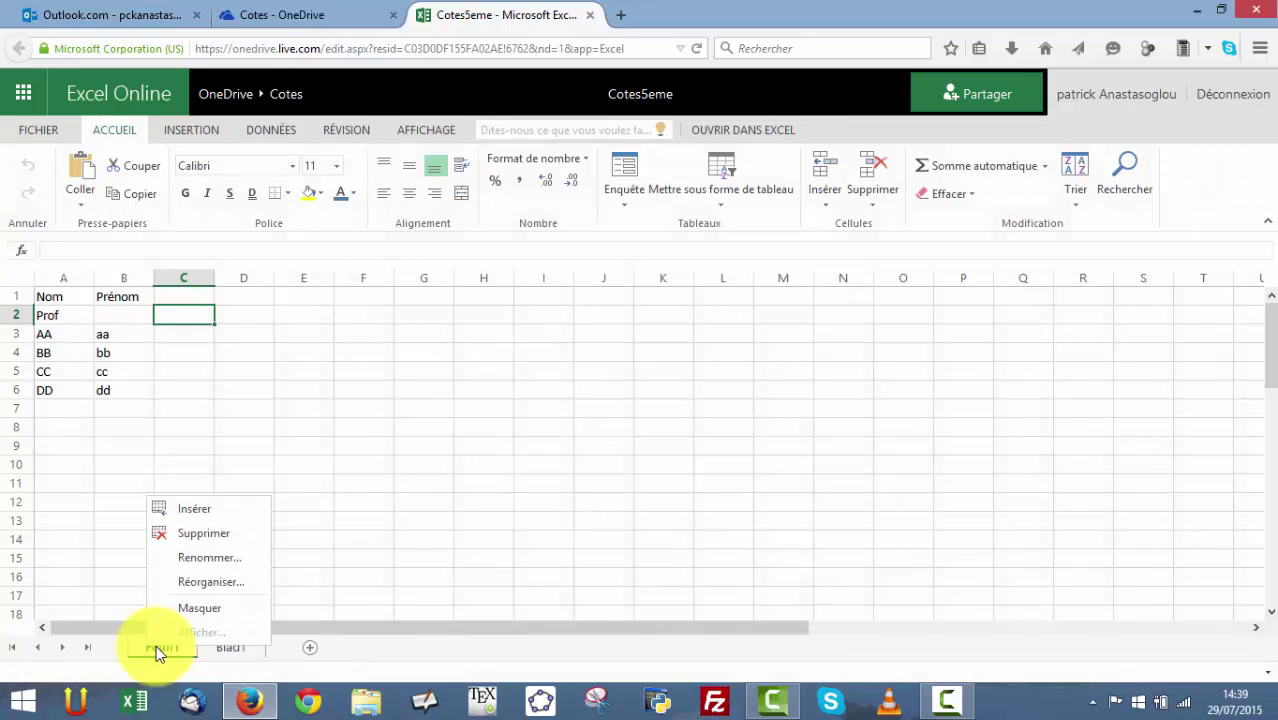
left_click(211, 560)
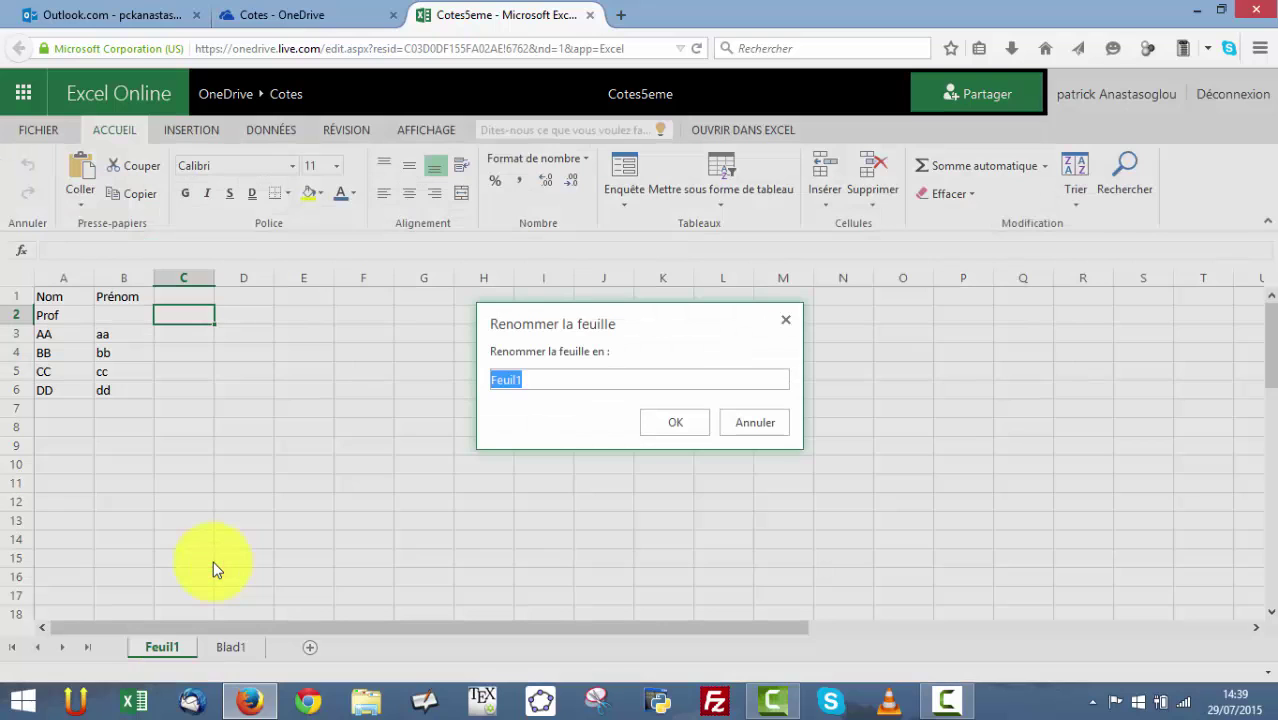
type("I1")
left_click(679, 421)
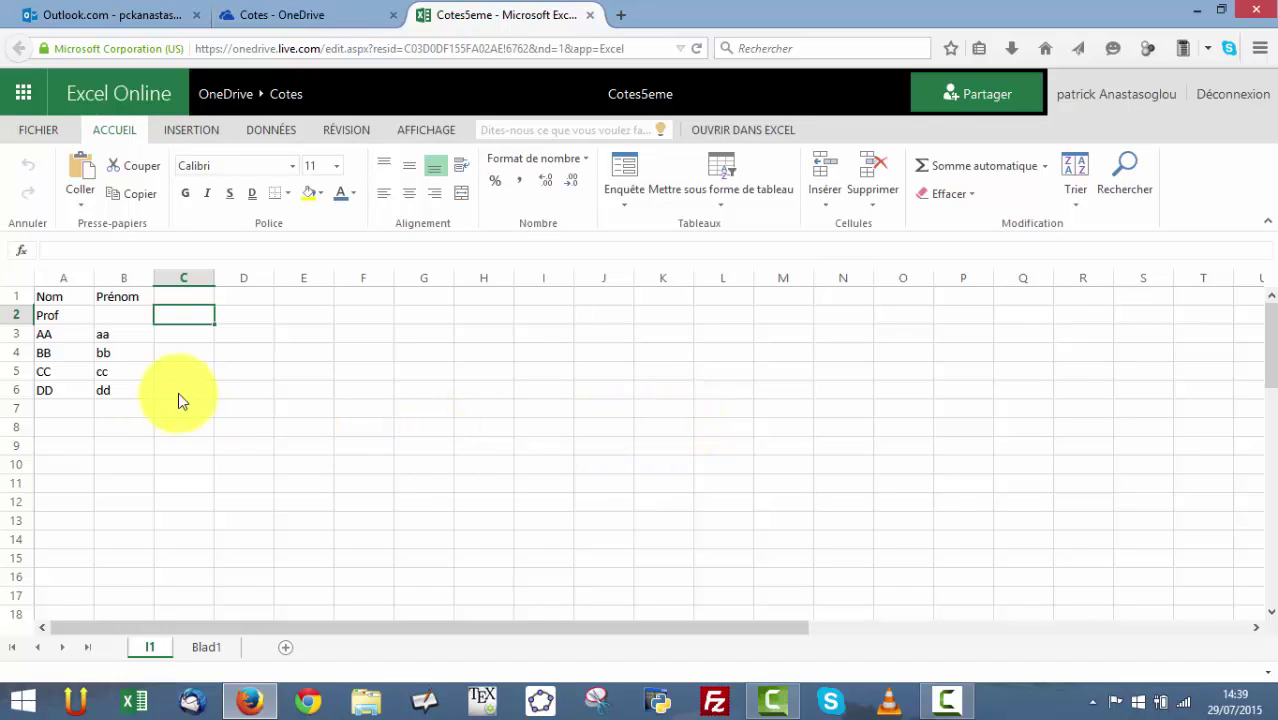
left_click(187, 298)
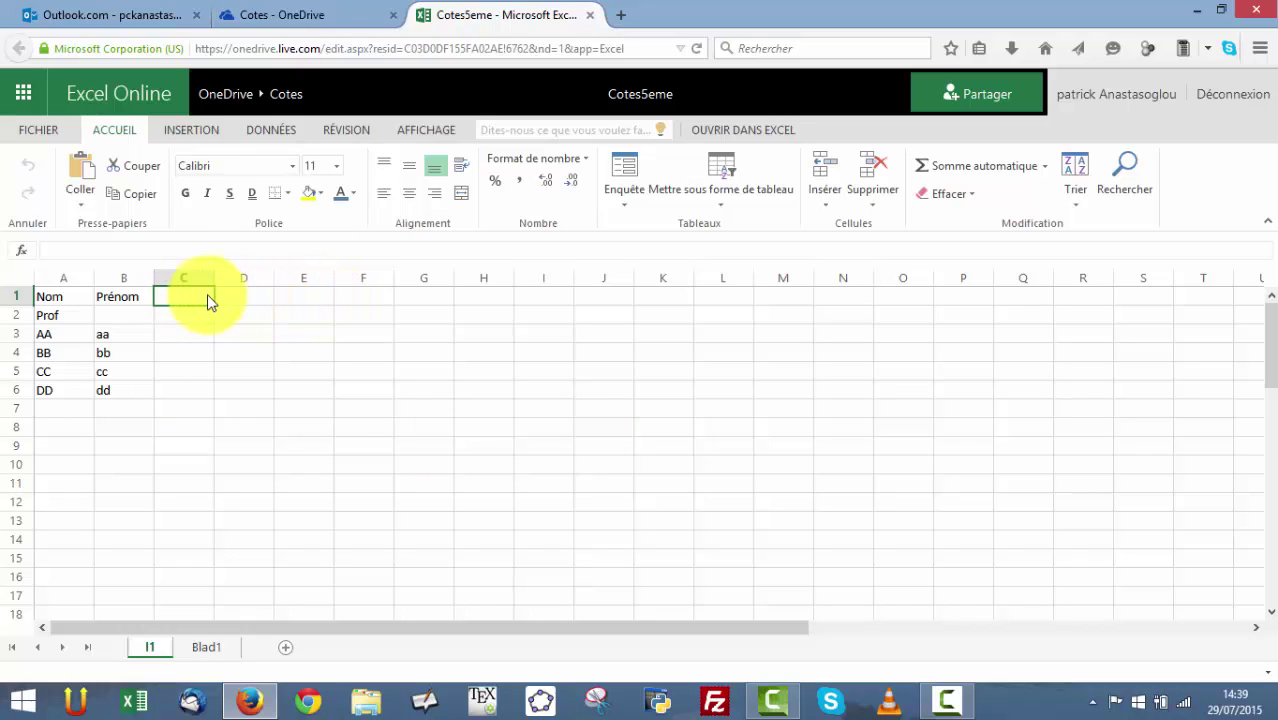
Enter the headings Q1, Q2 and Q3 in cells C1 through E1
type("Q1")
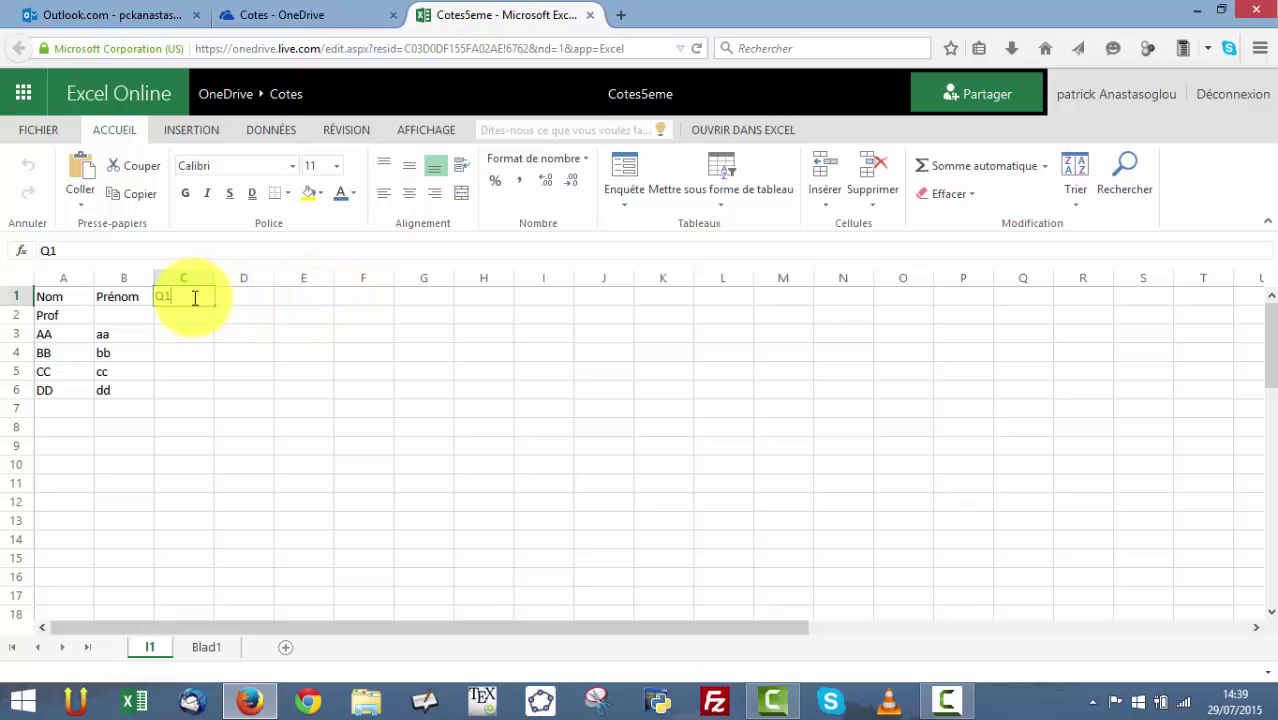
type("Q")
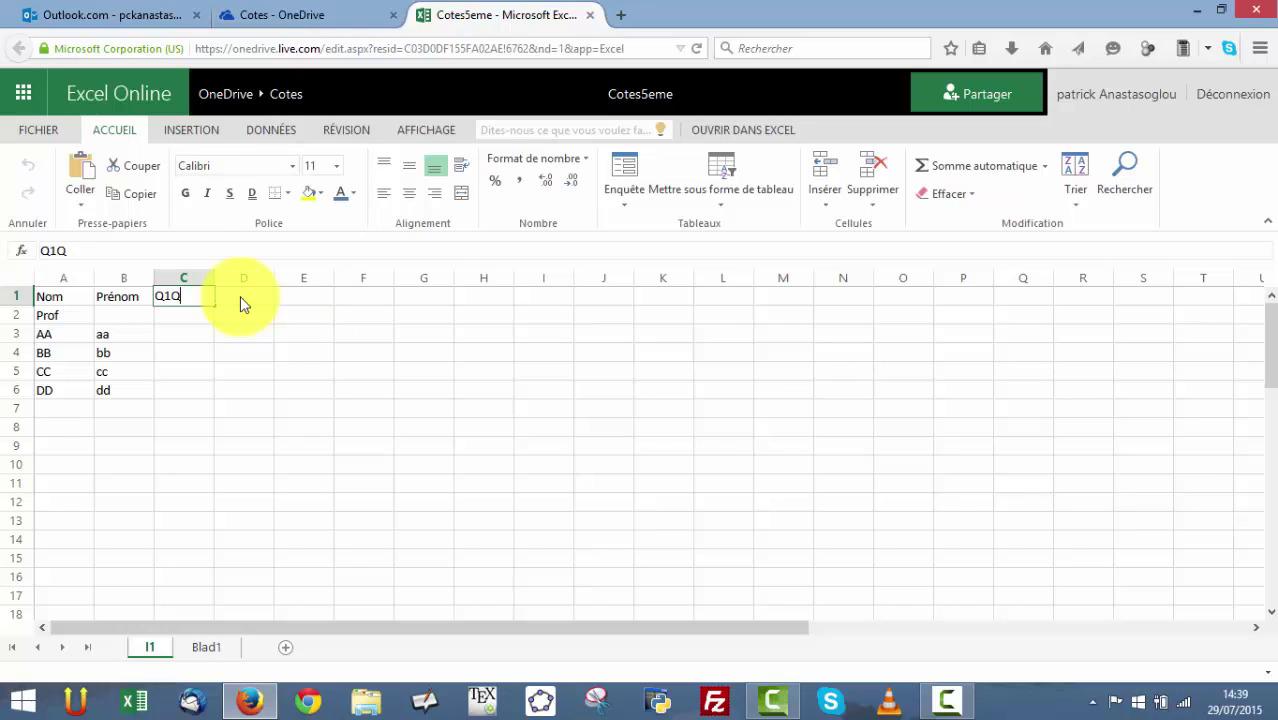
type("2")
key("BackSpace")
key("BackSpace")
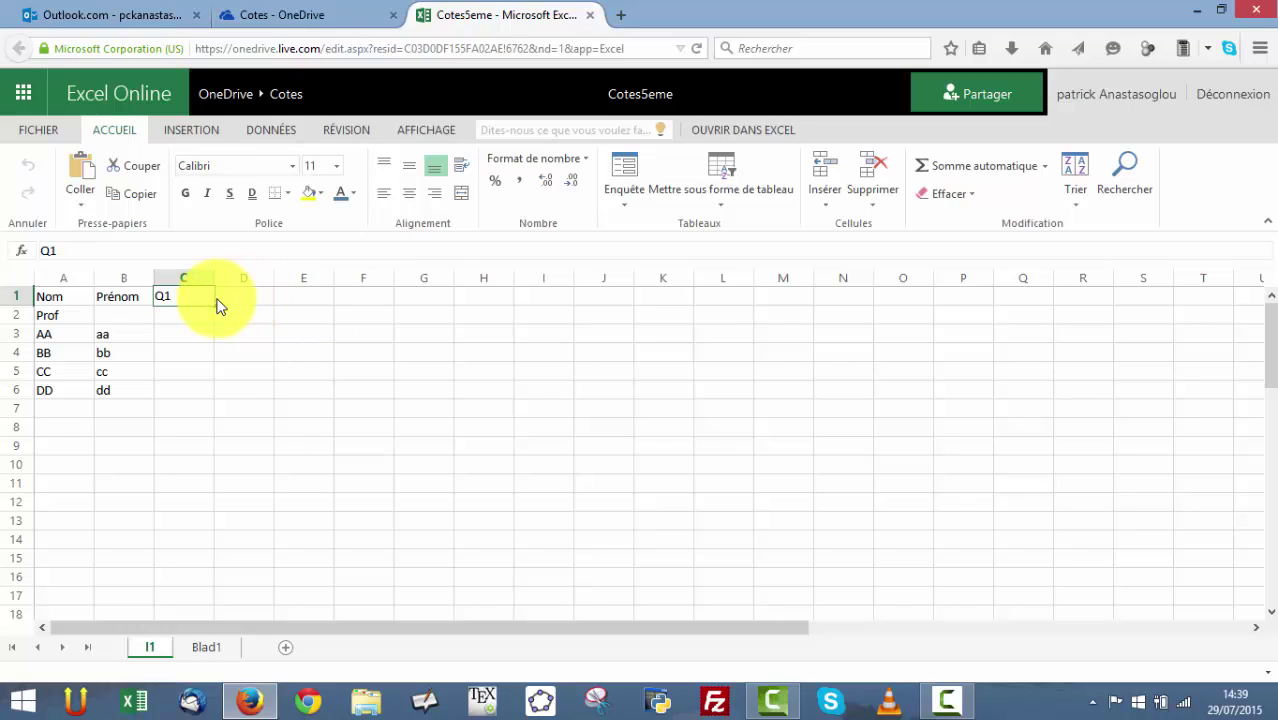
key("Tab")
type("Q2")
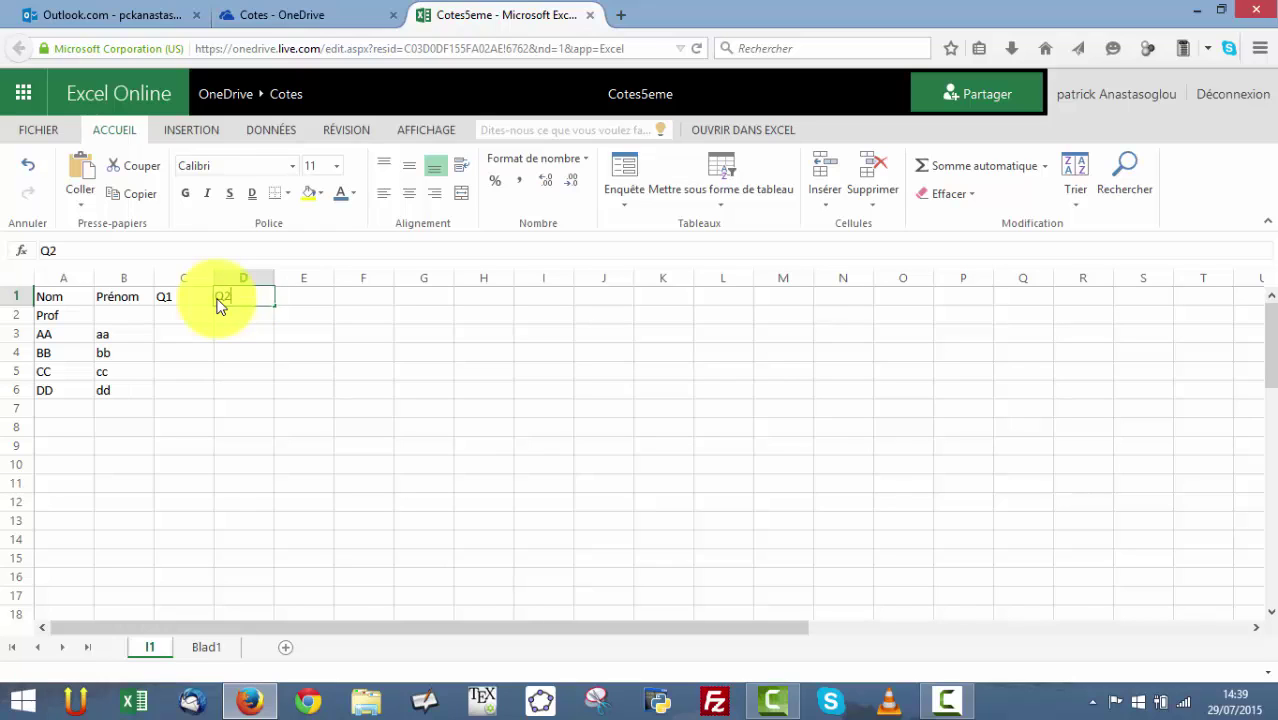
key("Tab")
type("Q3")
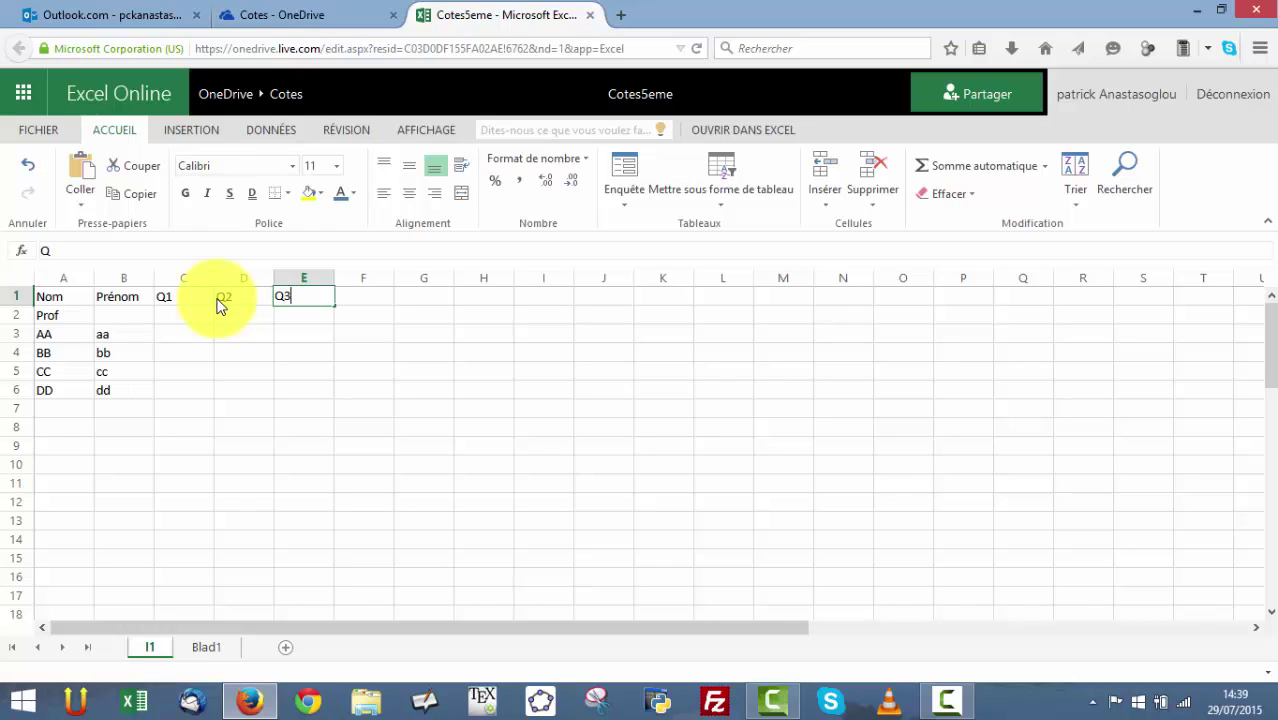
key("Tab")
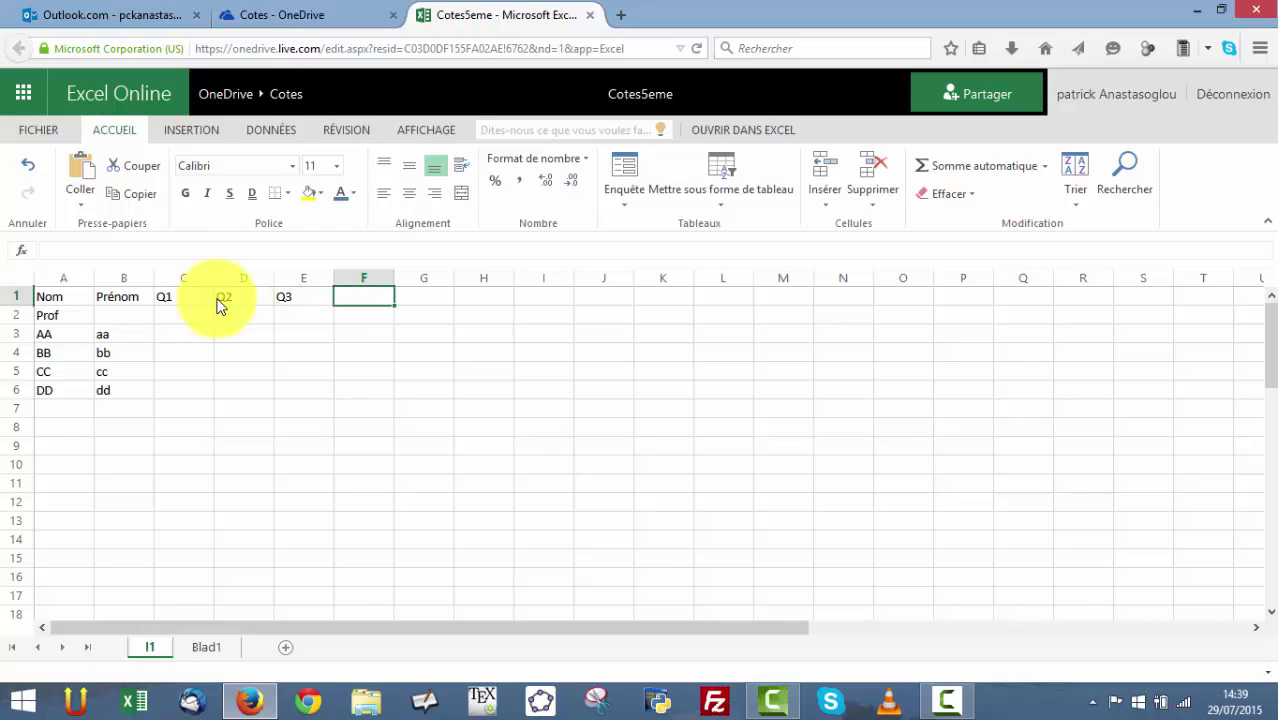
left_click(220, 305)
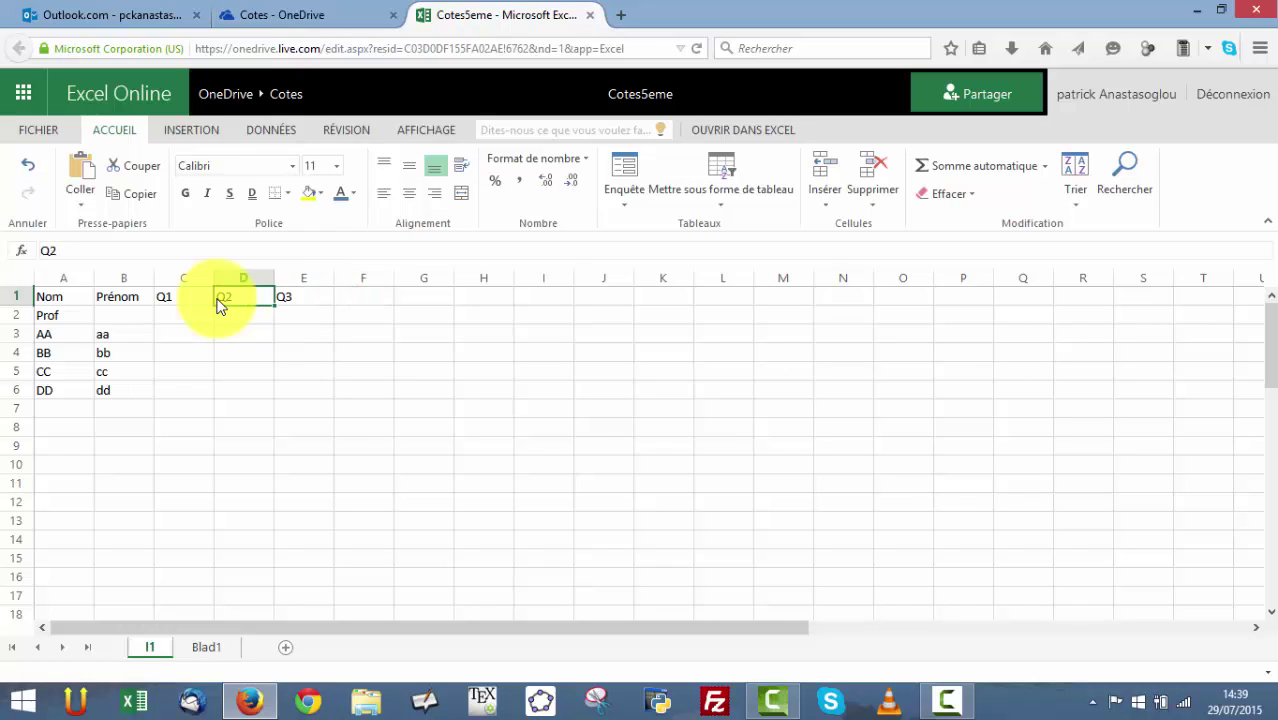
key("Left")
key("Down")
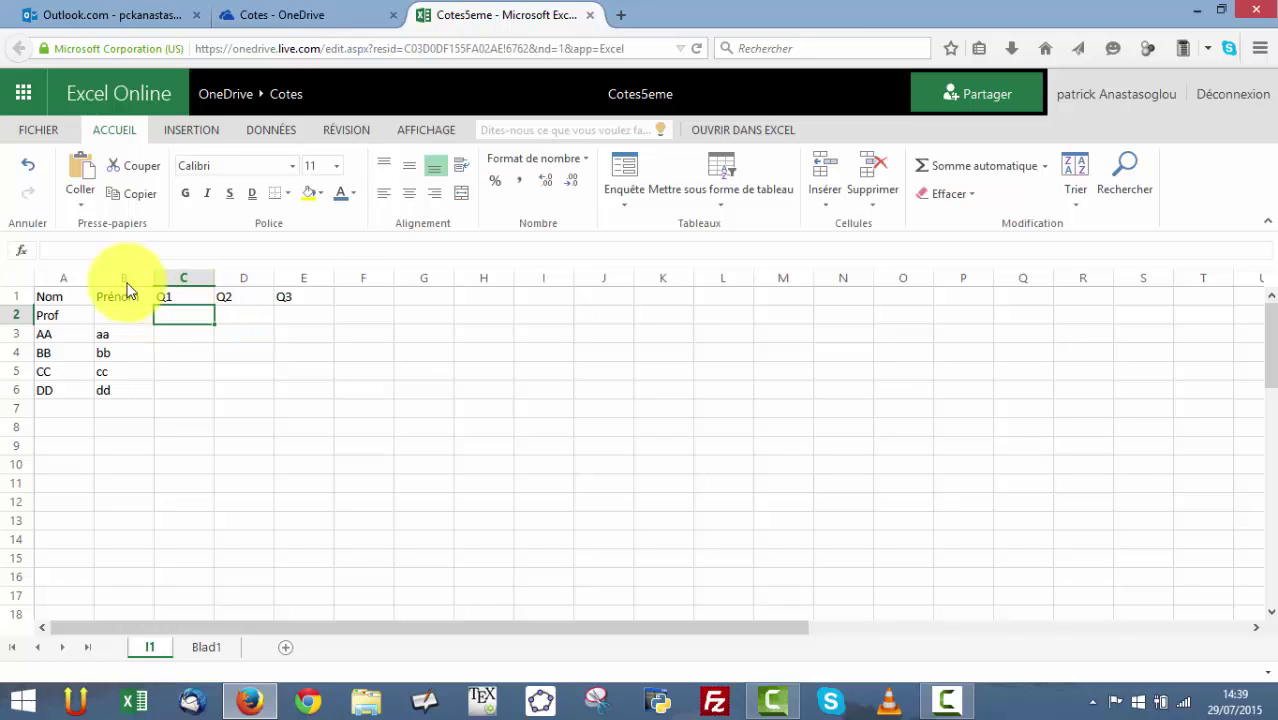
left_click(36, 129)
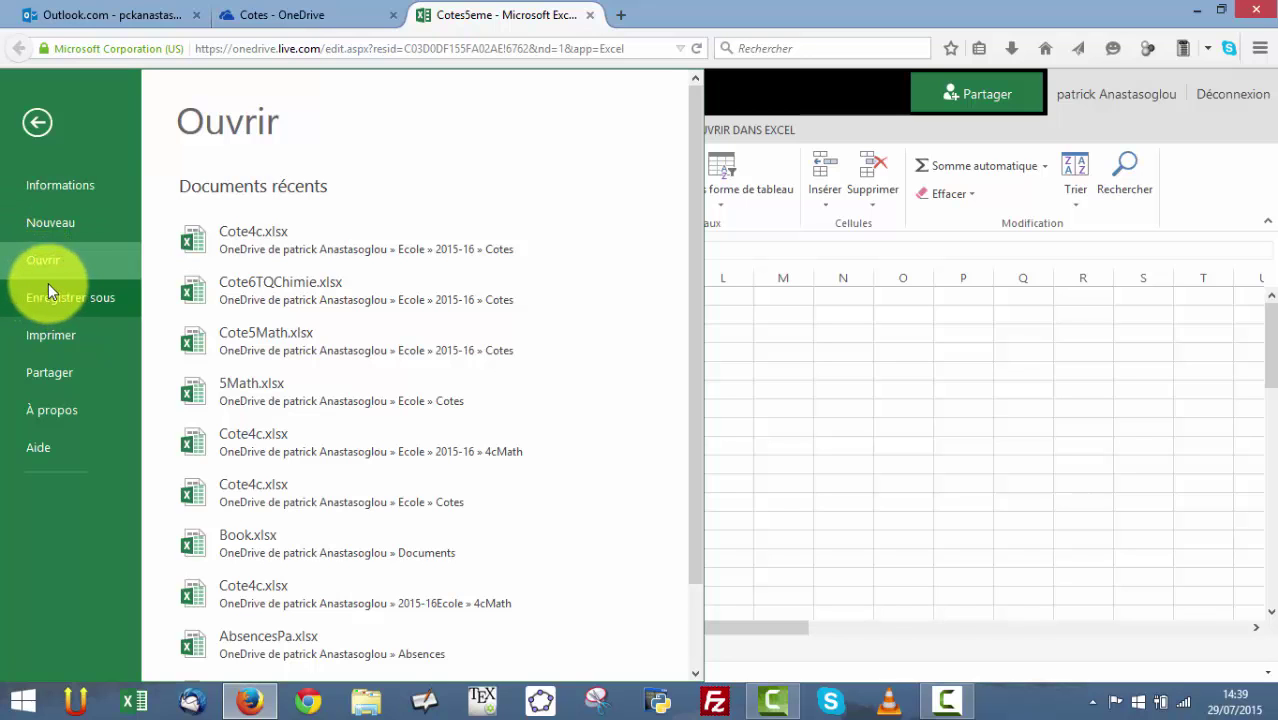
left_click(38, 124)
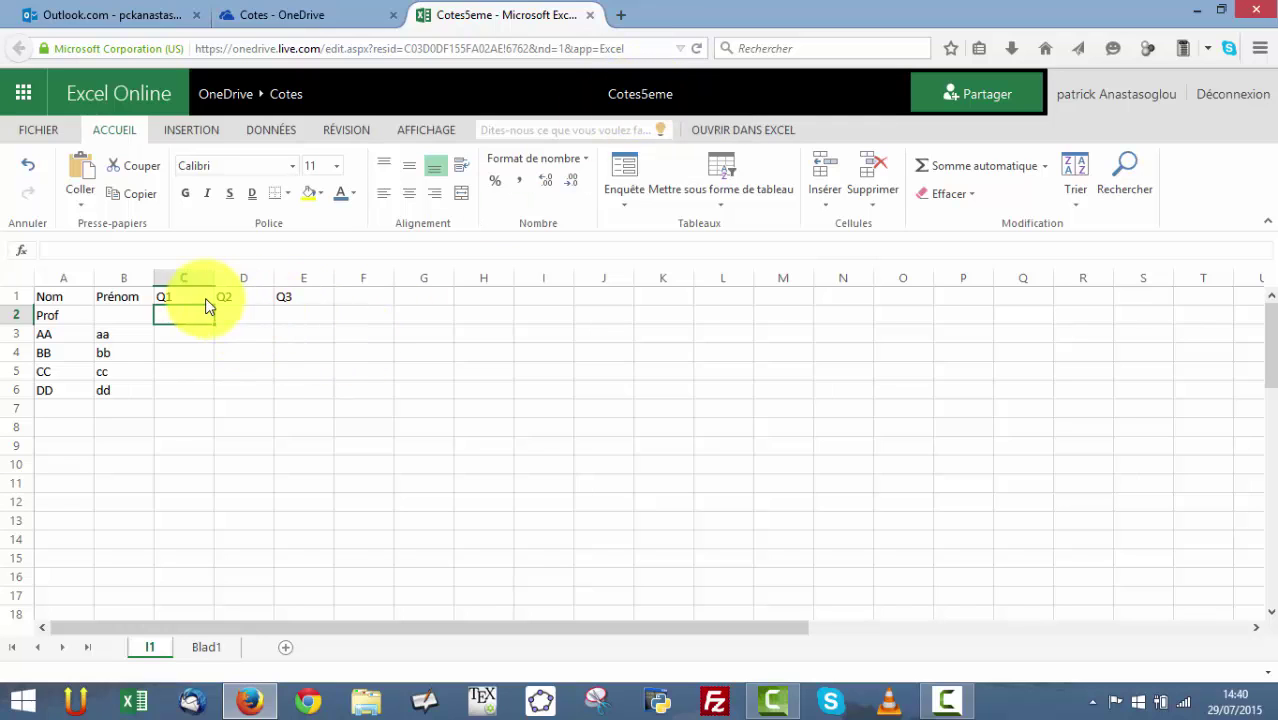
Confirm the I1 heading in cell F1 and move back to the Prof row
left_click(357, 298)
type("I1")
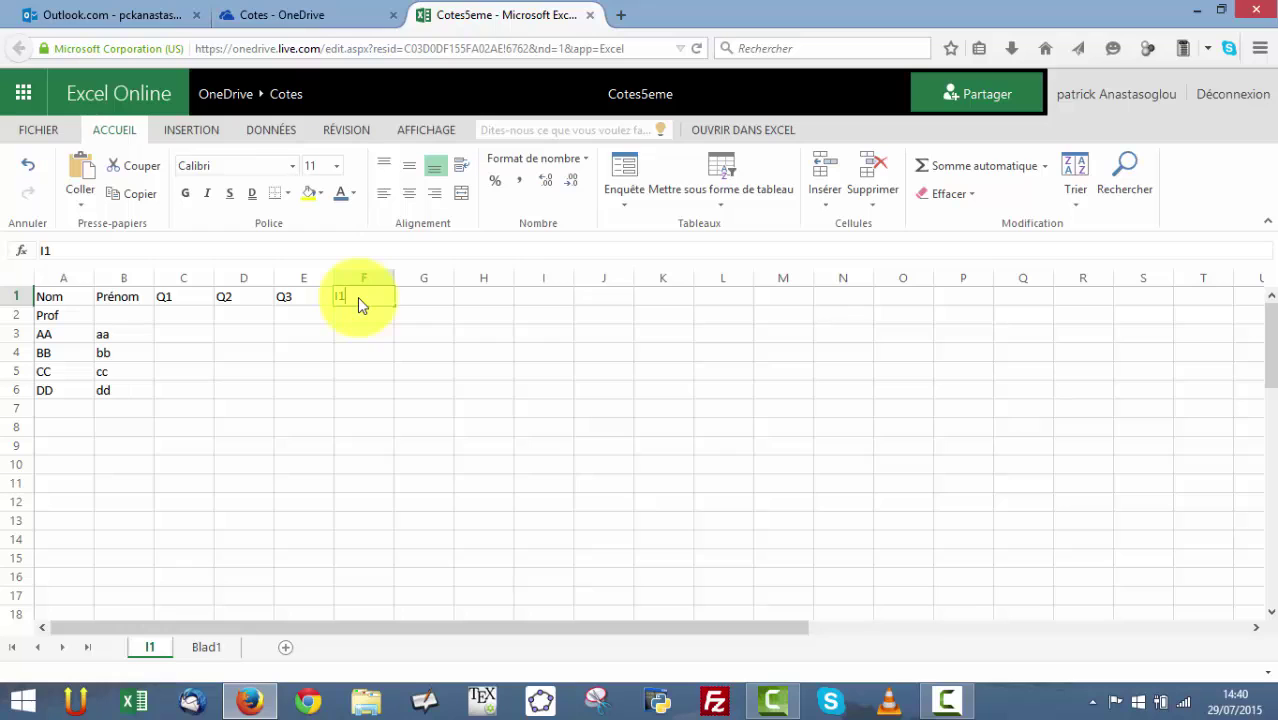
key("Return")
key("Left")
key("Left")
key("Left")
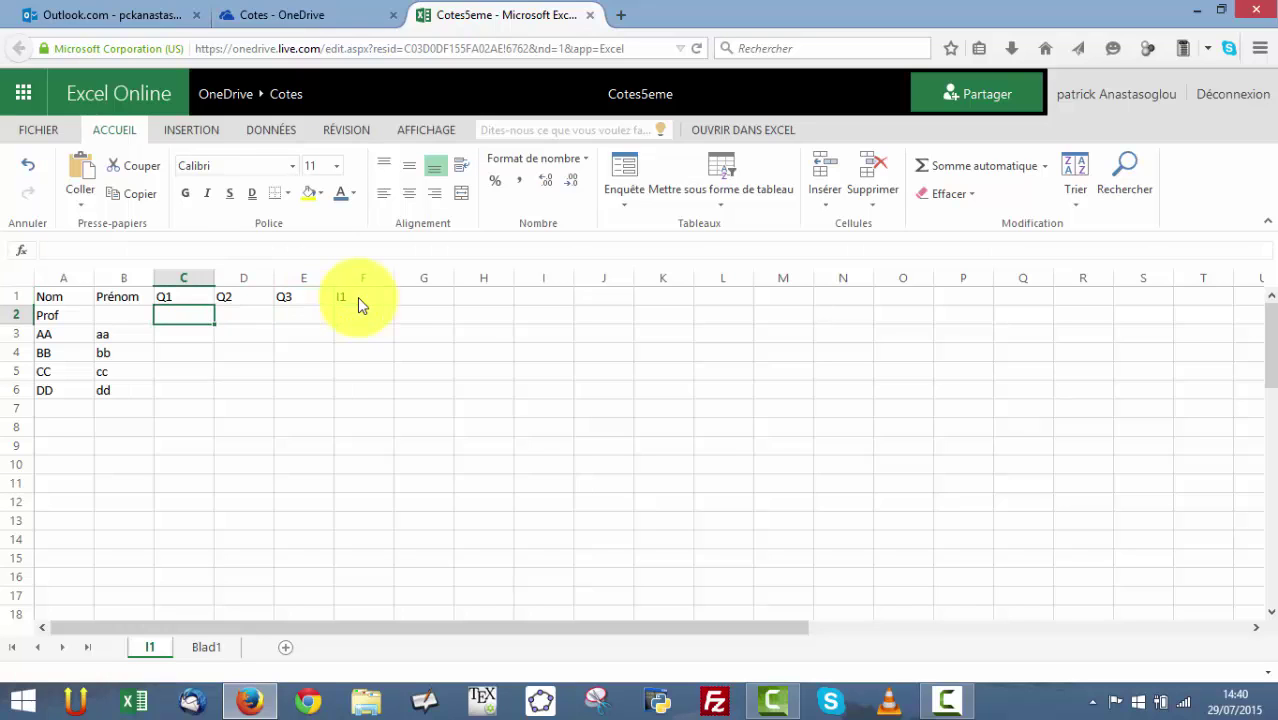
key("Left")
key("Down")
key("Up")
key("Right")
key("Right")
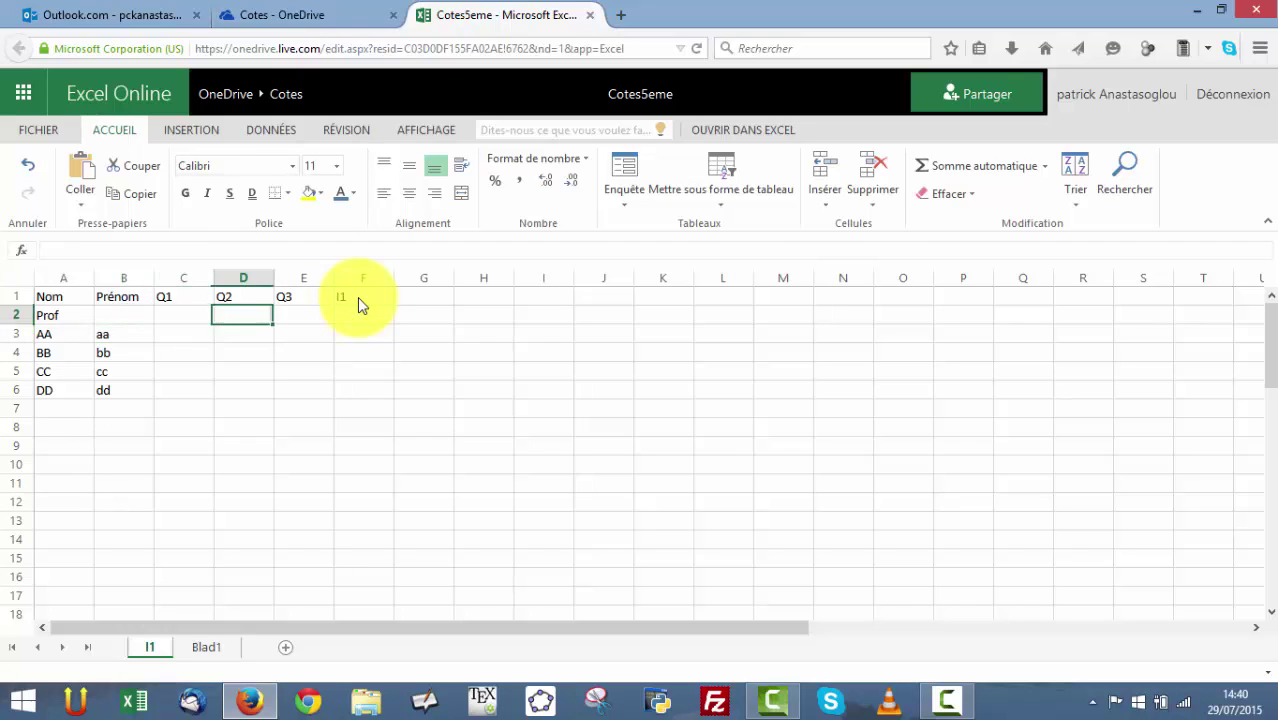
key("Right")
key("Right")
key("Left")
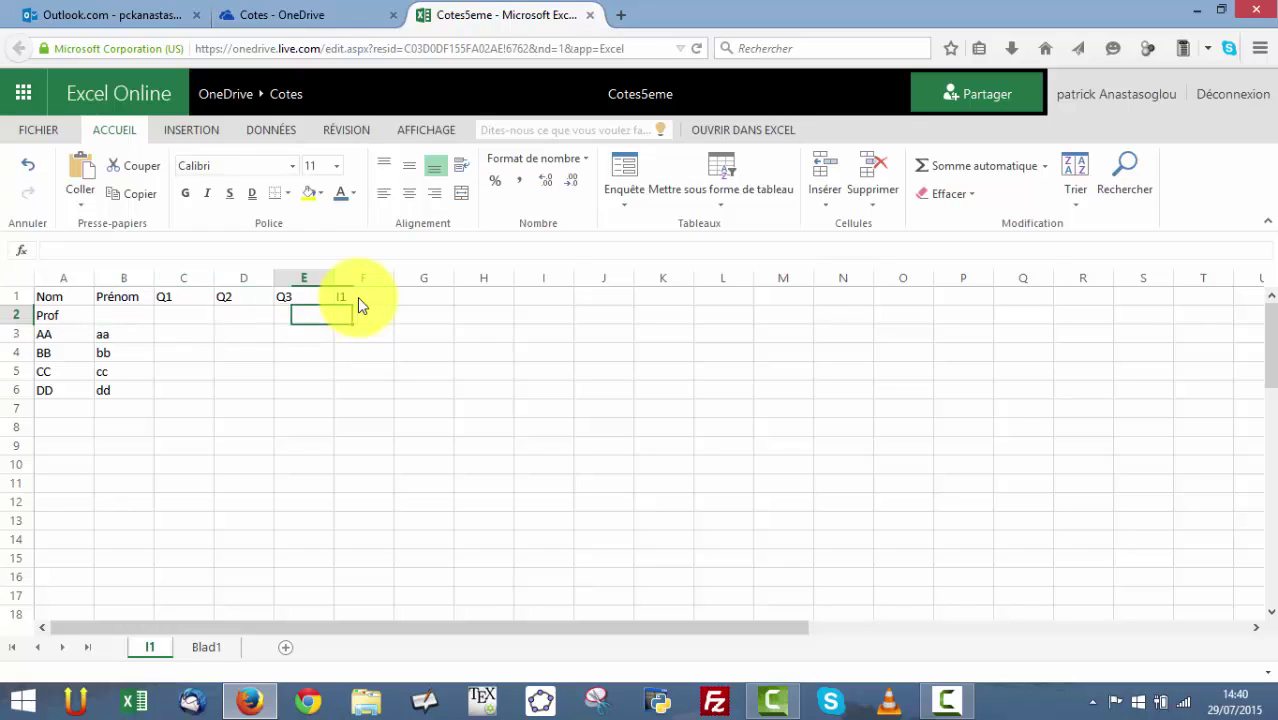
key("Left")
key("Left")
key("Left")
key("Right")
key("Left")
key("Left")
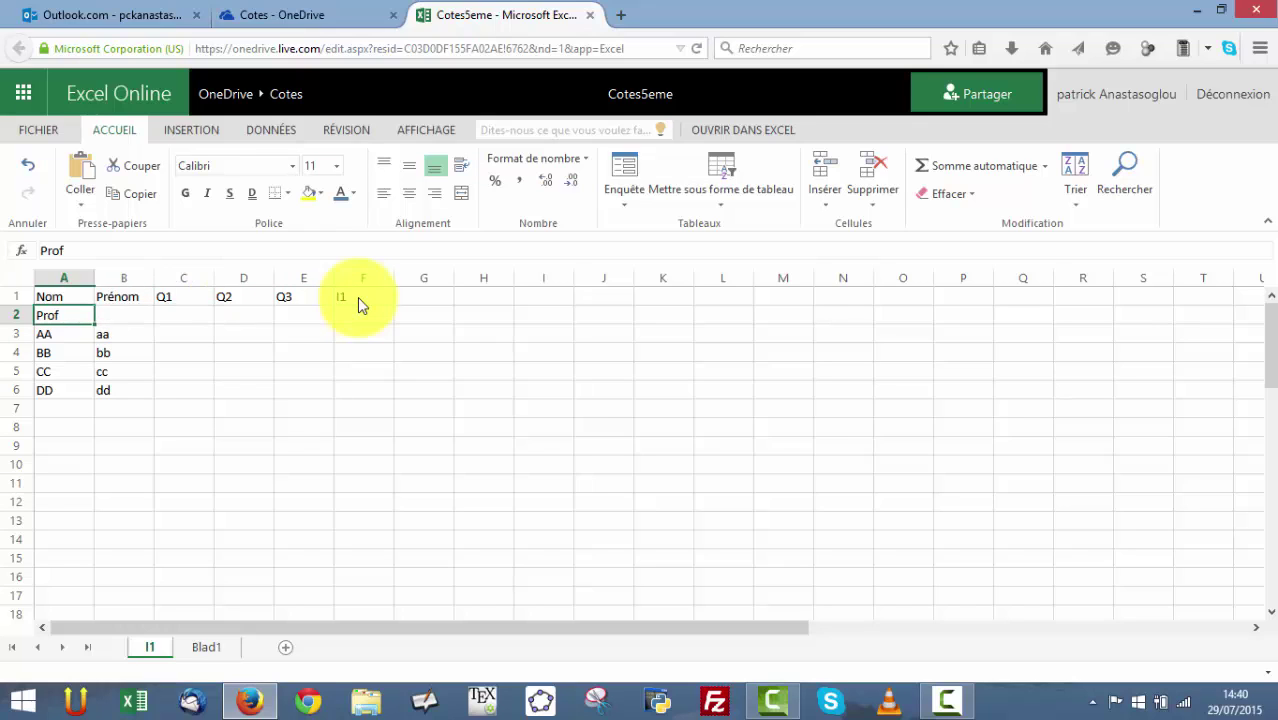
key("Right")
key("Right")
Enter the Prof's maximum scores 4, 5 and 6 in C2, D2 and E2
key("Right")
key("Left")
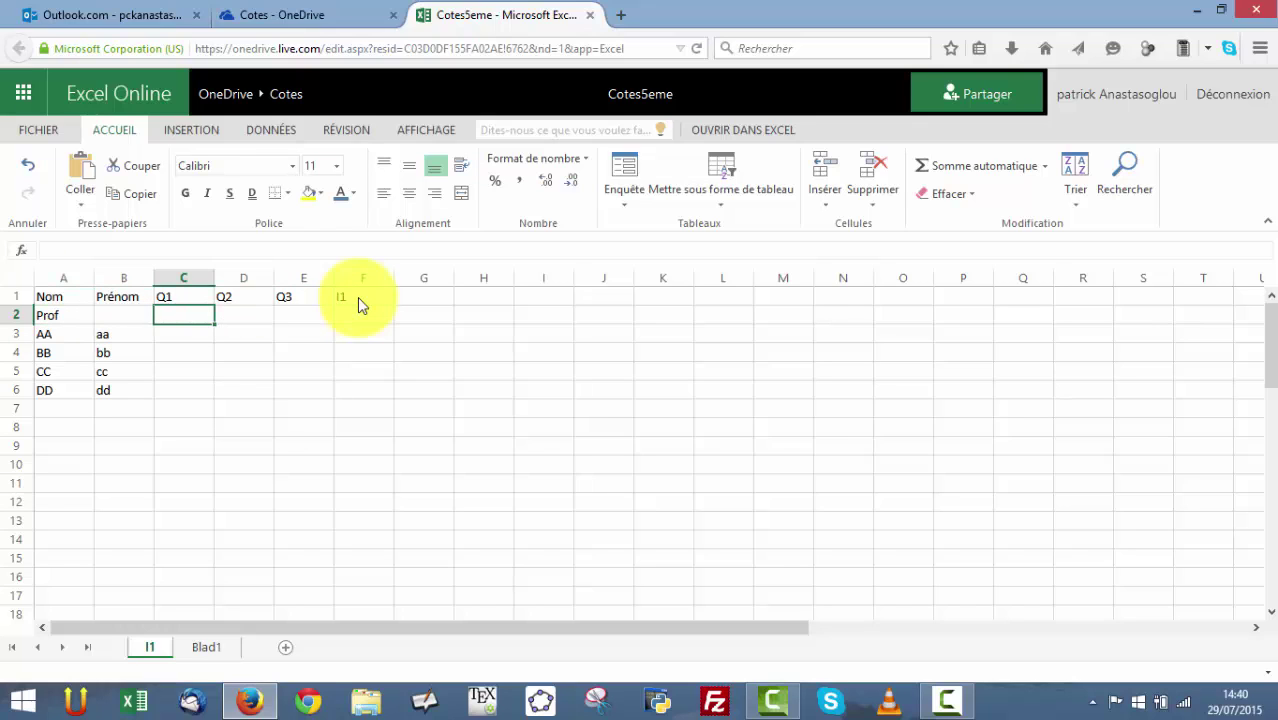
type("4")
key("Right")
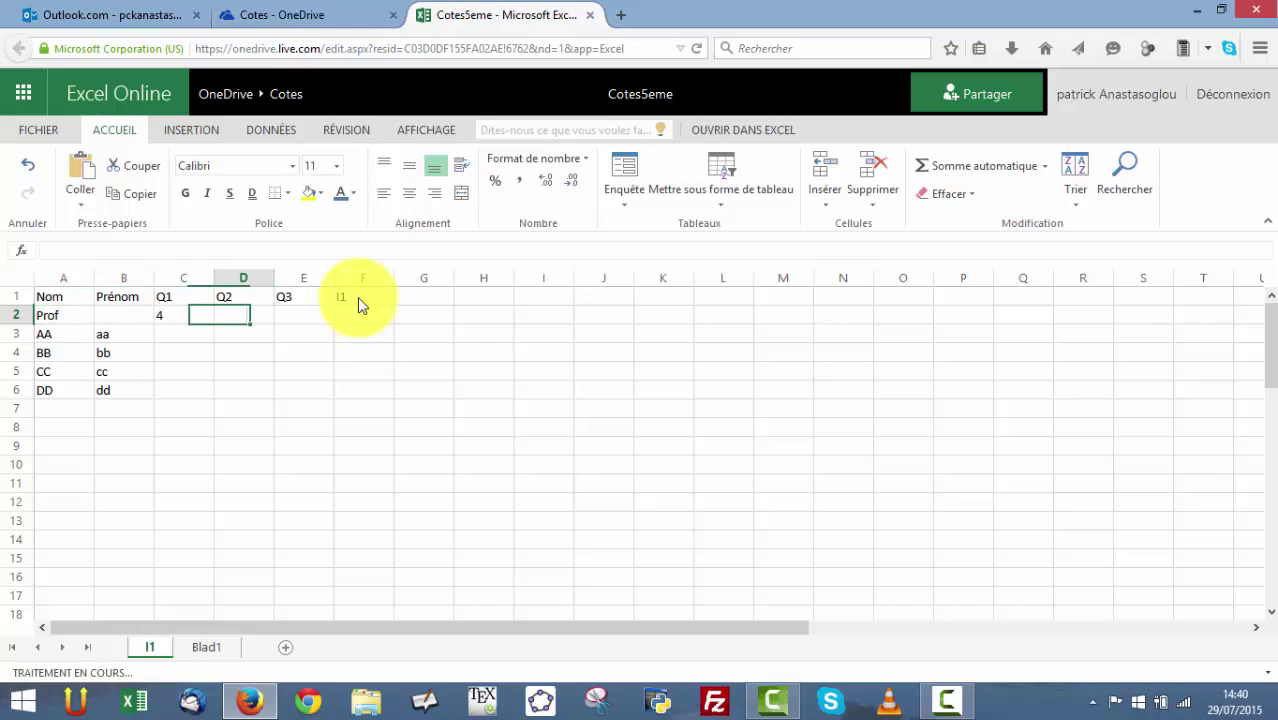
type("5")
key("Right")
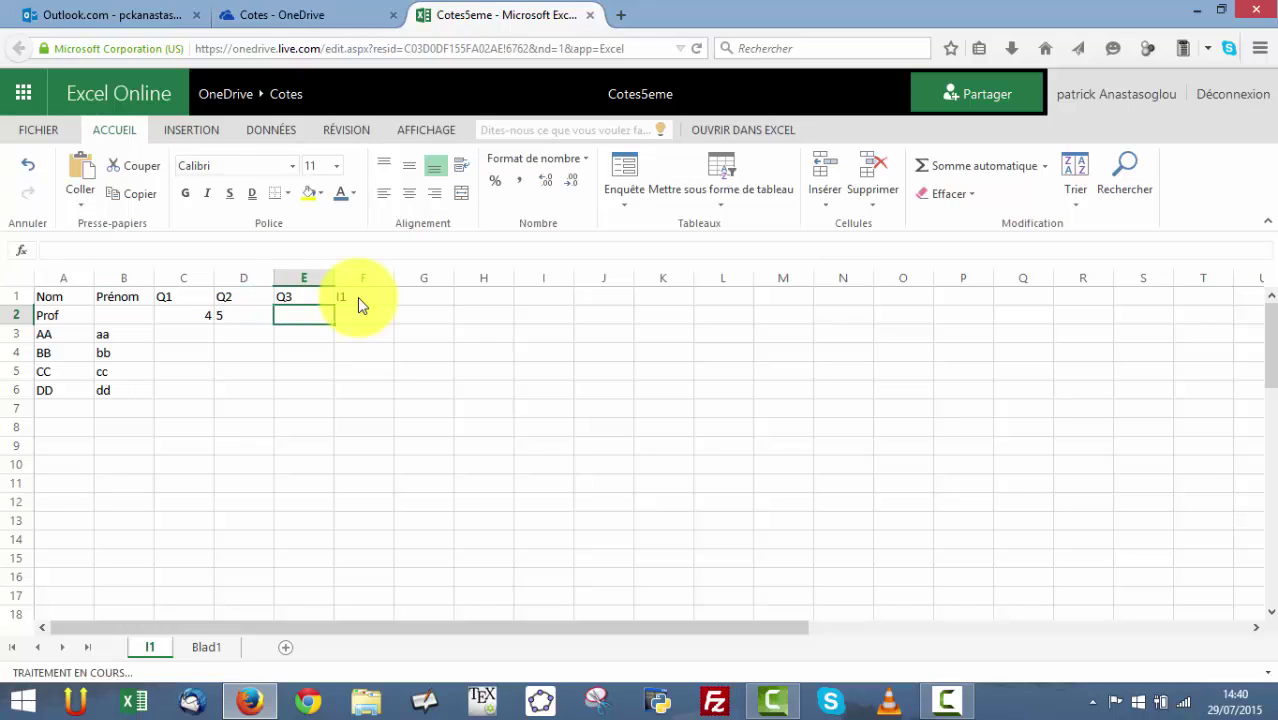
type("6")
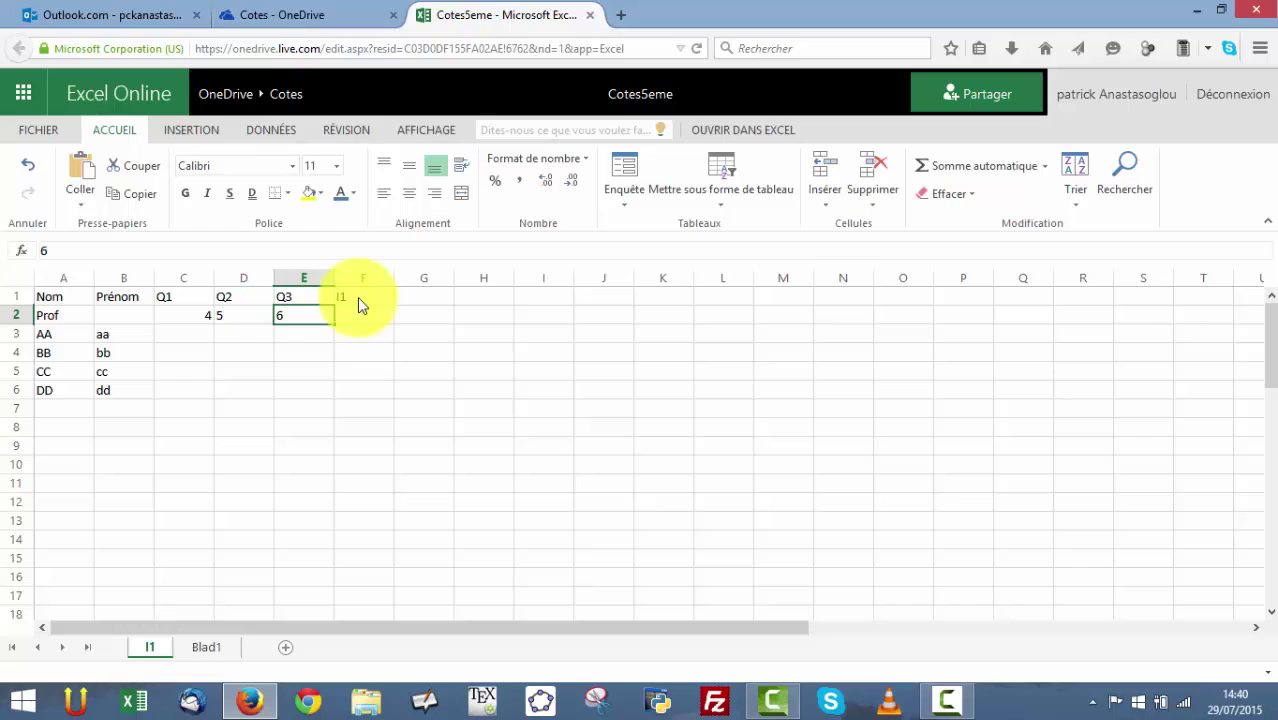
key("Return")
key("Up")
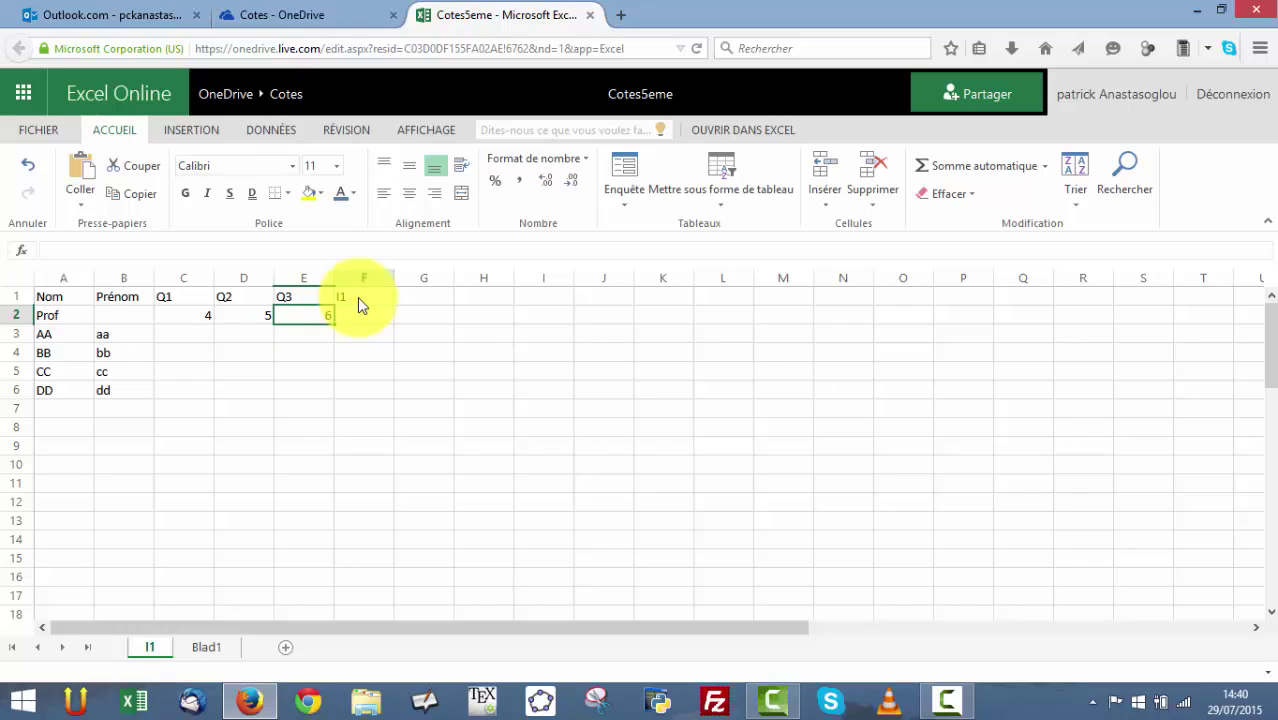
key("Right")
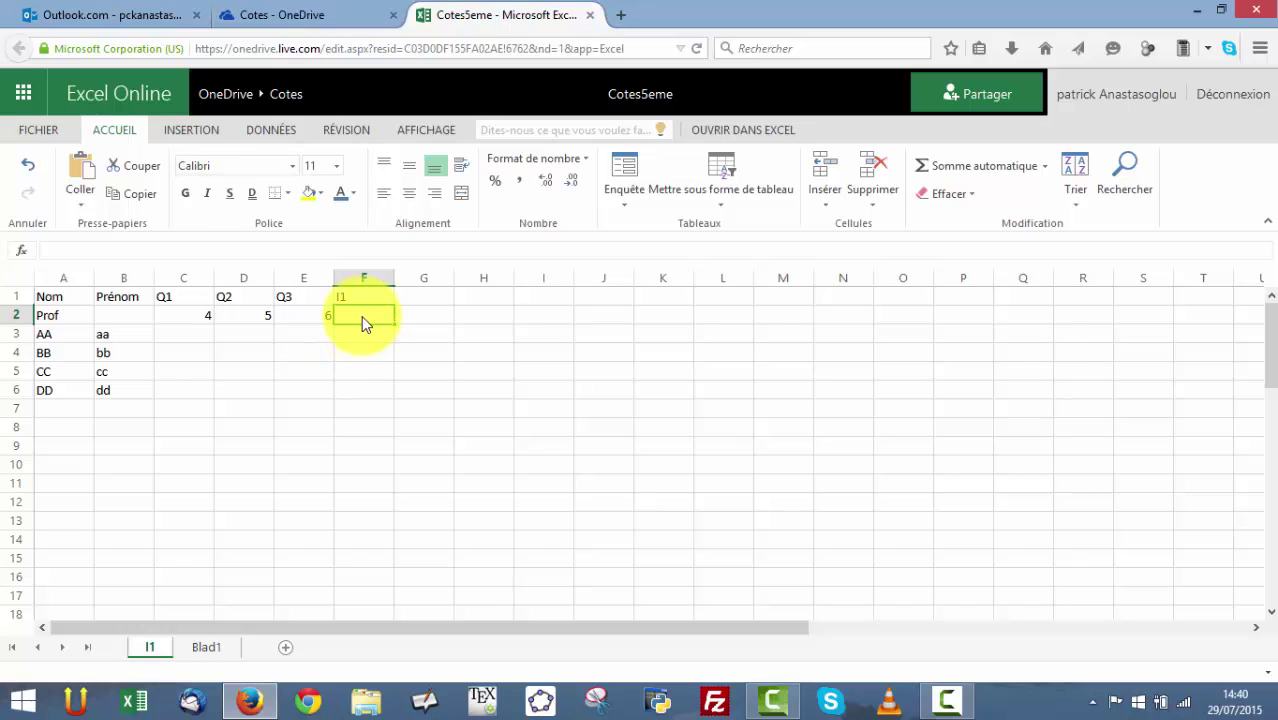
Enter Q1 scores 1, 2, 3, 4 for students AA–DD in C3:C6
left_click(197, 338)
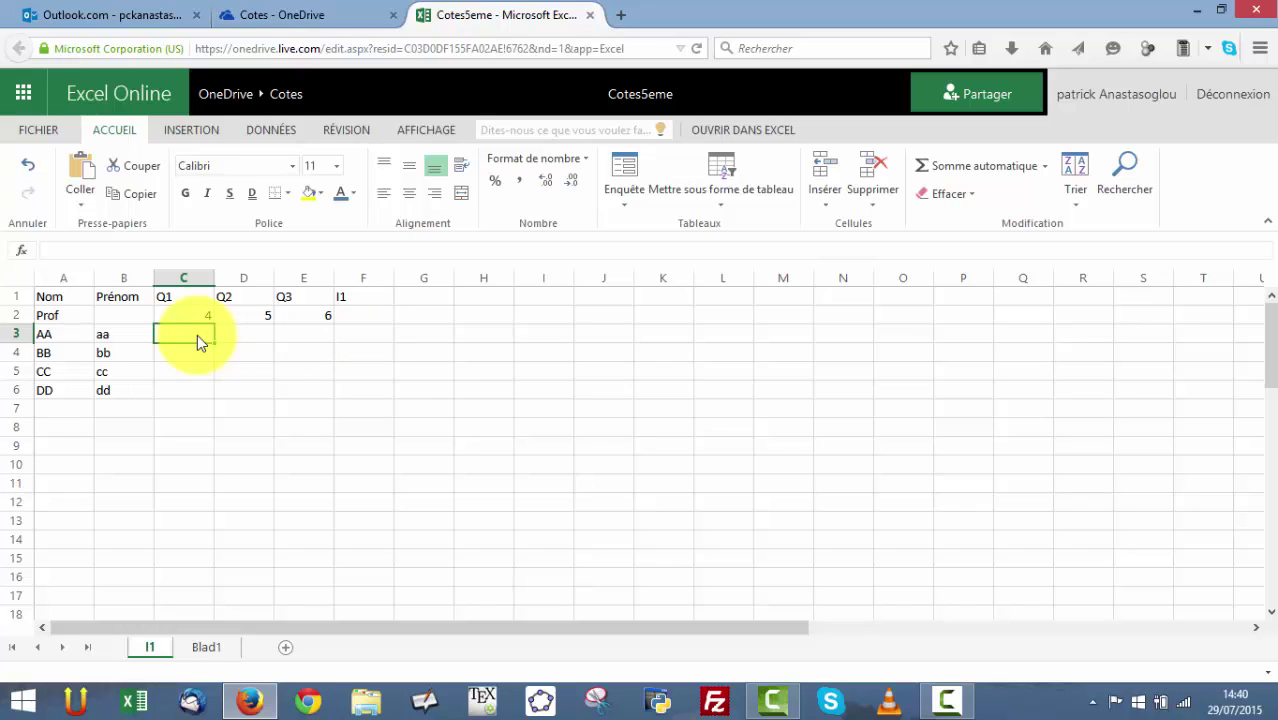
type("1")
key("Return")
type("2")
key("Return")
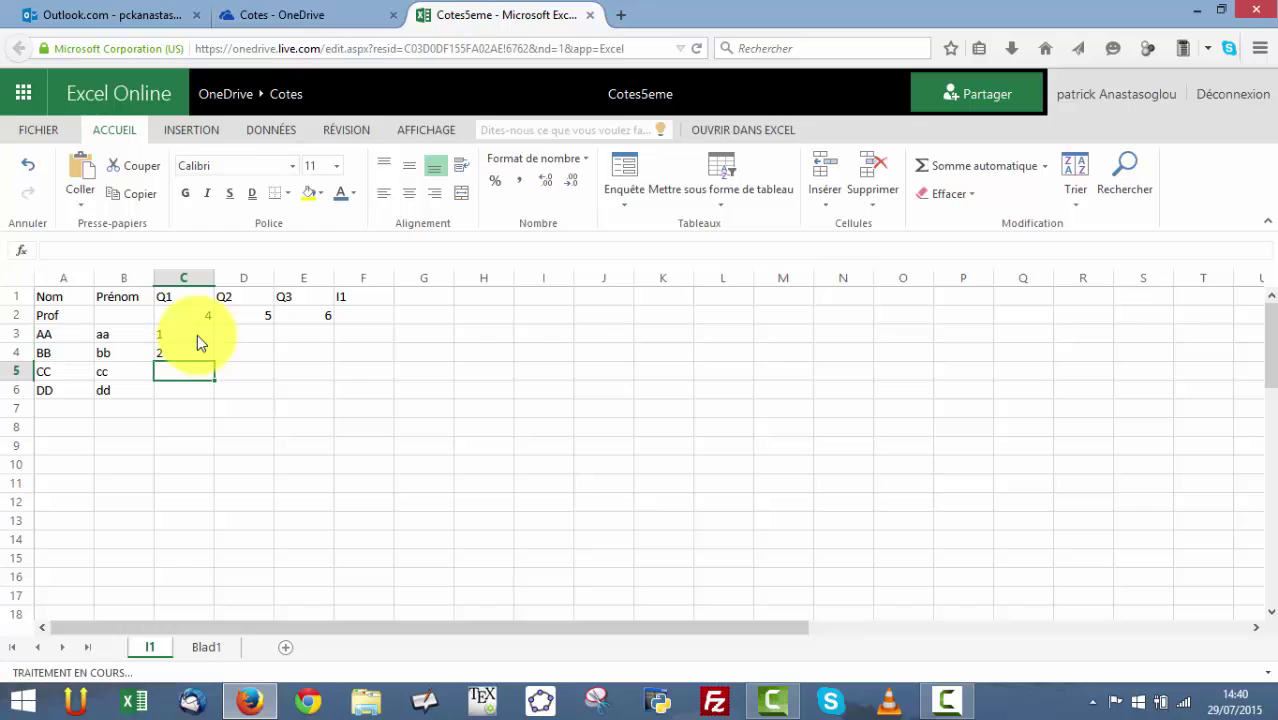
type("3")
key("Return")
type("4")
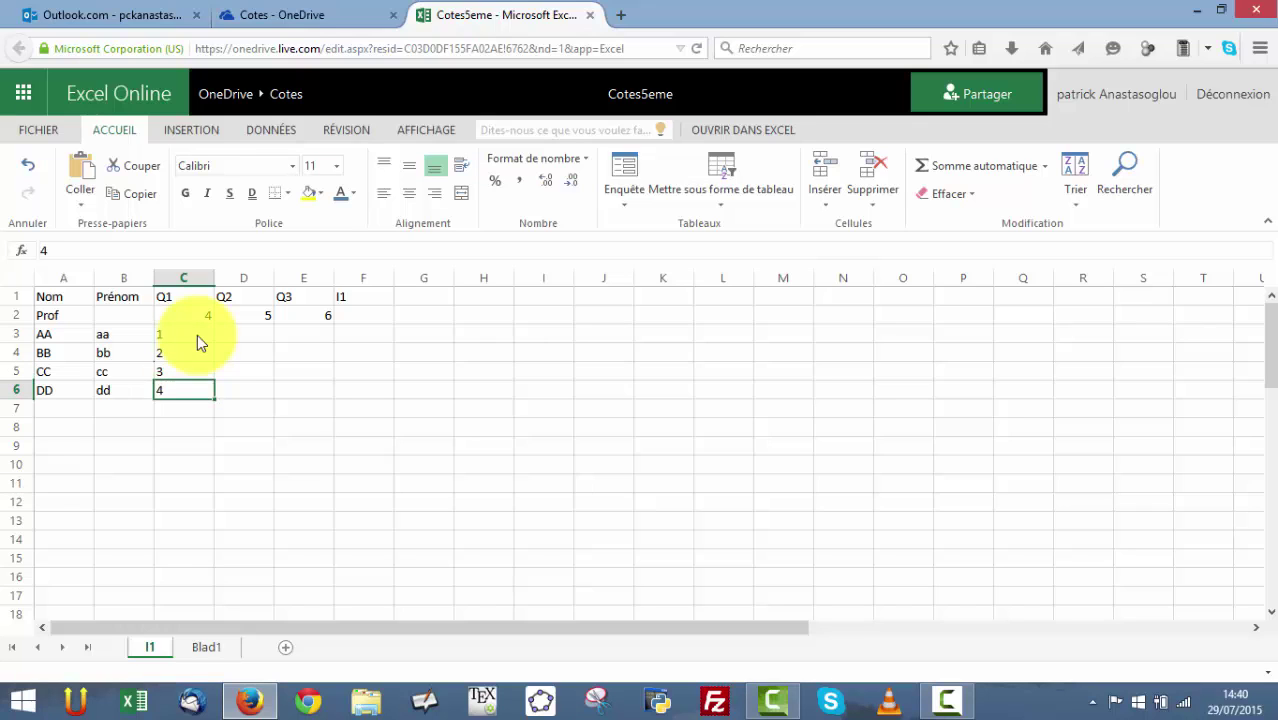
key("Up")
key("Up")
key("Up")
Enter Q2 scores 5, 4, 3, 2 for students AA–DD in D3:D6
key("Right")
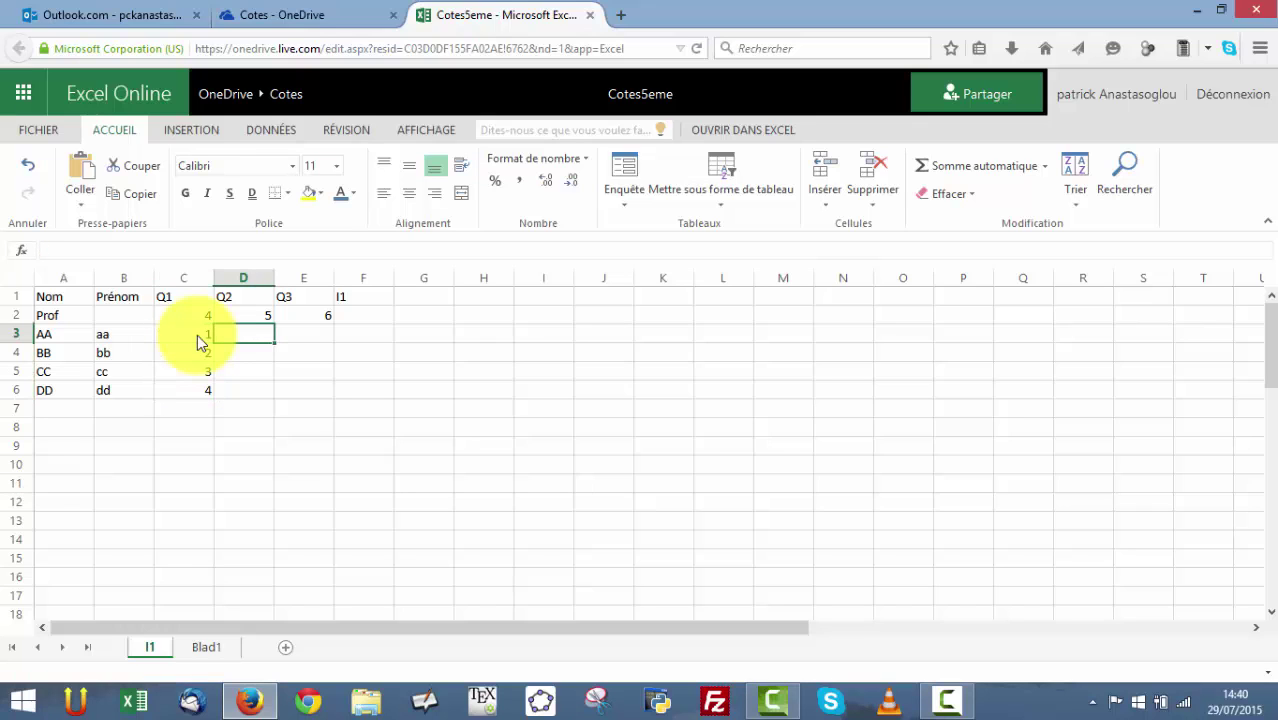
type("5")
key("Return")
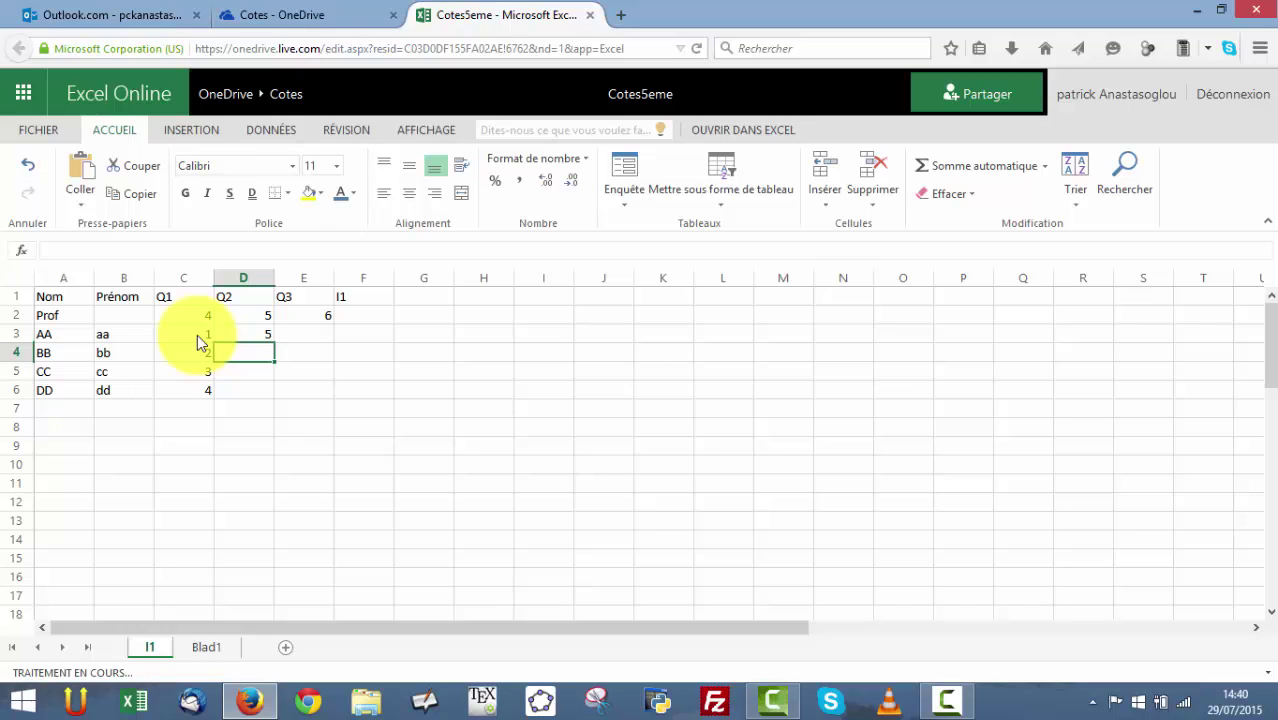
type("4")
key("Return")
type("3")
key("Return")
type("2")
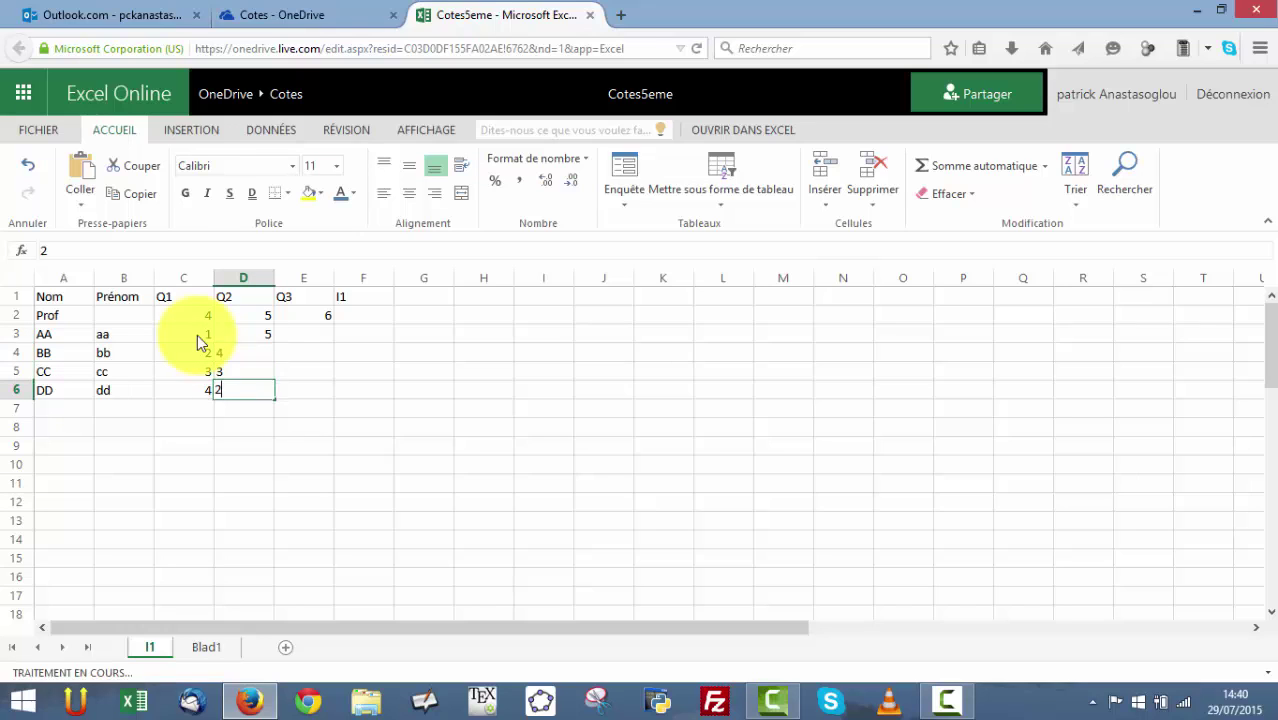
key("Return")
Enter Q3 scores 2, 4, 5, 3 in E3:E6, then select cell F2
key("Up")
key("Up")
key("Up")
key("Up")
key("Up")
key("Right")
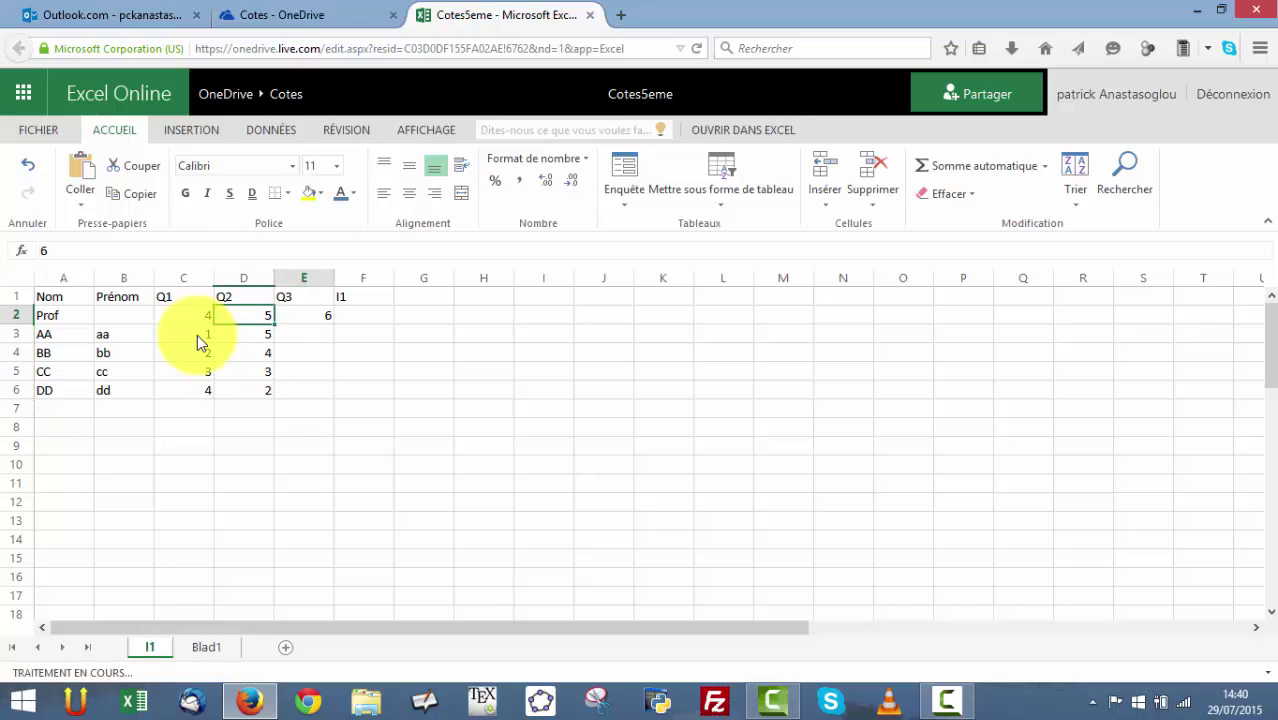
key("Return")
type("2")
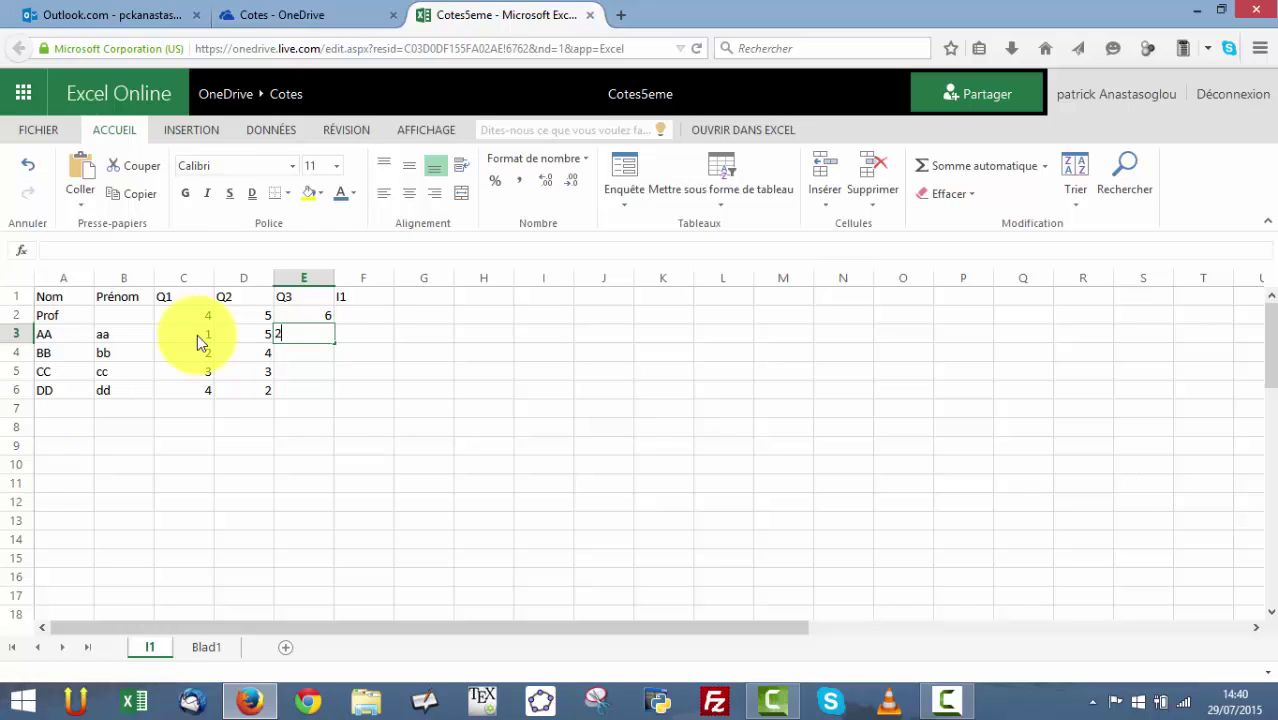
key("Return")
type("4")
key("Return")
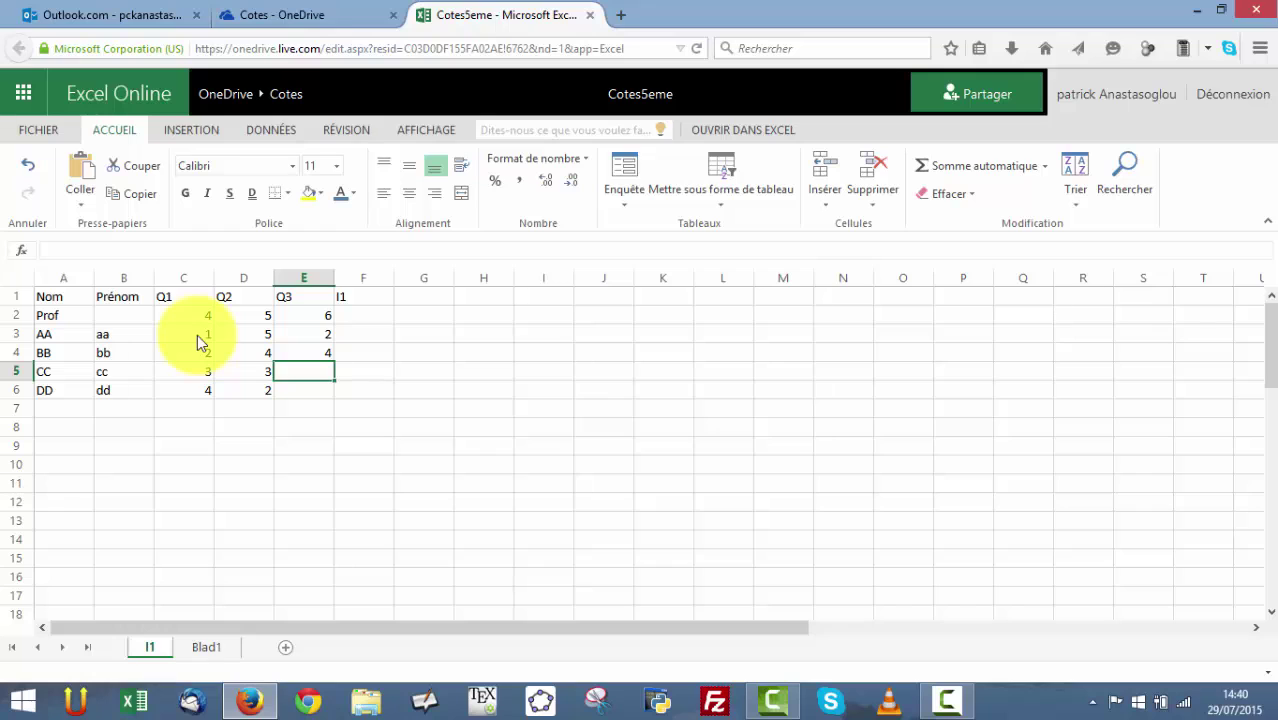
type("5")
key("Return")
type("3")
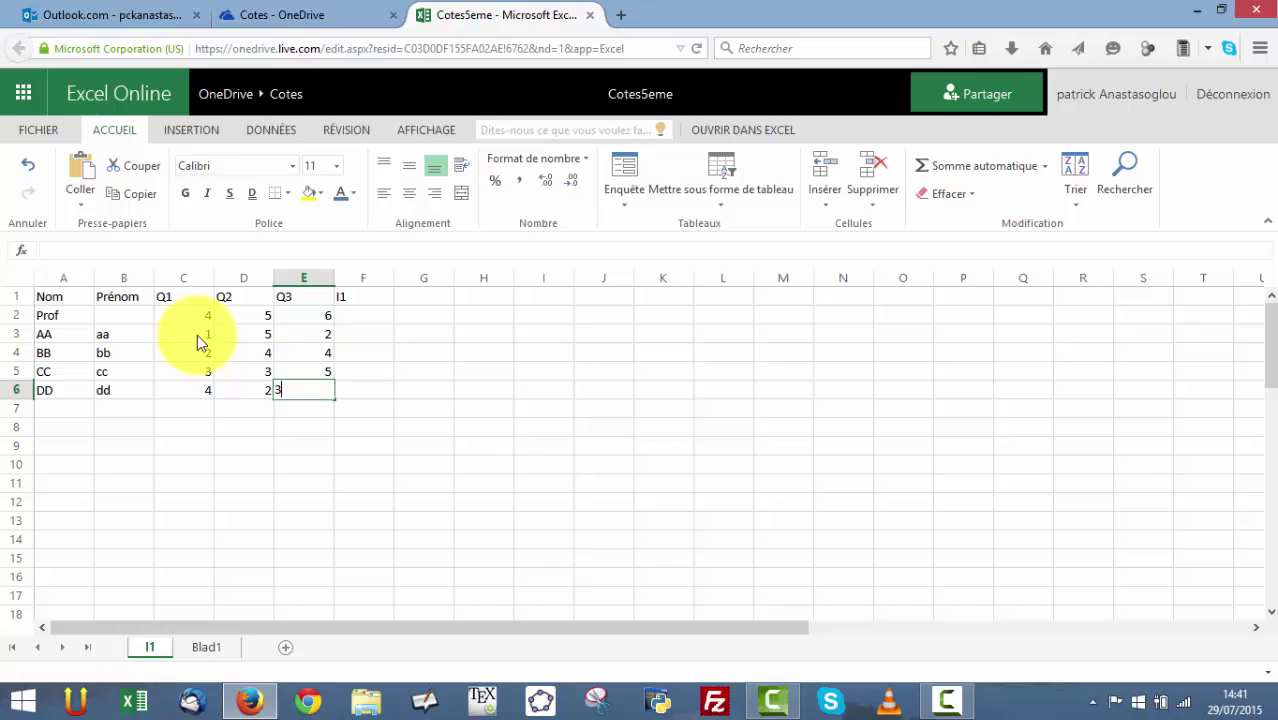
key("Return")
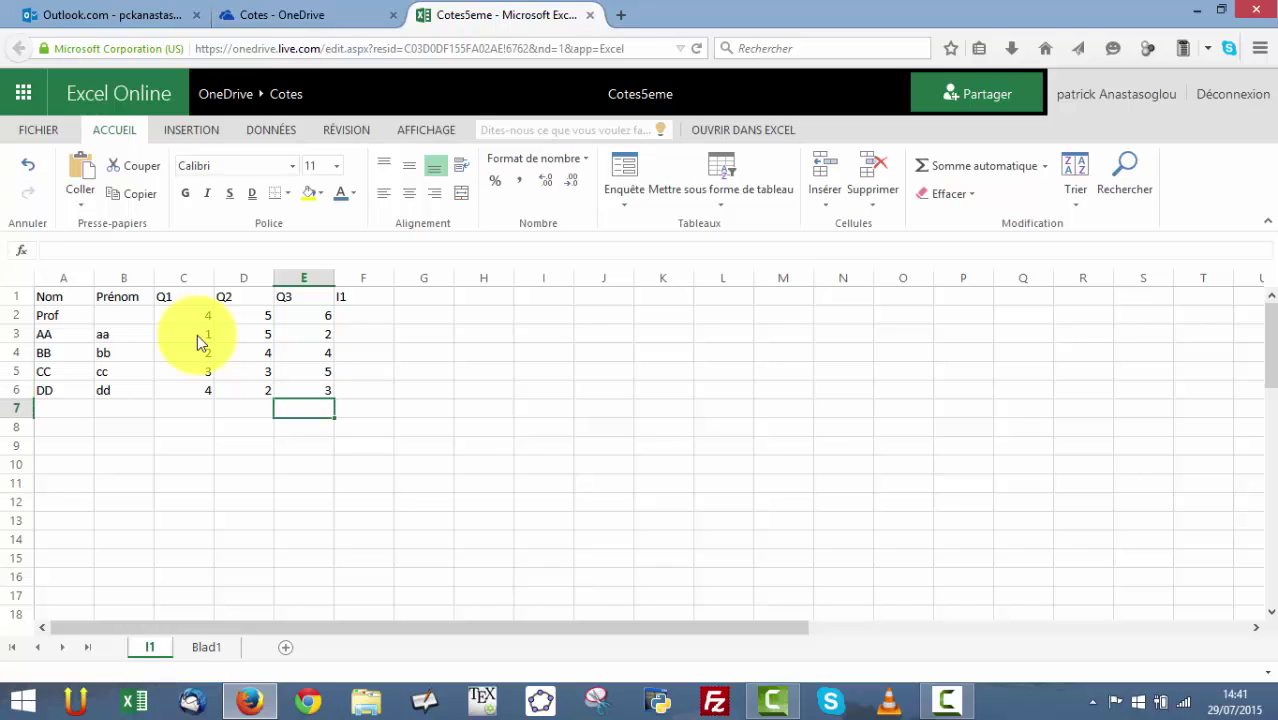
key("Up")
key("Up")
key("Up")
key("Up")
key("Up")
key("Right")
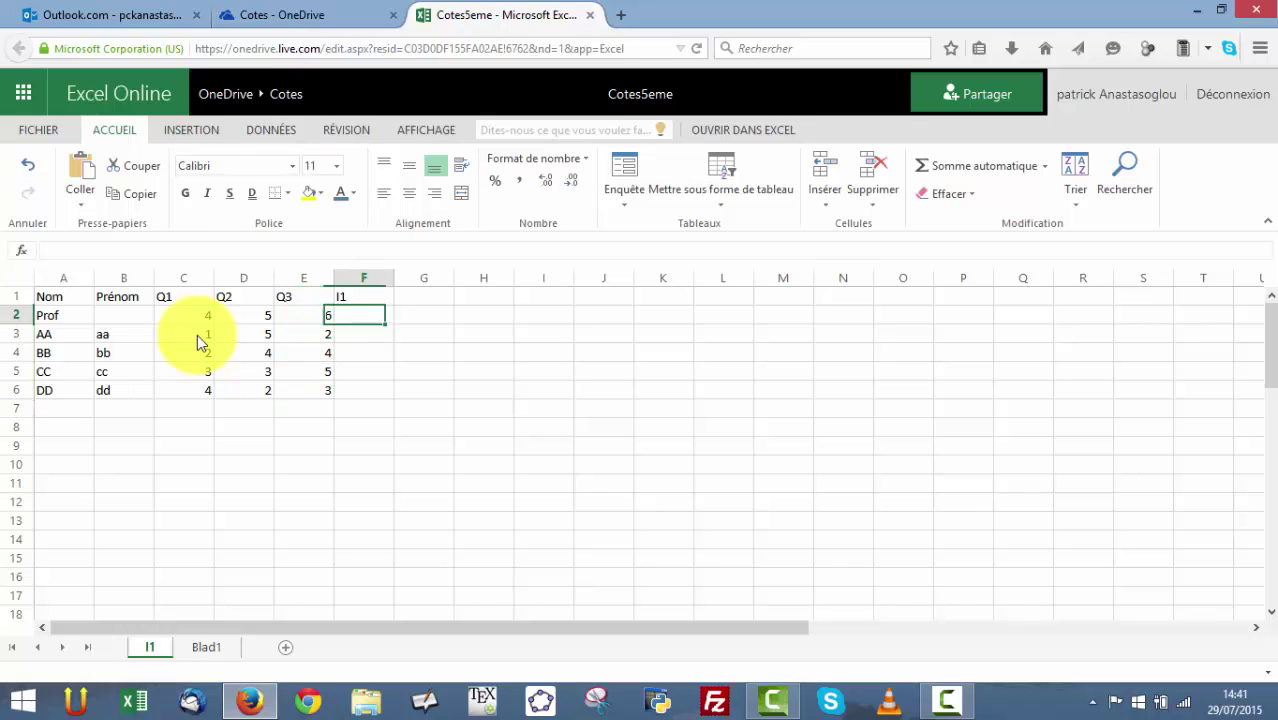
key("Tab")
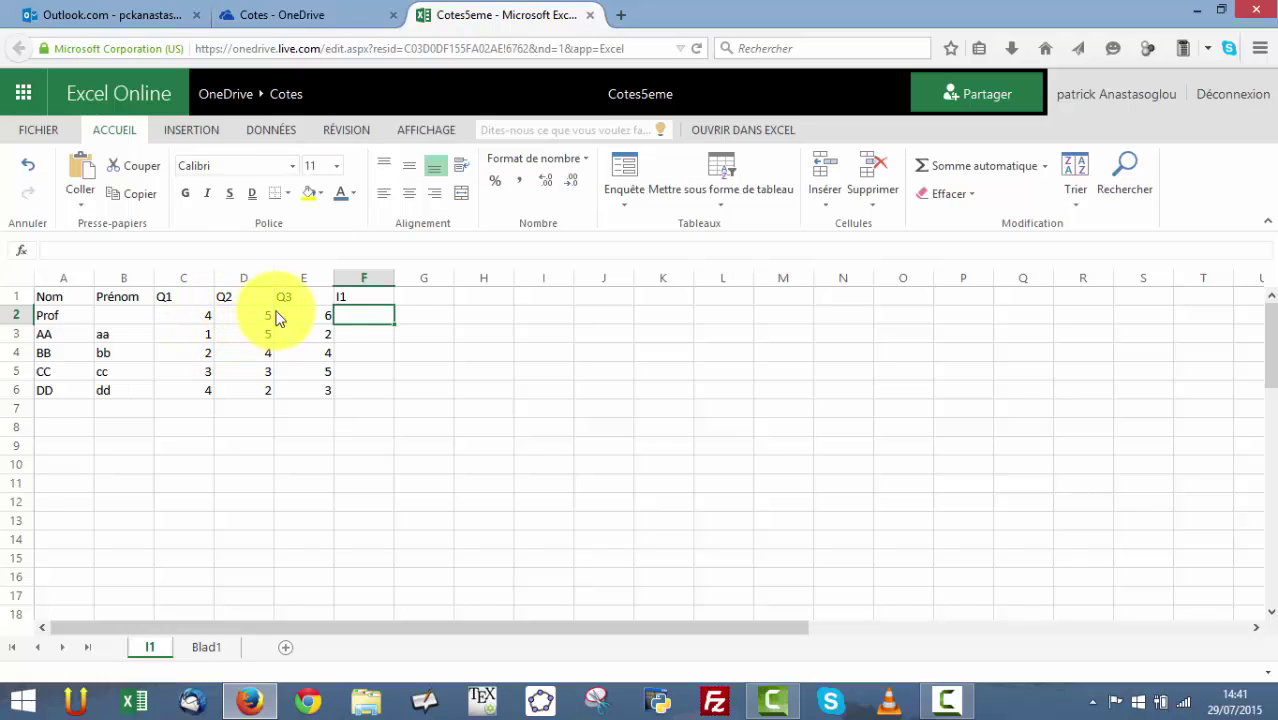
left_click(363, 318)
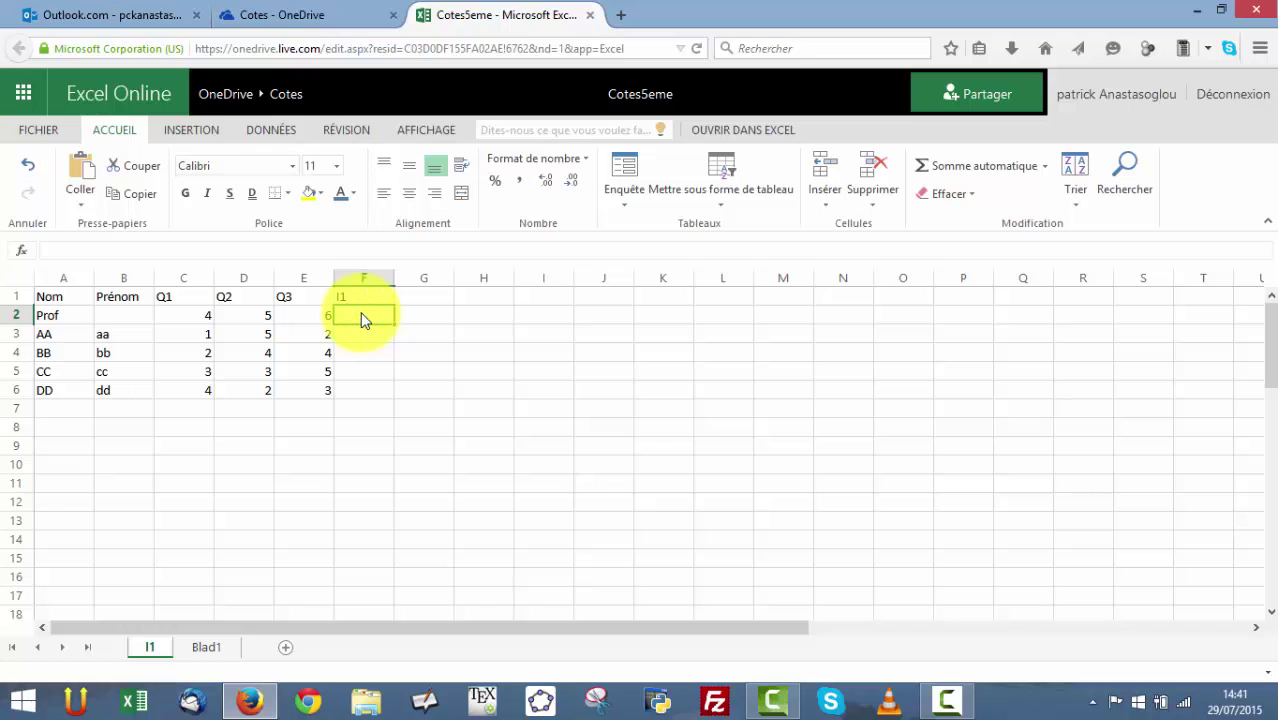
Insert SOMME from the most-used functions into F2, starting the formula =SOM(
left_click(20, 250)
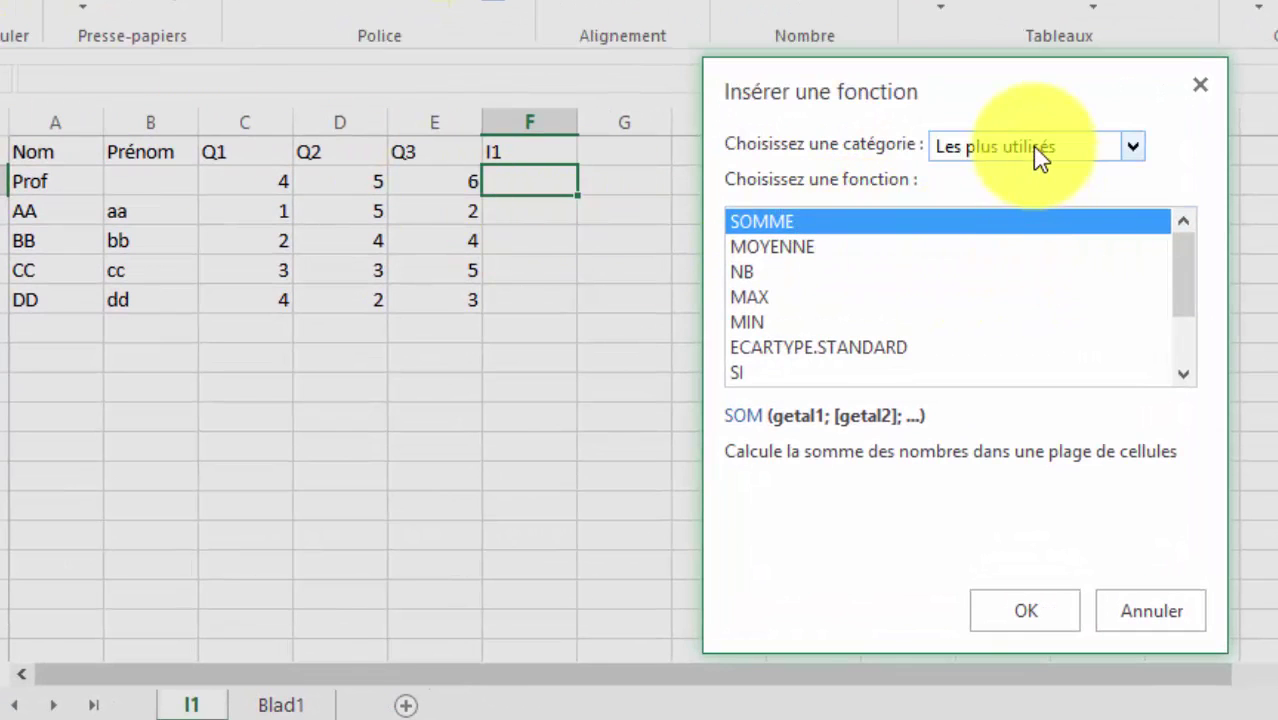
left_click(1133, 148)
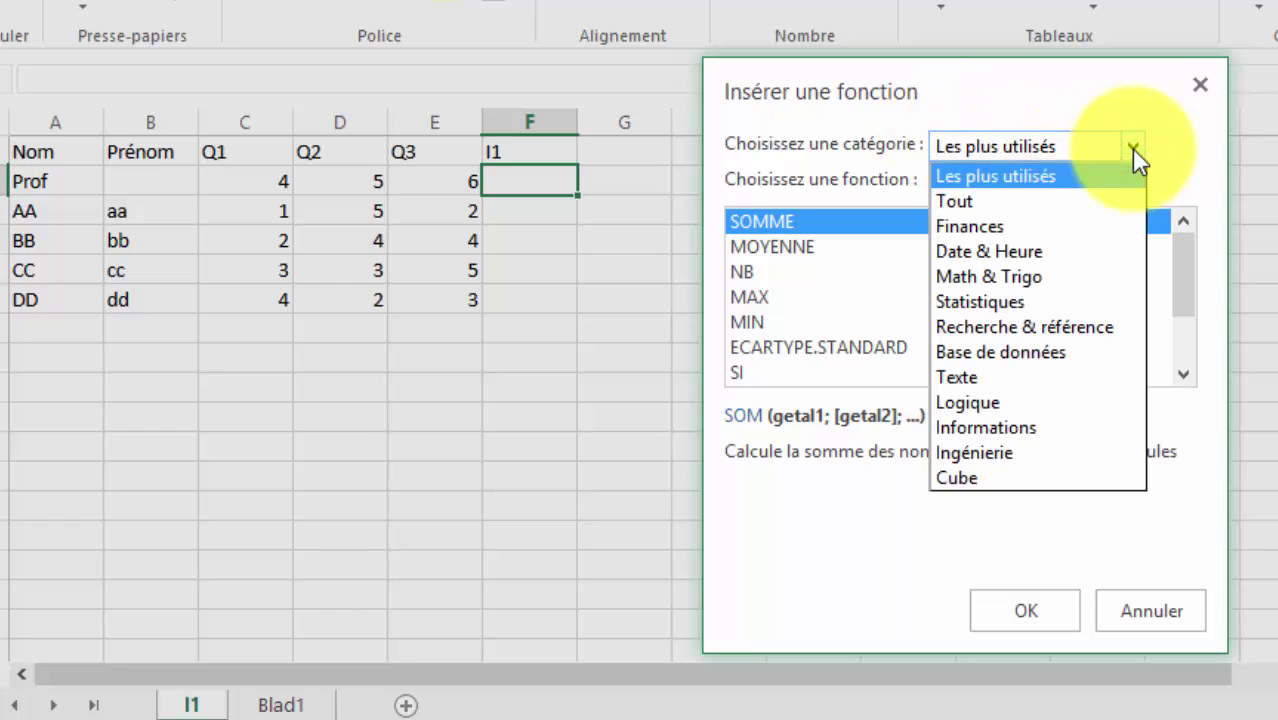
left_click(1133, 147)
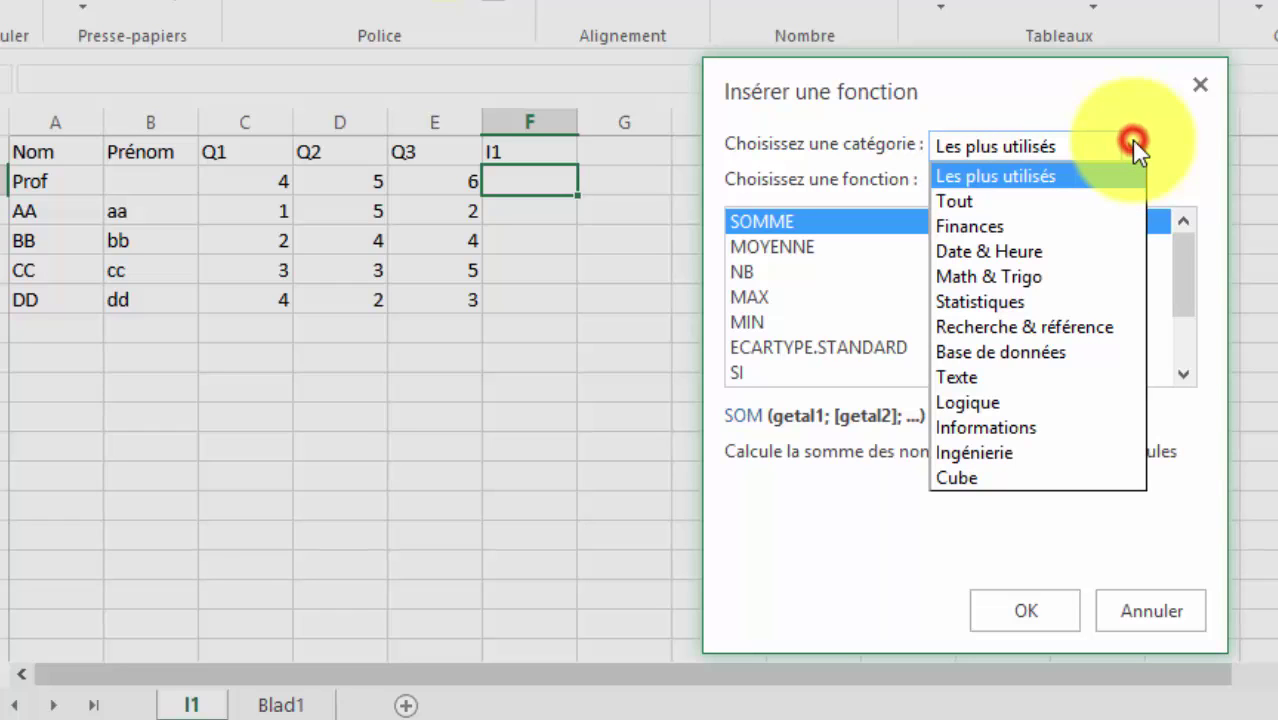
left_click(1167, 157)
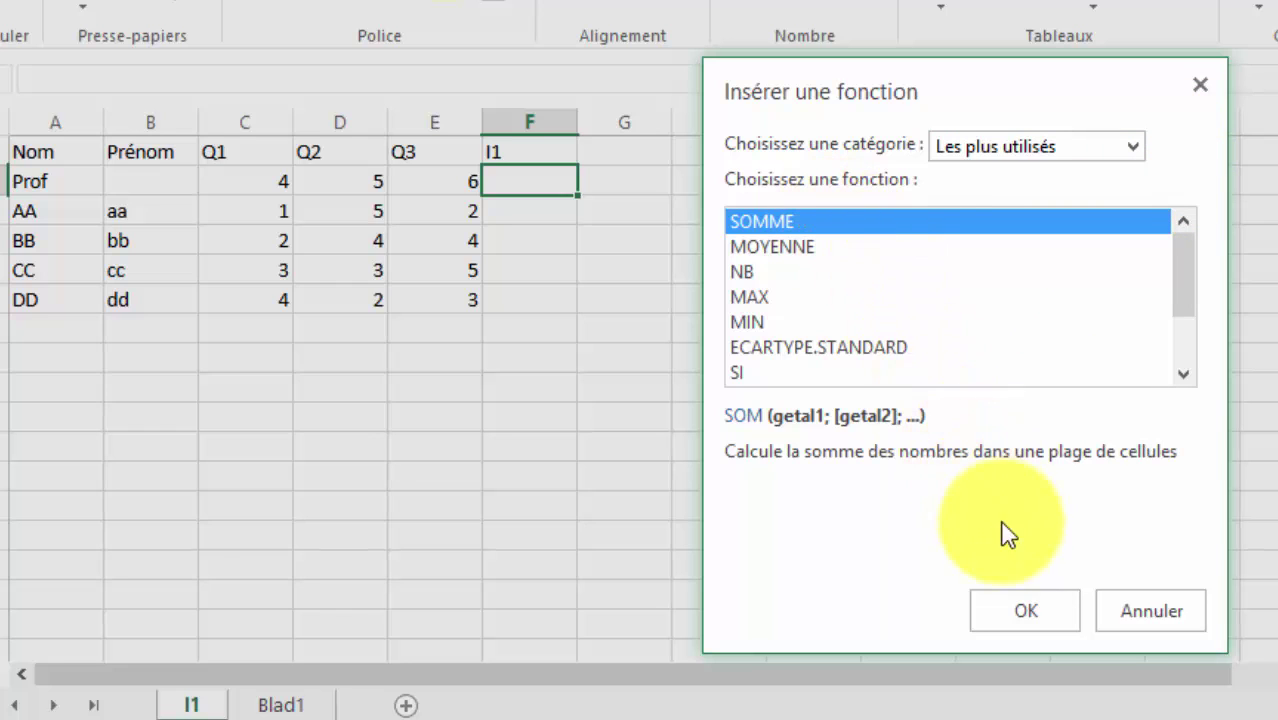
left_click(1028, 618)
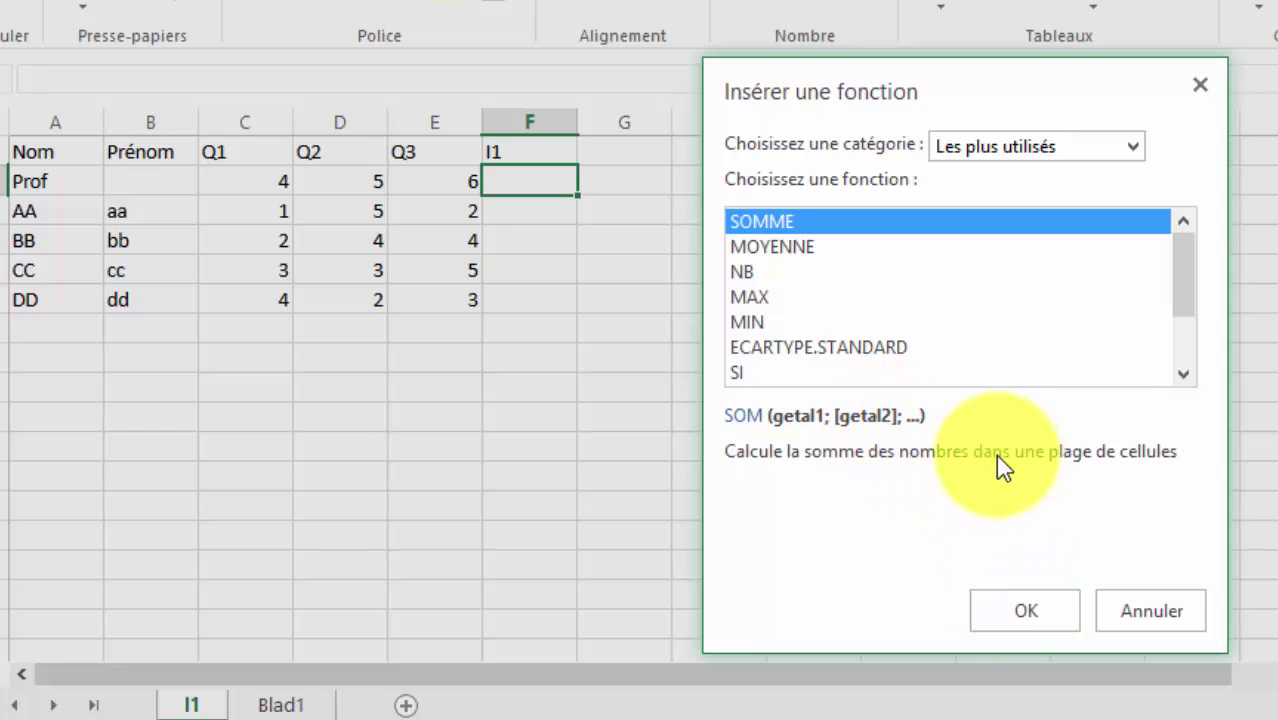
left_click(1033, 620)
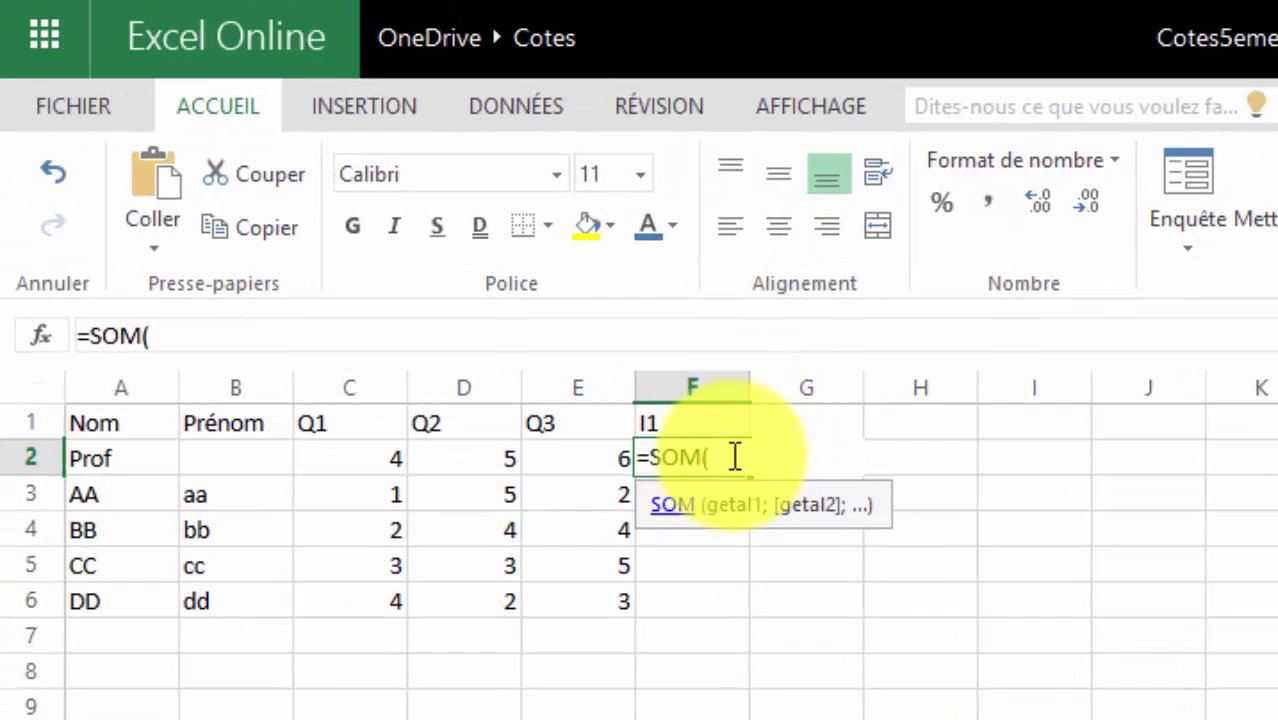
Complete F2 as =SOM(C2:E2) so the Prof total shows 15, then verify the formula
left_click(350, 462)
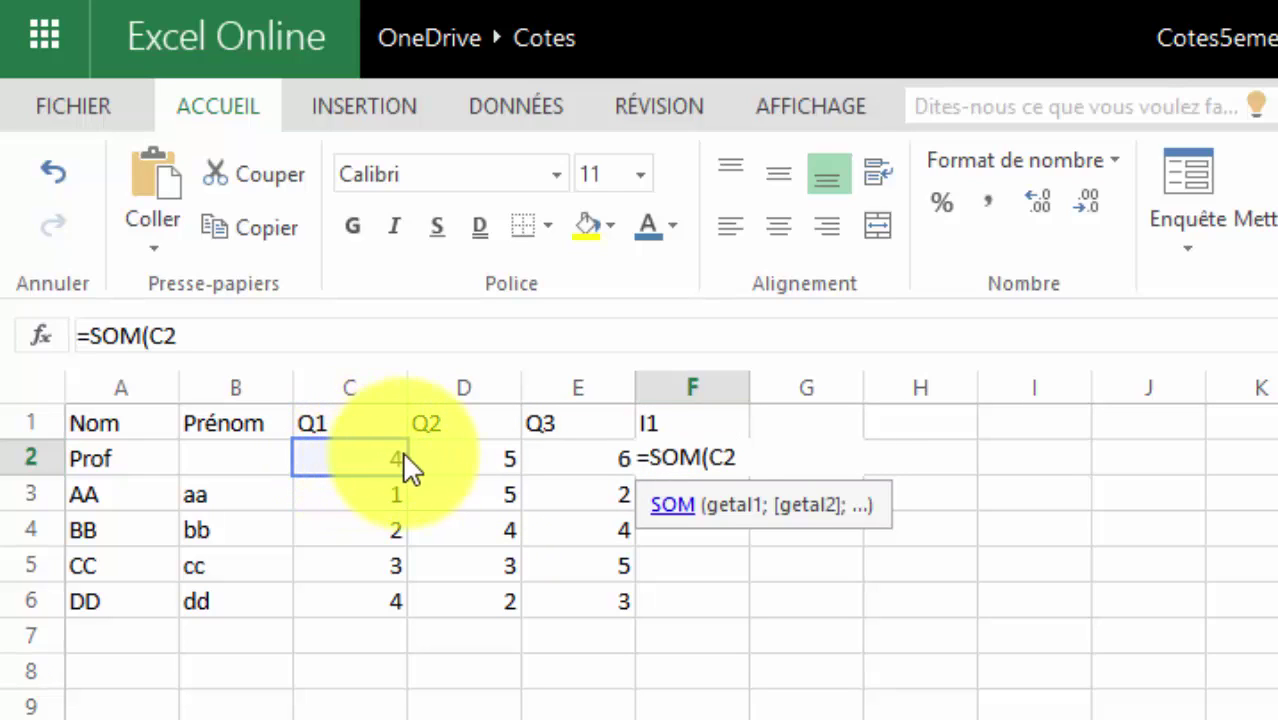
left_click_drag(345, 451, 545, 450)
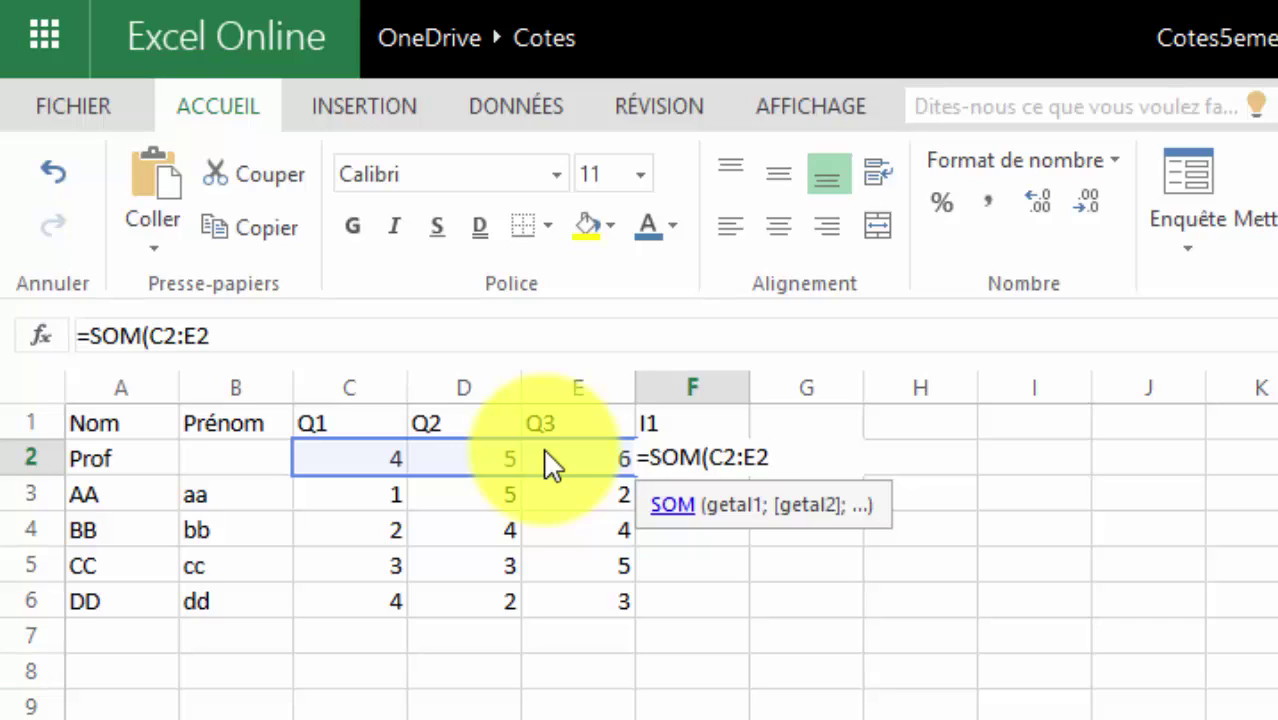
type(")")
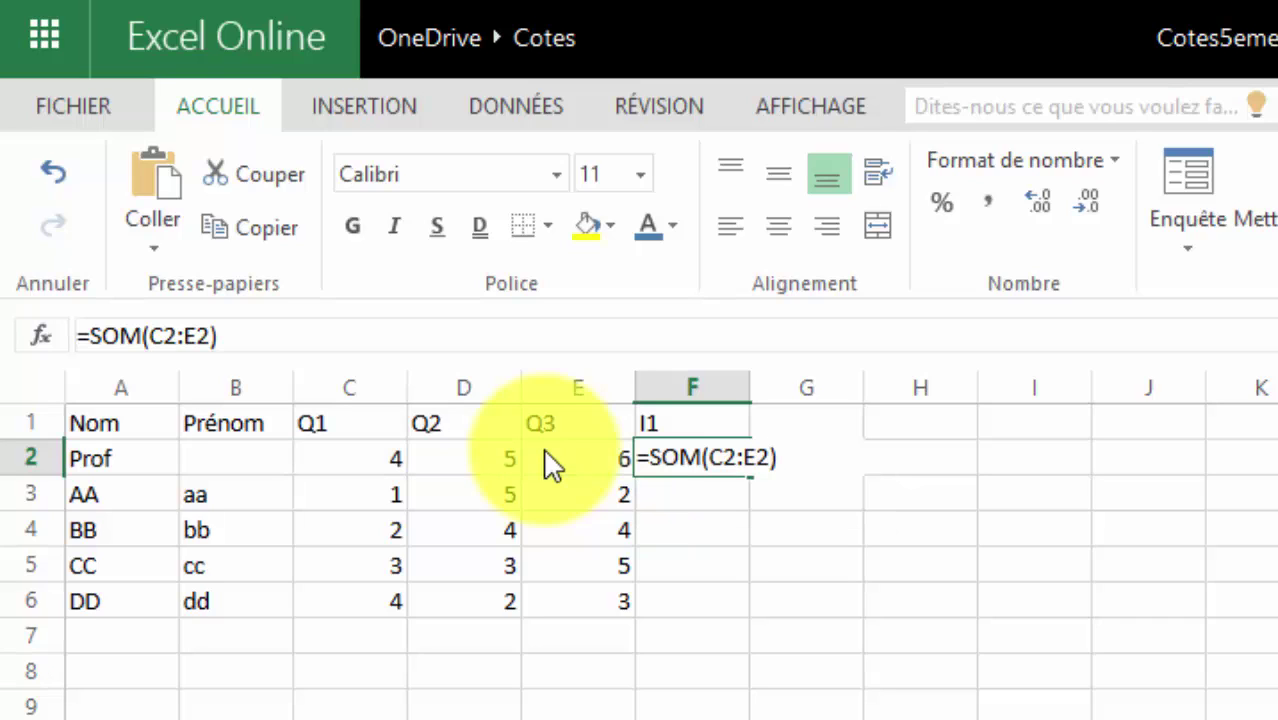
key("Return")
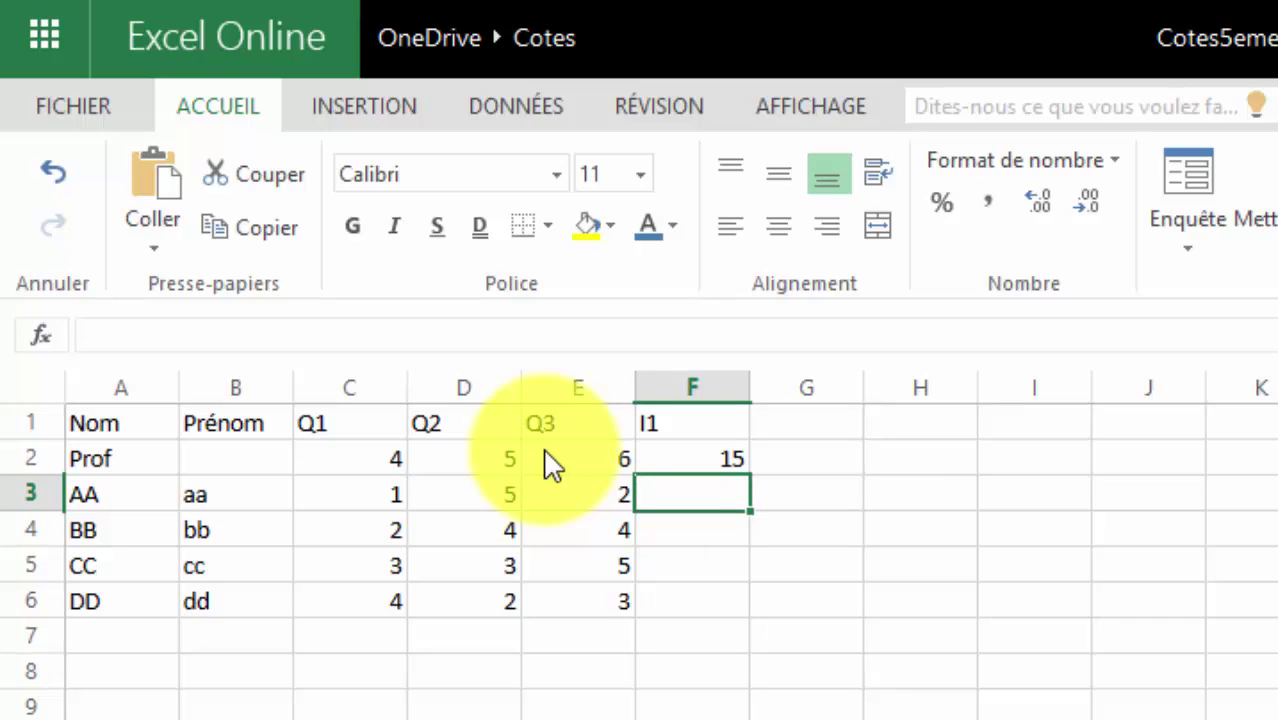
double_click(699, 455)
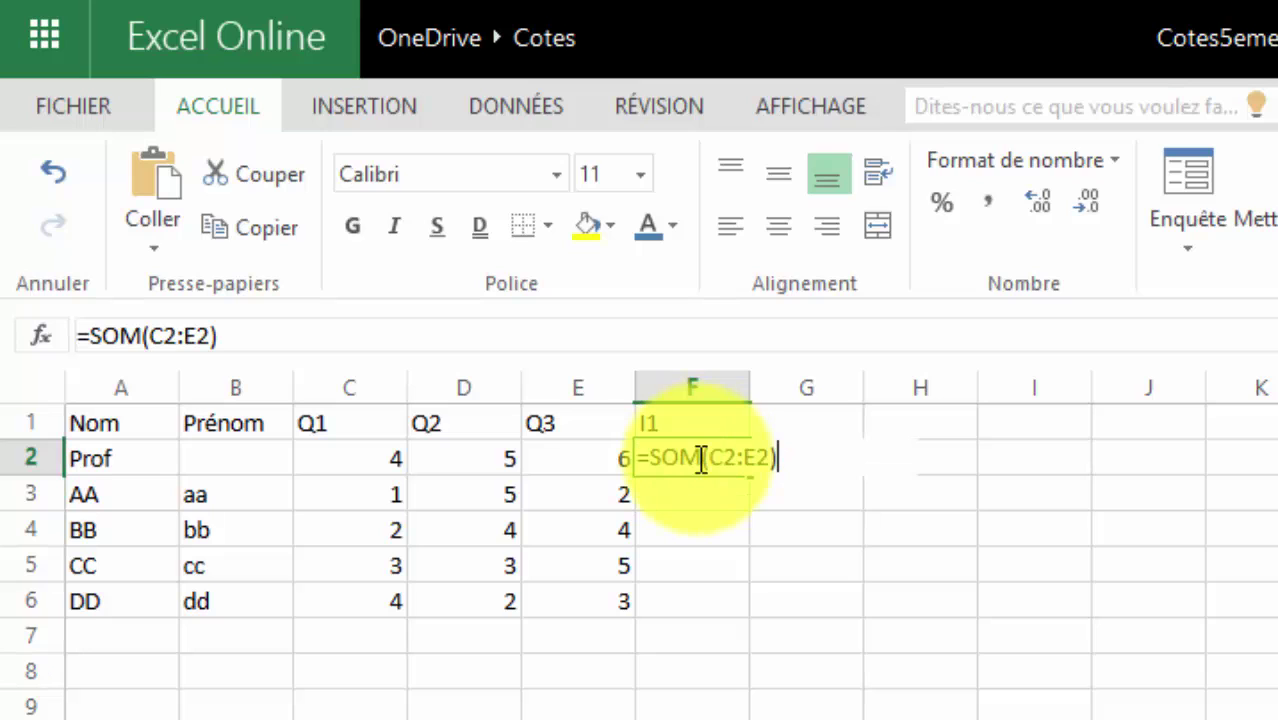
key("Return")
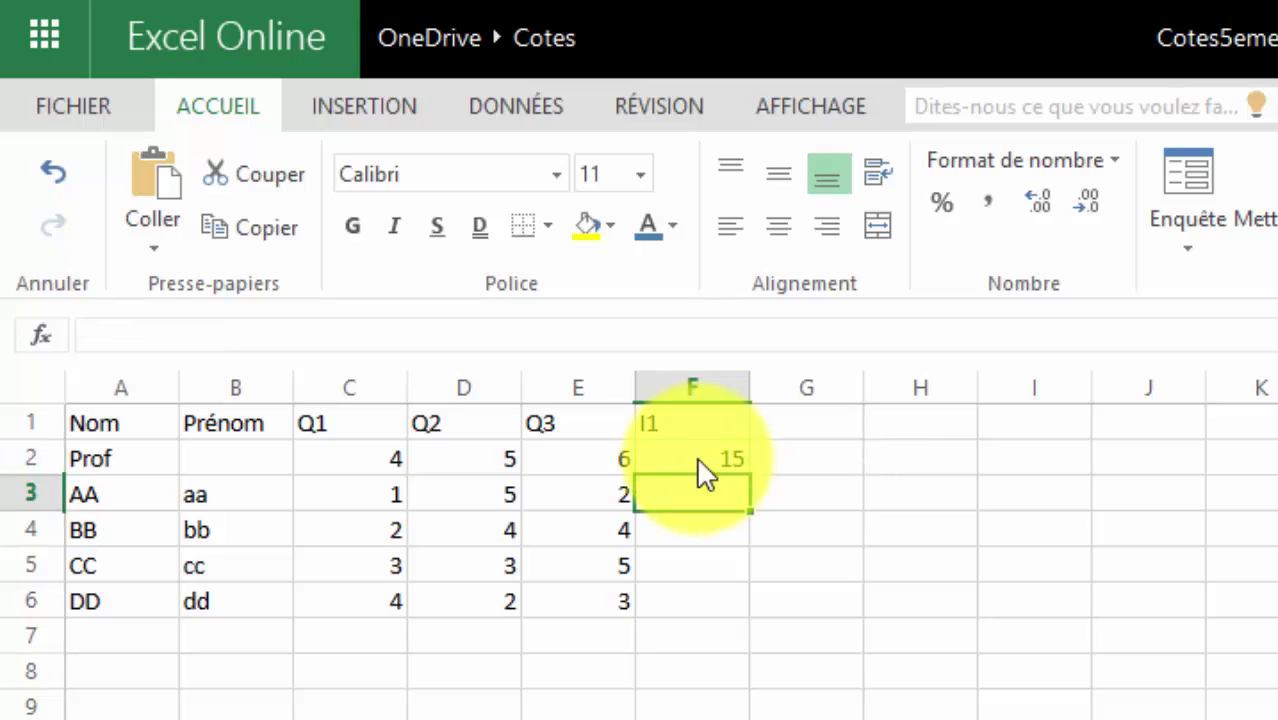
left_click(699, 458)
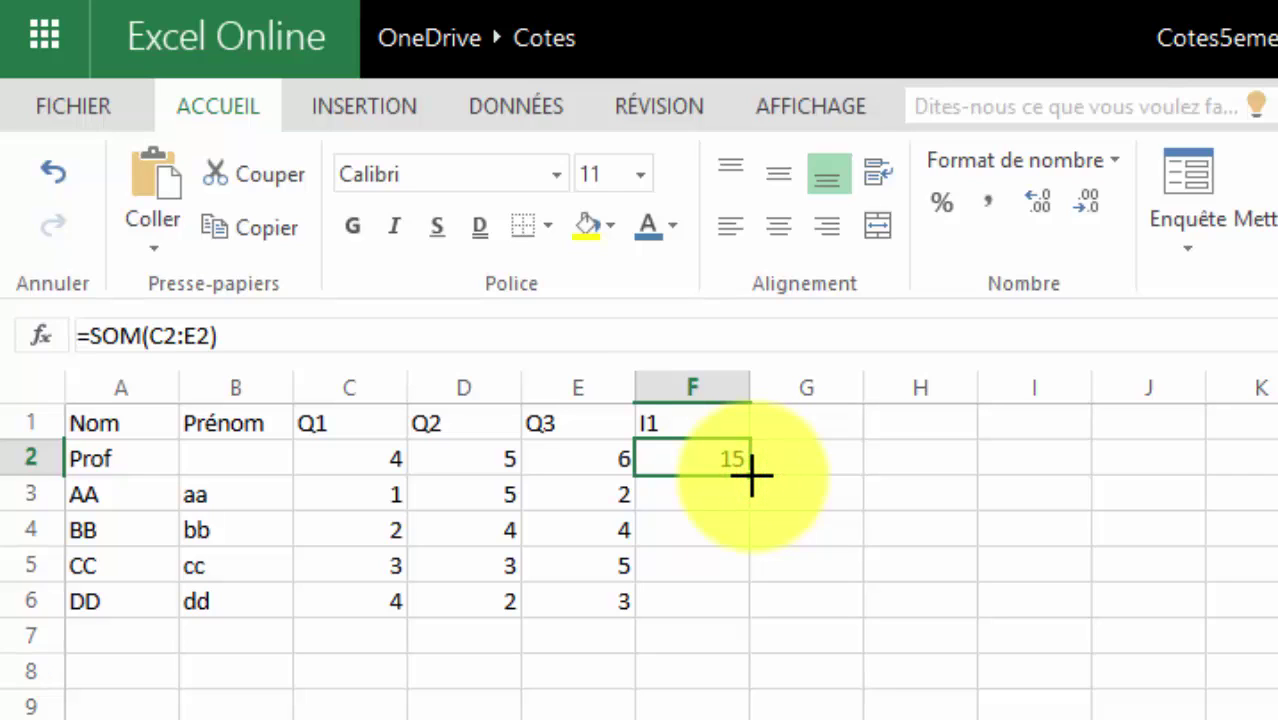
Fill the F2 sum down to F6, giving totals 8, 10, 11 and 9, and check each formula
double_click(751, 477)
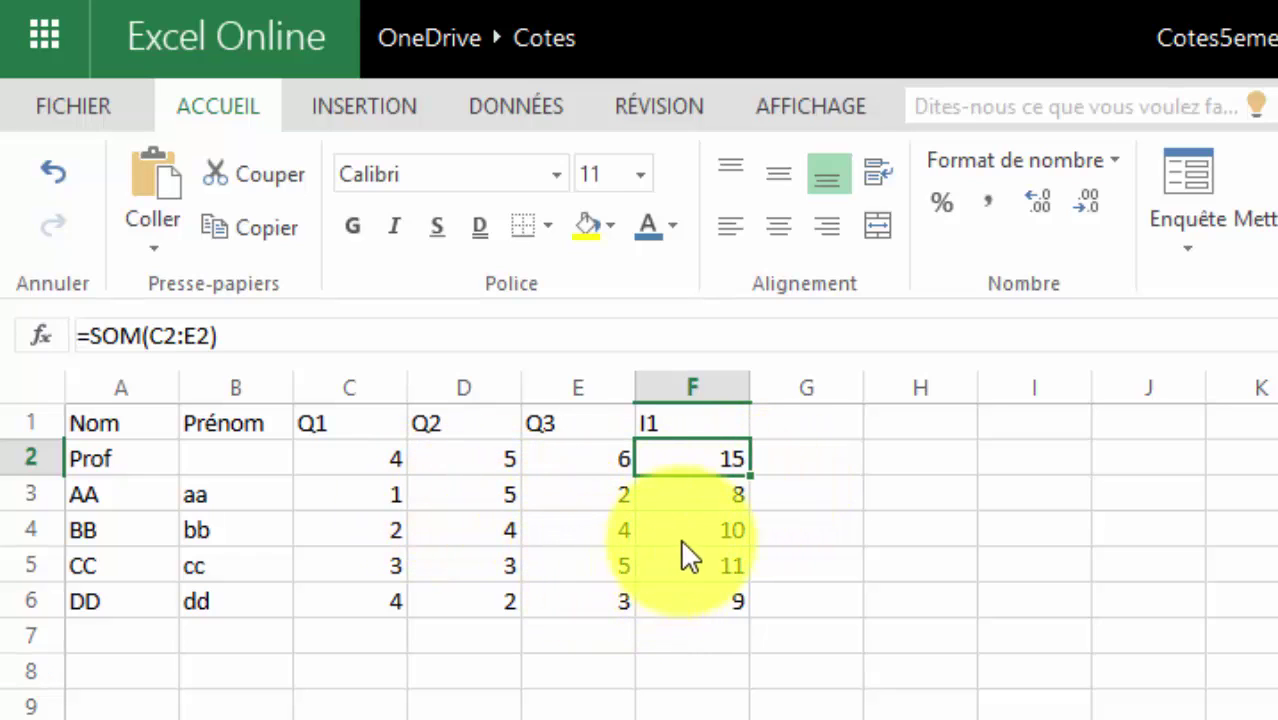
left_click(722, 493)
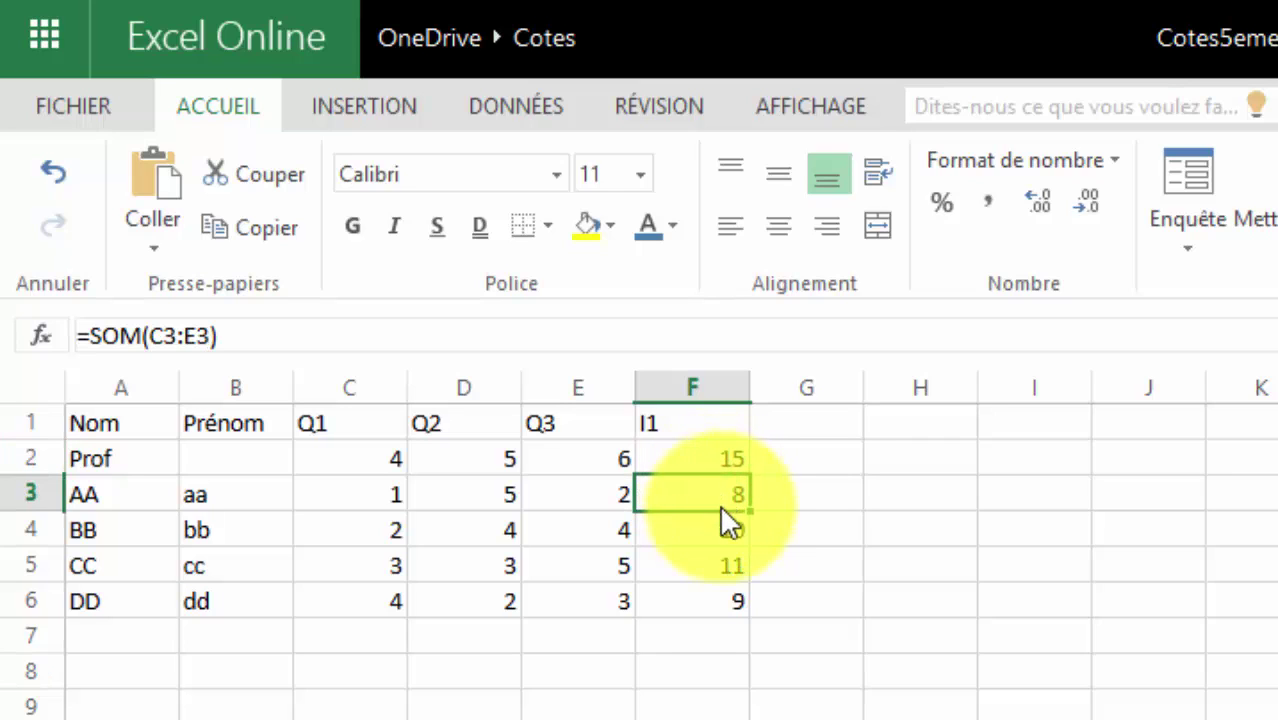
left_click(720, 530)
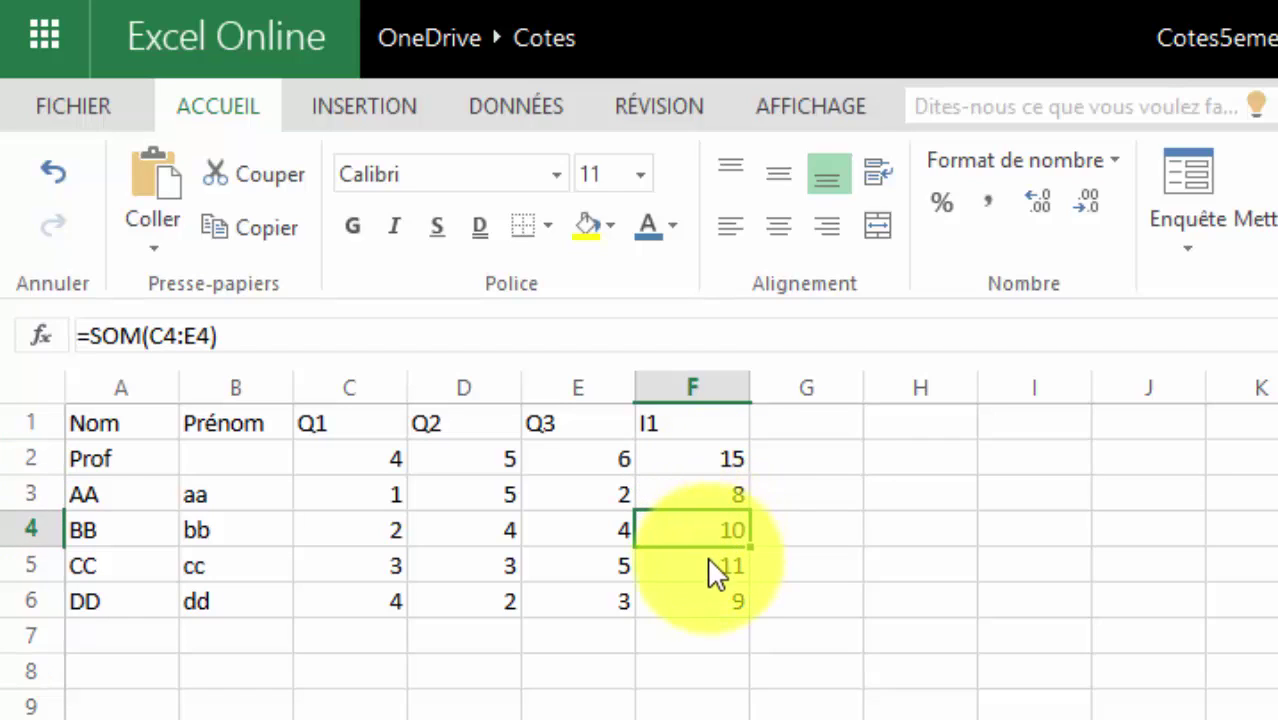
left_click(709, 565)
left_click(705, 602)
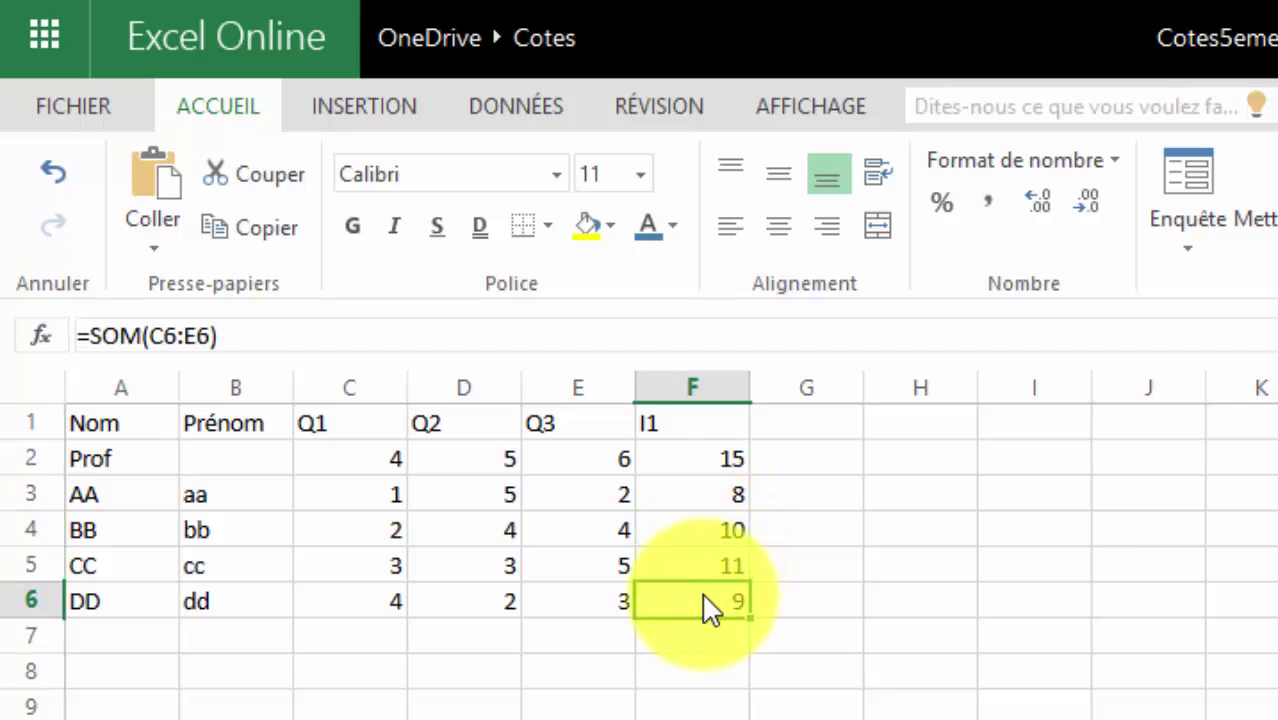
left_click(706, 493)
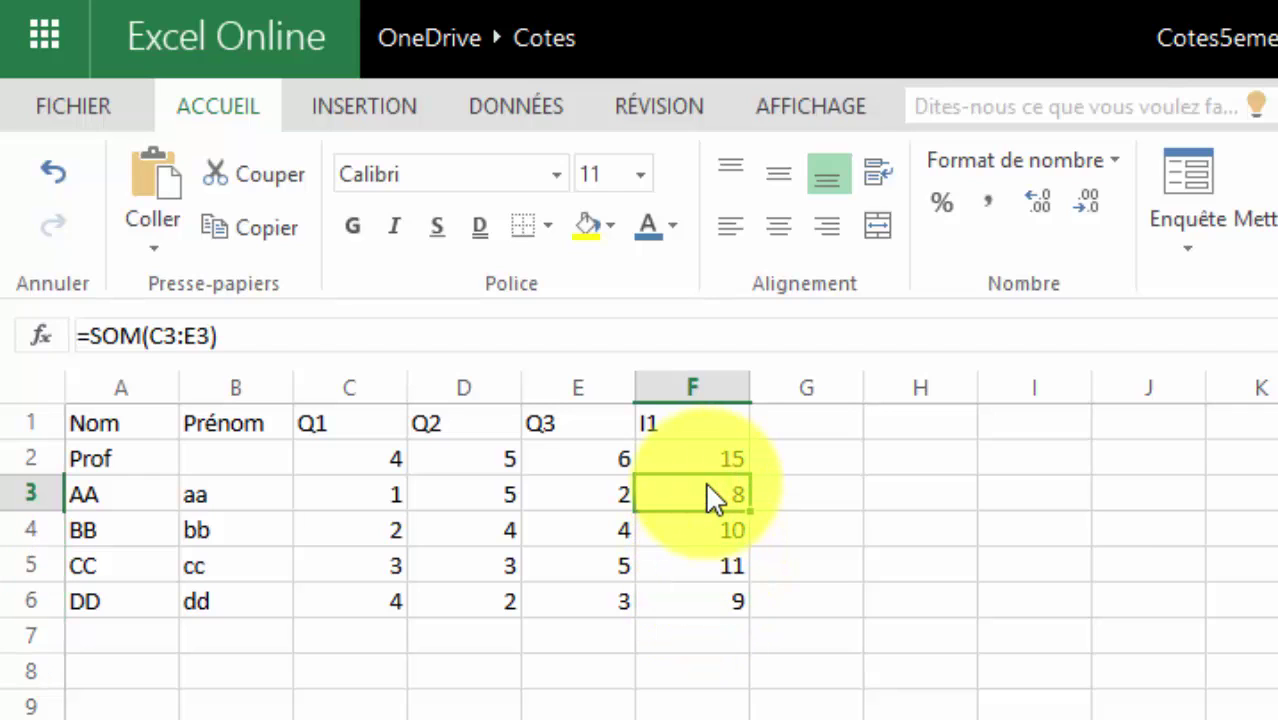
left_click(708, 535)
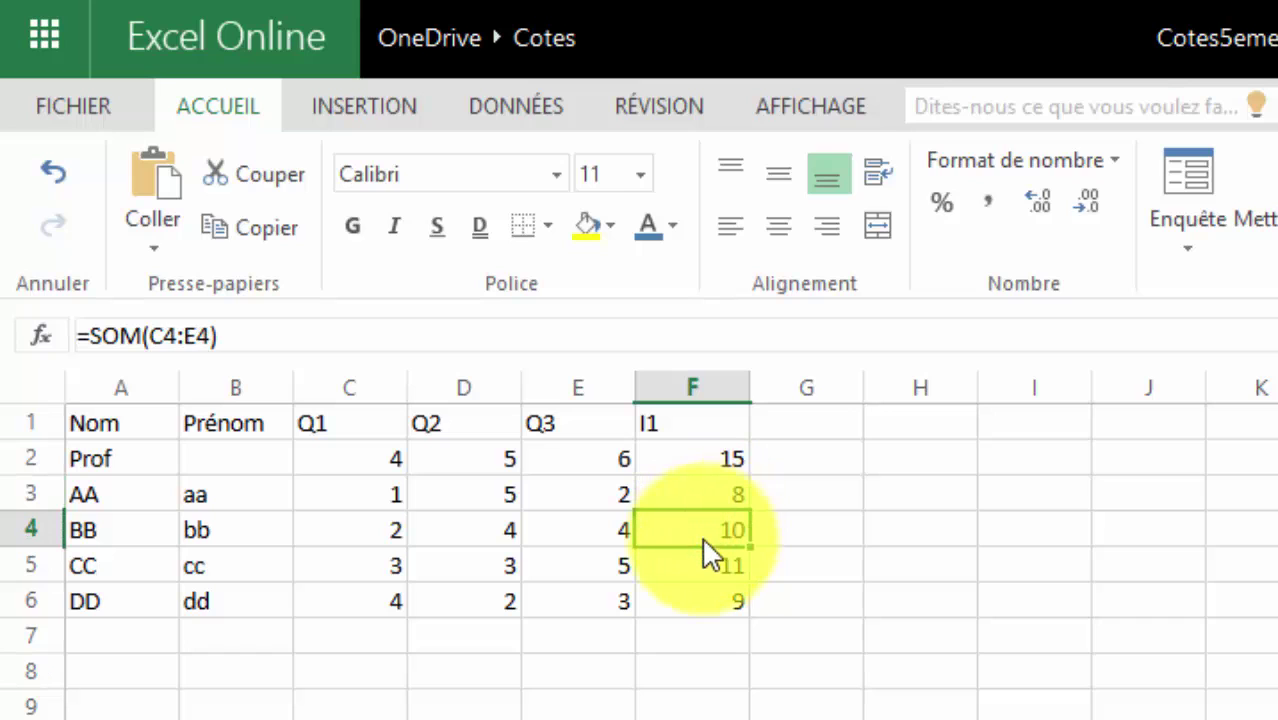
left_click(700, 565)
left_click(694, 602)
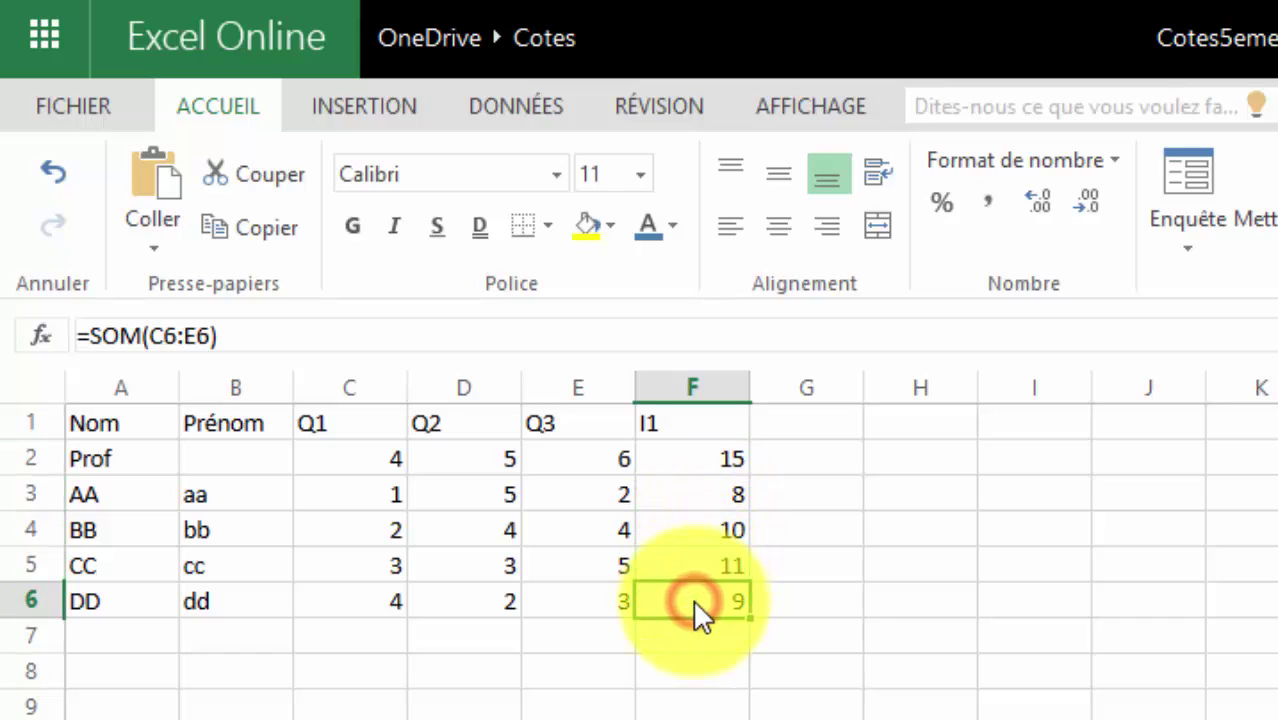
left_click(714, 495)
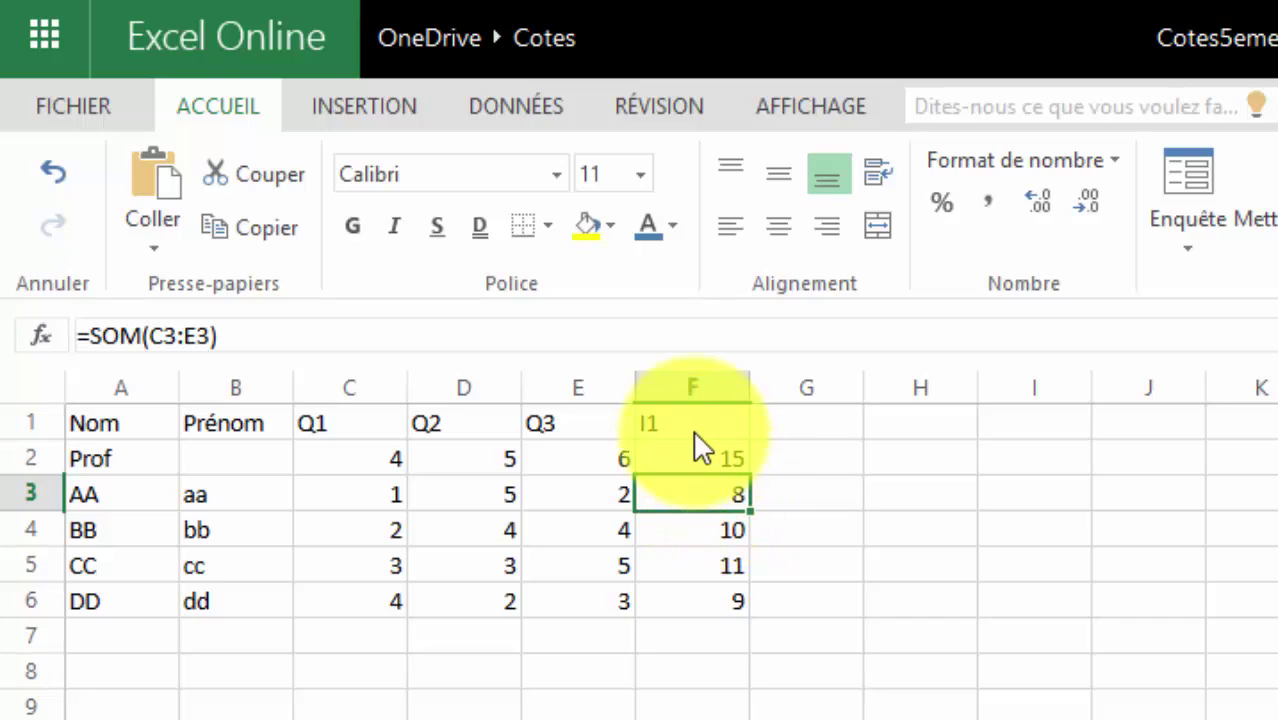
left_click(691, 456)
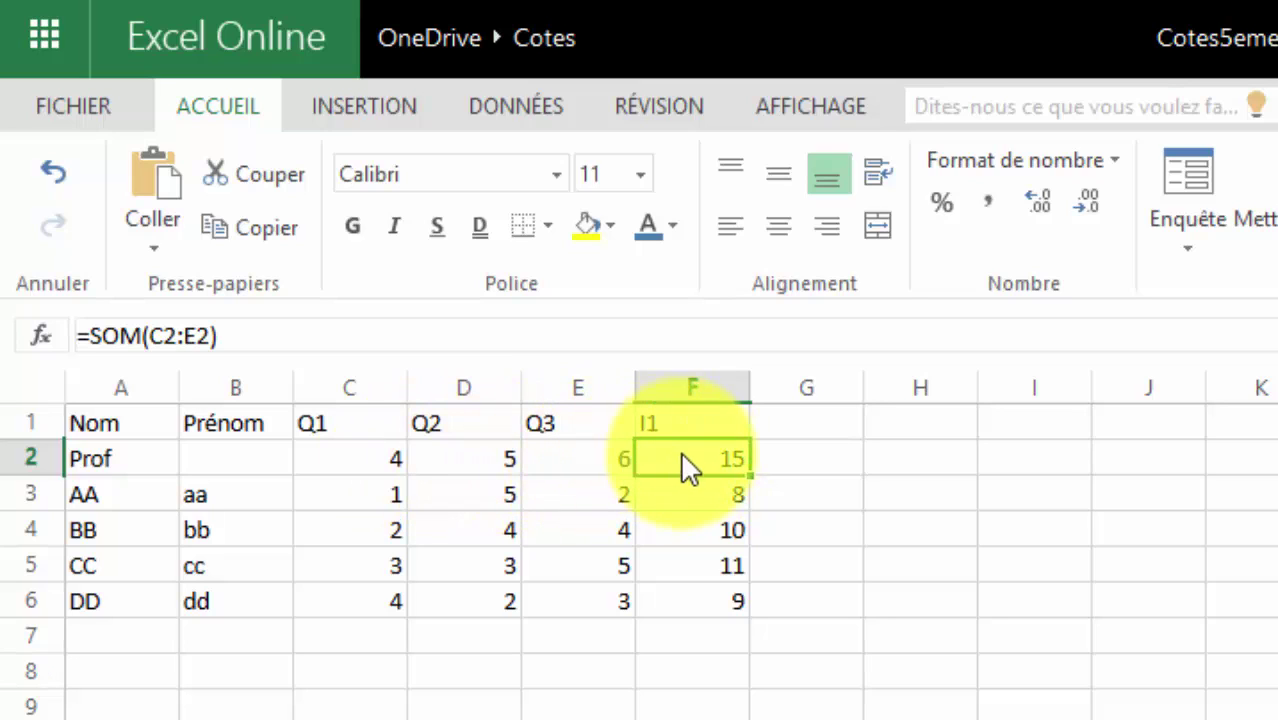
left_click(687, 497)
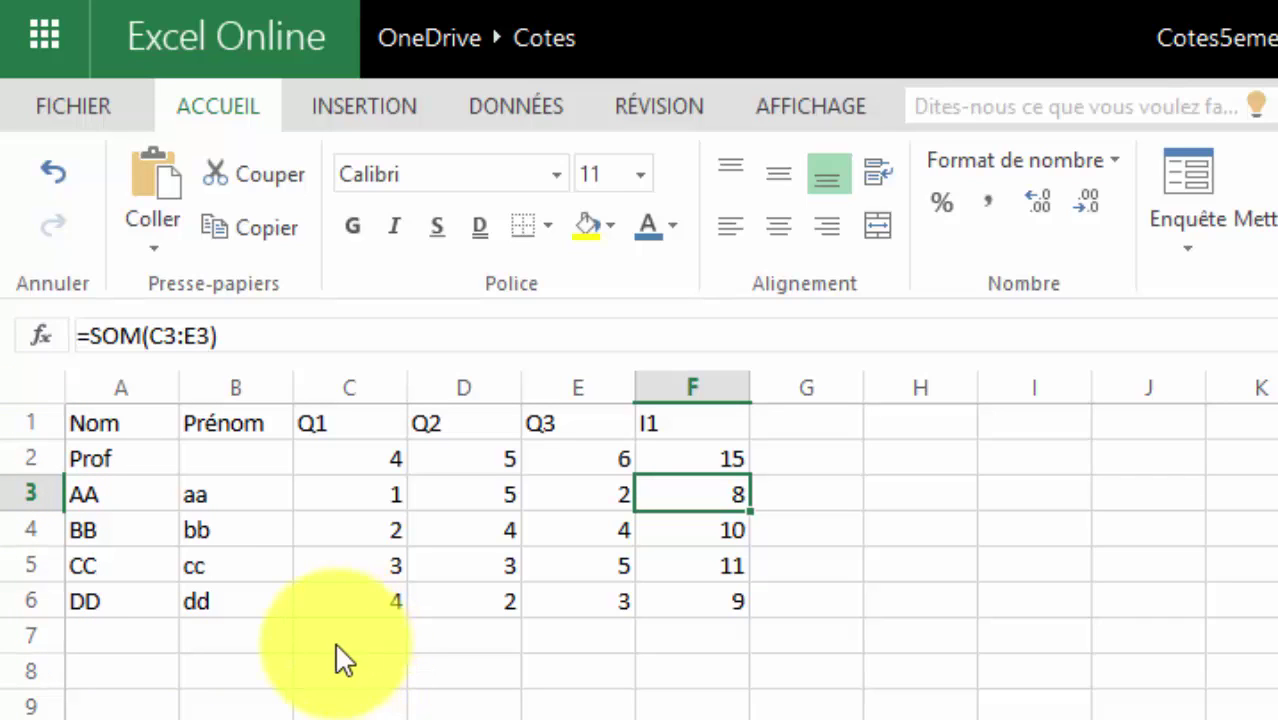
Apply all borders to every cell of the grade table A1:F6
left_click_drag(114, 422, 686, 596)
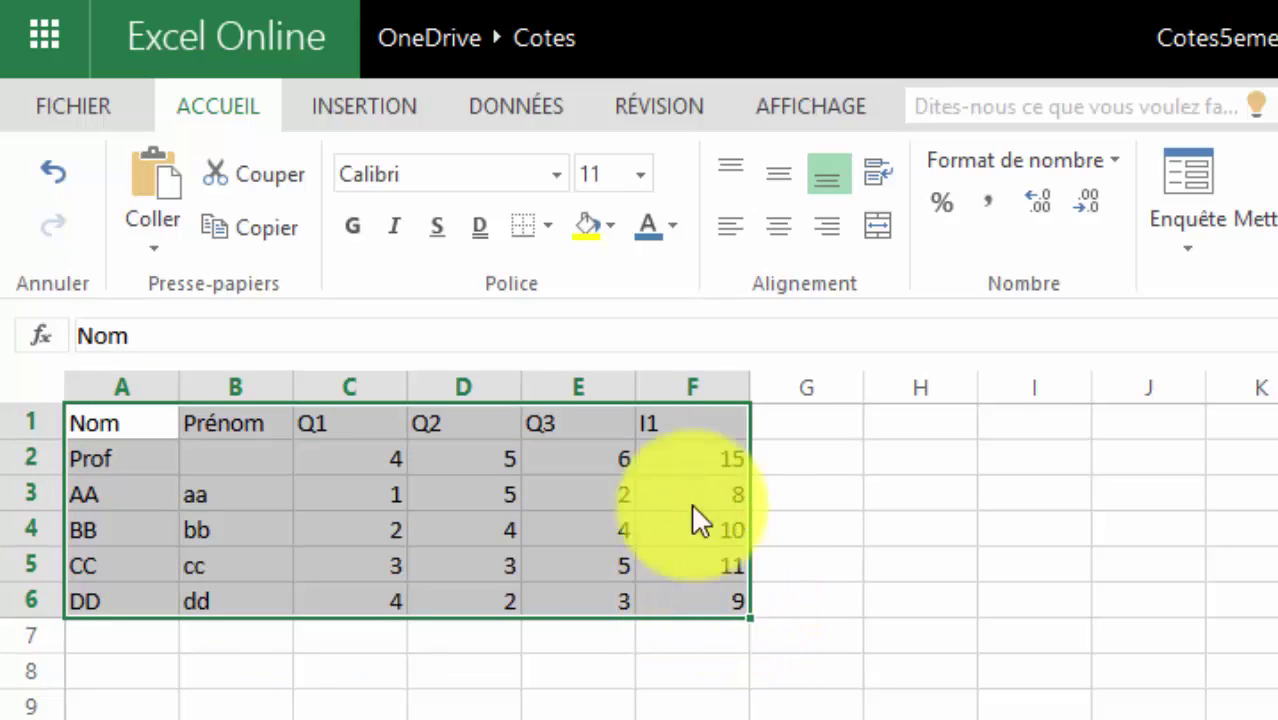
left_click(547, 228)
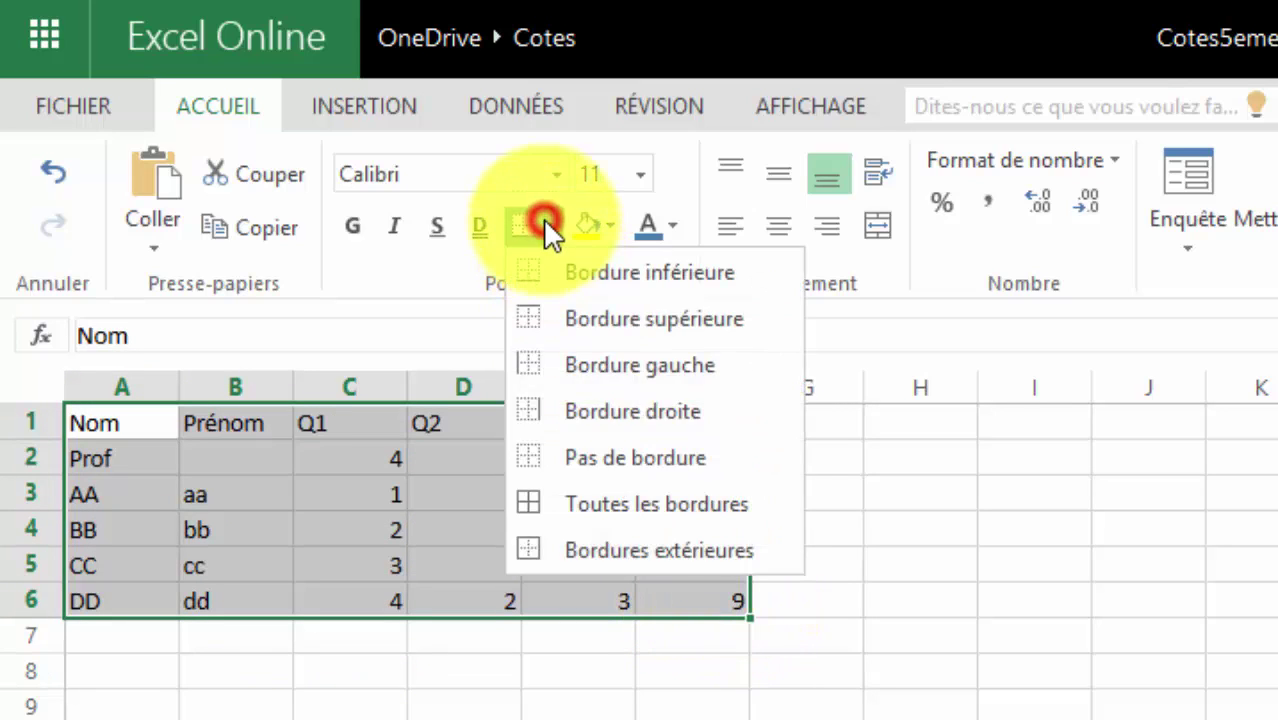
left_click(532, 495)
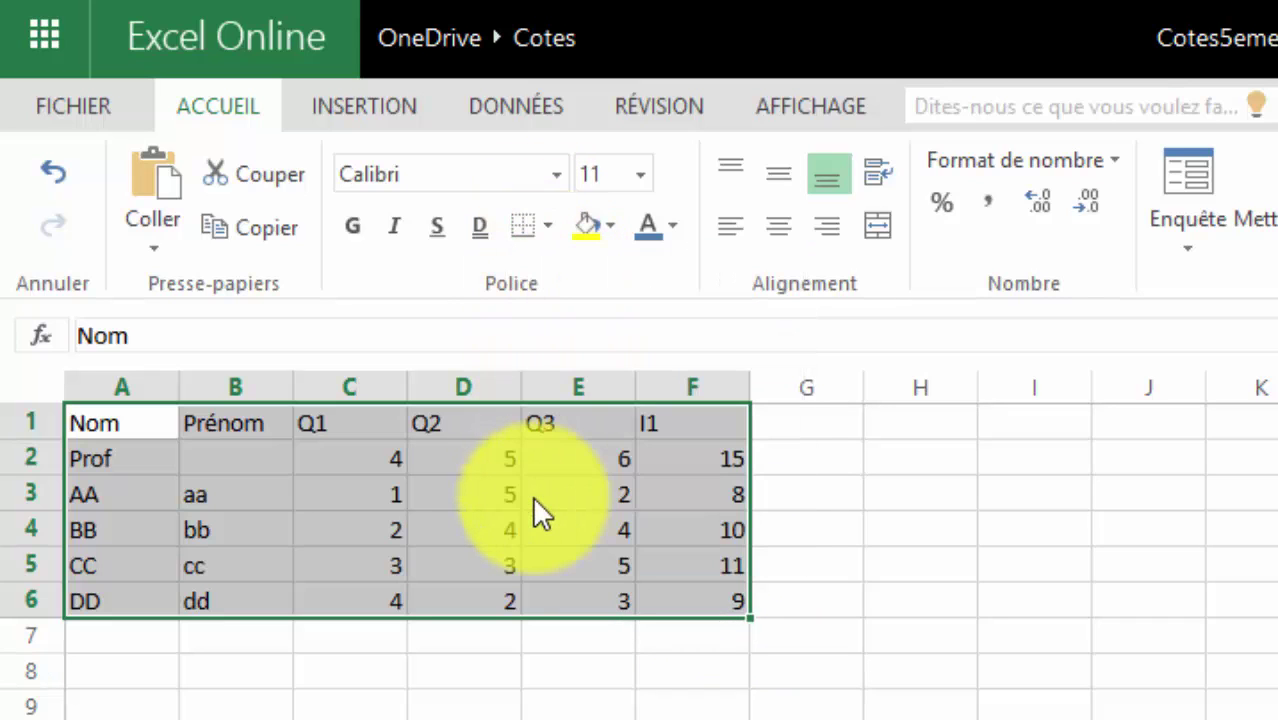
left_click(513, 686)
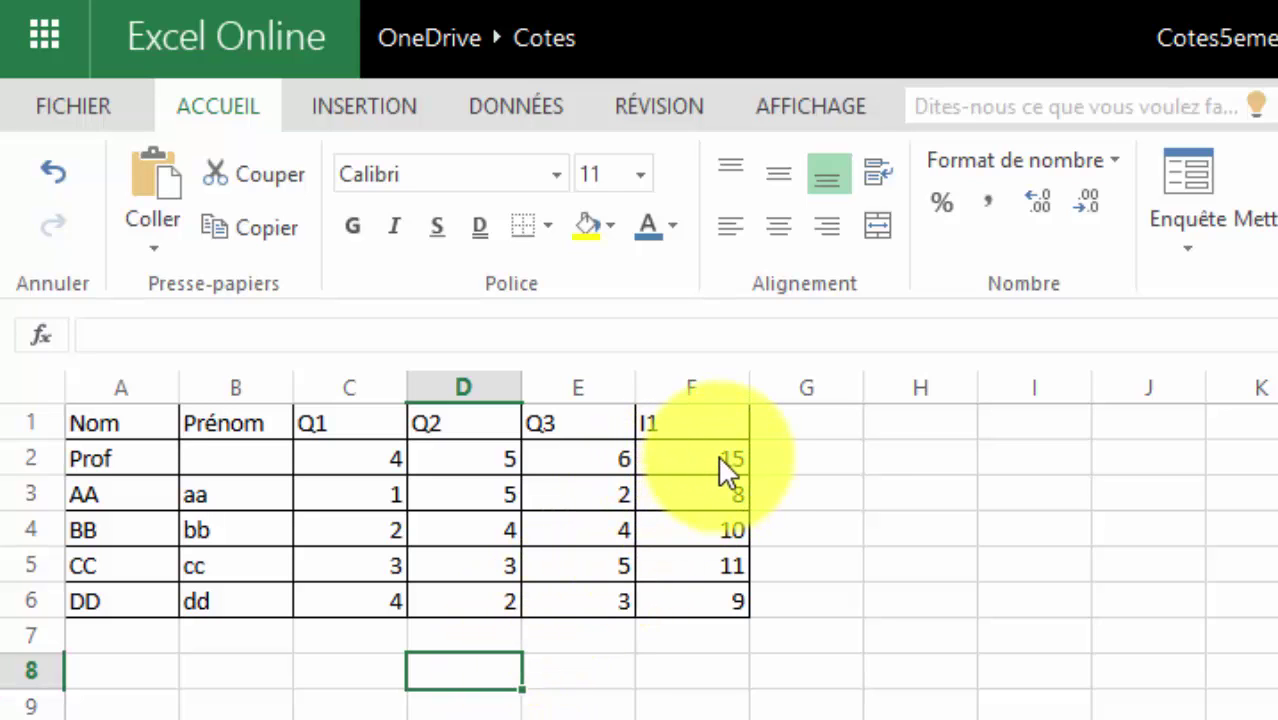
Shade the I1 column F1:F6 with a light blue fill colour
left_click_drag(722, 458, 712, 499)
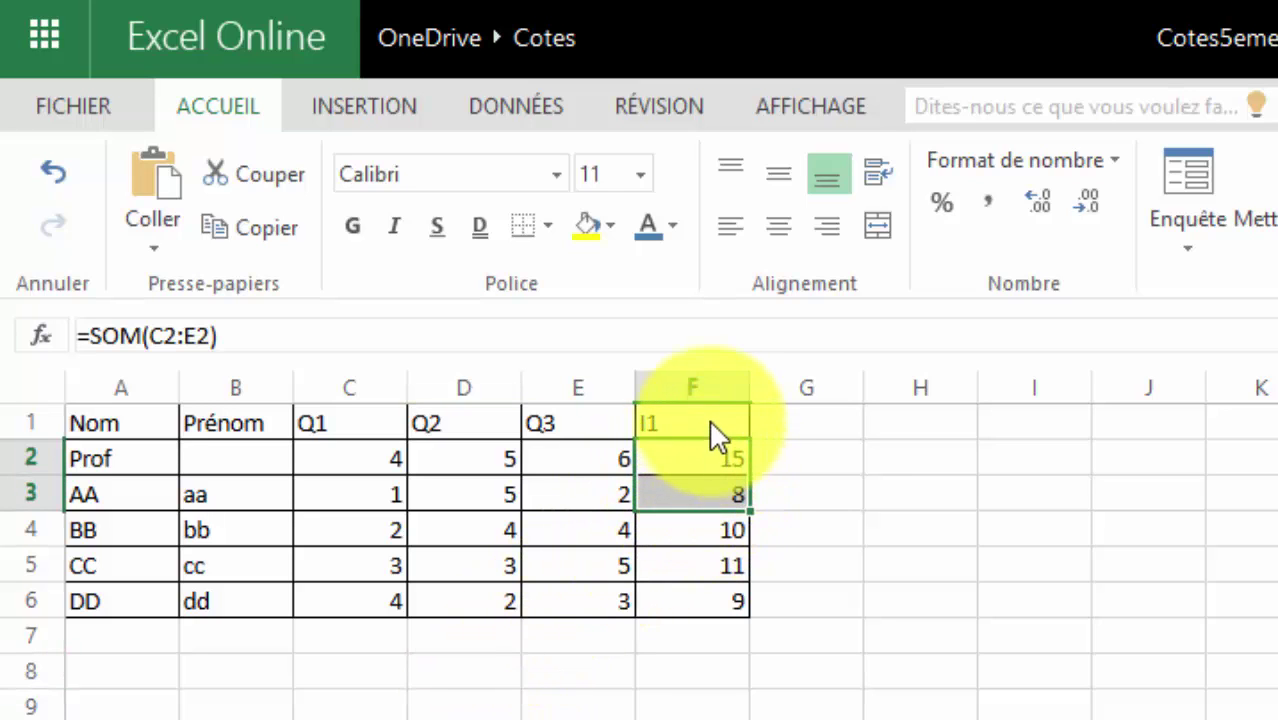
left_click_drag(710, 421, 697, 601)
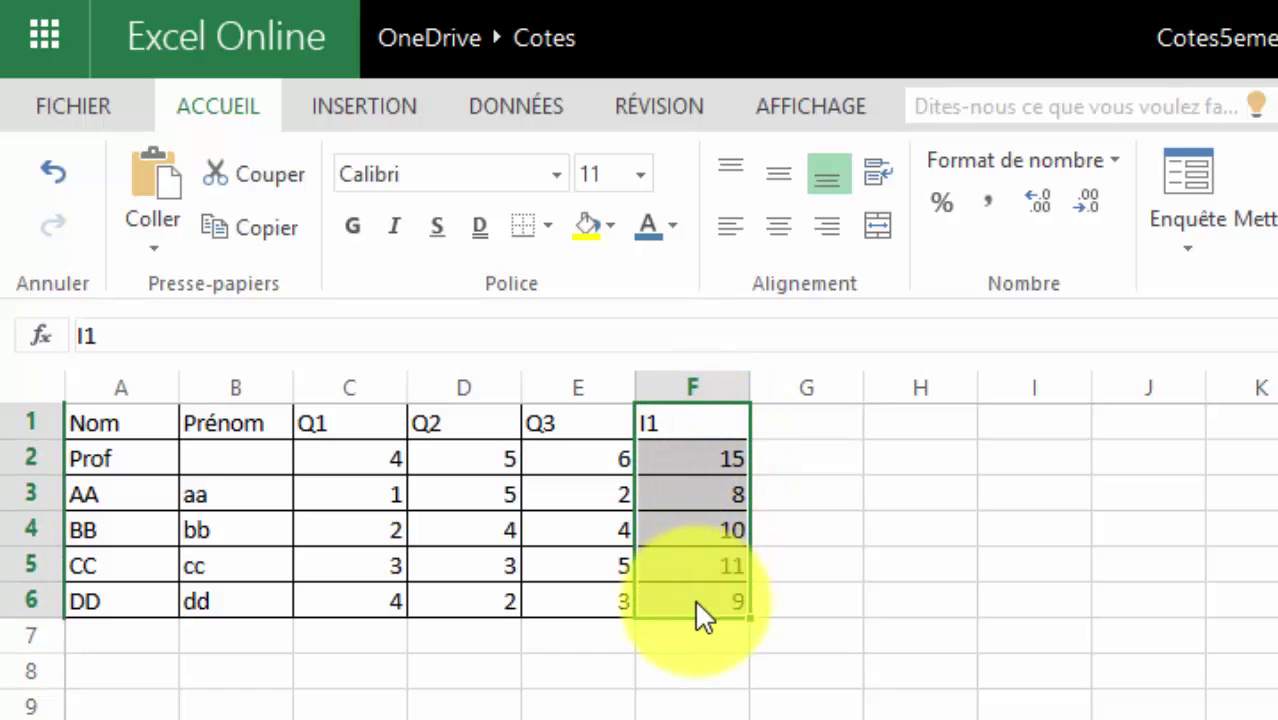
left_click(610, 225)
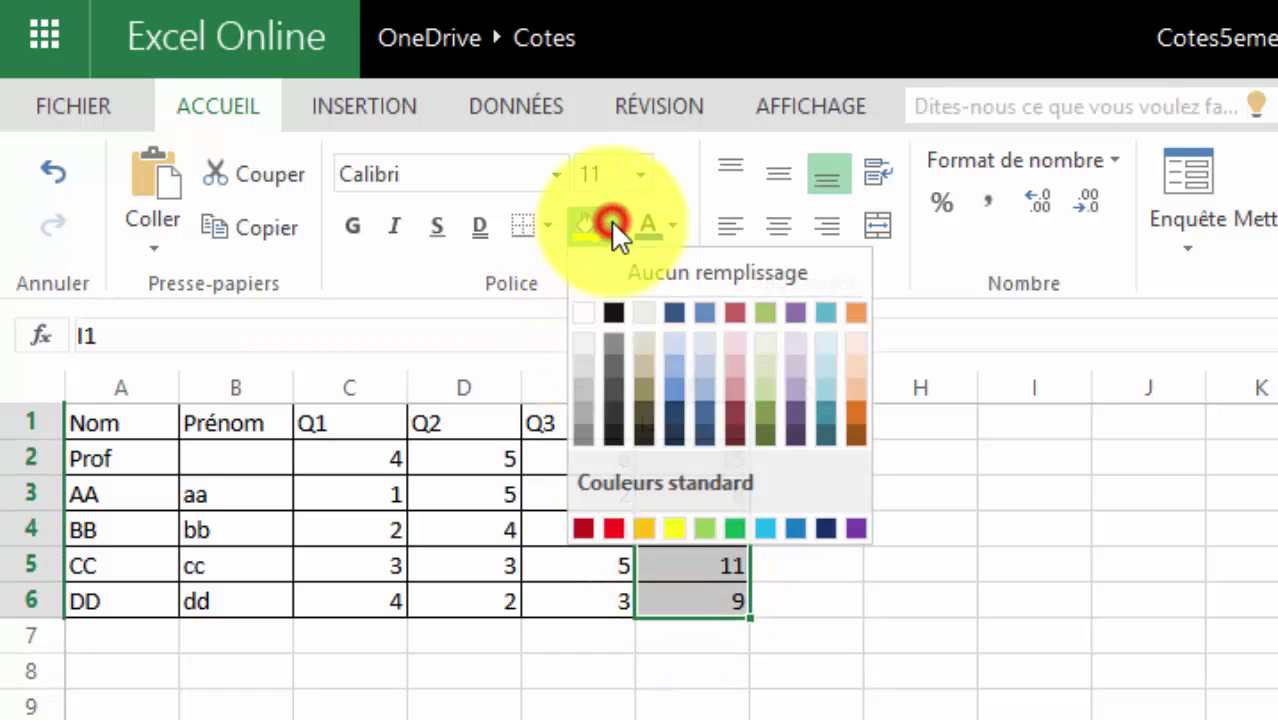
left_click(673, 346)
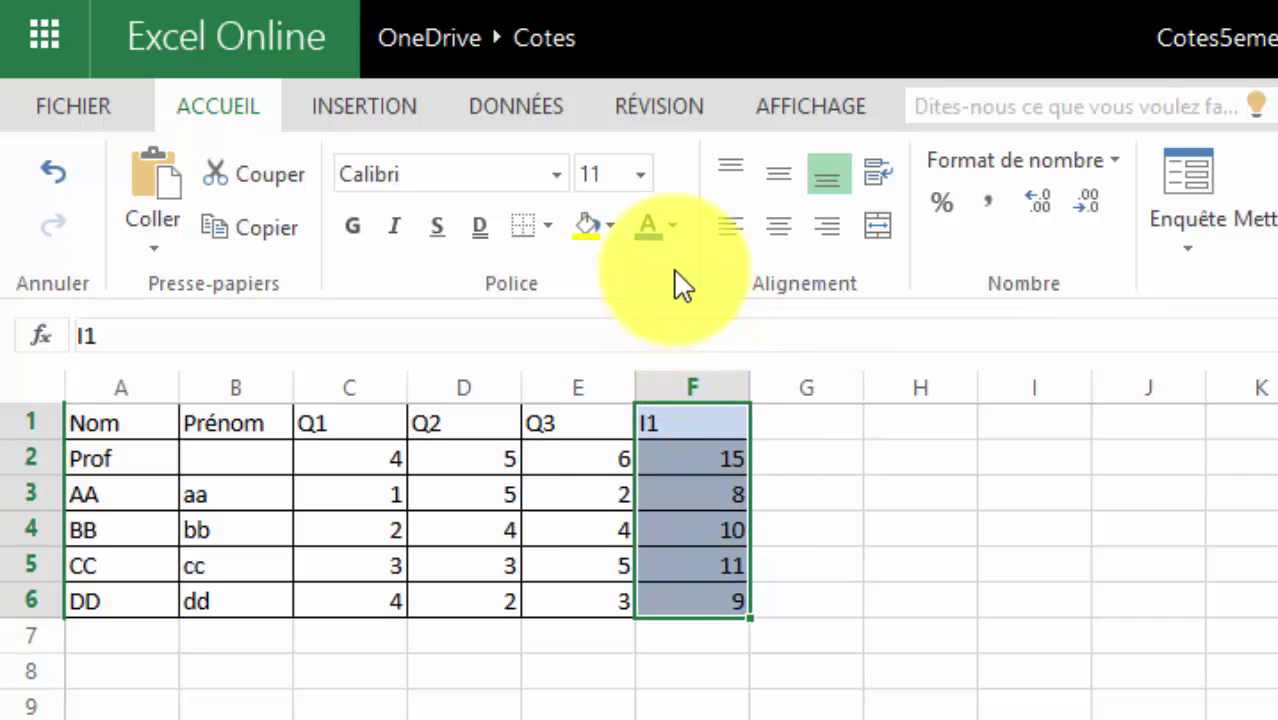
left_click(905, 680)
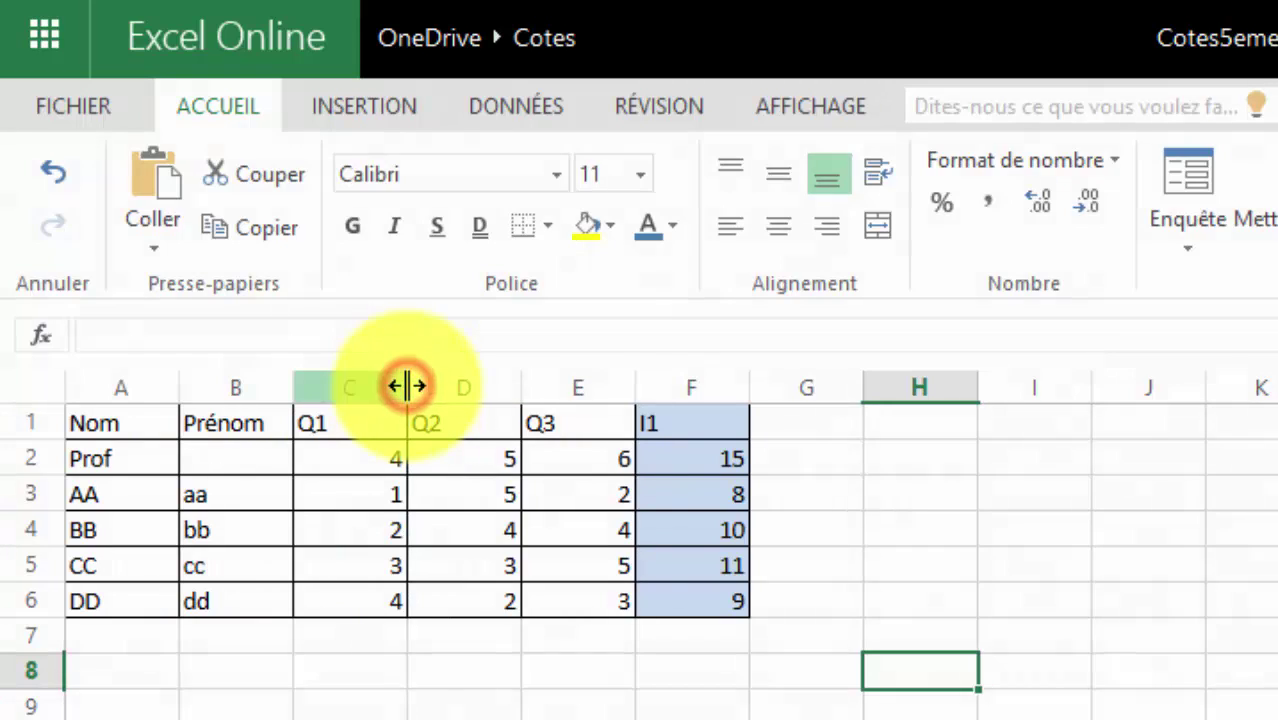
Autofit columns C, D, E and F to fit Q1, Q2, Q3 and the totals
double_click(407, 386)
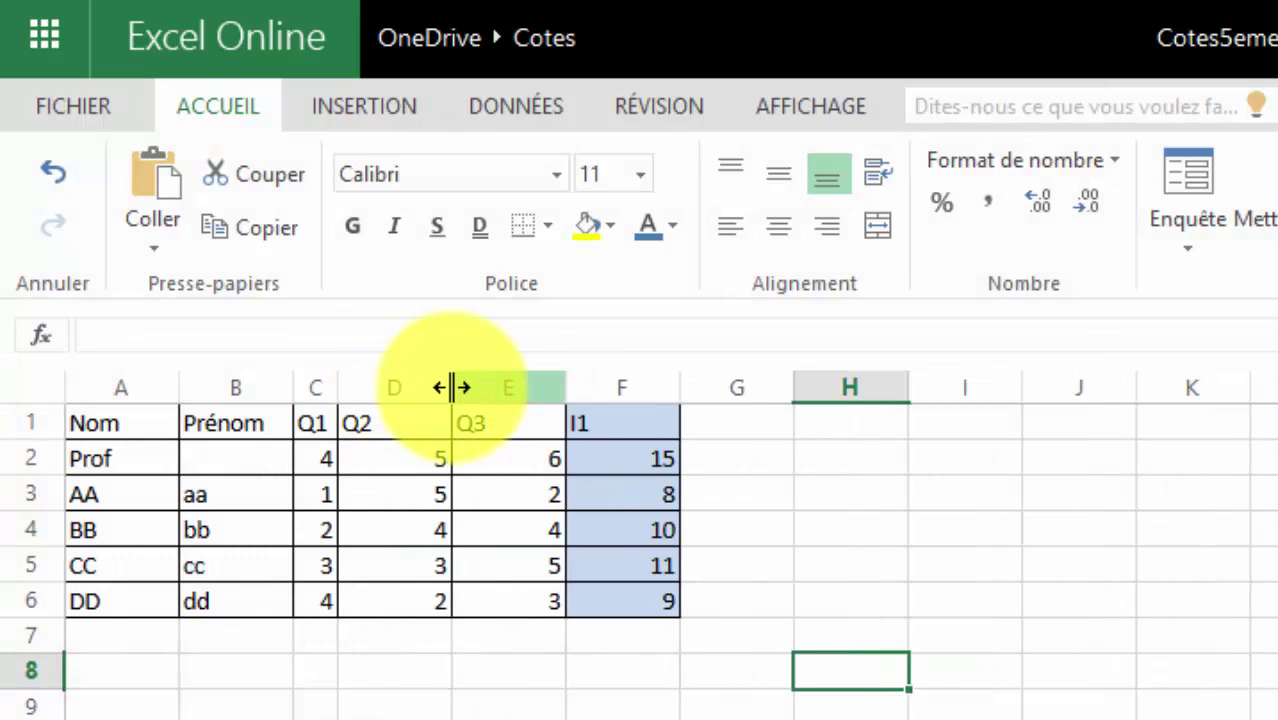
left_click(452, 387)
double_click(452, 387)
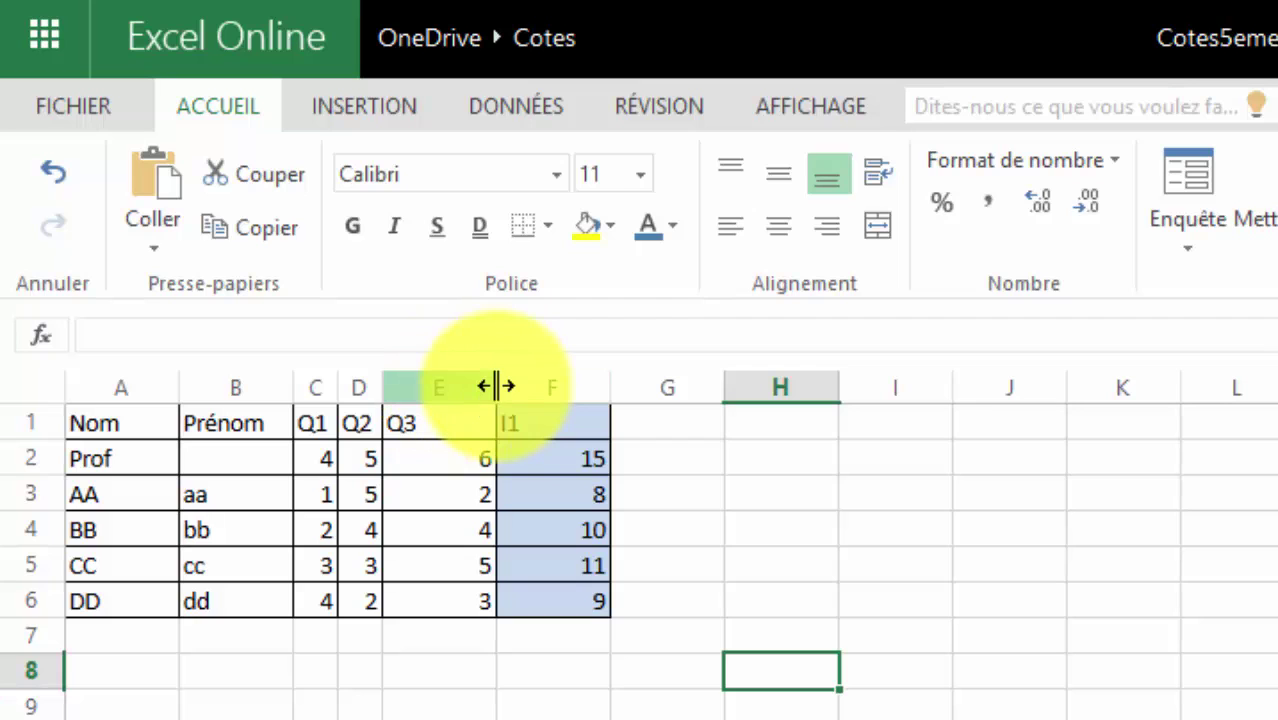
double_click(496, 386)
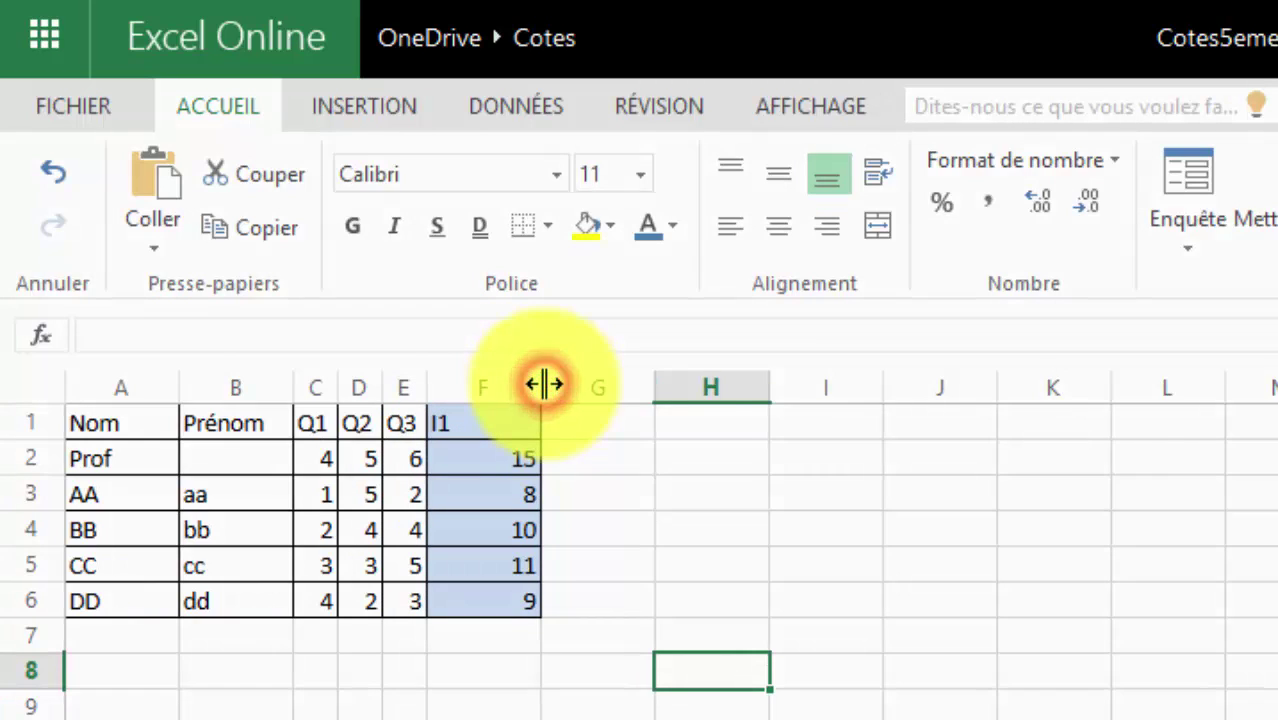
double_click(541, 384)
Add a new blank sheet, Blad1, and open it
left_click(405, 676)
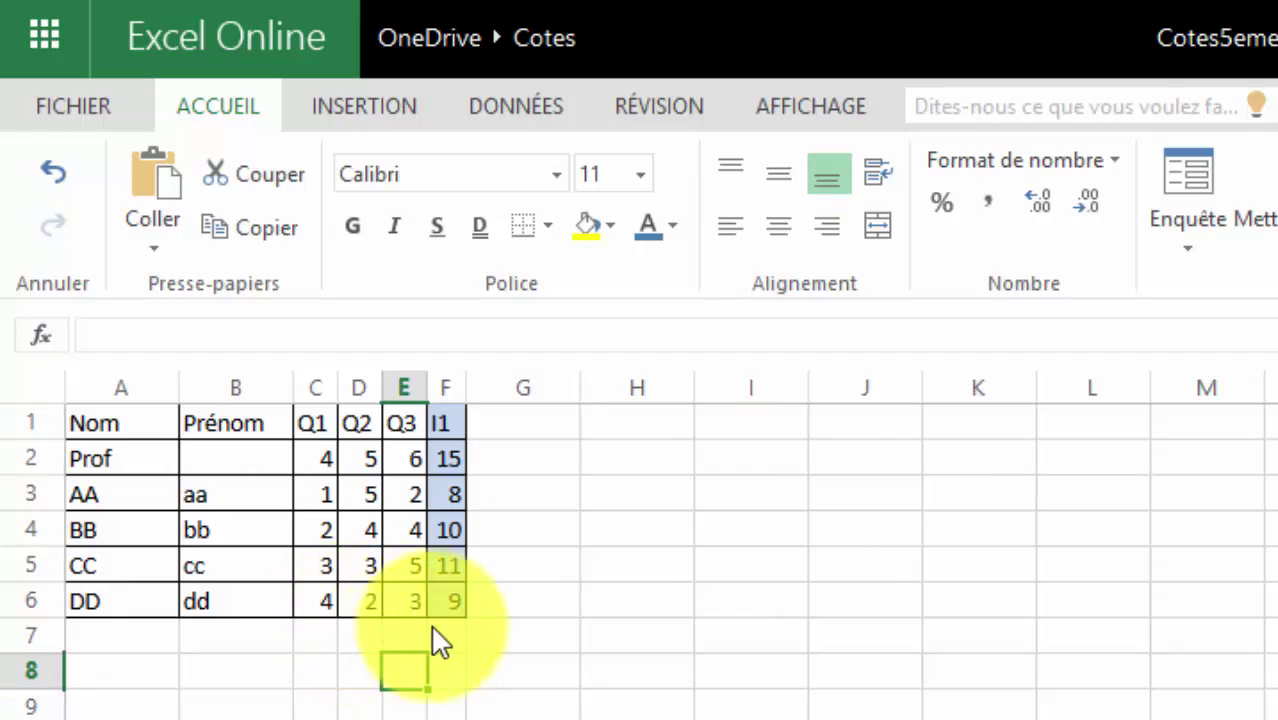
left_click(867, 552)
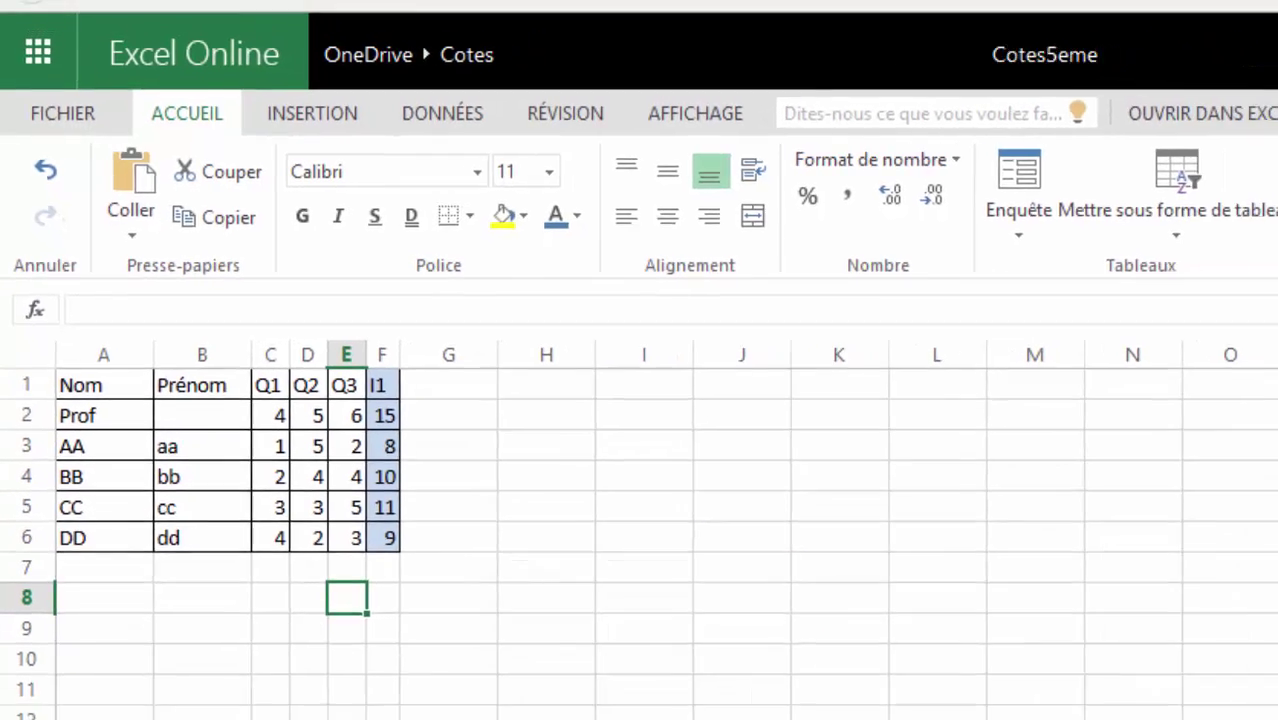
left_click(218, 651)
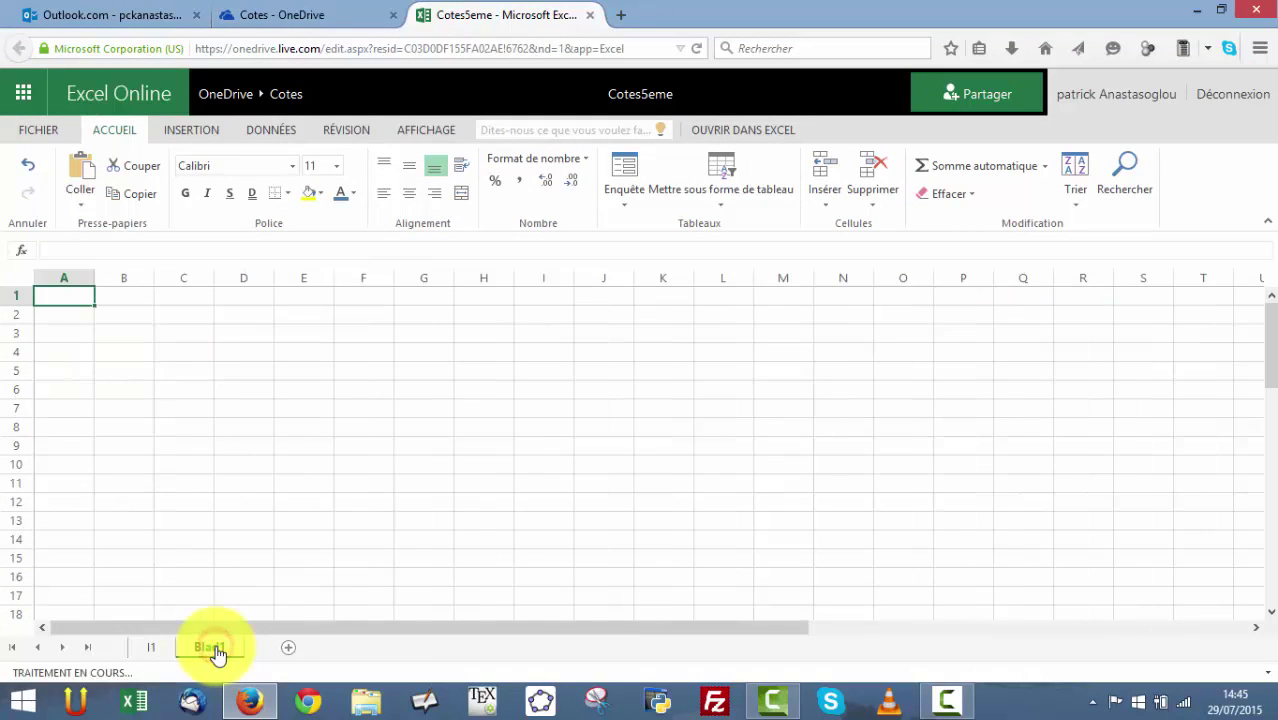
Rename the new sheet Blad1 to I2
right_click(214, 650)
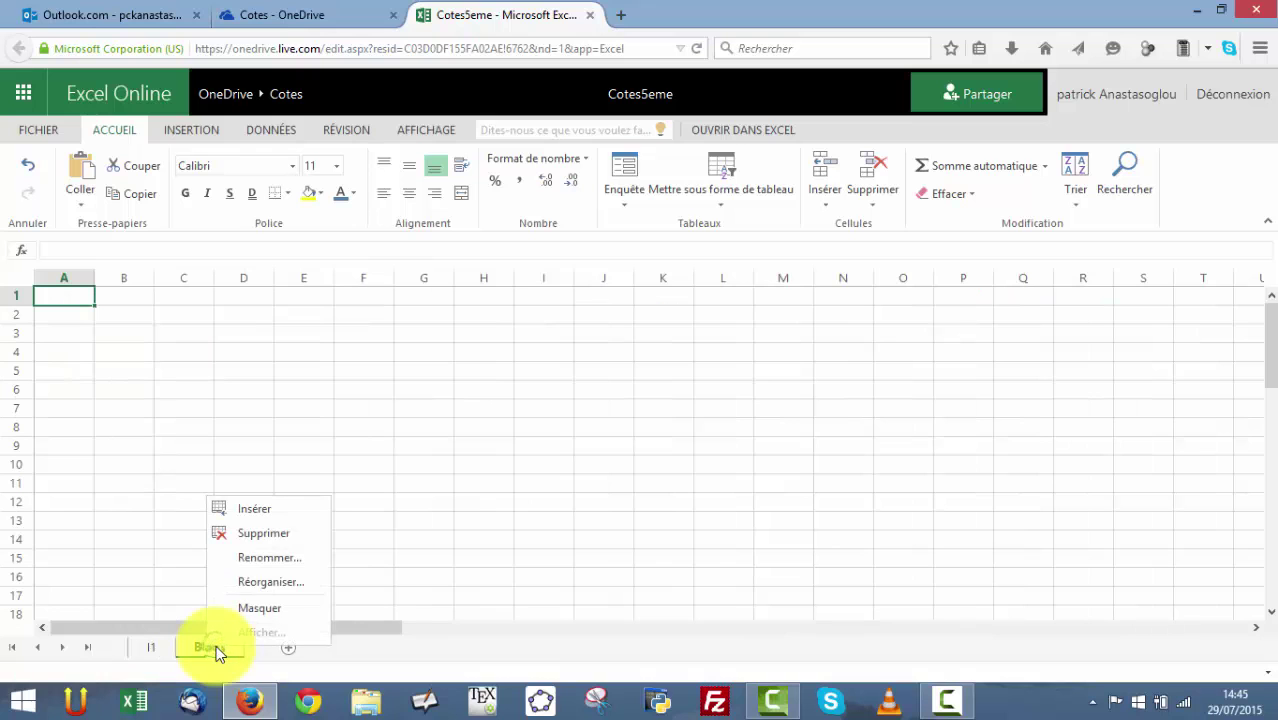
left_click(266, 558)
type("I2")
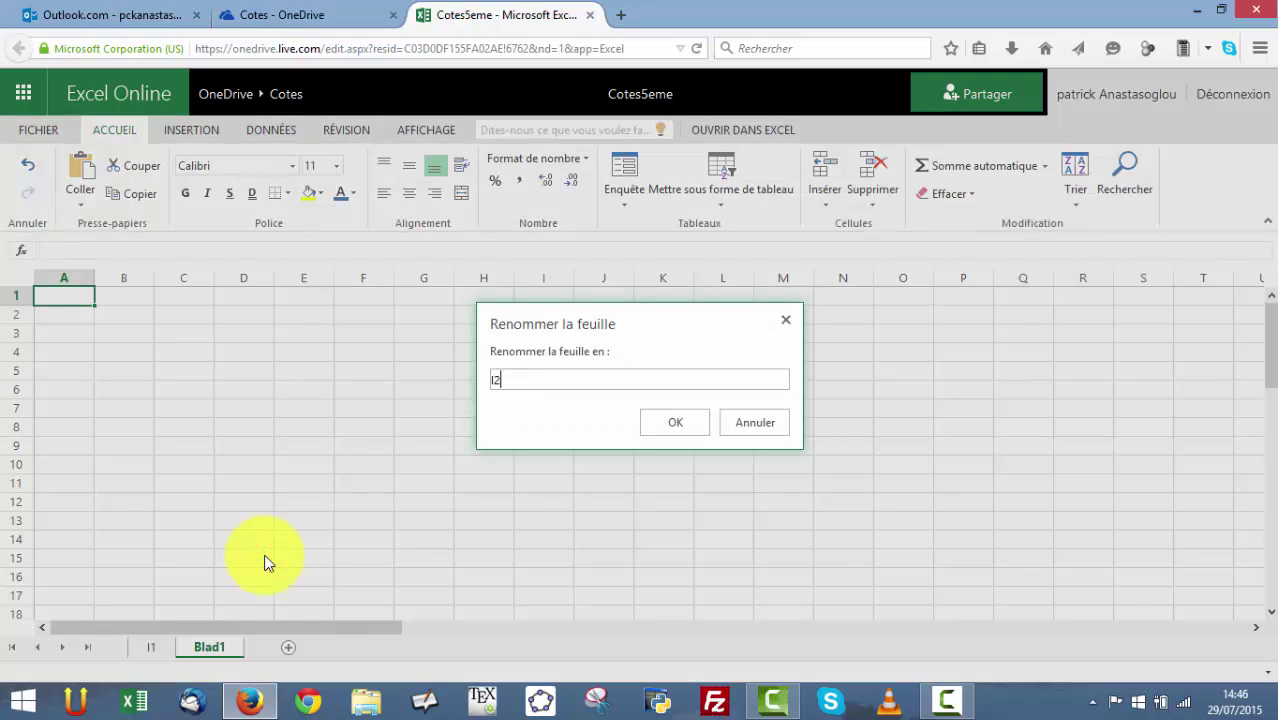
key("Return")
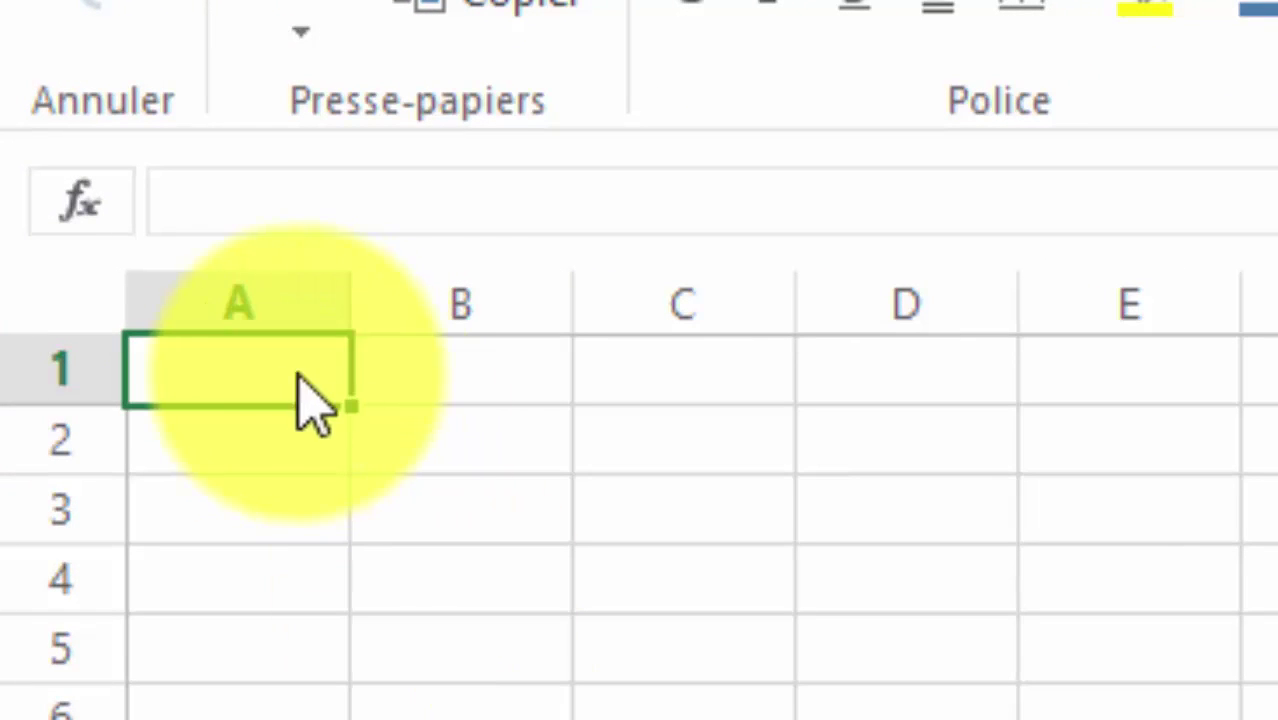
Link cell A1 to sheet I1 with the formula ='I1'!A1
left_click(214, 367)
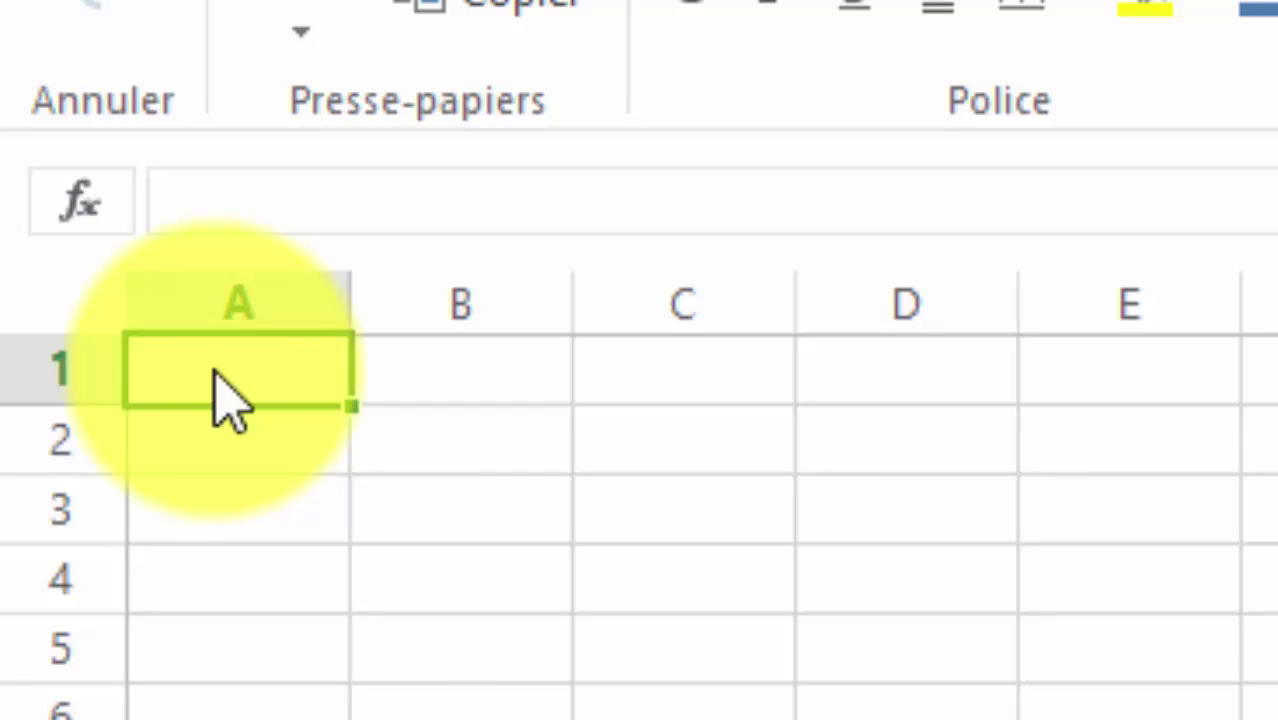
type("=")
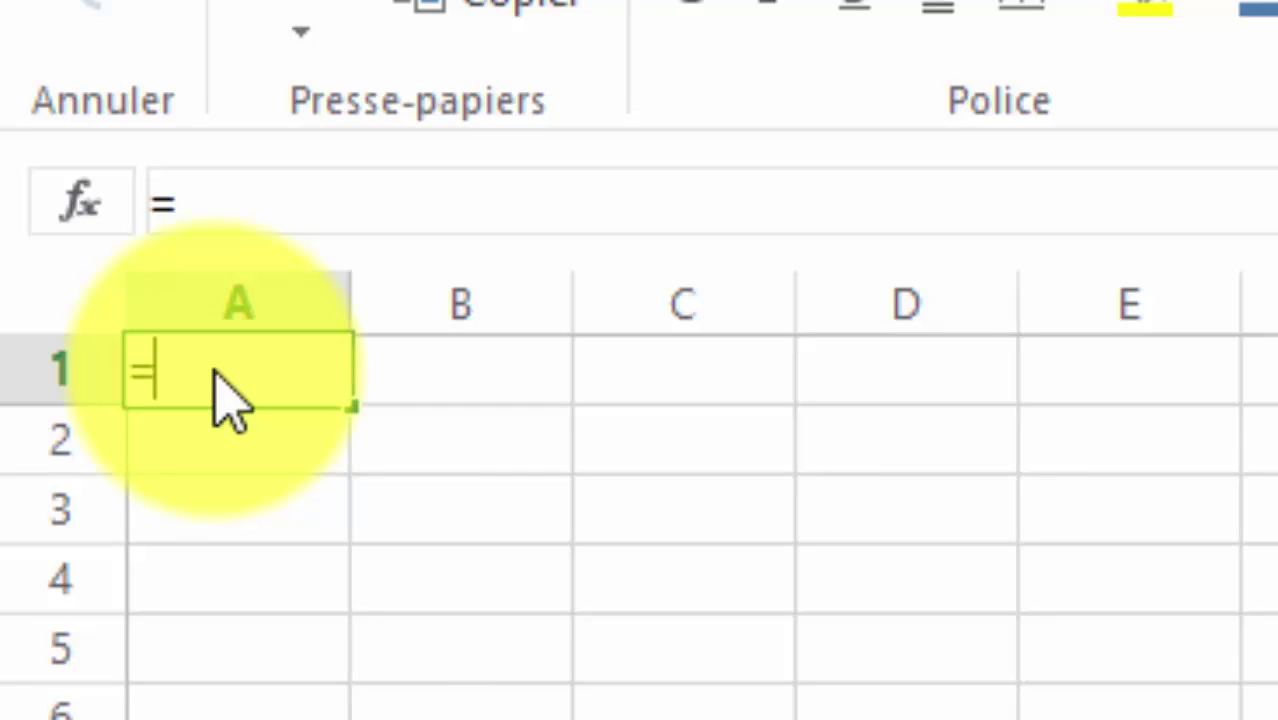
type("'")
type("I1")
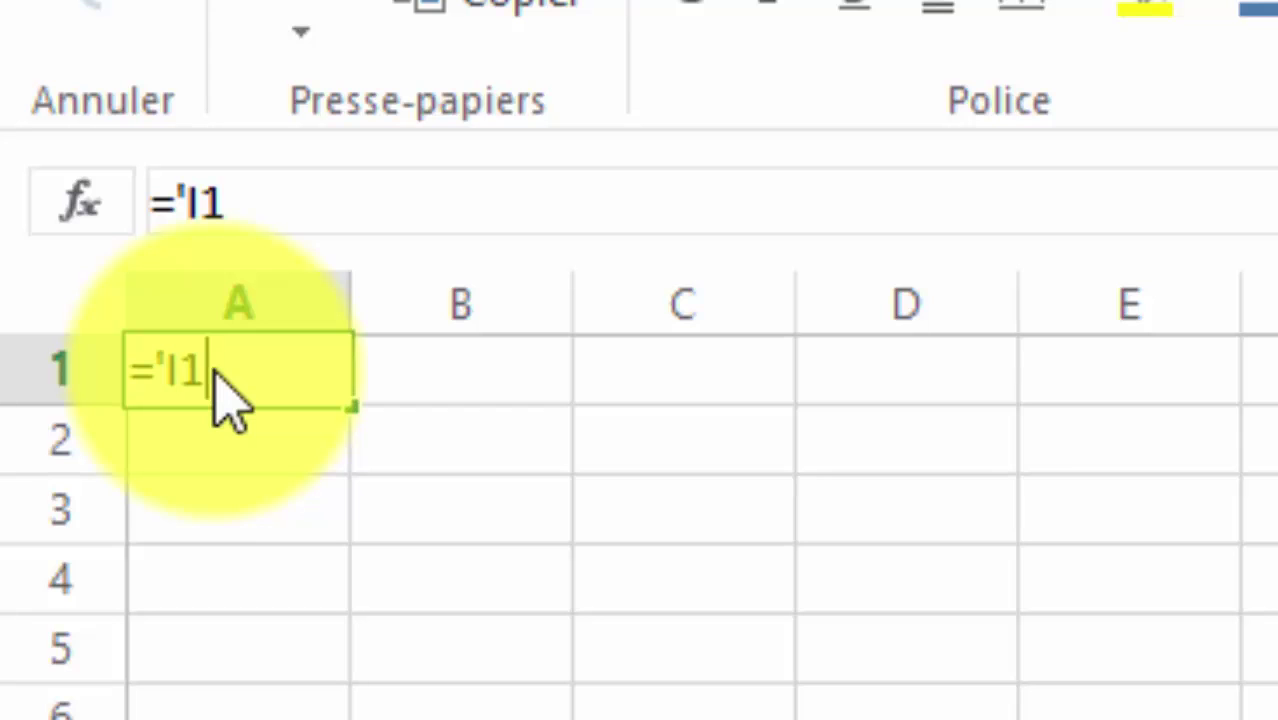
type("'")
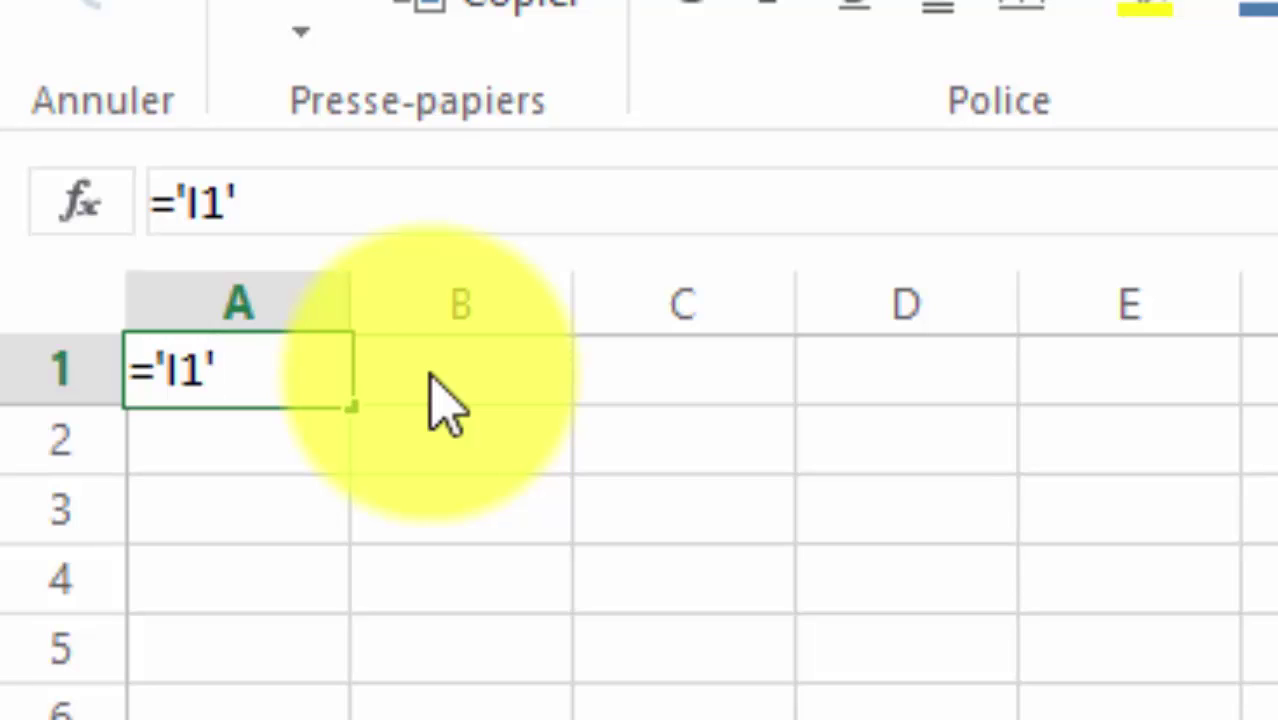
type("!")
type("A1")
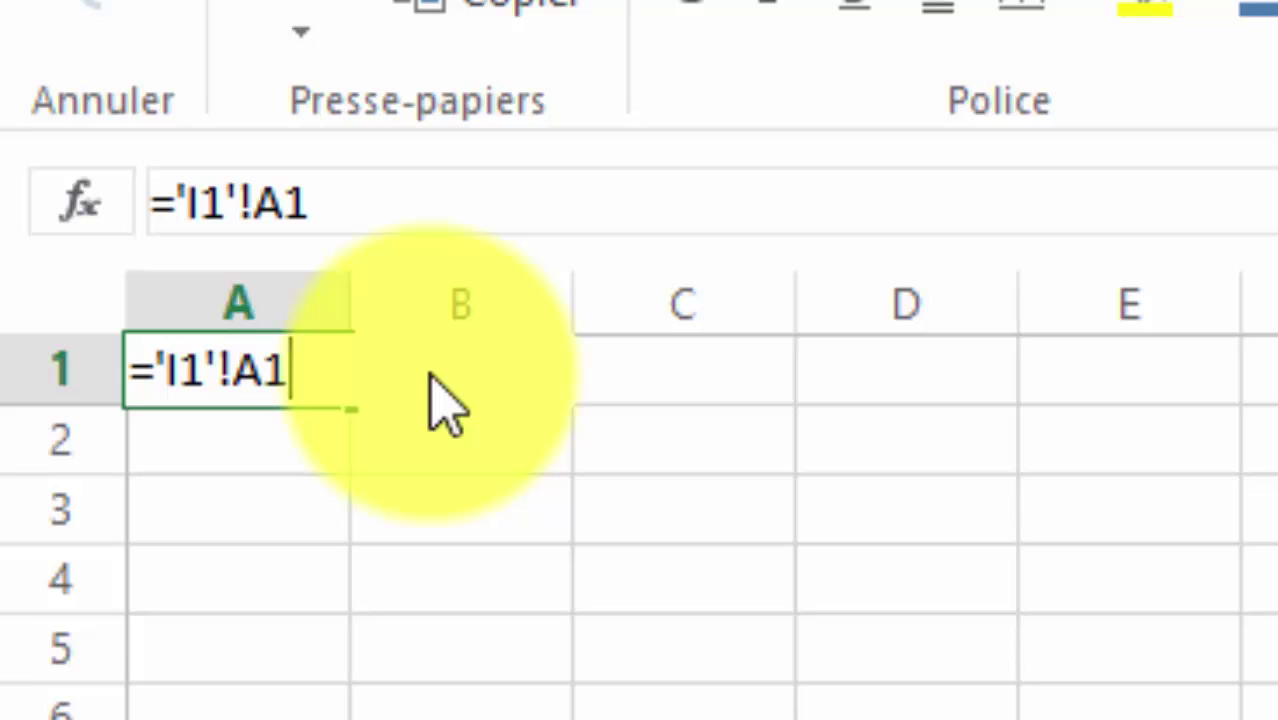
key("Return")
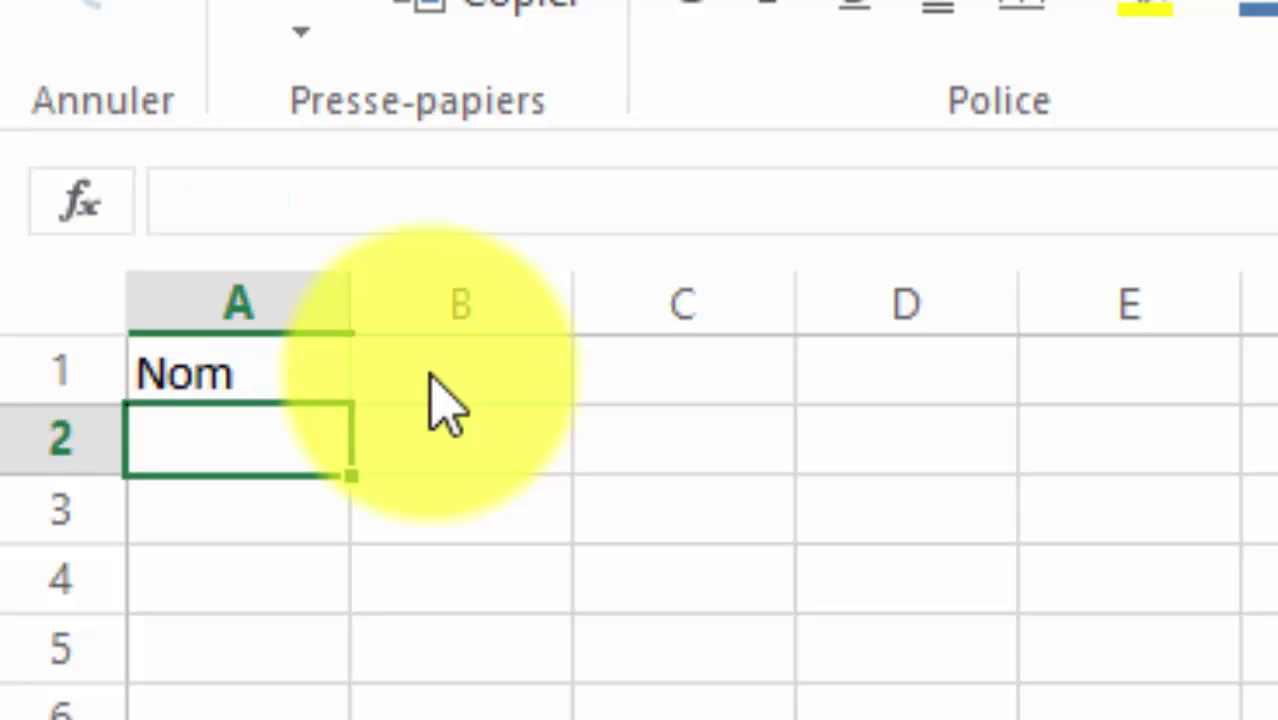
Copy the link formula across to B1 and down to row 8 for the Nom and Prénom list
left_click(270, 375)
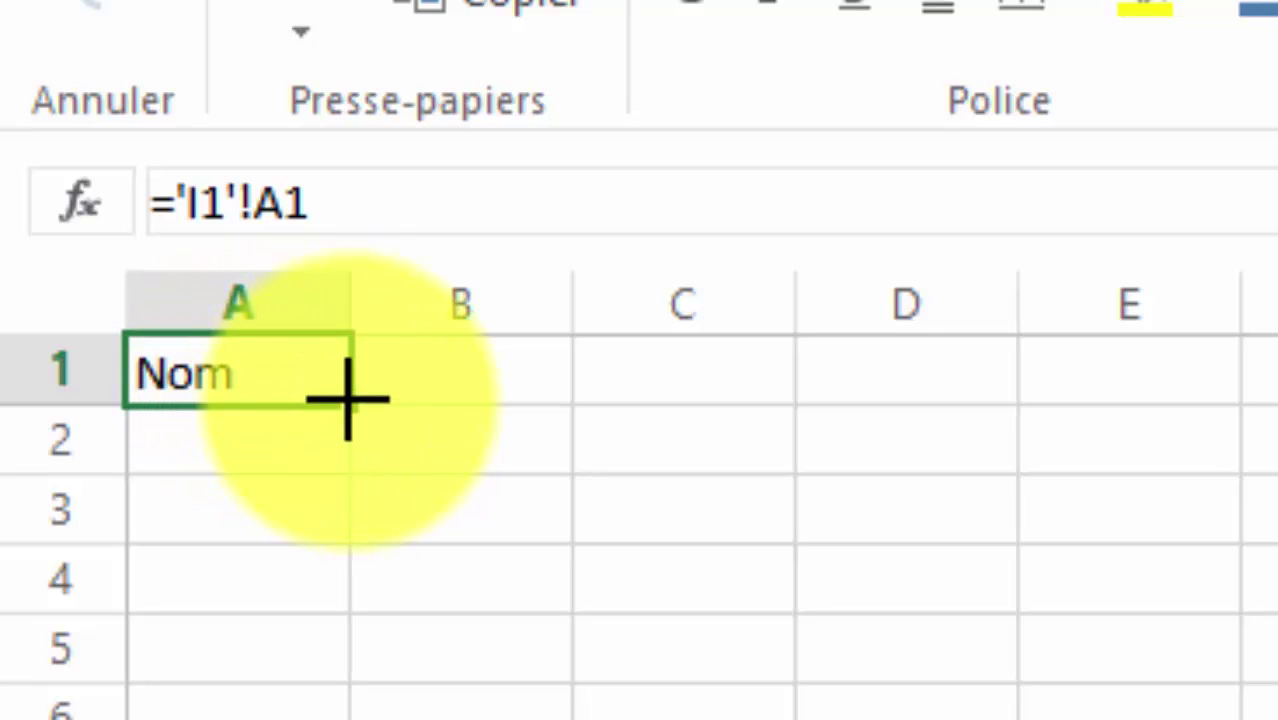
left_click_drag(348, 400, 485, 385)
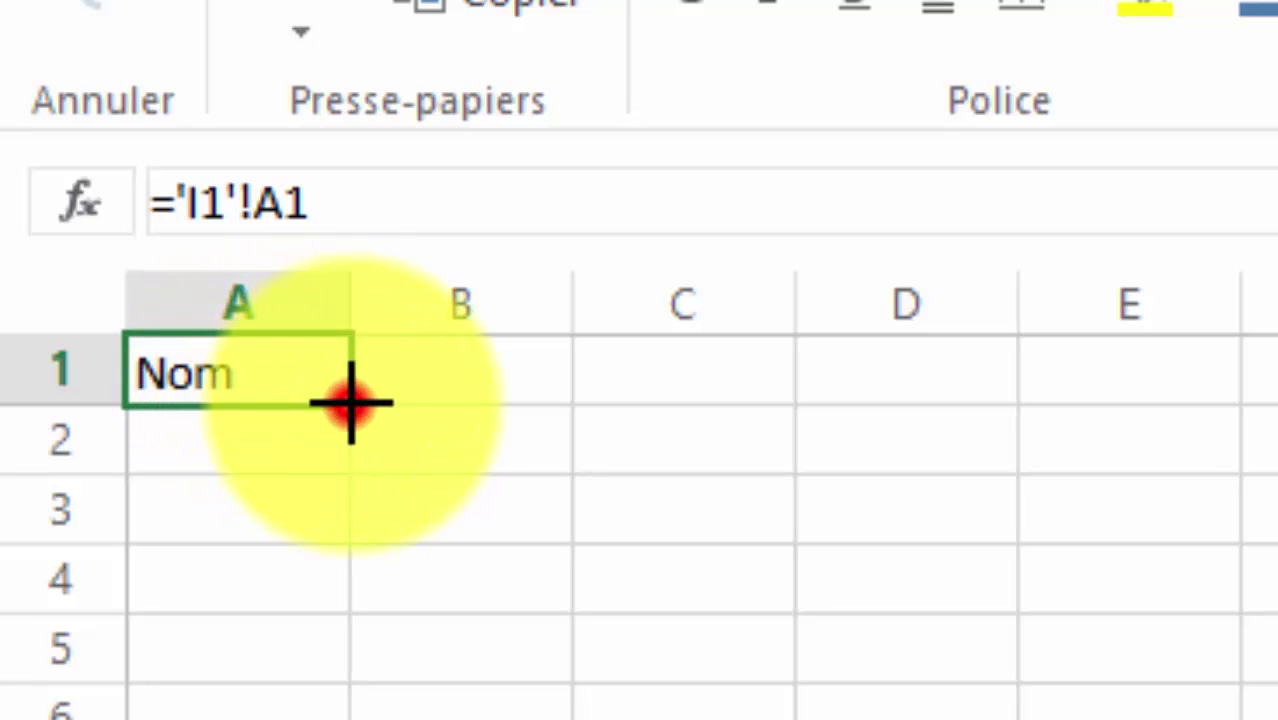
left_click(481, 370)
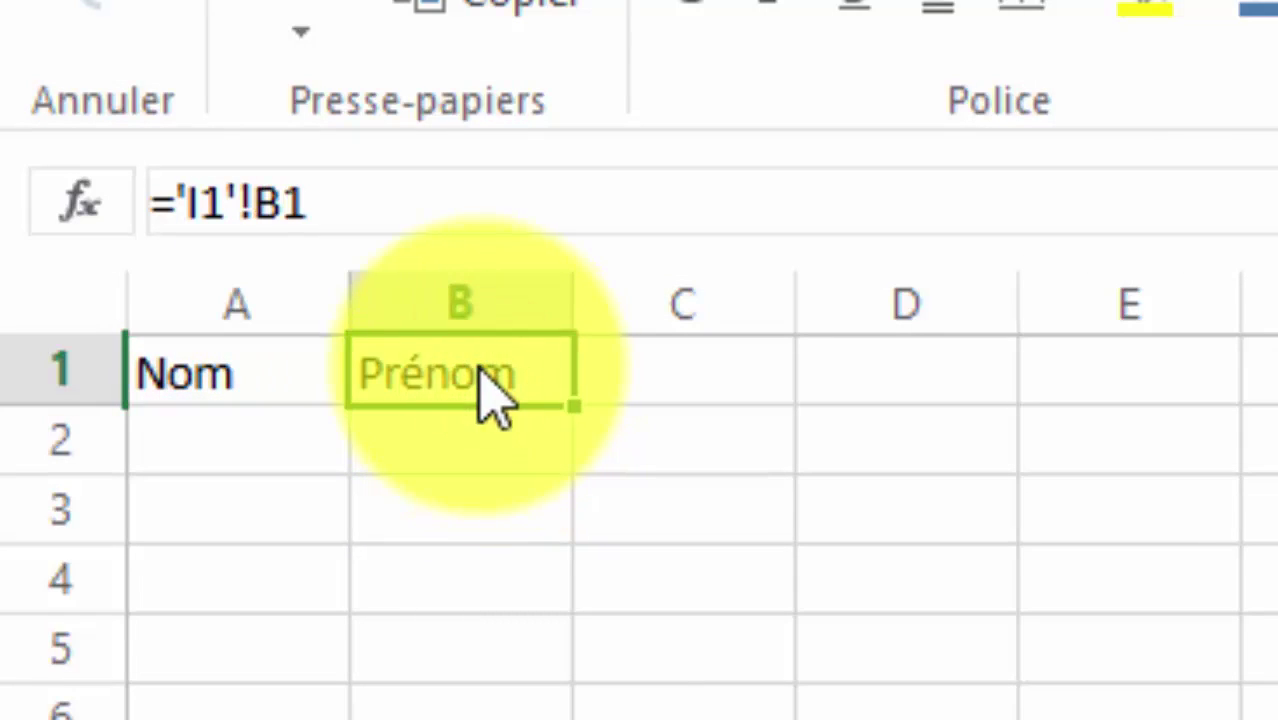
left_click(245, 370)
left_click(440, 370)
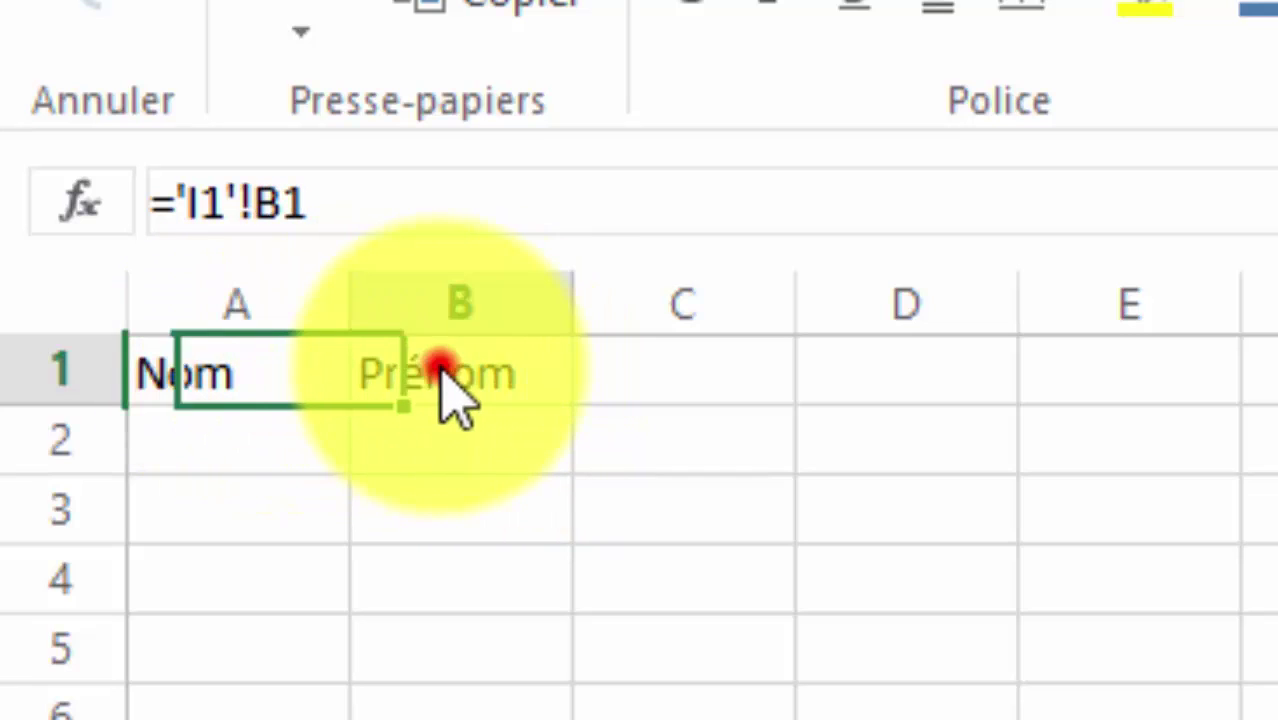
left_click(263, 383)
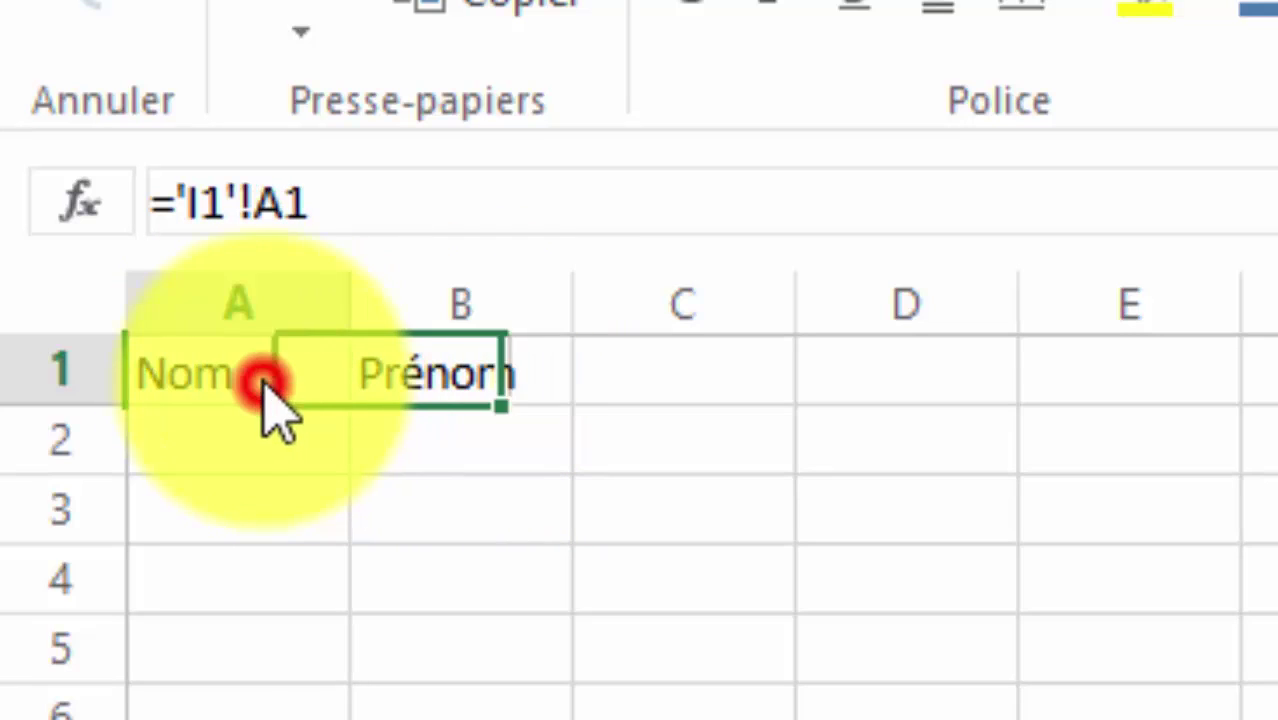
mouse_move(263, 383)
left_mouse_down()
mouse_move(565, 383)
mouse_move(330, 490)
mouse_move(330, 528)
left_mouse_up()
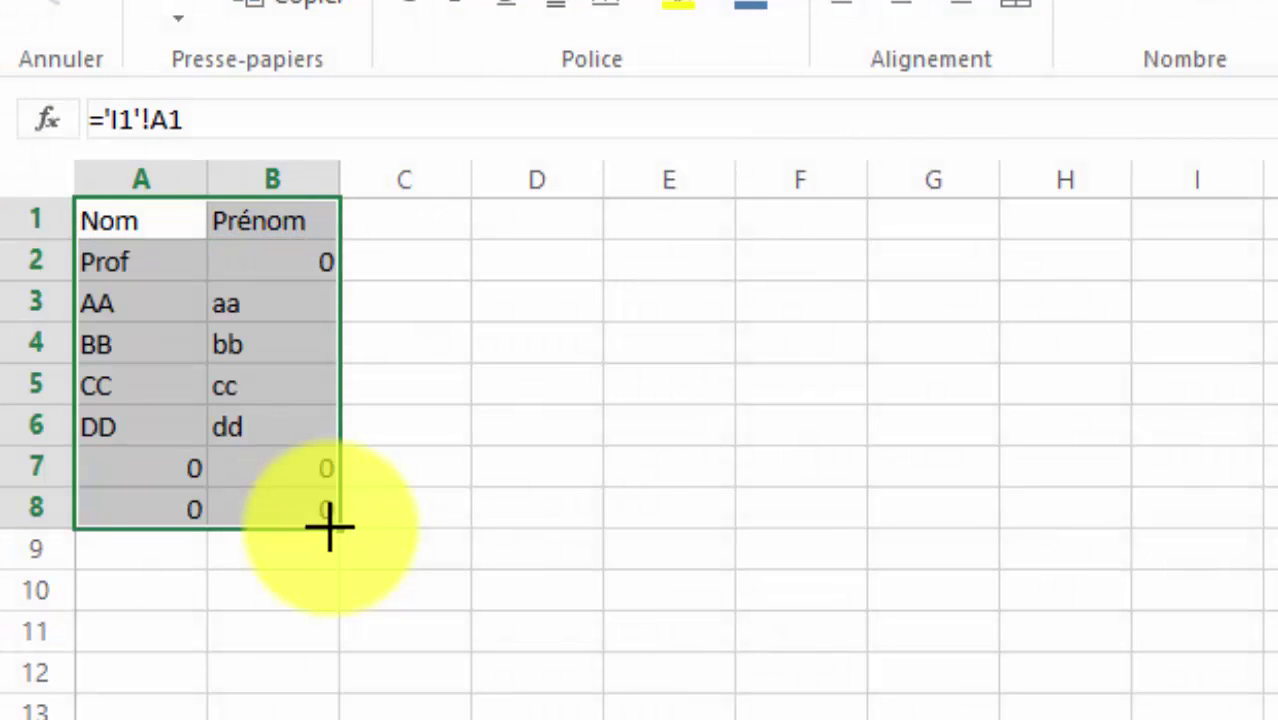
left_click(232, 588)
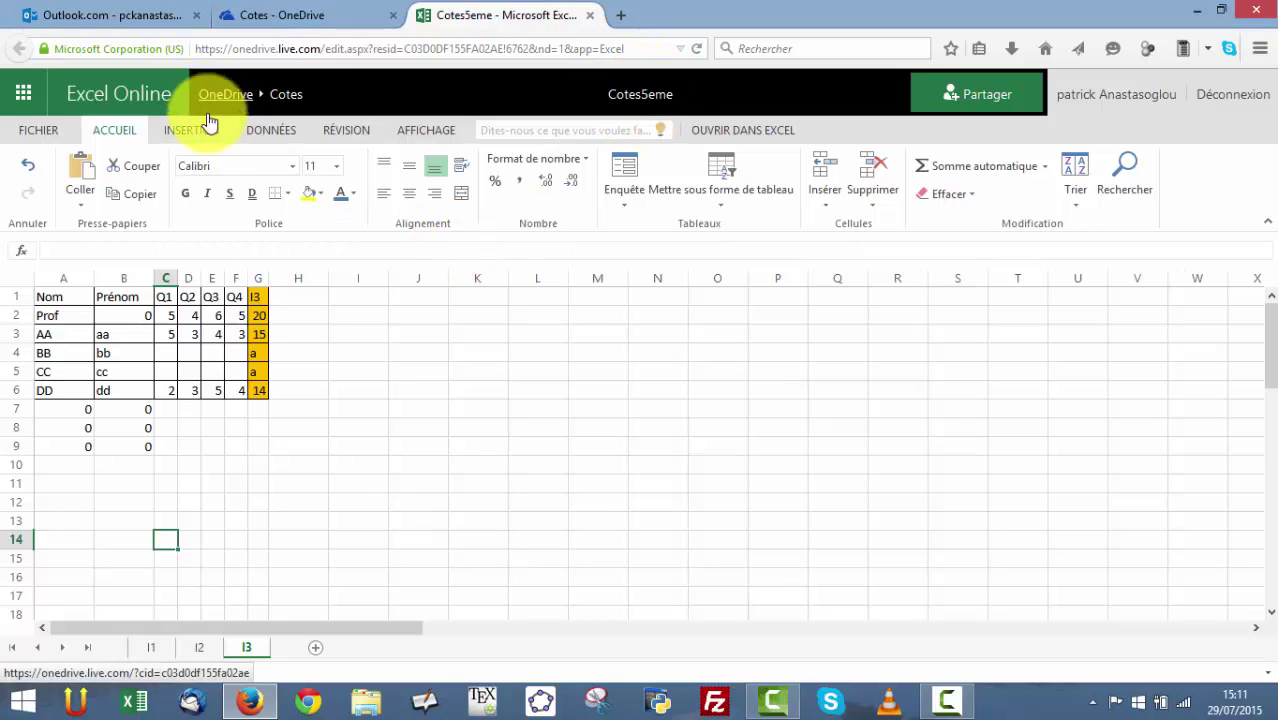
Review sheets I1, I2 and I3, then add a new sheet after I3 named B1
left_click(154, 650)
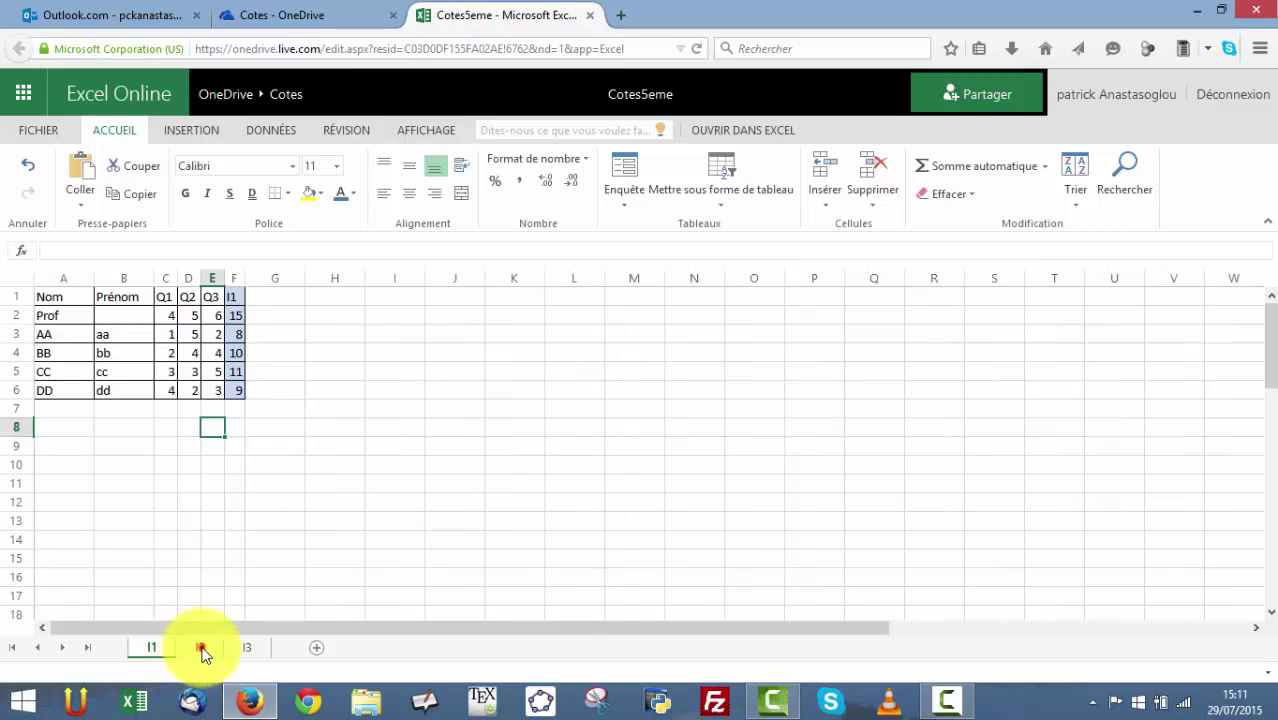
left_click(200, 650)
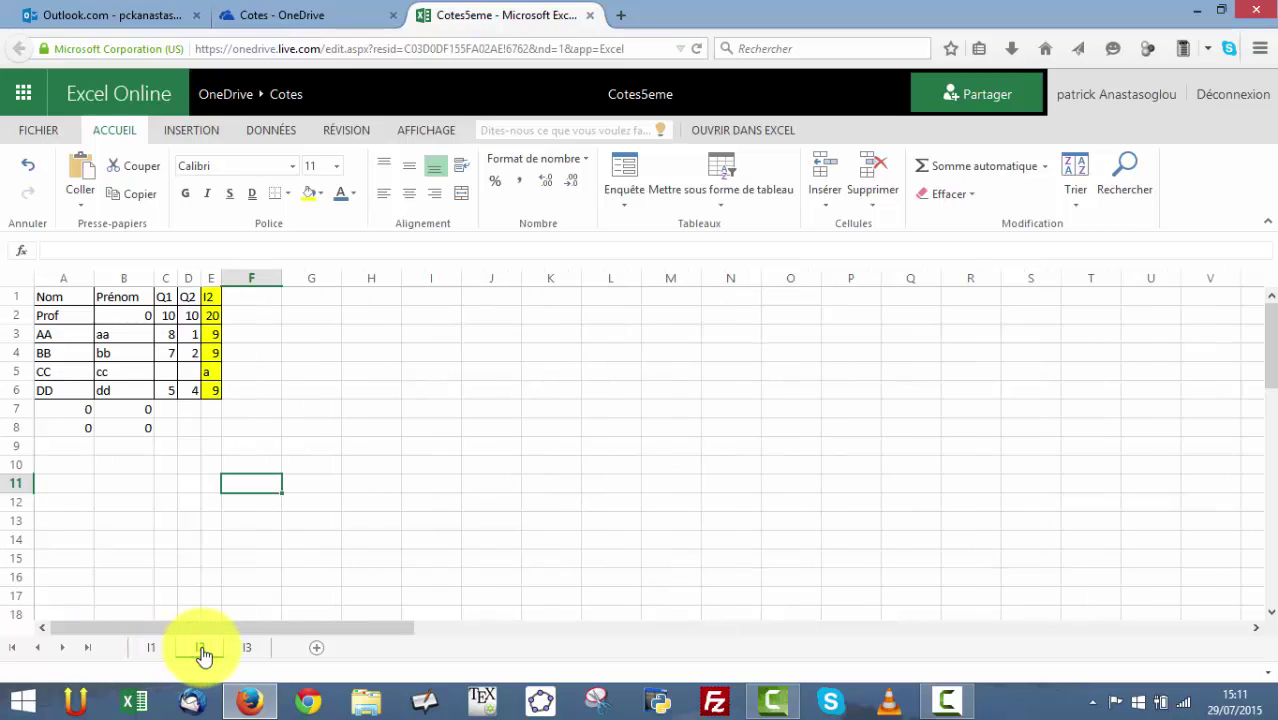
left_click(253, 650)
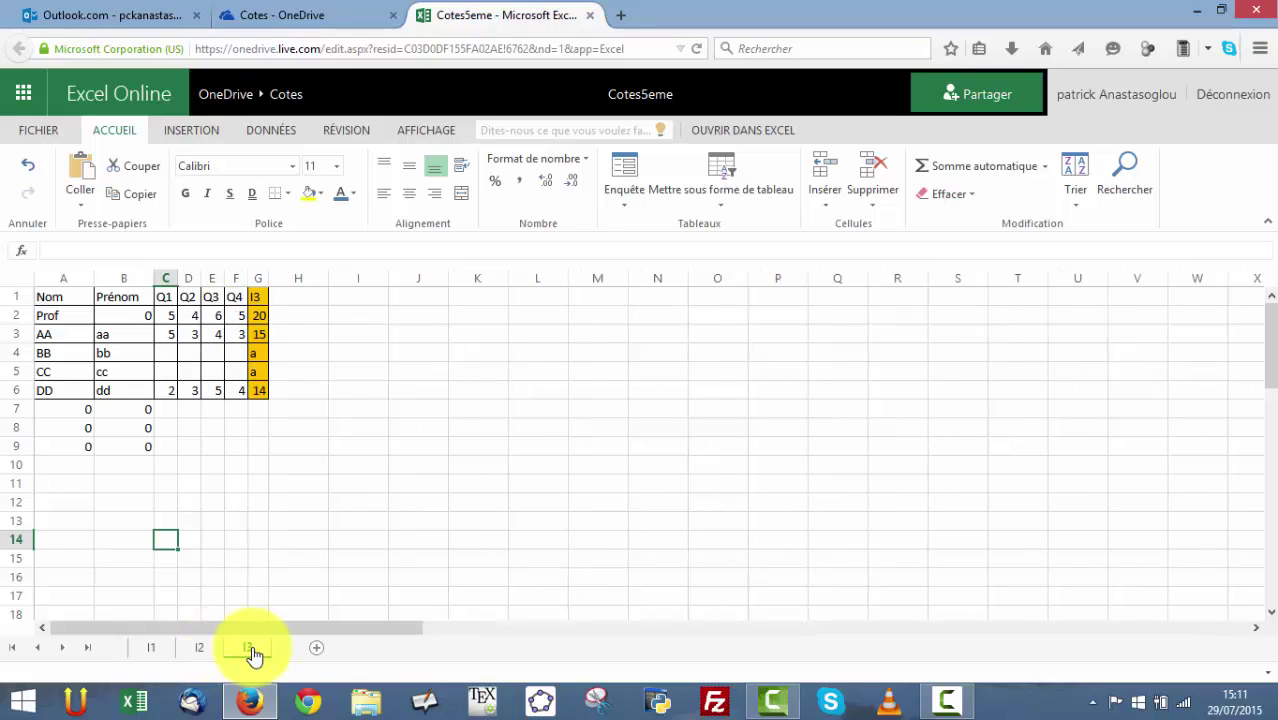
left_click(318, 646)
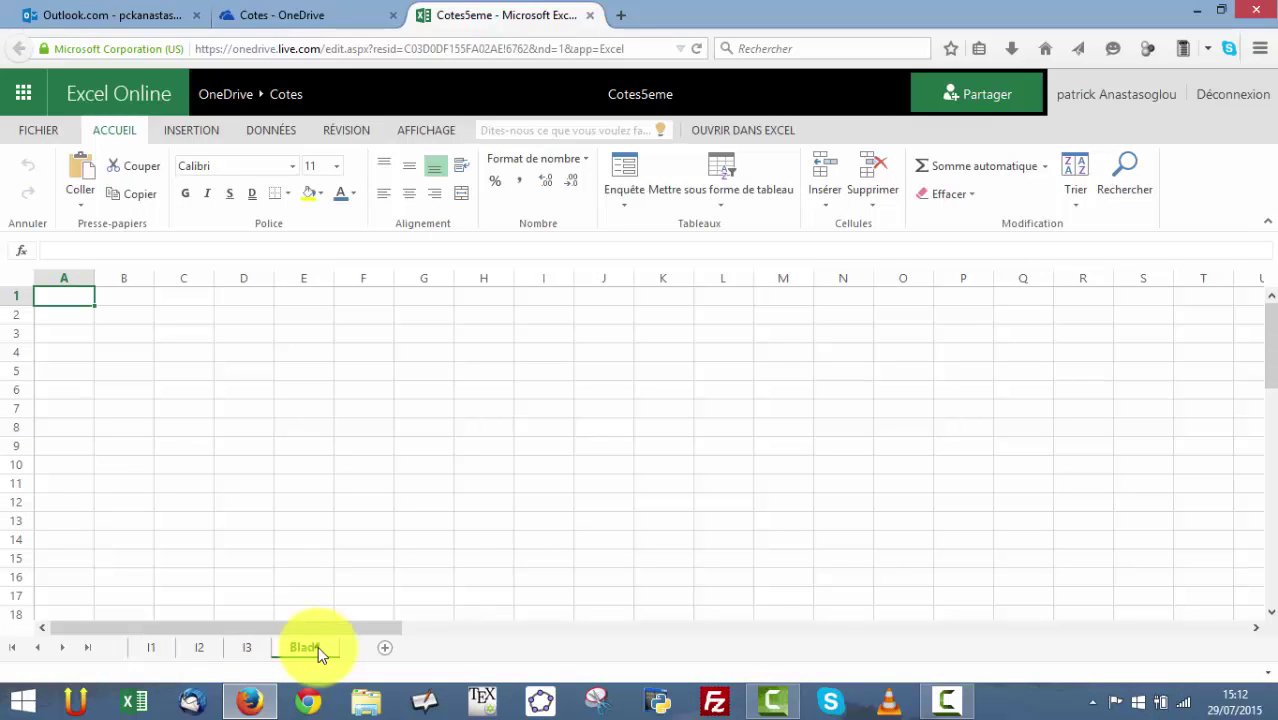
right_click(318, 646)
left_click(362, 558)
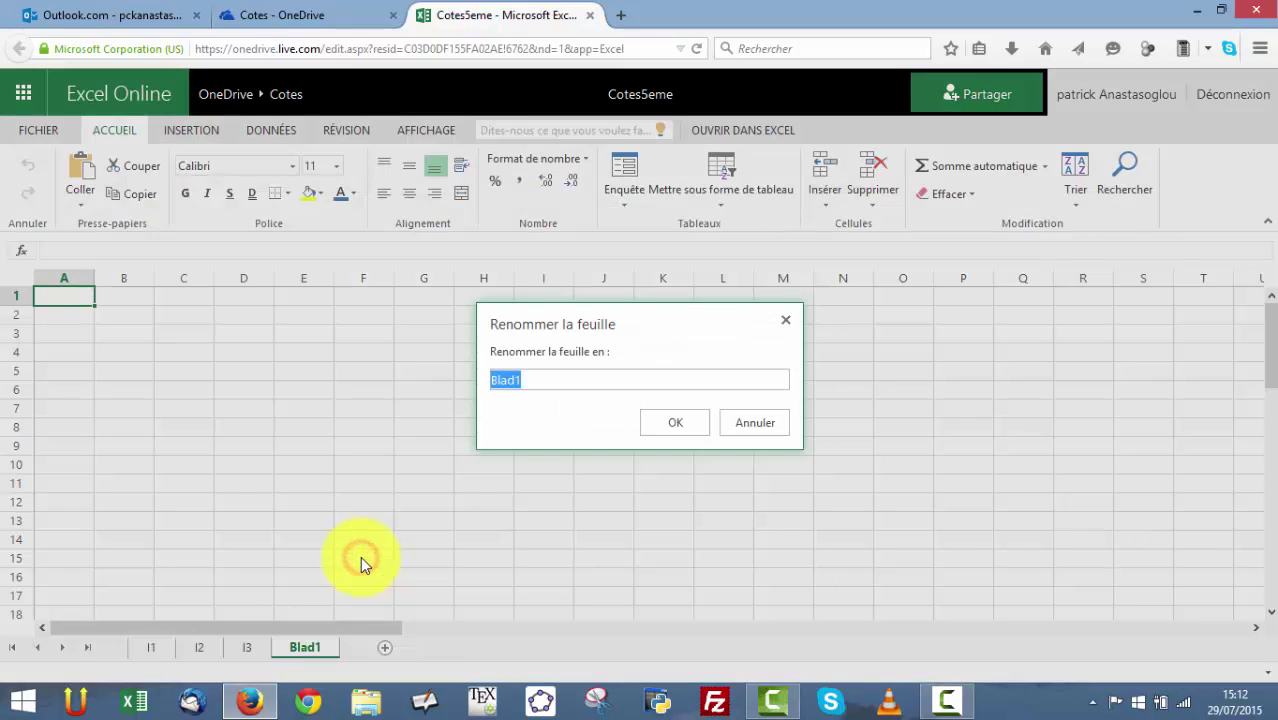
type("B1")
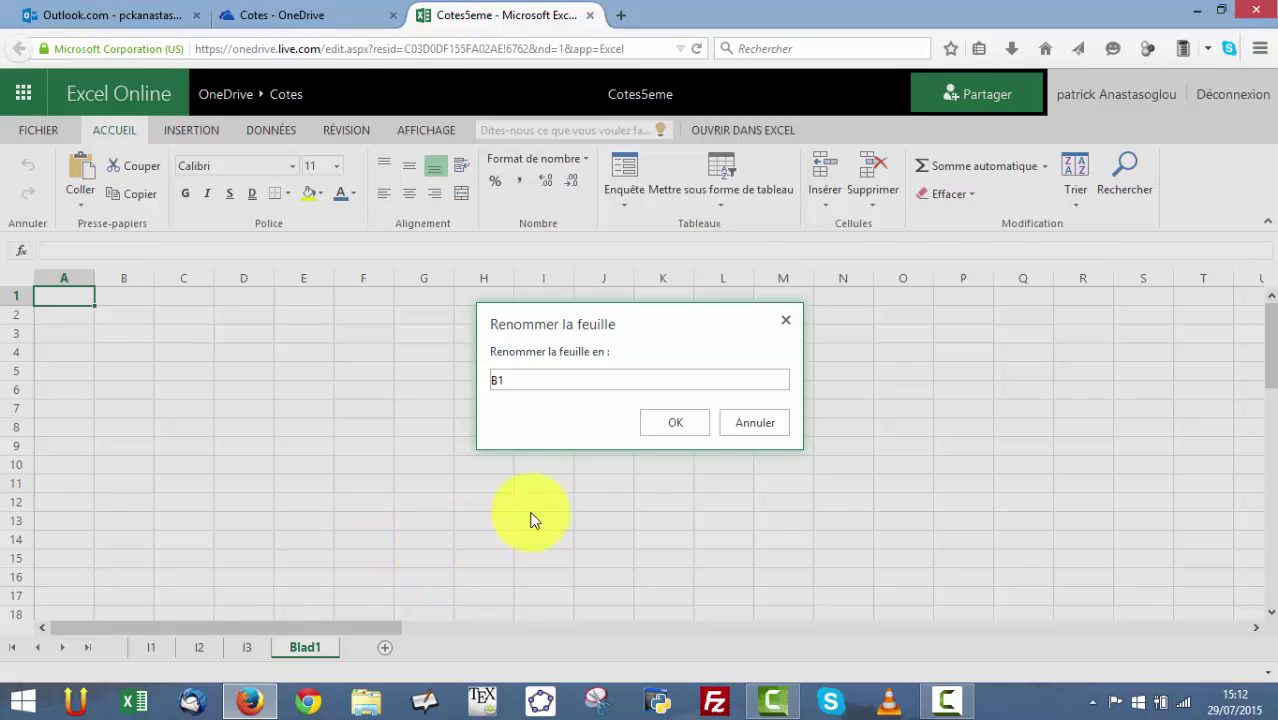
left_click(668, 425)
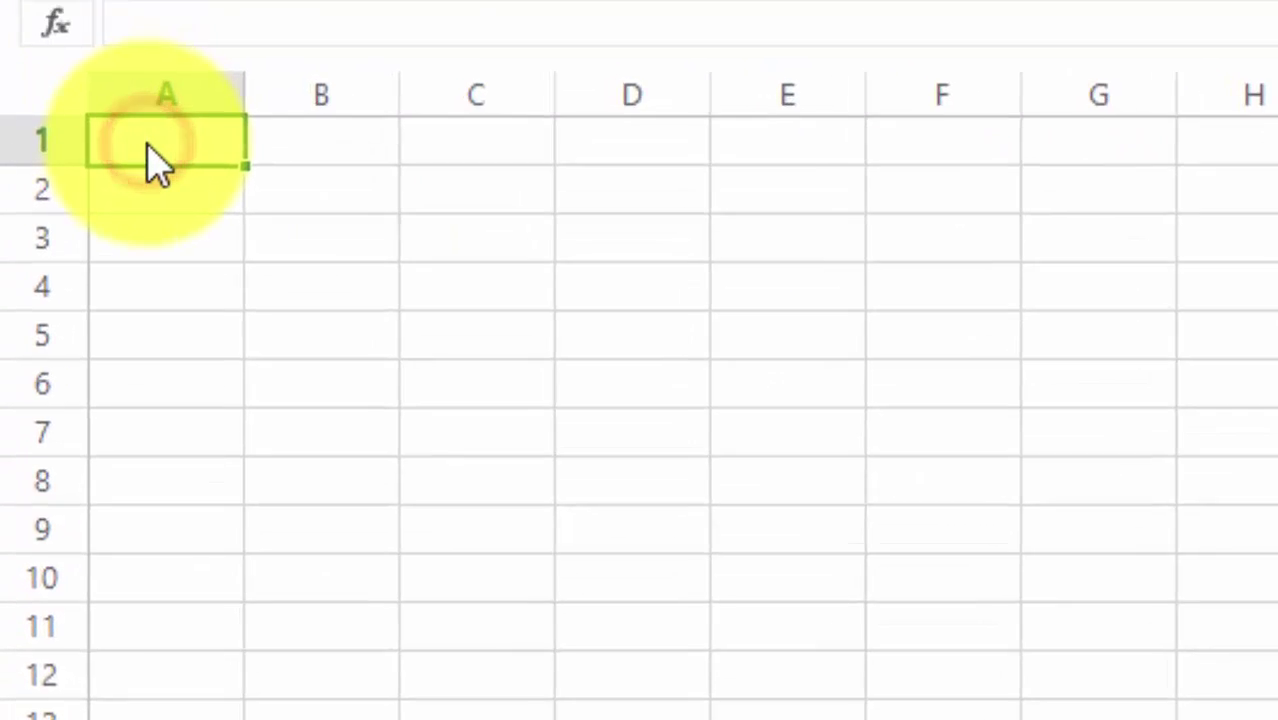
Enter ='I1'!A1 in A1 and fill it across and down, listing Prof, AA–DD and aa–dd
type("='")
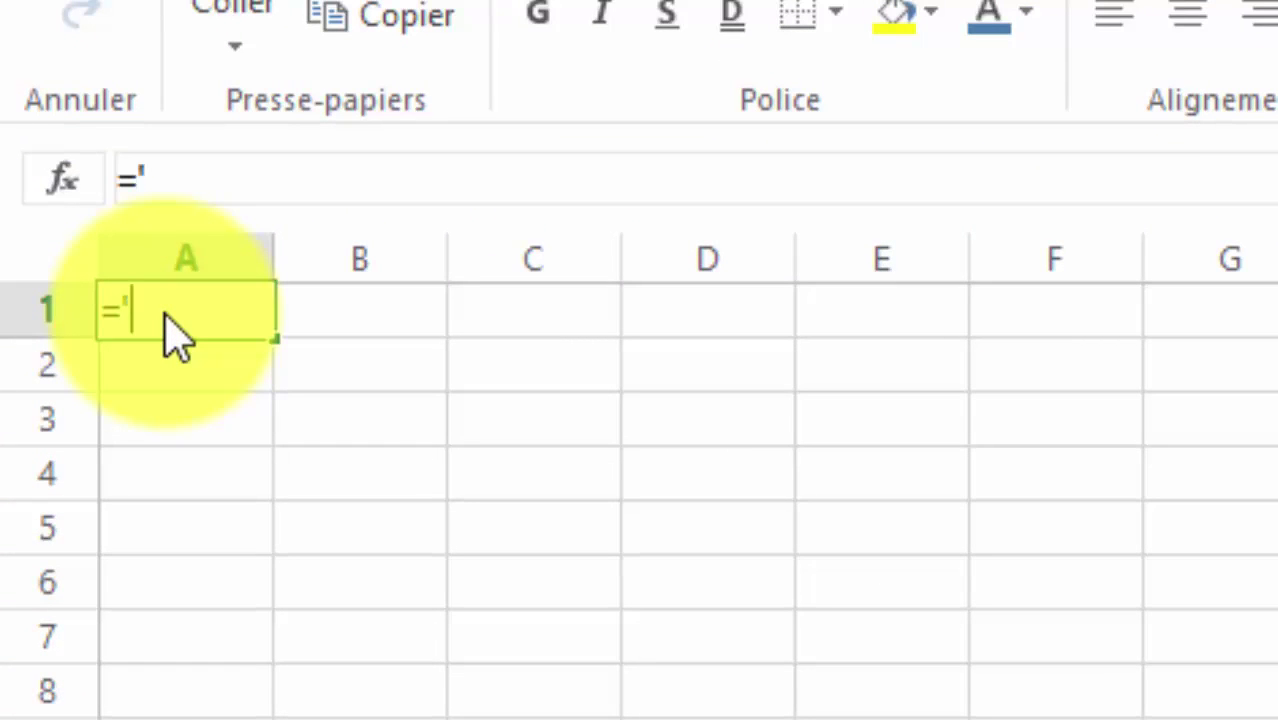
type("I1'")
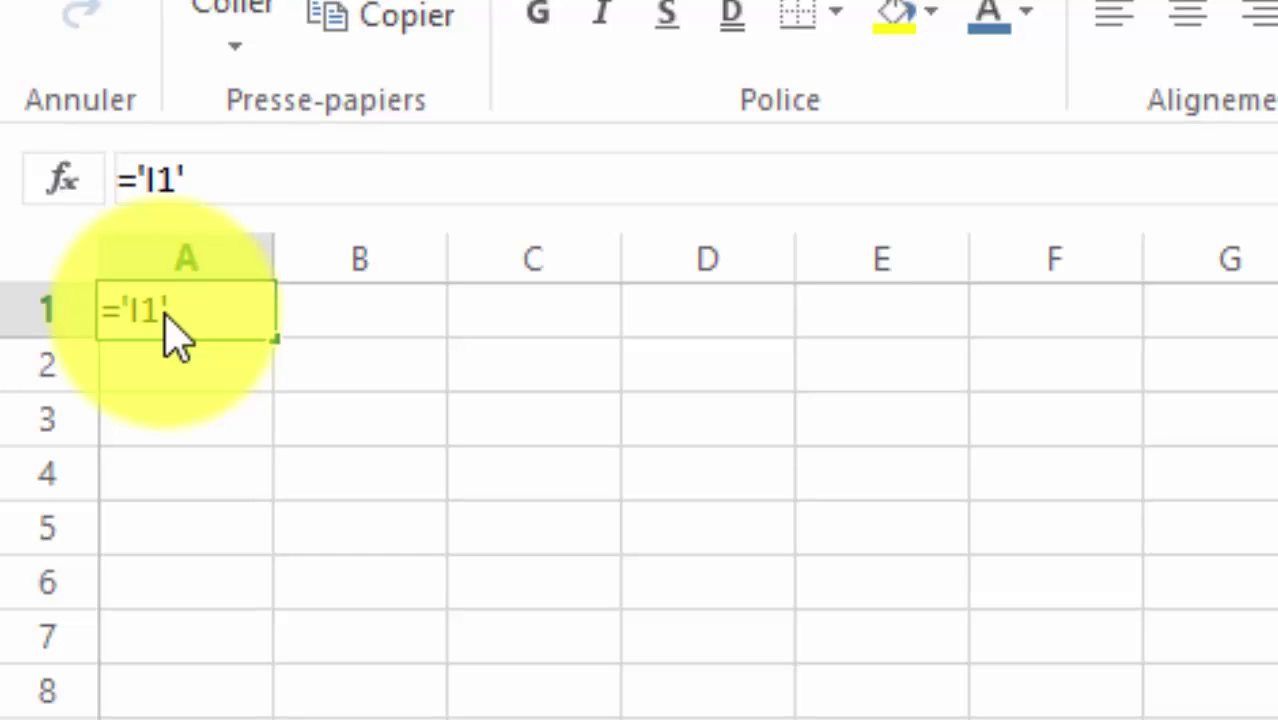
type("!A1")
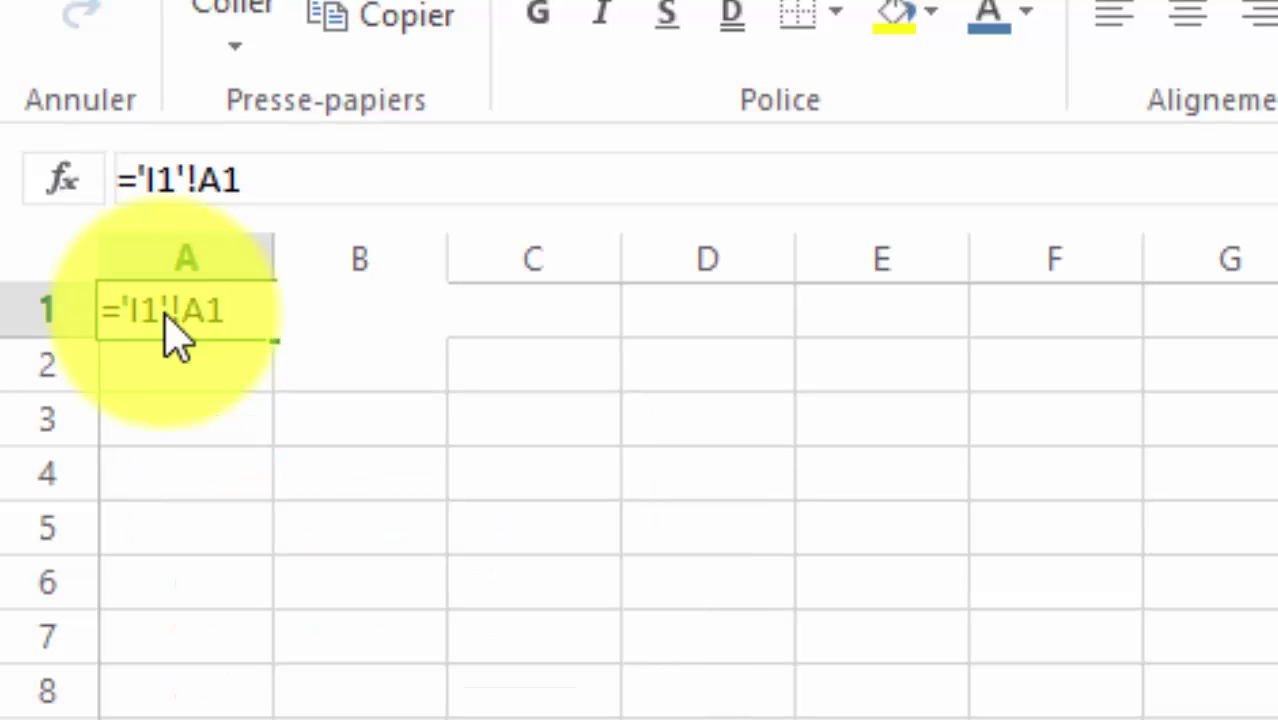
key("Return")
left_click(195, 314)
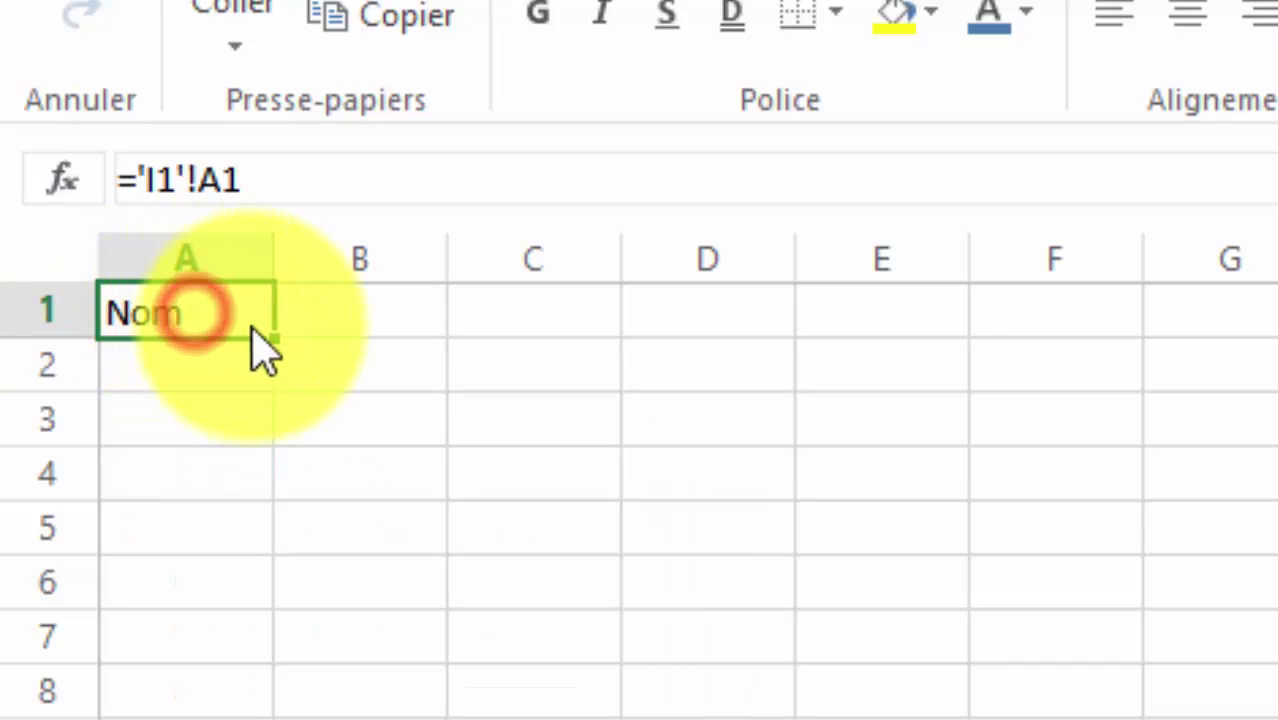
mouse_move(276, 337)
left_mouse_down()
mouse_move(443, 343)
mouse_move(426, 705)
left_mouse_up()
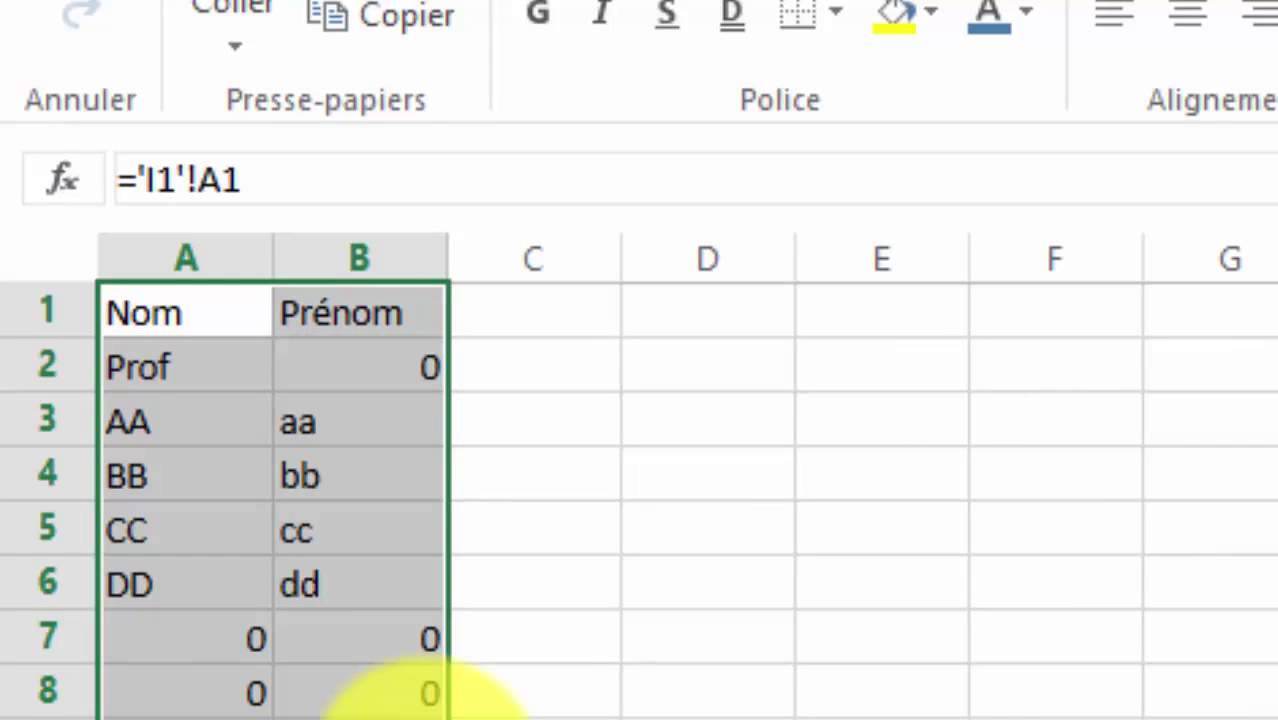
left_click(575, 705)
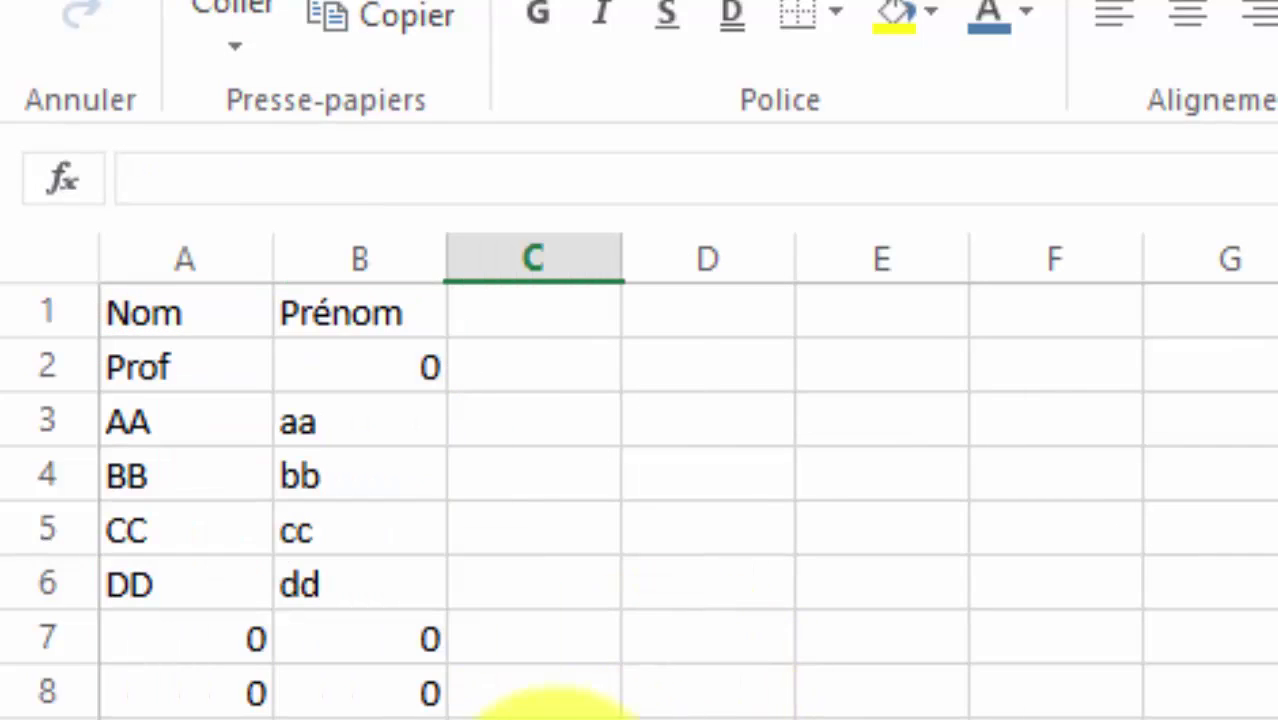
Enter ='I1'!F1 in C1 and fill it down, showing I1 then 15, 8, 10, 11, 9
left_click(548, 335)
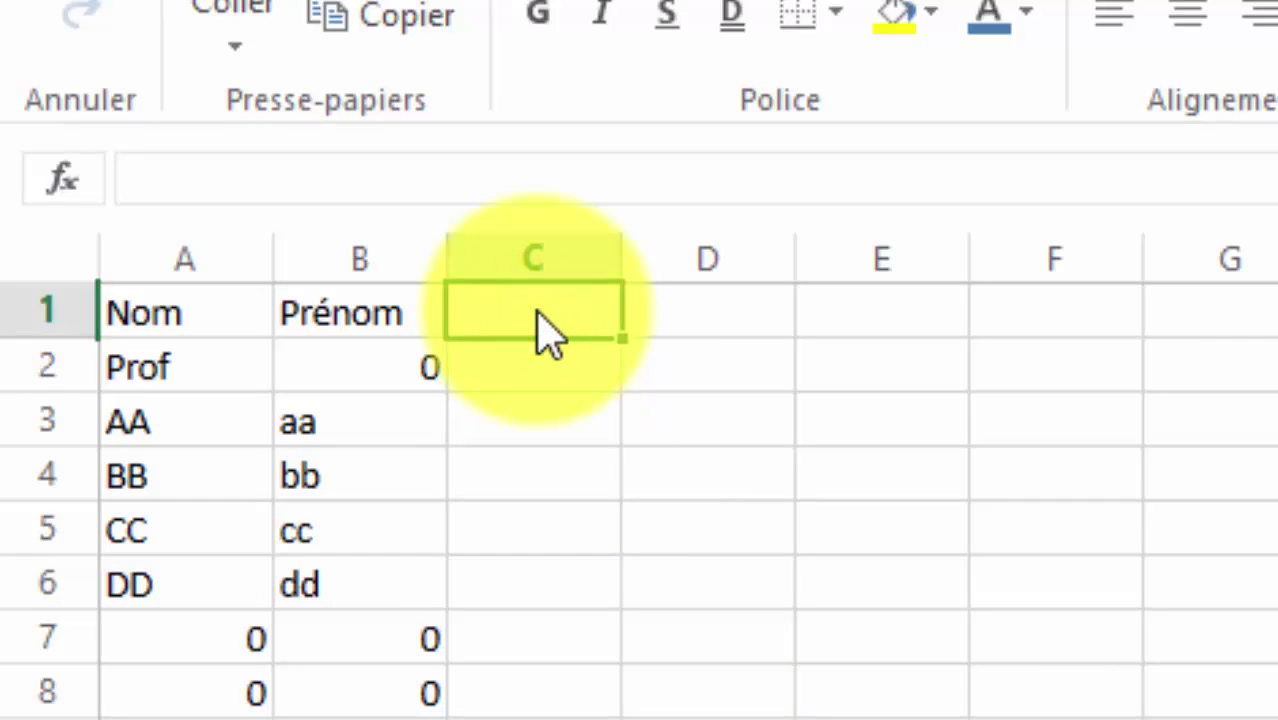
type("='")
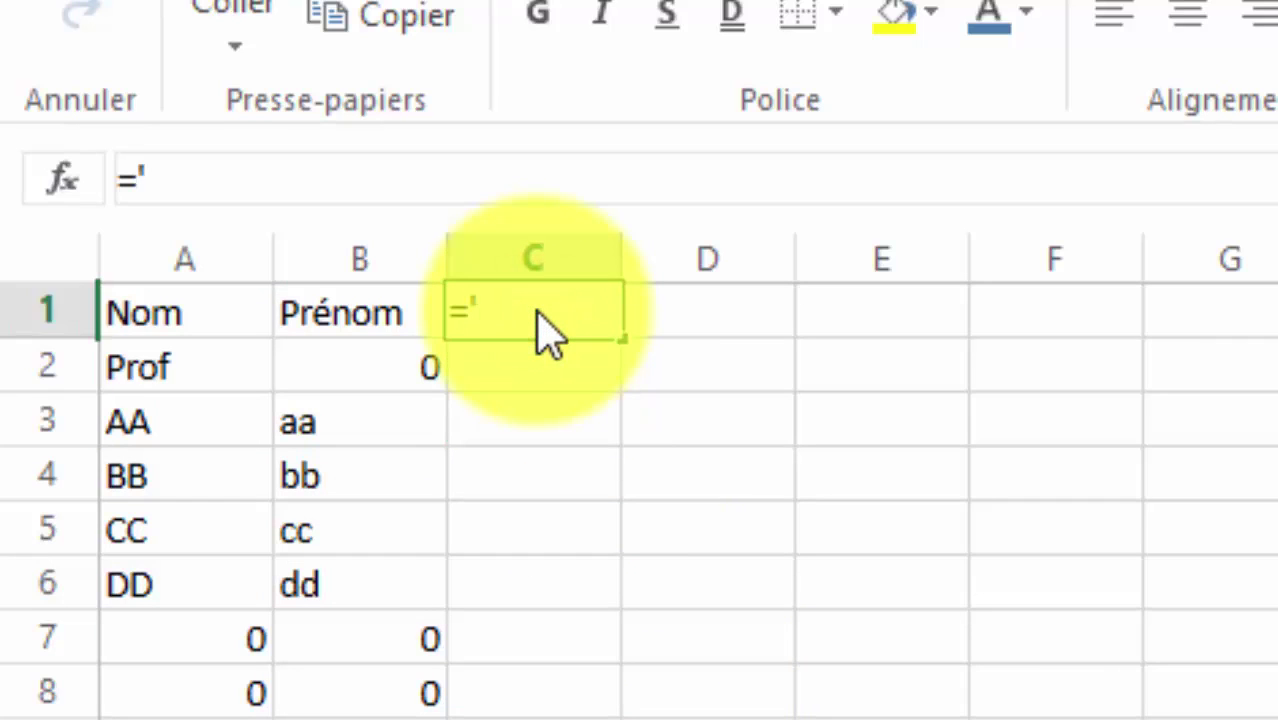
type("I1")
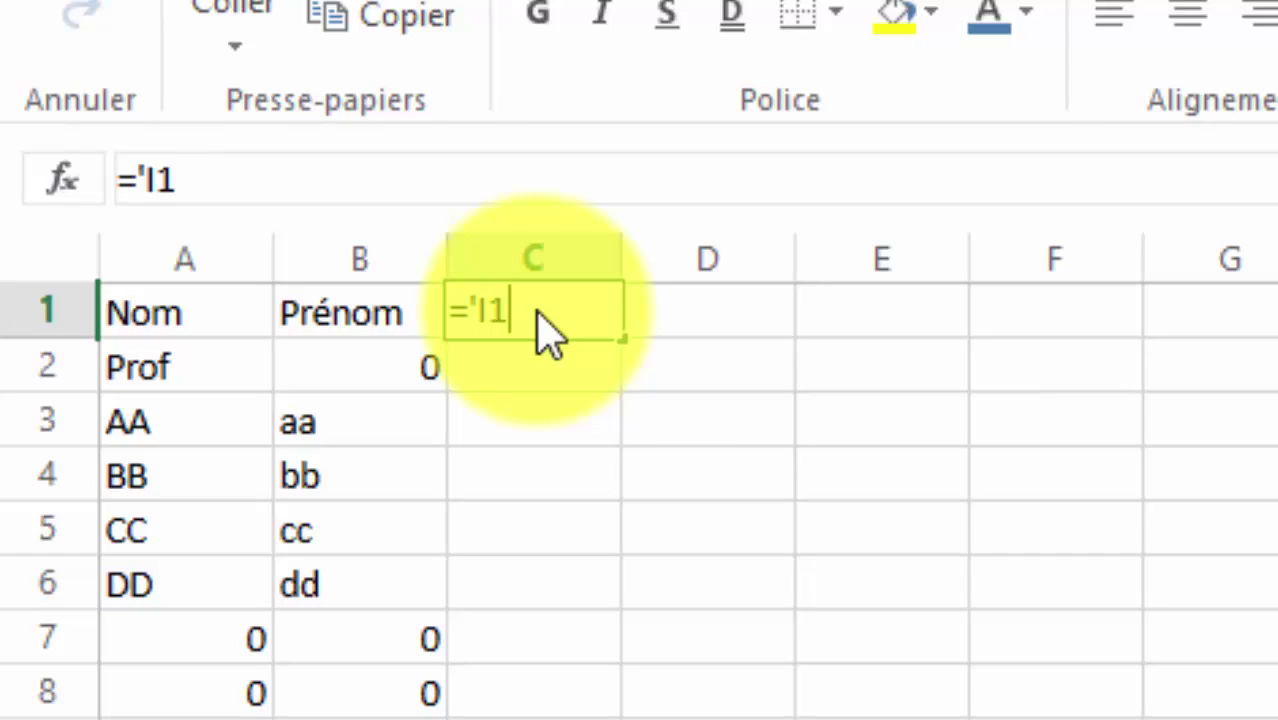
type("'")
type("!")
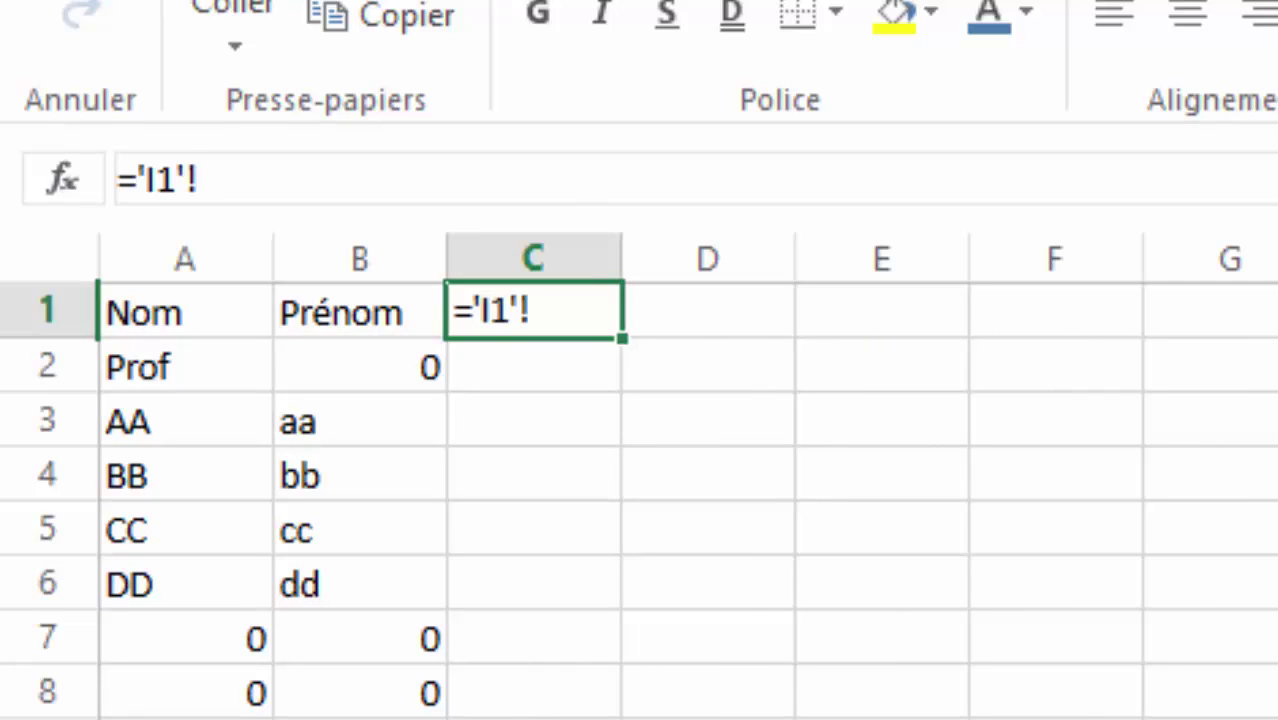
left_click(564, 310)
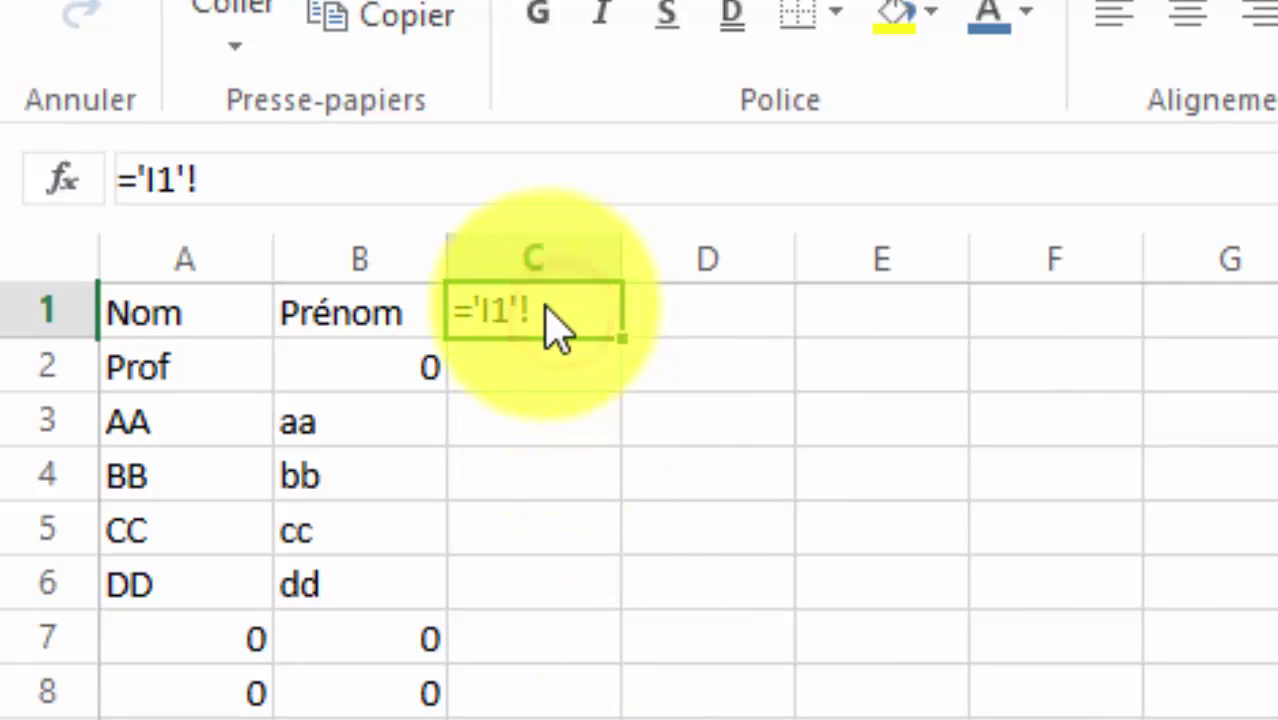
left_click(545, 310)
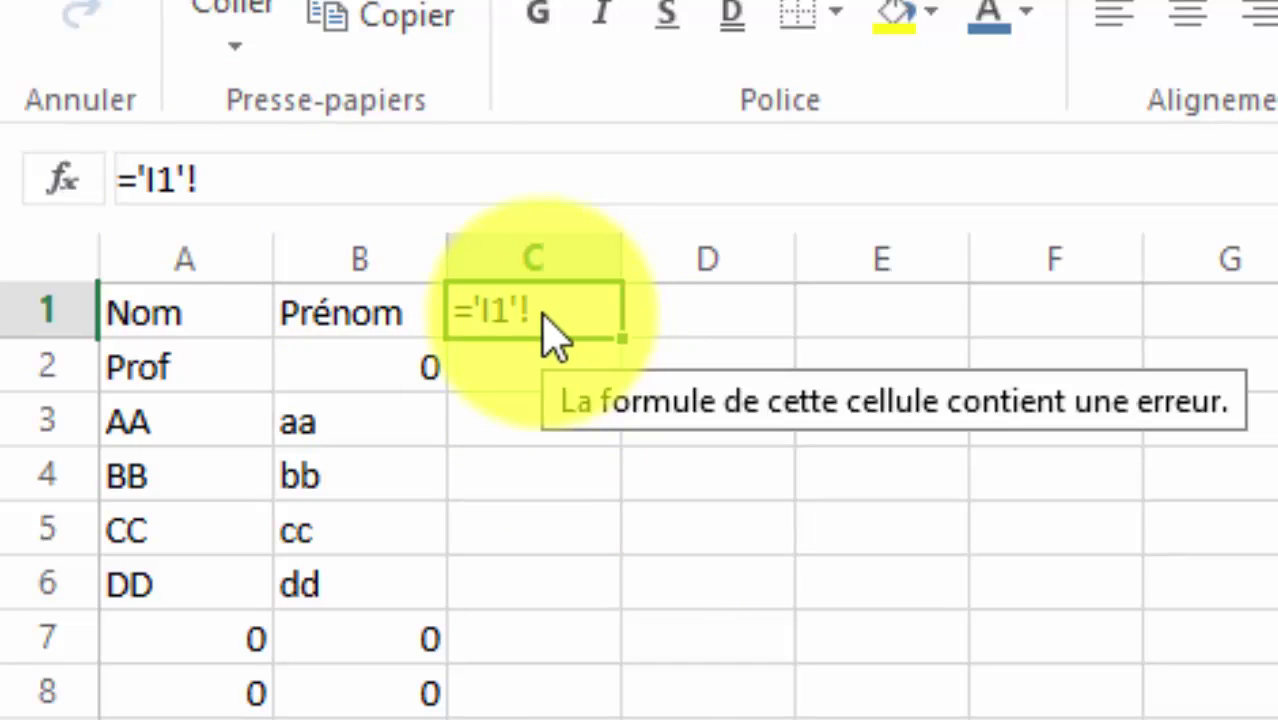
left_click(218, 178)
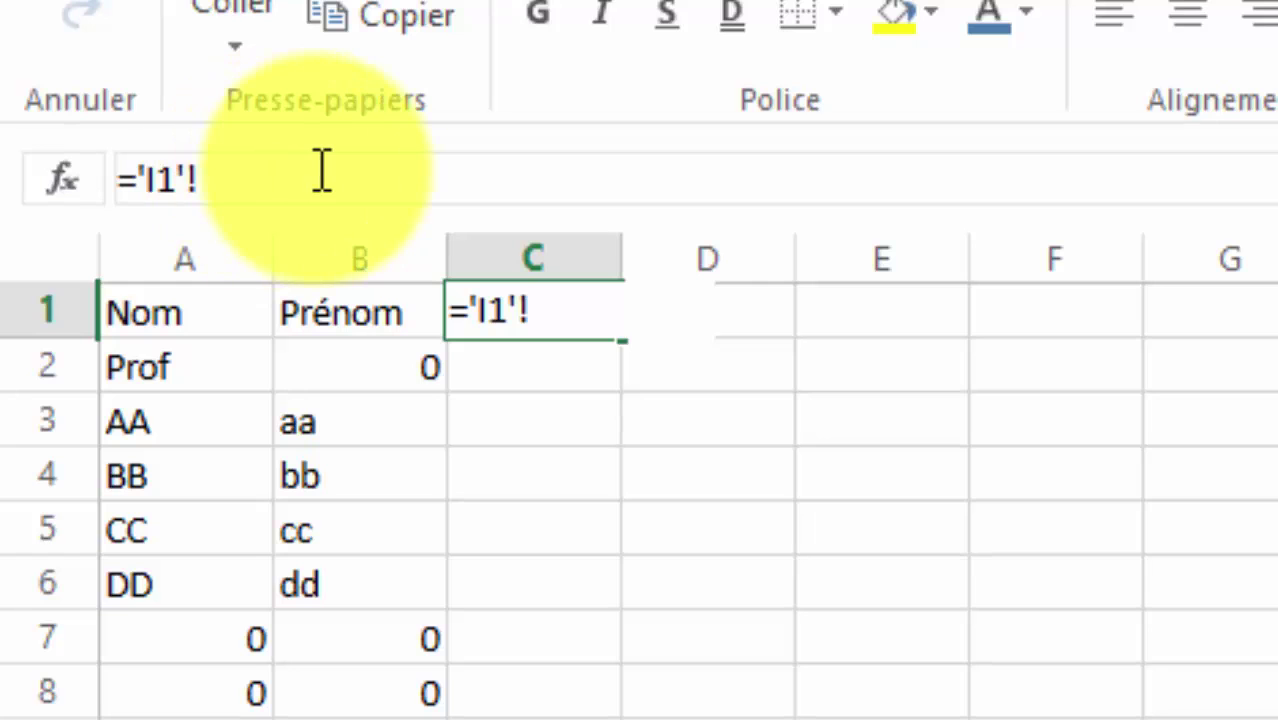
type("F1")
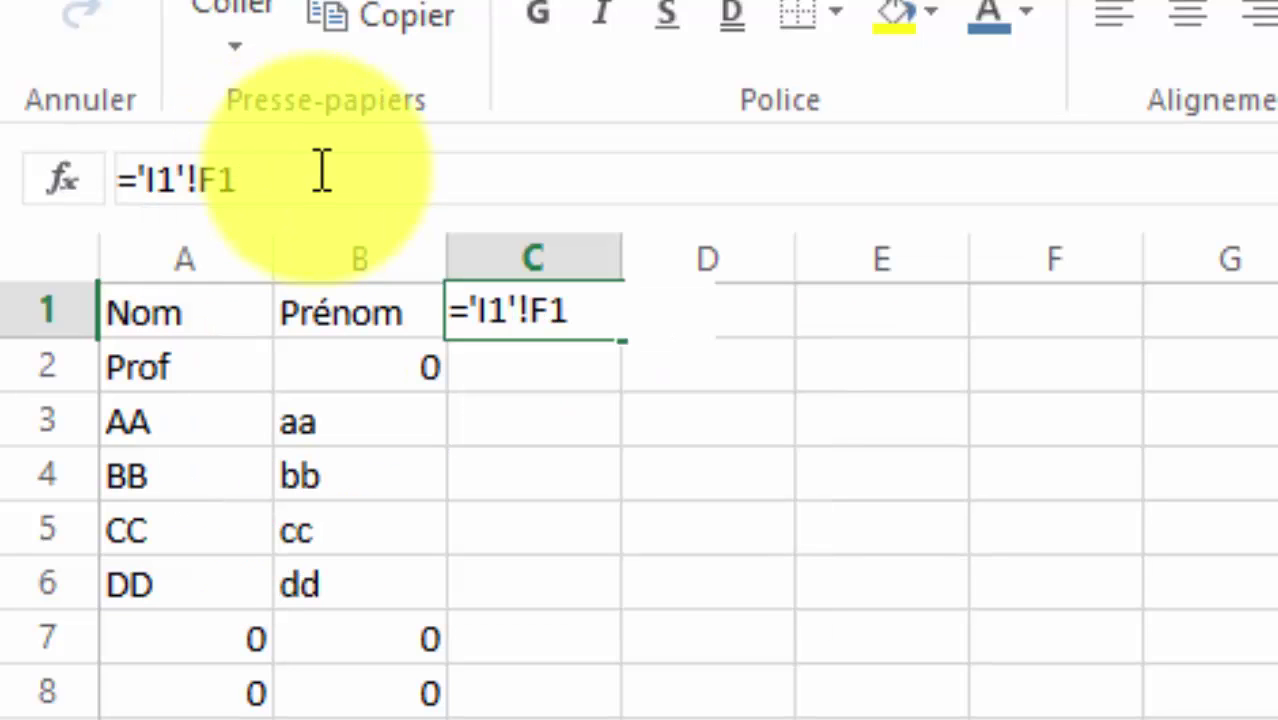
key("Return")
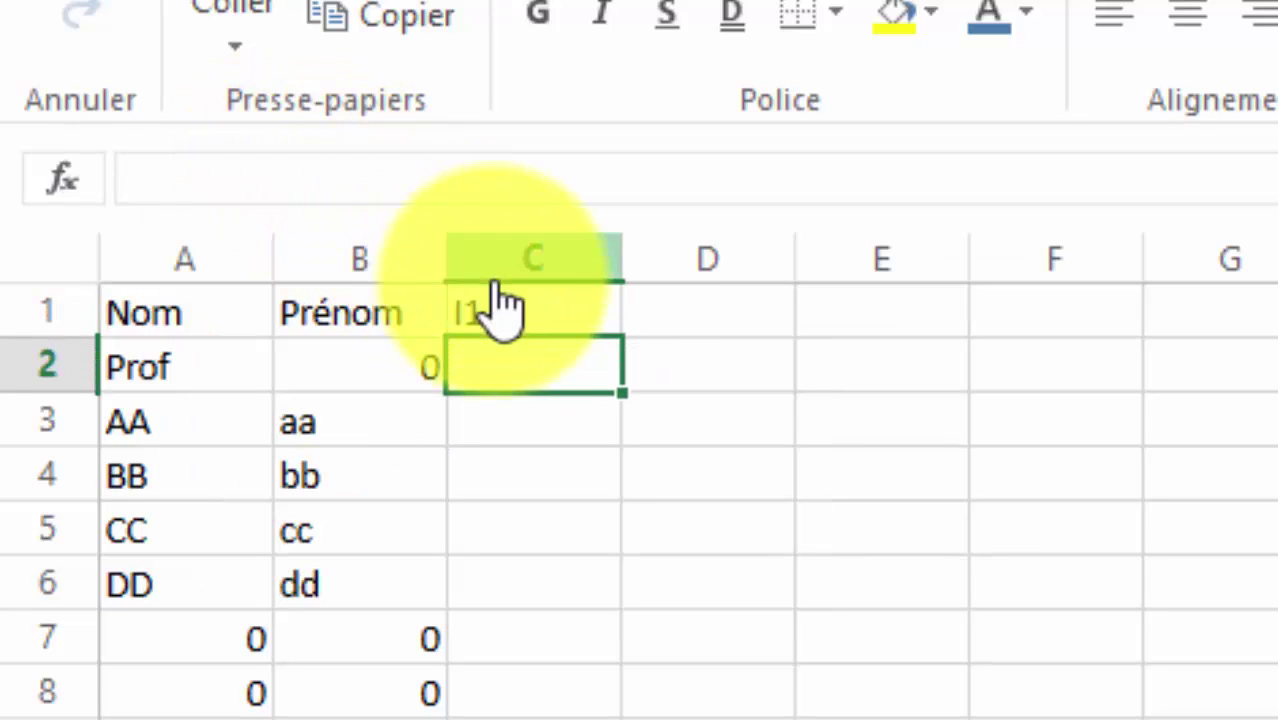
left_click(531, 314)
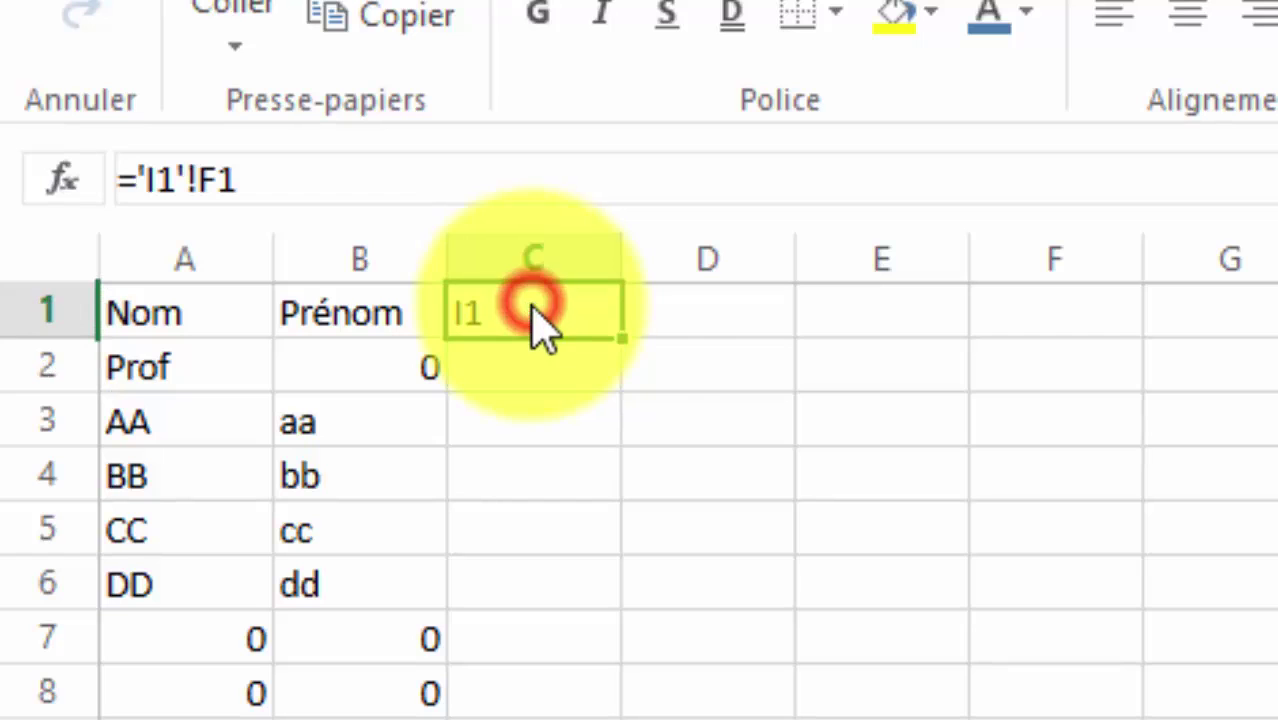
double_click(621, 338)
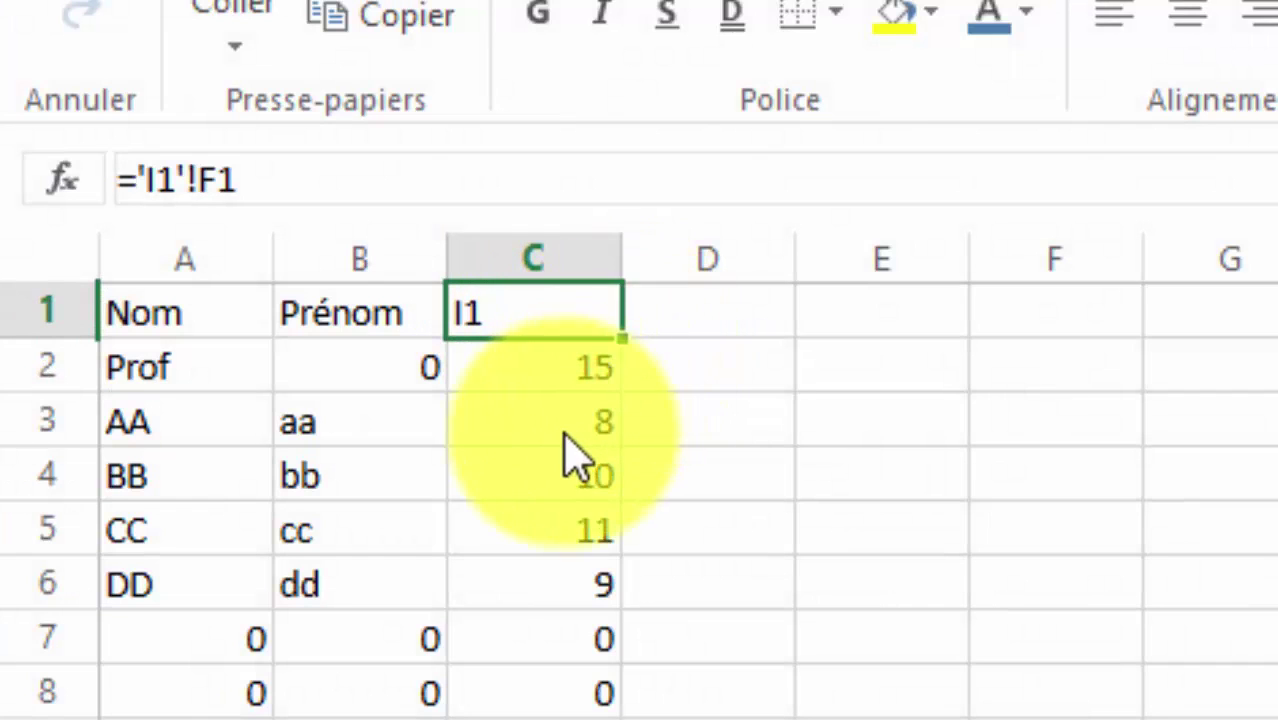
left_click(681, 318)
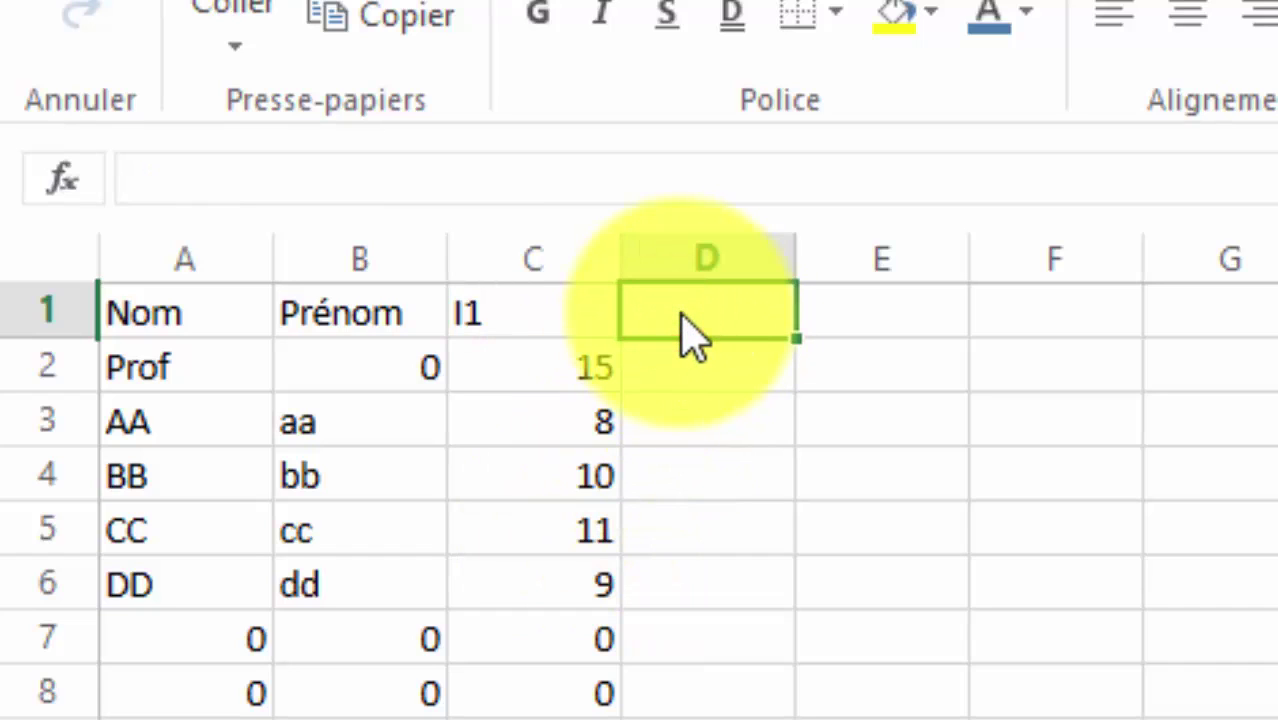
Enter ='I2'!E1 in D1 after checking sheet I2's columns
type("='i")
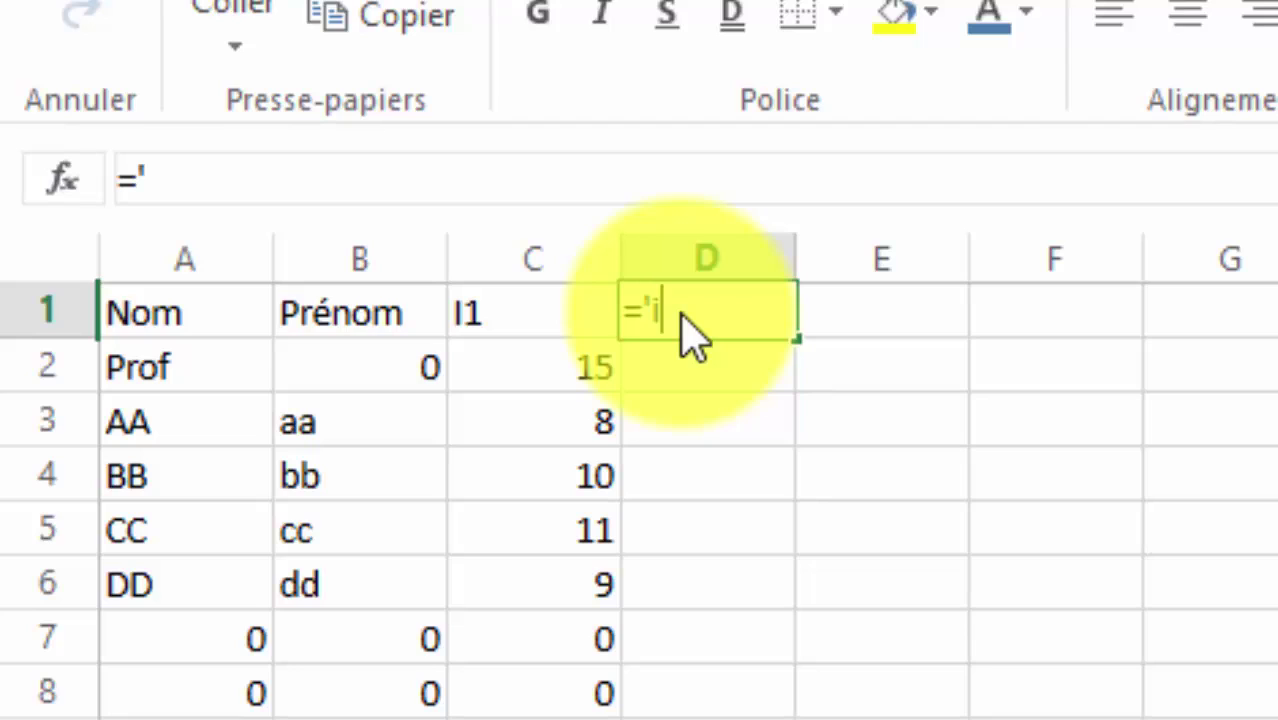
key("BackSpace")
type("I2")
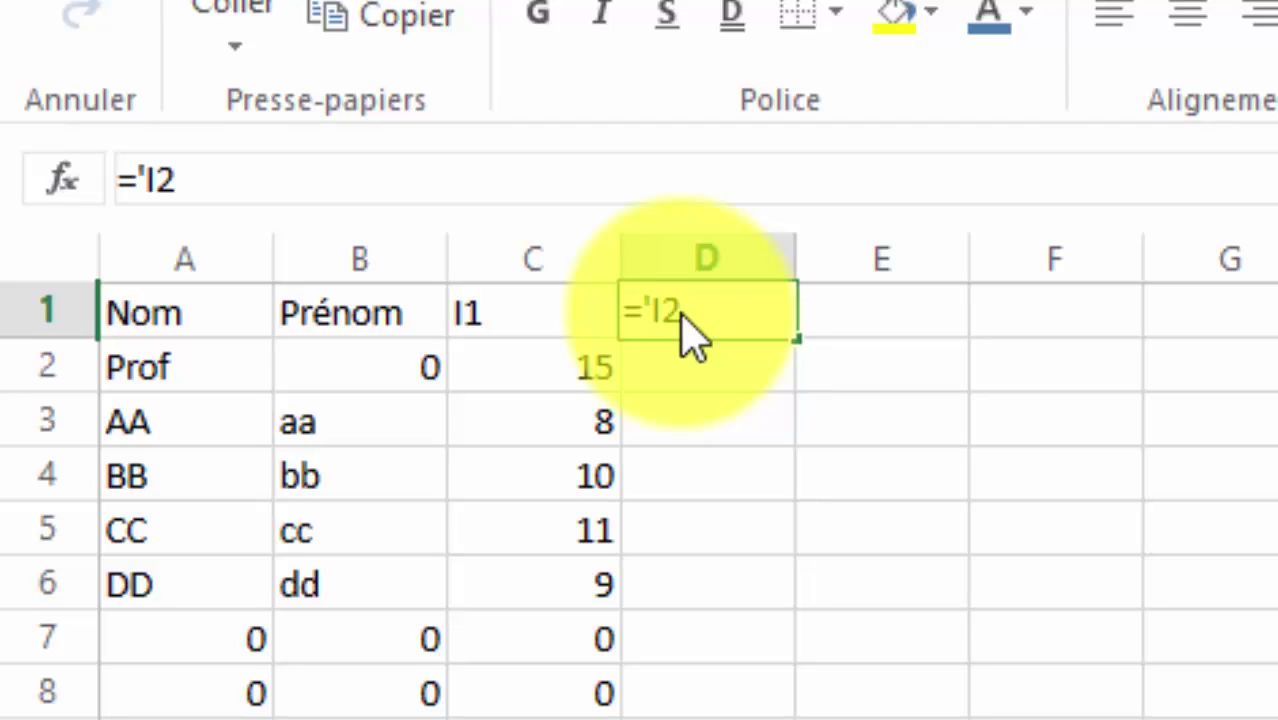
type("'!")
key("ctrl+Page_Down")
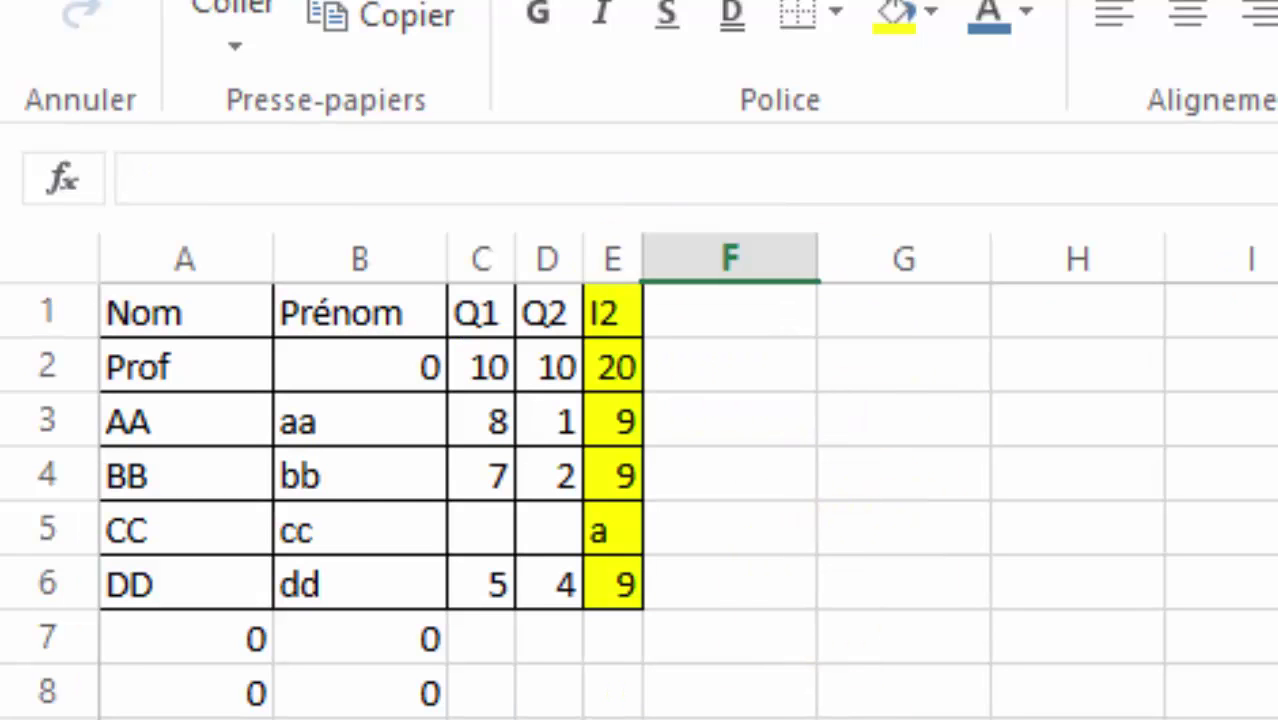
key("ctrl+Page_Up")
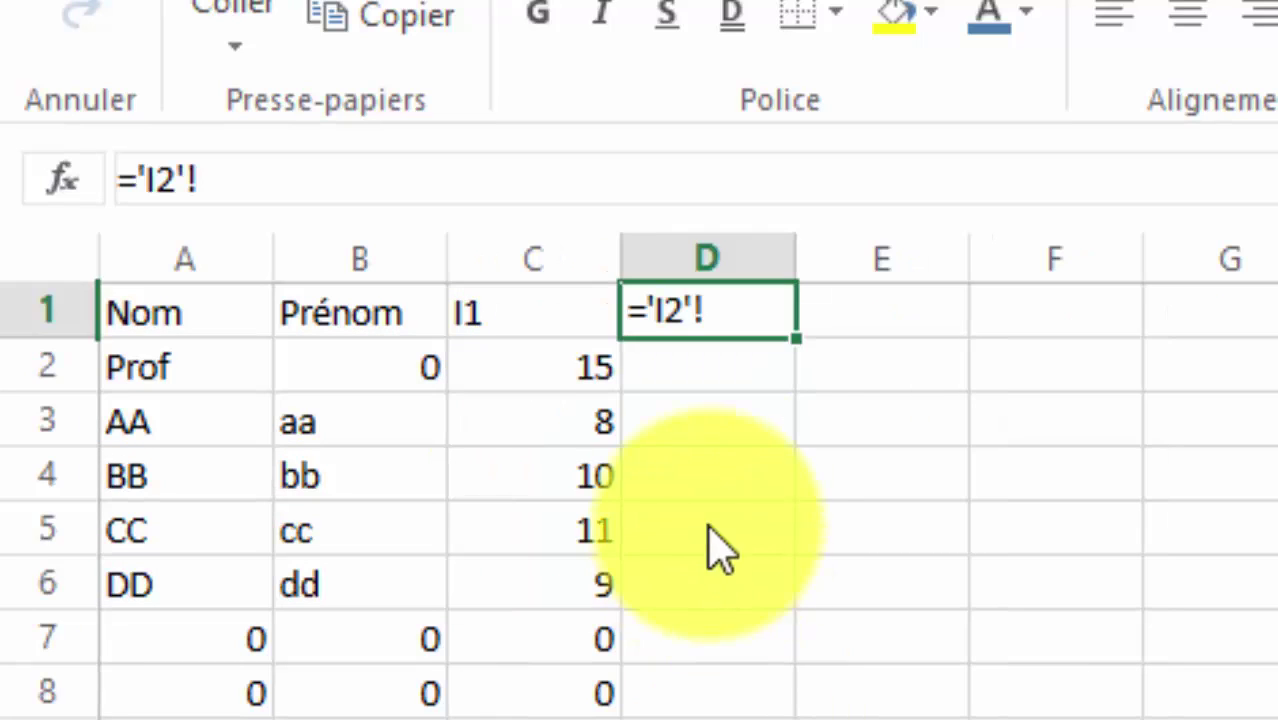
left_click(713, 315)
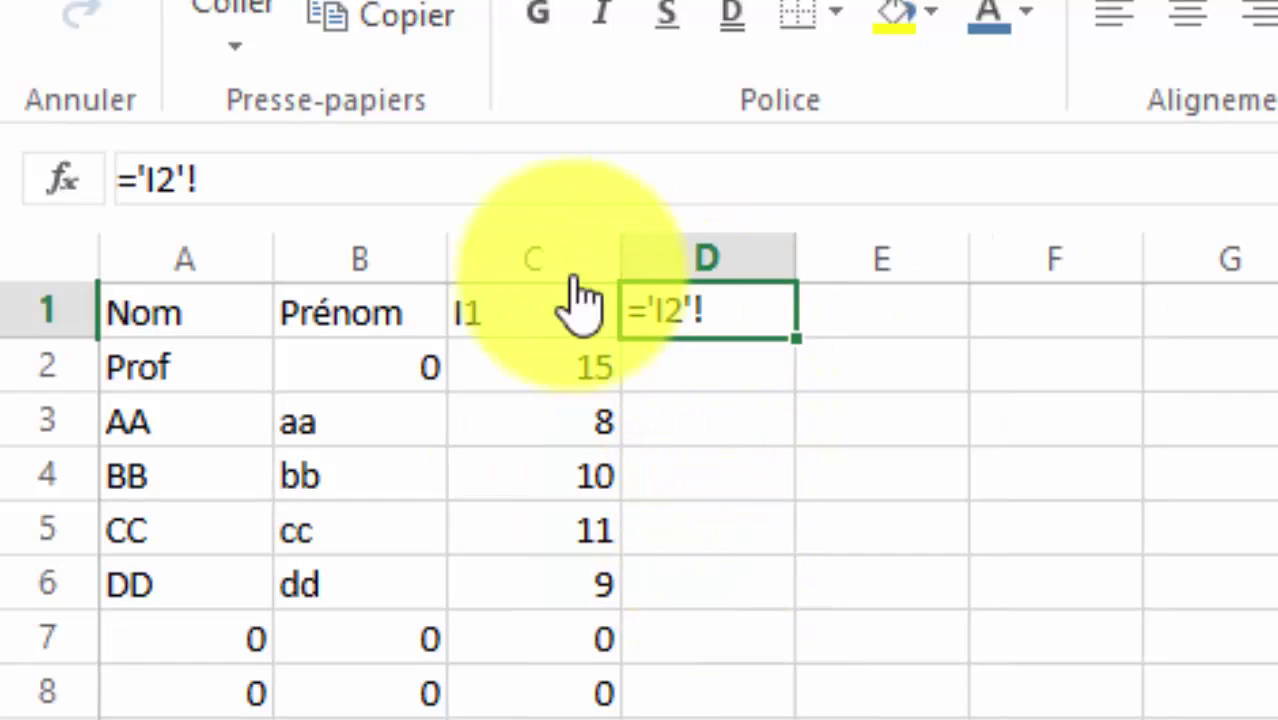
left_click(246, 185)
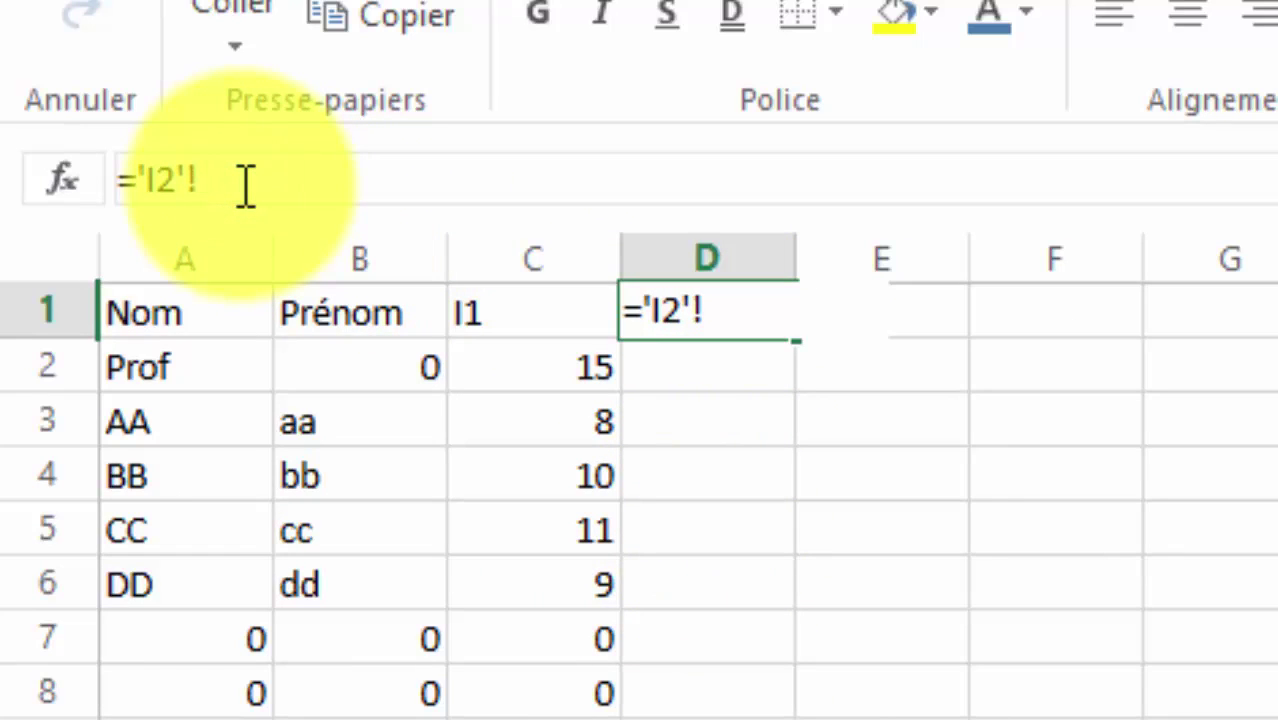
type("E1")
key("Return")
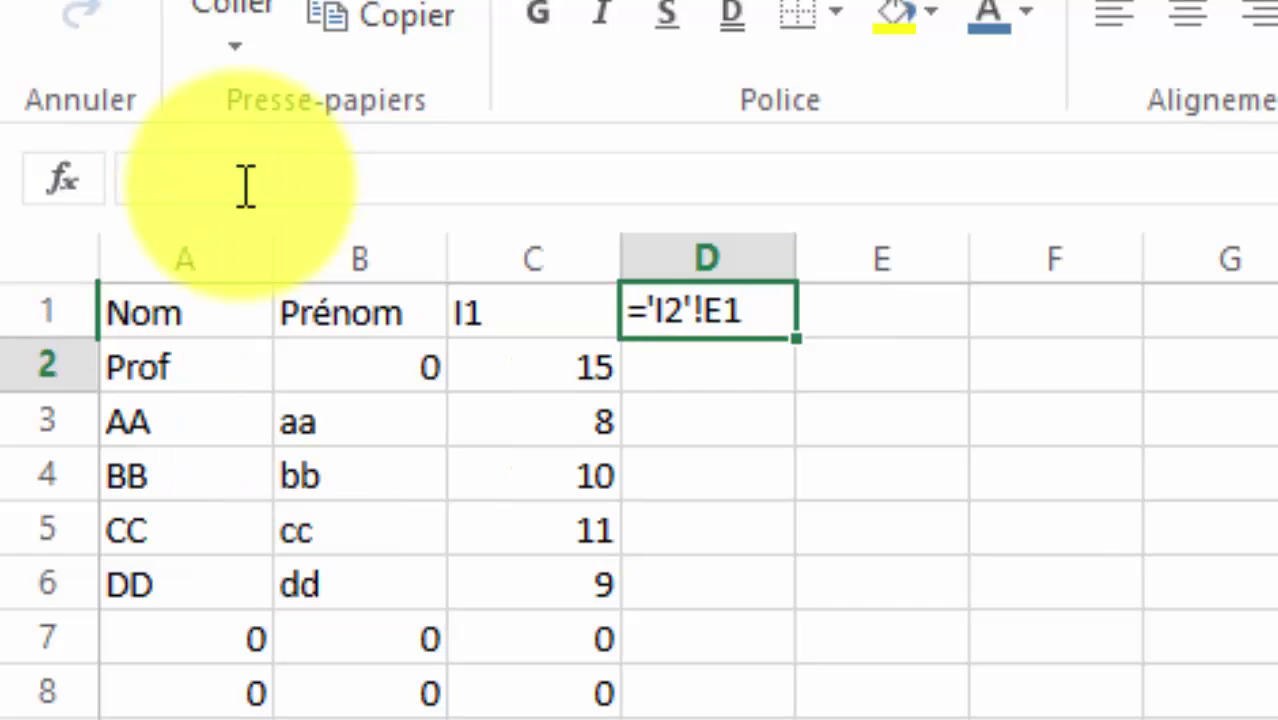
Fill D1's formula down to row 8, giving I2, 20, 9, 9, a and 9
left_click(695, 315)
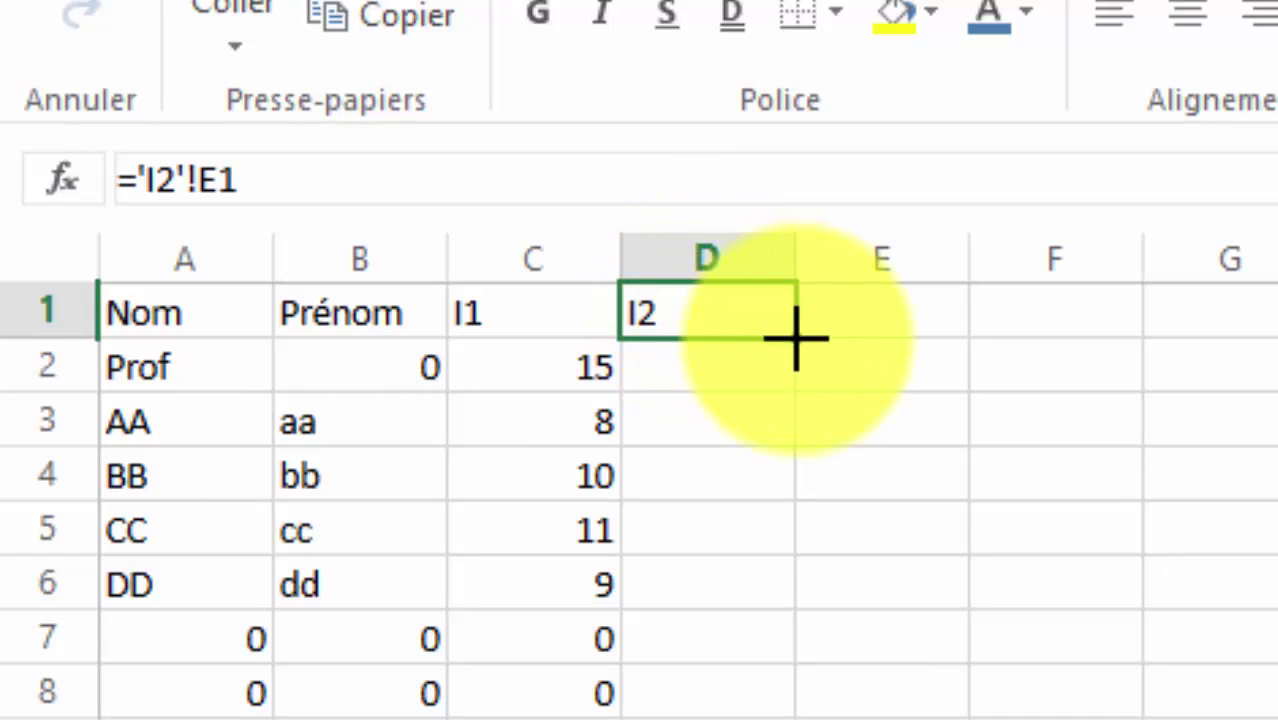
left_click_drag(796, 340, 741, 604)
mouse_move(738, 642)
left_mouse_down()
mouse_move(725, 712)
mouse_move(730, 700)
left_mouse_up()
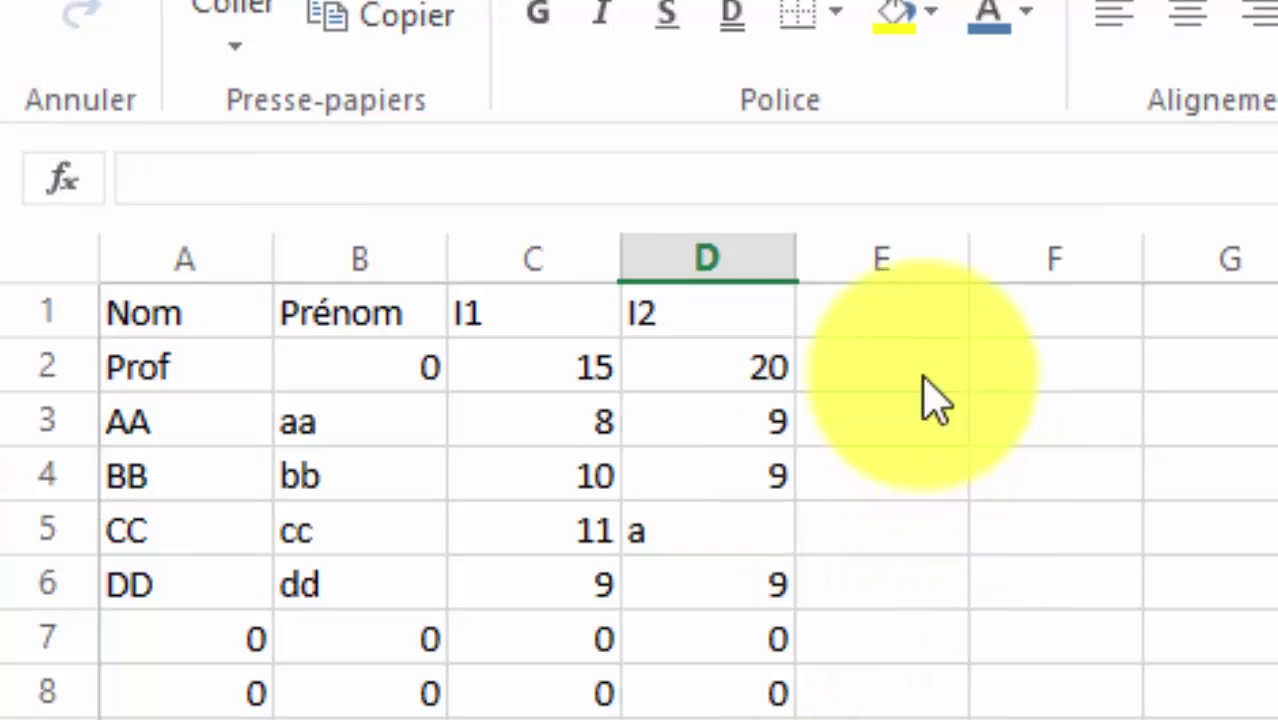
left_click(882, 320)
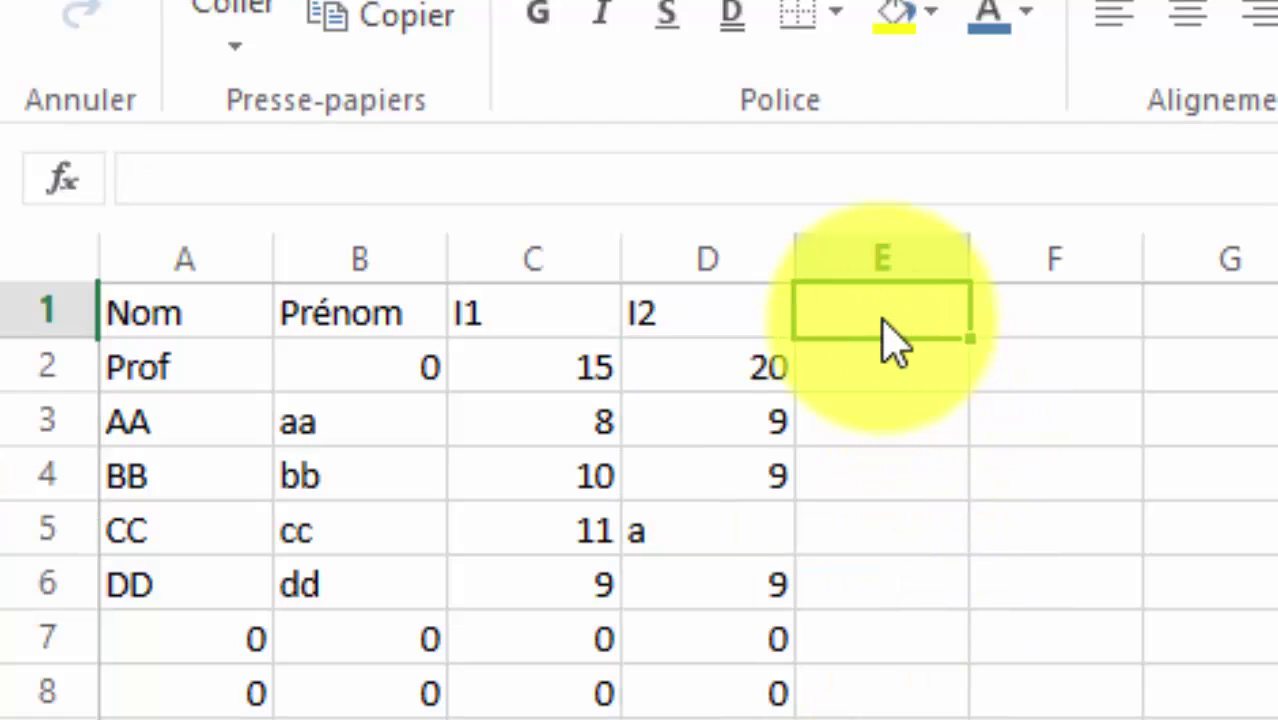
Link E1 to sheet I3 with the formula ='I3'!G1
type("='")
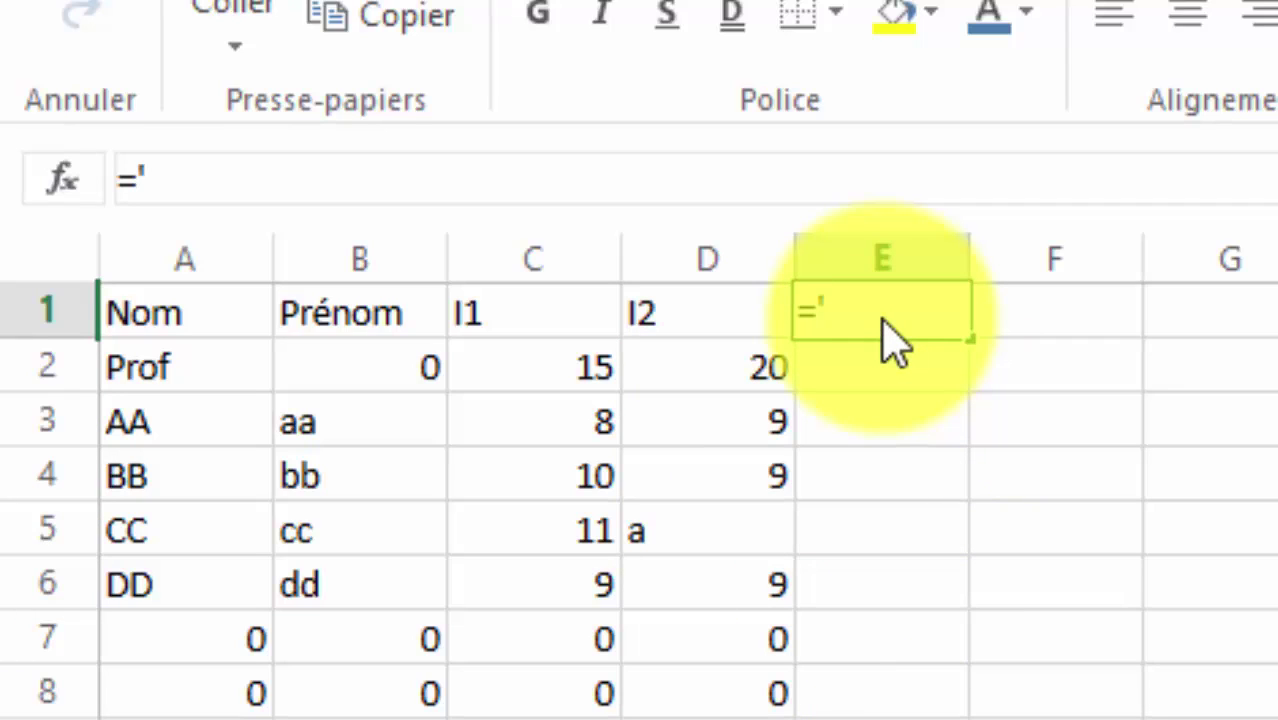
type("I3")
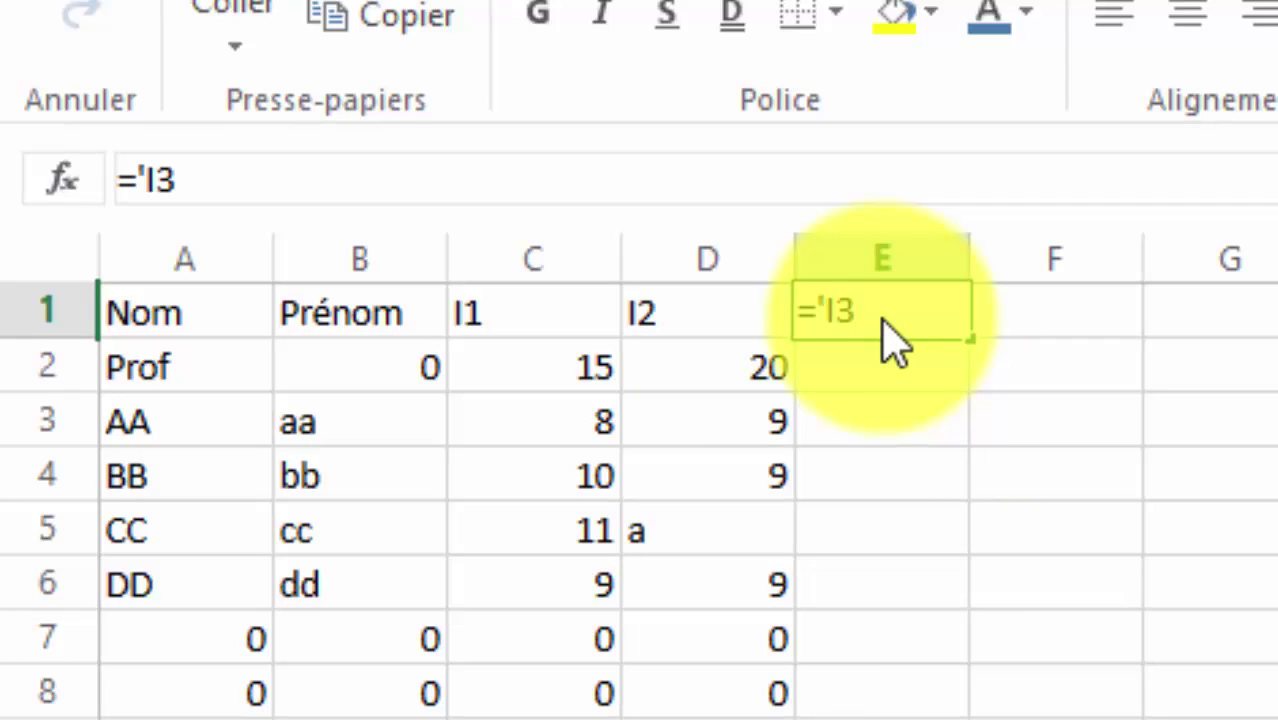
type("'")
type("!")
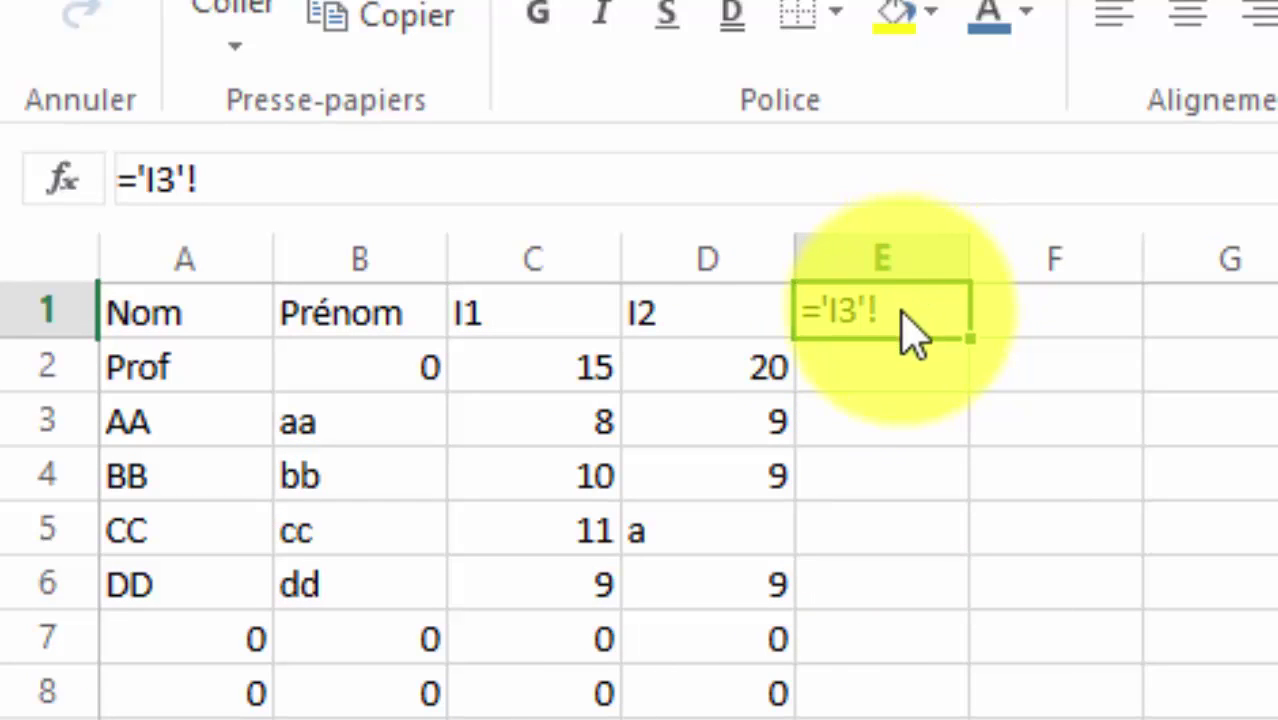
left_click(893, 310)
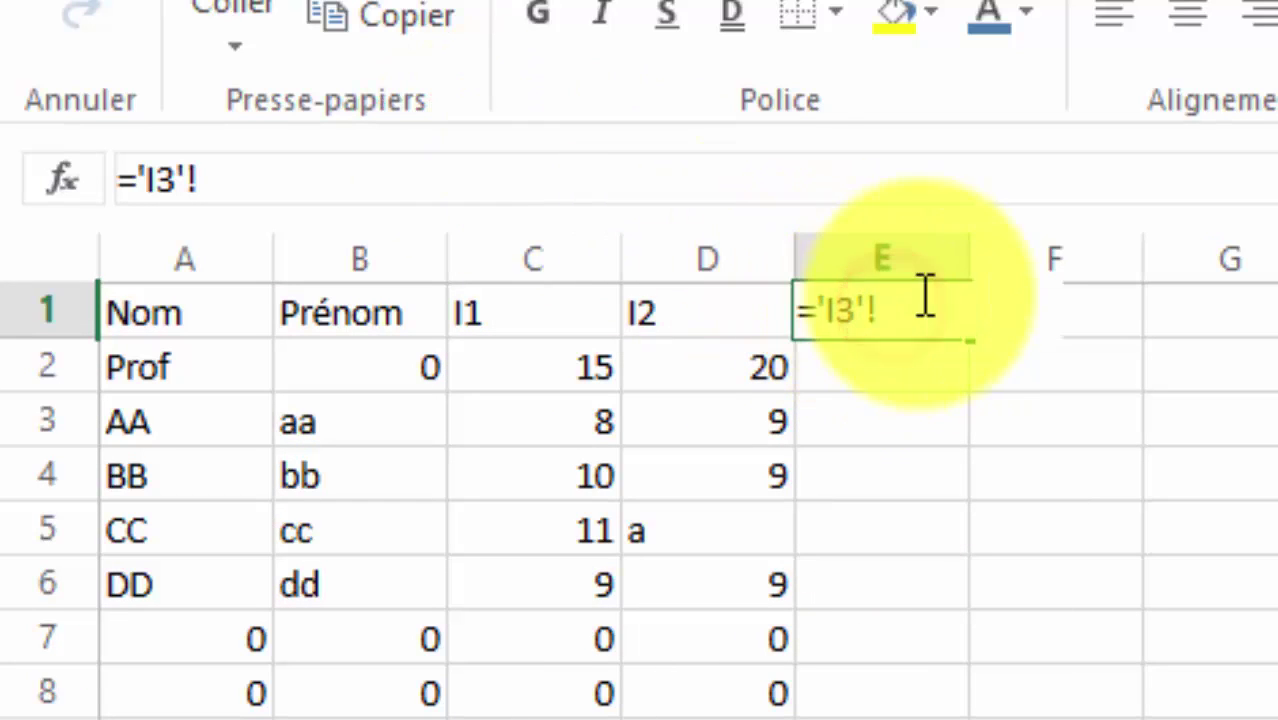
type("G1")
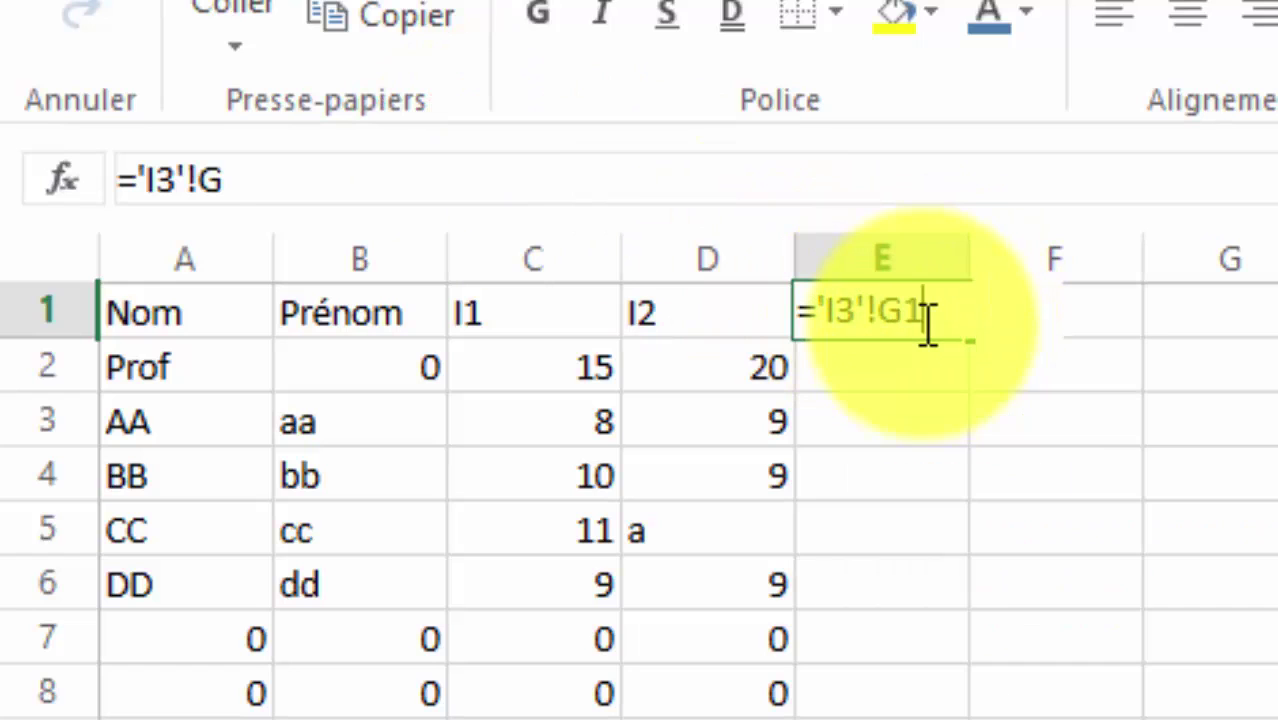
key("Return")
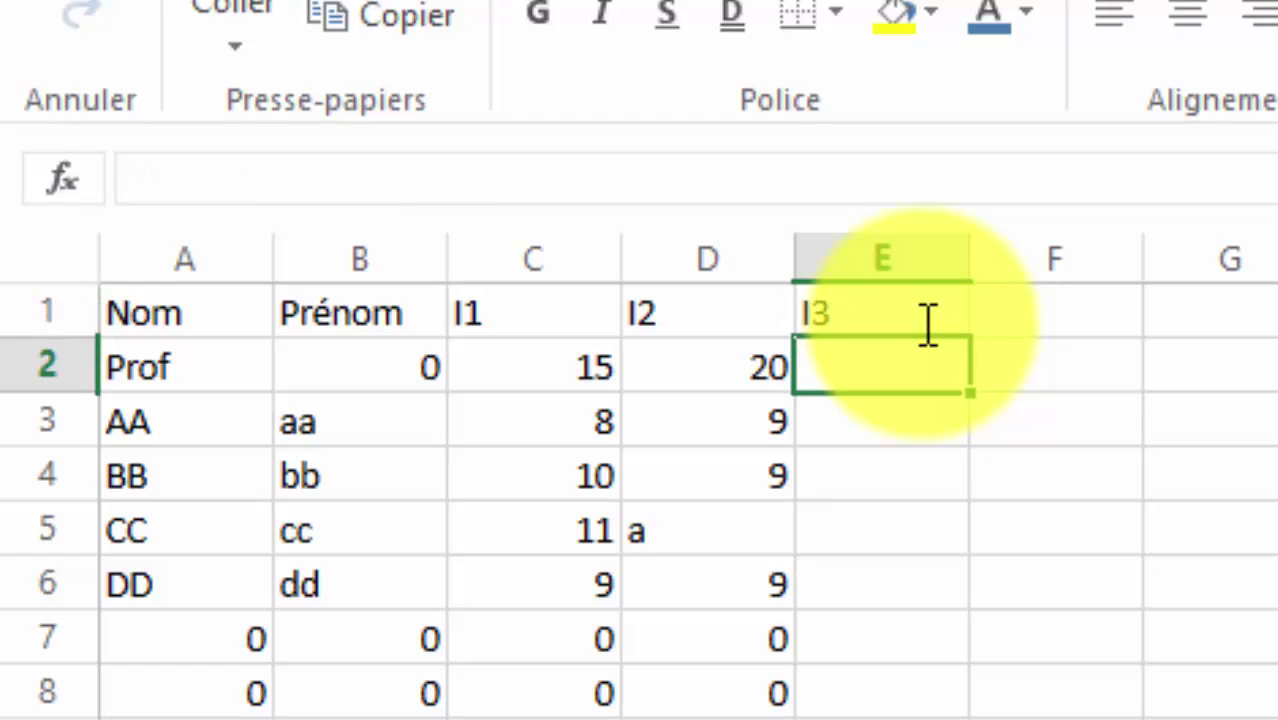
Fill the E1 link down column E to row 8
left_click(928, 322)
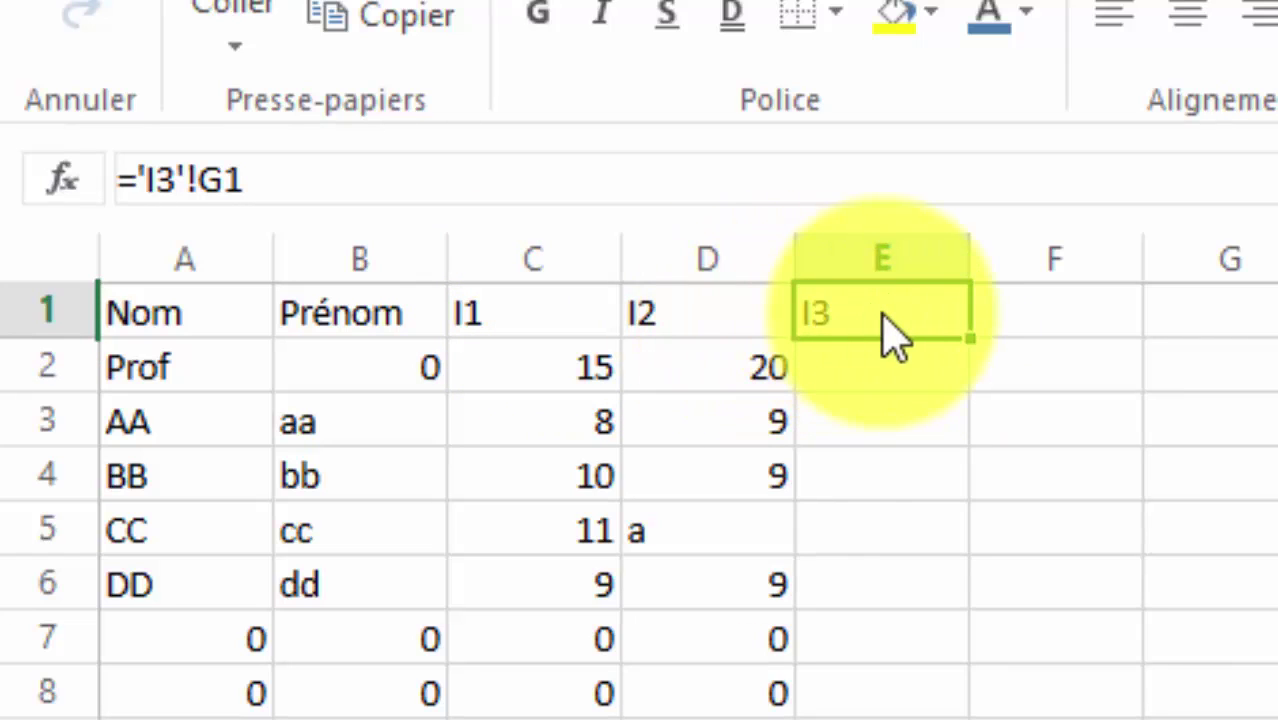
left_click(969, 345)
left_click_drag(969, 345, 958, 712)
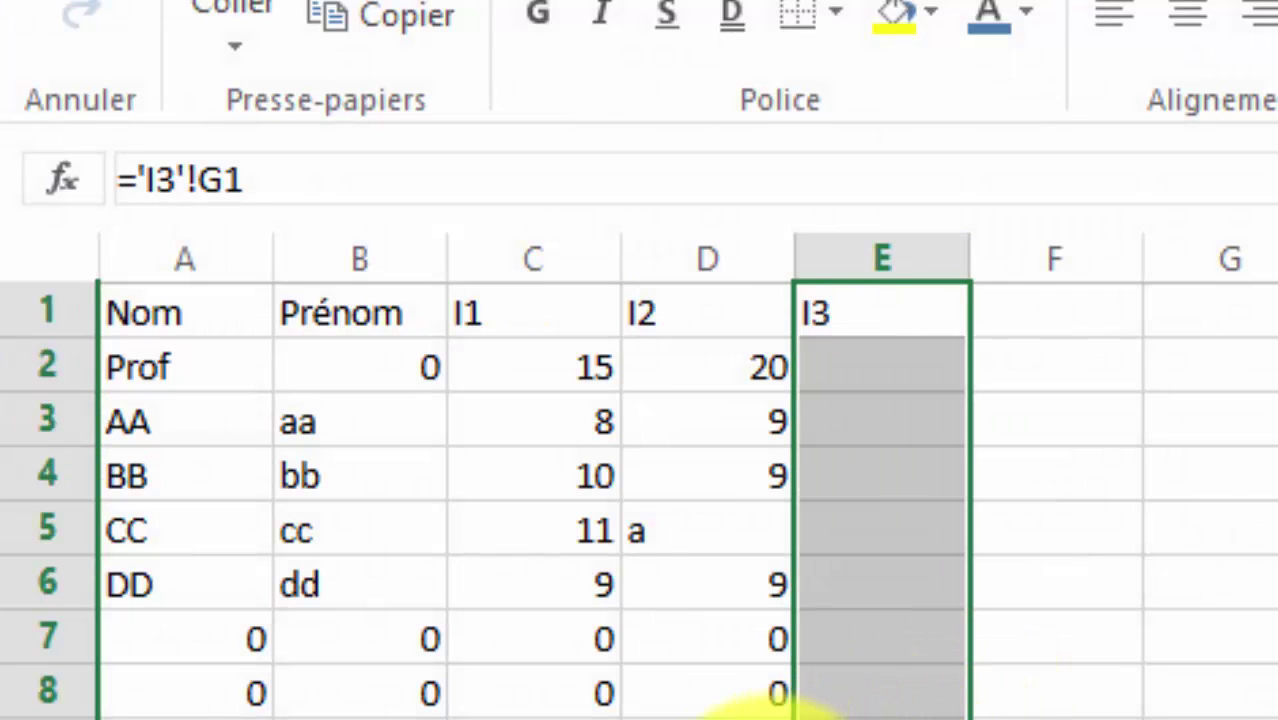
left_click(715, 714)
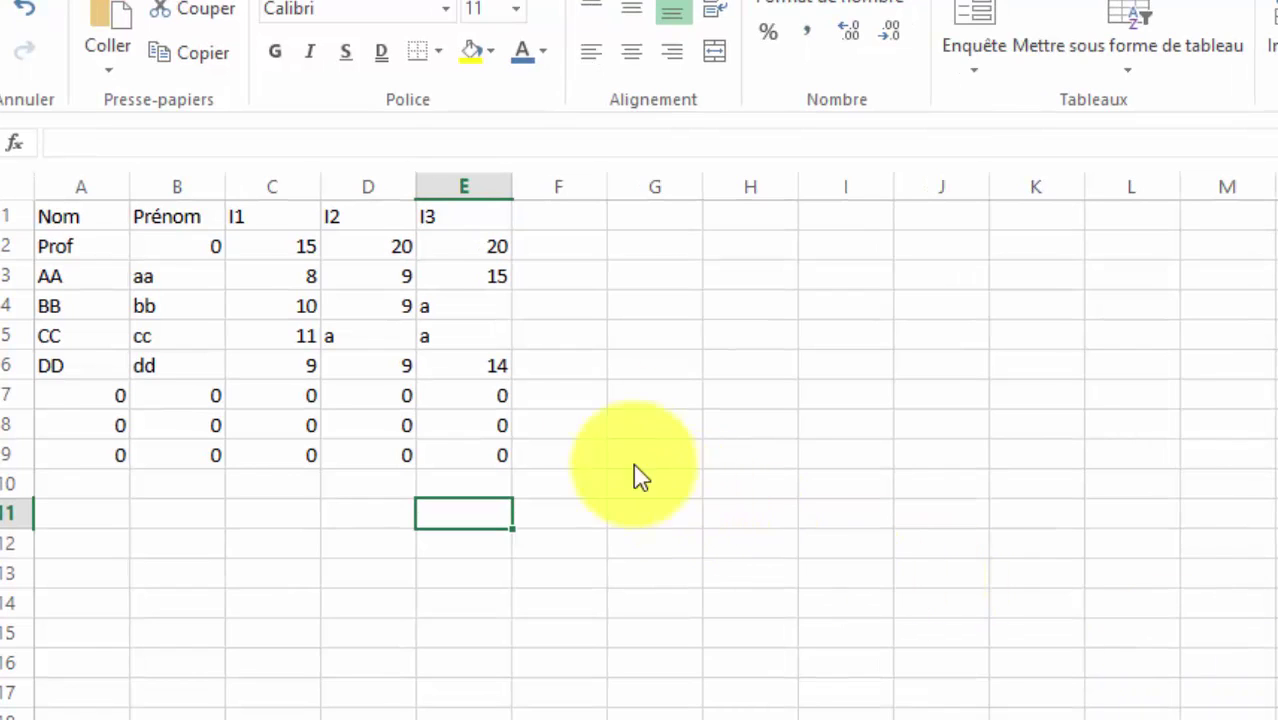
Enter the heading MOY in cell I1
left_click(849, 223)
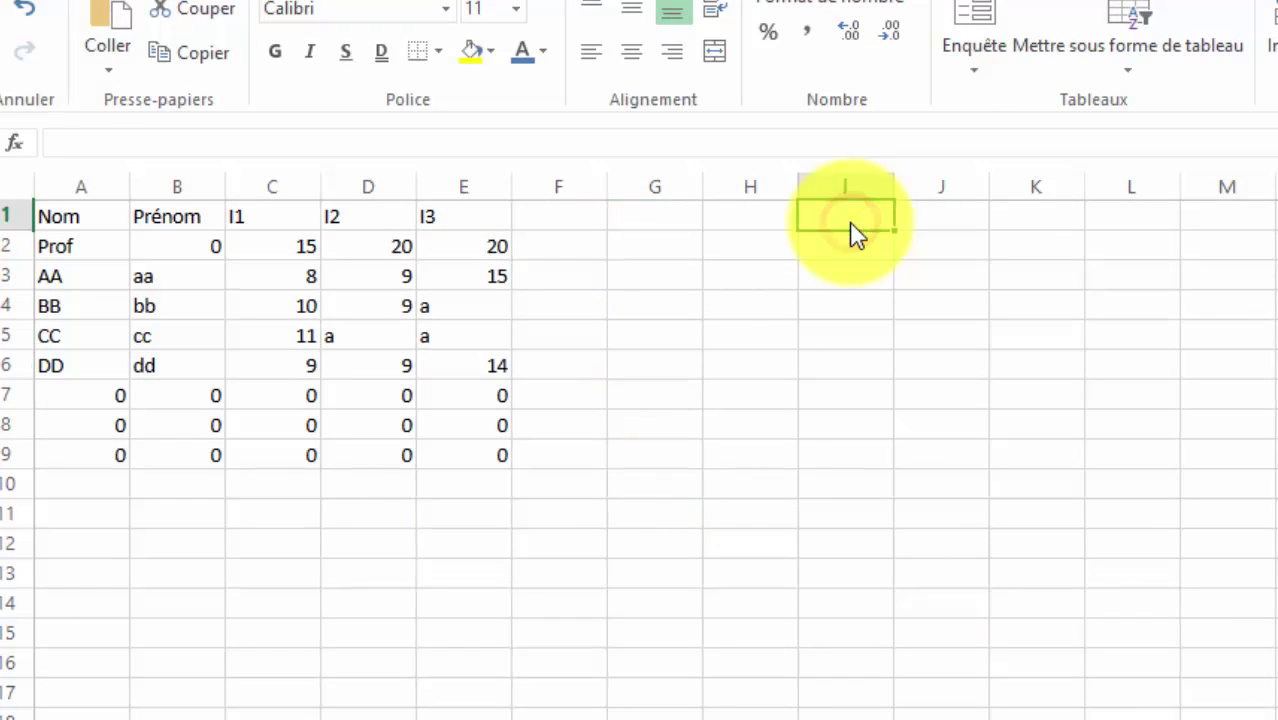
type("MOY")
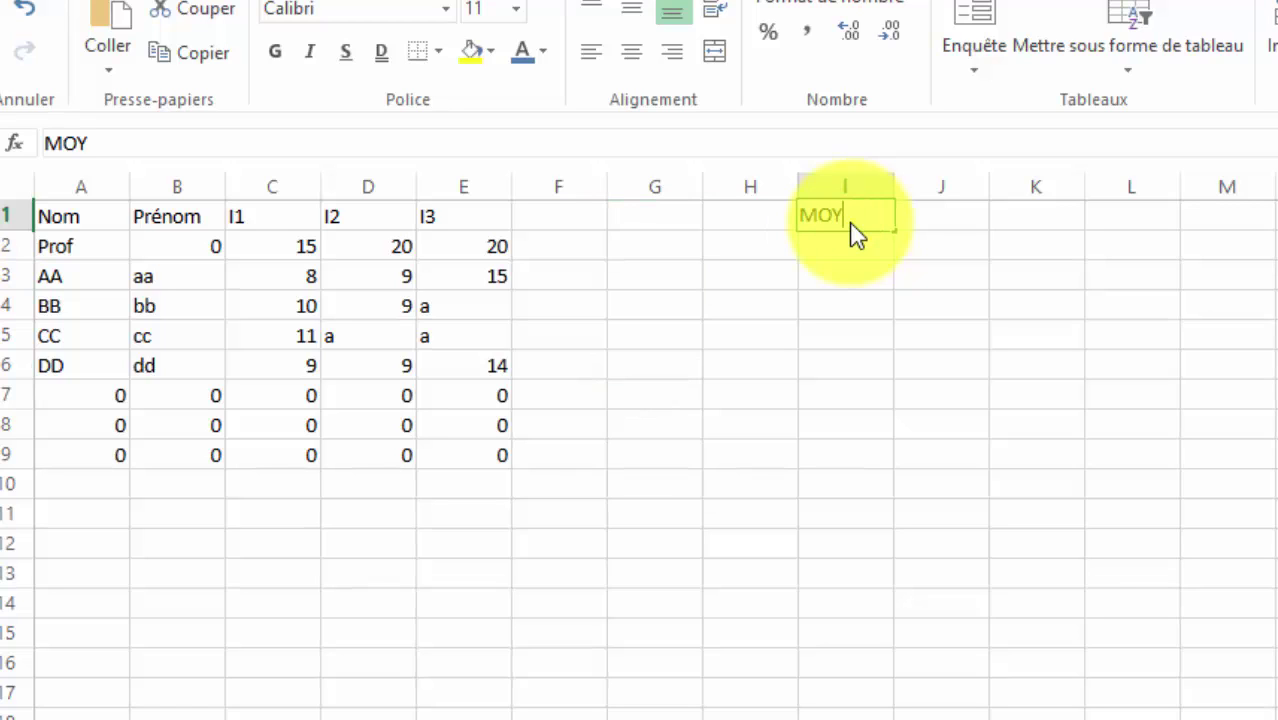
key("Return")
key("Left")
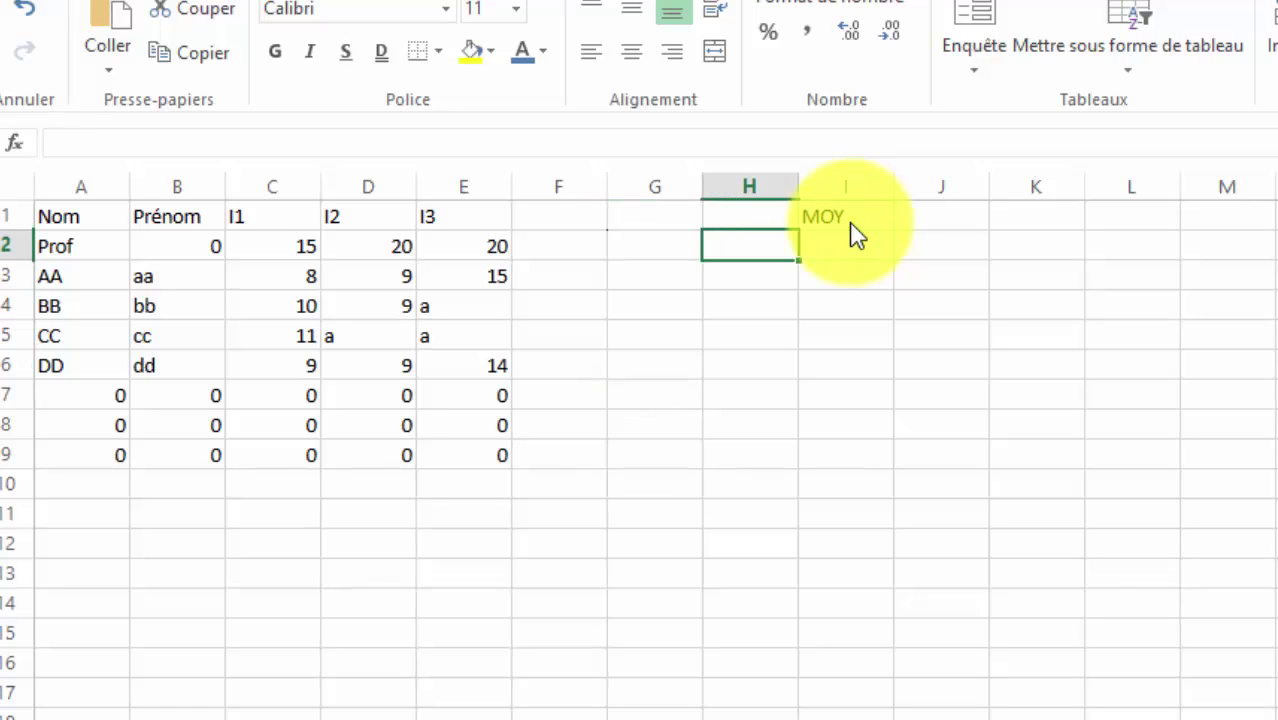
key("Left")
key("Left")
key("Left")
key("Left")
key("Left")
key("Right")
key("Left")
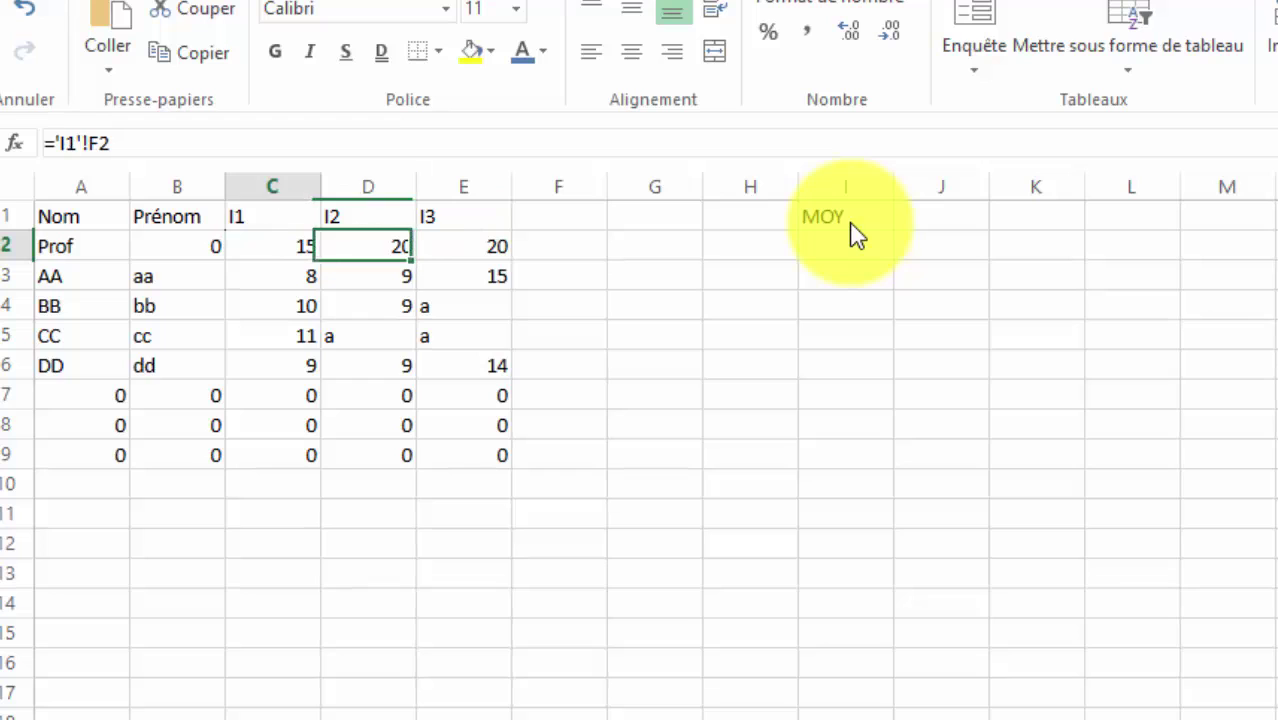
key("Right")
key("Right")
key("Right")
key("Right")
key("Right")
key("Right")
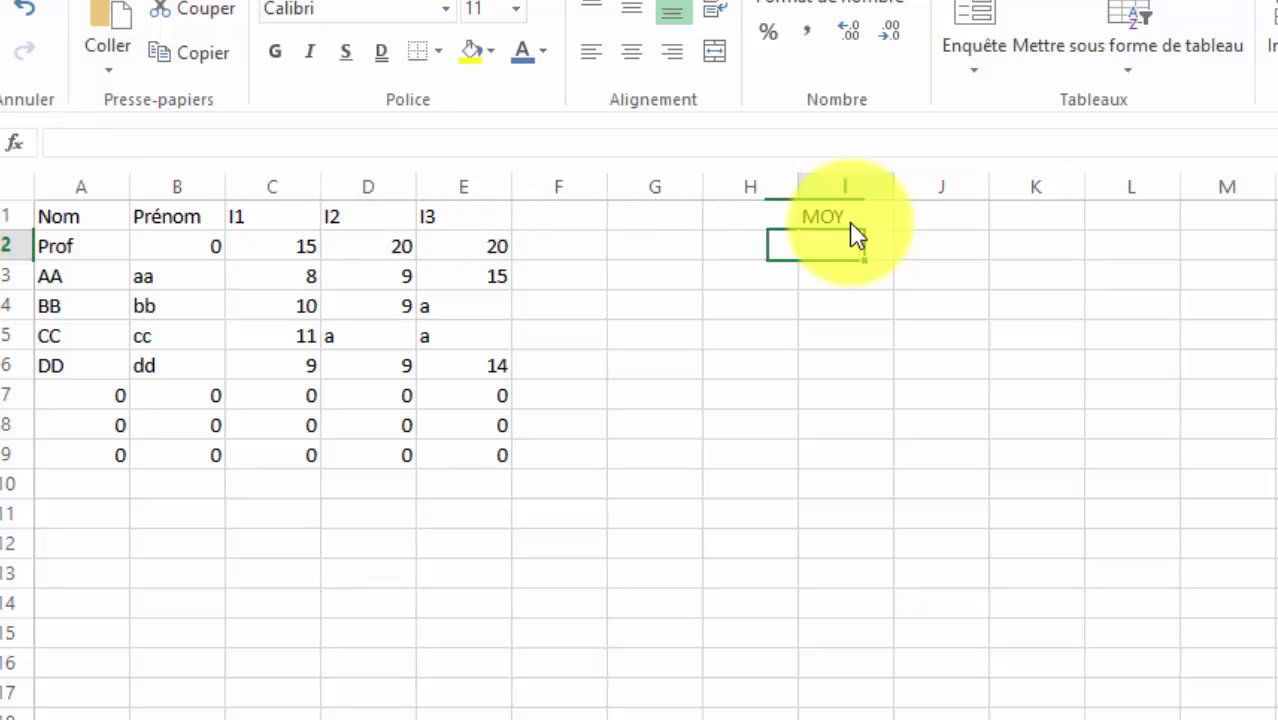
Average C2:E2 in I2 with MOYENNE and fill it down to I8
type("=")
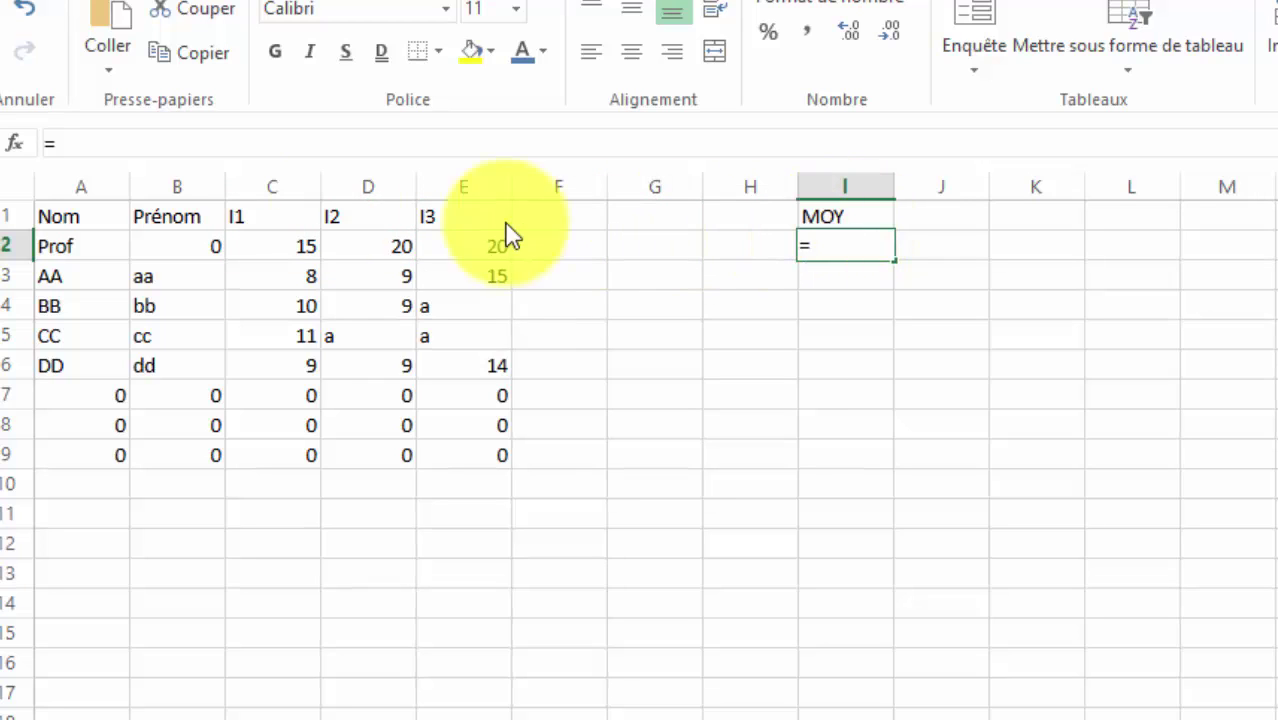
left_click(15, 143)
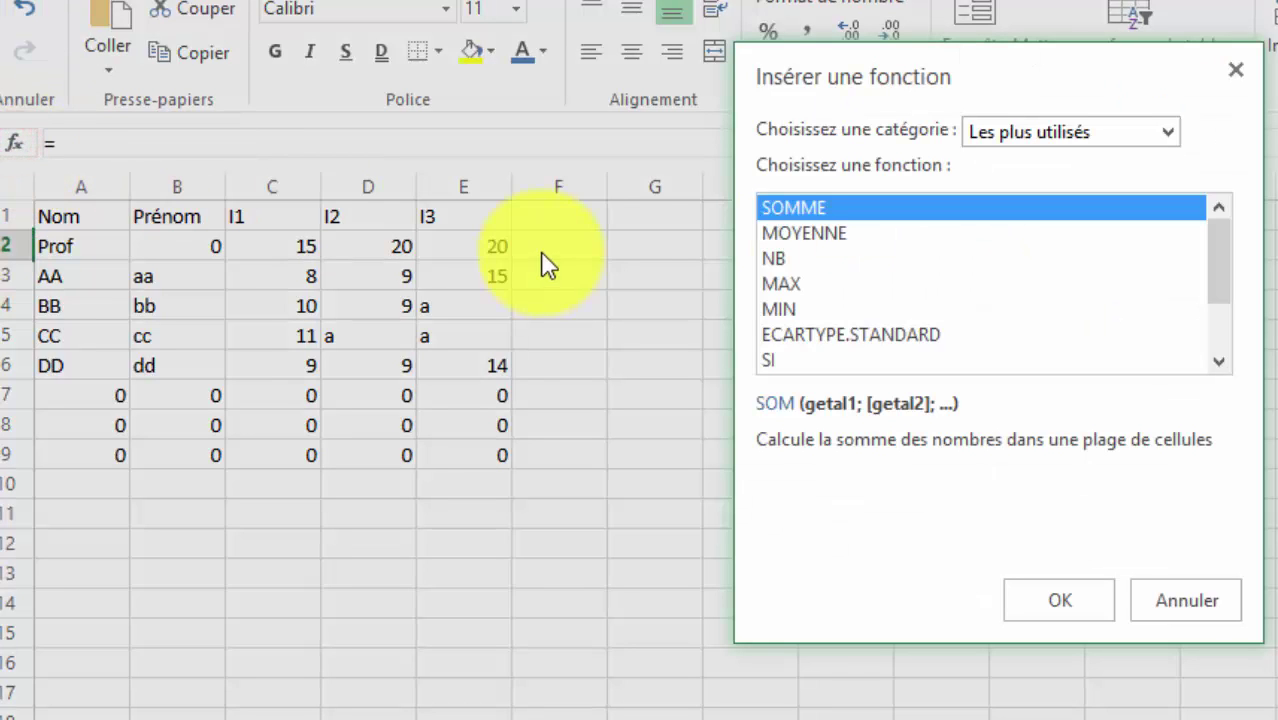
left_click(789, 236)
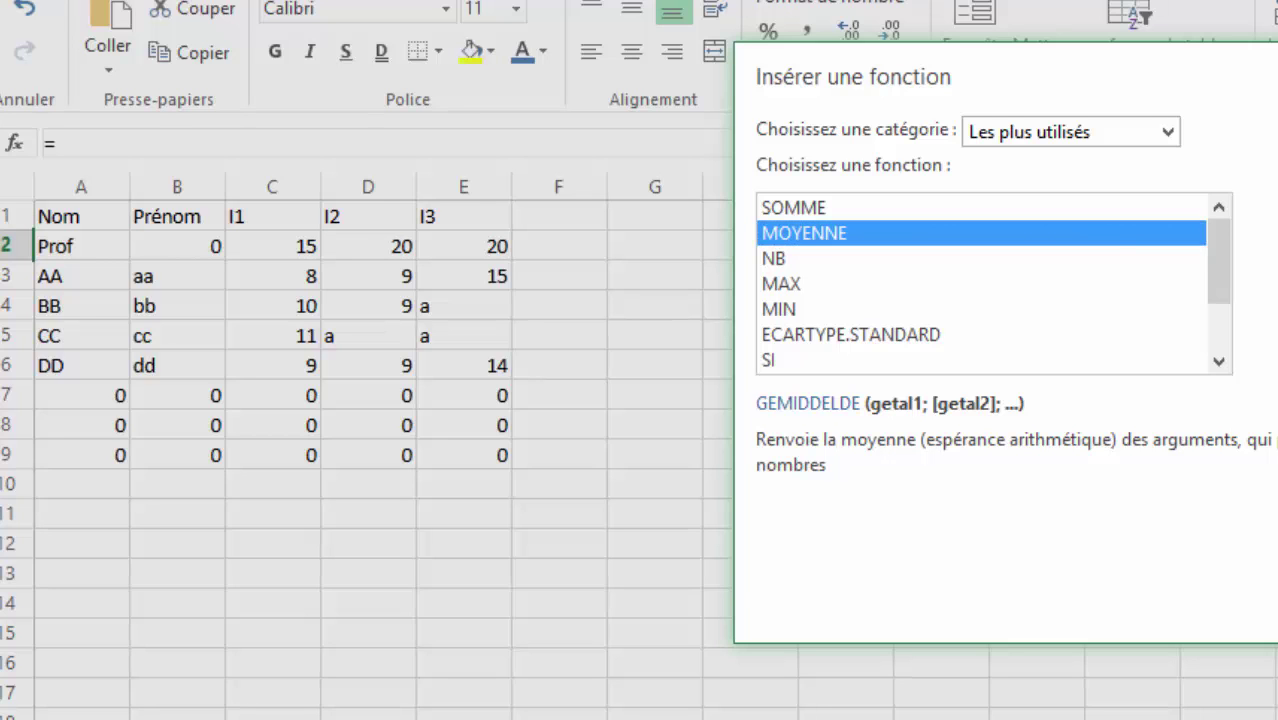
key("Return")
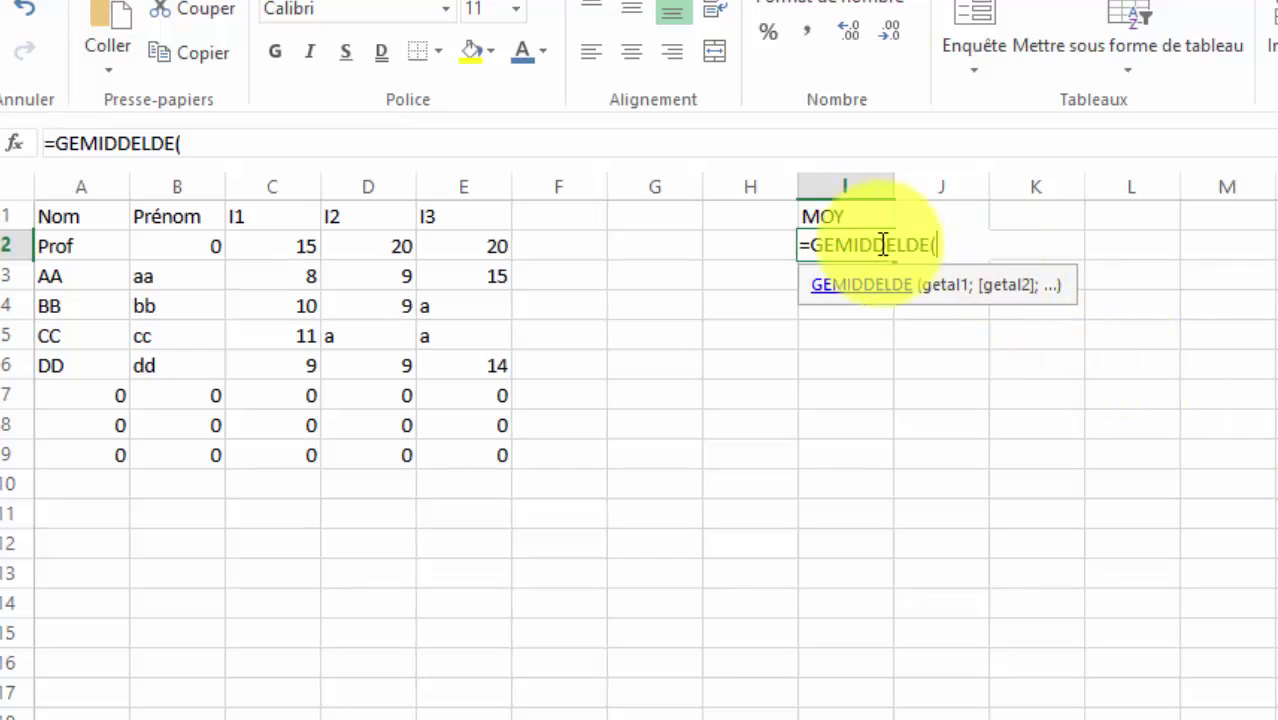
left_click_drag(305, 250, 480, 248)
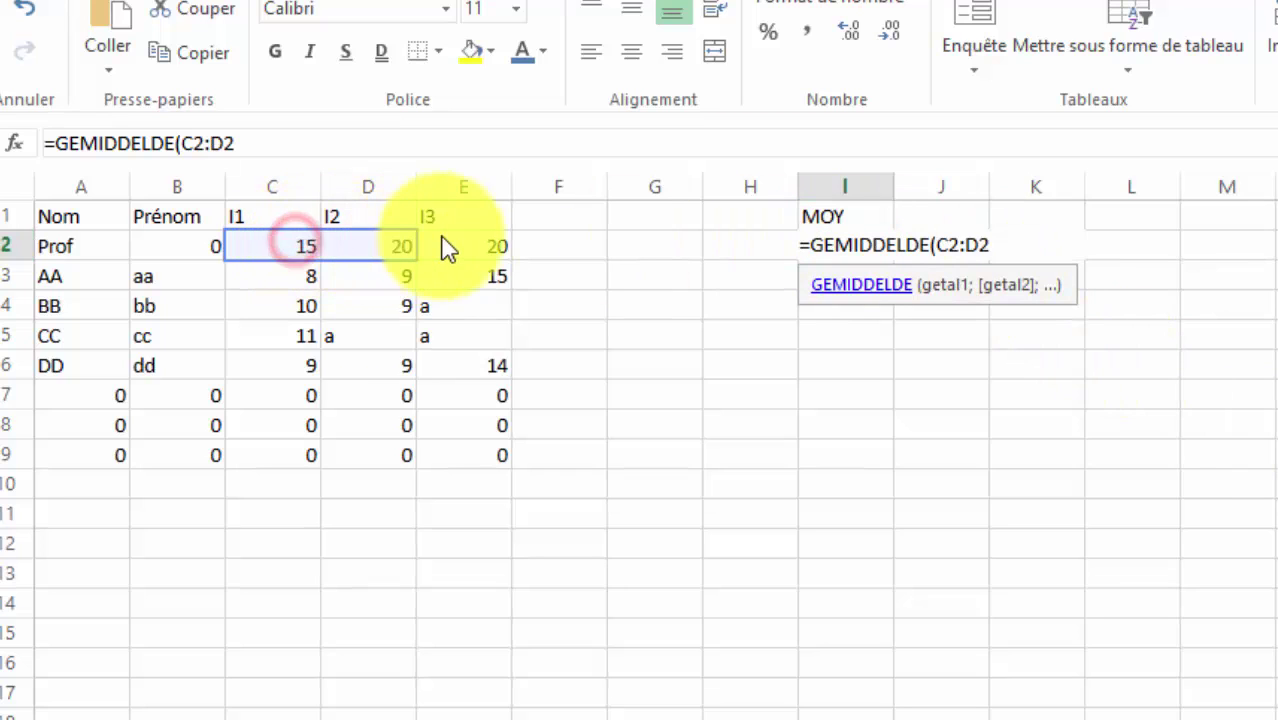
key("Return")
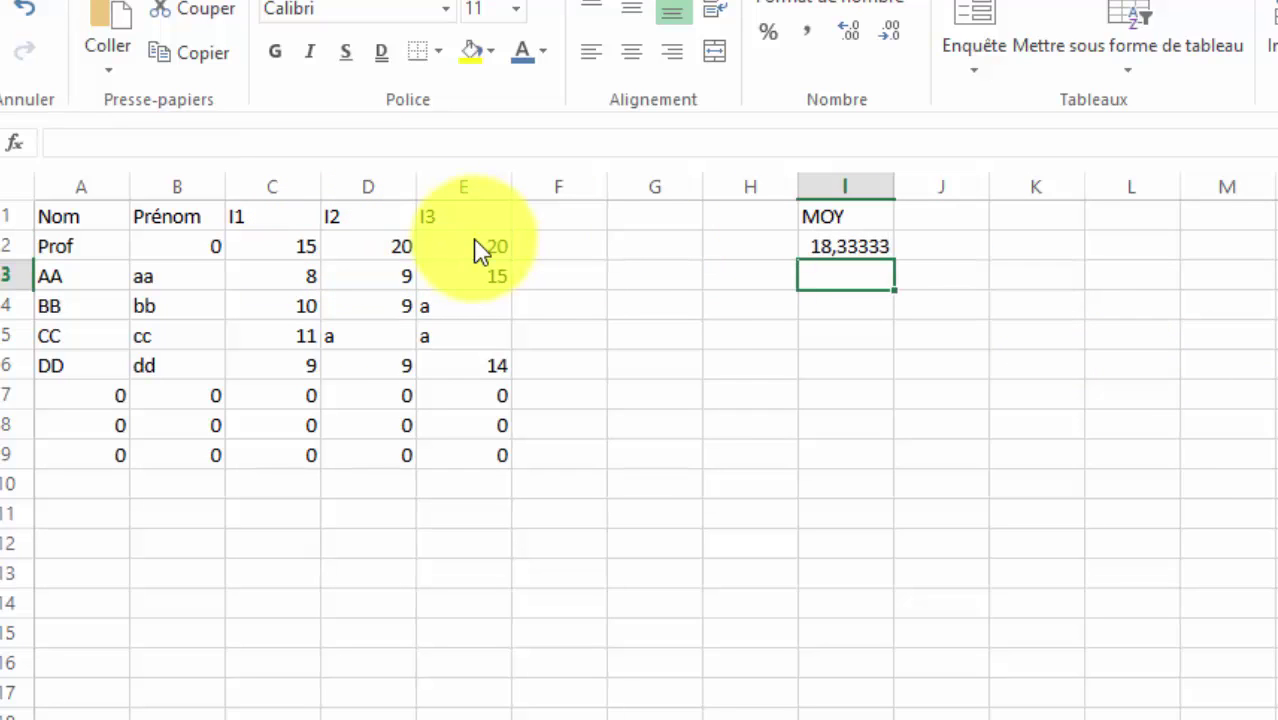
left_click(866, 252)
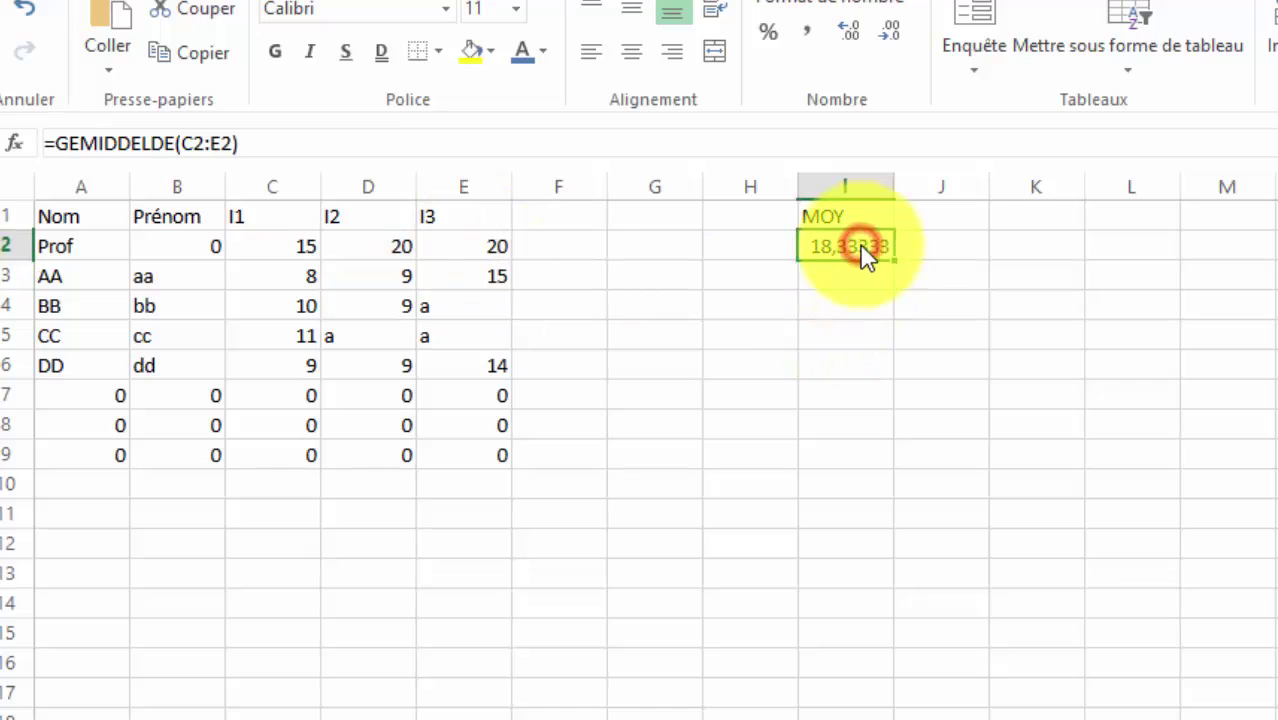
left_click_drag(893, 259, 872, 431)
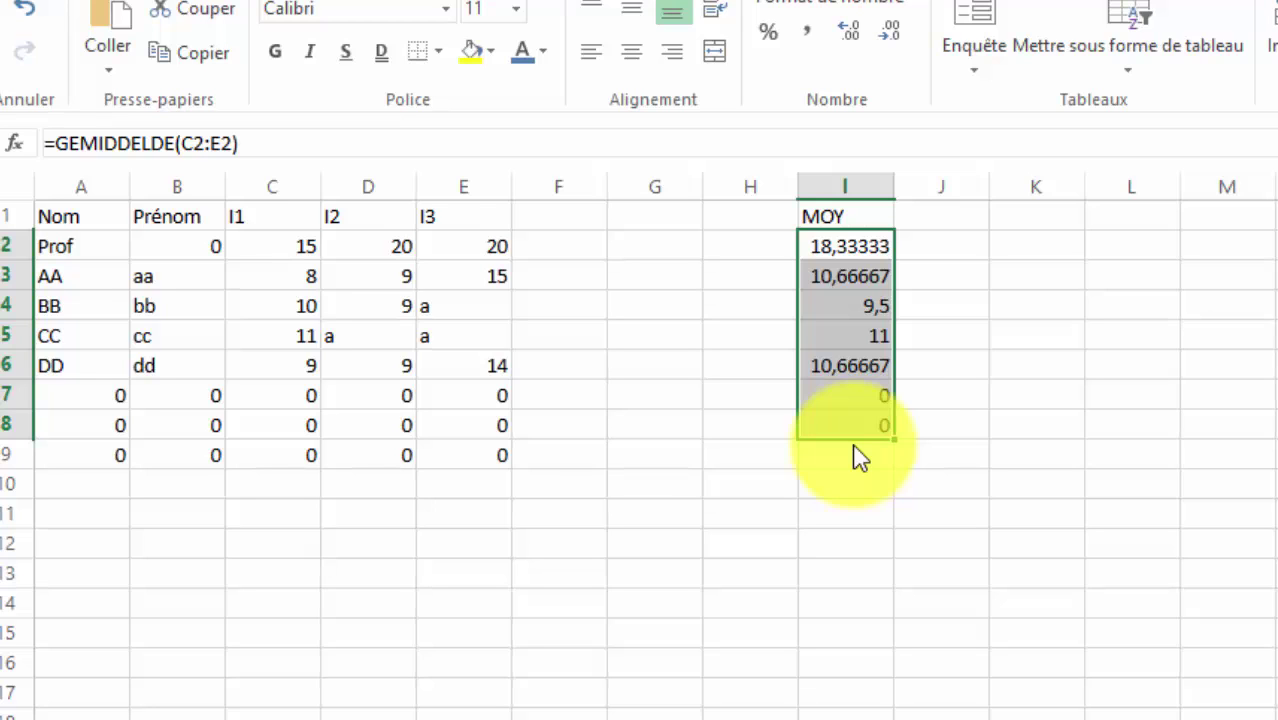
left_click(1003, 221)
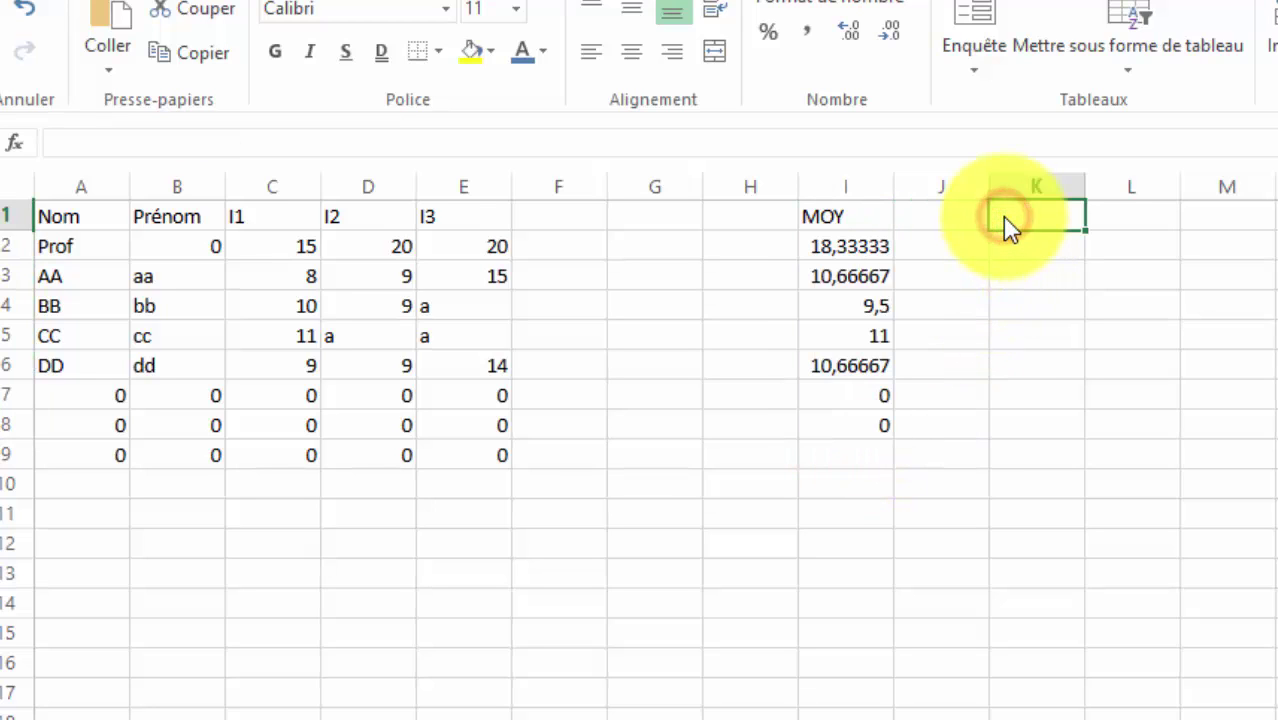
Enter the heading SOMME in cell H1
left_click(738, 226)
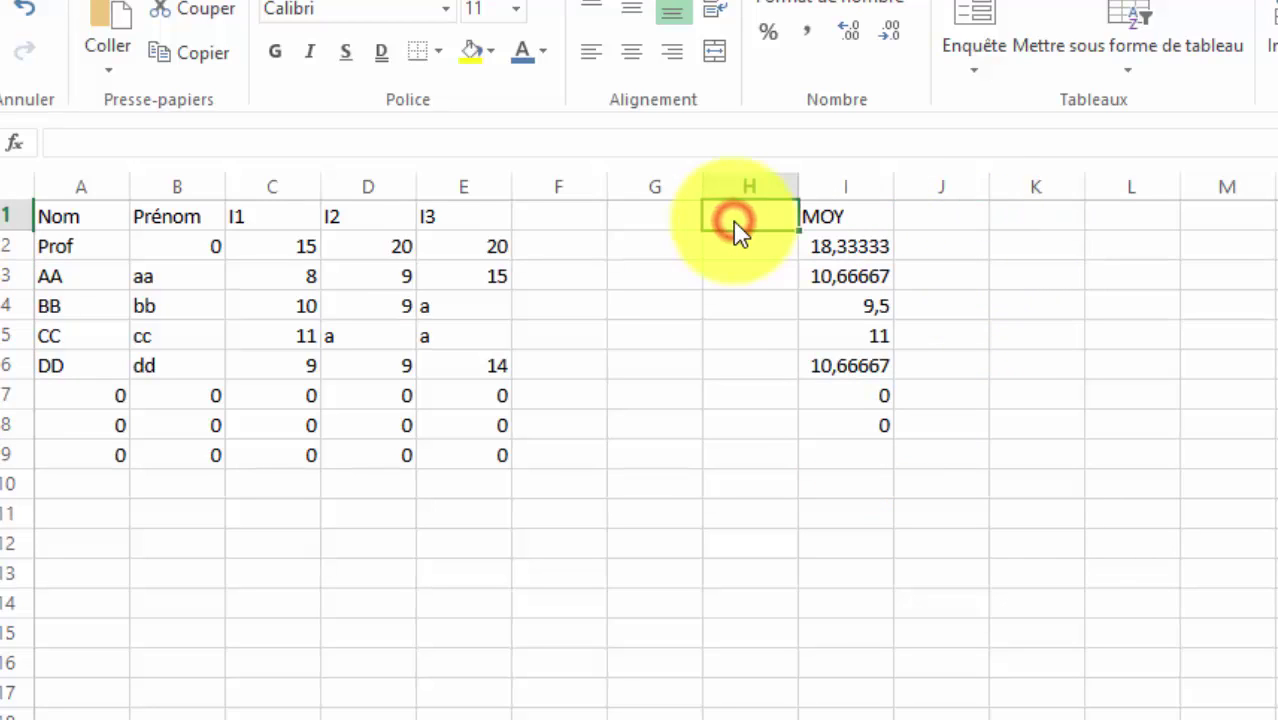
type("SOMM")
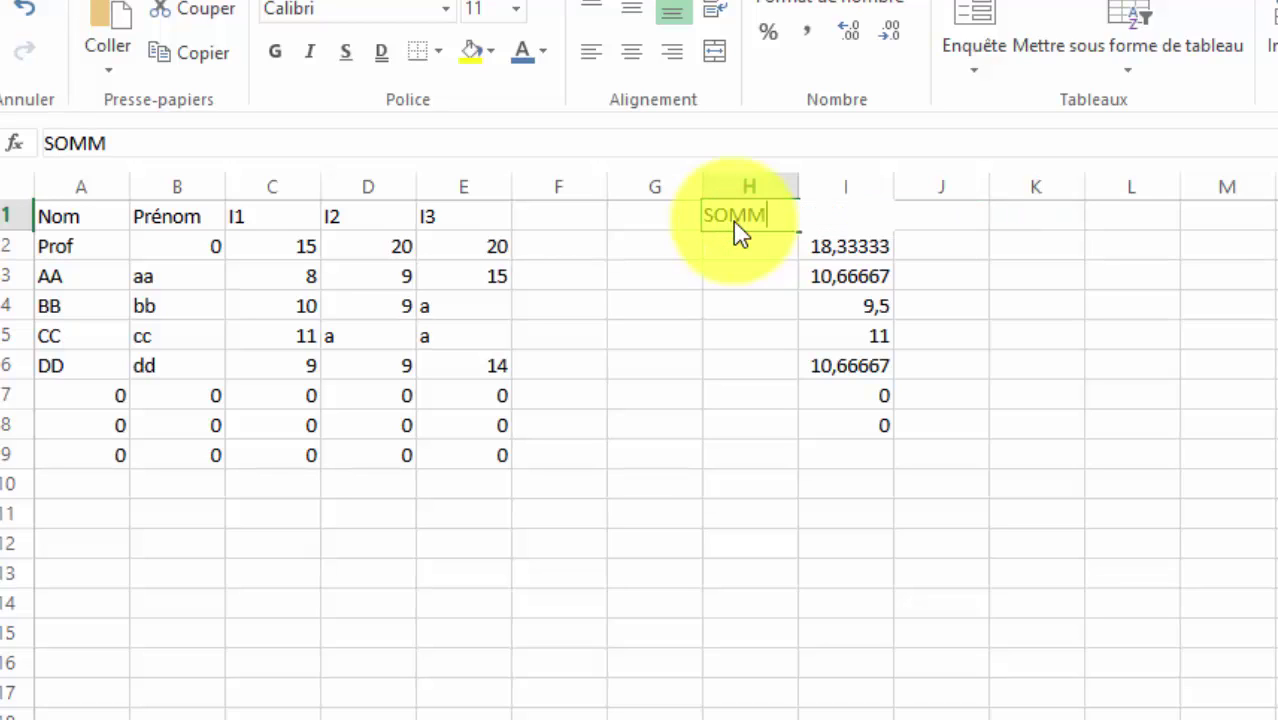
type("E")
key("Return")
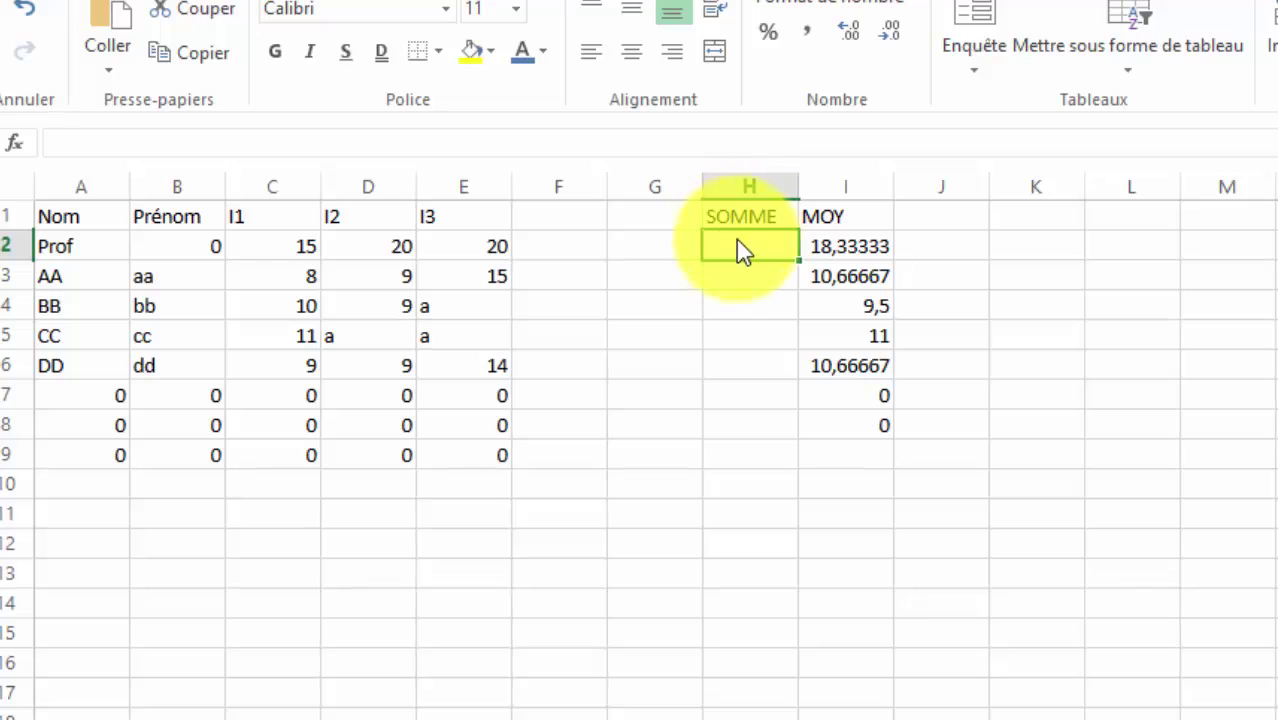
Sum C2:E2 in H2 with SOMME and fill it down to H9
left_click(14, 143)
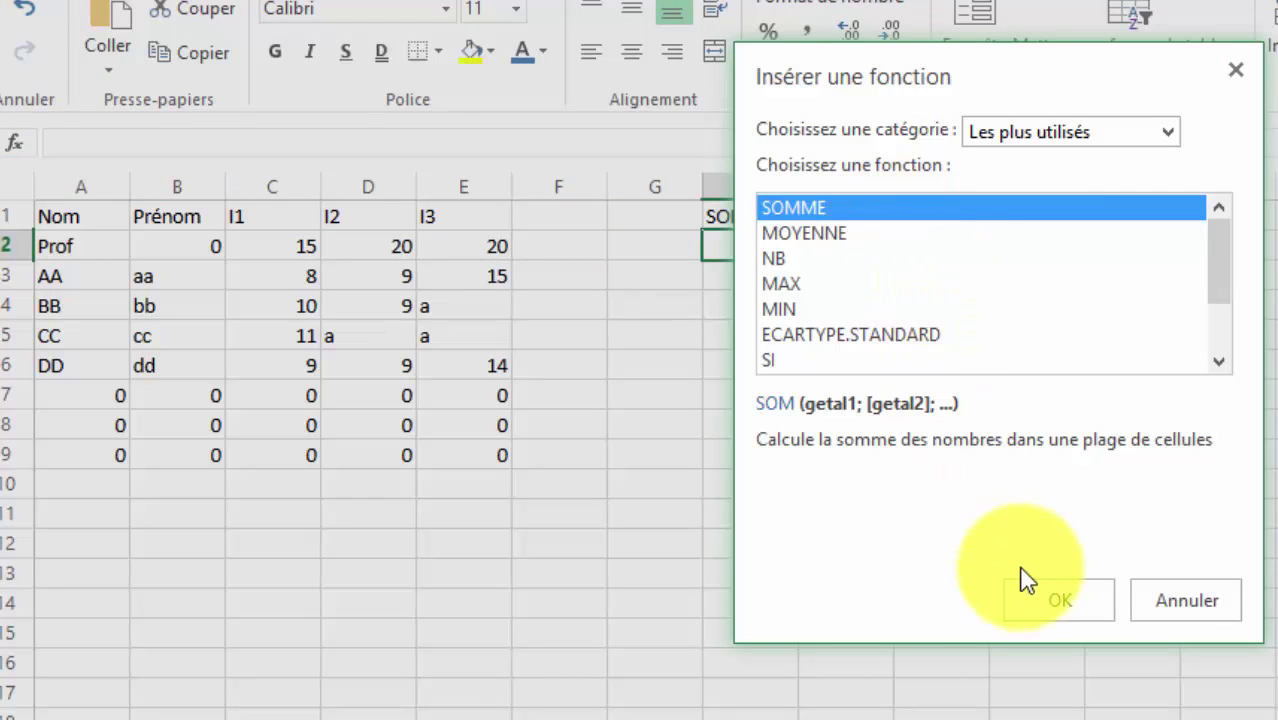
left_click(1050, 605)
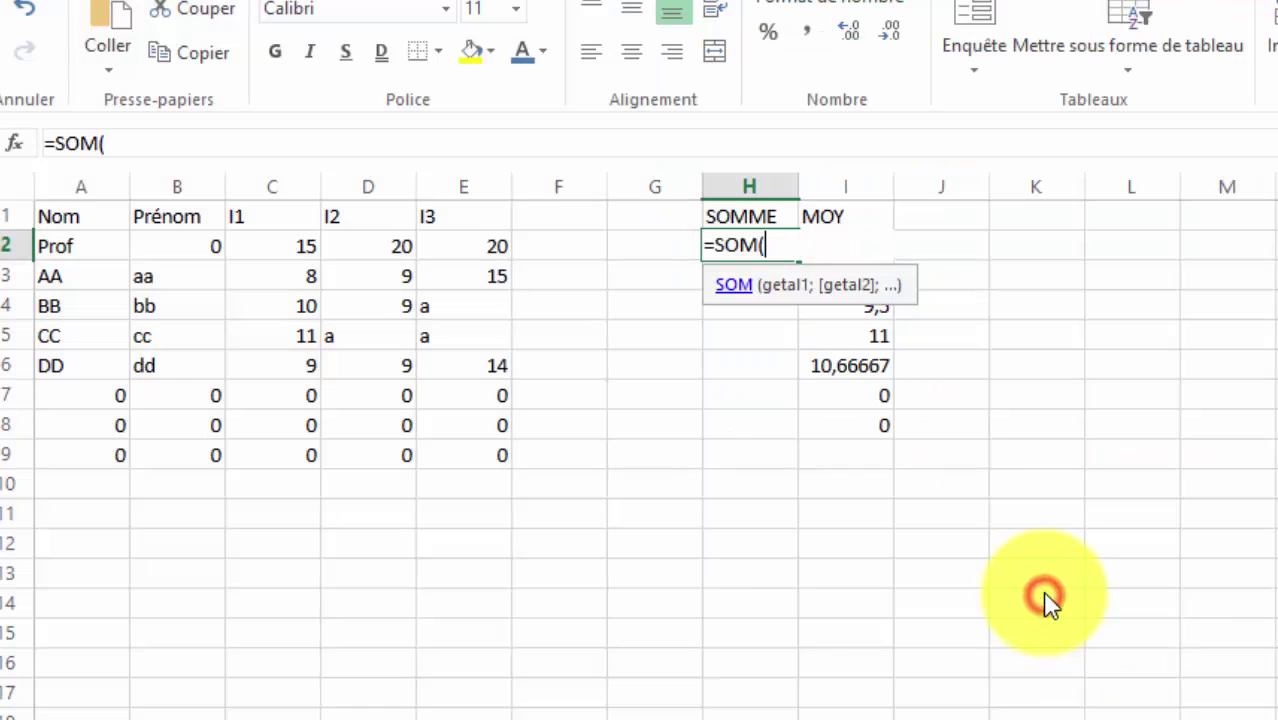
left_click(296, 245)
left_click_drag(298, 243, 466, 255)
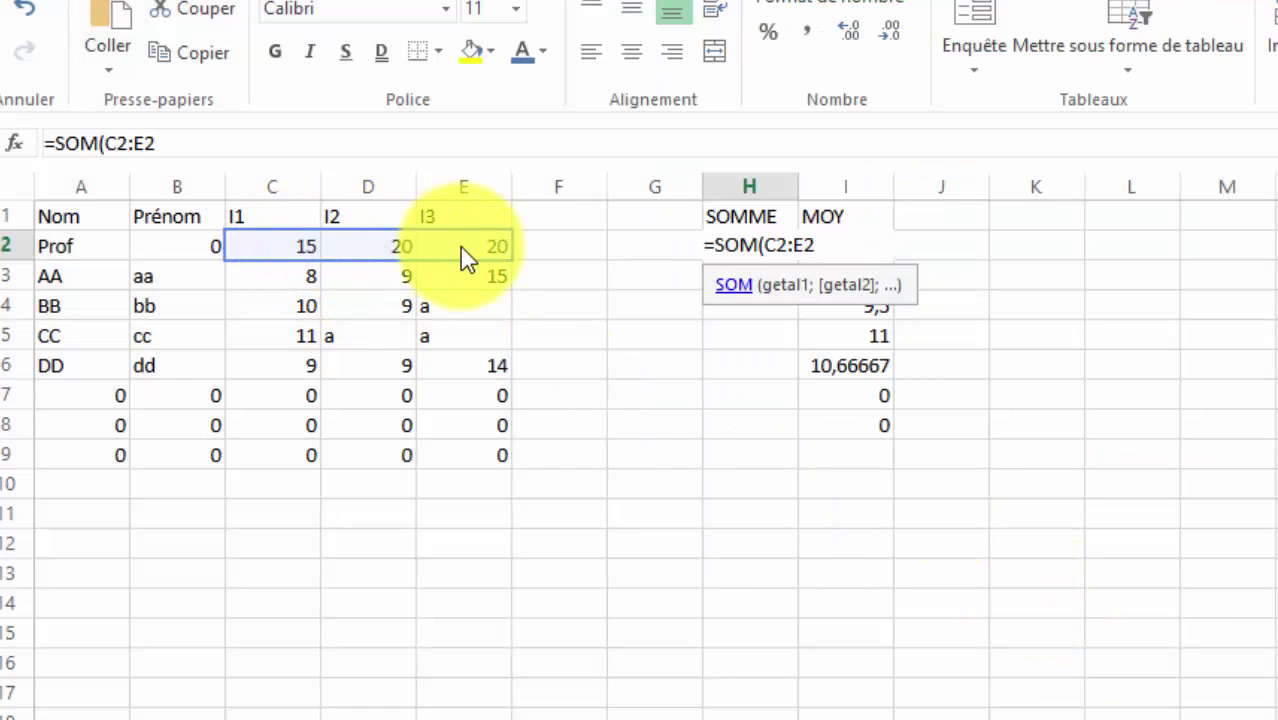
key("Return")
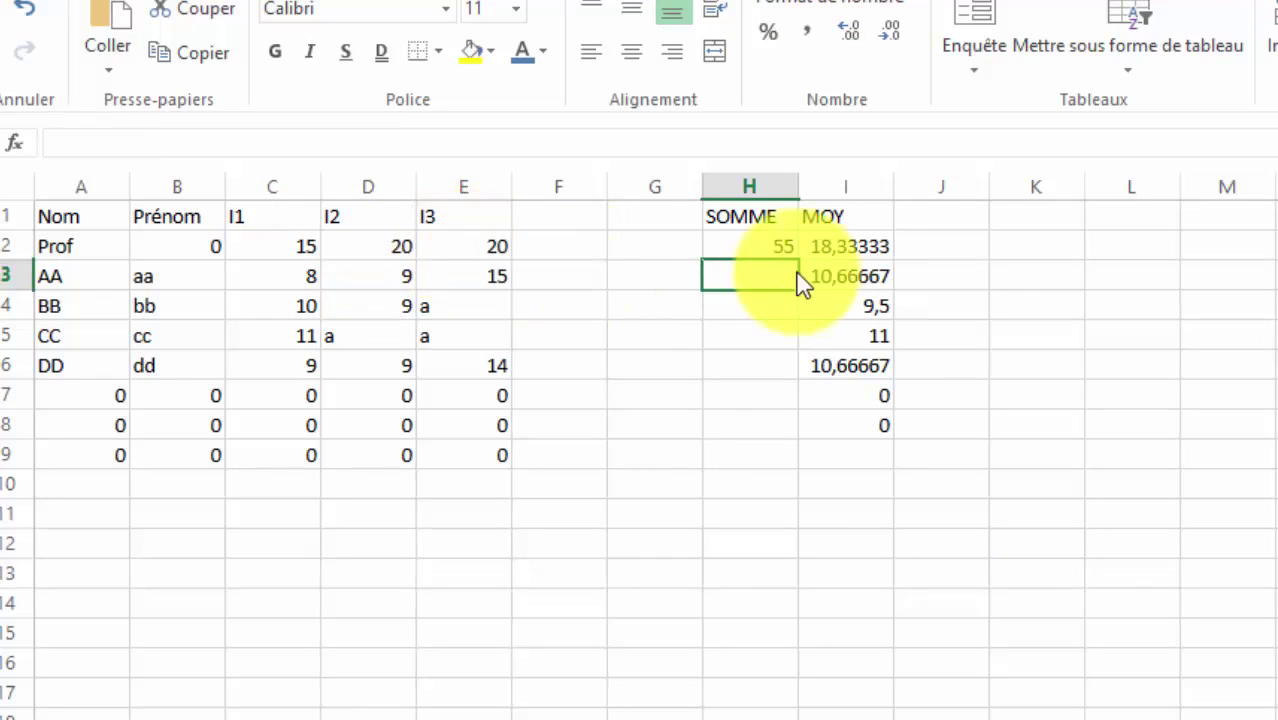
left_click(766, 246)
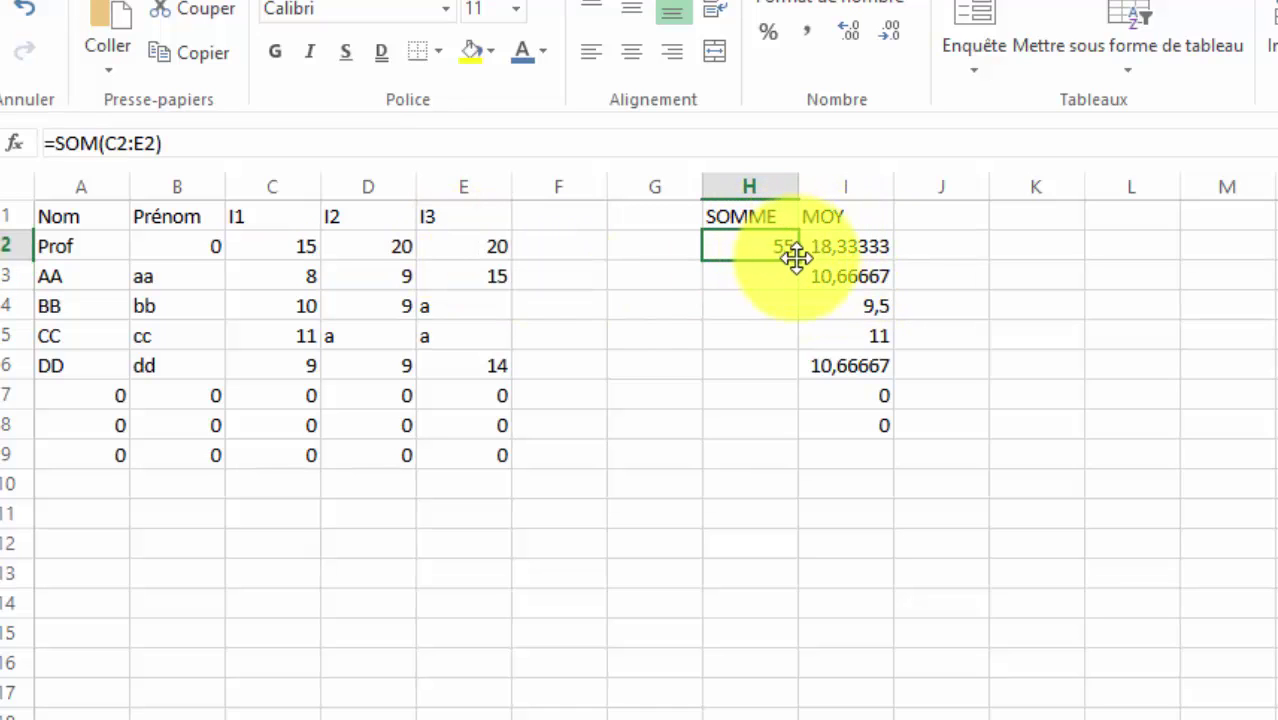
left_click_drag(796, 260, 772, 451)
left_click(690, 512)
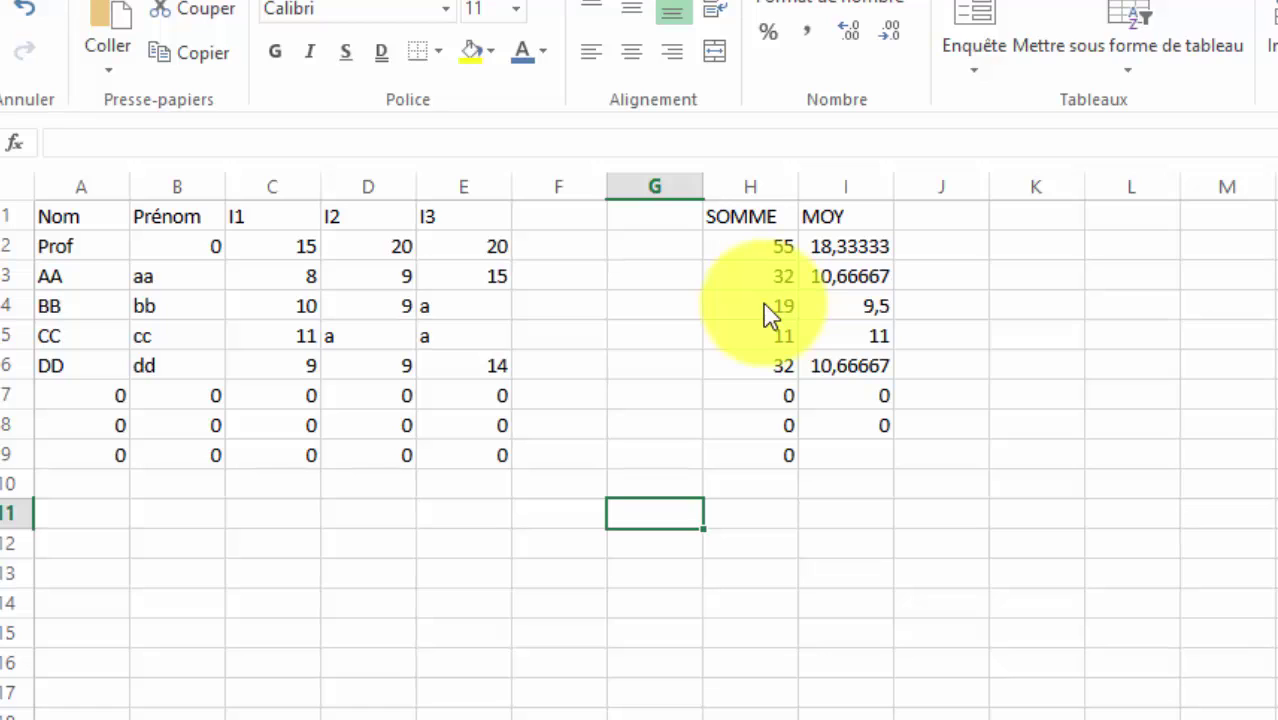
Enter the MOY1 heading in J1 and the formula =H2/H2 in J2
left_click(951, 216)
type("MOY1")
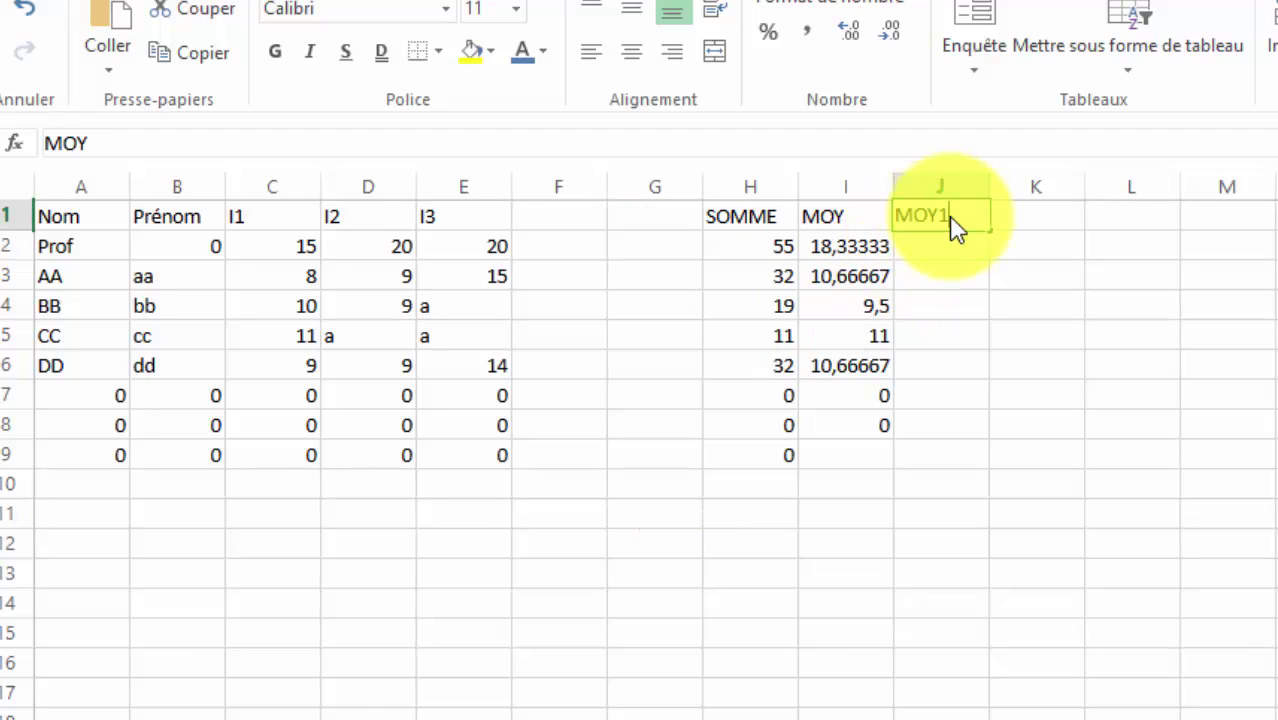
key("Return")
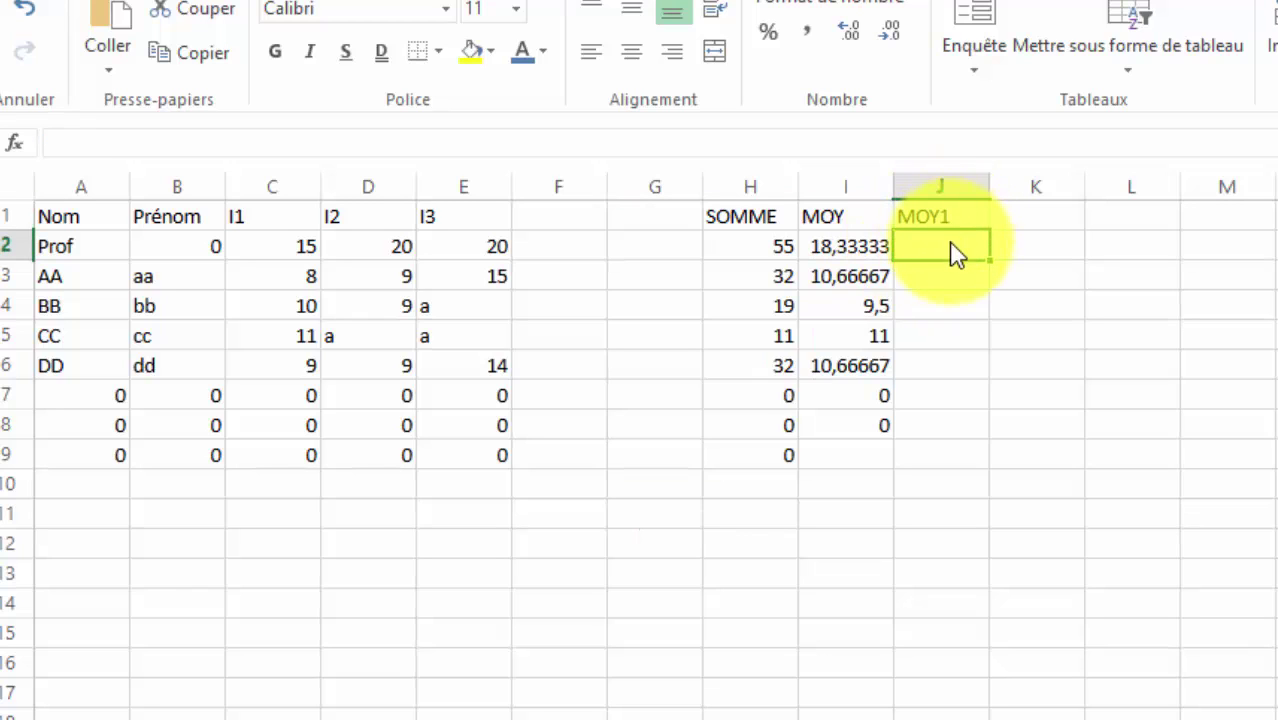
type("=")
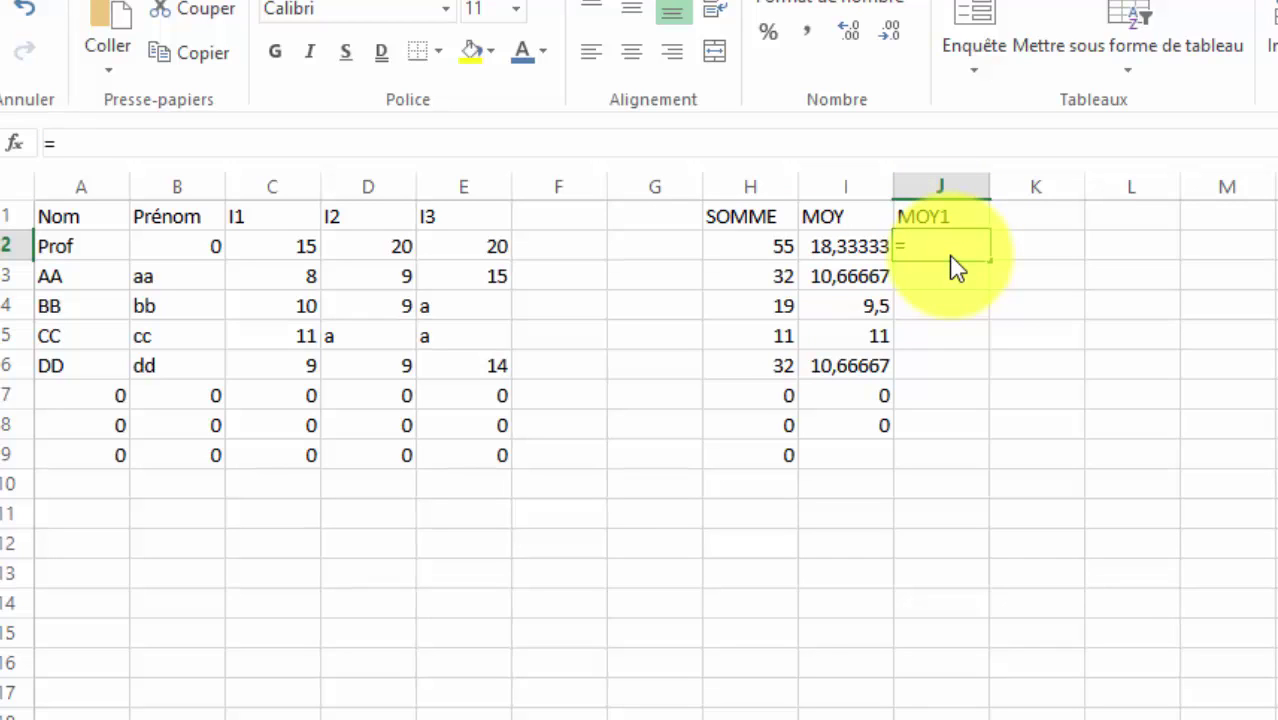
left_click(773, 250)
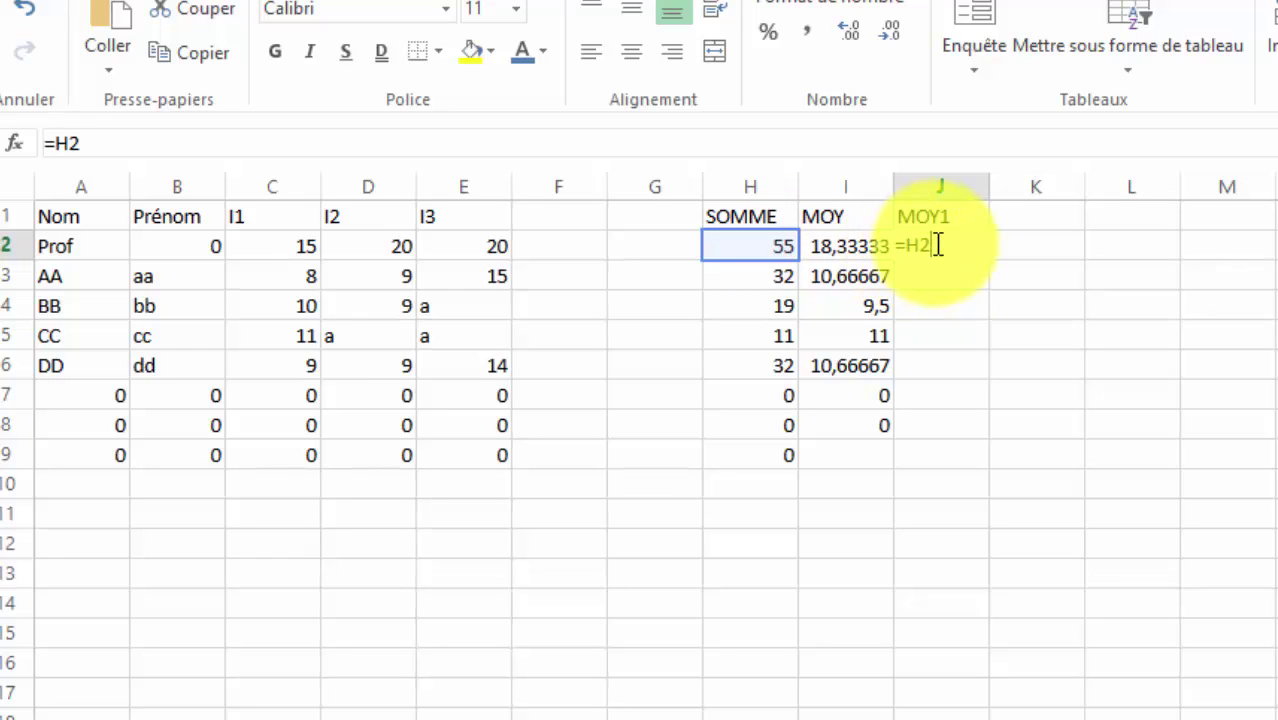
type("/")
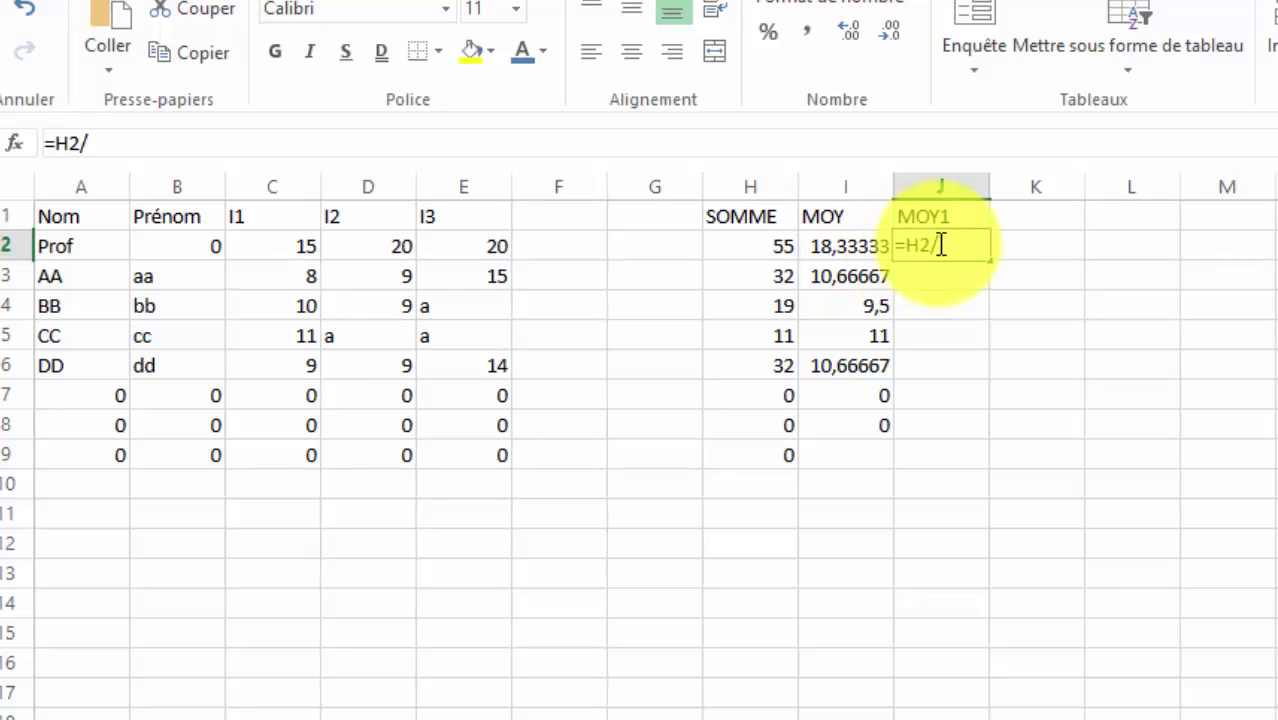
left_click(779, 250)
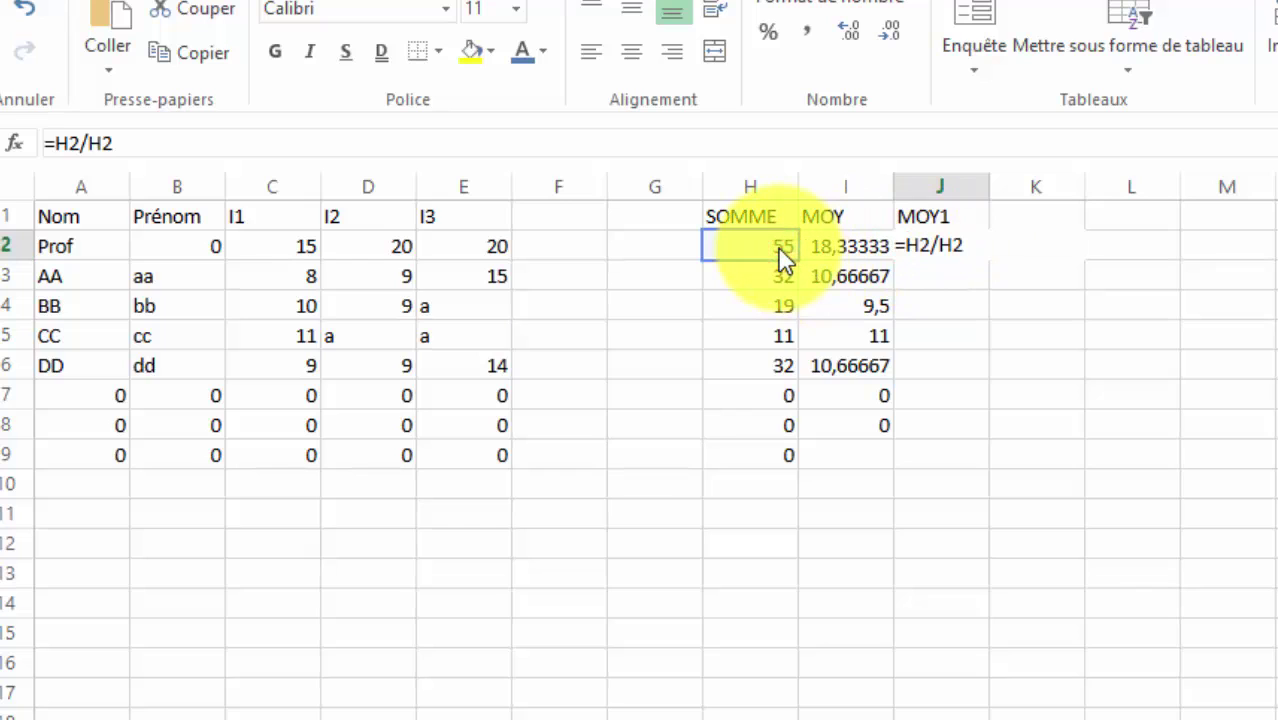
key("Return")
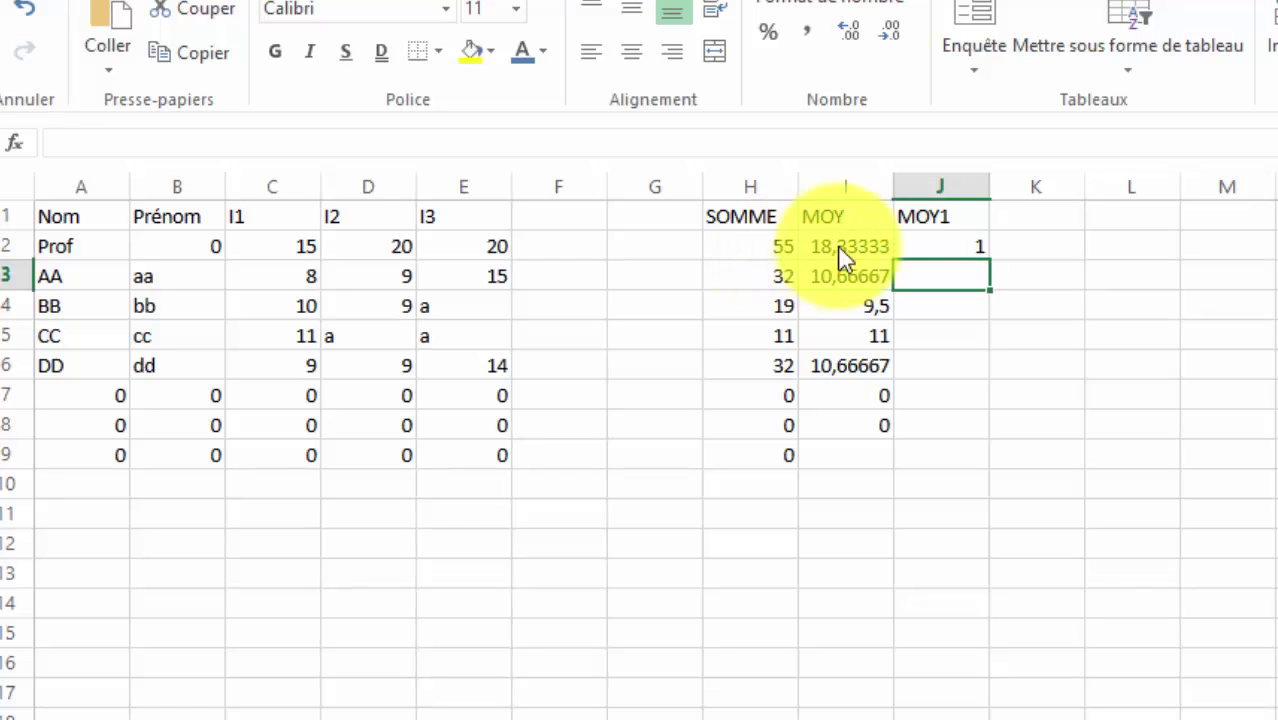
Scale the J2 formula to =H2/H2*30 and fill it down to J9
left_click(936, 254)
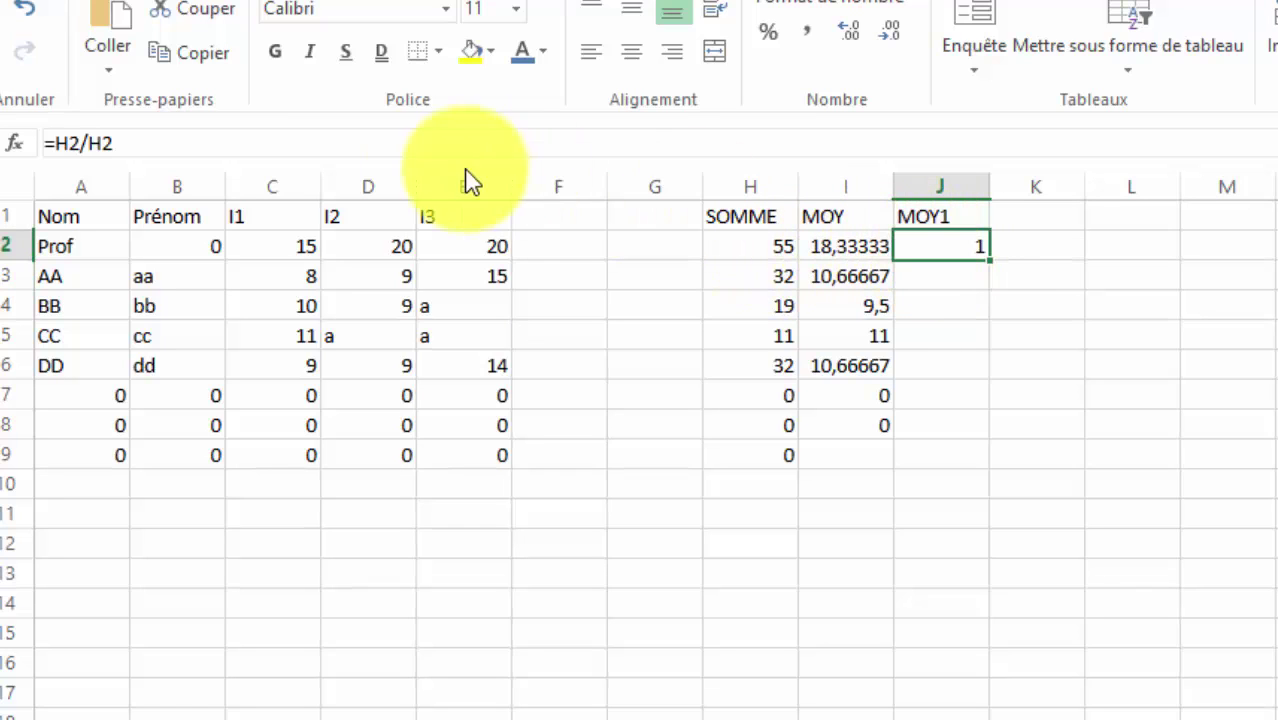
left_click(122, 141)
type("*30")
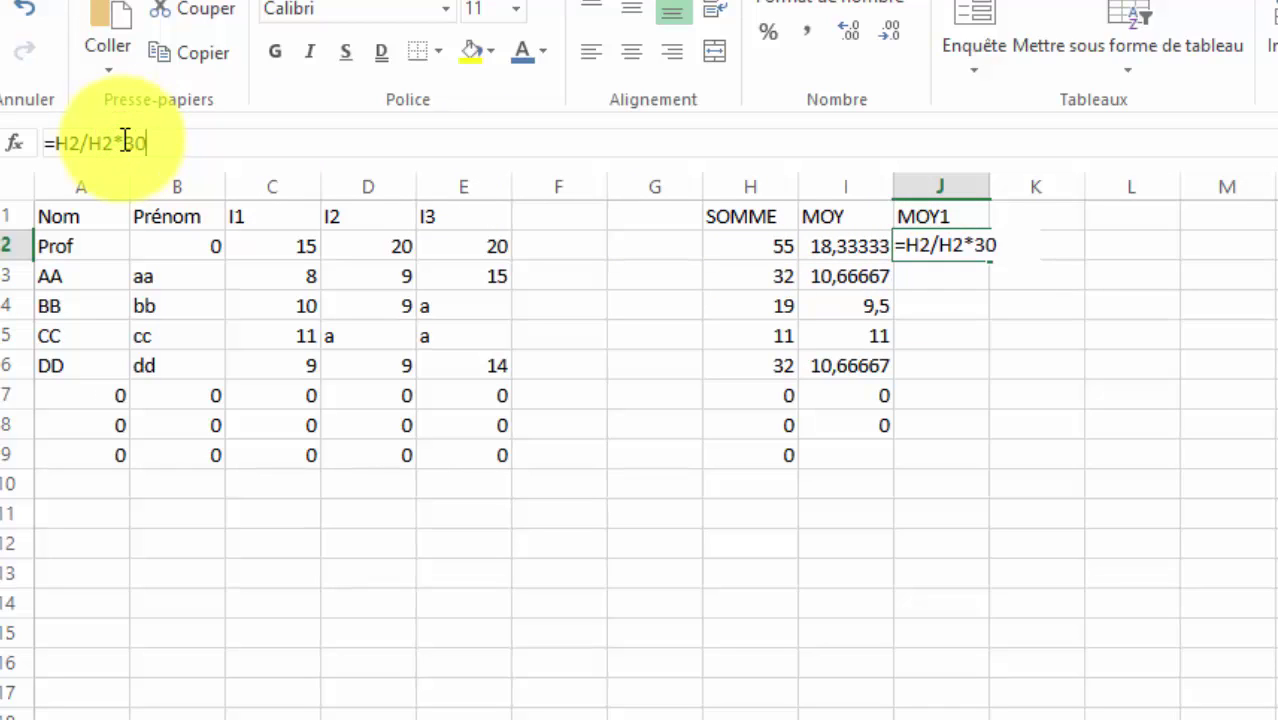
key("Return")
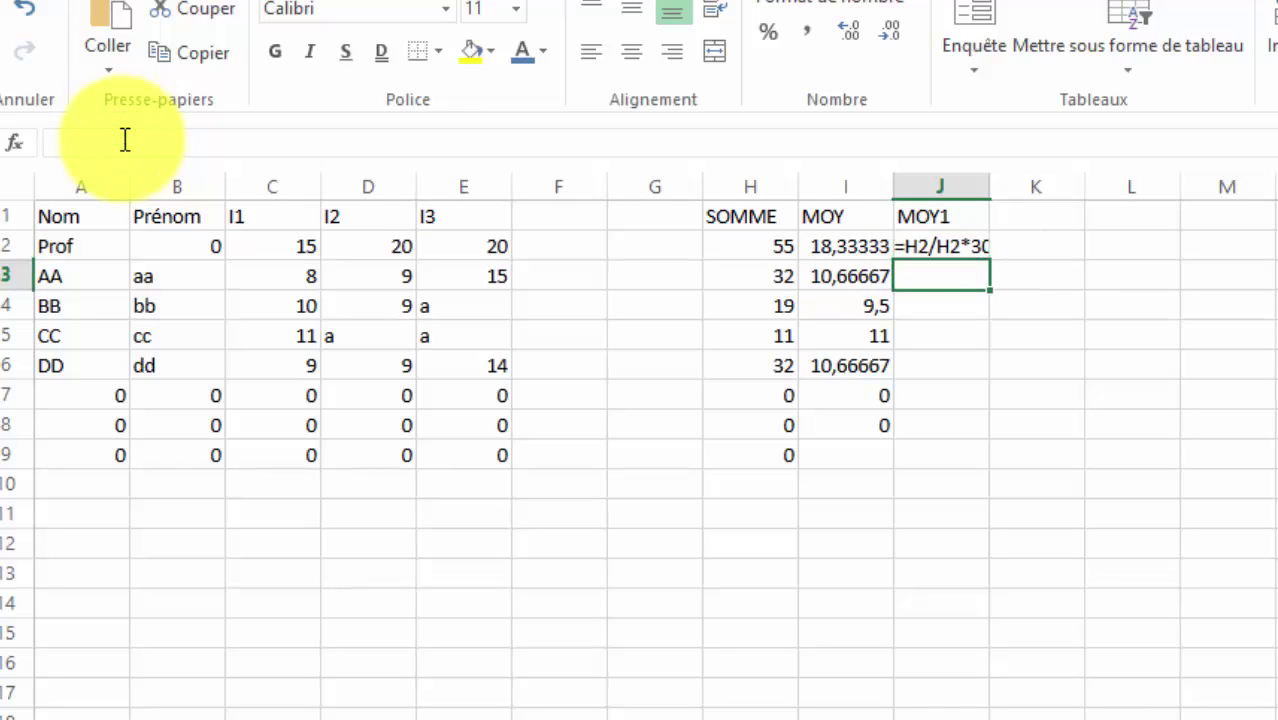
left_click(972, 245)
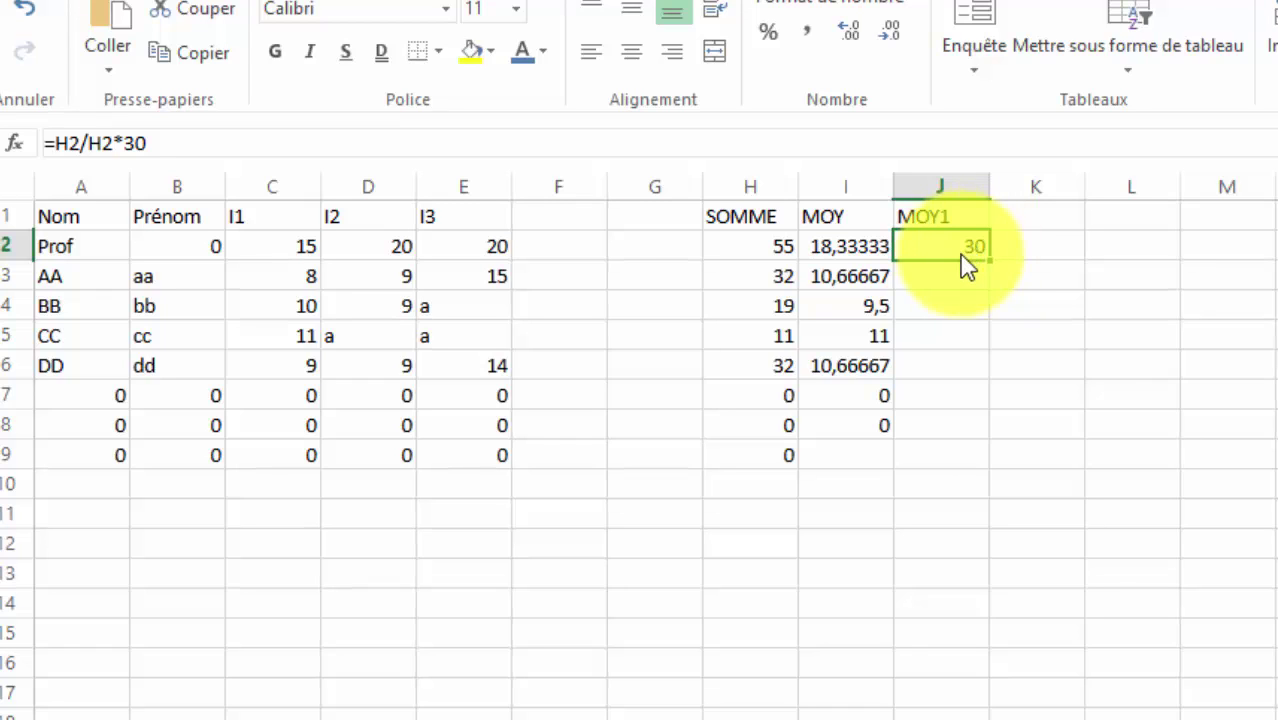
left_click_drag(986, 259, 981, 455)
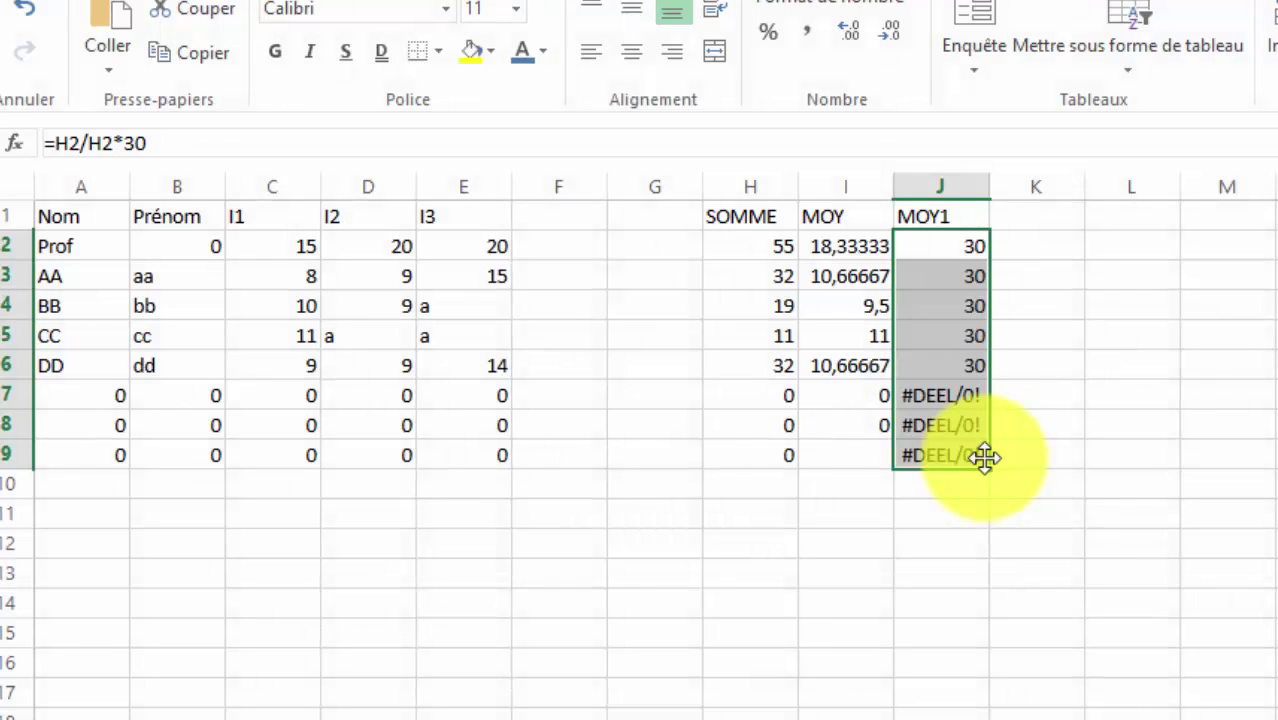
Change the J2 formula to =H2/$H$2*30 with an absolute divisor
left_click(938, 277)
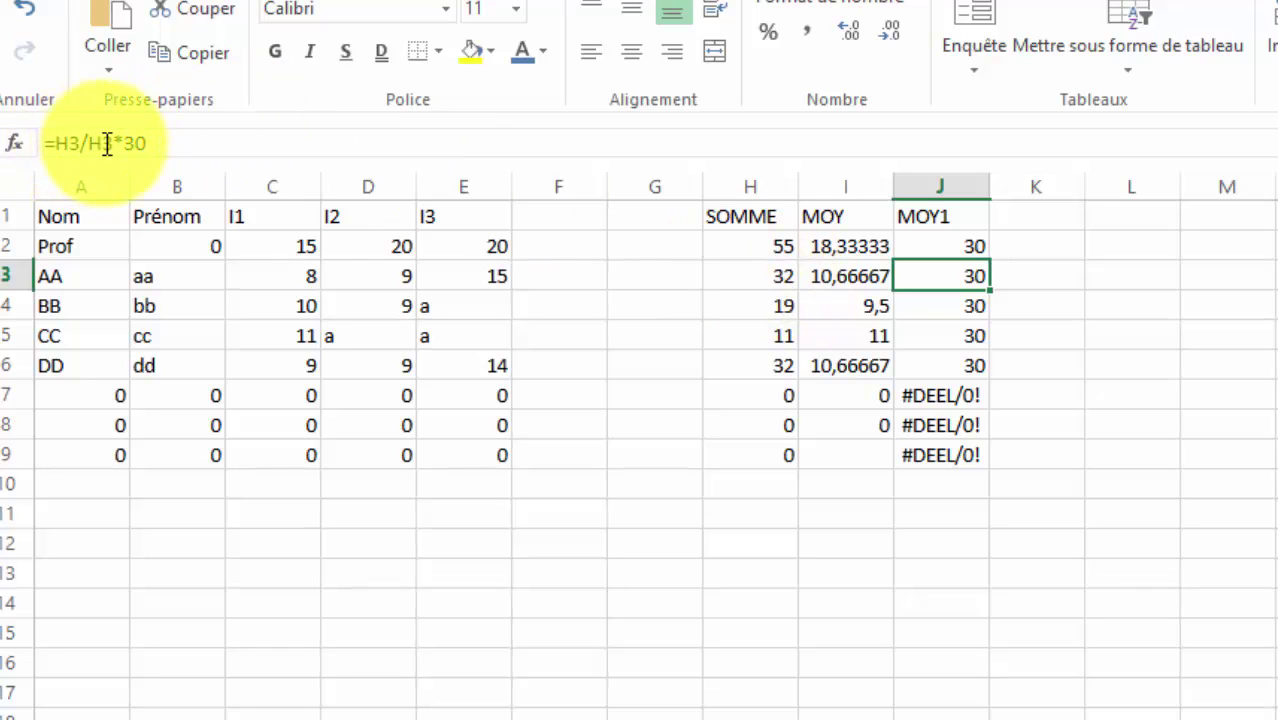
left_click(955, 250)
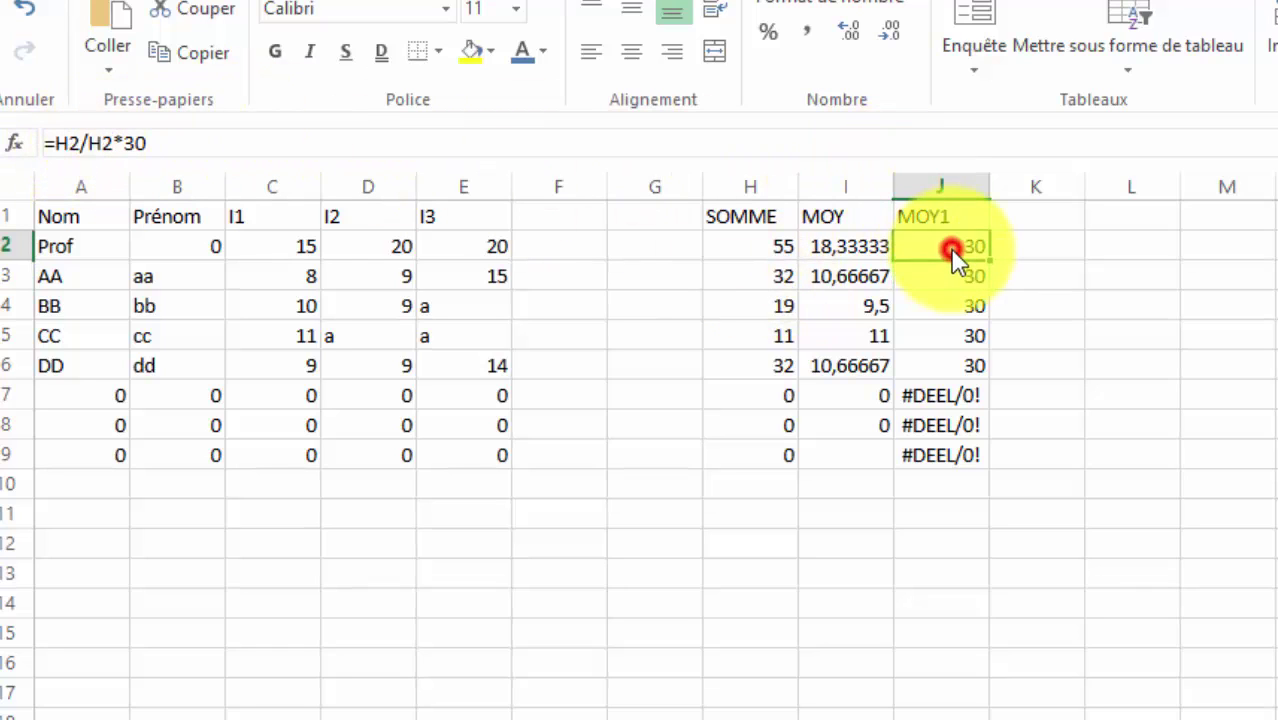
left_click(90, 142)
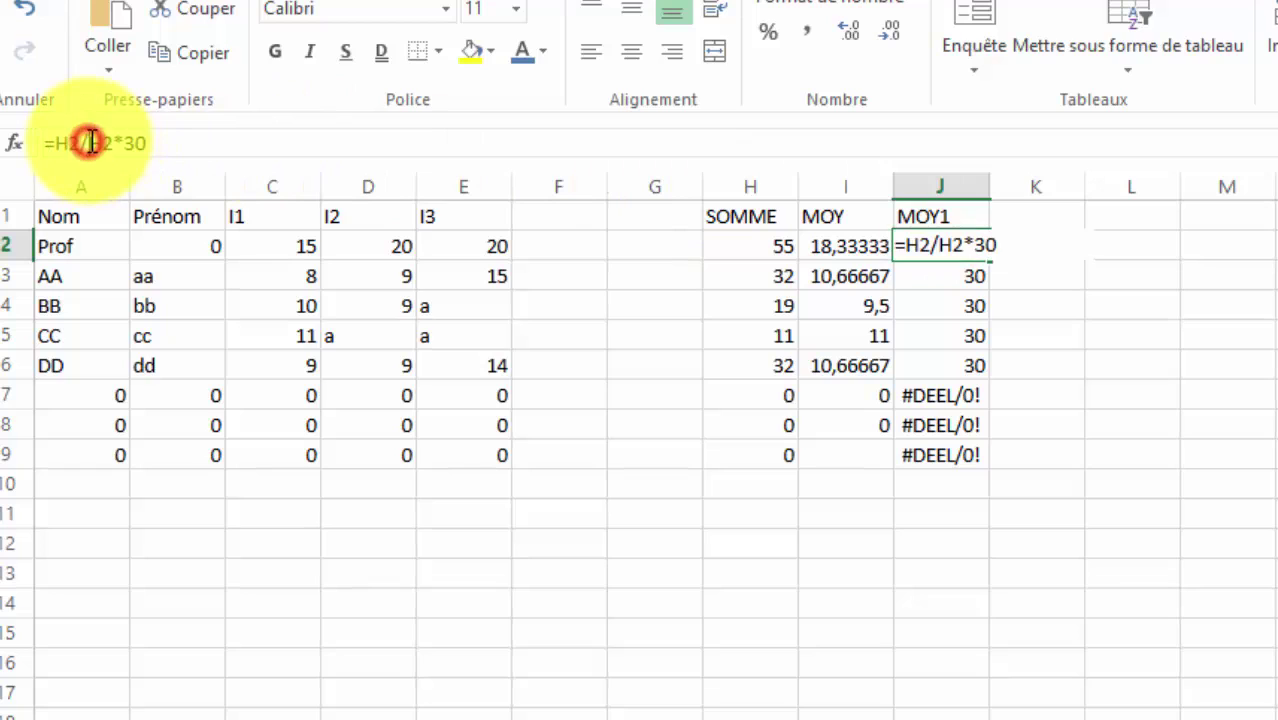
type("$H")
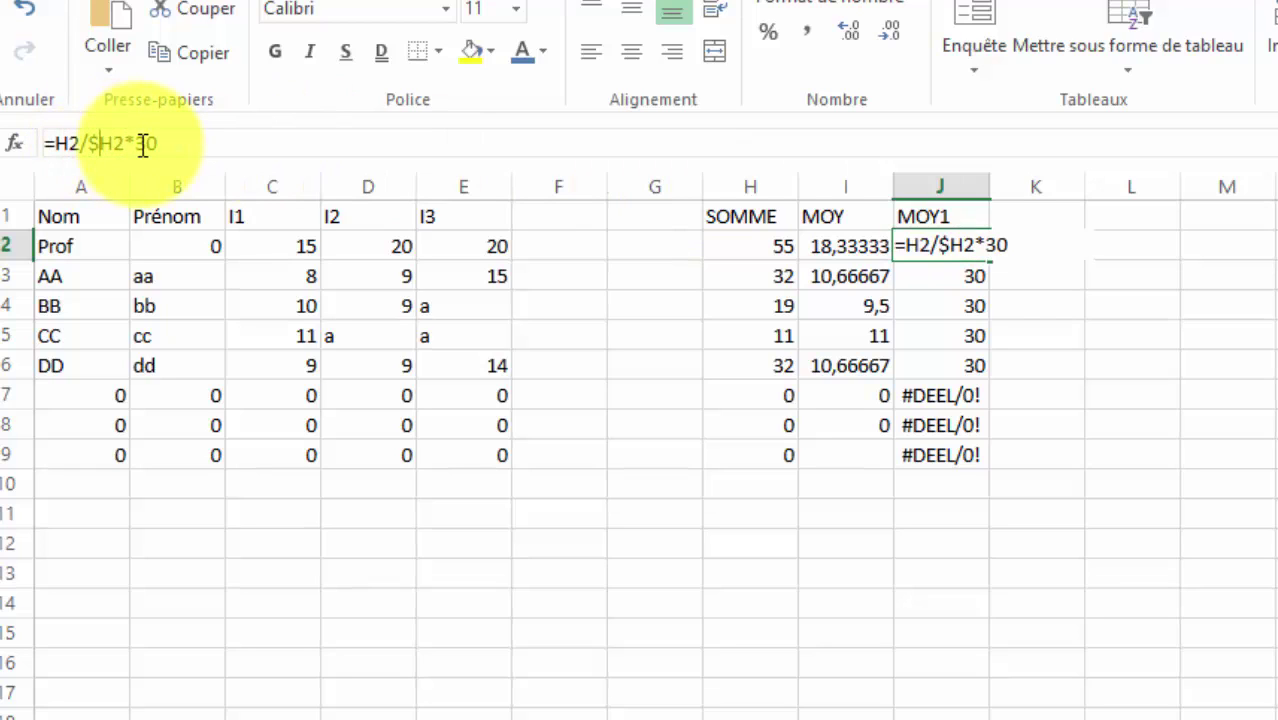
type("$")
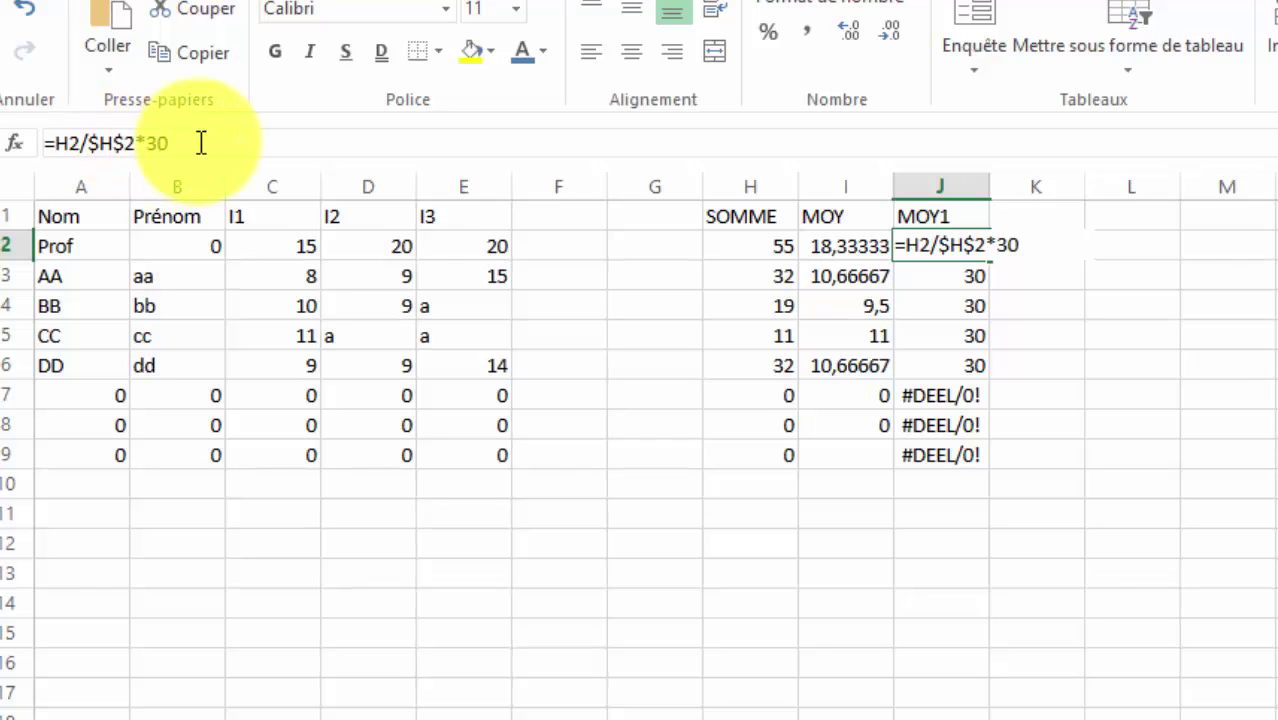
key("Return")
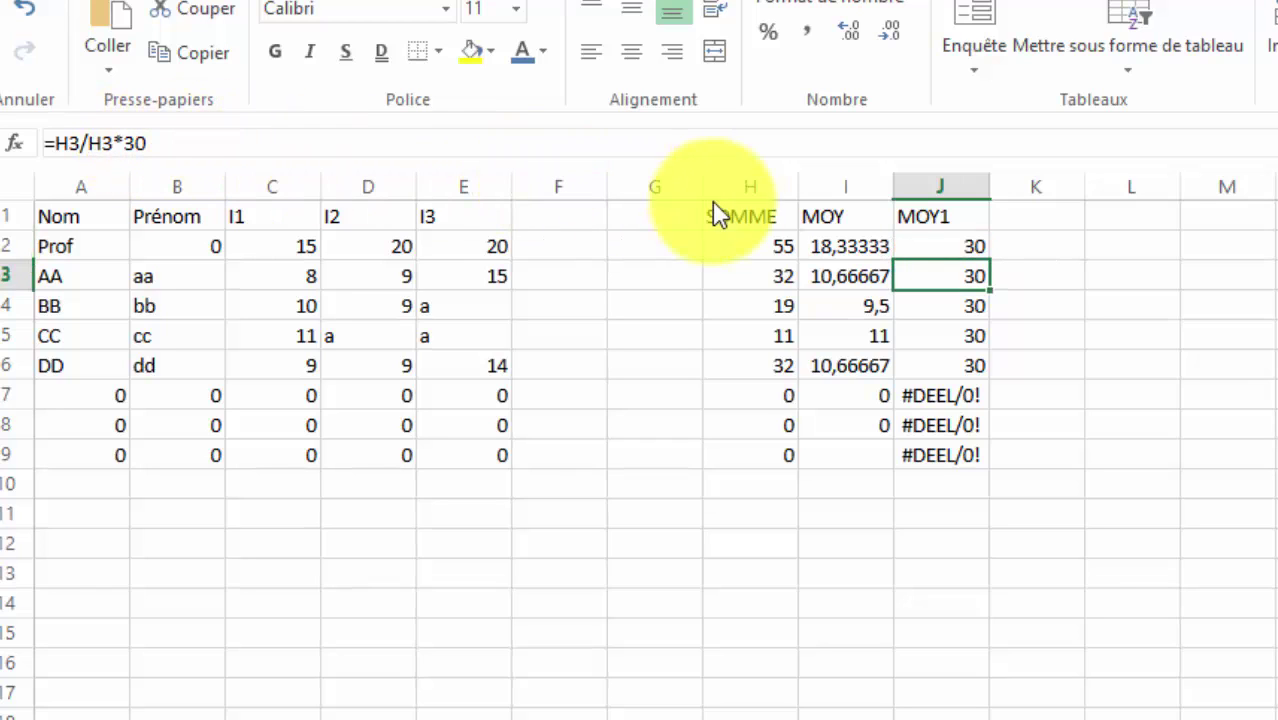
Fill the corrected MOY1 formula down through J9
left_click(960, 248)
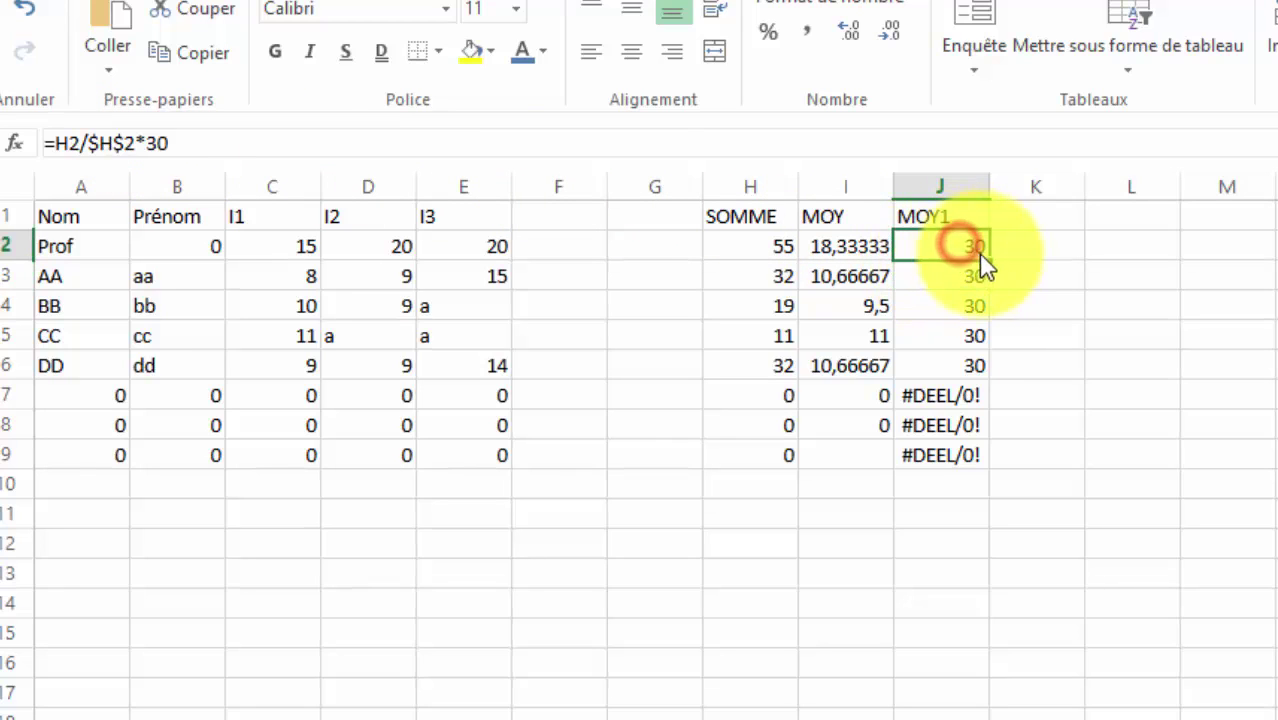
left_click_drag(986, 258, 975, 445)
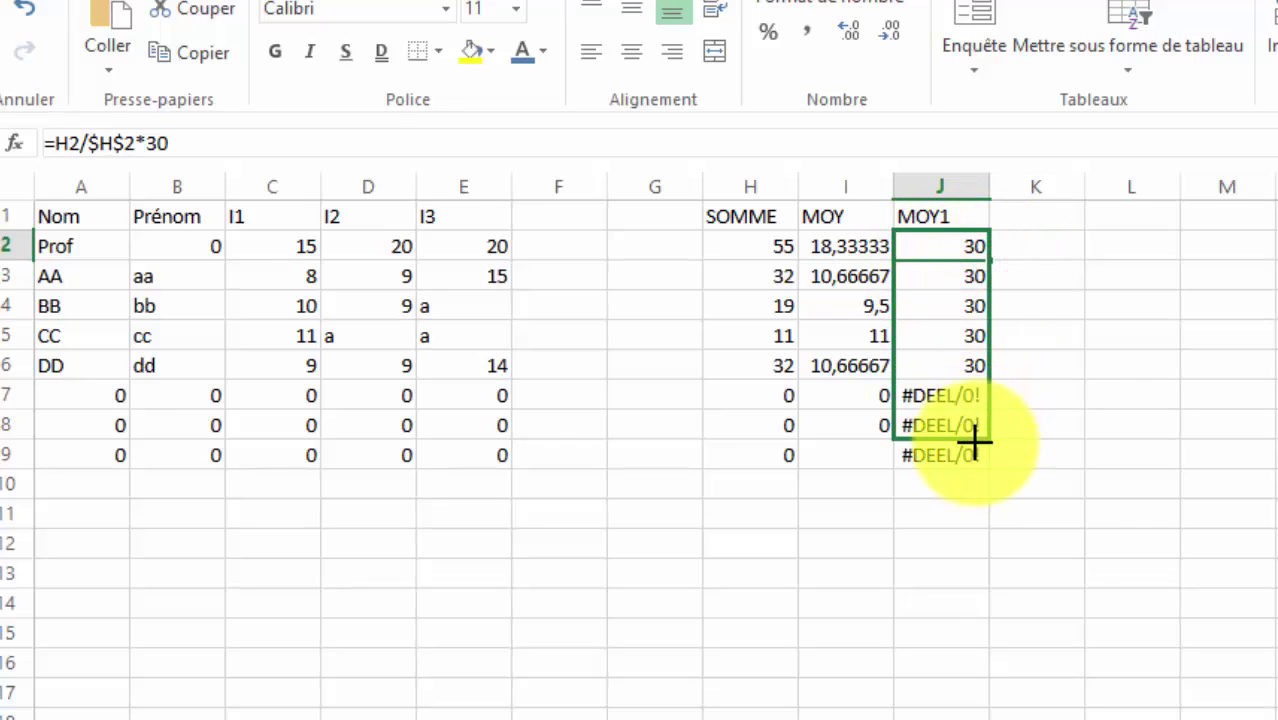
right_click(910, 538)
left_click(948, 250)
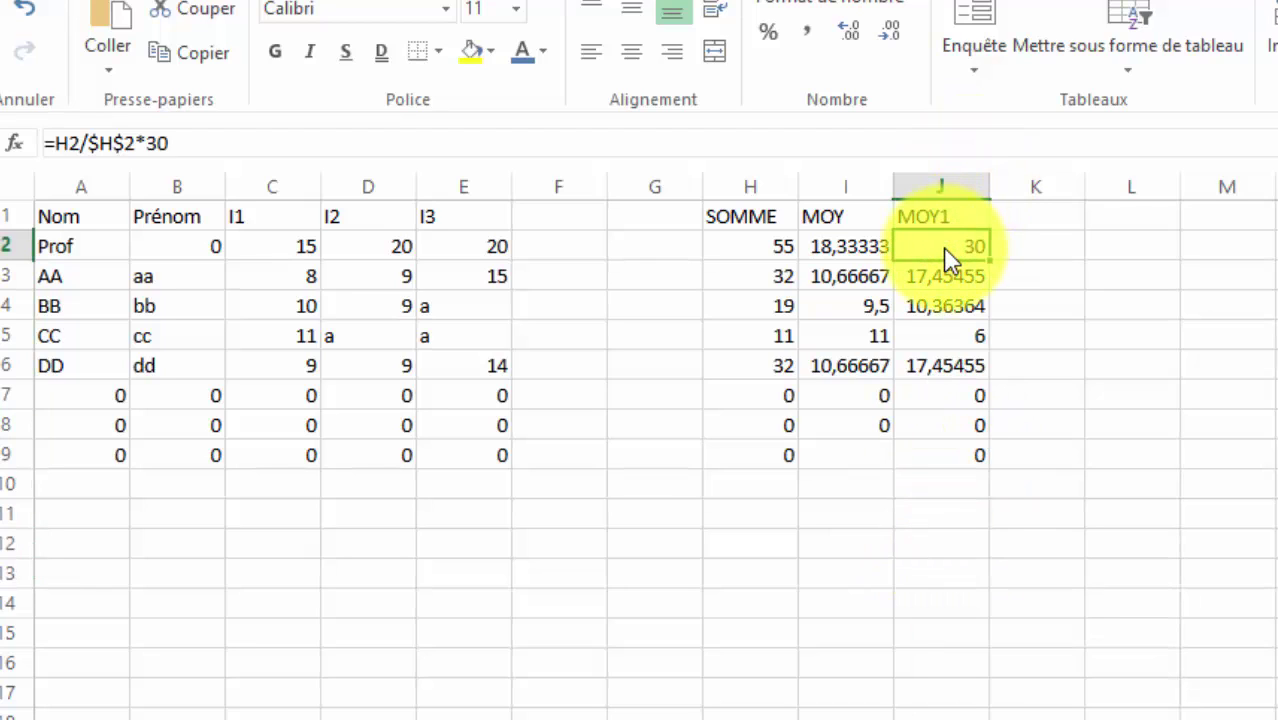
Check the copied MOY1 formulas in J3 to J6, e.g. =H4/$H$2*30
left_click(946, 282)
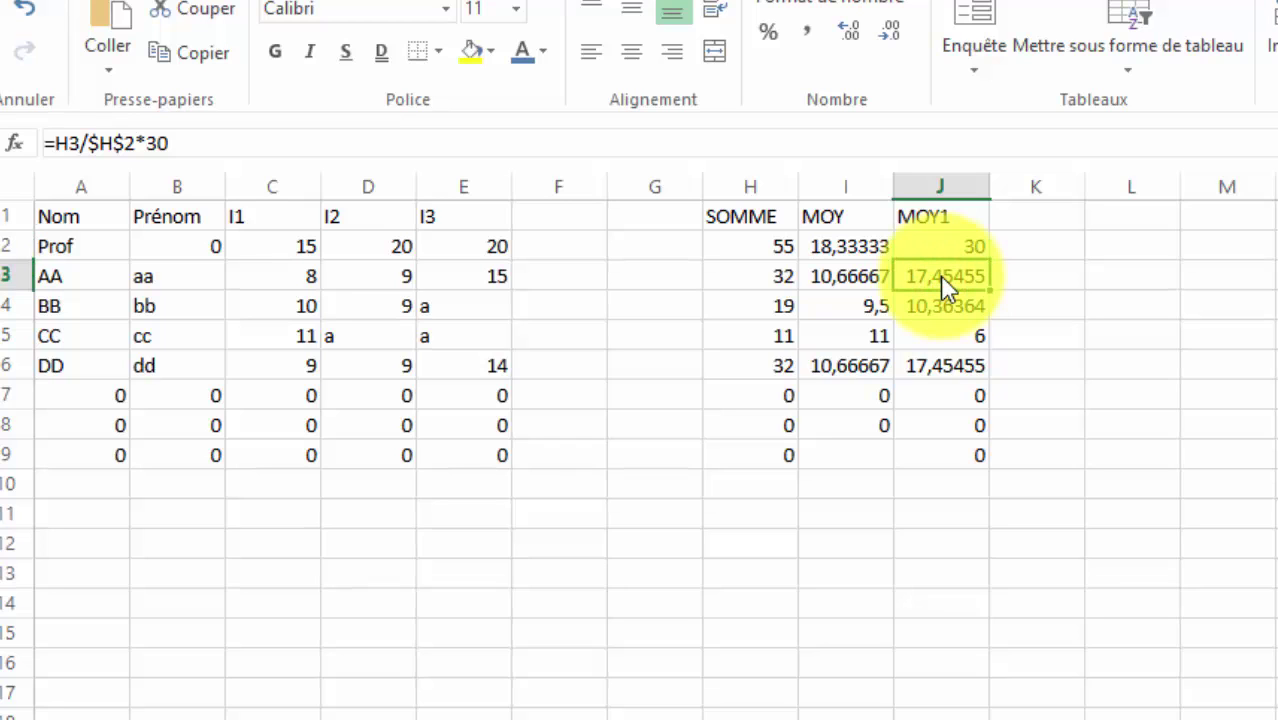
left_click(942, 306)
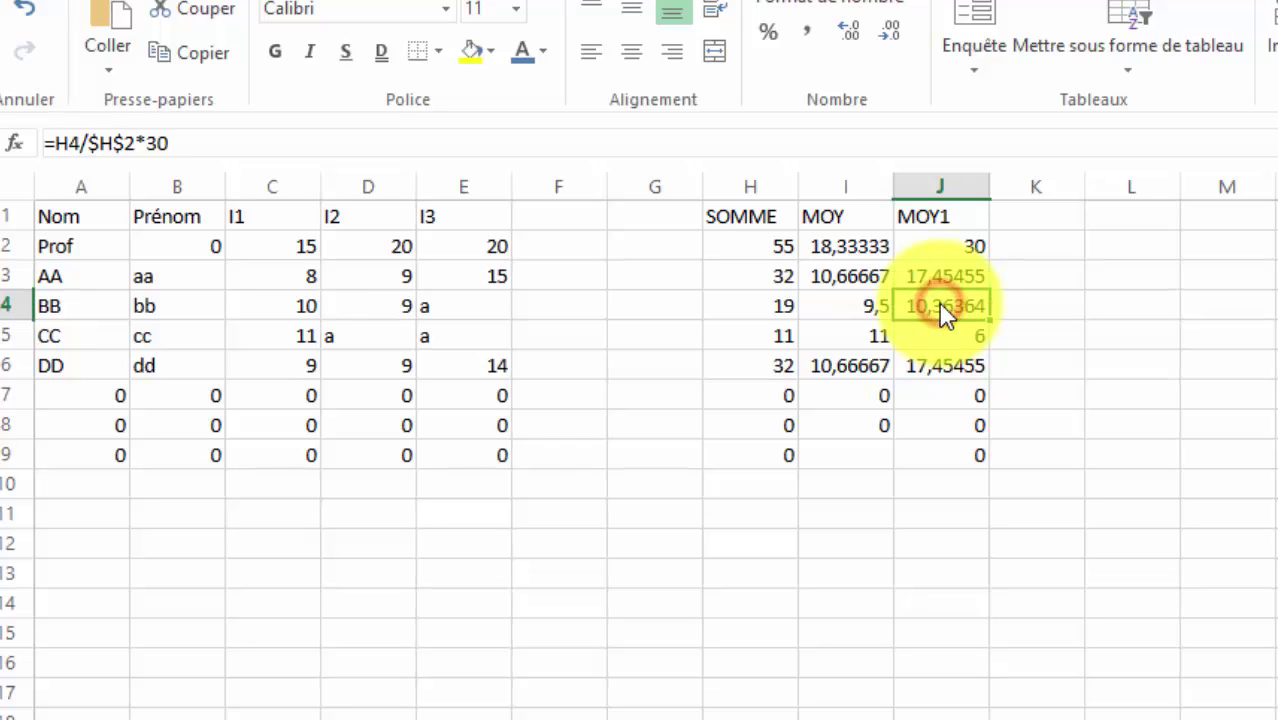
left_click(945, 336)
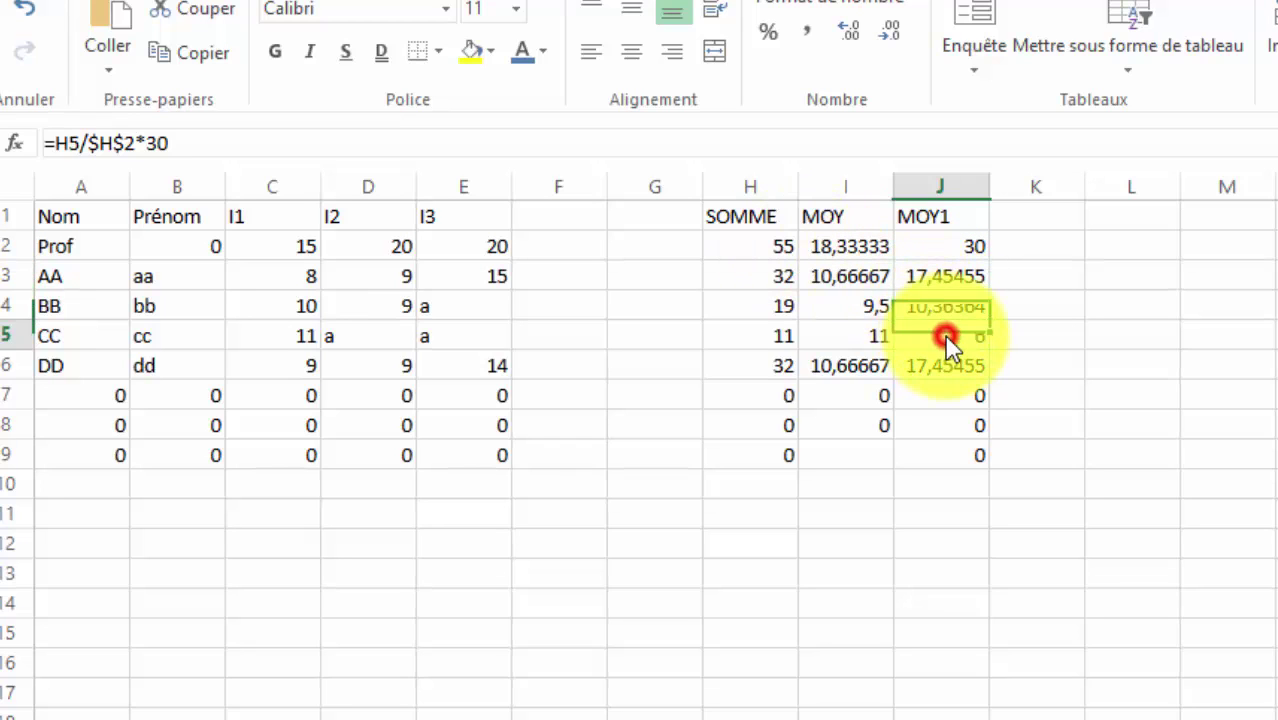
left_click(948, 370)
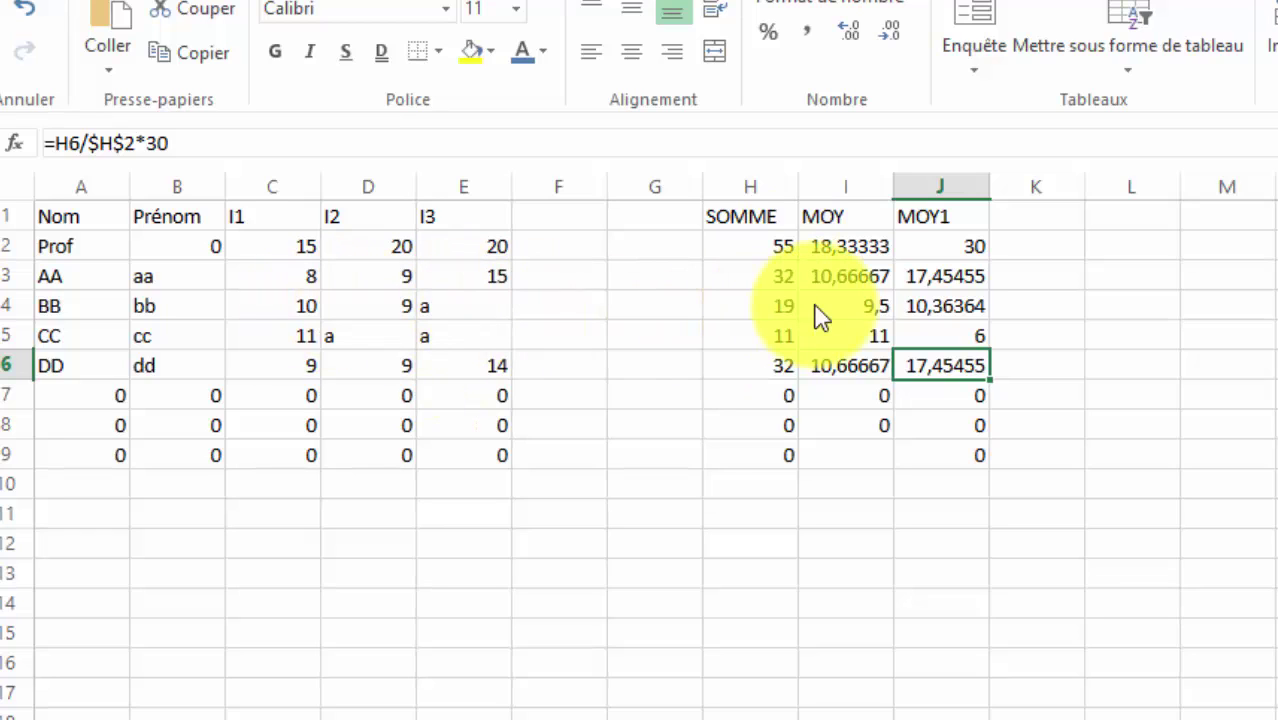
left_click(930, 308)
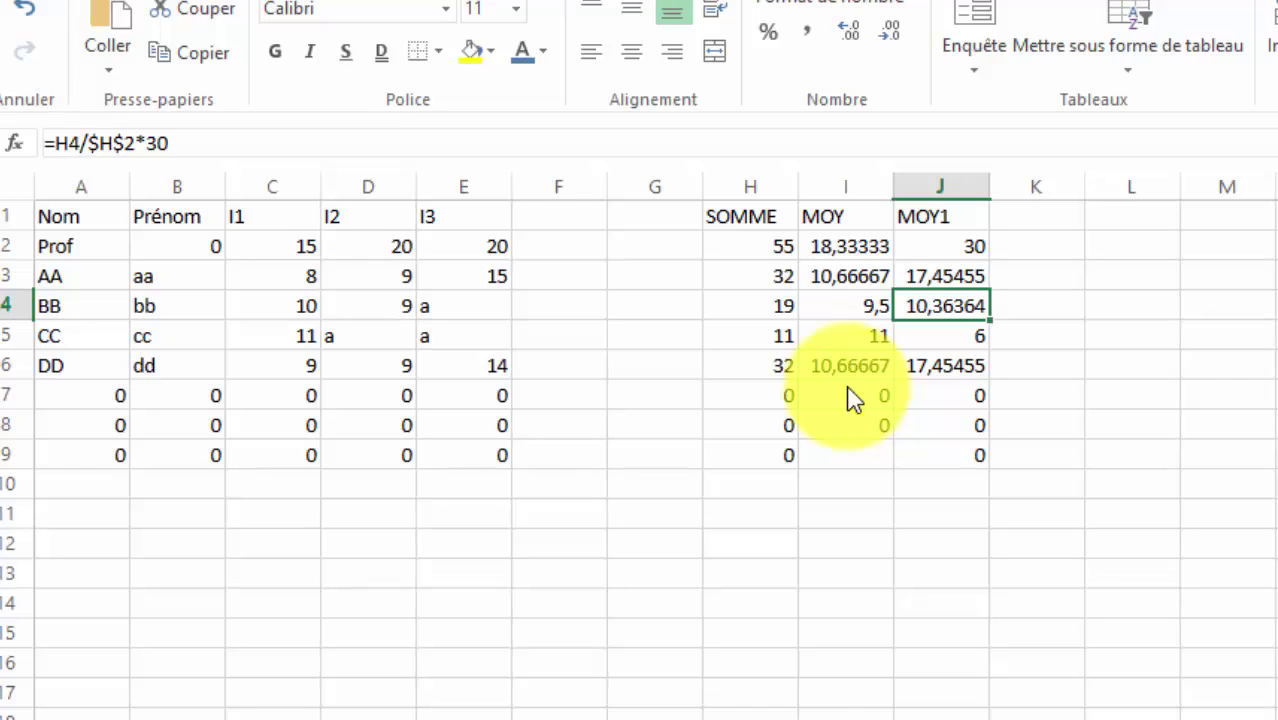
left_click(1041, 215)
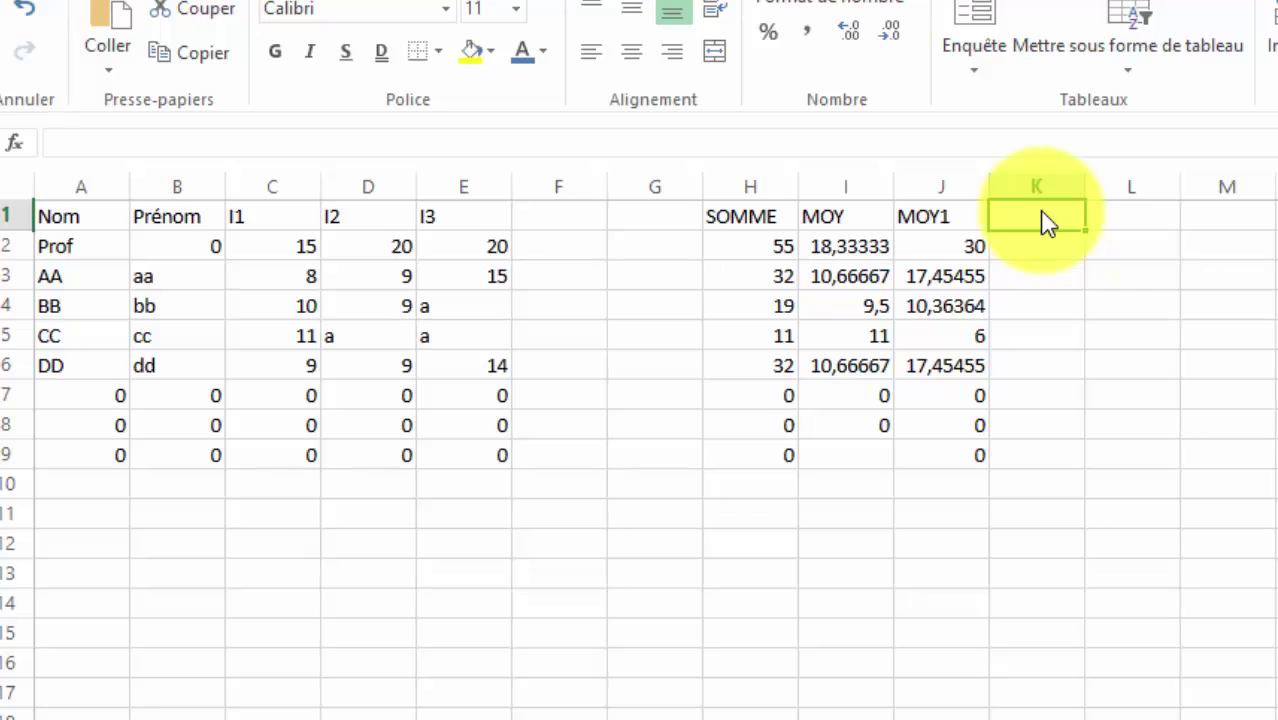
Insert SOM.ALS in K1 over range C2:E2 and begin the criterion with <>
left_click(14, 145)
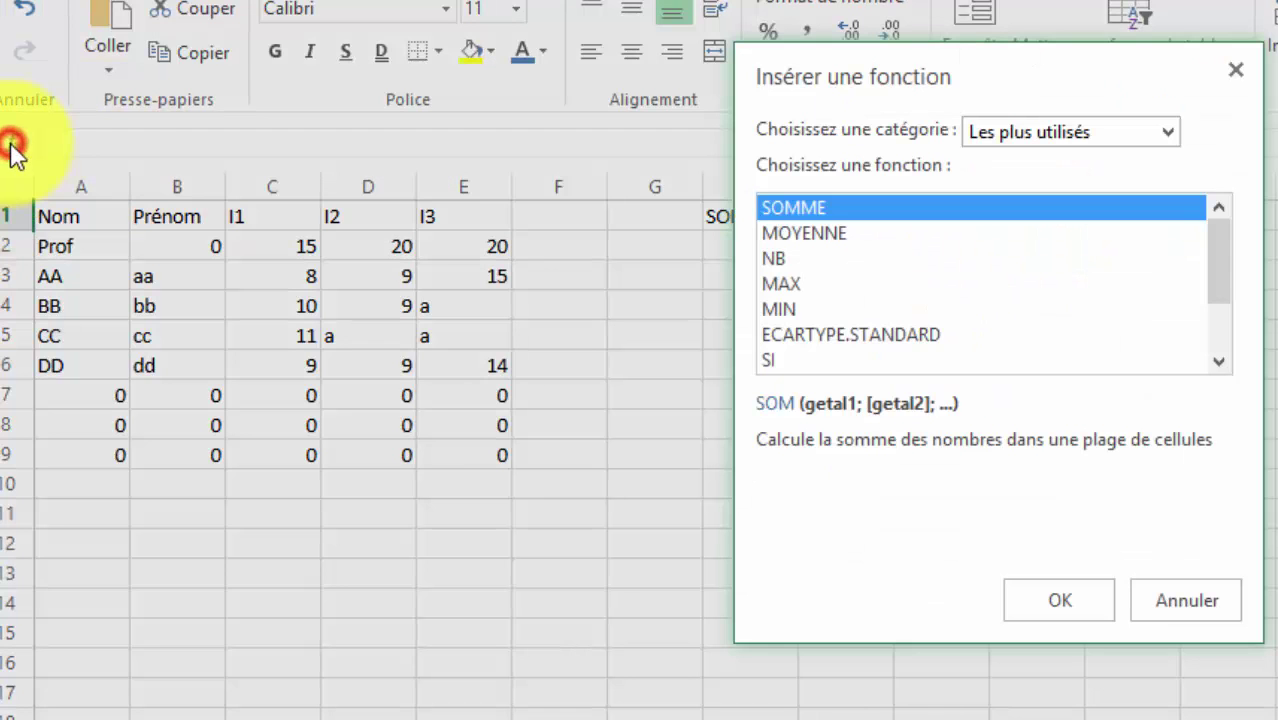
left_click_drag(1214, 262, 1212, 334)
left_click(818, 312)
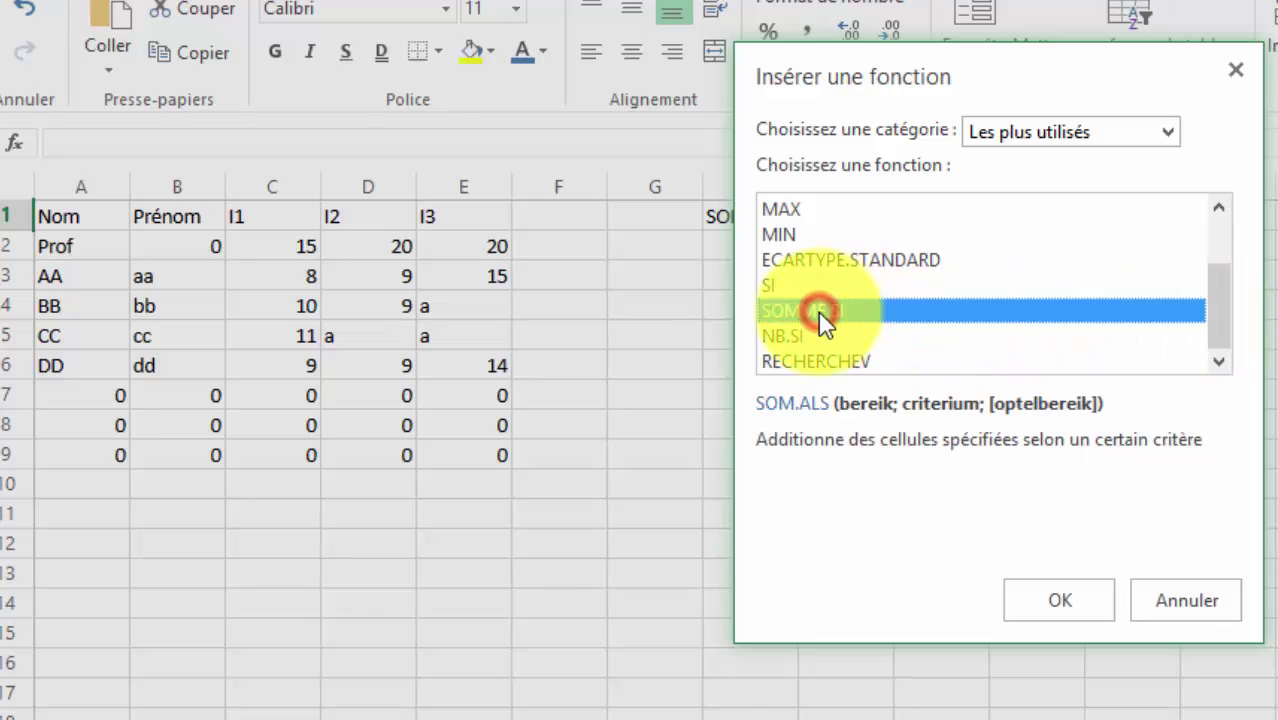
left_click(1060, 605)
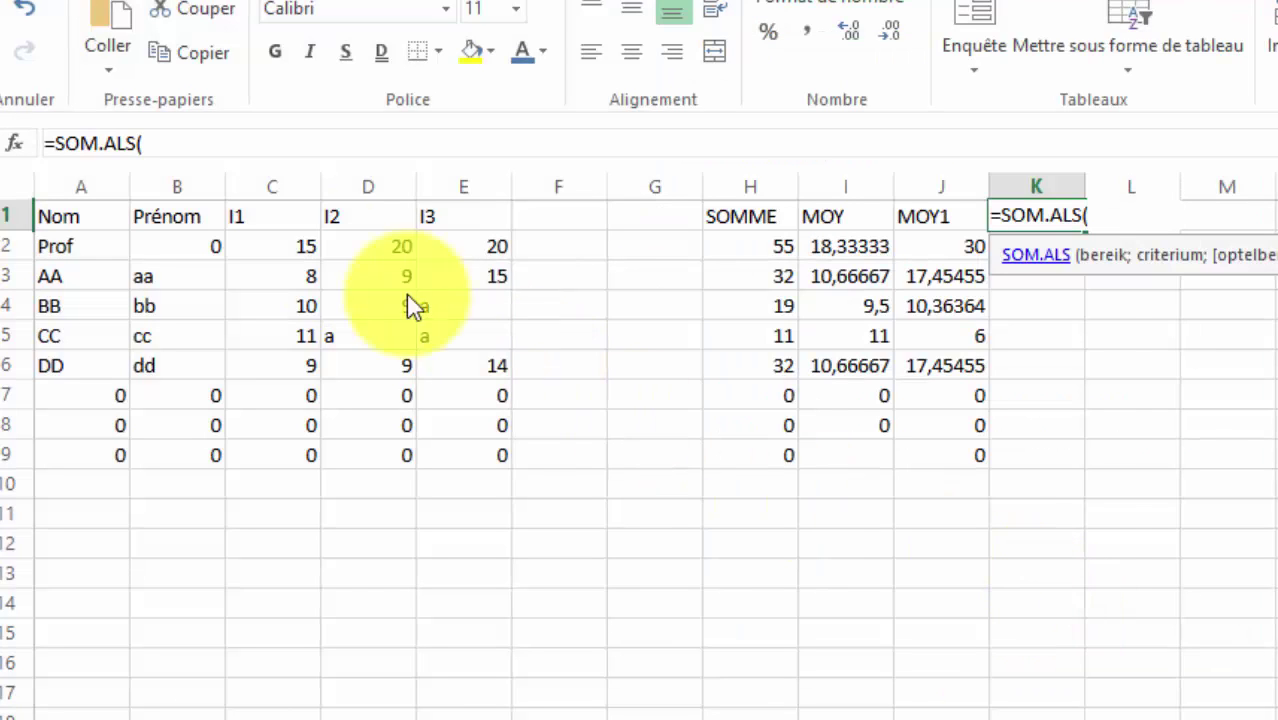
left_click(292, 248)
left_click_drag(292, 250, 452, 250)
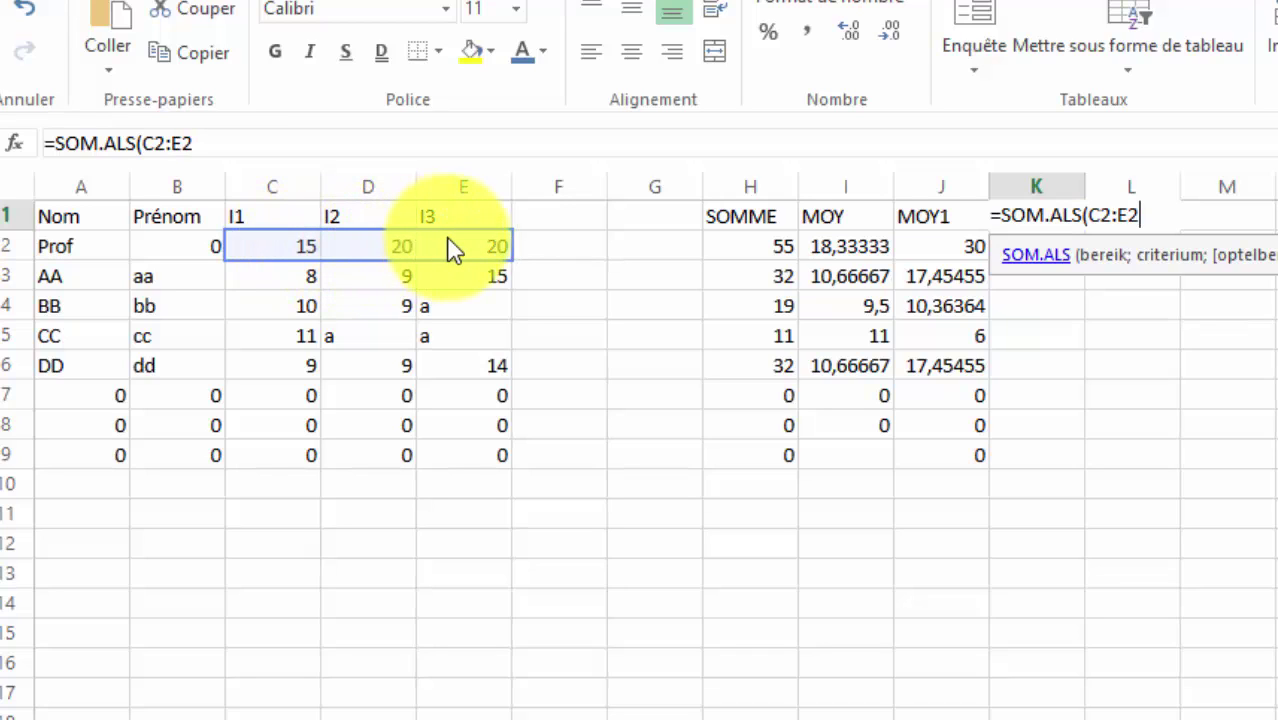
type(";<")
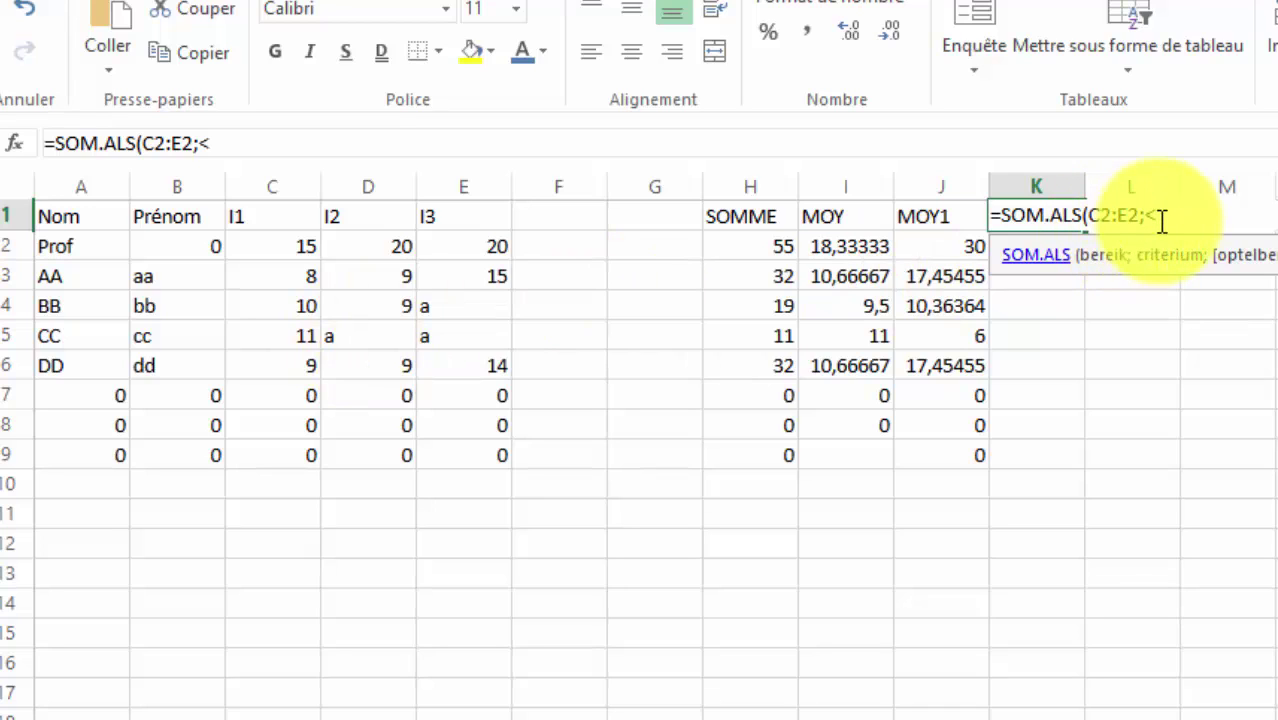
type(">'a';")
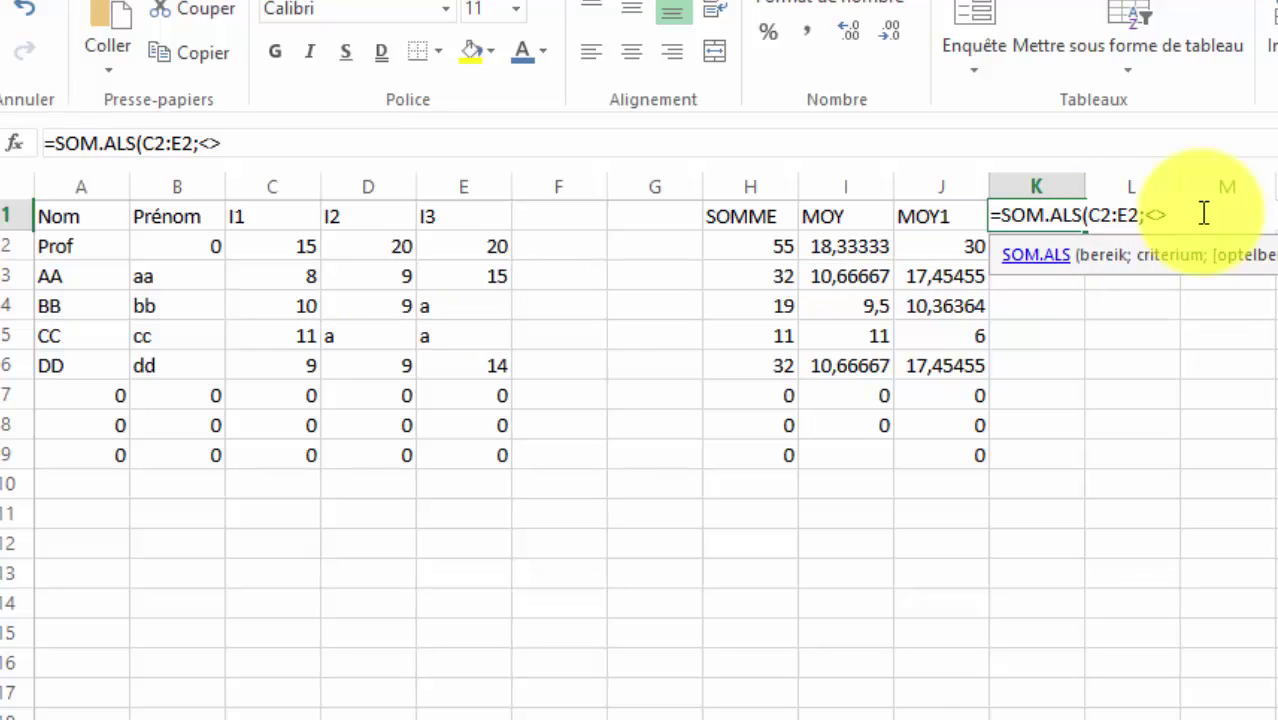
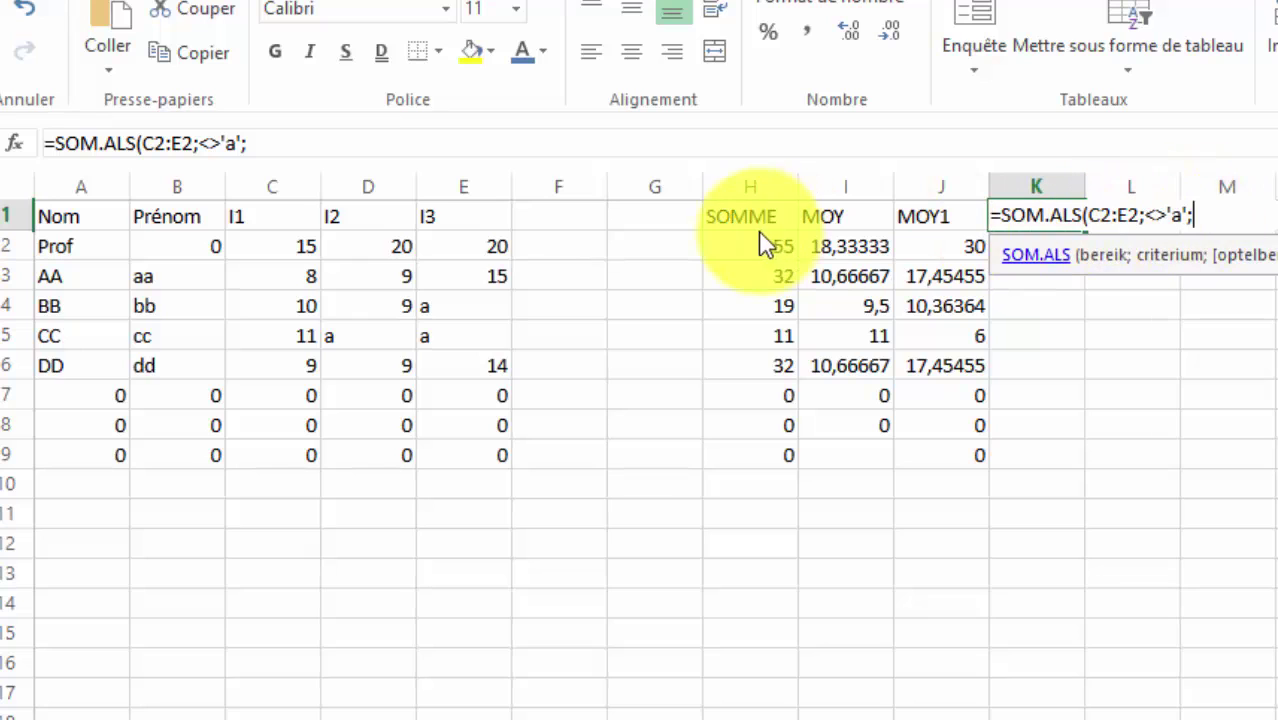
Add C2:E2 as the sum range of K1's SOM.ALS formula and strip the apostrophes around a
left_click_drag(287, 248, 454, 248)
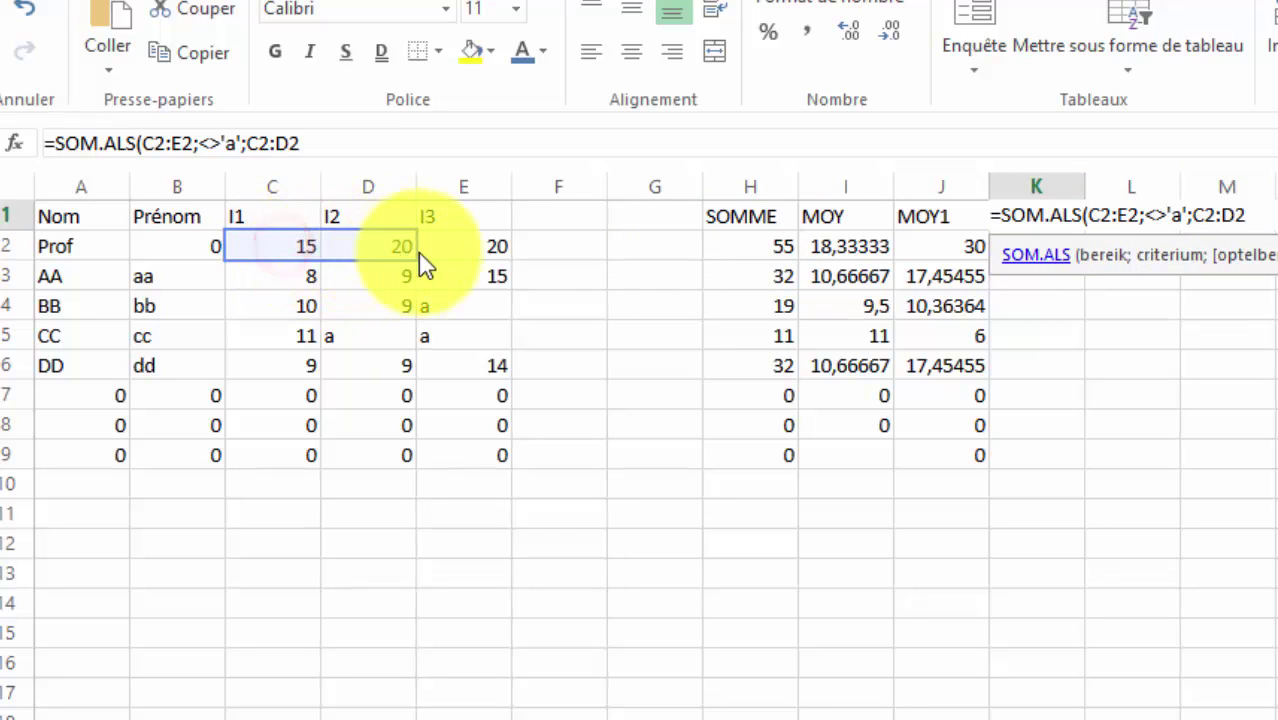
key("Return")
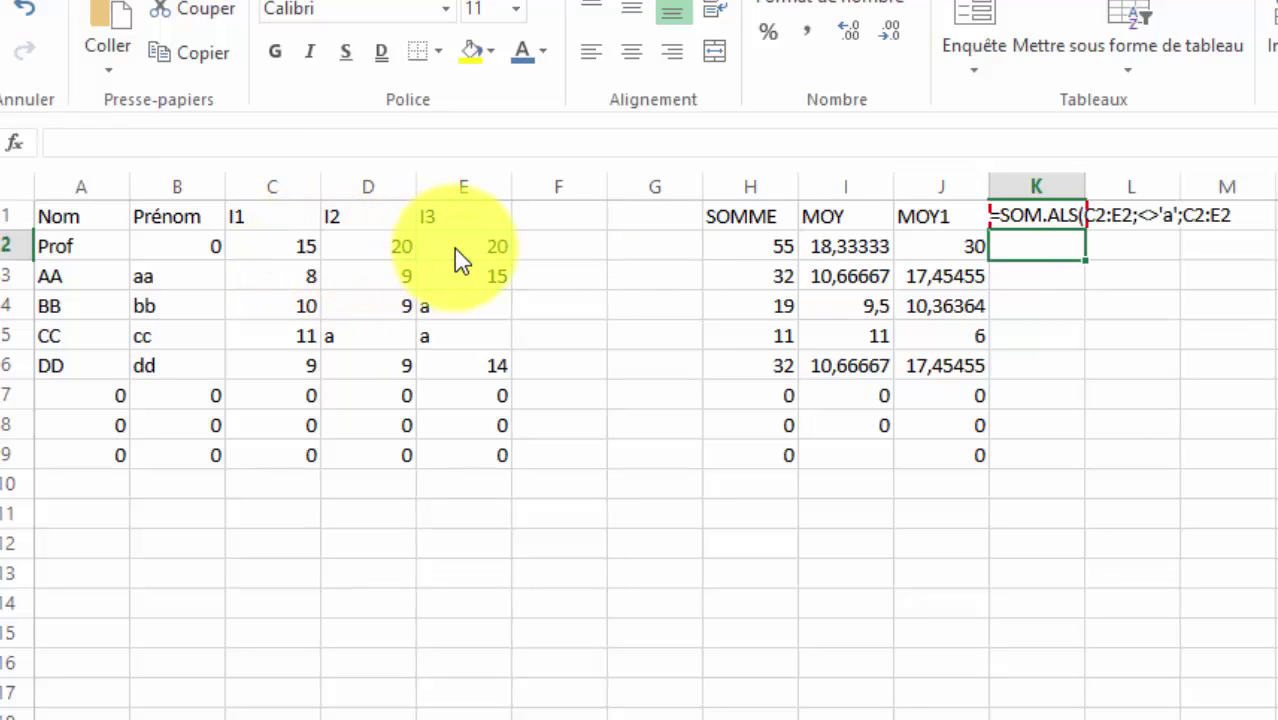
left_click(1016, 220)
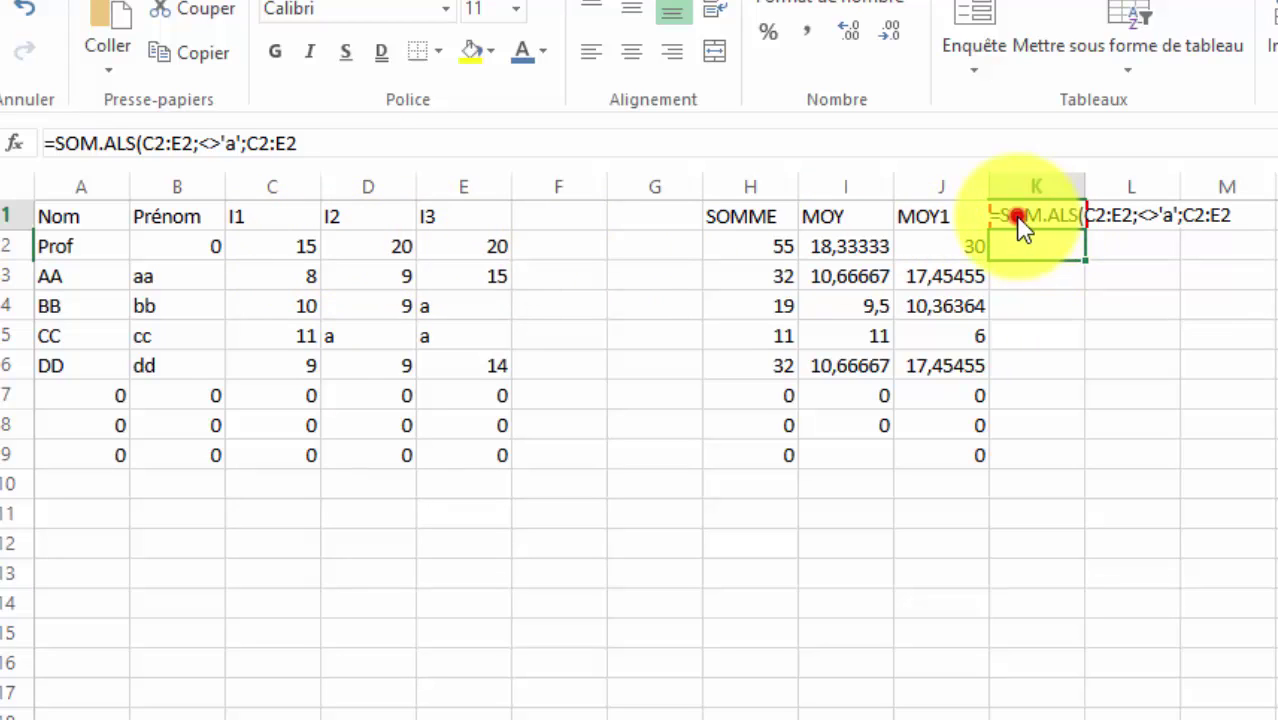
left_click(244, 143)
key("Delete")
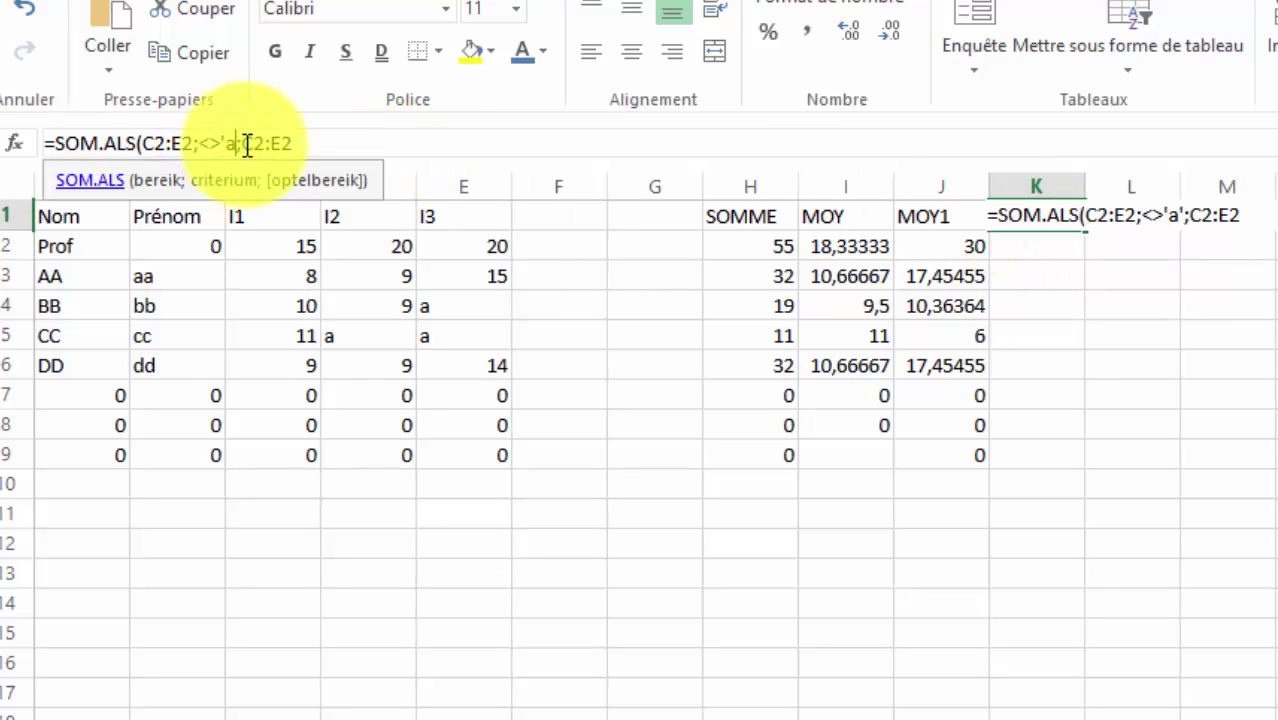
key("BackSpace")
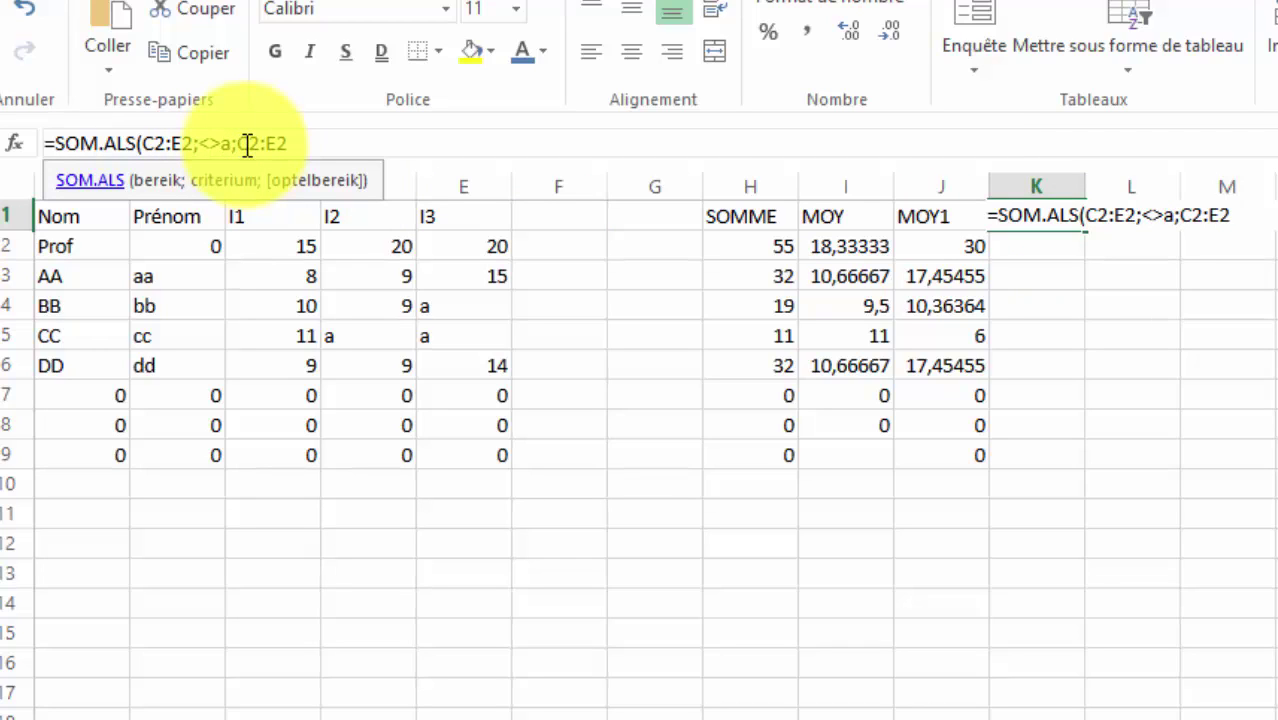
key("Return")
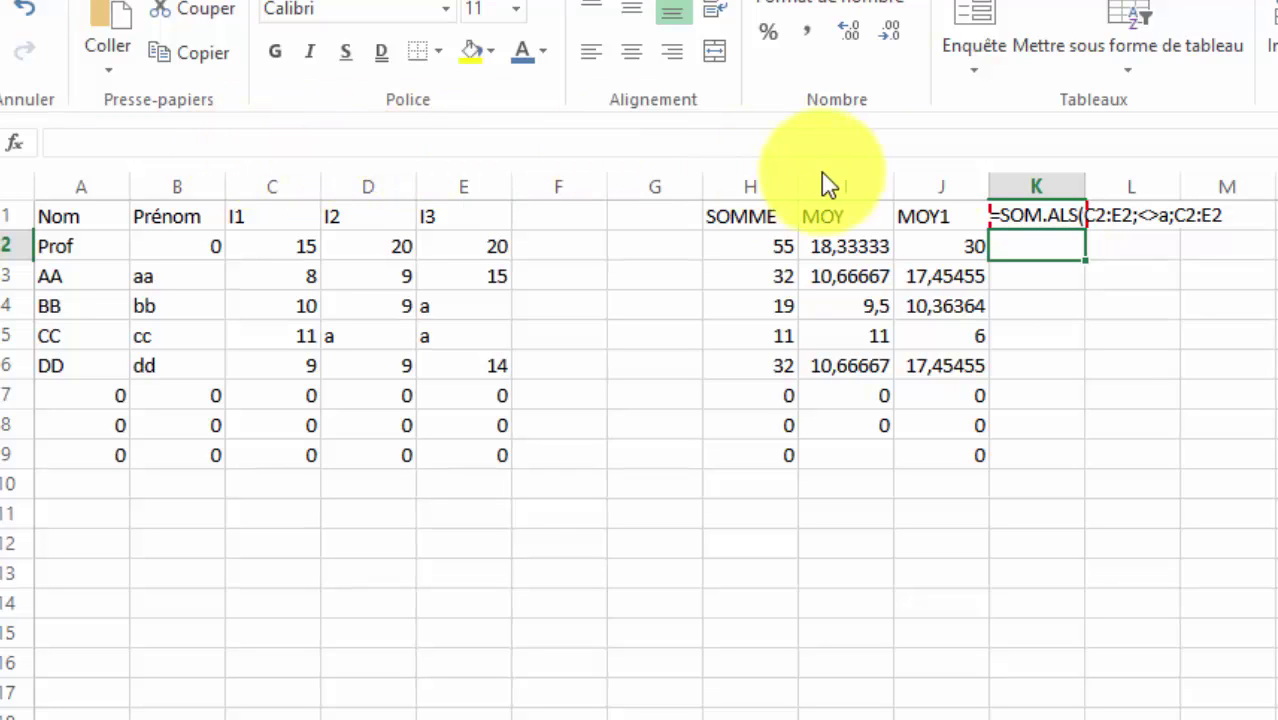
Close the K1 formula's parenthesis and put the apostrophes back around a
left_click(1035, 220)
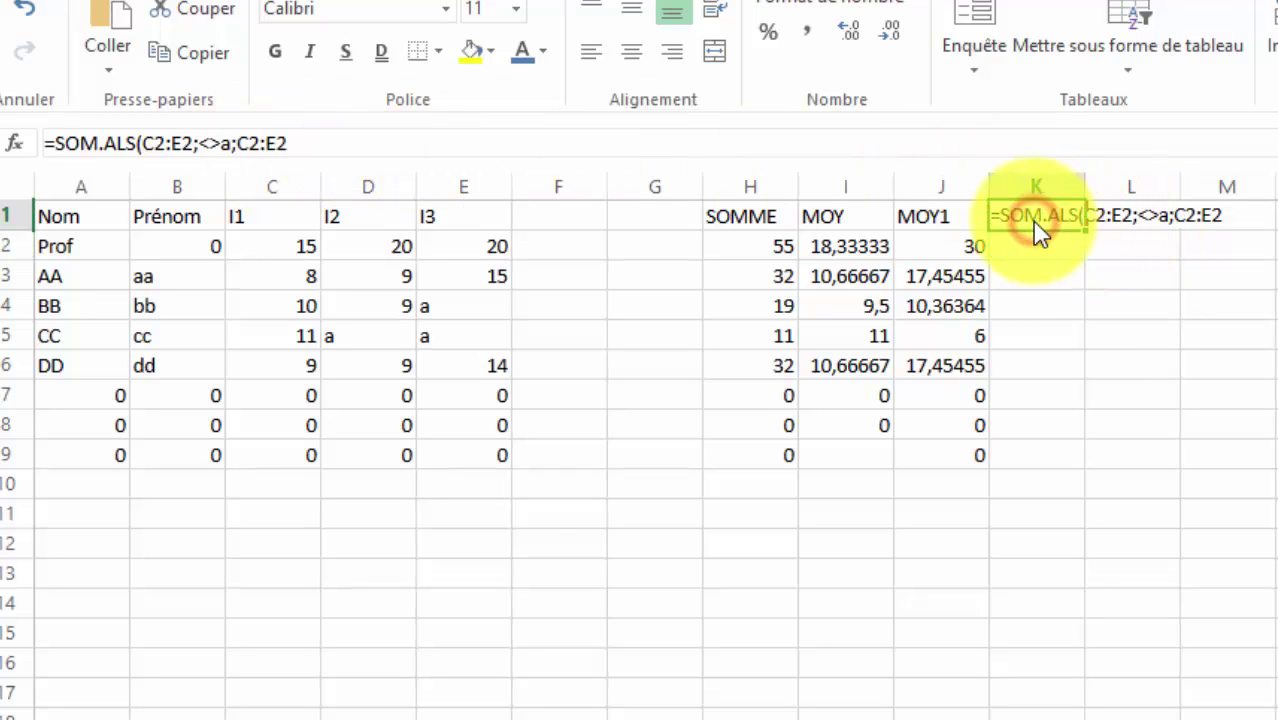
left_click(297, 147)
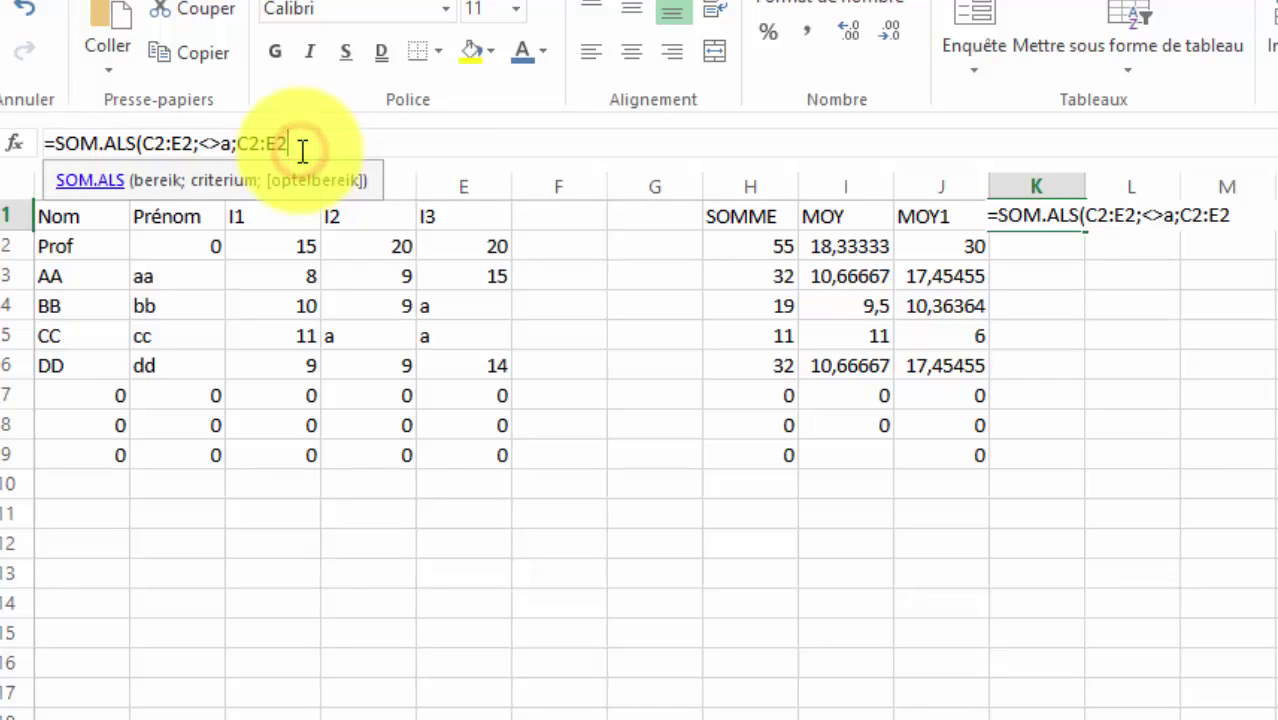
type(")")
key("Return")
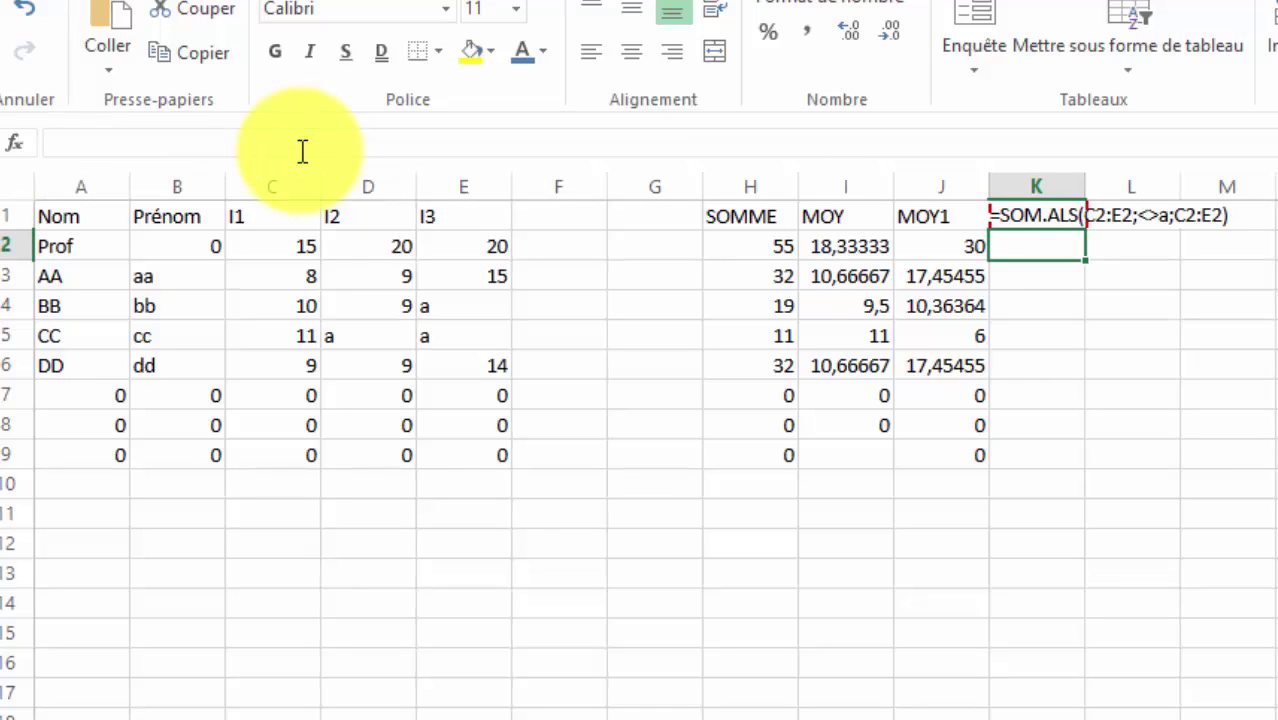
left_click(1033, 213)
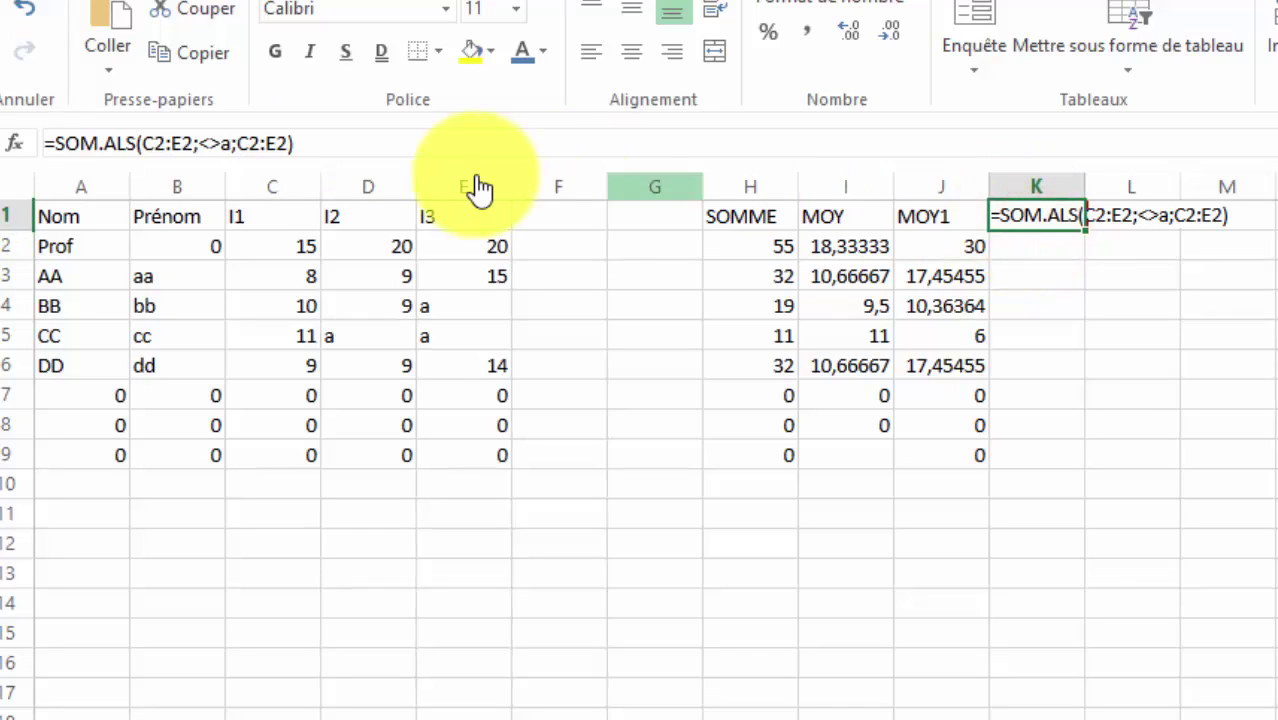
left_click(224, 145)
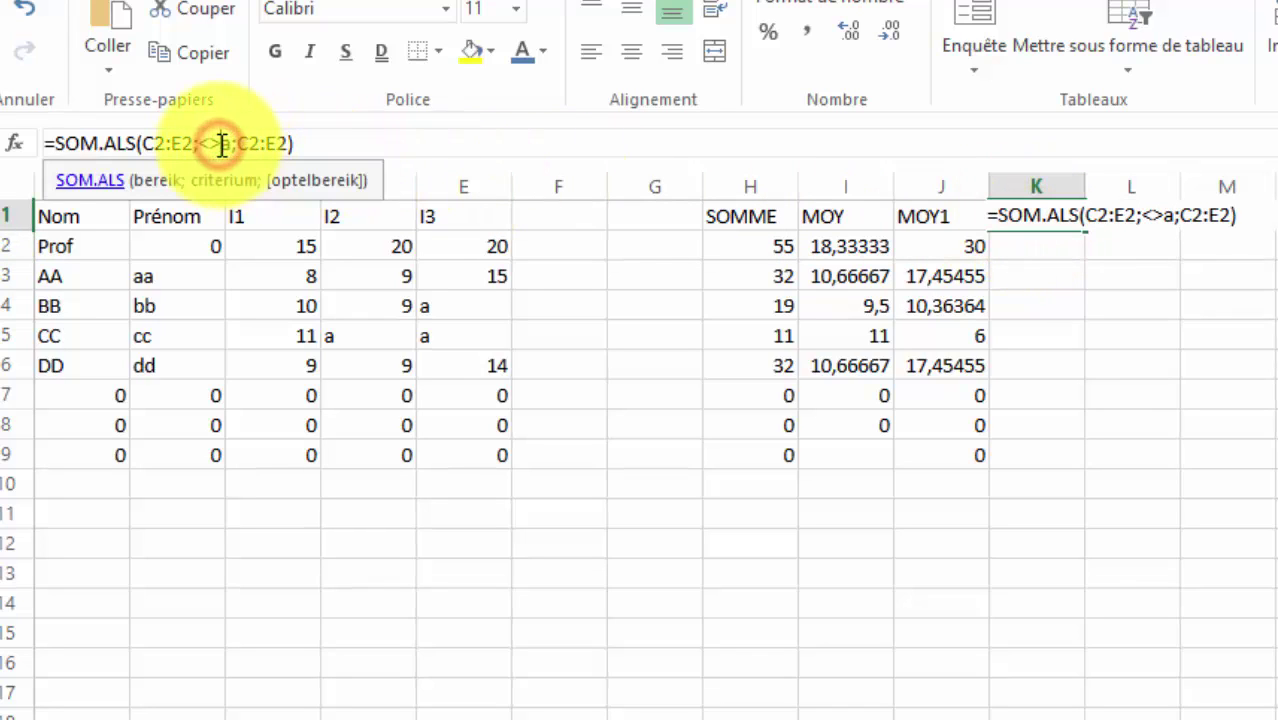
type("'")
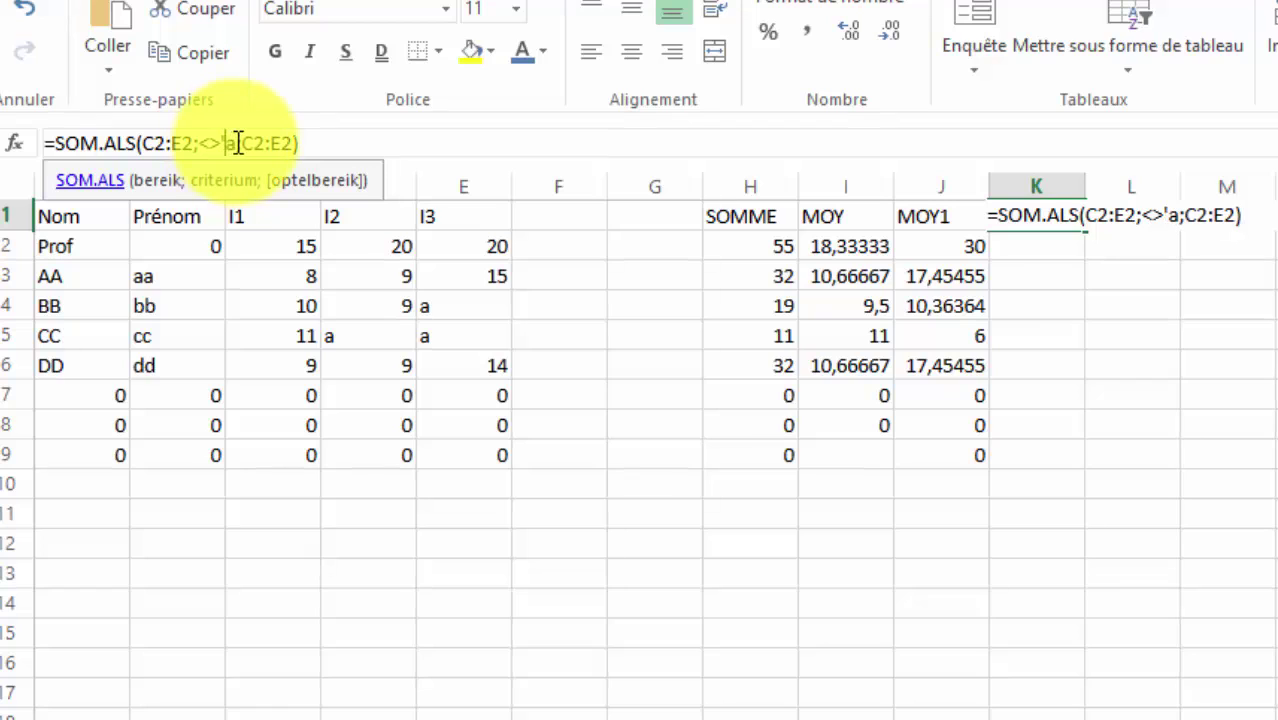
left_click(239, 145)
type("'")
key("Return")
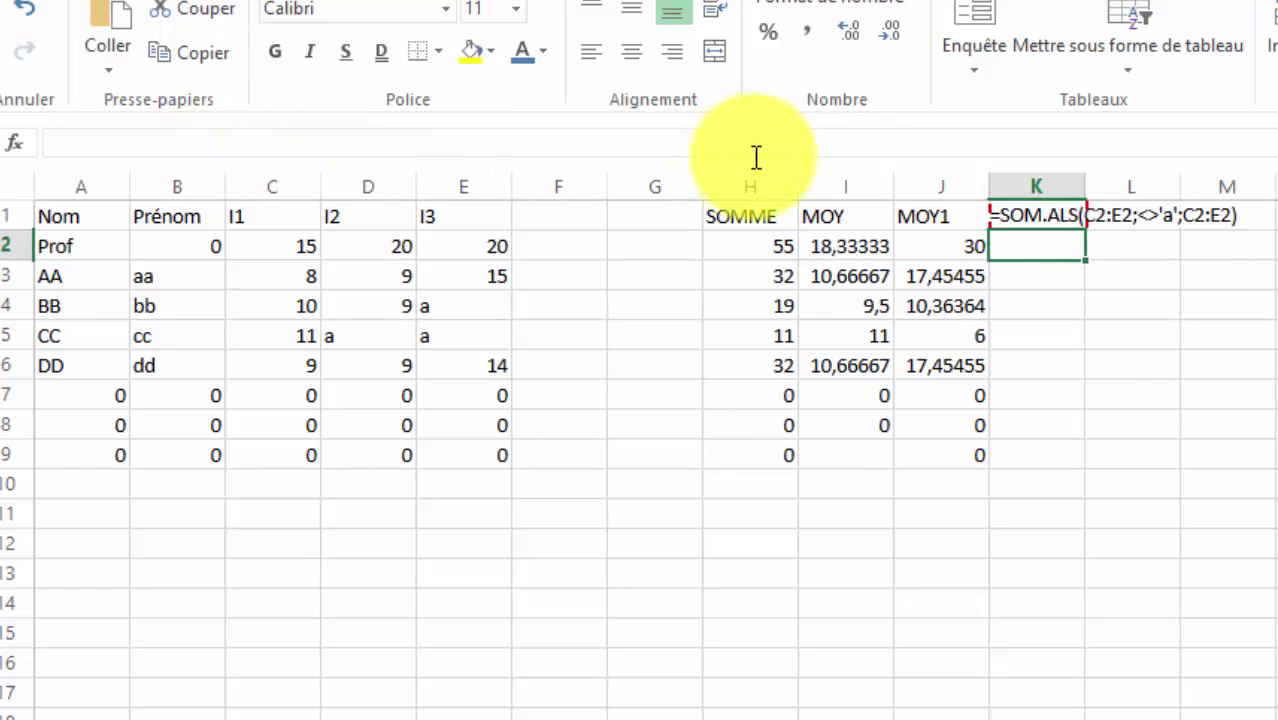
Wrap the K1 criterion in double quotes as "<>'a'" so the formula returns 55
left_click(1027, 216)
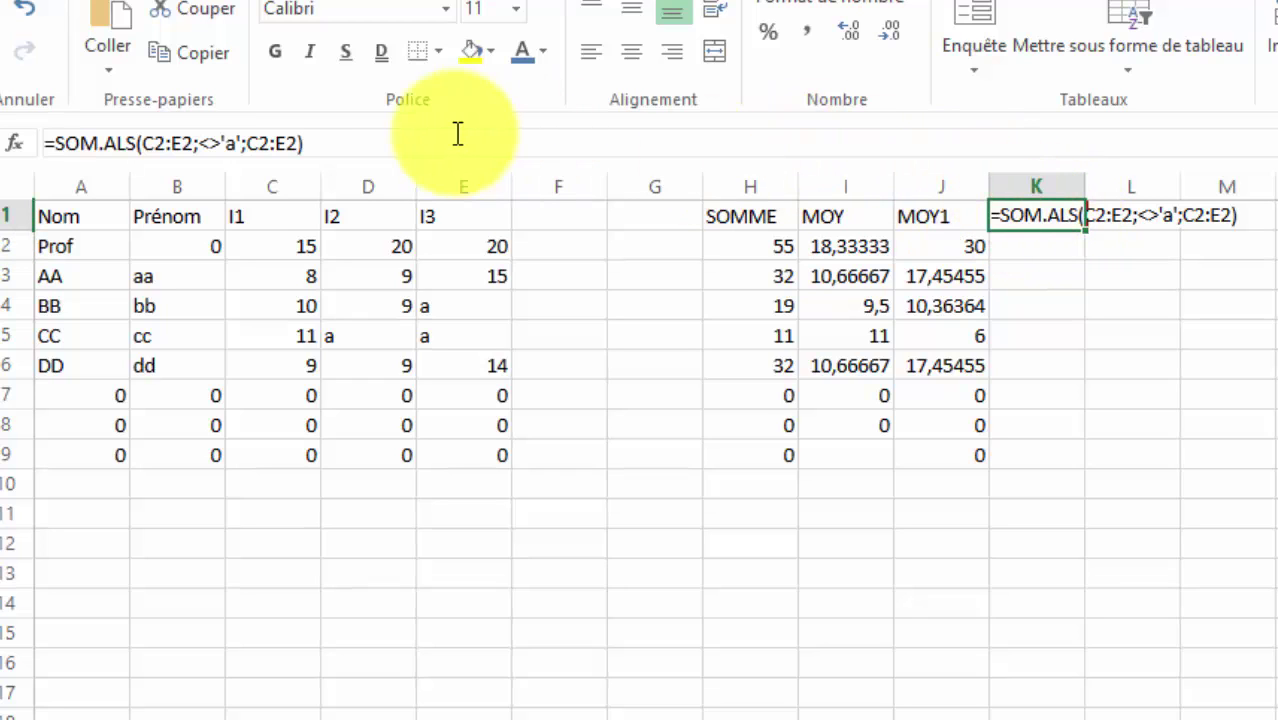
left_click(196, 145)
type(";")
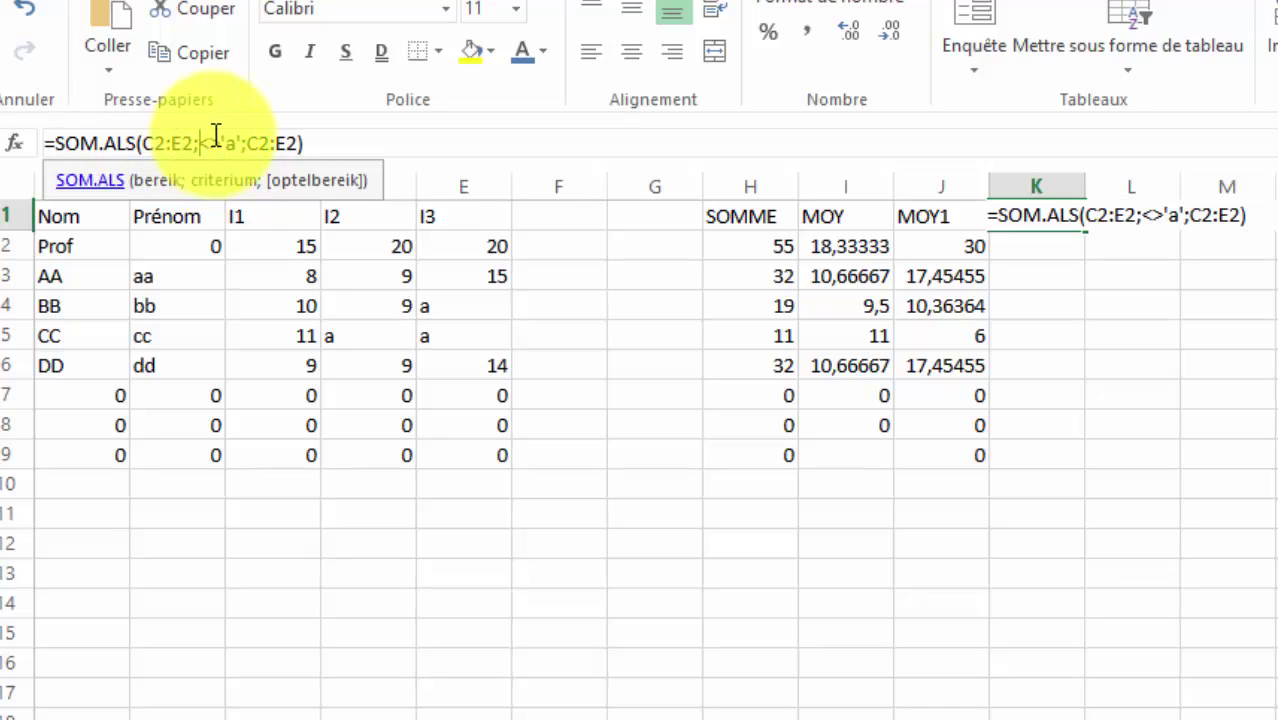
type("\"")
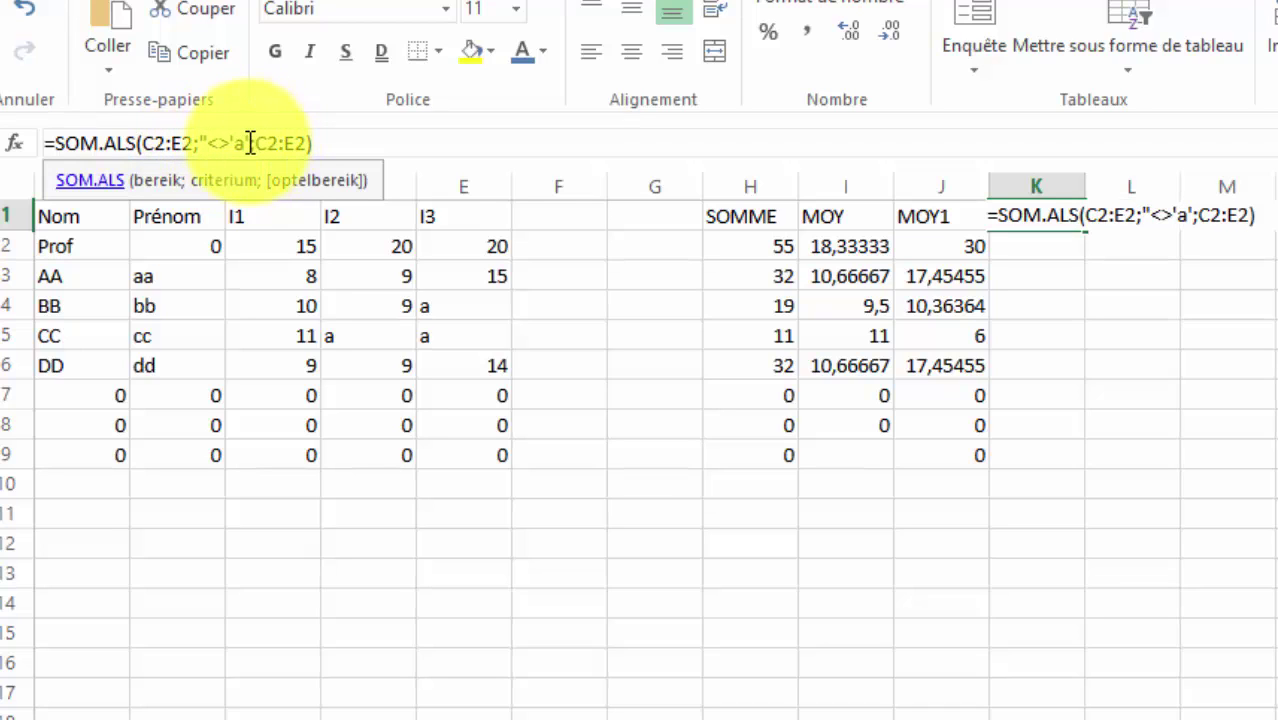
left_click(250, 143)
type("\"")
key("Return")
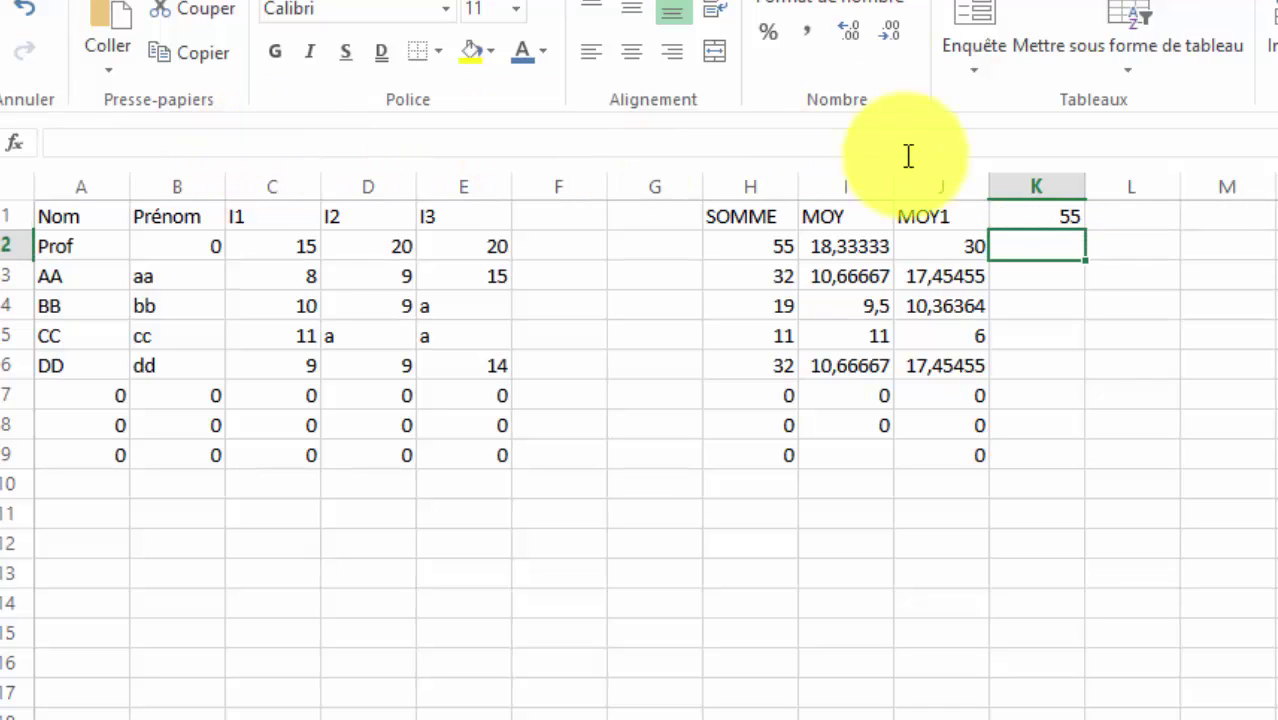
Make the K1 formula's sum range absolute as $C$2:$E$2
left_click(1050, 218)
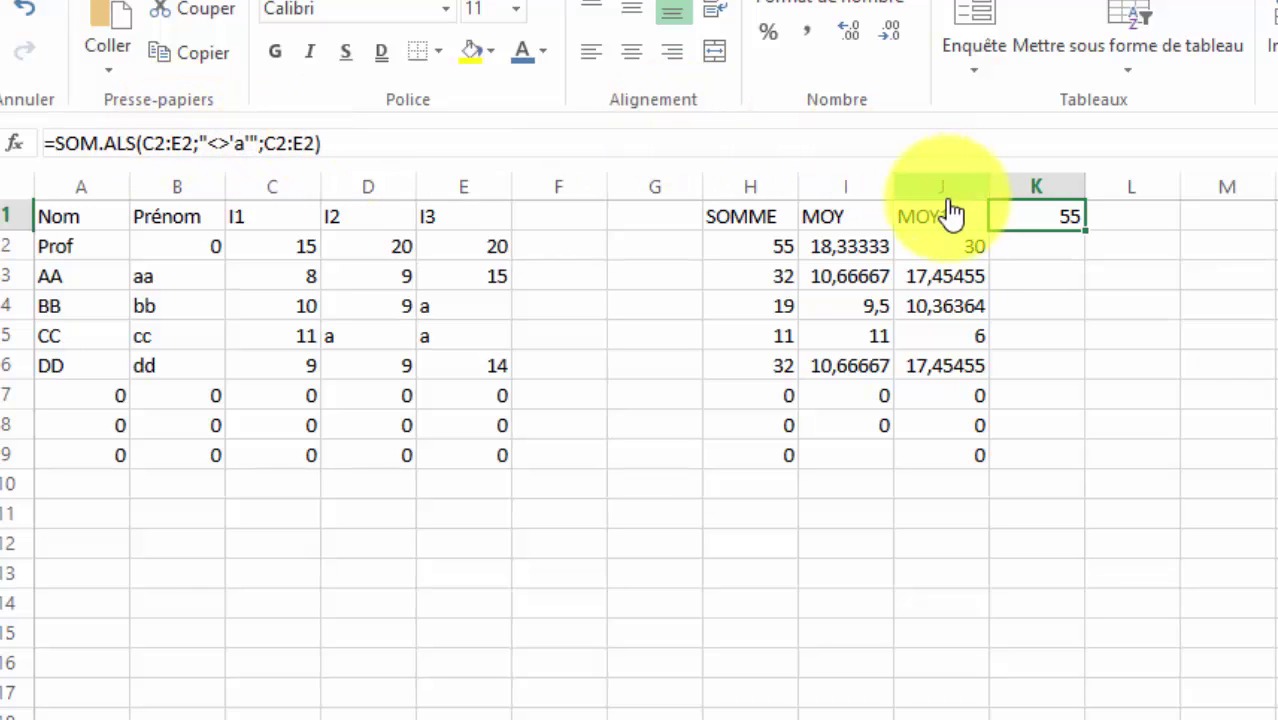
left_click(265, 142)
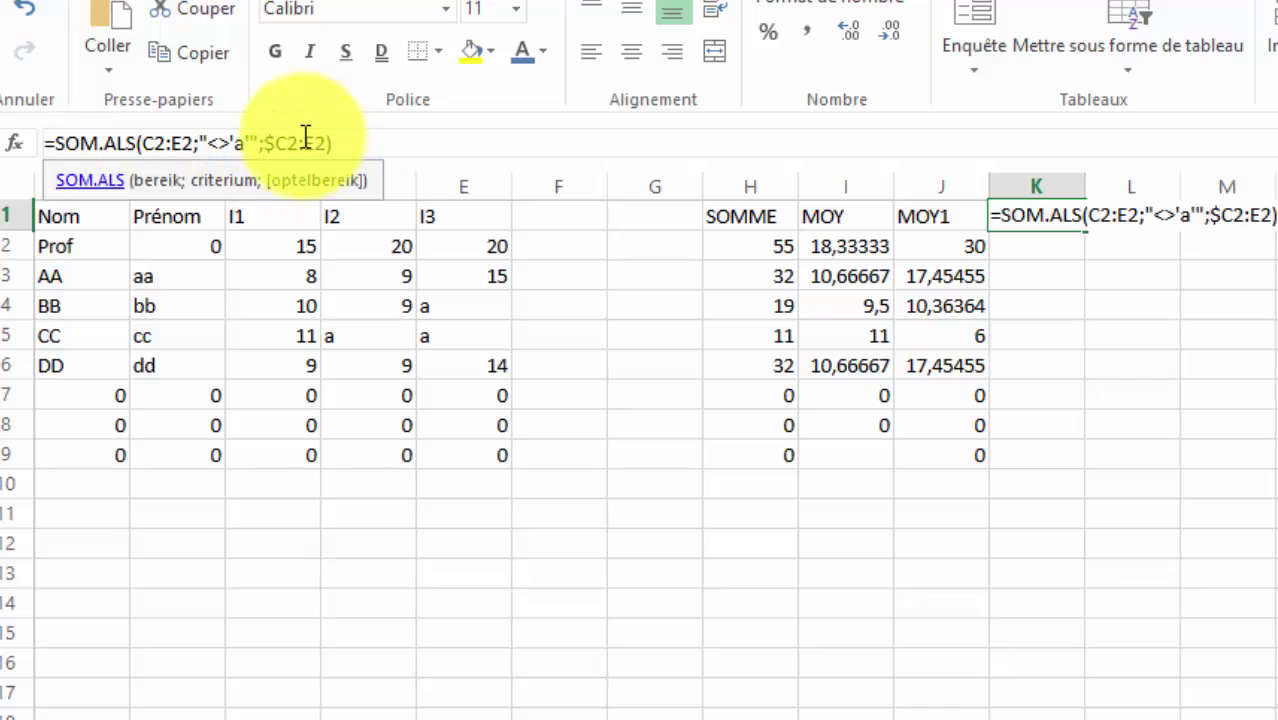
type("$")
left_click(288, 136)
type("$")
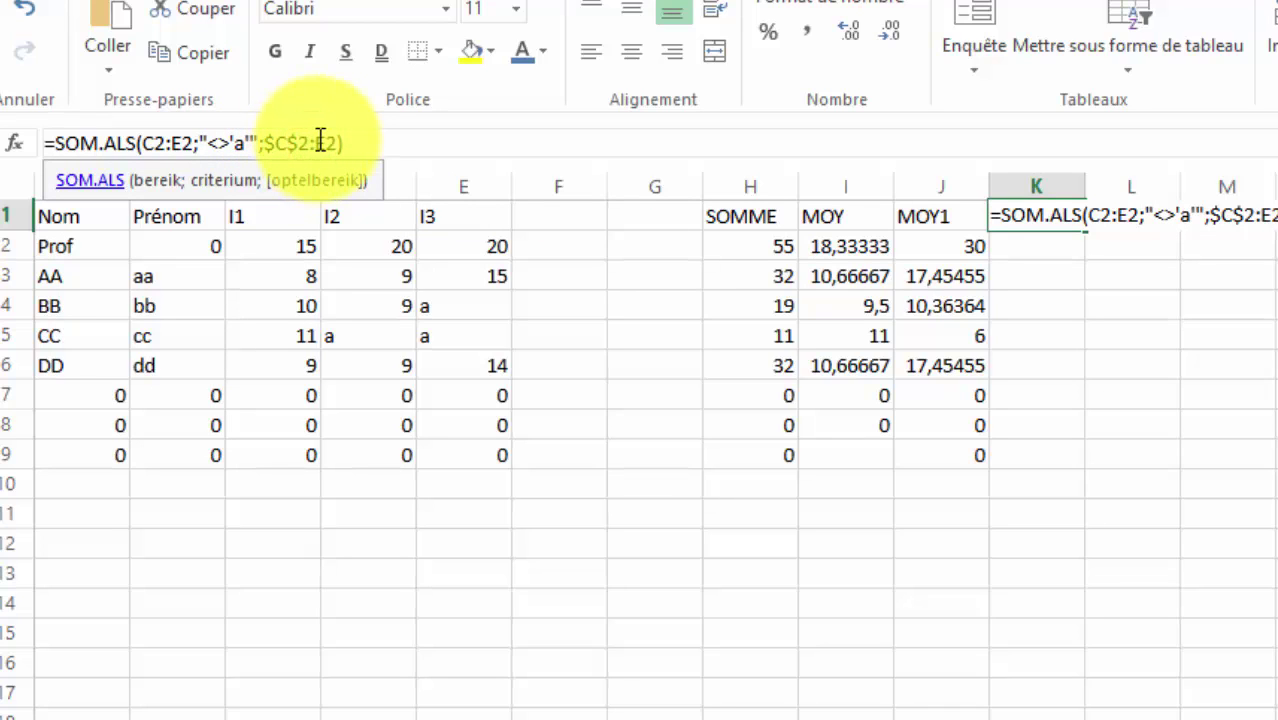
left_click(318, 141)
type("$")
left_click(342, 141)
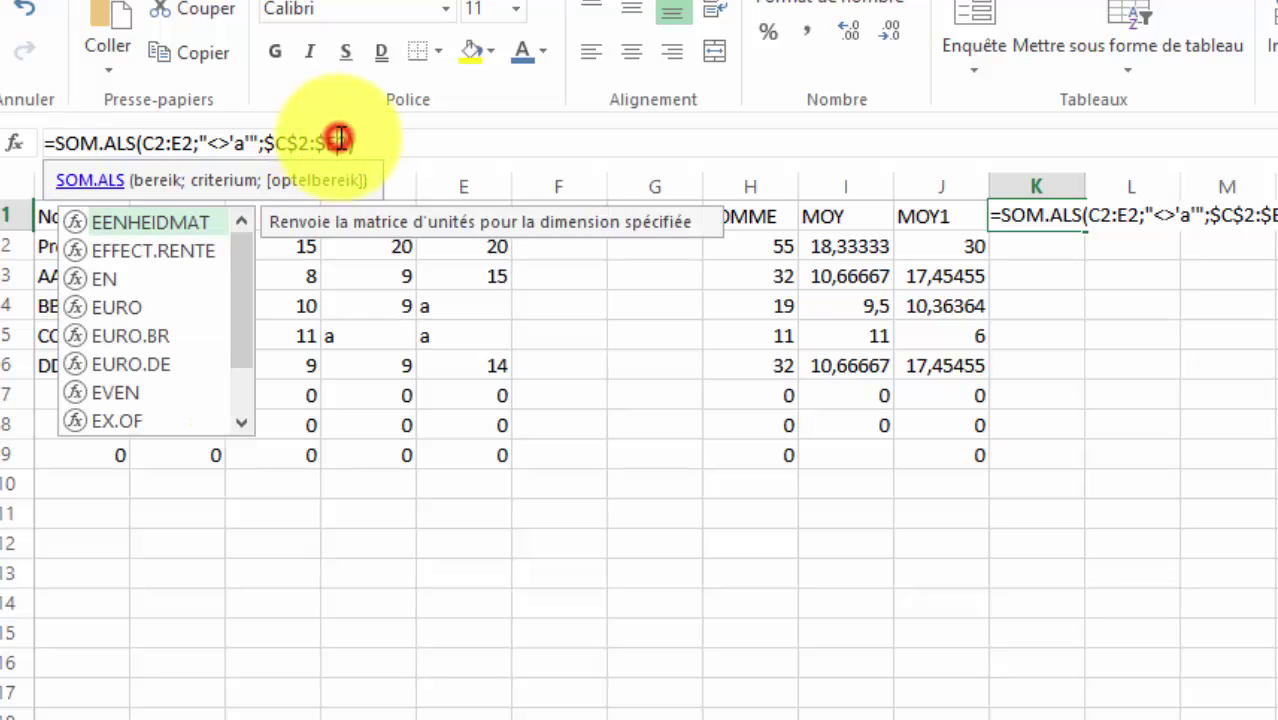
type("$")
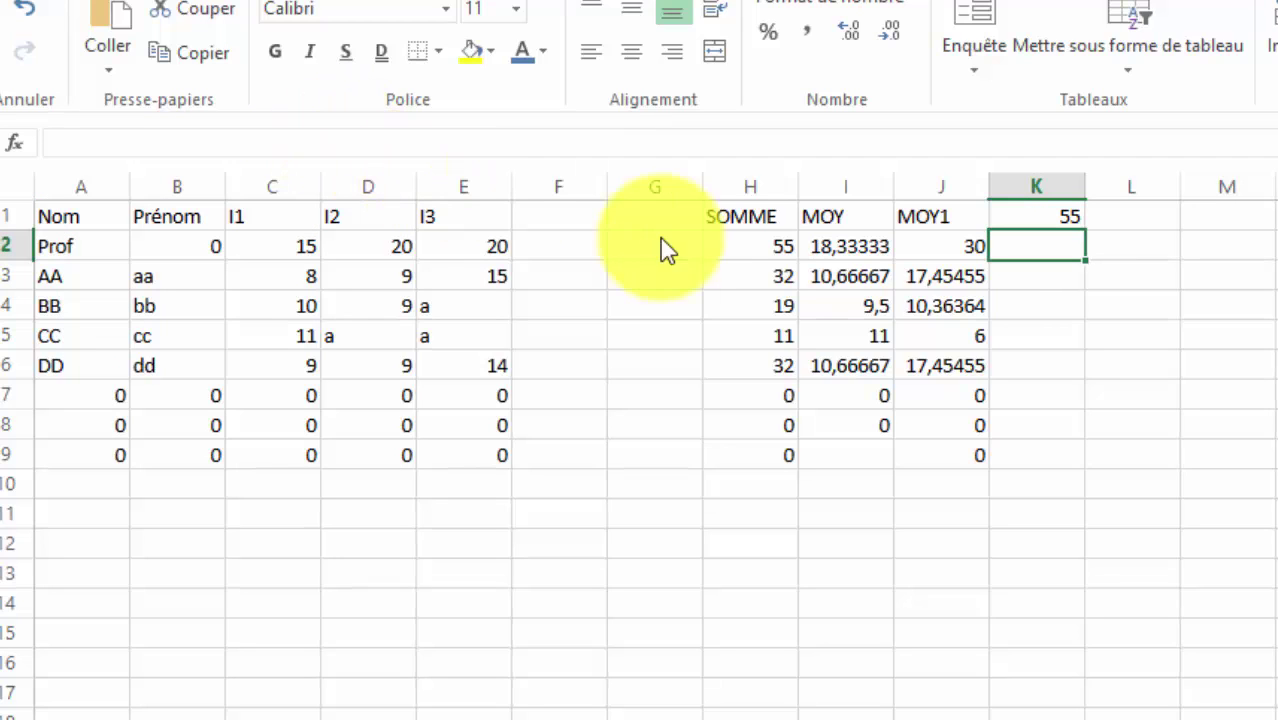
Move the SOM.ALS formula into K2 and put the header REFOK in K1
left_click(1042, 216)
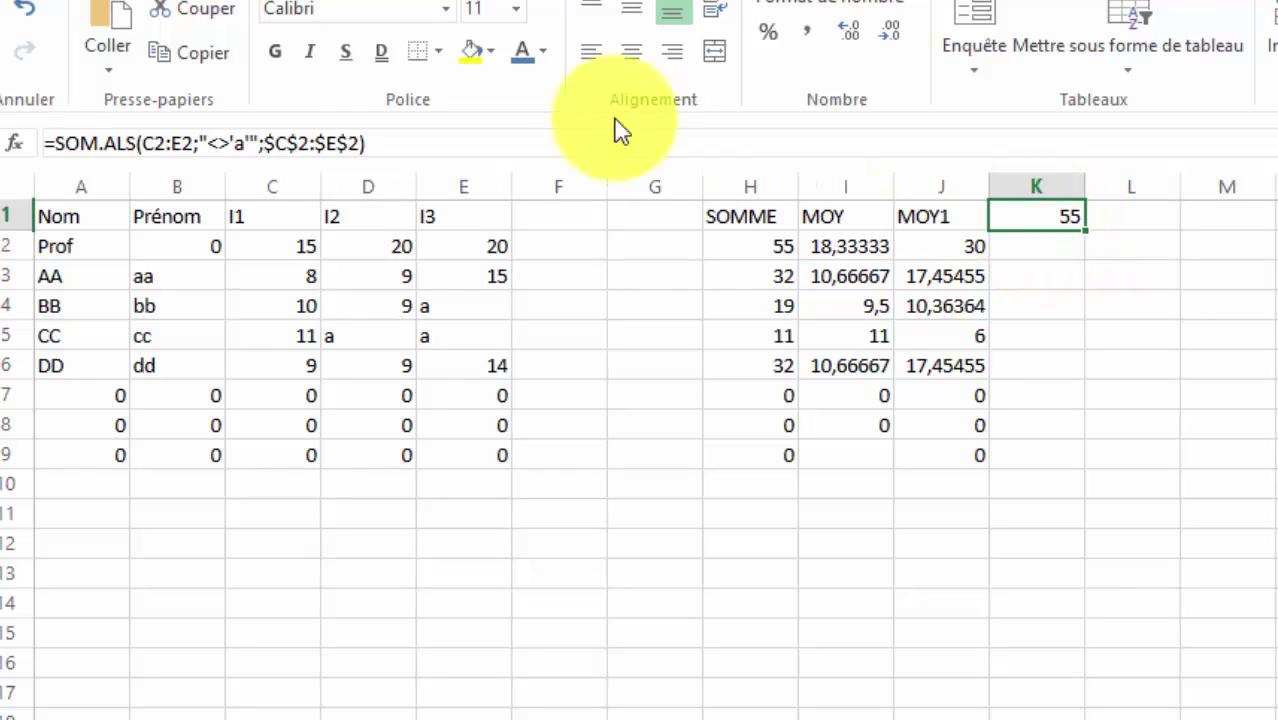
triple_click(402, 143)
key("ctrl+c")
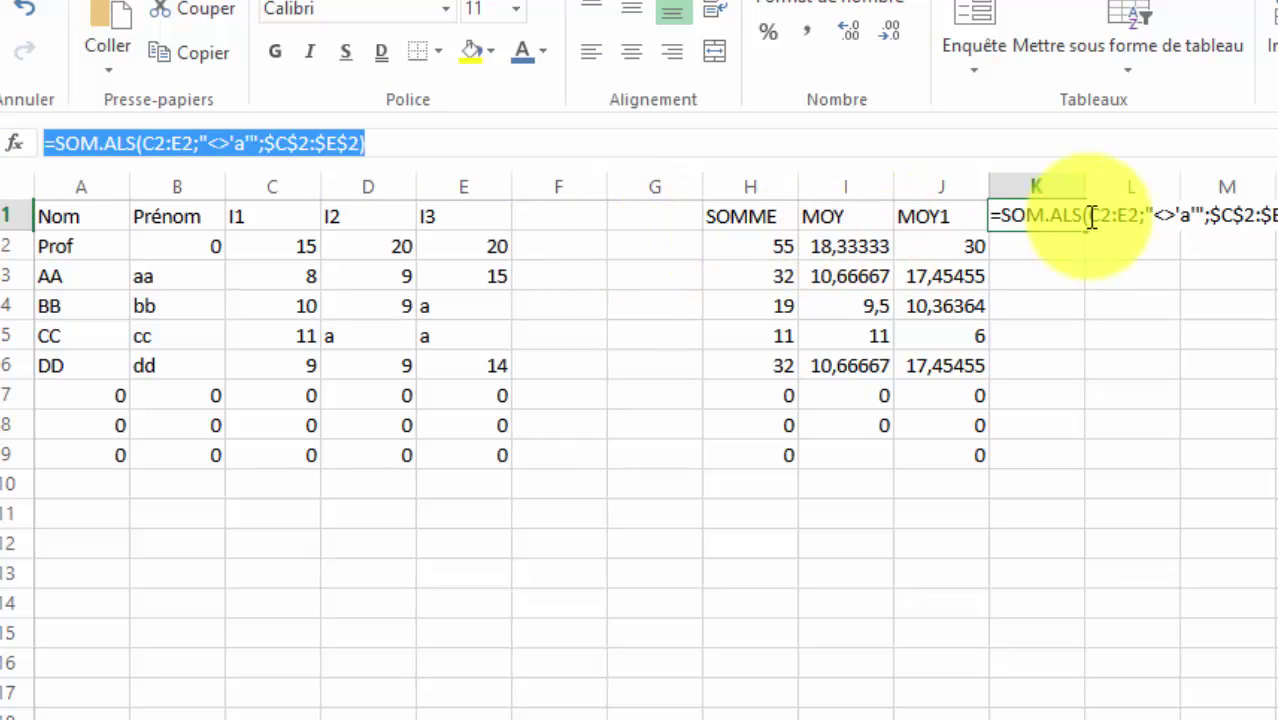
left_click(1025, 252)
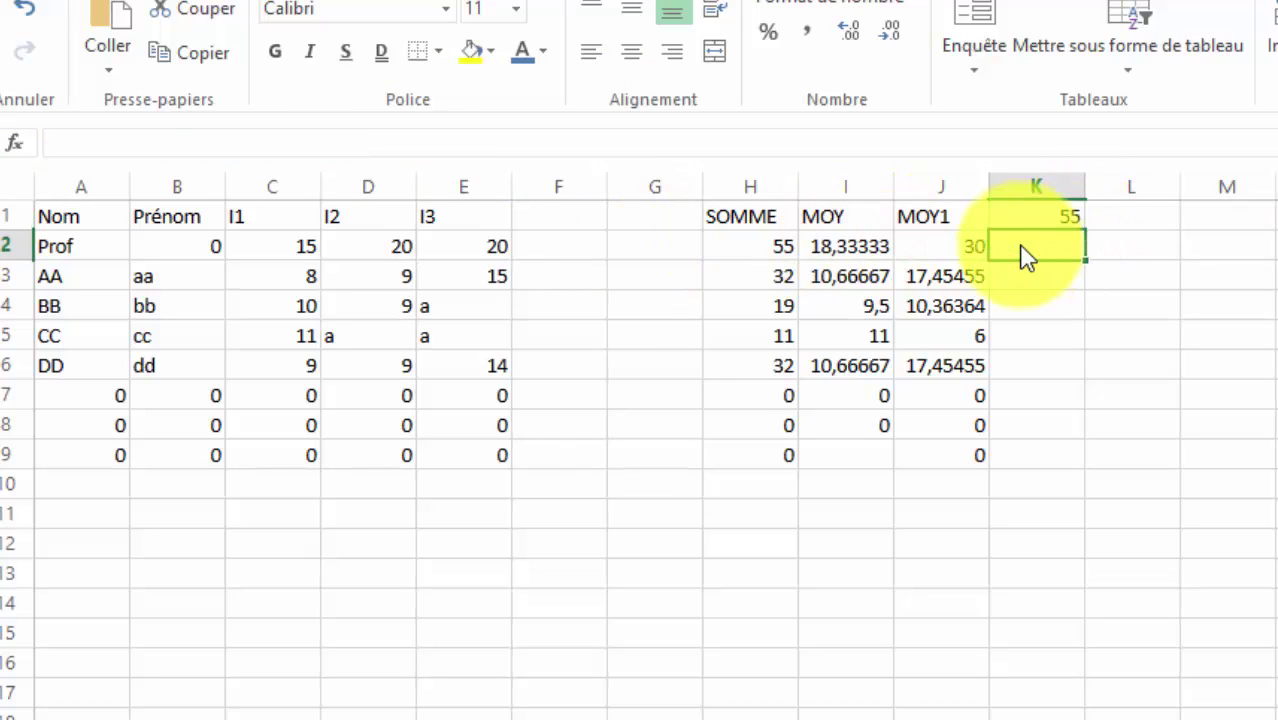
key("ctrl+v")
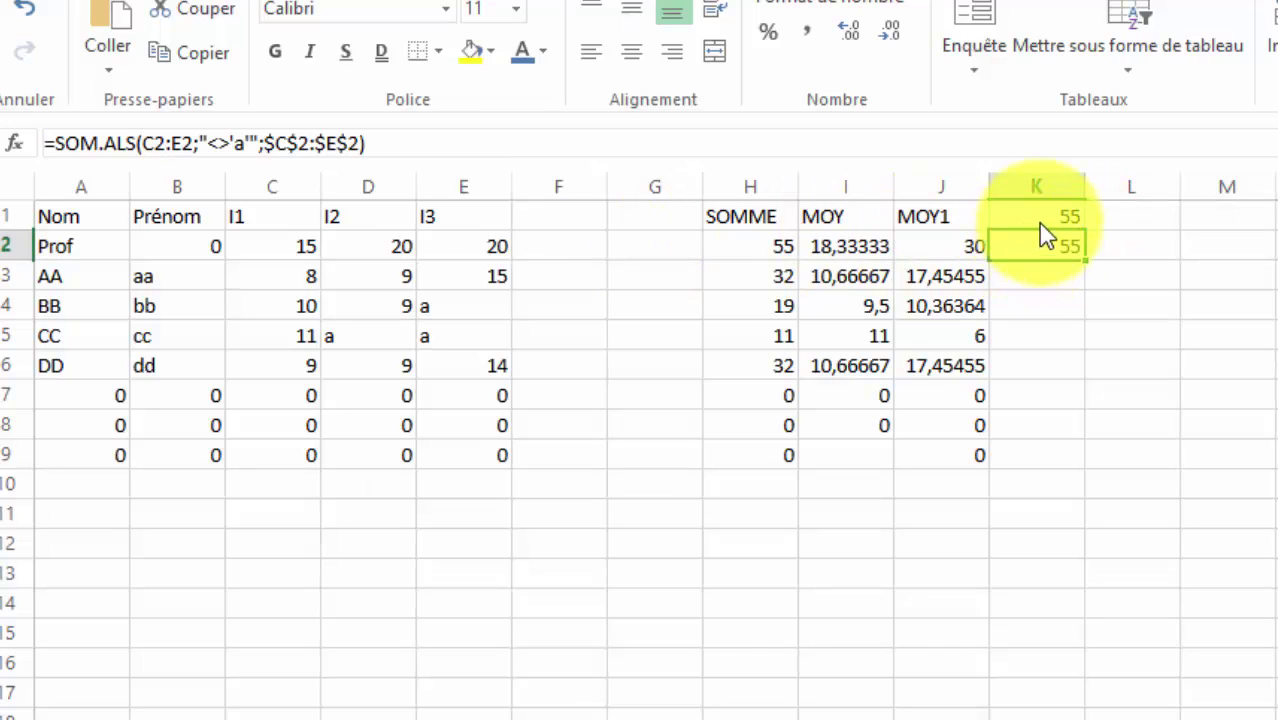
left_click(1042, 218)
type("REFO")
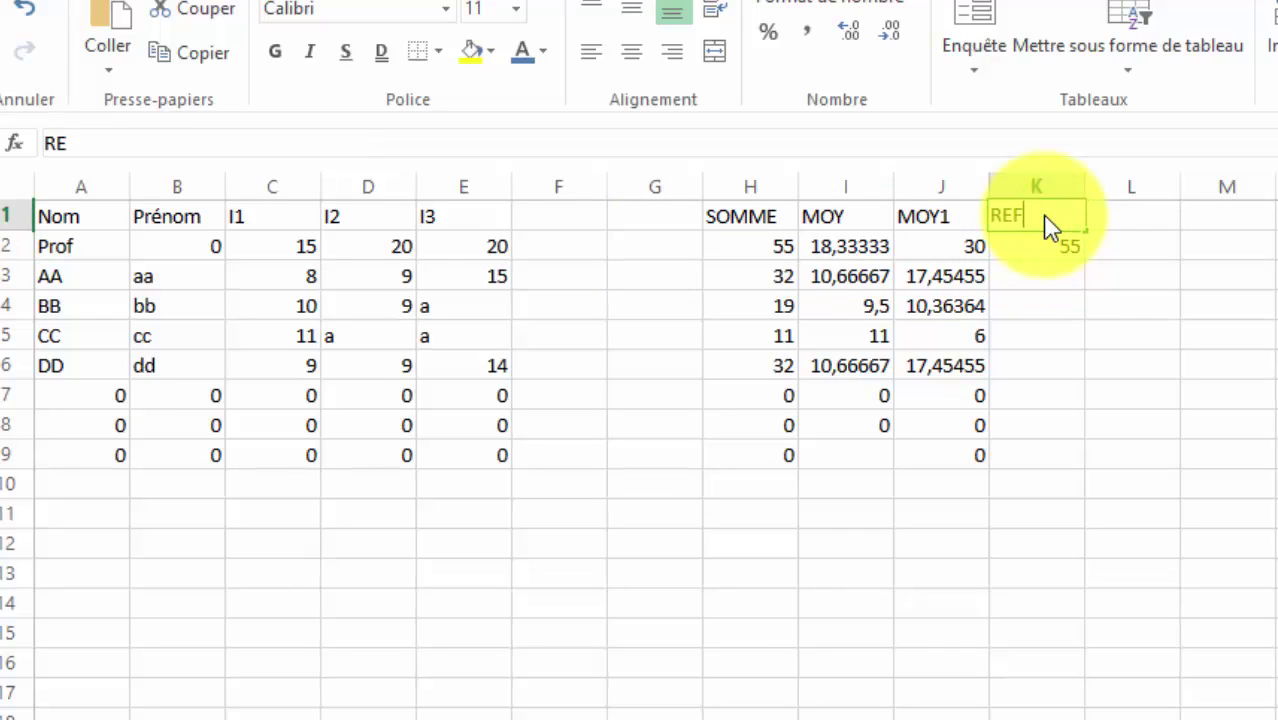
type("K")
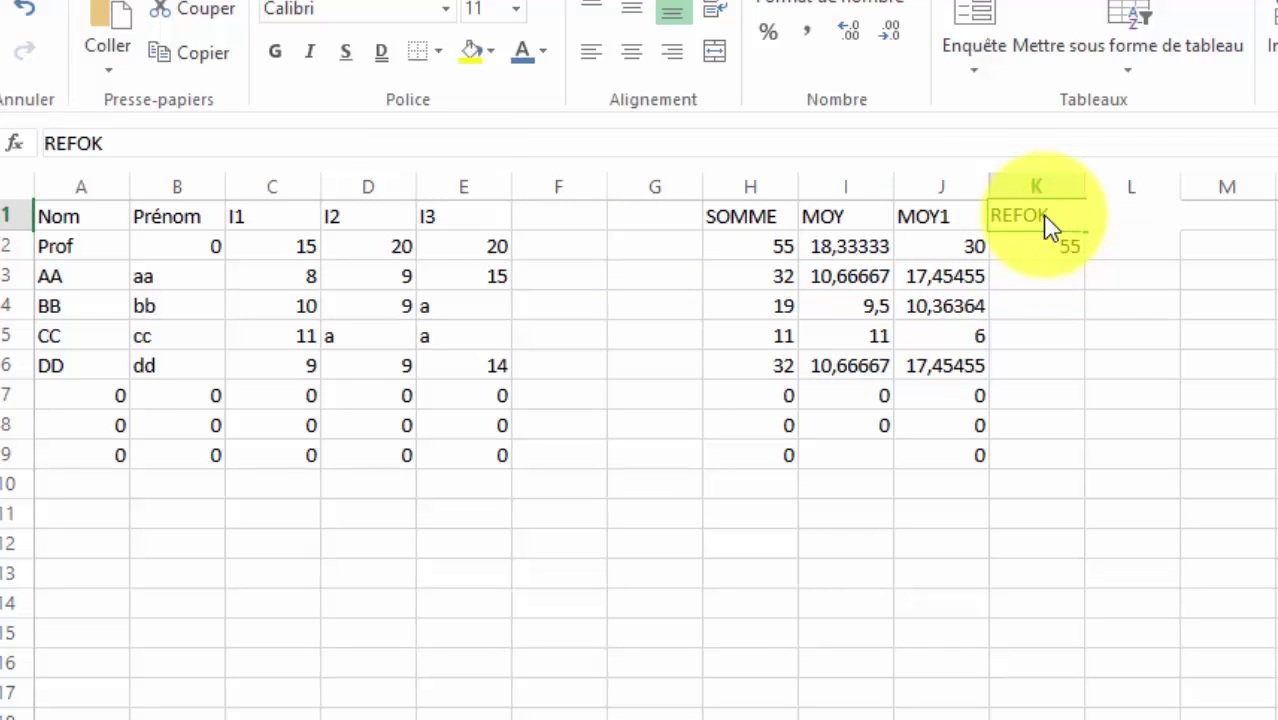
key("Return")
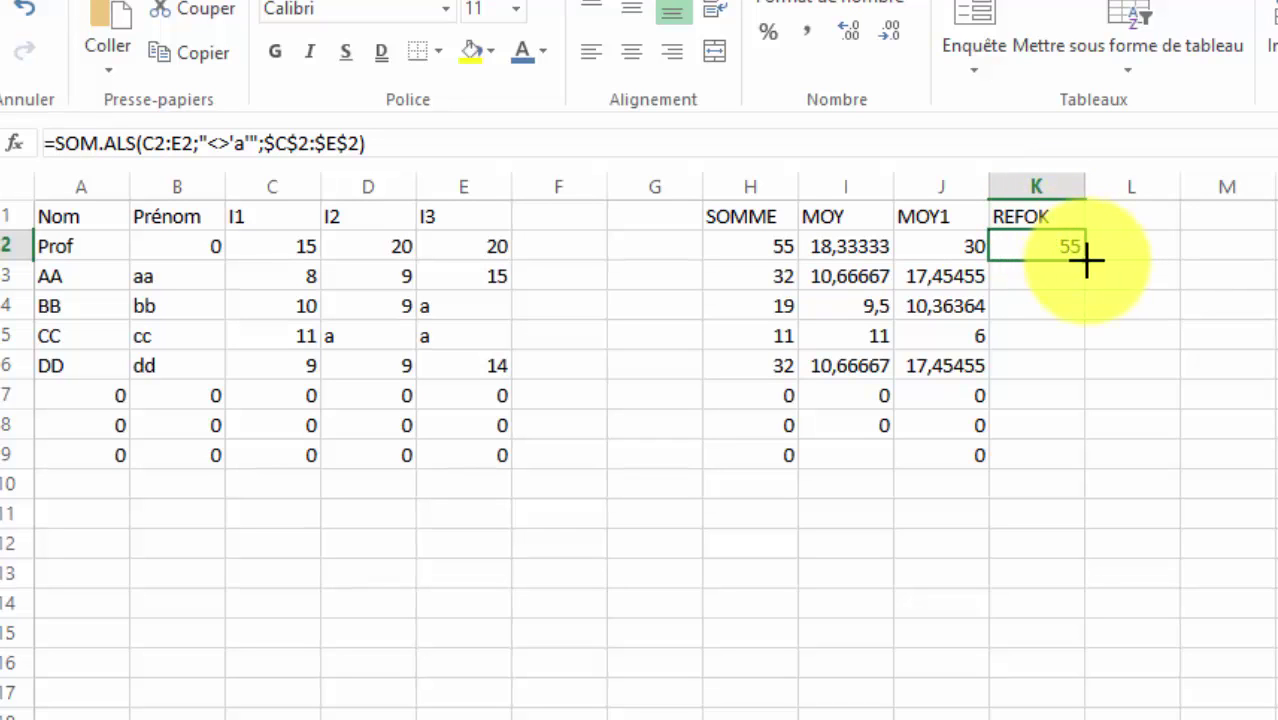
Fill K2 down to K9 and correct the K2 criterion to "<>a"
left_click_drag(1085, 260, 1078, 455)
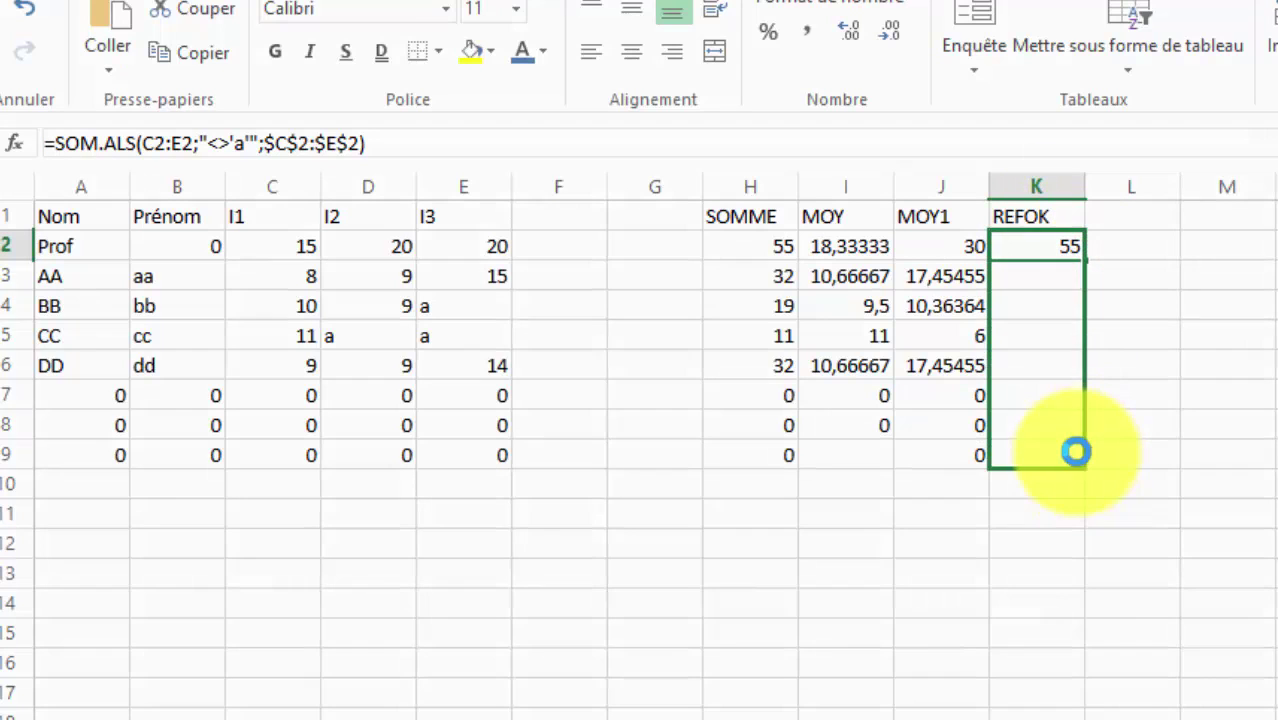
left_click(1036, 248)
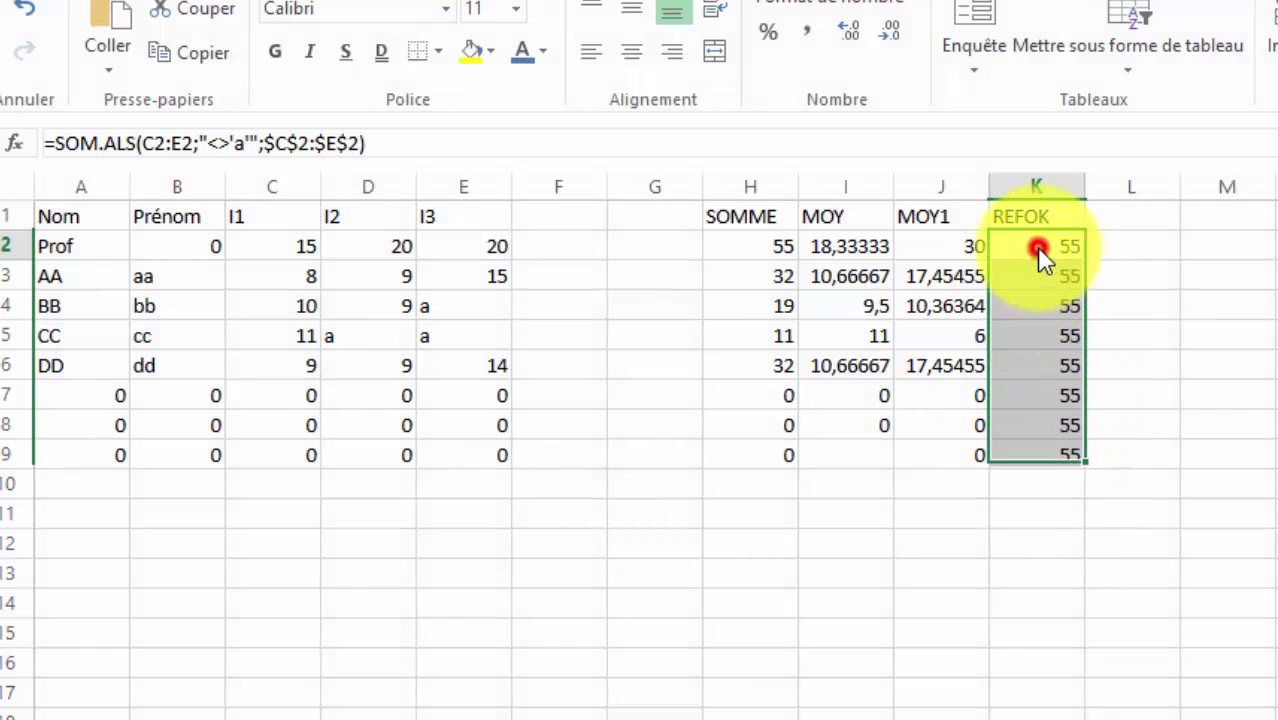
left_click(248, 142)
key("BackSpace")
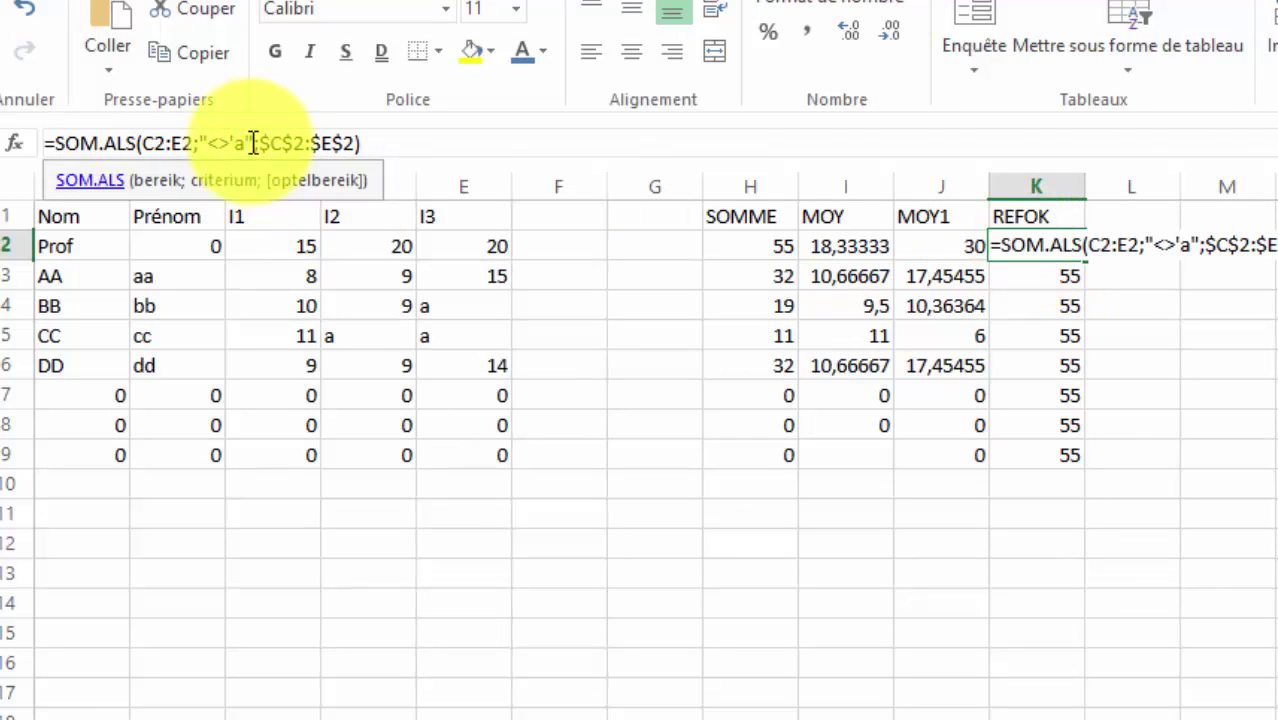
type("'")
key("Return")
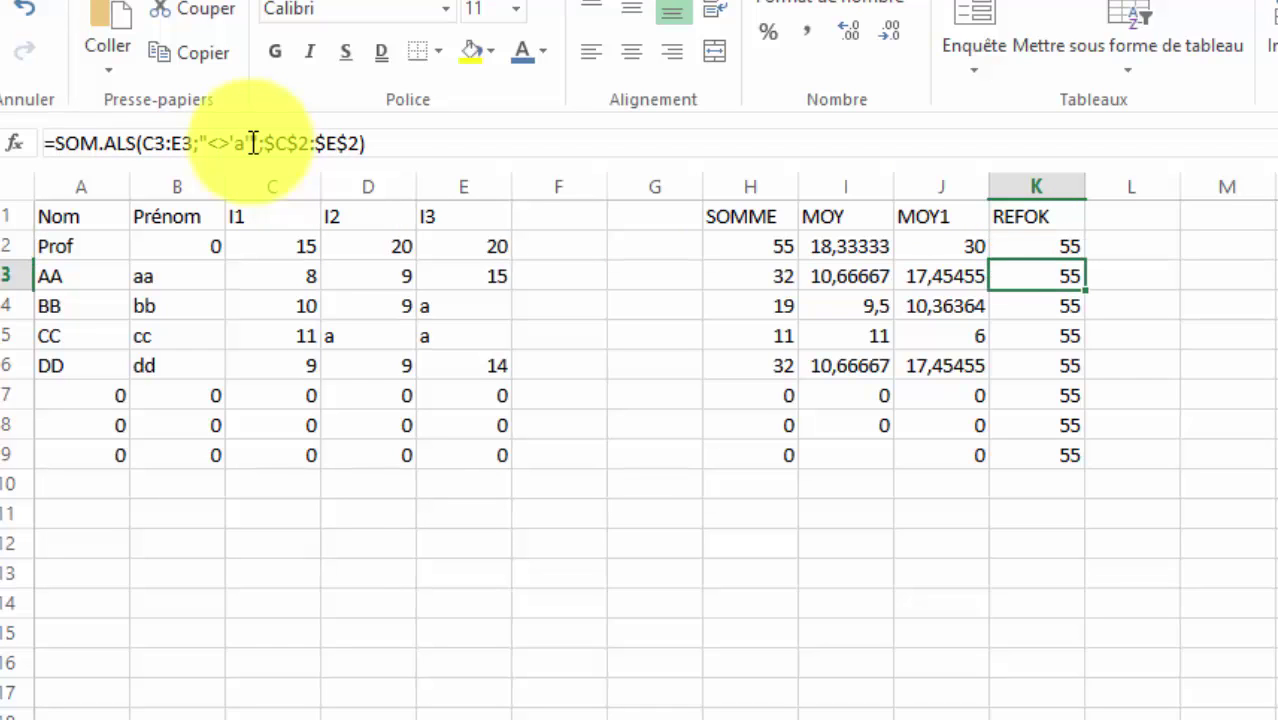
Refill the corrected formula to K9 and verify the results, 35 in K4 and 15 in K5
left_click(1044, 246)
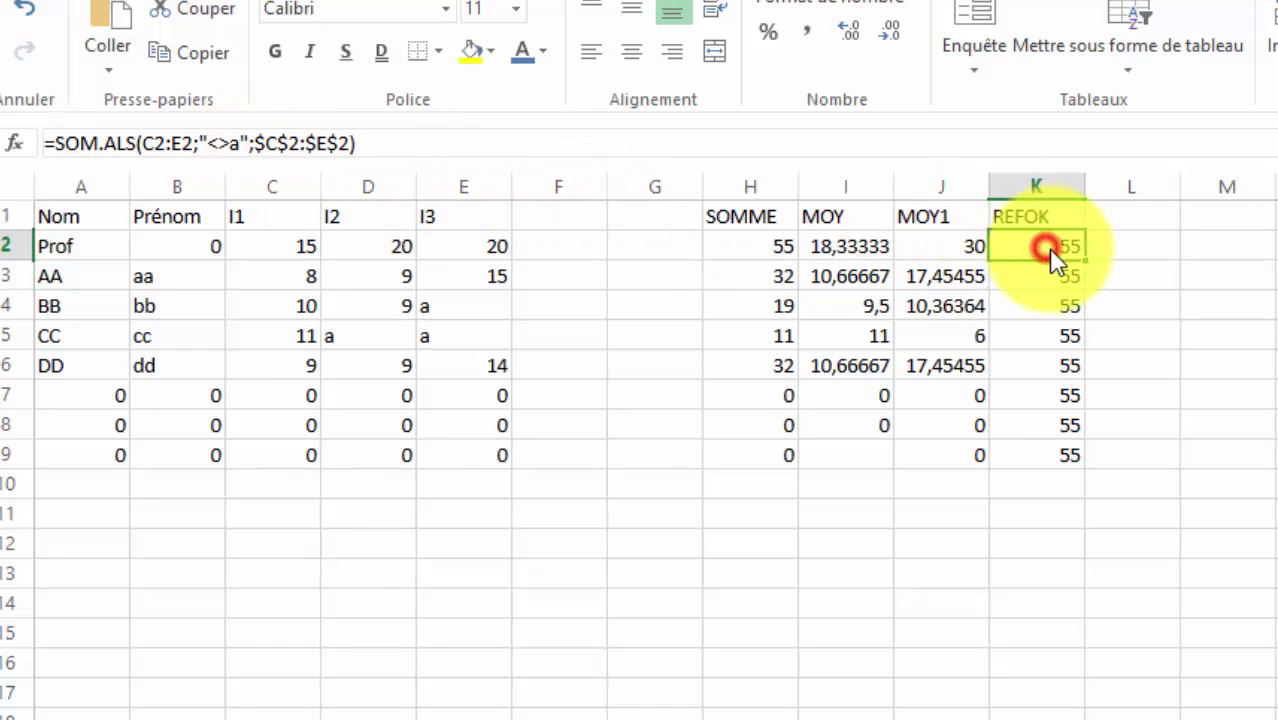
left_click_drag(1085, 260, 1084, 452)
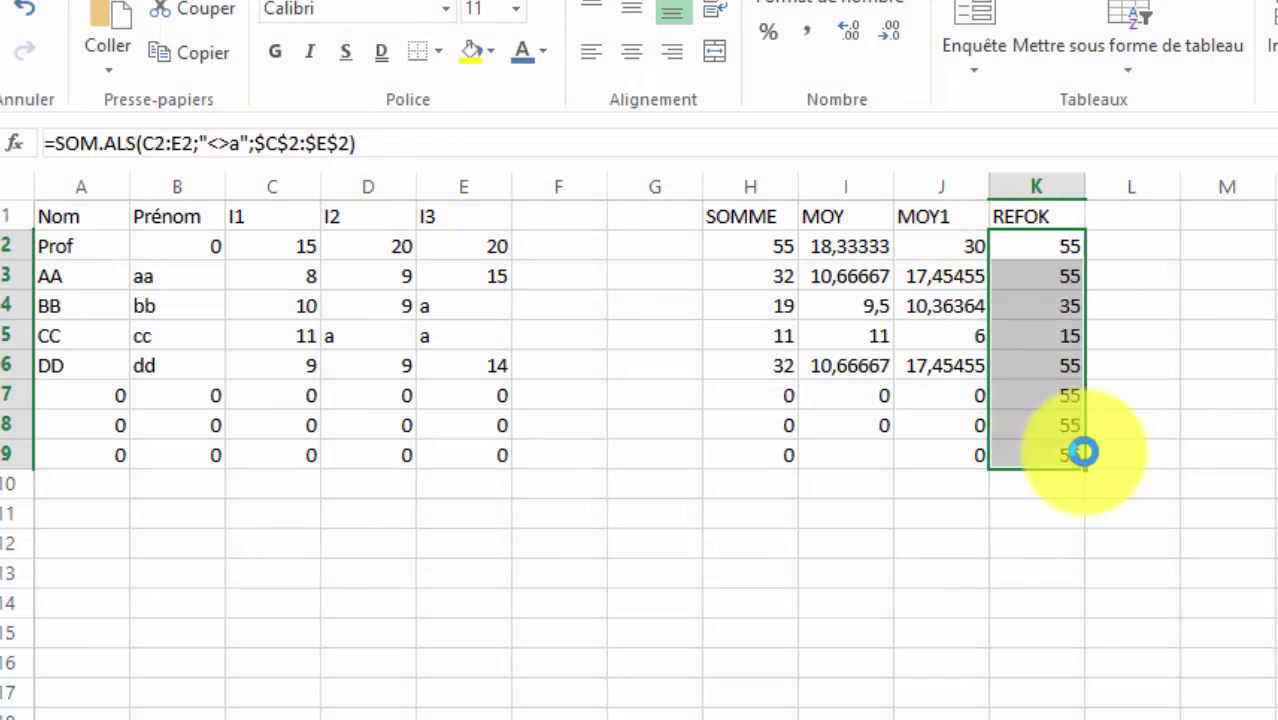
left_click(1050, 487)
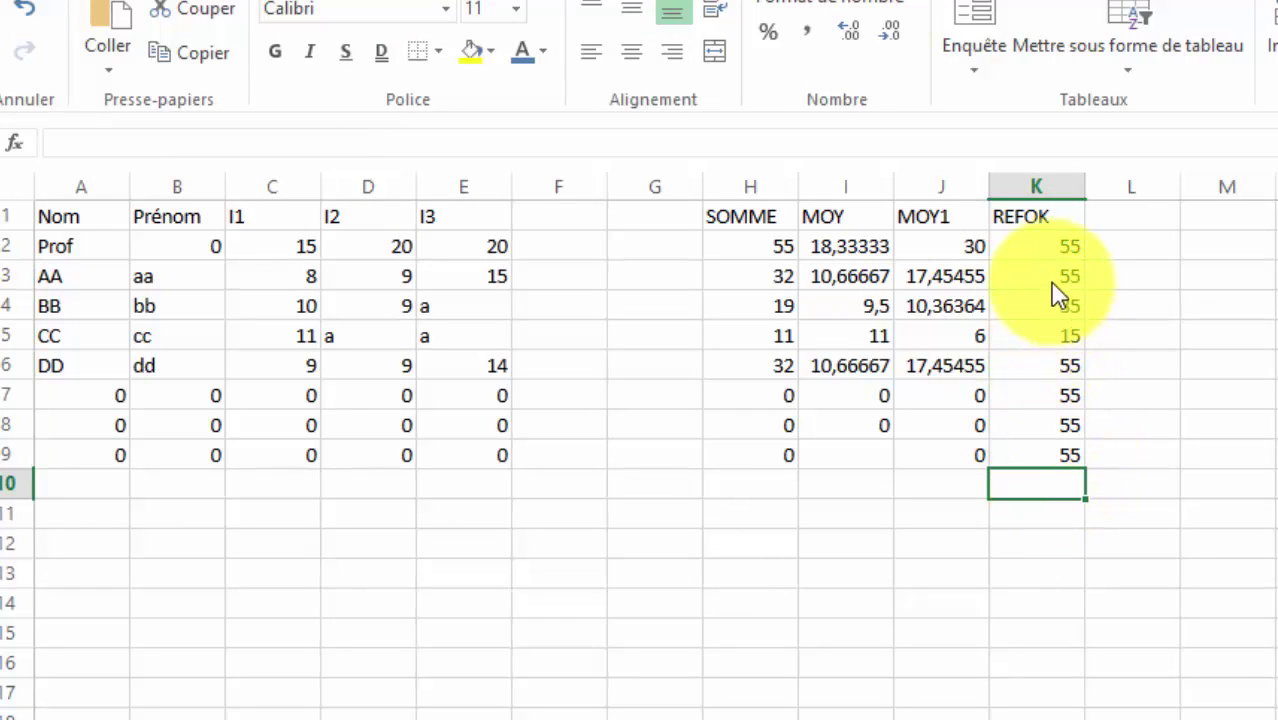
left_click(1030, 250)
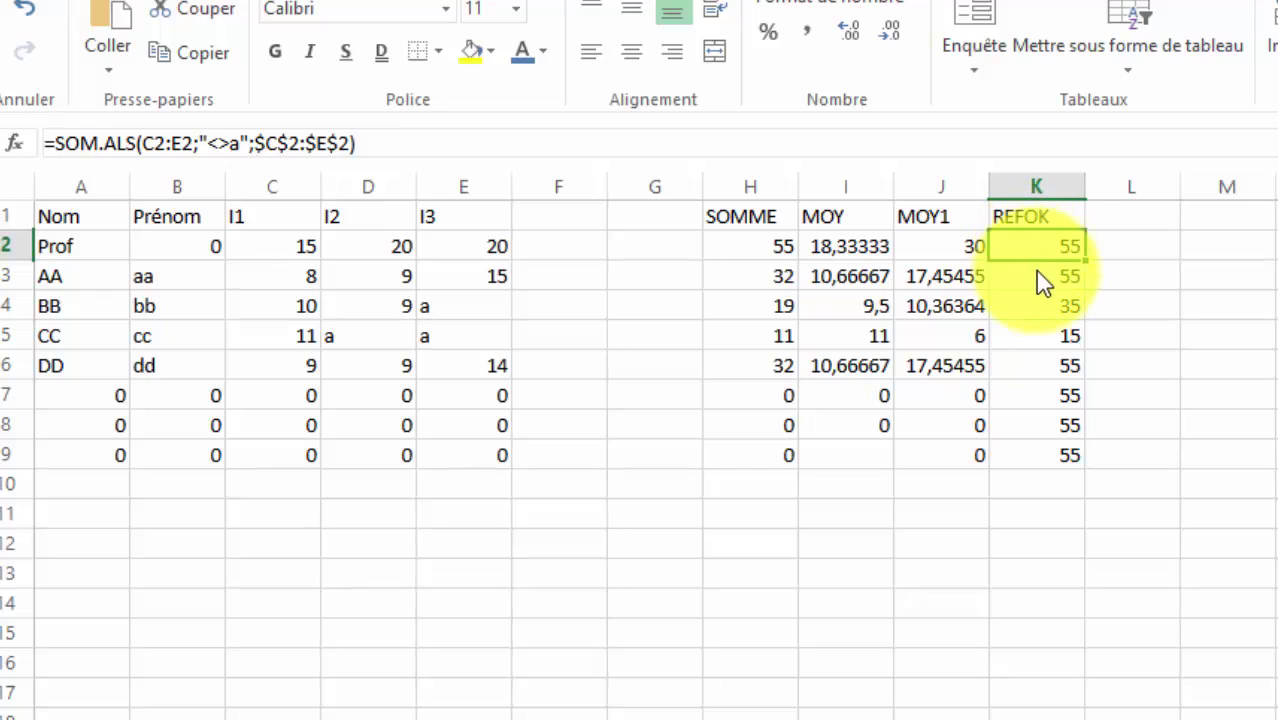
left_click(1038, 276)
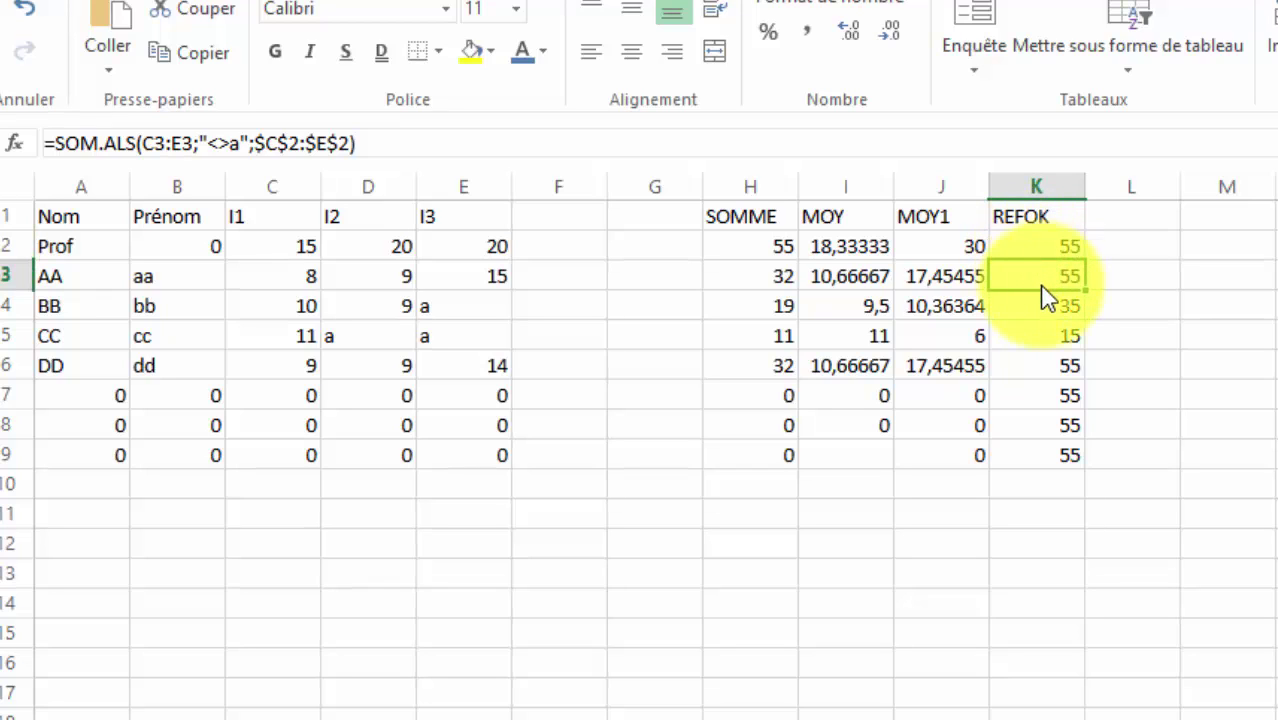
left_click(1045, 305)
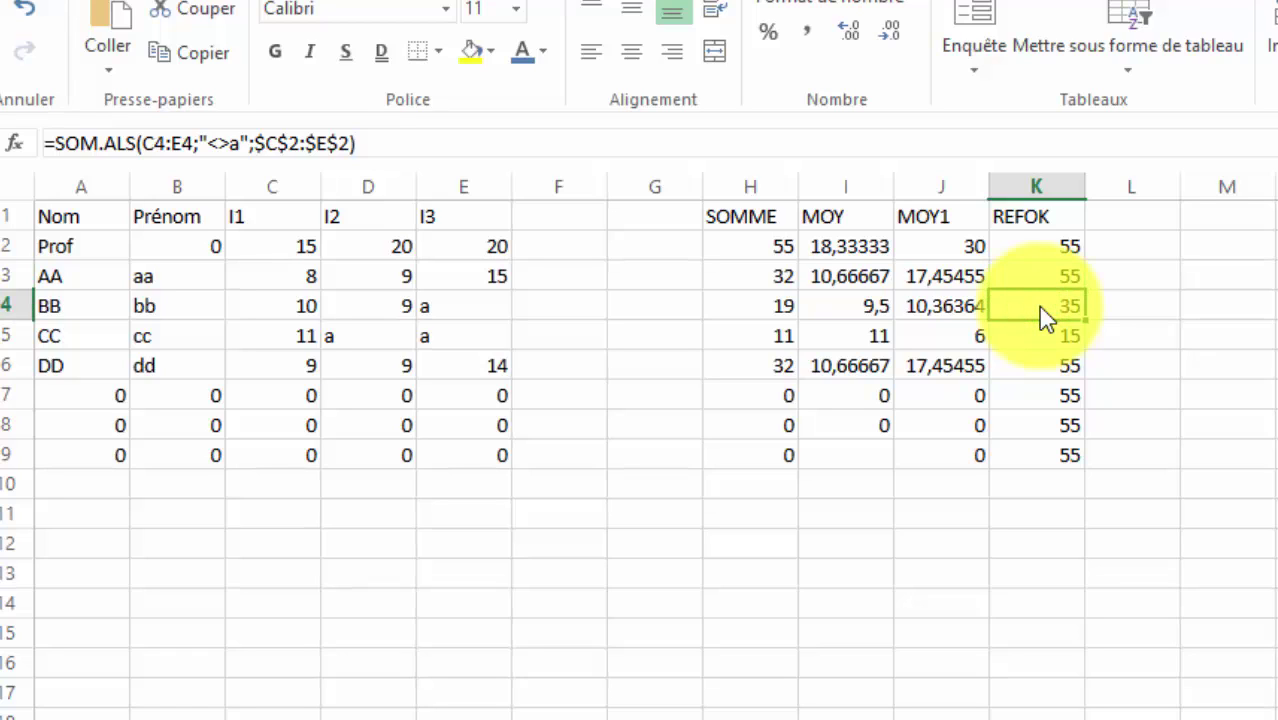
left_click(1036, 342)
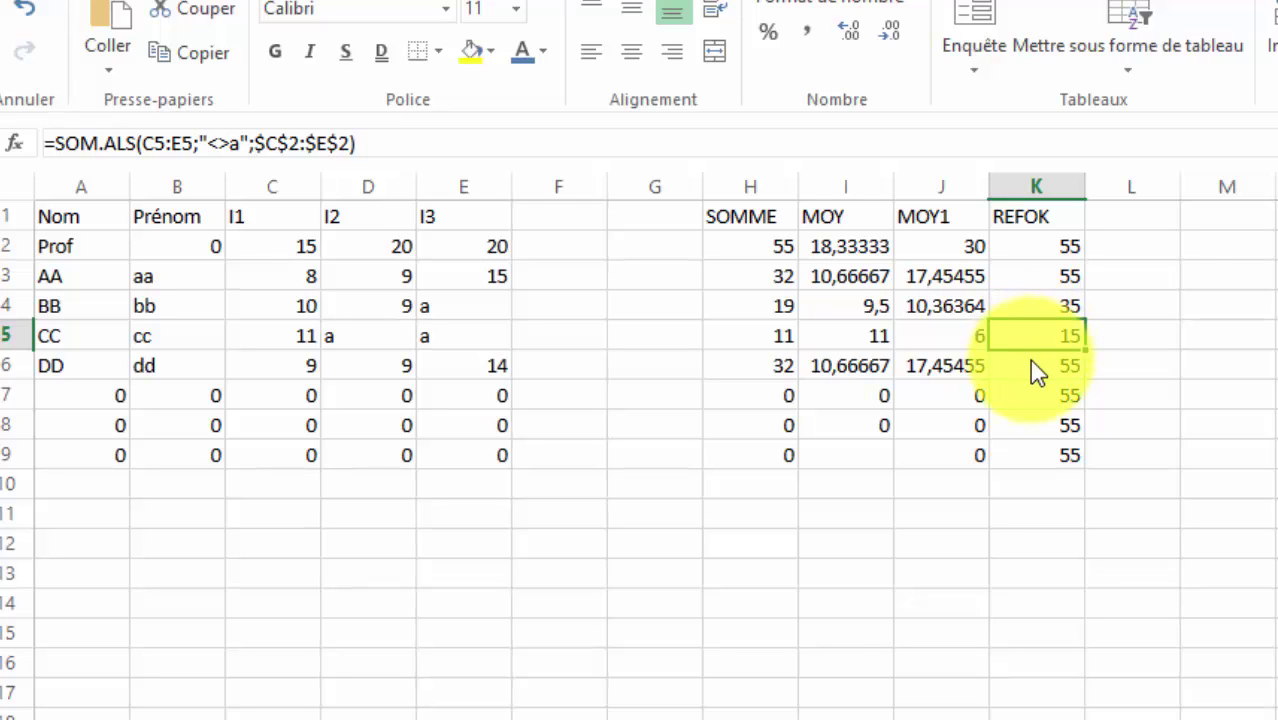
left_click(1034, 368)
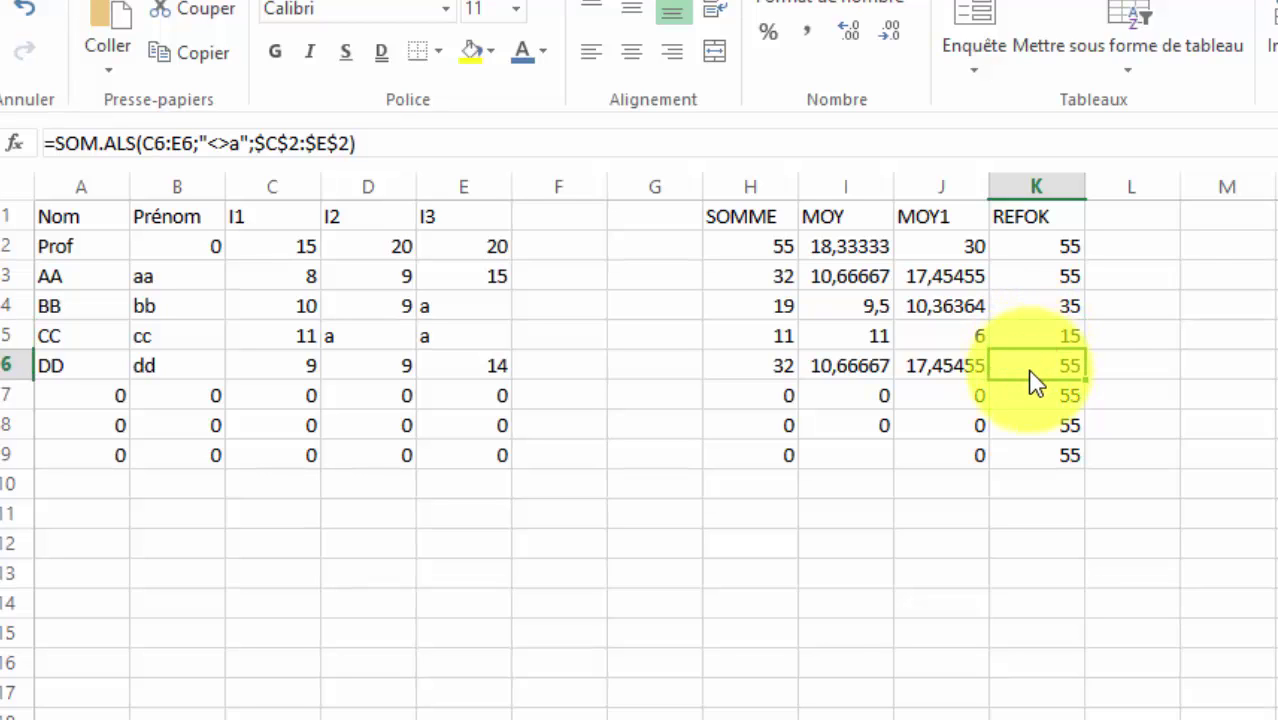
left_click(1130, 215)
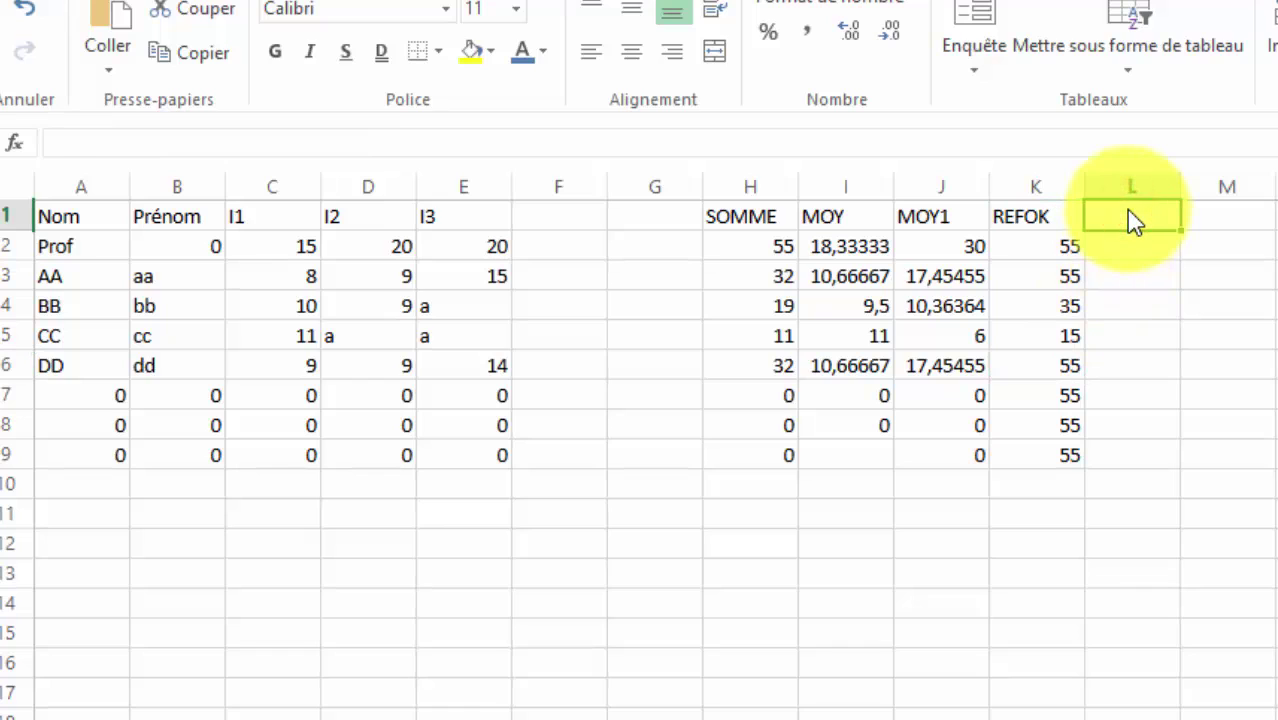
Head L1 as MOYOK and enter the H2/K2 scaled average formula in L2
type("MOI")
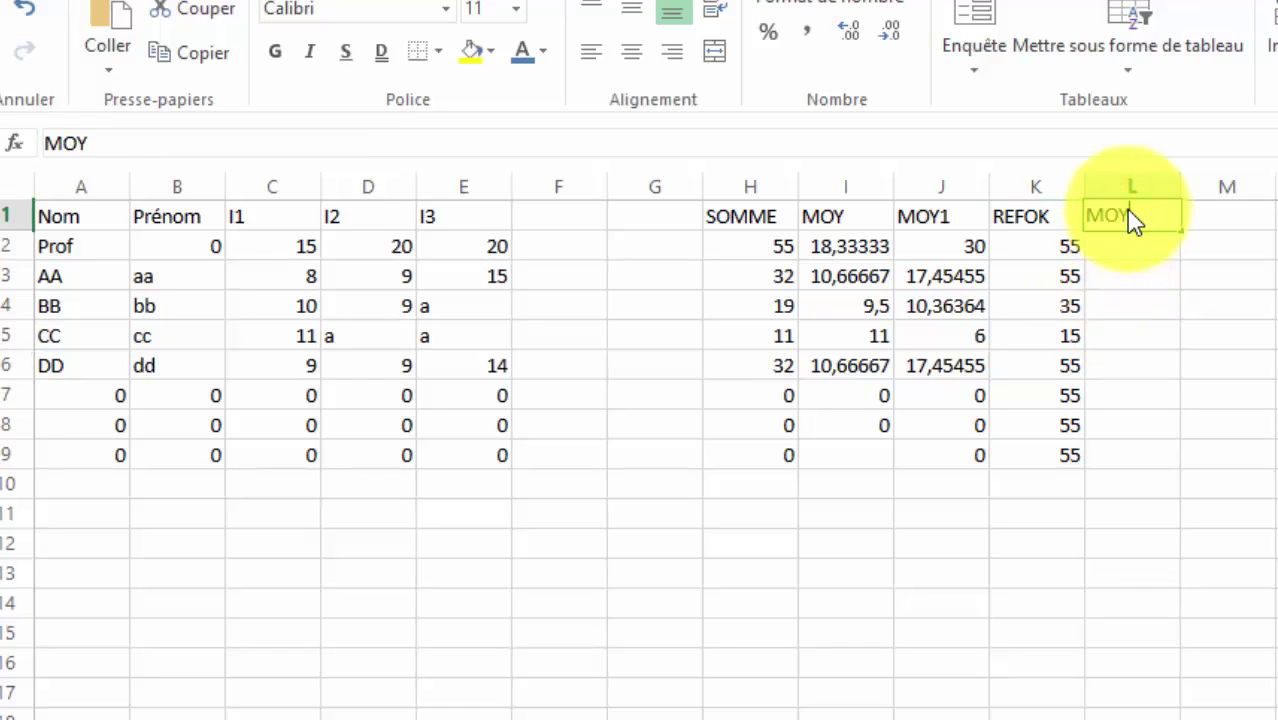
type("K")
key("Return")
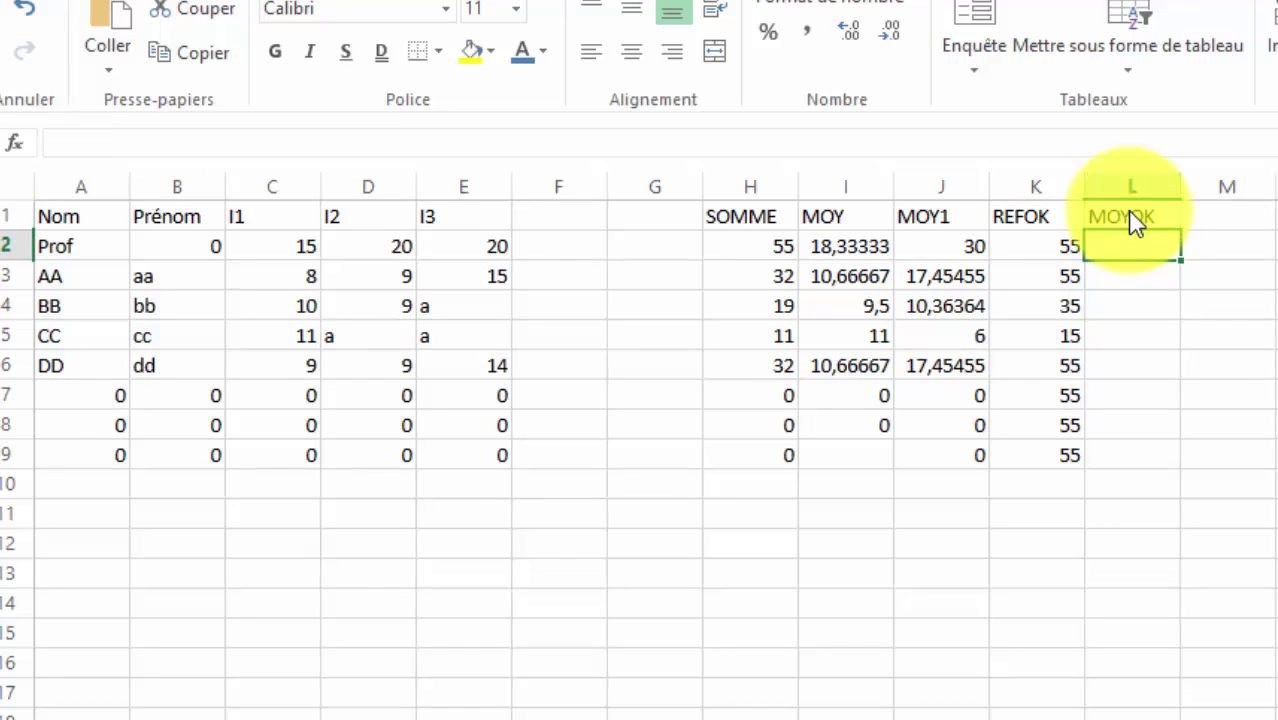
type("=")
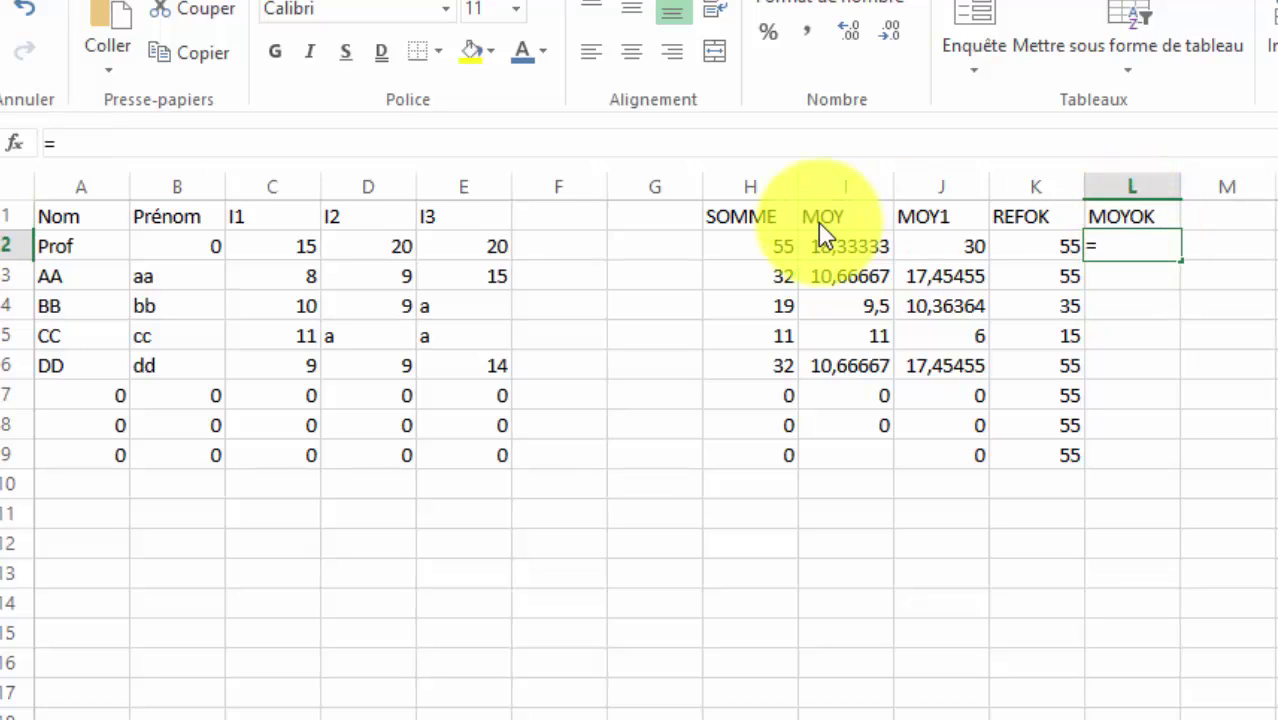
left_click(745, 245)
type(".")
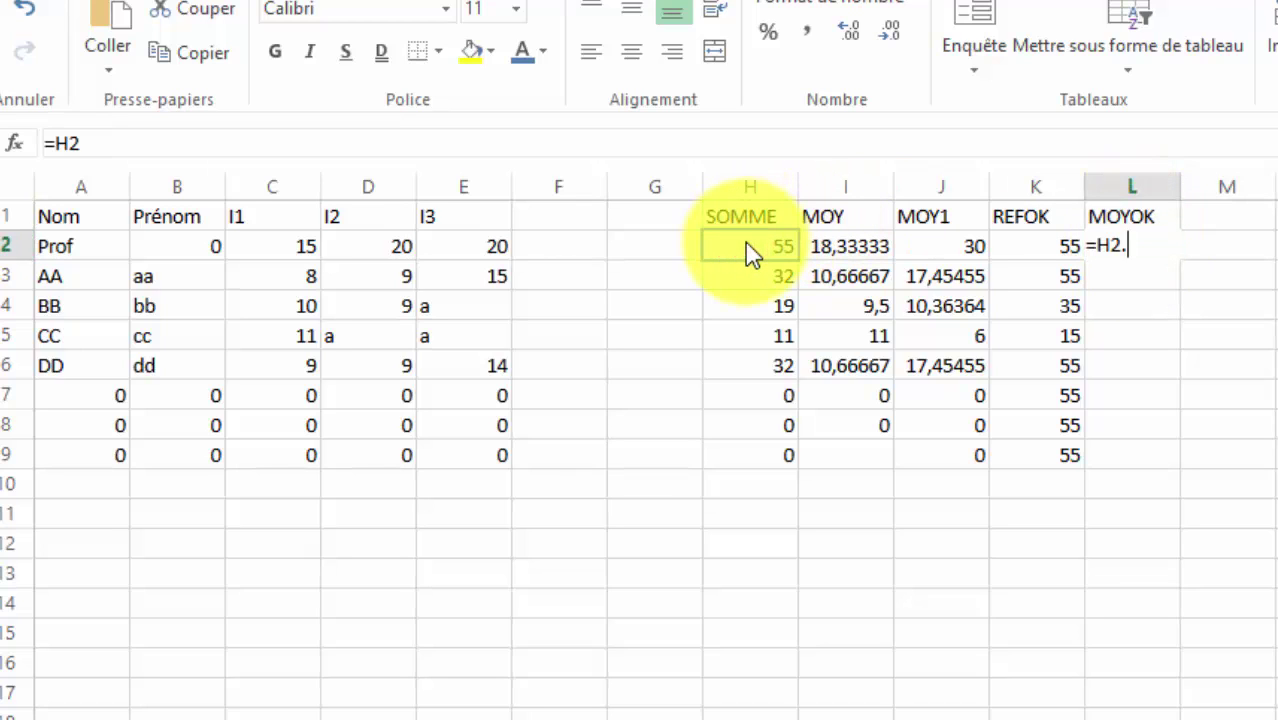
left_click(1037, 247)
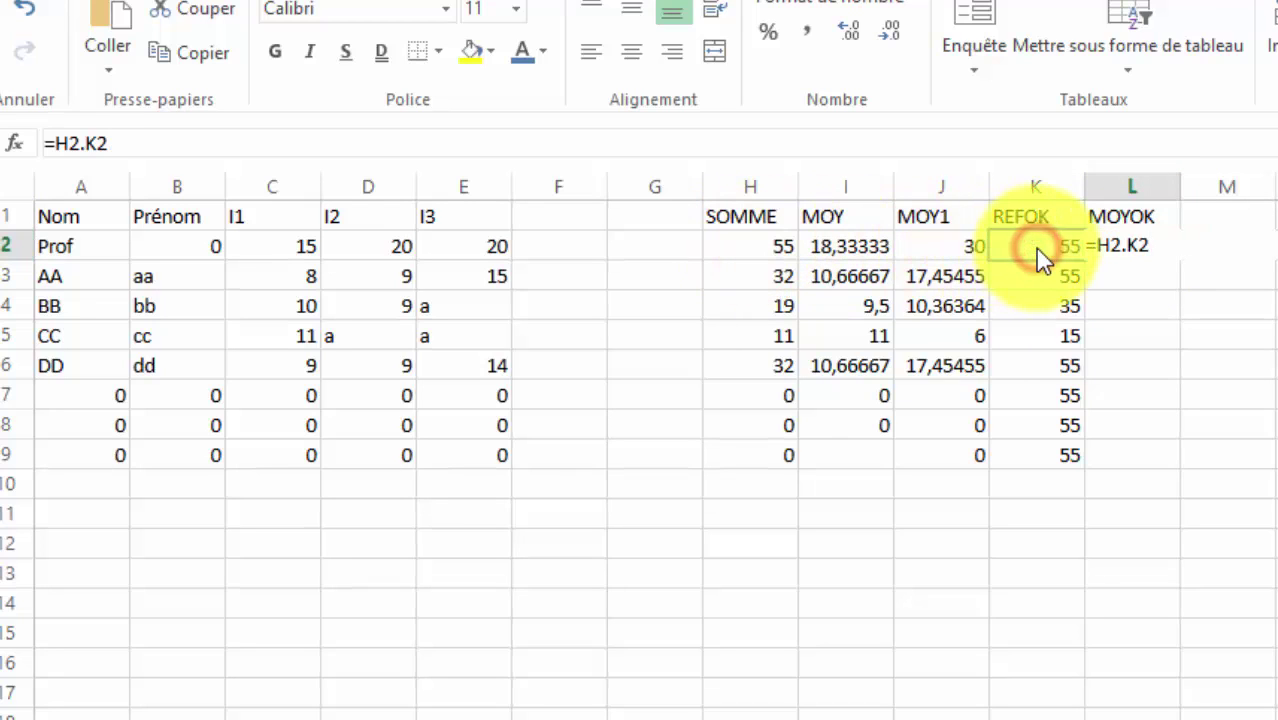
left_click(1131, 246)
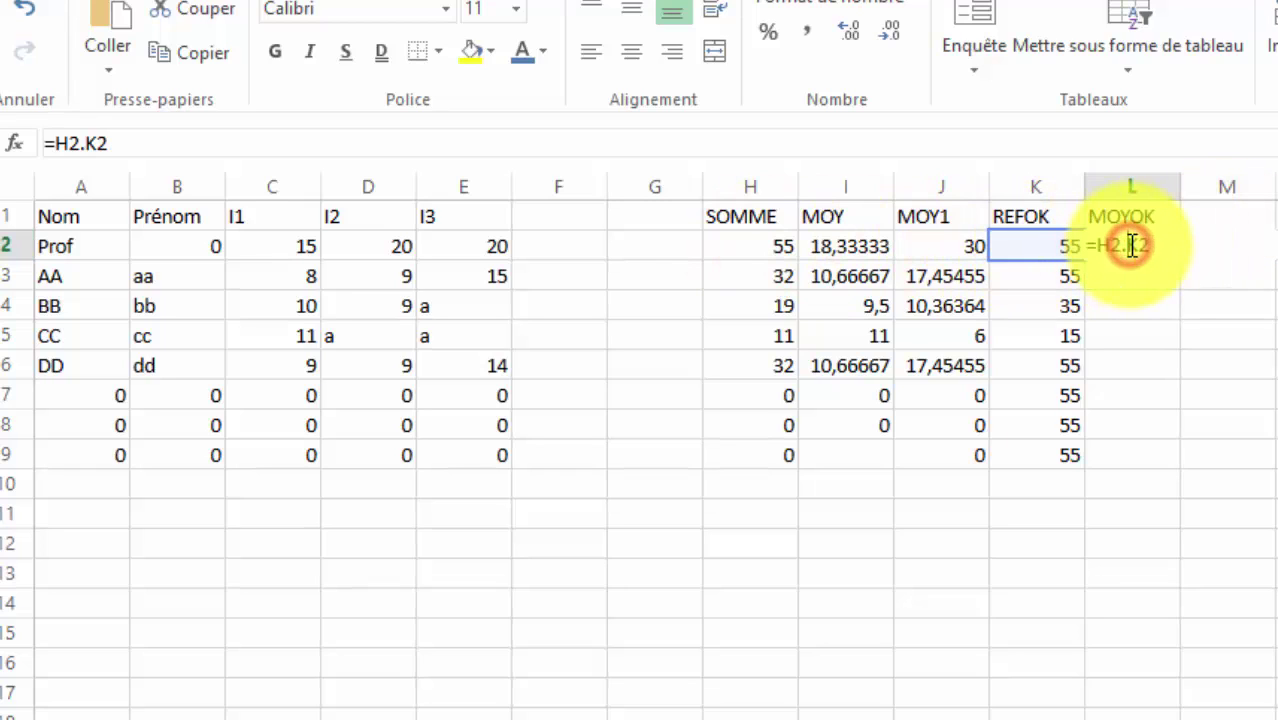
key("BackSpace")
type("/")
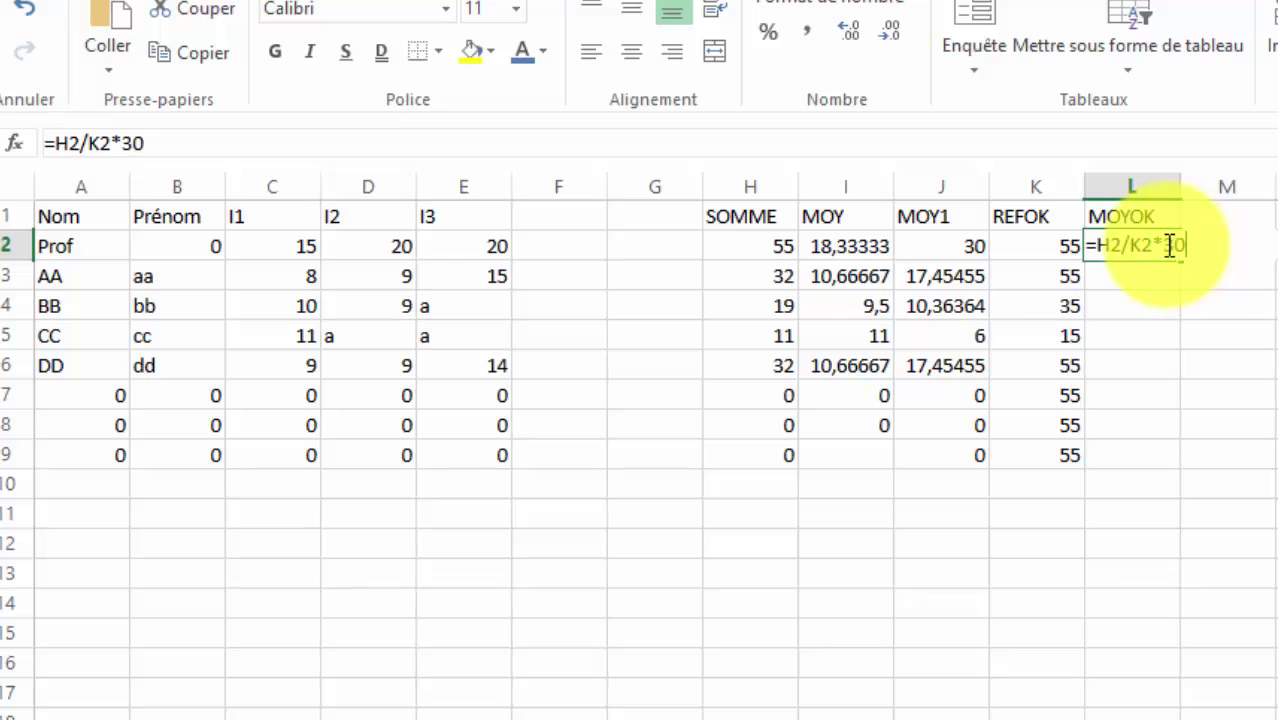
key("Return")
Fill the L2 formula down to L9 and check the results in L2 through L6
left_click(1150, 252)
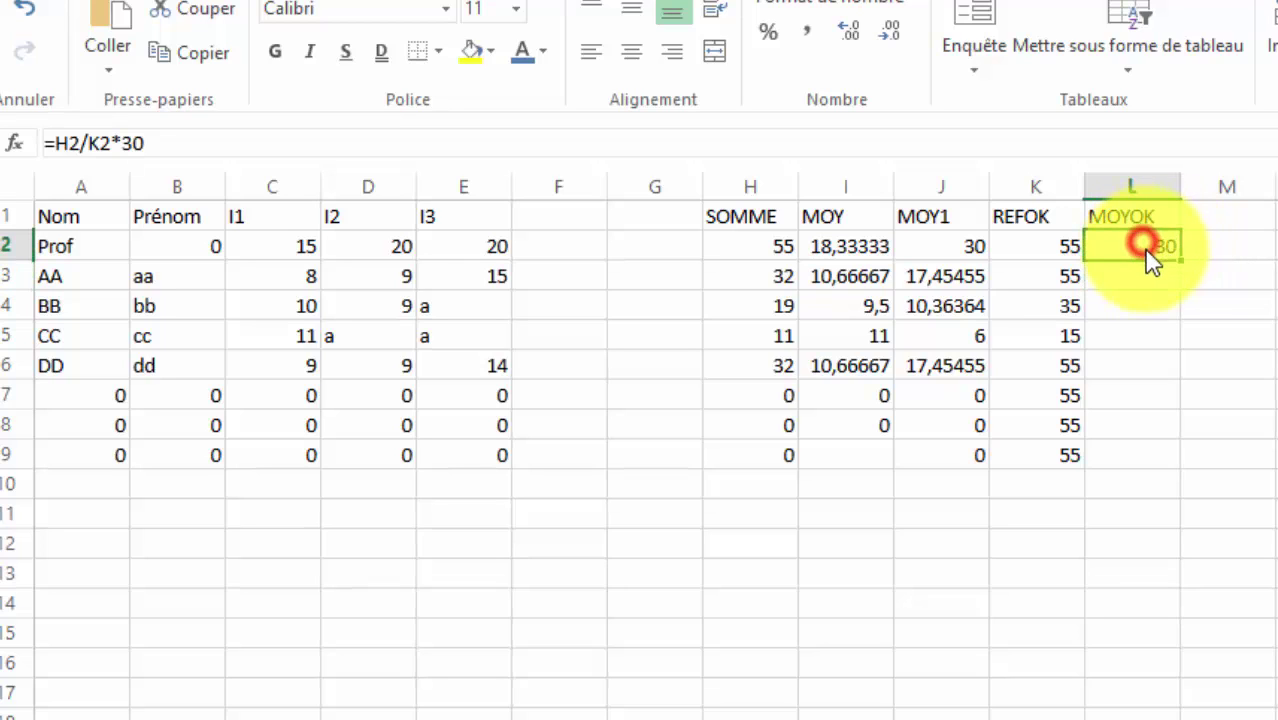
left_click_drag(1181, 260, 1178, 440)
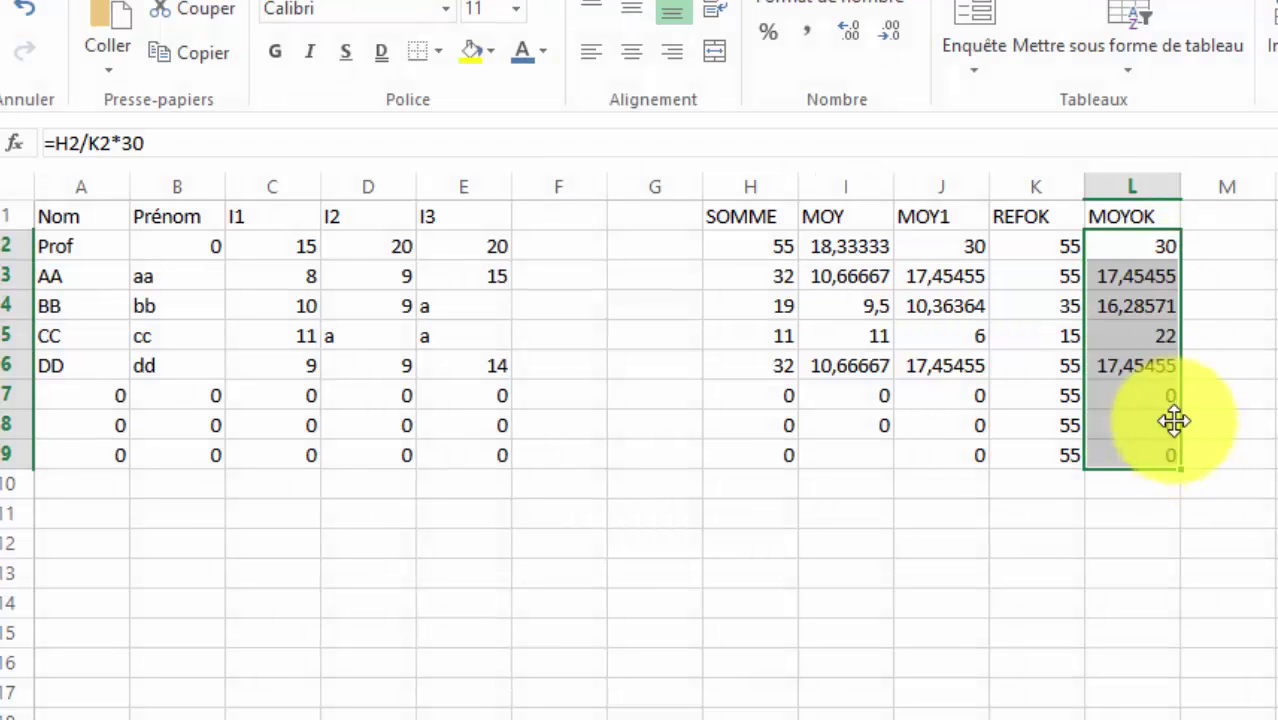
left_click(1130, 250)
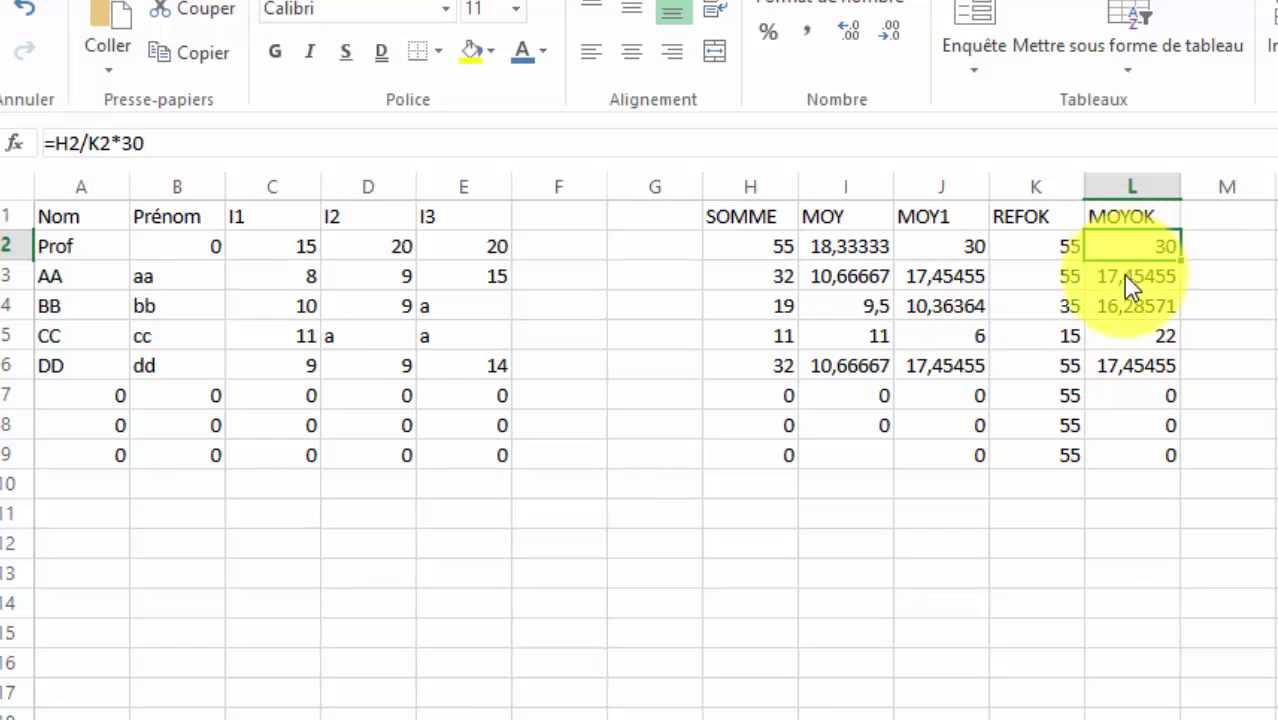
left_click(1127, 278)
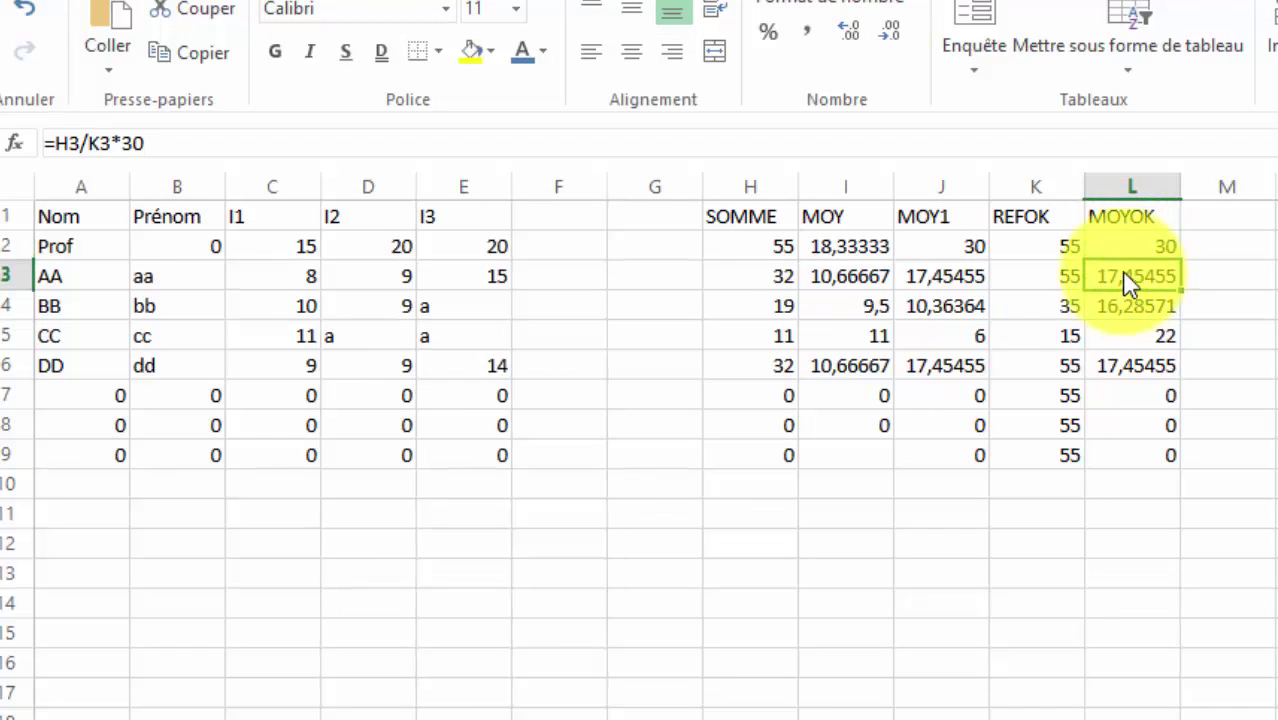
left_click(1120, 250)
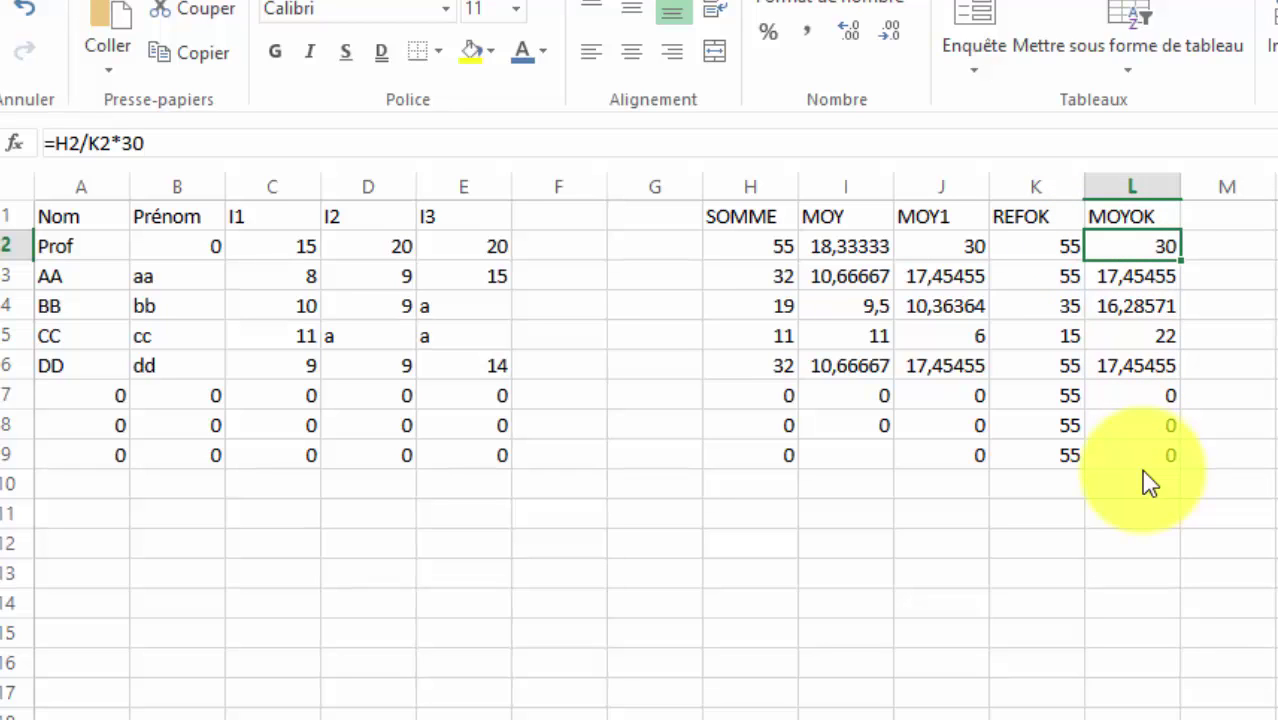
left_click(1130, 274)
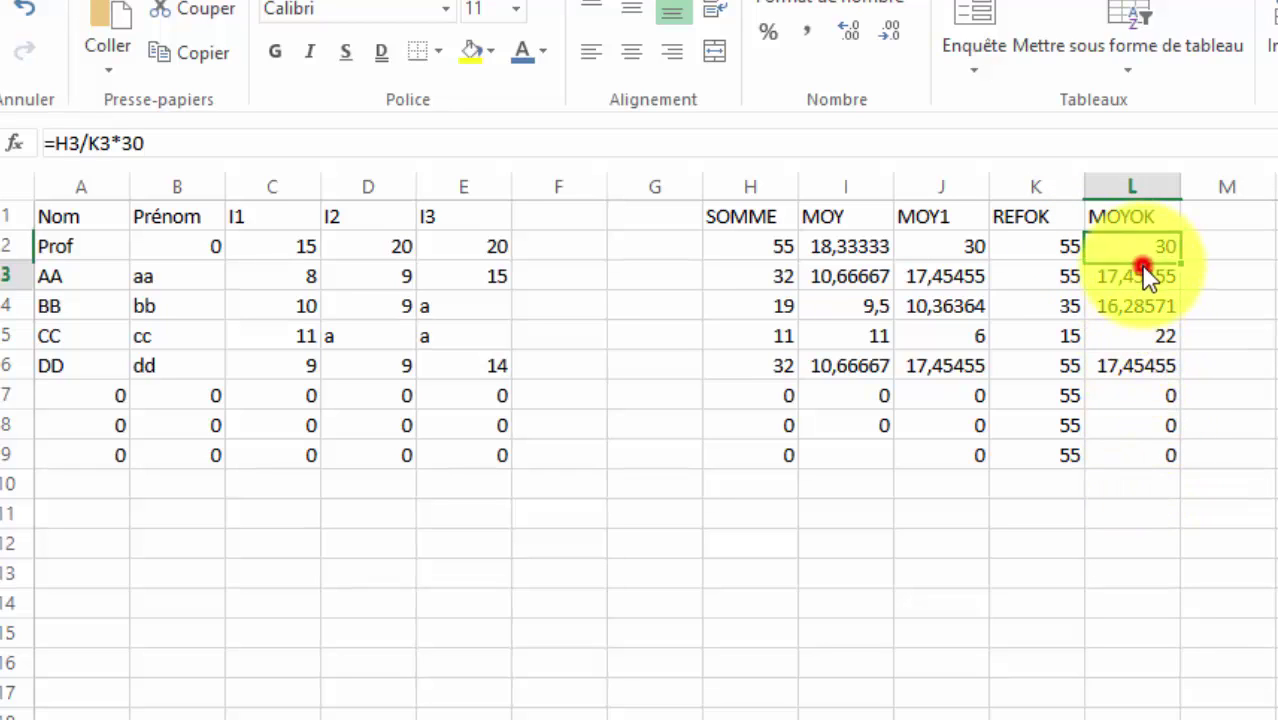
left_click(1136, 307)
left_click(1130, 335)
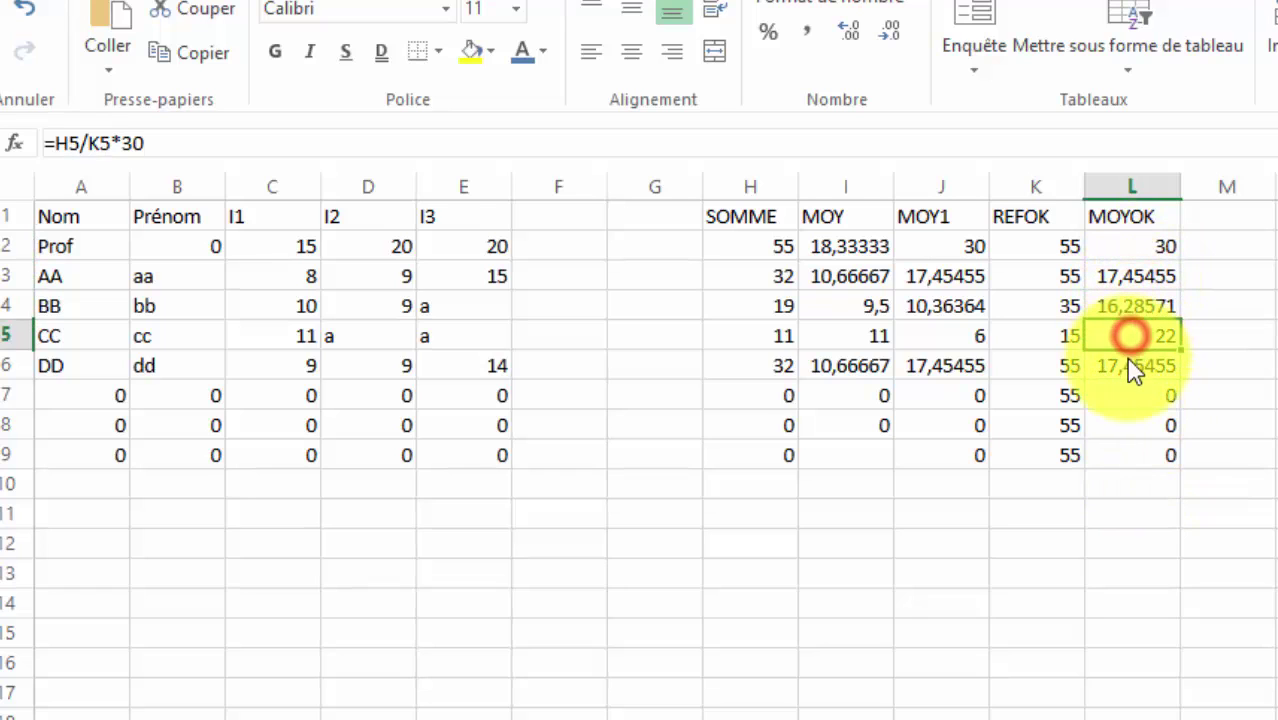
left_click(1131, 362)
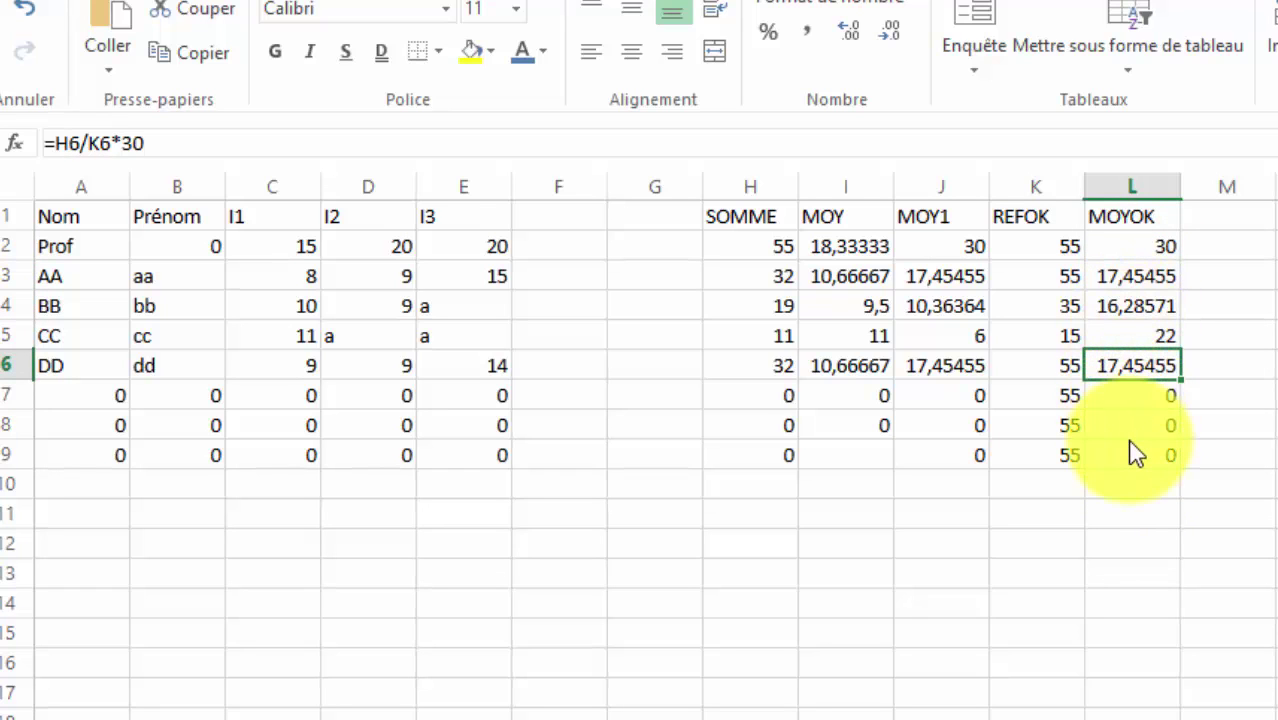
Give L1:L9 a yellow fill colour
left_click_drag(1127, 220, 1130, 457)
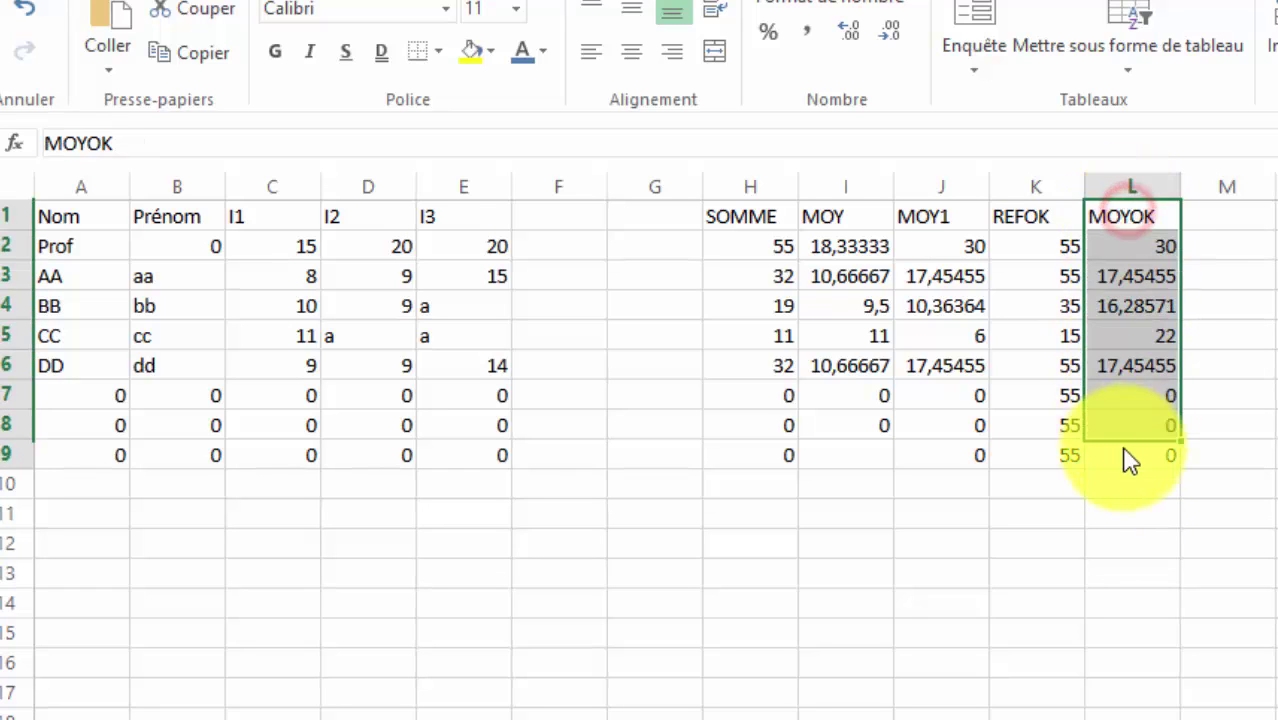
left_click(490, 51)
left_click(546, 305)
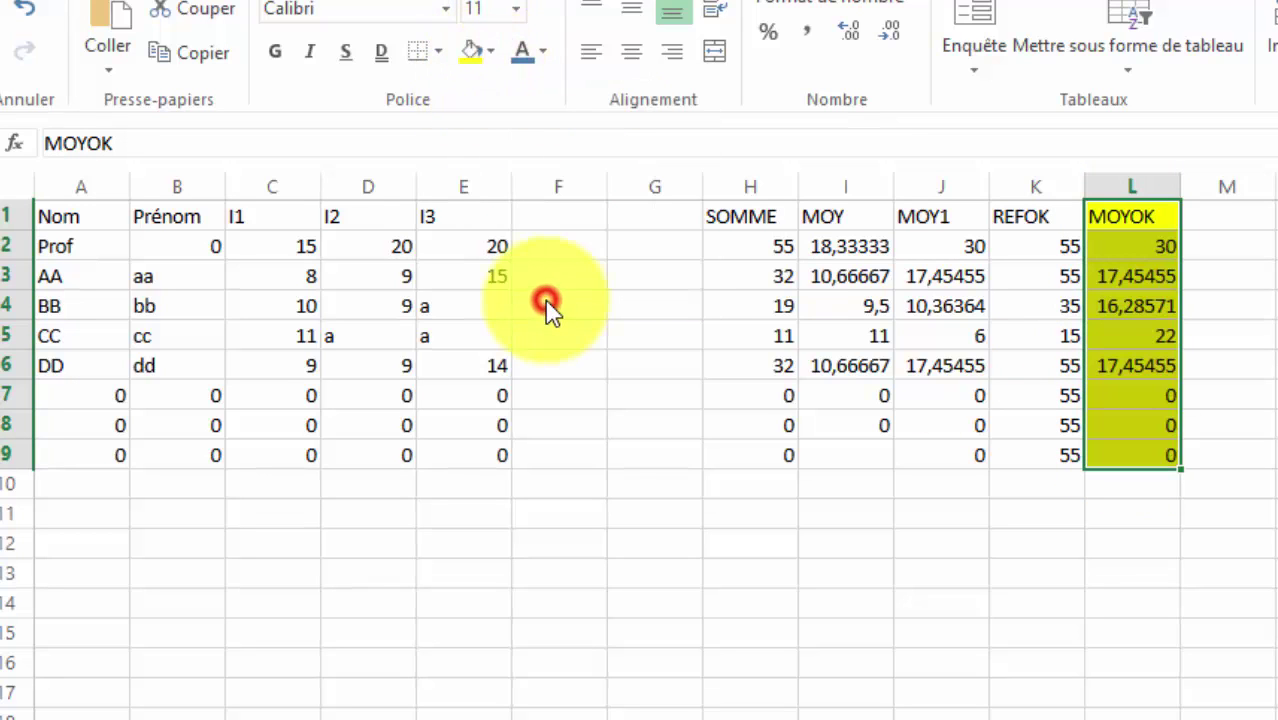
left_click(926, 640)
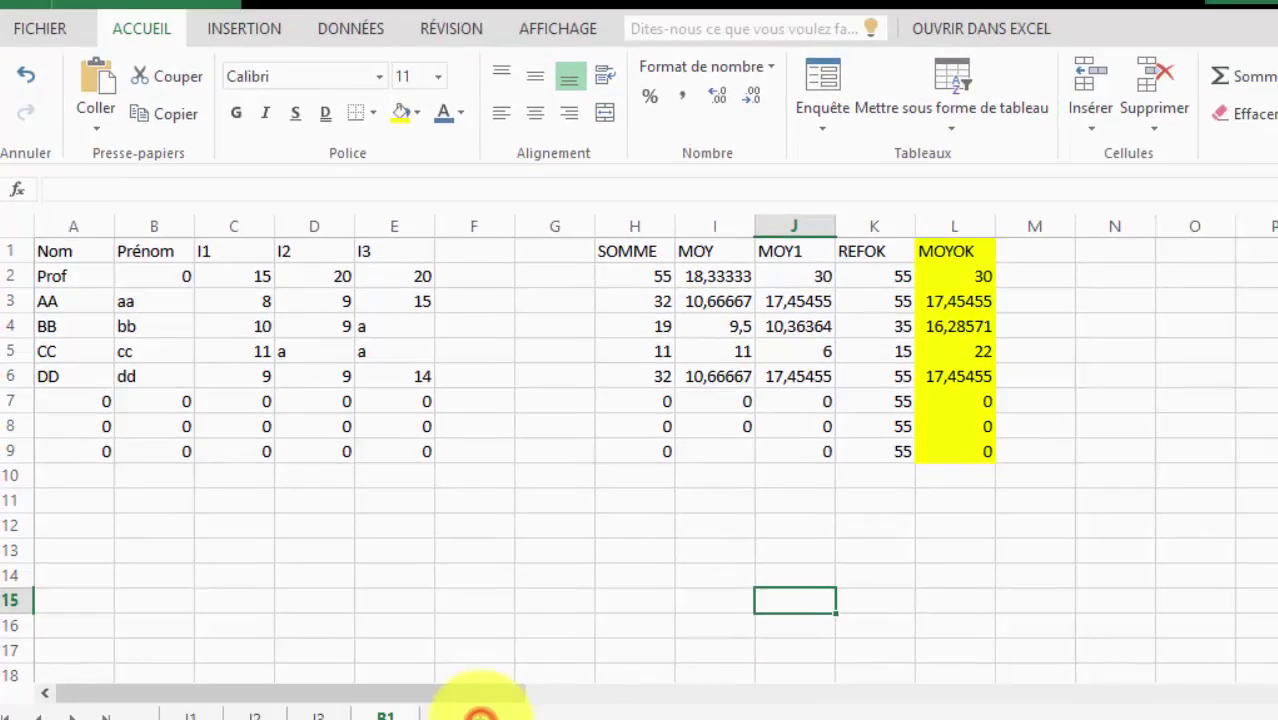
Rename the empty sheet to I4 and add a new sheet named ExamDec
left_click(352, 647)
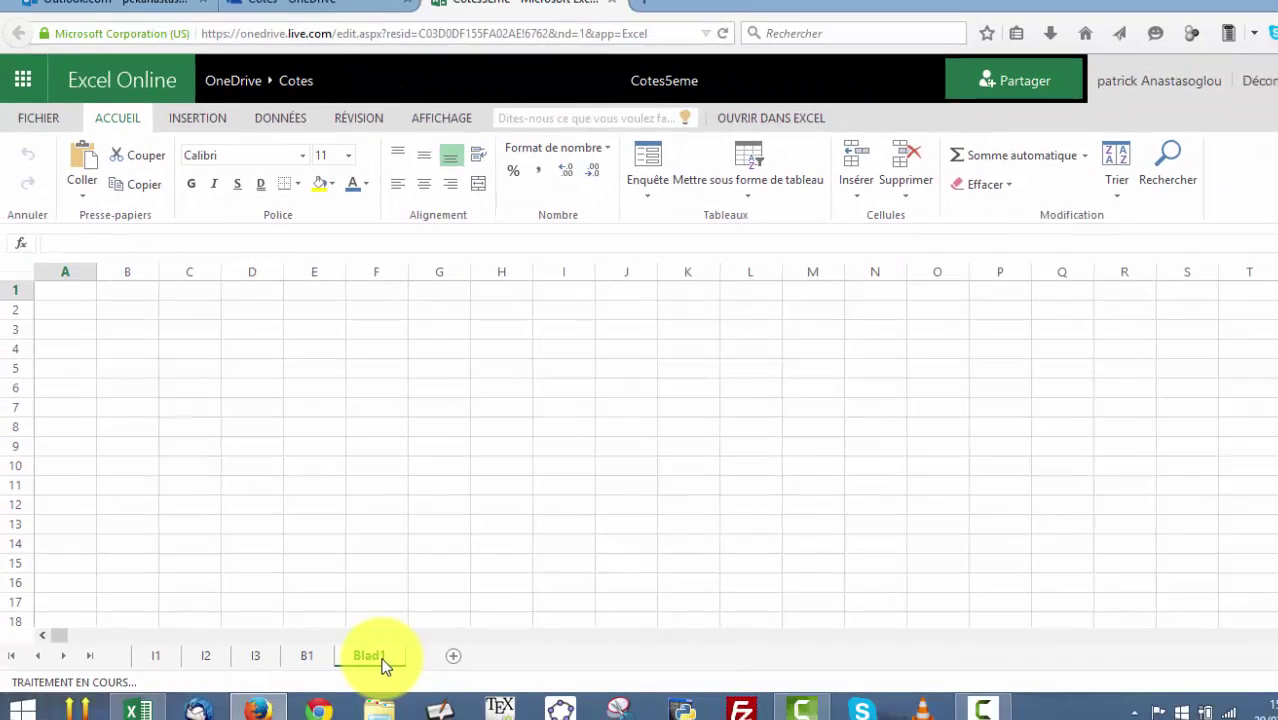
right_click(368, 649)
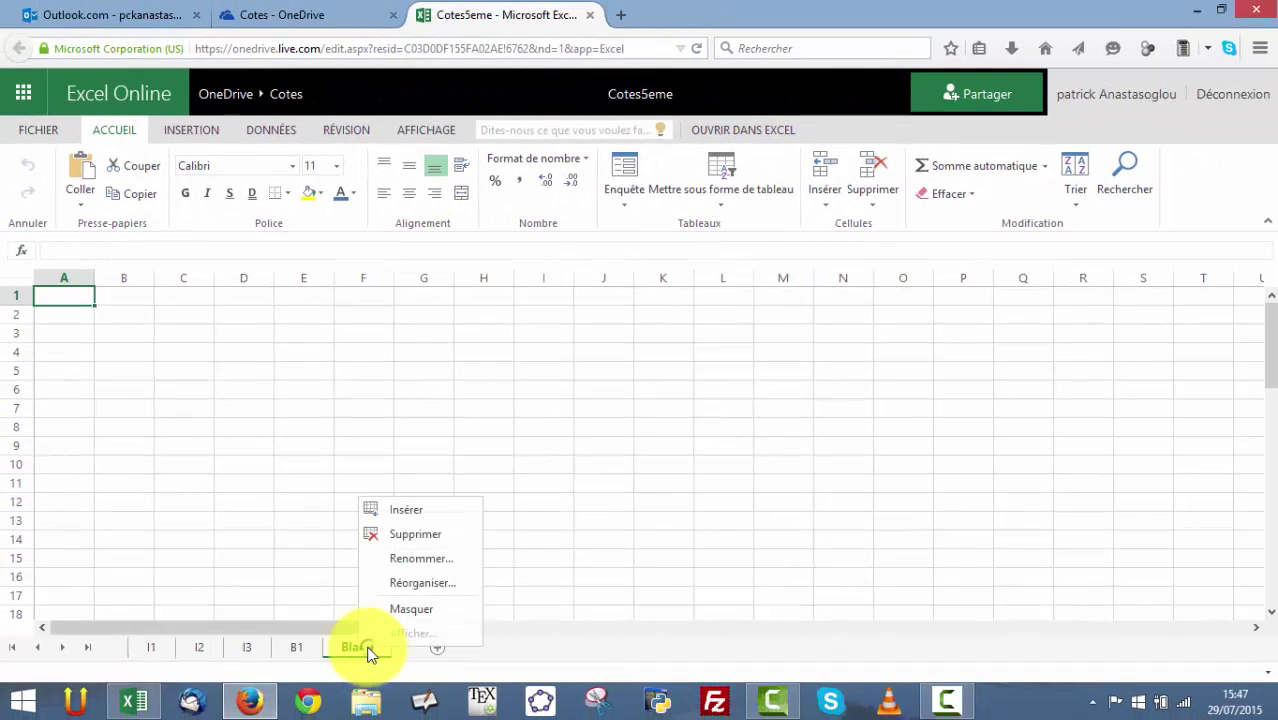
left_click(420, 558)
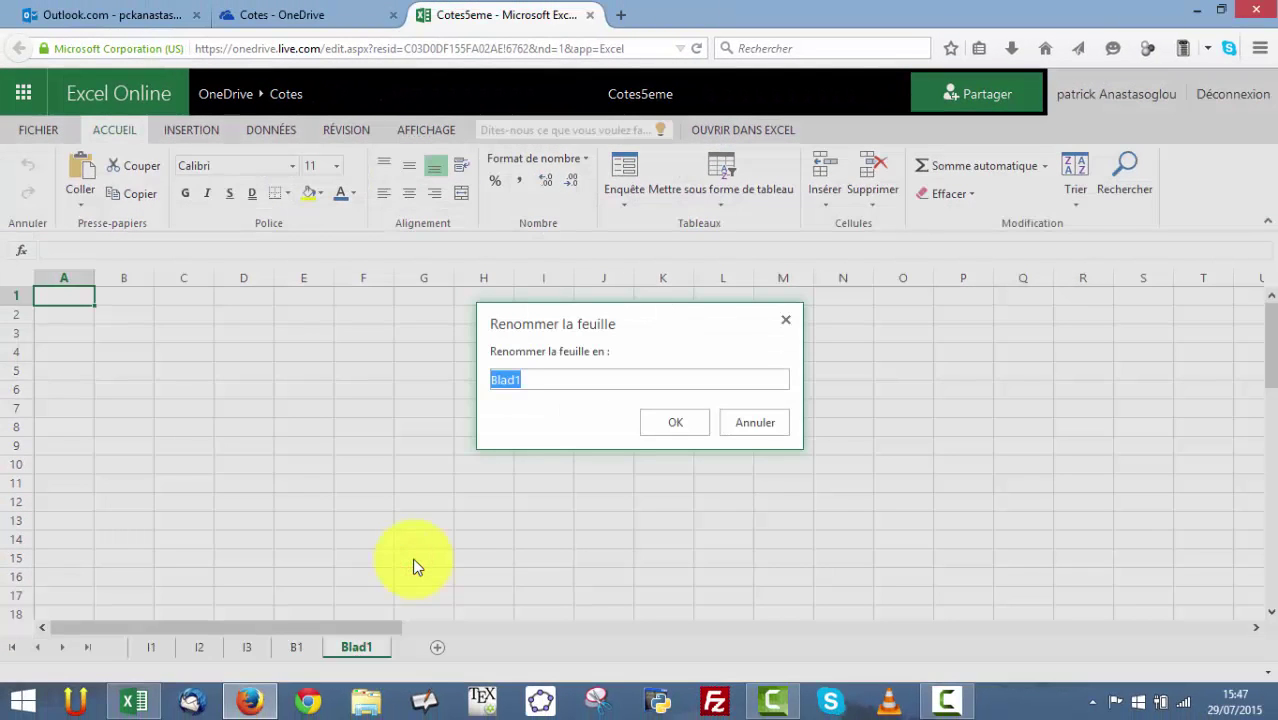
type("I4")
left_click(676, 426)
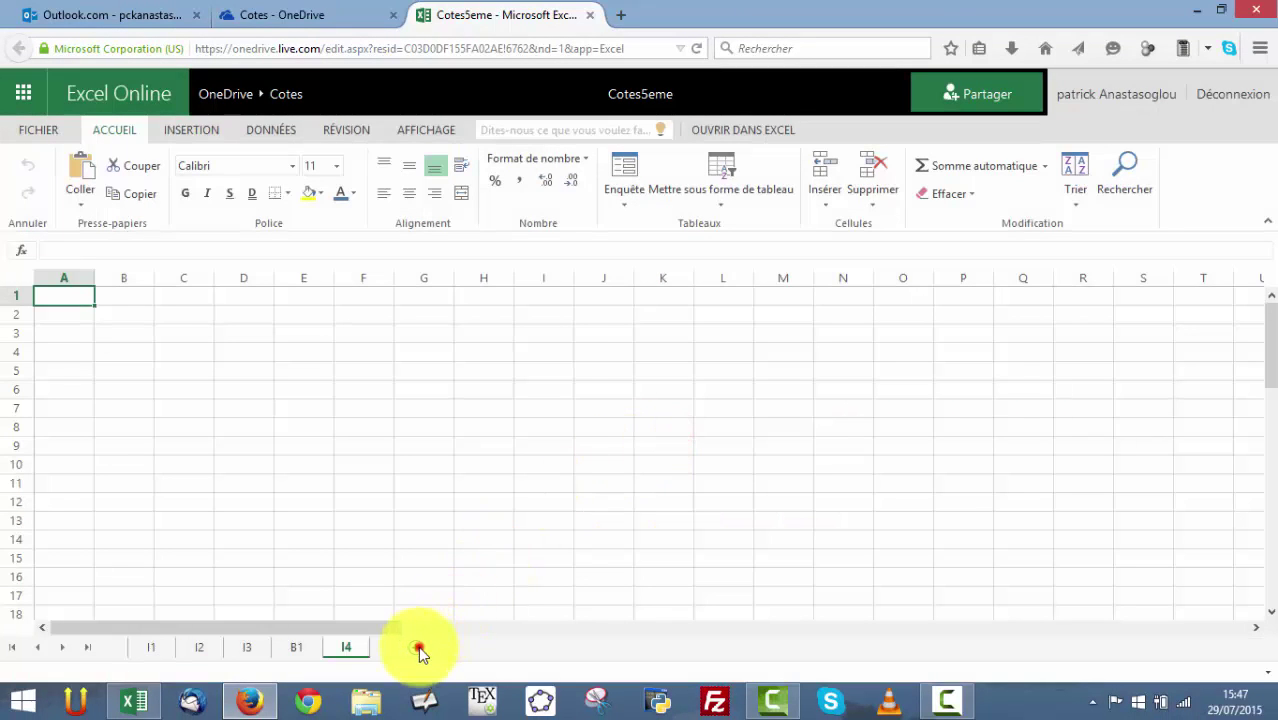
left_click(415, 647)
right_click(417, 646)
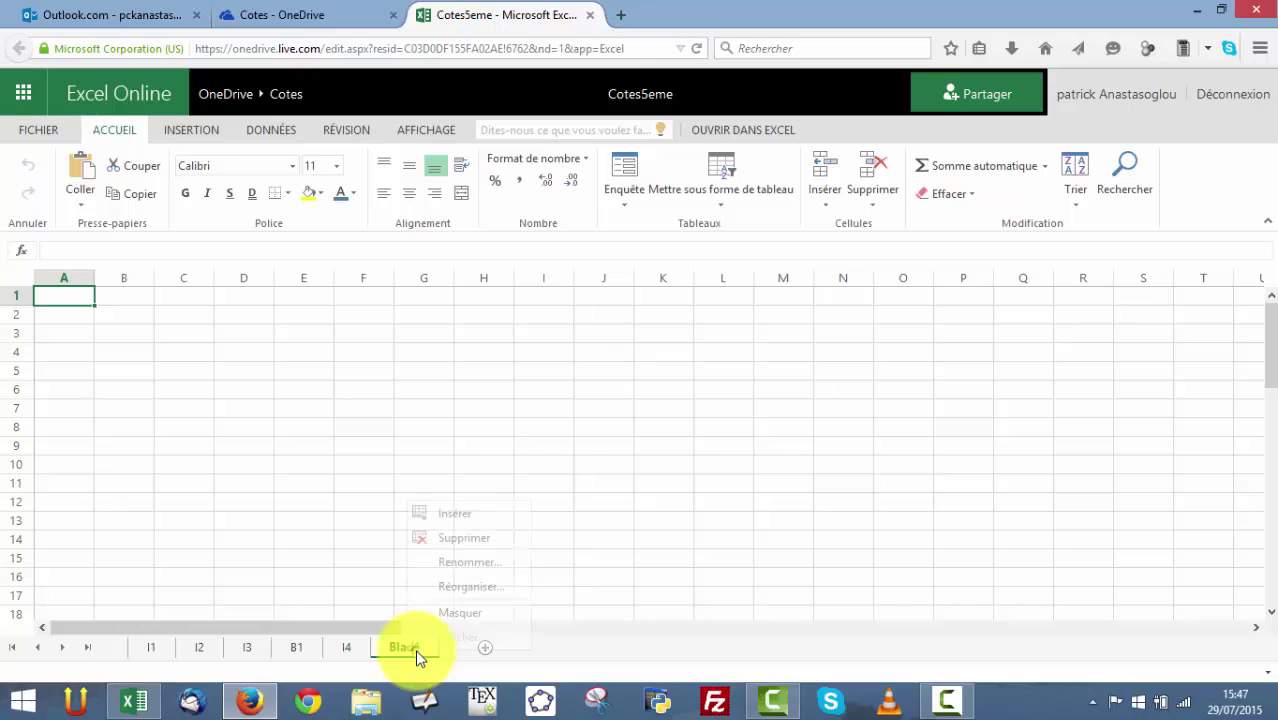
left_click(486, 562)
type("ExamDec")
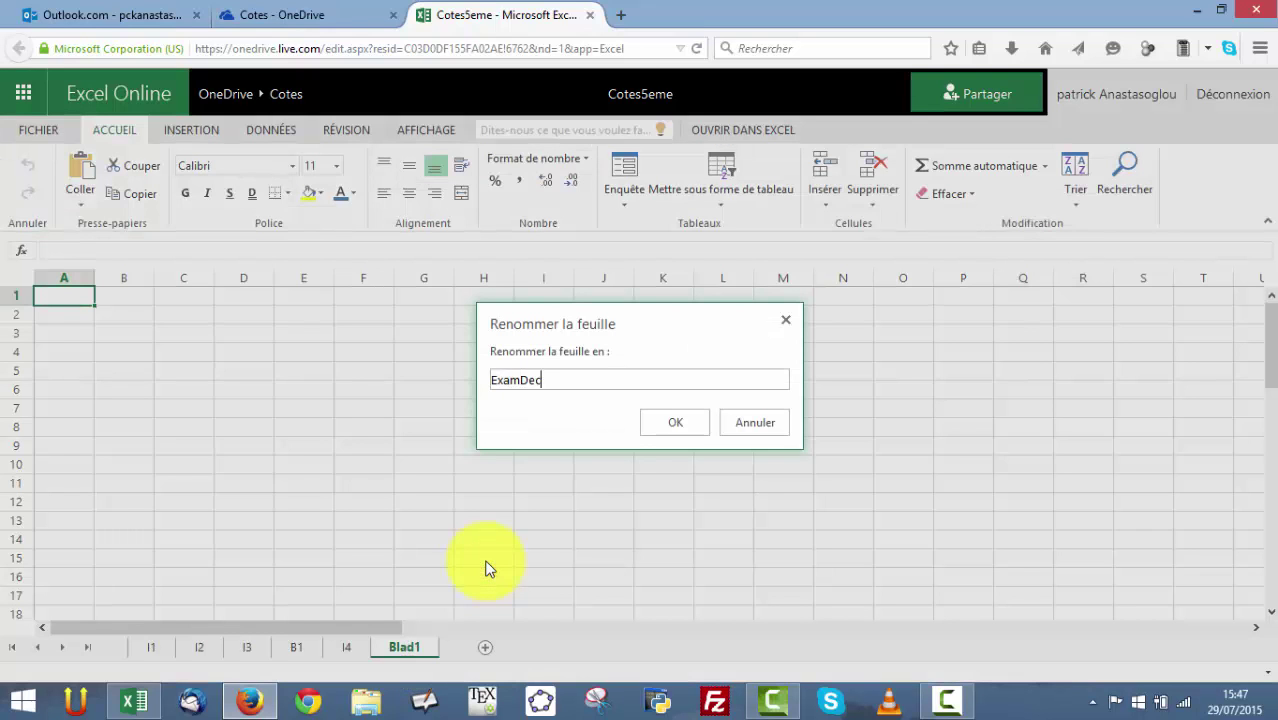
left_click(675, 422)
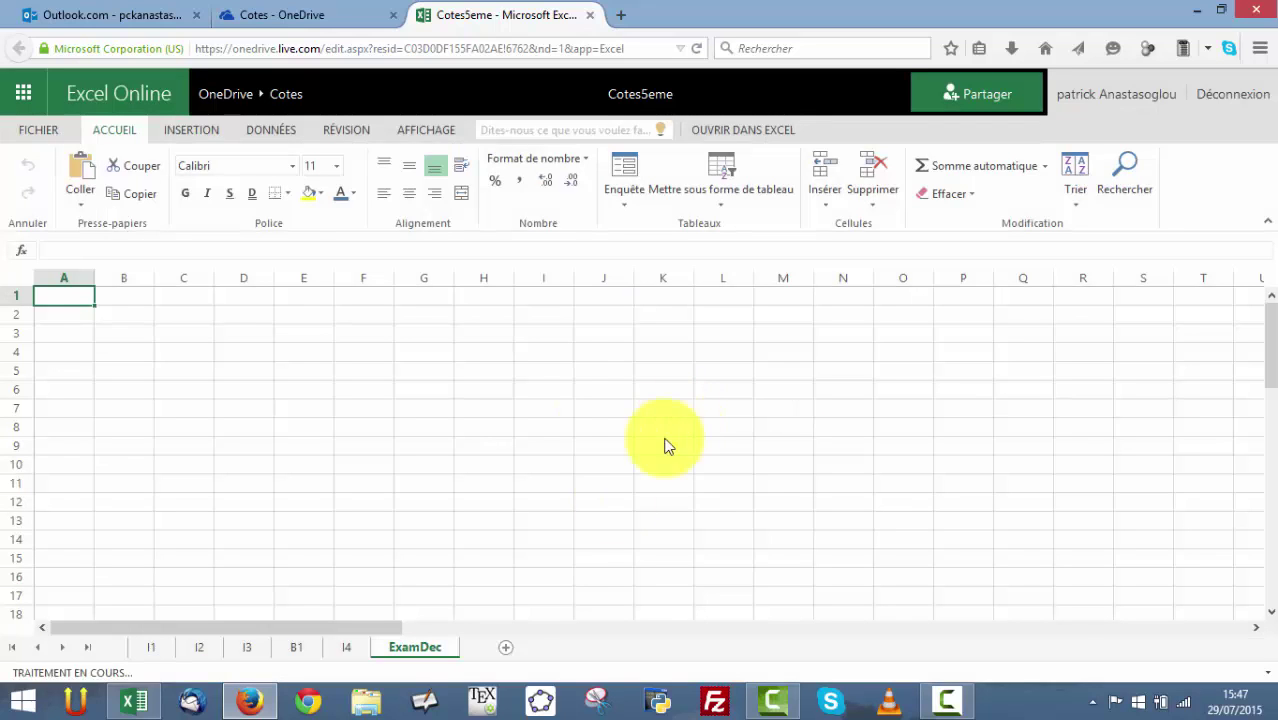
Add another sheet named SyntDec
left_click(506, 647)
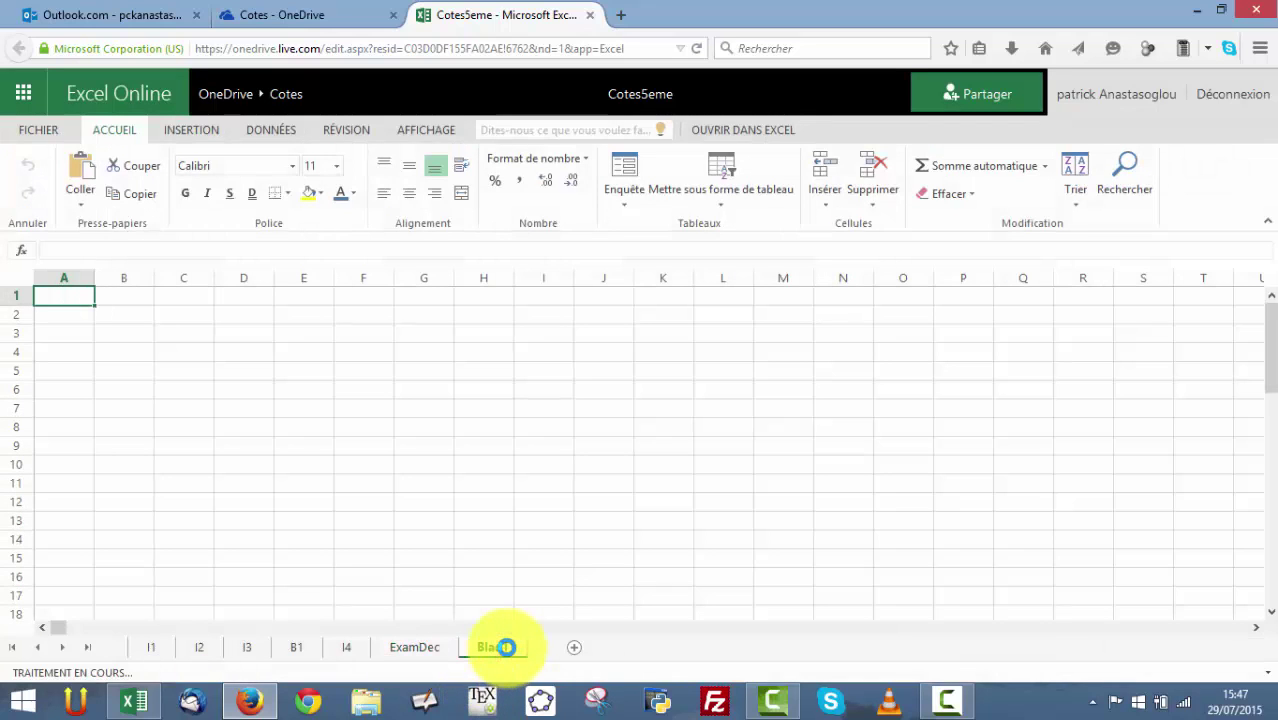
right_click(506, 647)
left_click(578, 558)
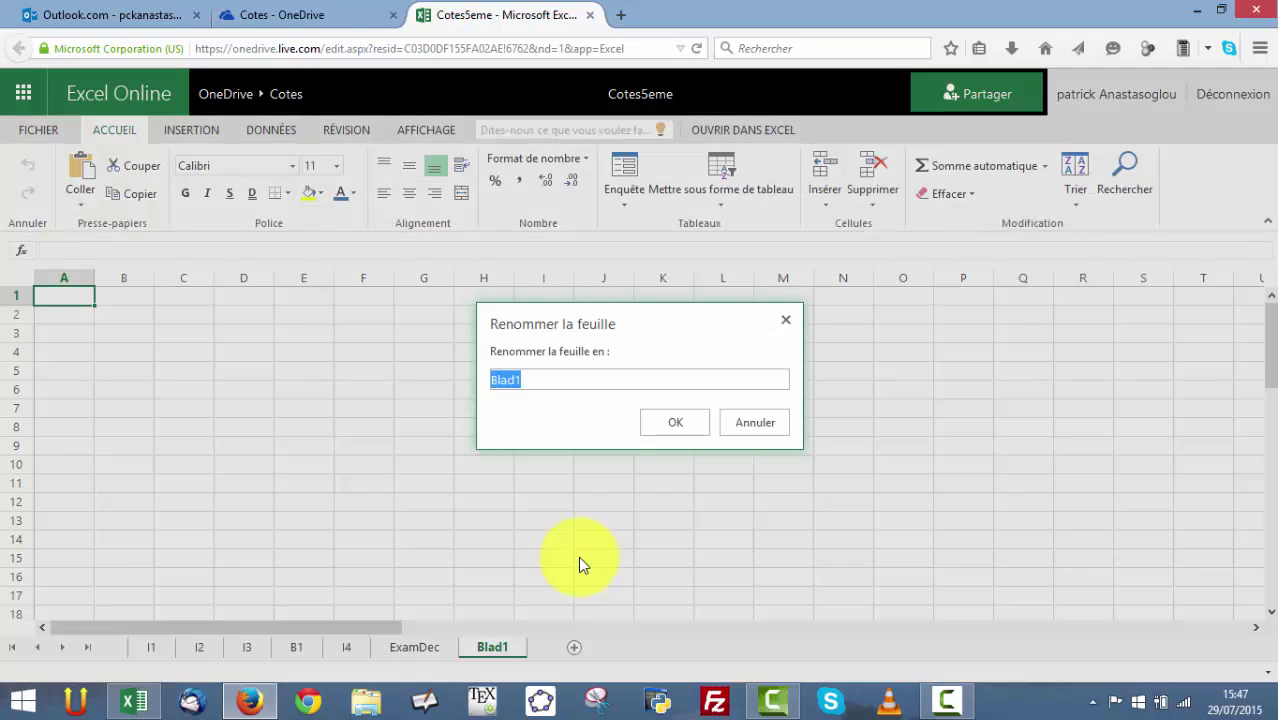
type("Syn")
type("tDec")
left_click(676, 425)
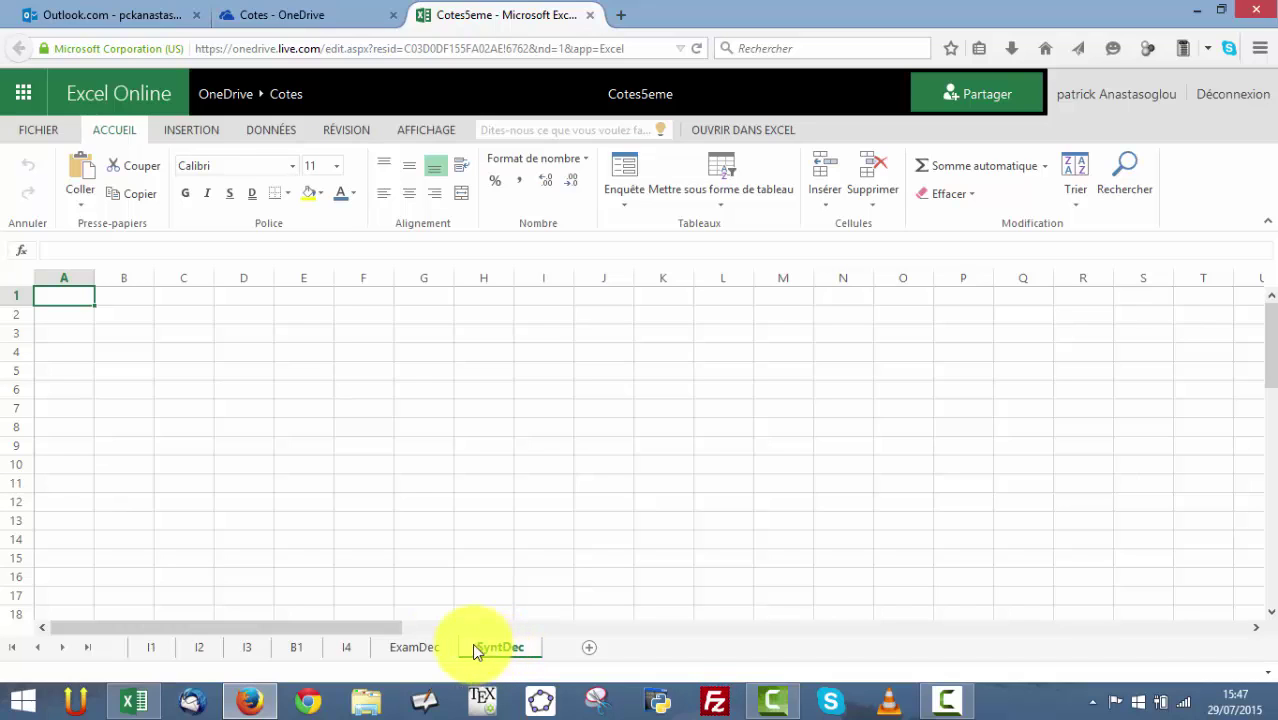
Insert a new sheet after I4 and name it B2
right_click(359, 645)
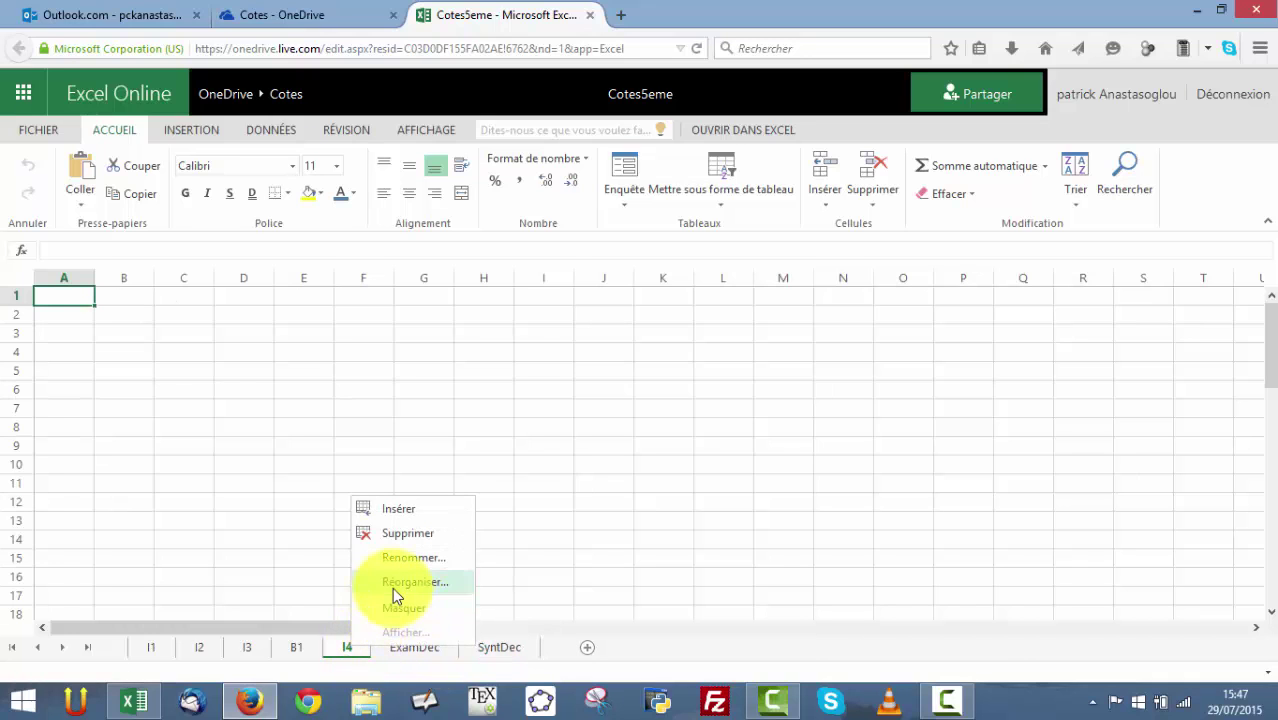
left_click(410, 509)
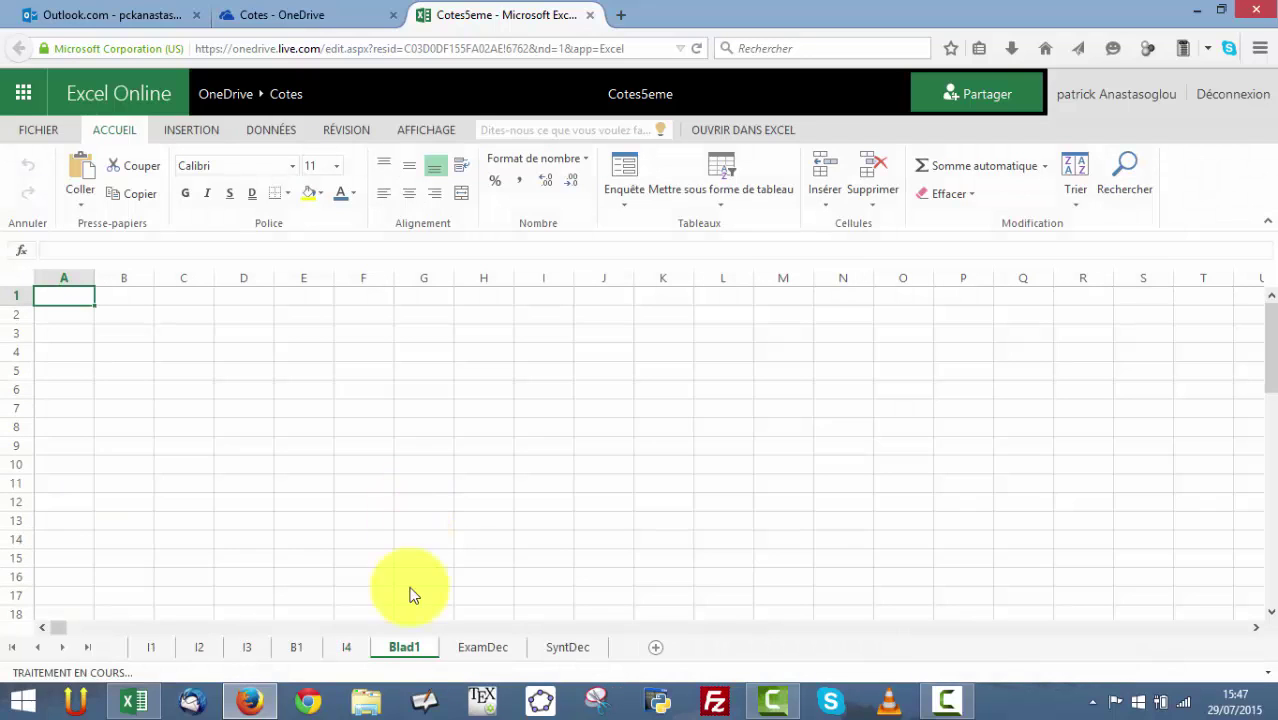
right_click(410, 650)
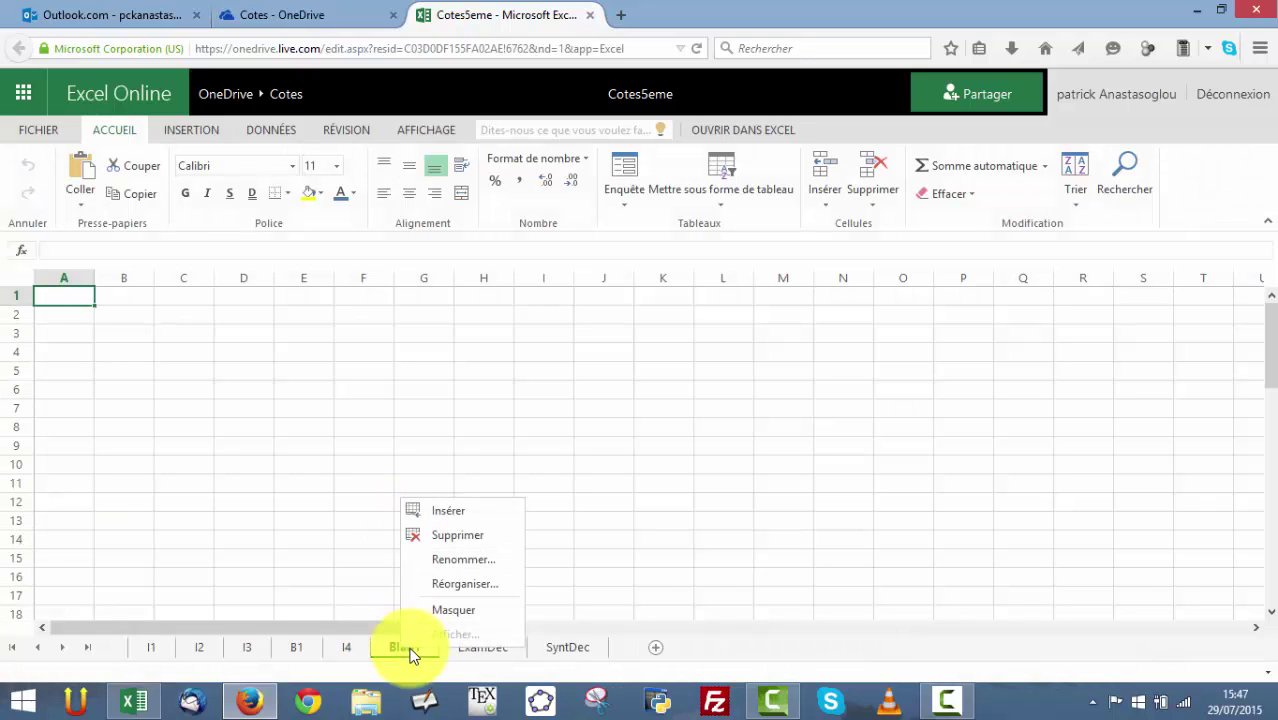
left_click(469, 559)
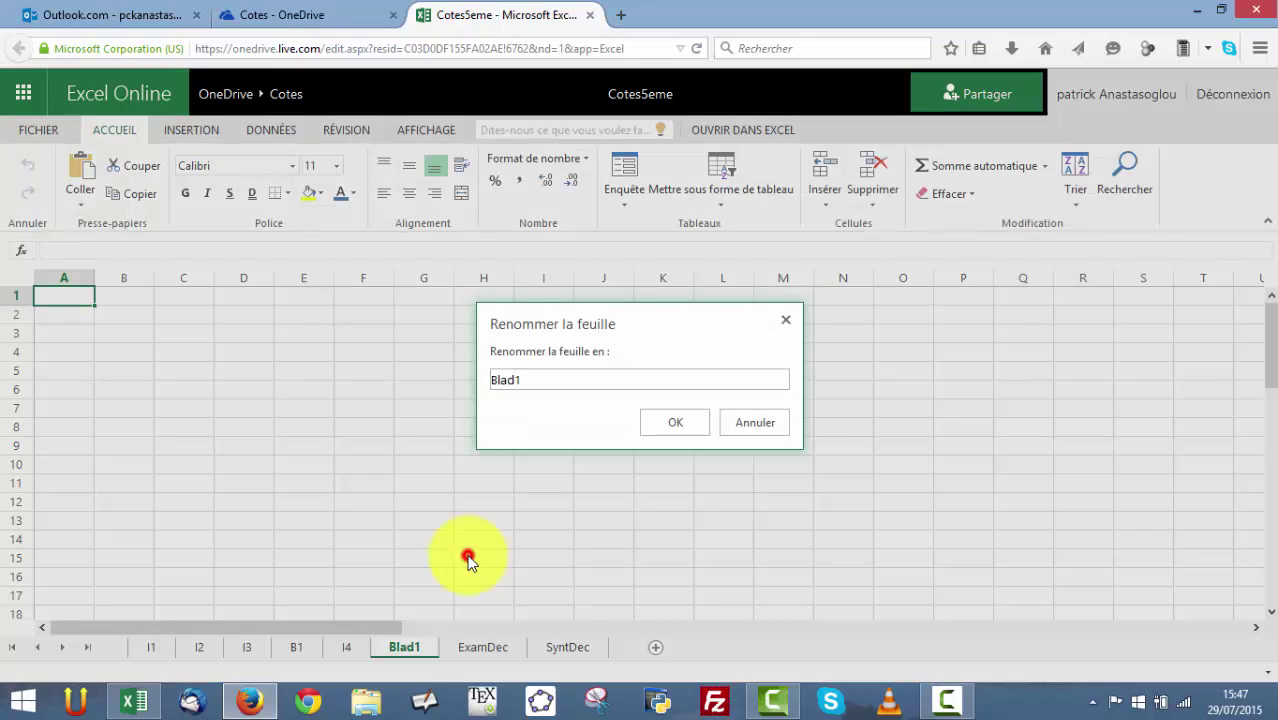
type("B2")
key("Return")
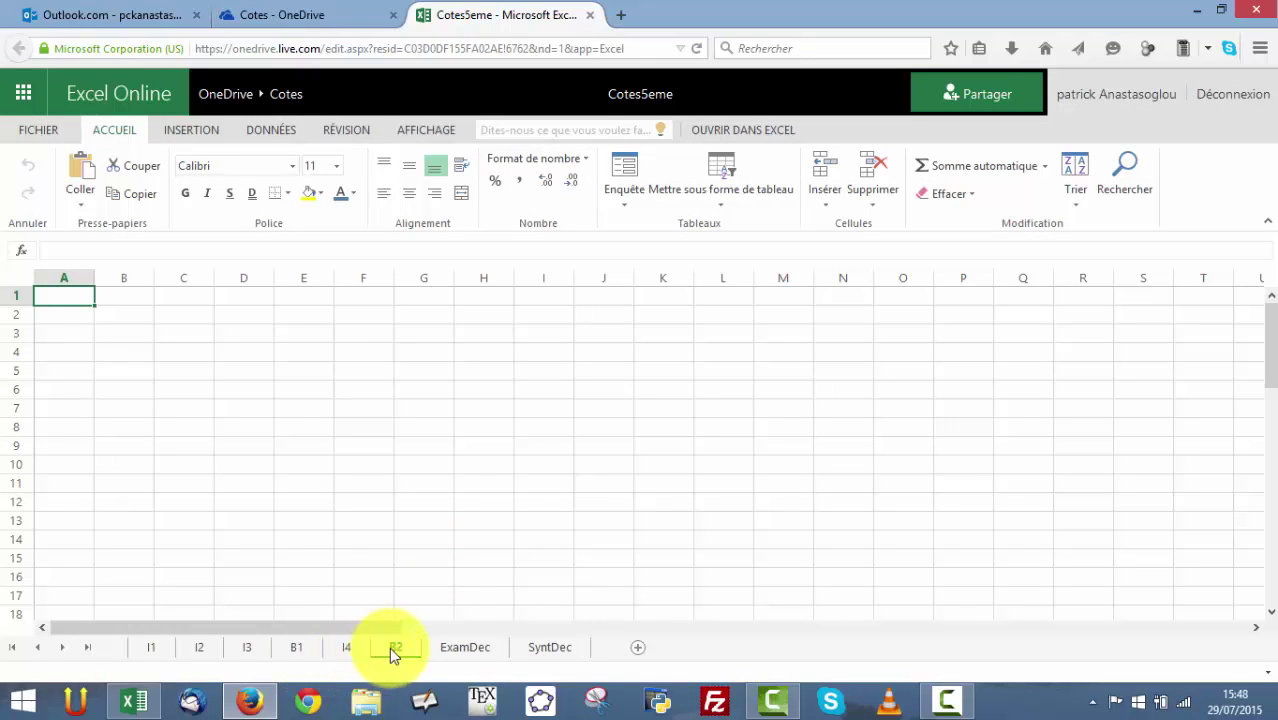
On SyntDec, link A1 to sheet I1 with ='I1'!A1
left_click(551, 647)
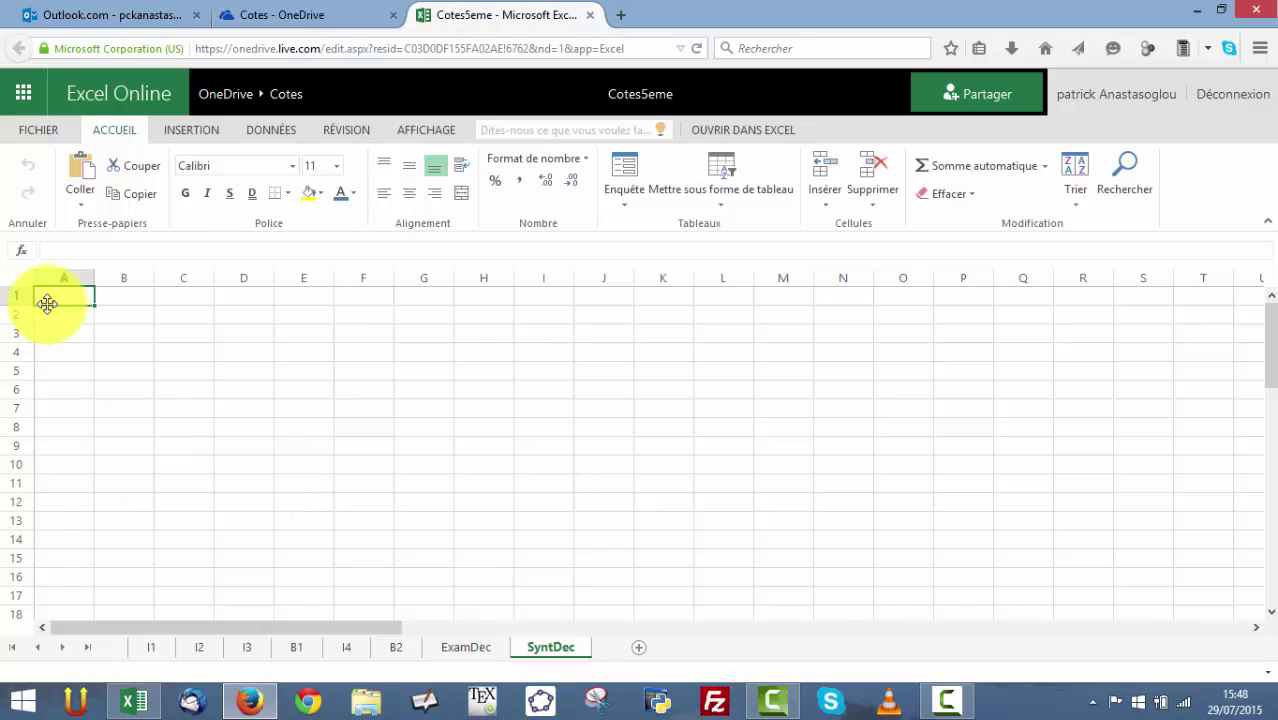
type("='I")
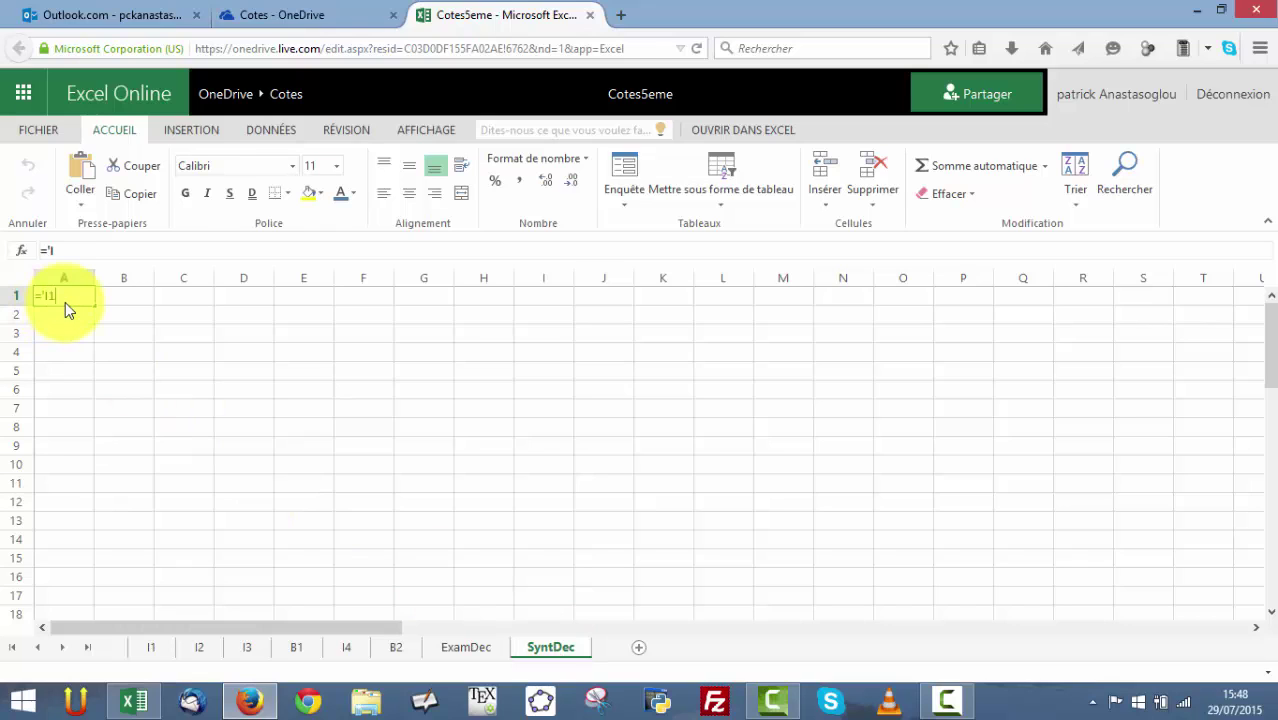
type("1'")
type("!A1")
key("Return")
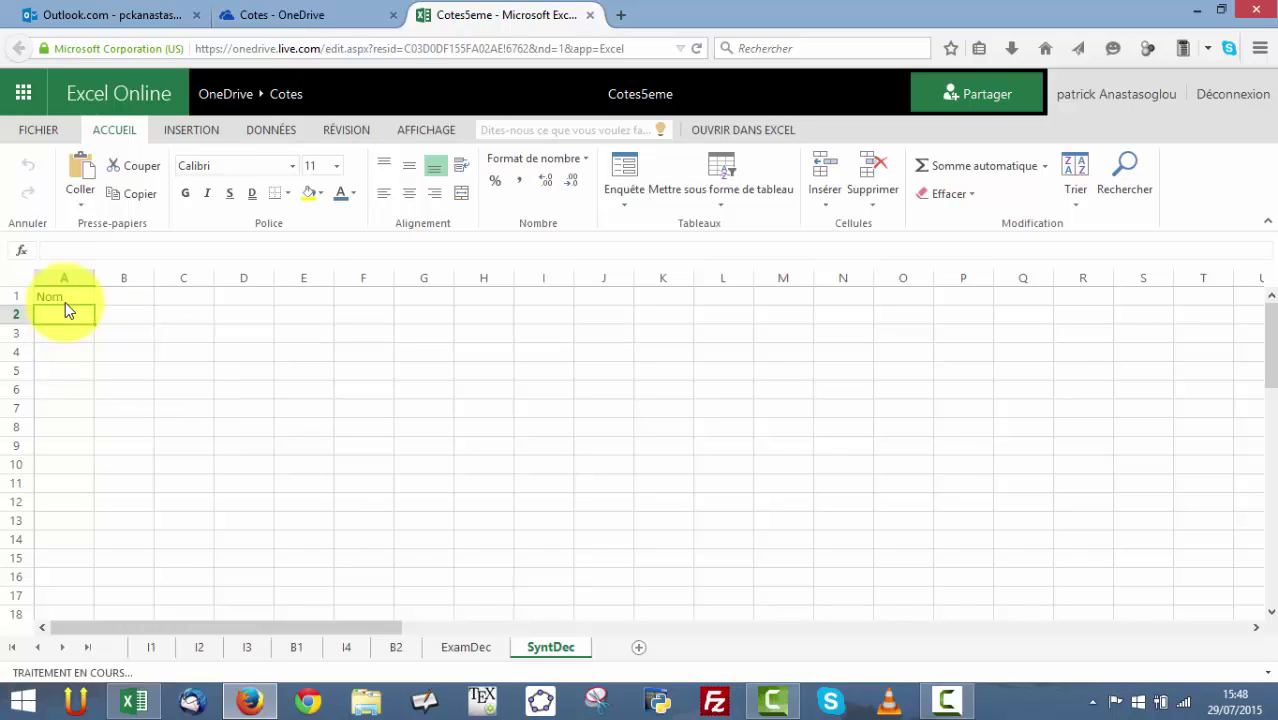
Try dragging the Nom cell from A1 to other positions, undoing the move
left_click(76, 297)
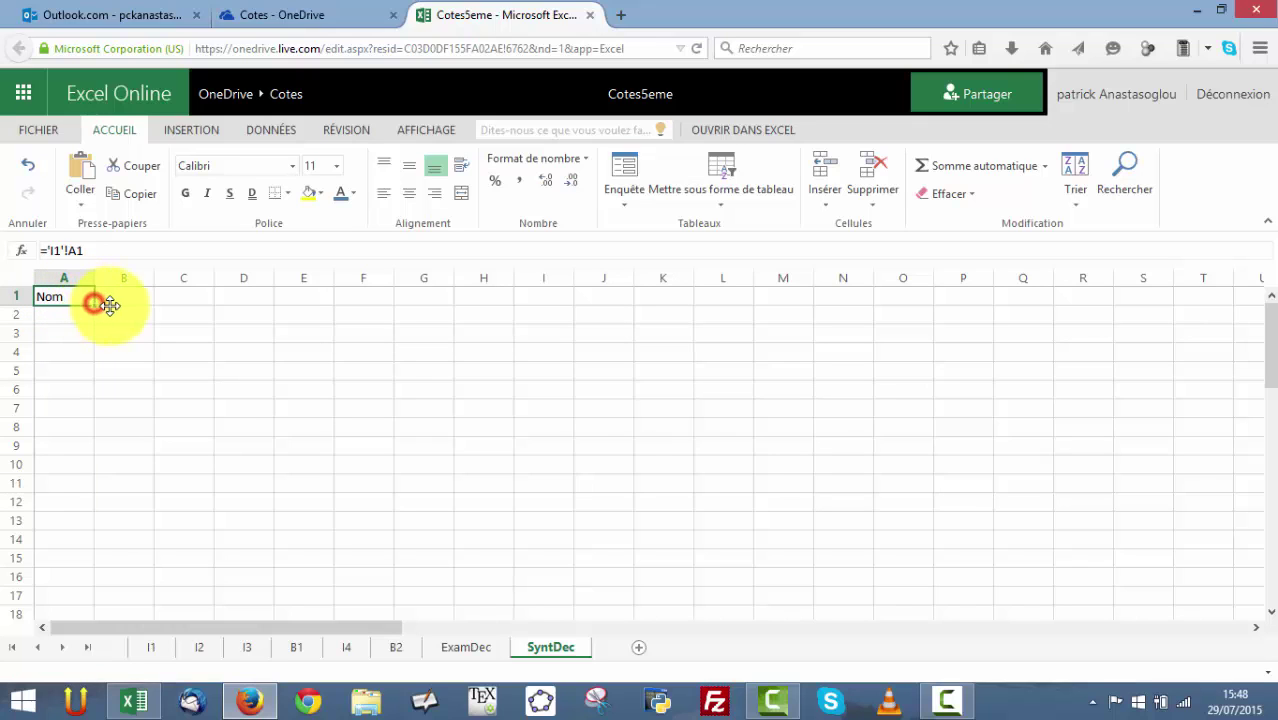
mouse_move(94, 301)
left_mouse_down()
mouse_move(128, 305)
mouse_move(80, 310)
left_mouse_up()
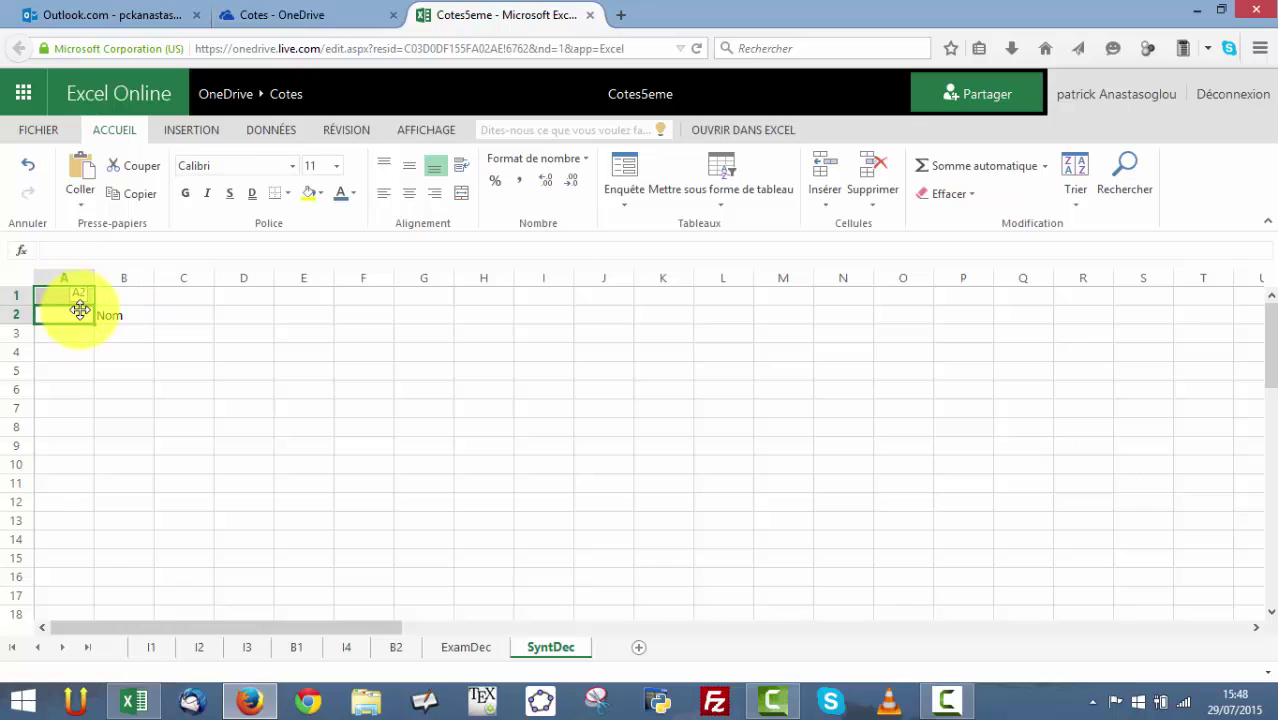
key("ctrl+z")
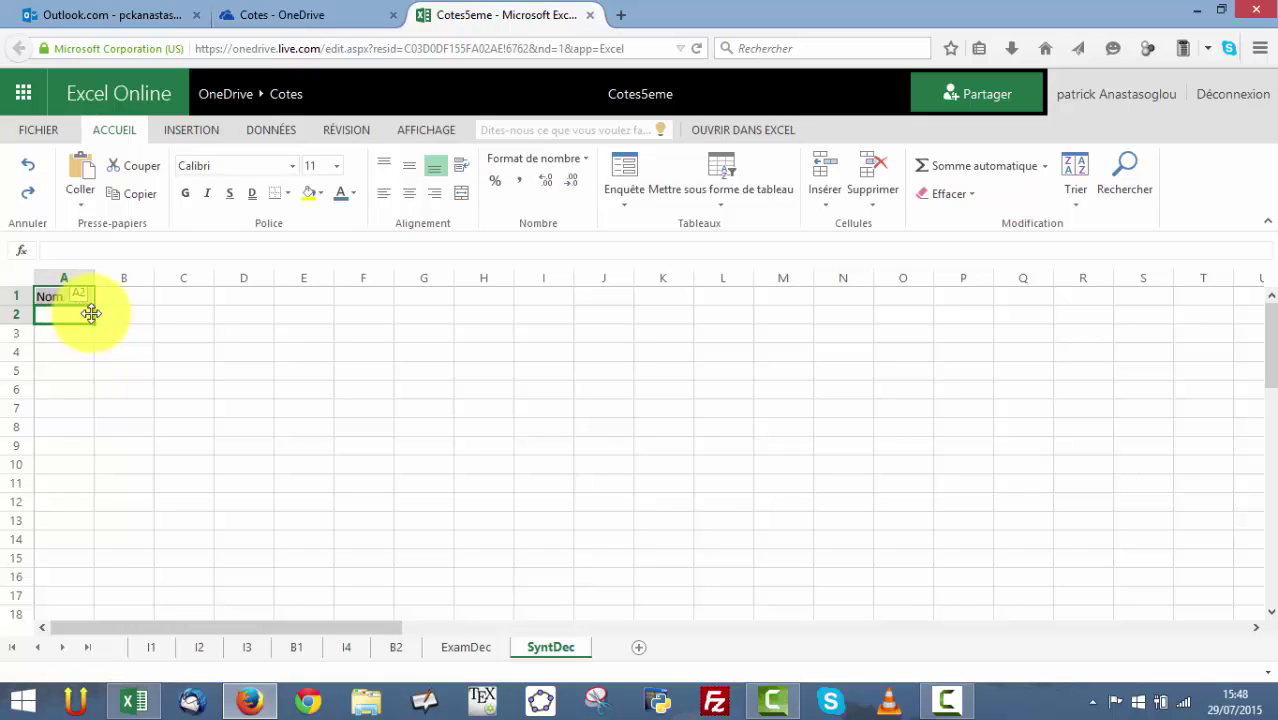
mouse_move(80, 310)
left_mouse_down()
mouse_move(125, 313)
mouse_move(96, 300)
mouse_move(87, 313)
left_mouse_up()
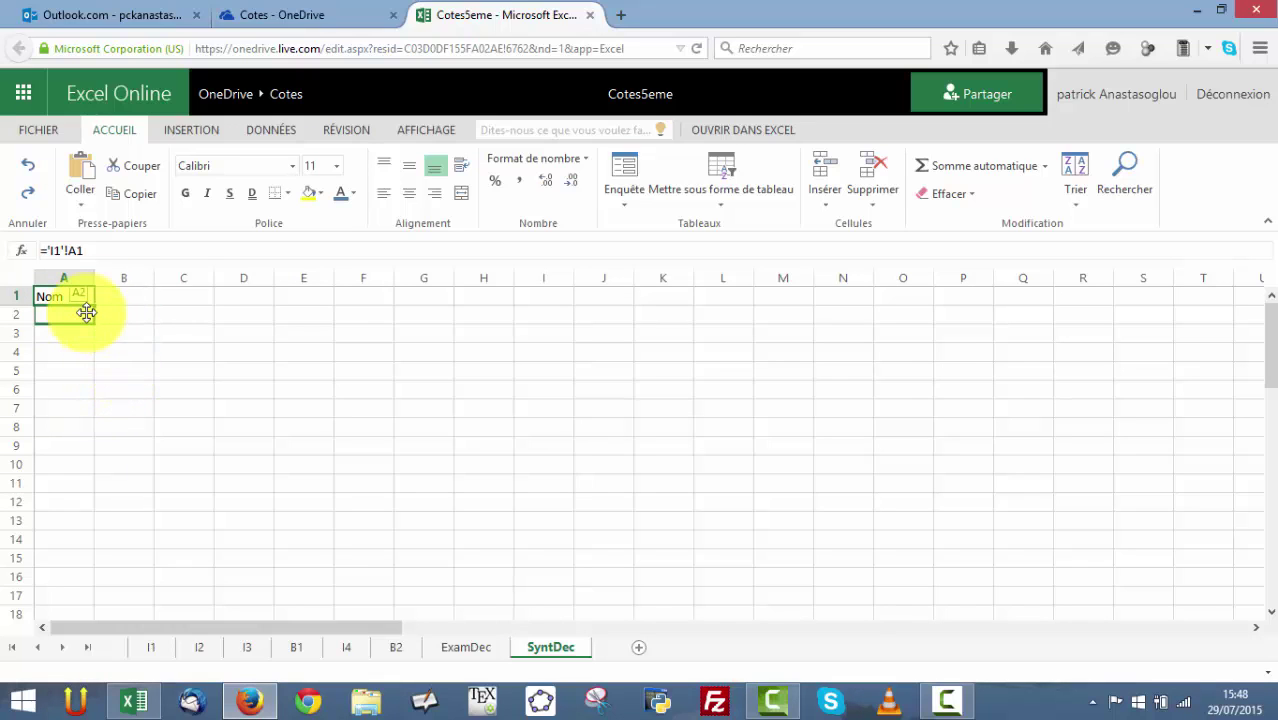
left_click_drag(87, 311, 83, 296)
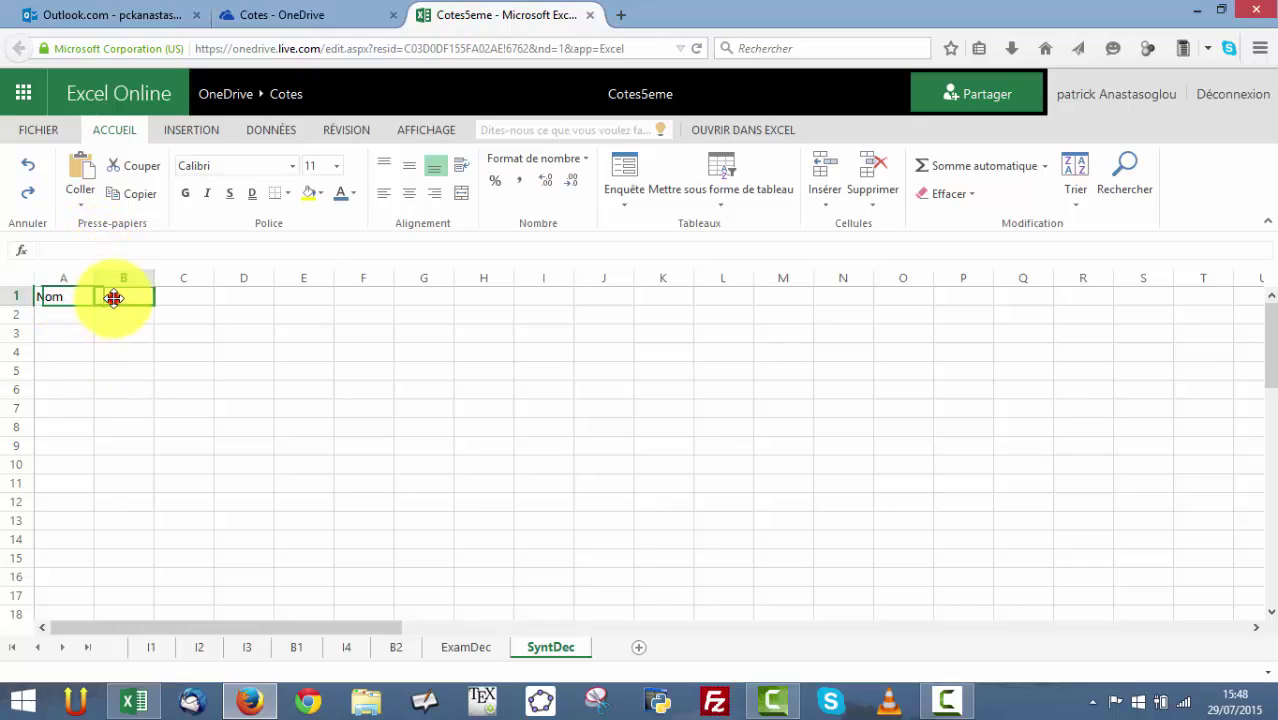
left_click_drag(103, 299, 75, 297)
mouse_move(73, 303)
left_mouse_down()
mouse_move(95, 305)
mouse_move(88, 296)
left_mouse_up()
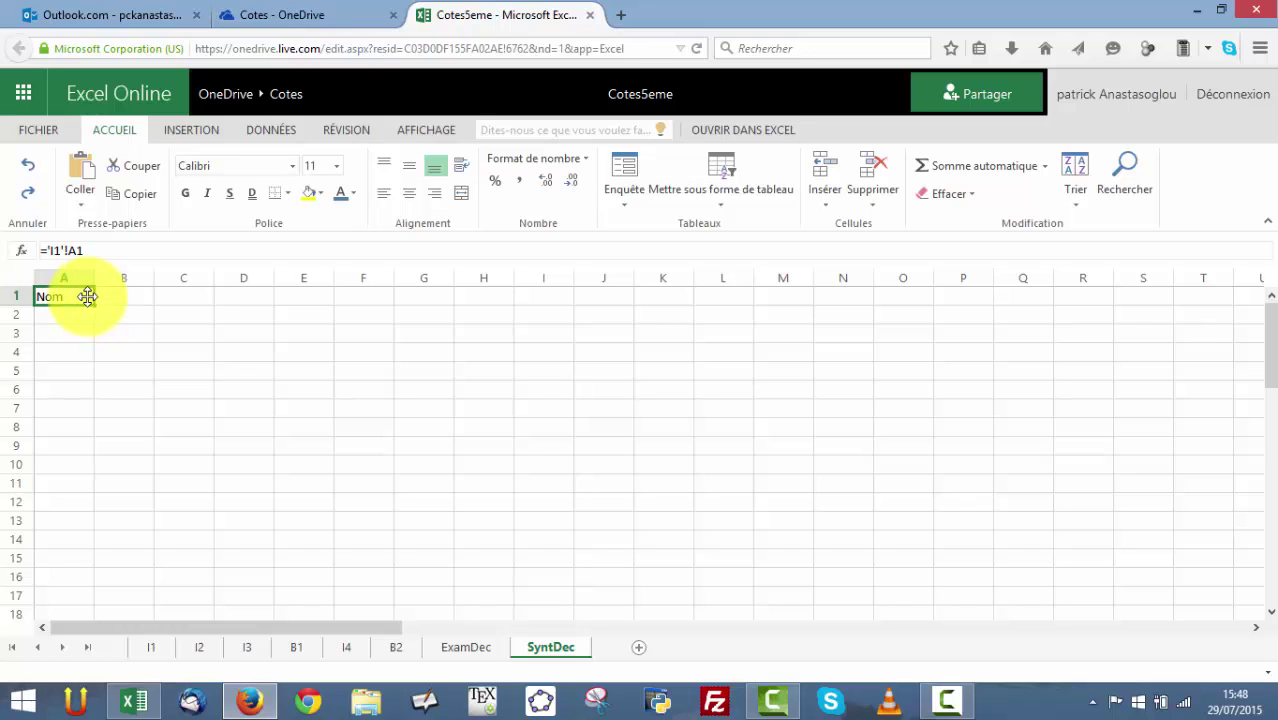
Remove A1's link formula, dismiss the nothing-to-undo message, and return to the OneDrive files
key("ctrl+z")
key("ctrl+z")
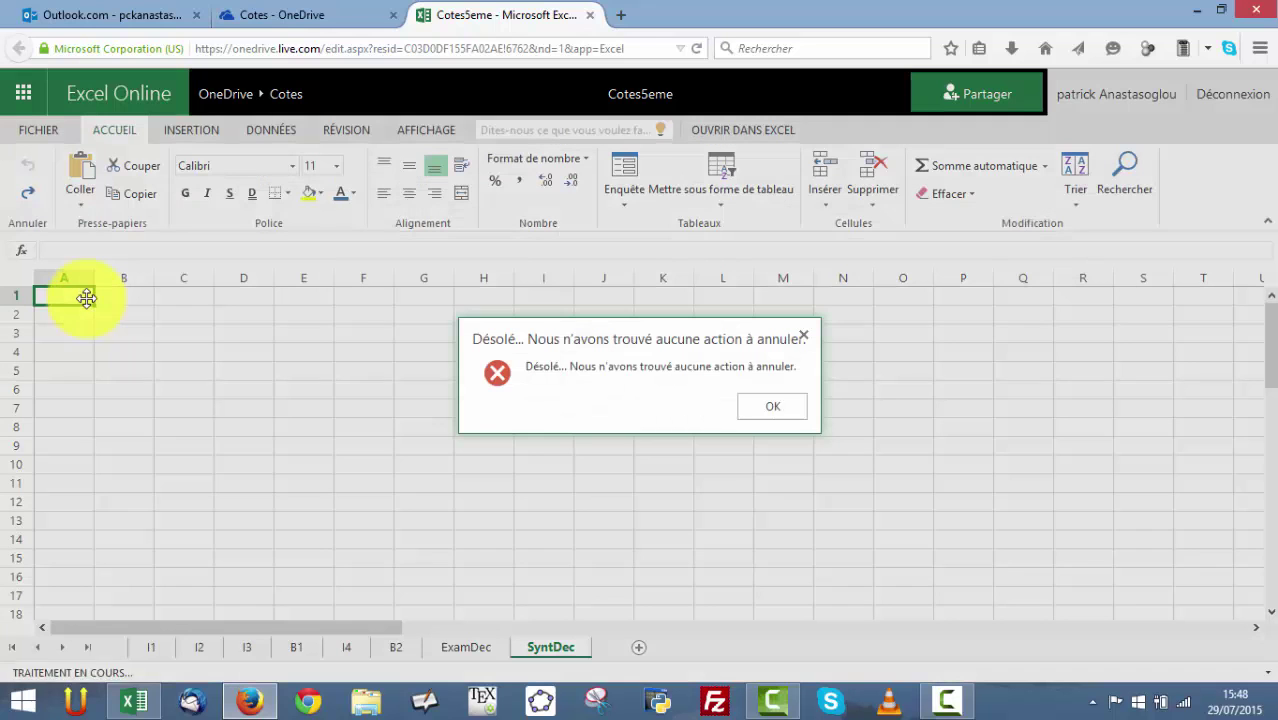
left_click(780, 408)
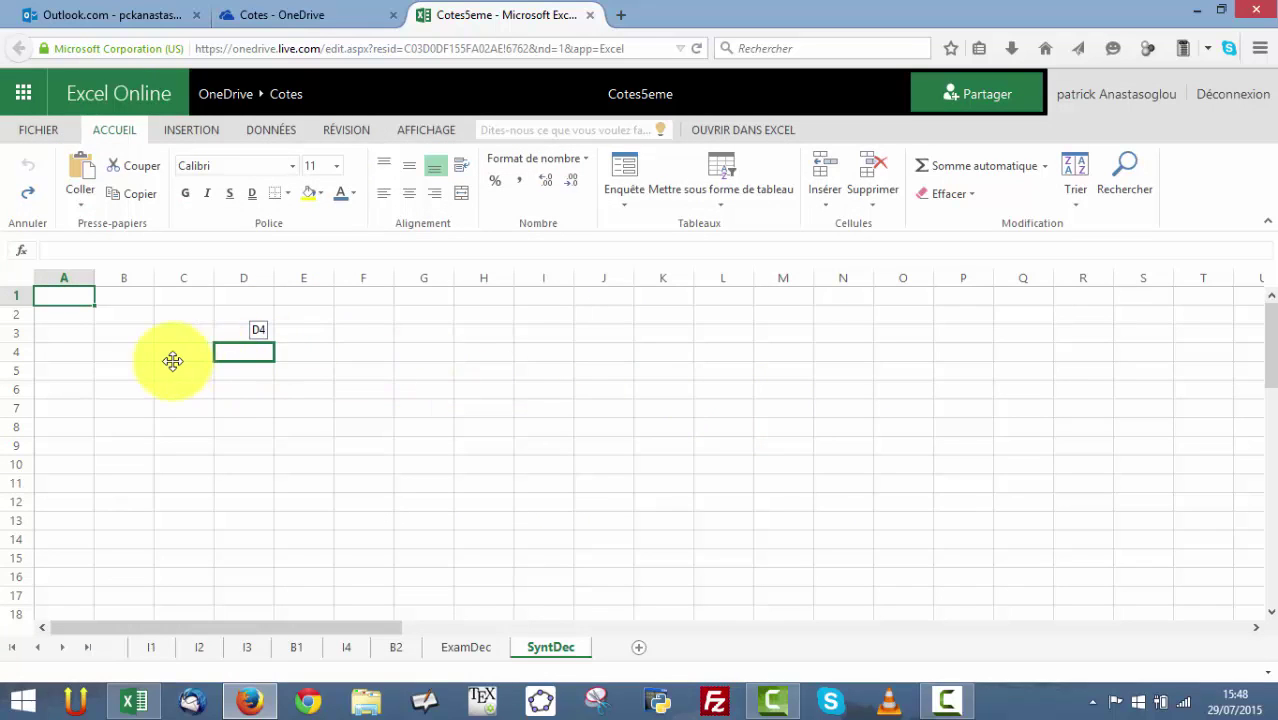
left_click(28, 192)
left_click(29, 165)
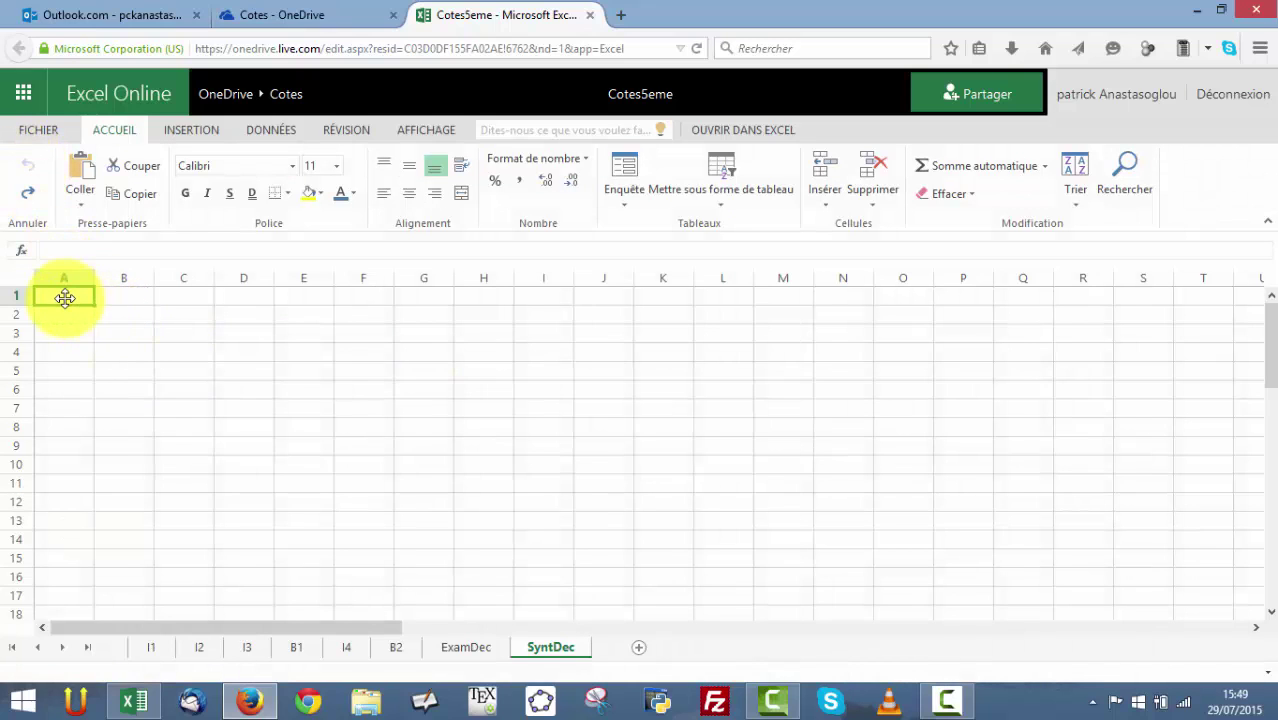
left_click_drag(64, 297, 259, 375)
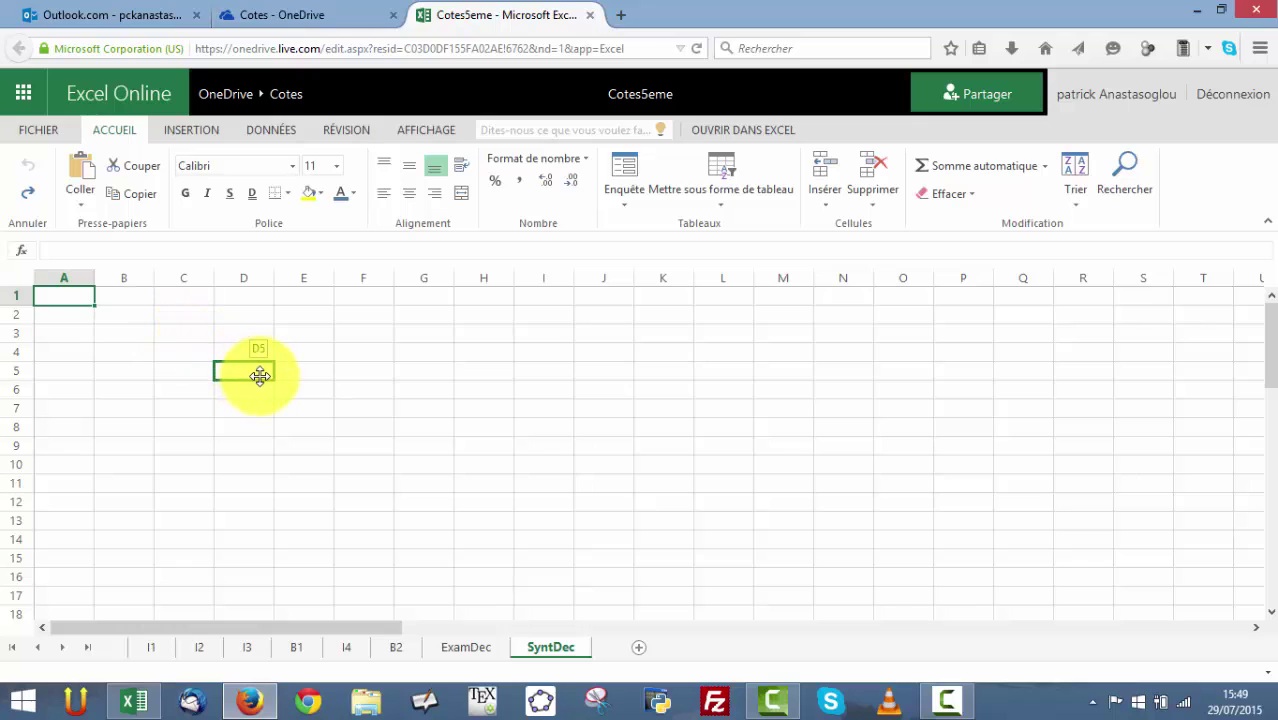
mouse_move(259, 375)
left_mouse_down()
mouse_move(185, 331)
mouse_move(71, 297)
left_mouse_up()
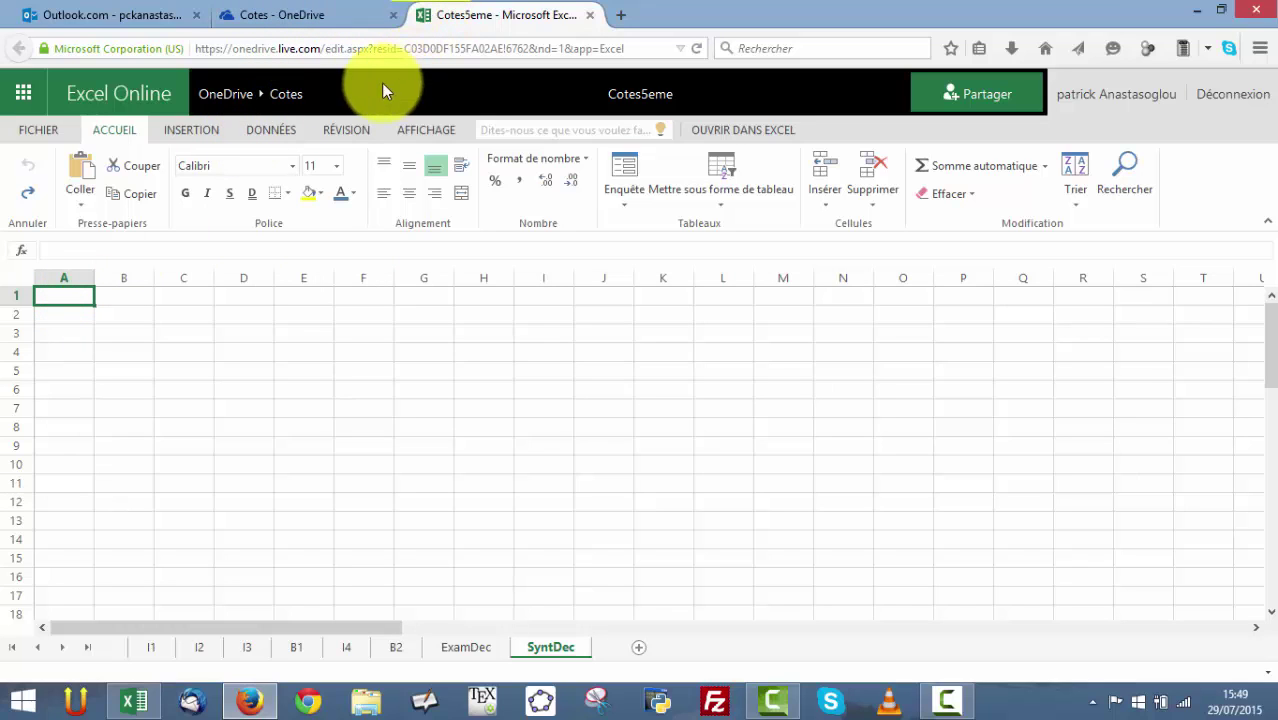
left_click(120, 316)
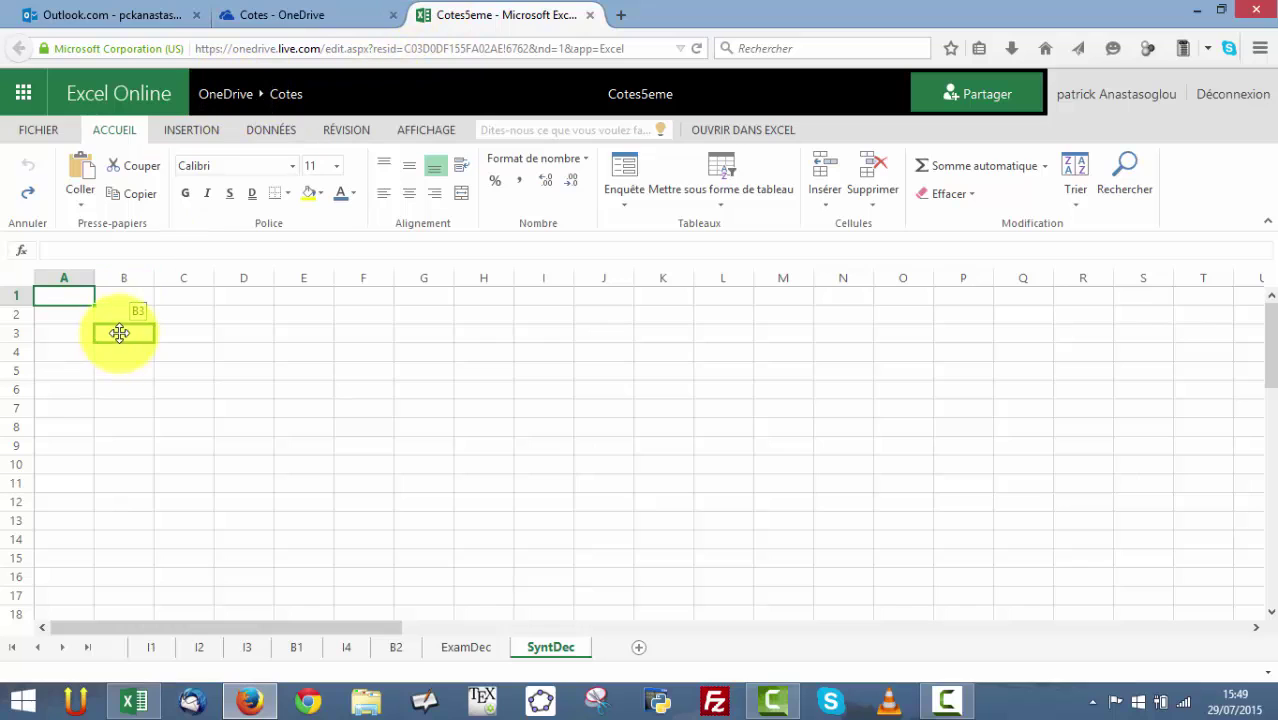
left_click(241, 95)
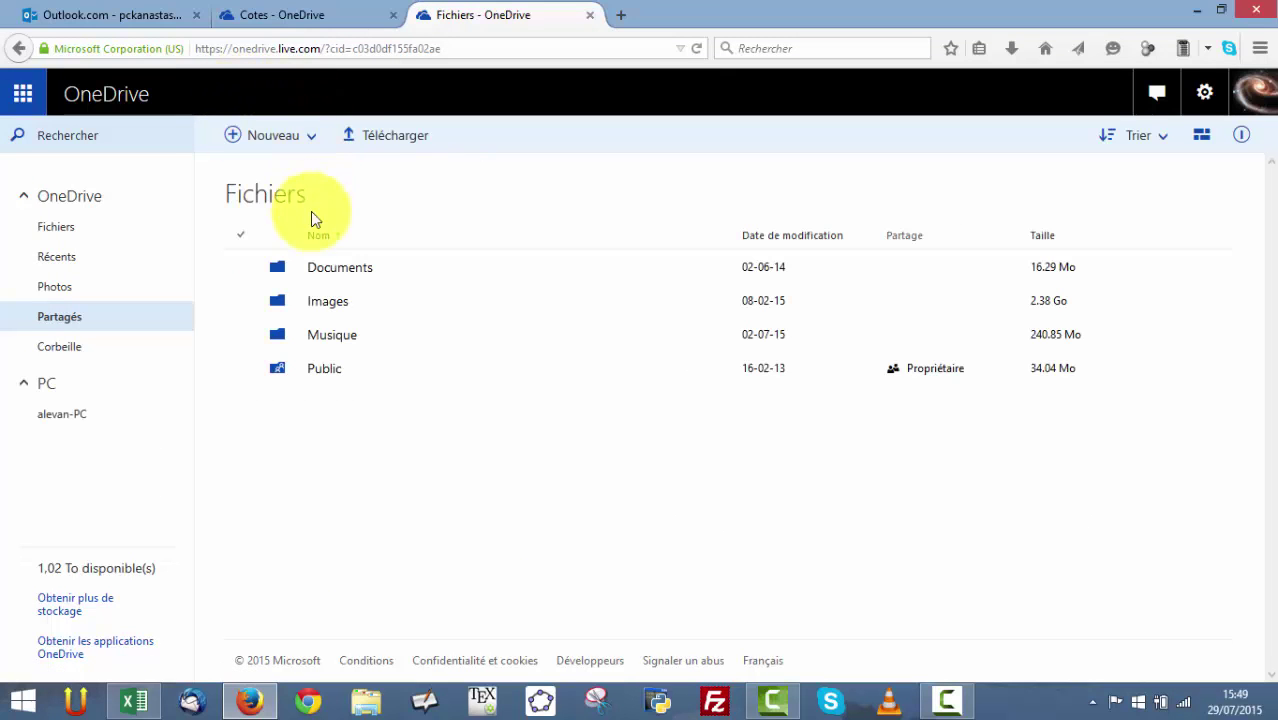
Go through Documents, Ecole, 2015-16 and Cotes, then open the Cotes5eme workbook
left_click(340, 270)
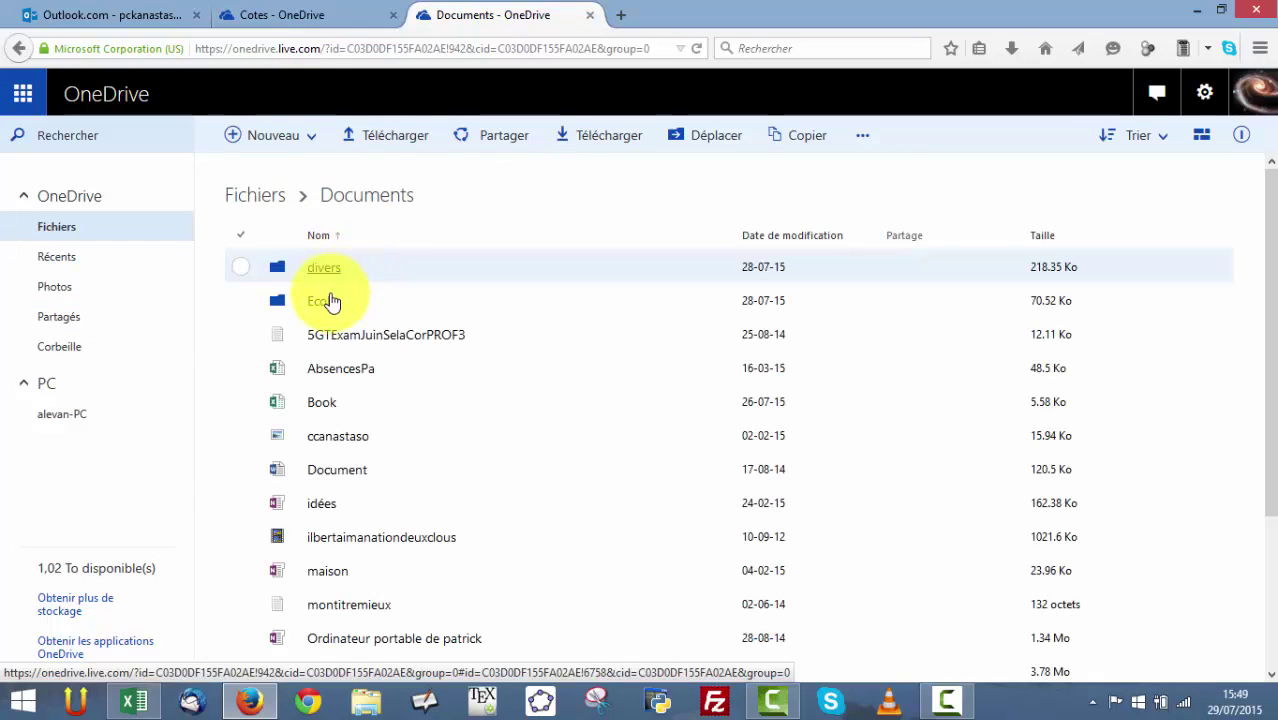
left_click(318, 302)
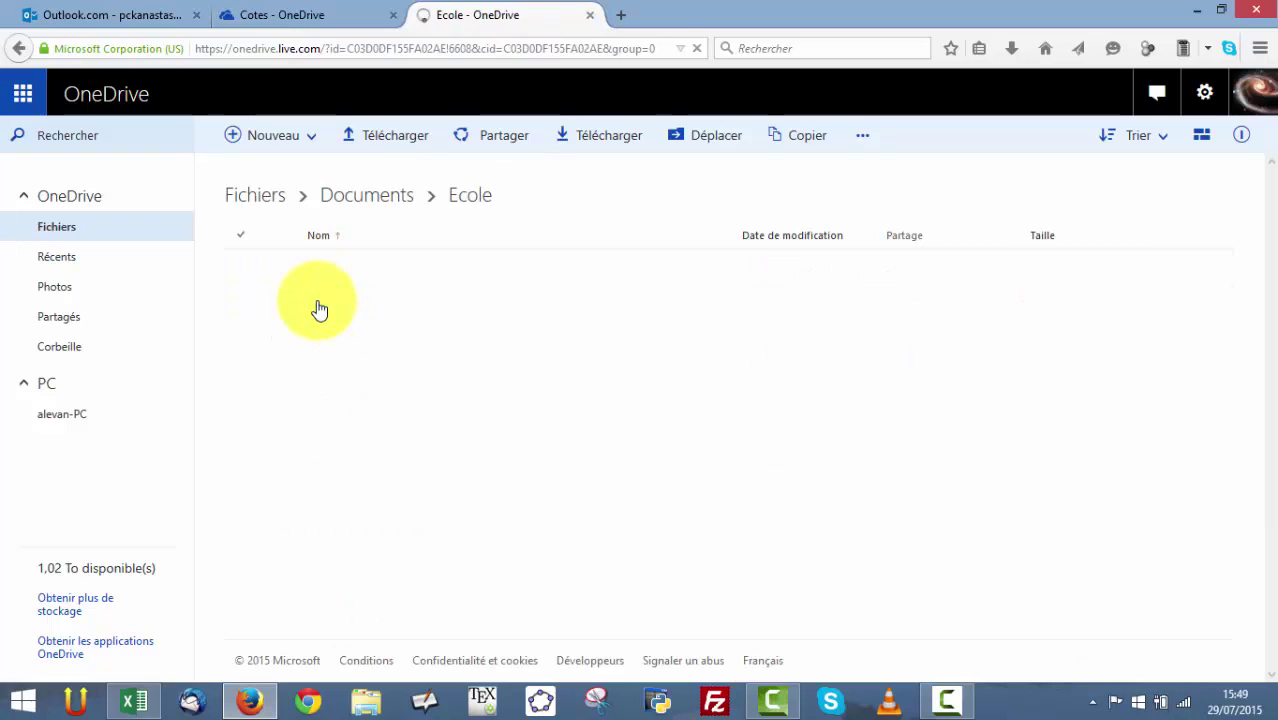
left_click(324, 304)
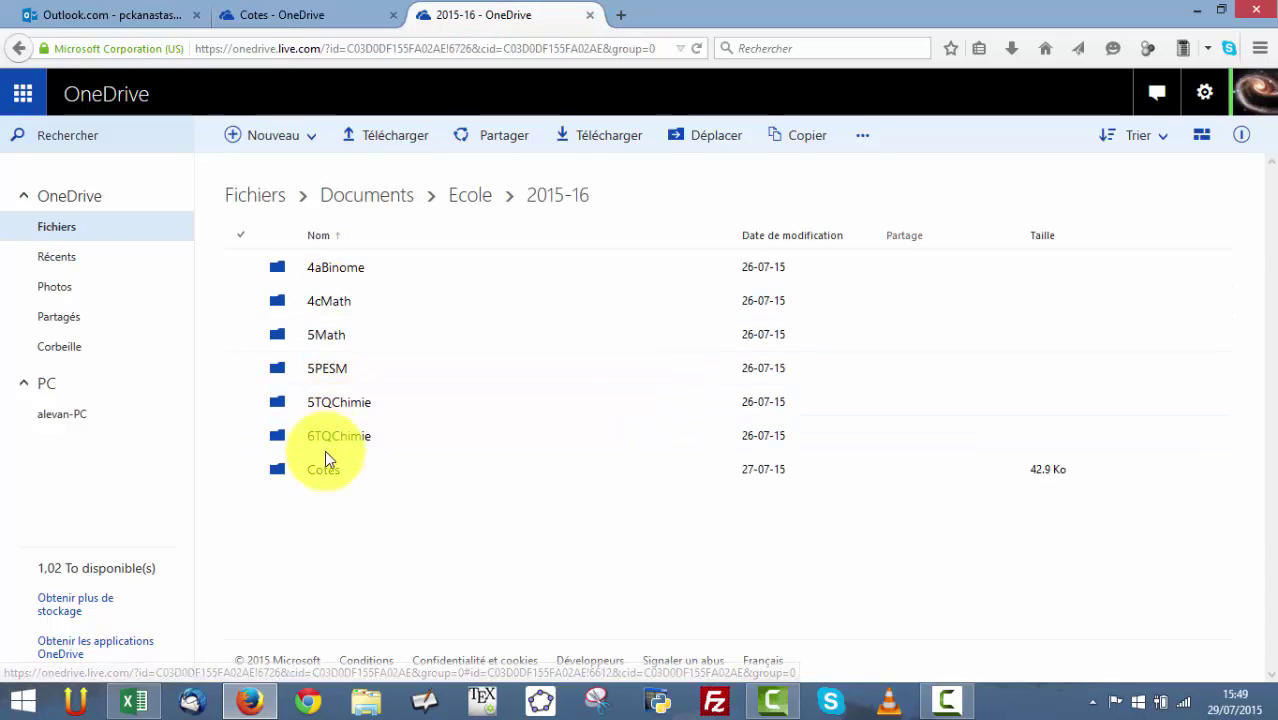
left_click(323, 472)
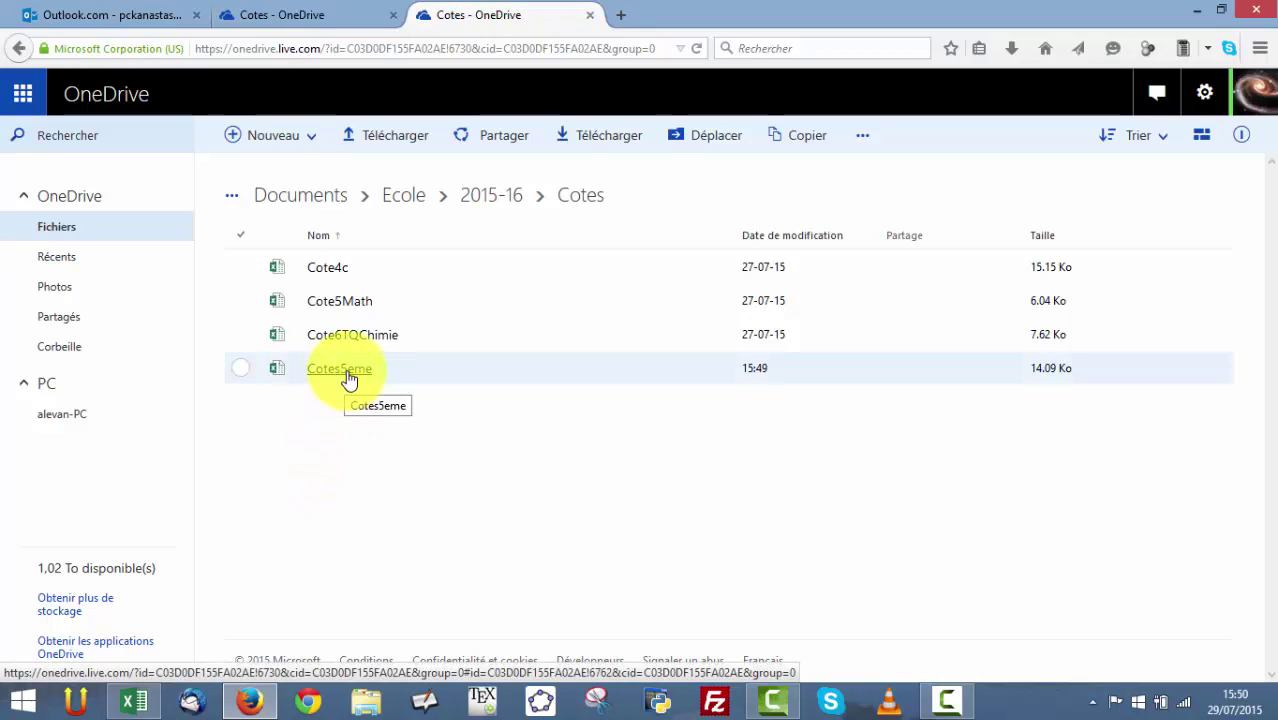
left_click(348, 376)
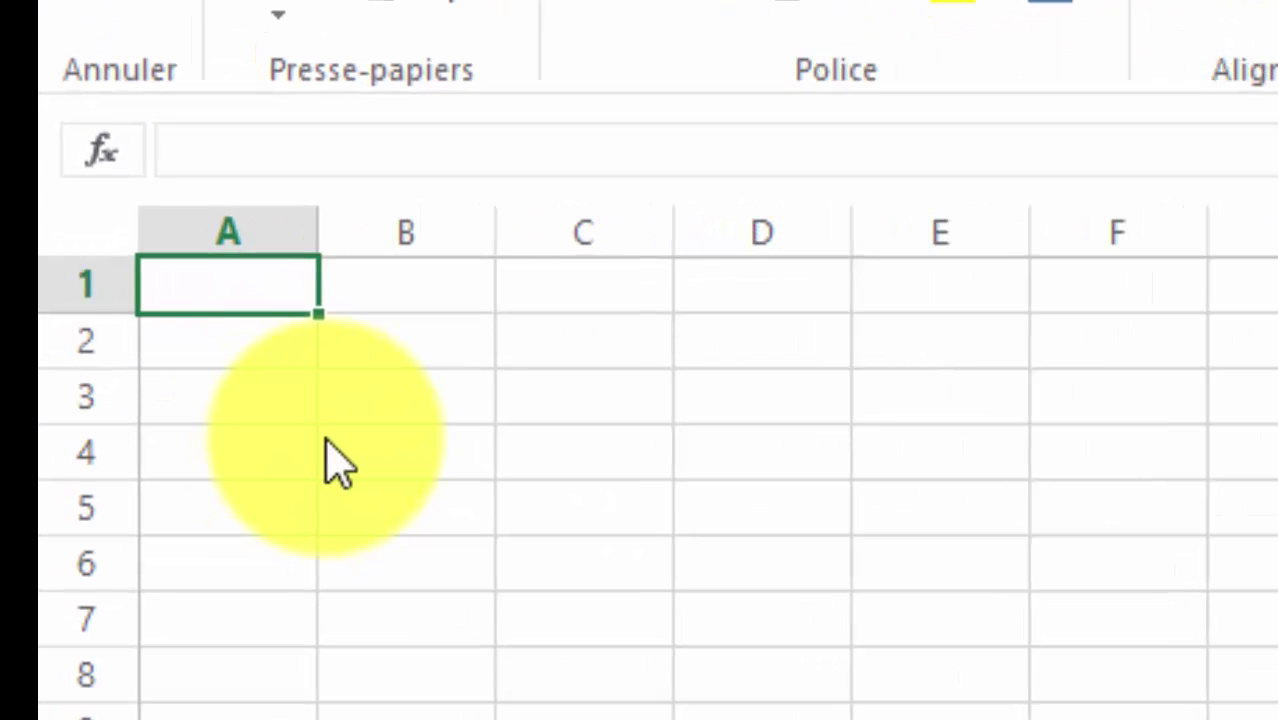
Enter ='I1'!A1 in A1 and fill it across to column B and down to row 9
left_click(242, 278)
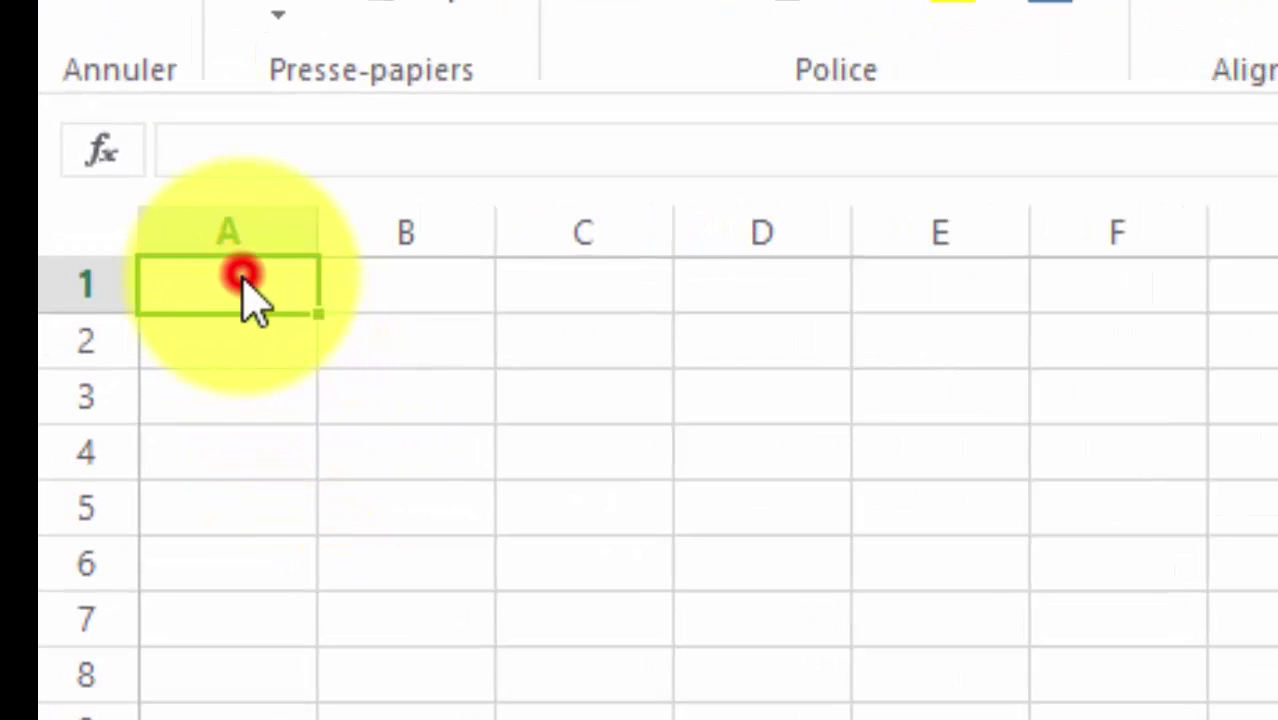
type("='")
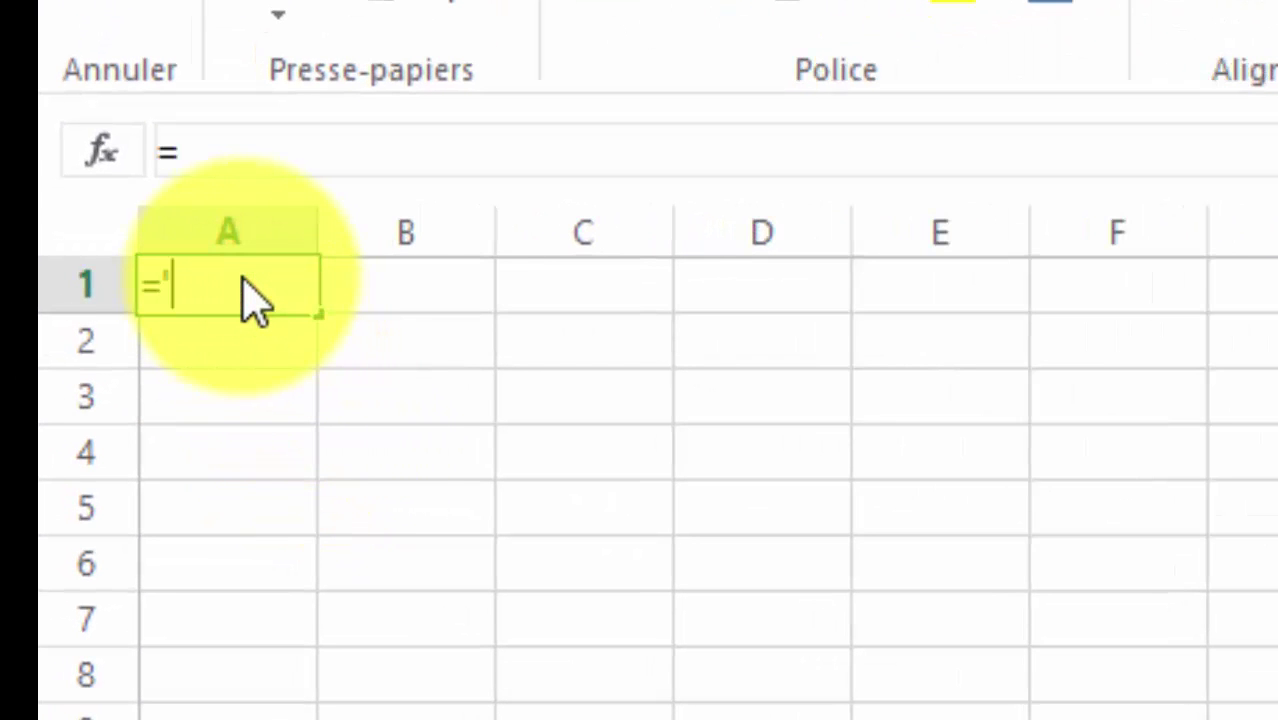
type("I1'")
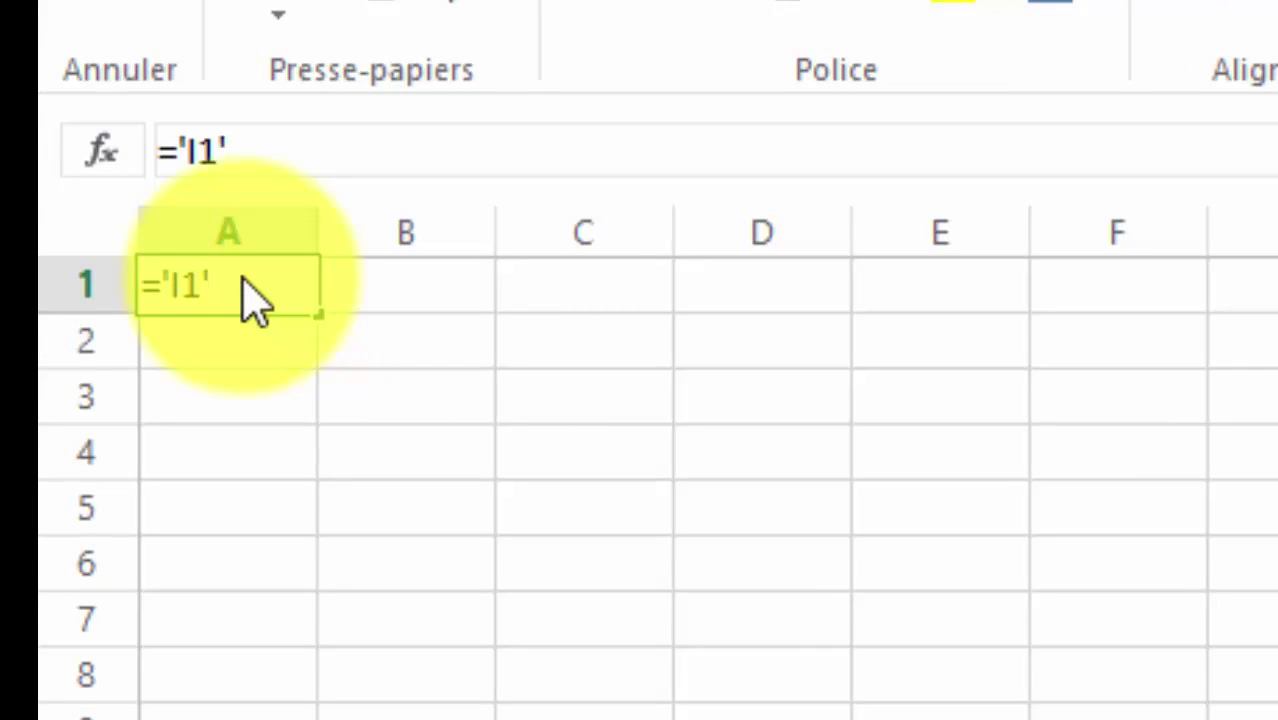
type("!A1")
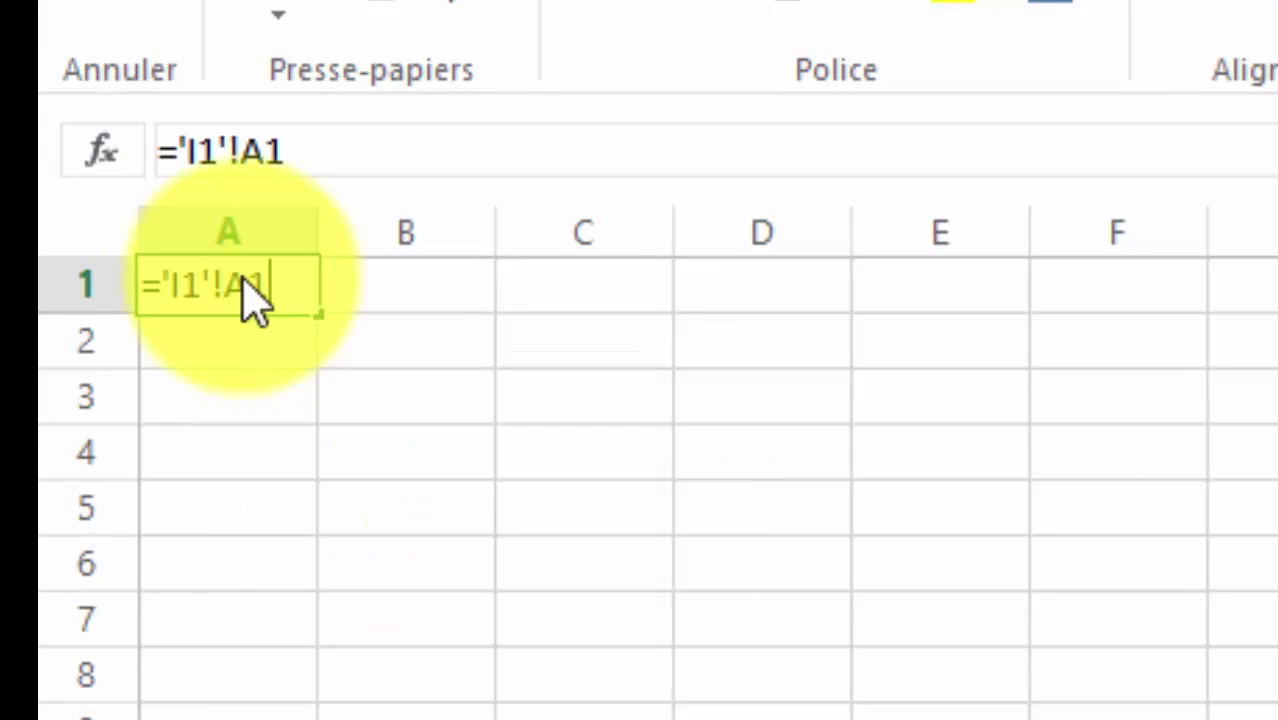
key("Return")
left_click(250, 280)
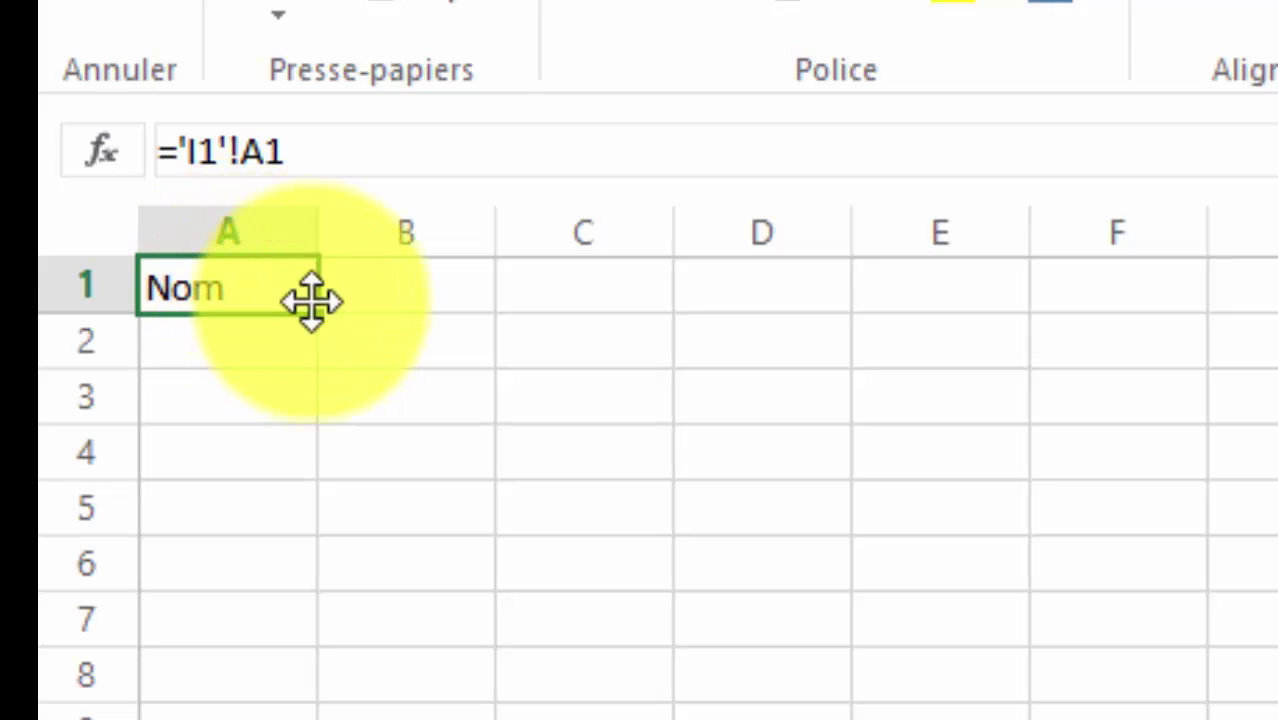
mouse_move(320, 310)
left_mouse_down()
mouse_move(419, 311)
mouse_move(468, 710)
left_mouse_up()
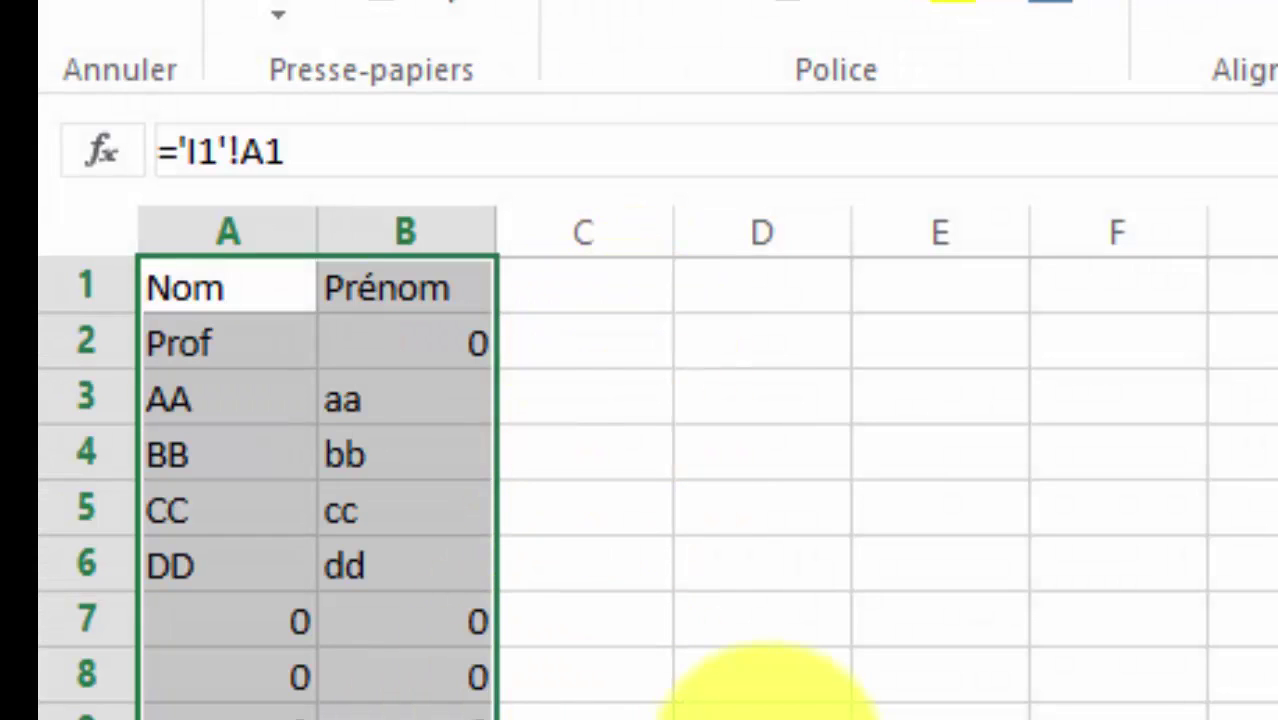
Start a ='B1 link in C1, erase it to leave C1 empty, and switch to File Explorer
left_click(615, 295)
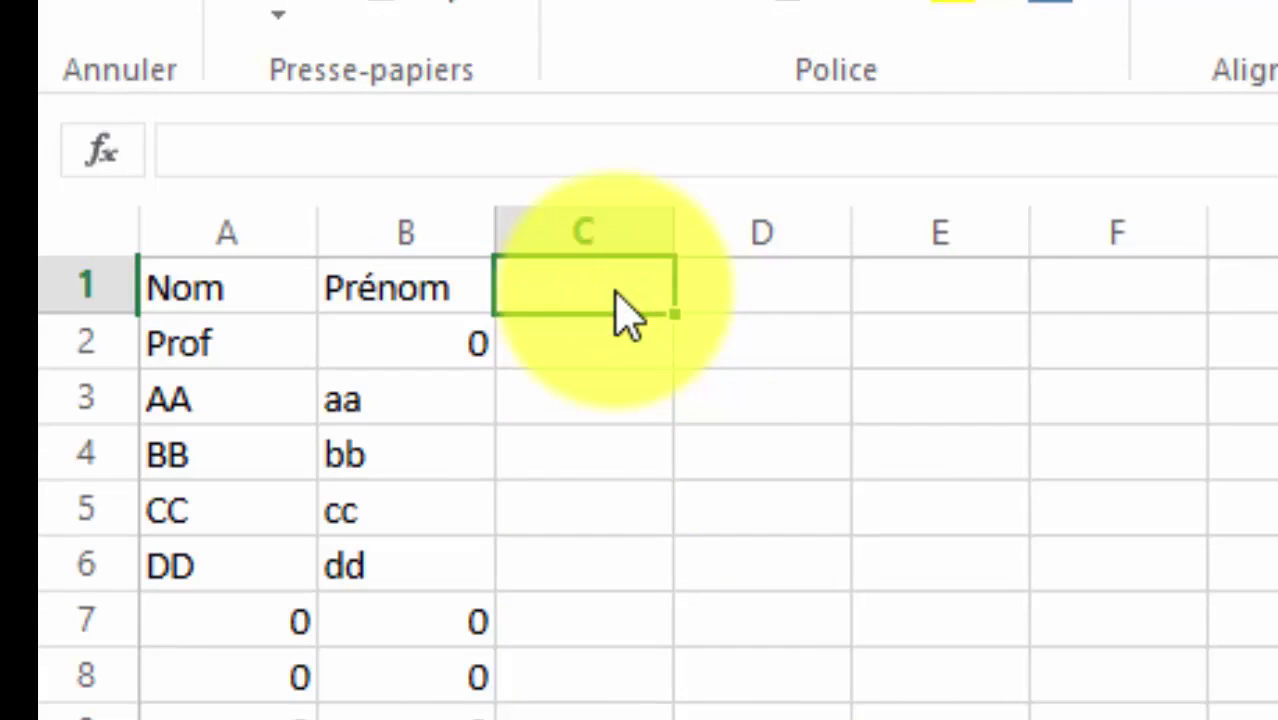
type("='")
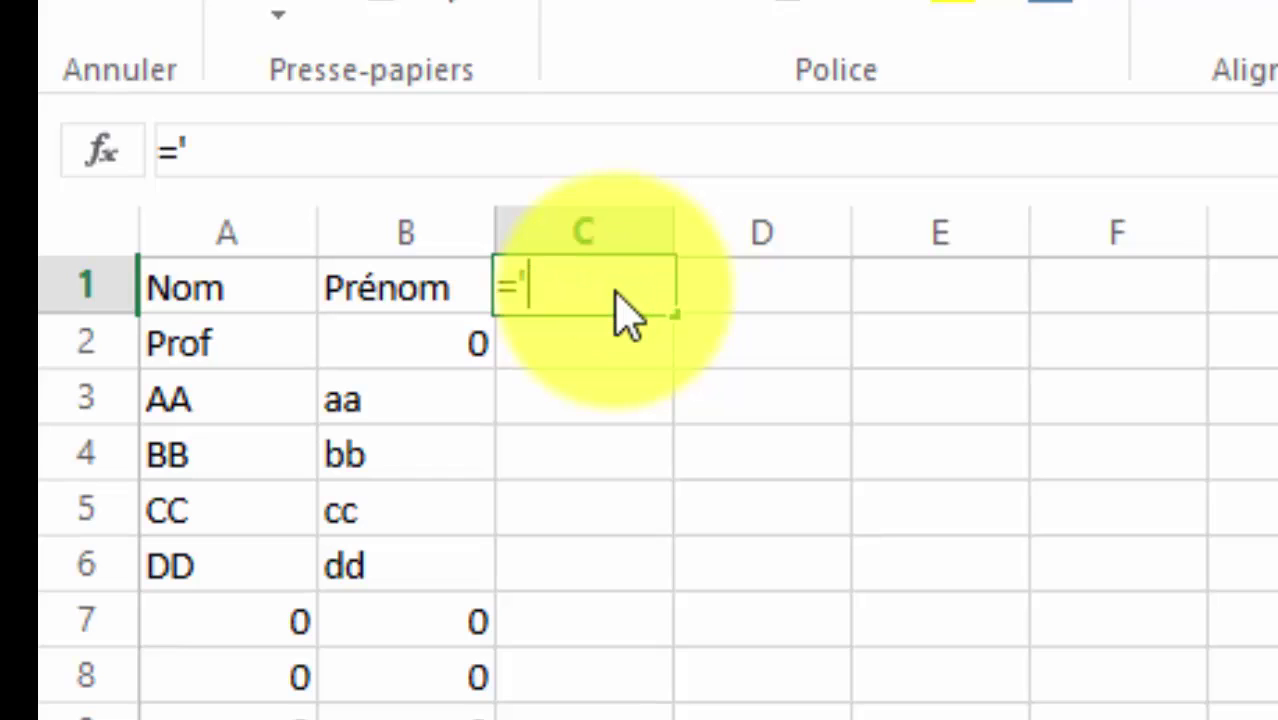
type("B1")
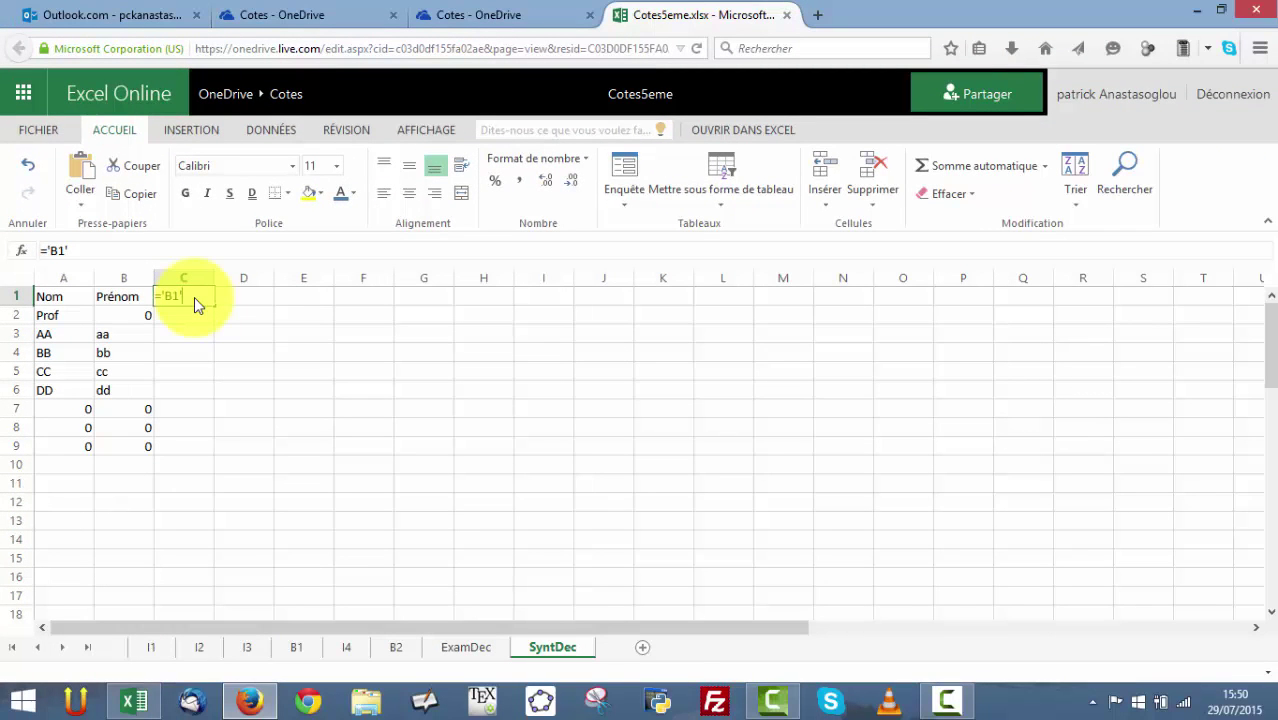
key("BackSpace")
key("BackSpace")
key("BackSpace")
key("BackSpace")
key("BackSpace")
left_click(206, 392)
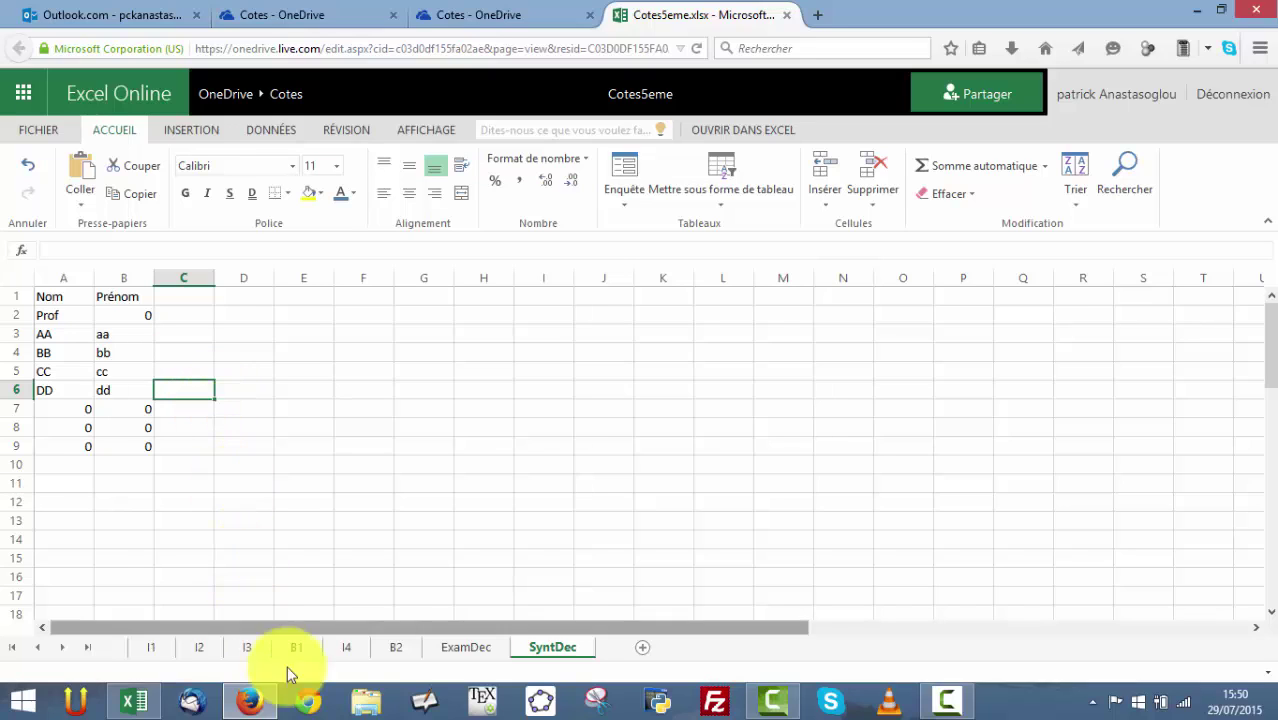
left_click(365, 705)
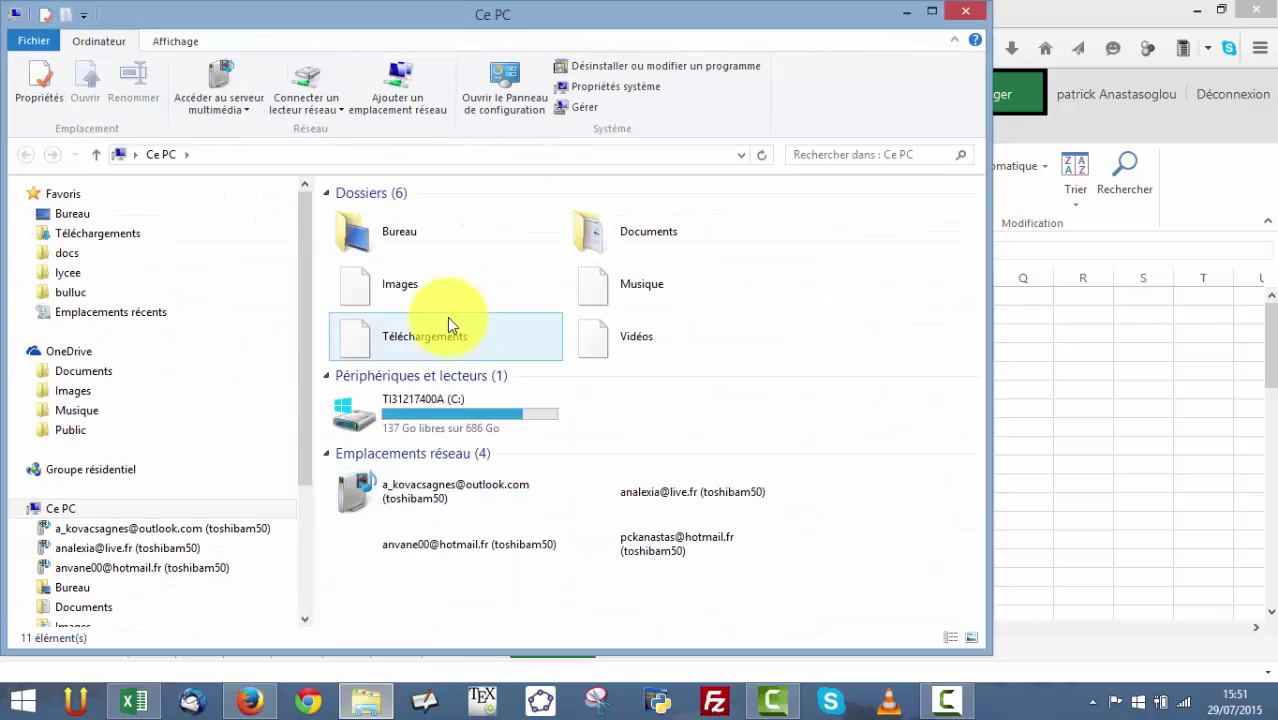
In File Explorer, browse OneDrive Documents > Ecole > 2015-16 > Cotes and open Cotes5eme.xlsx in Excel
mouse_move(407, 17)
left_mouse_down()
mouse_move(590, 40)
mouse_move(652, 18)
left_mouse_up()
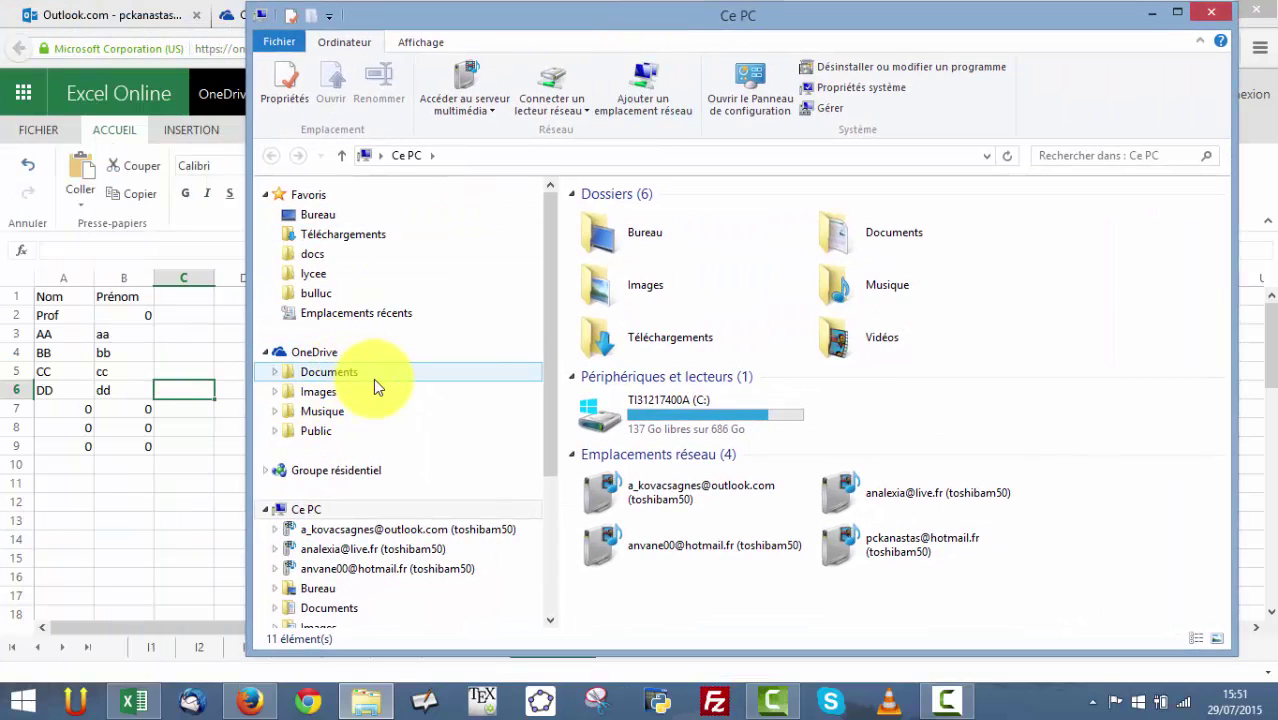
left_click(318, 378)
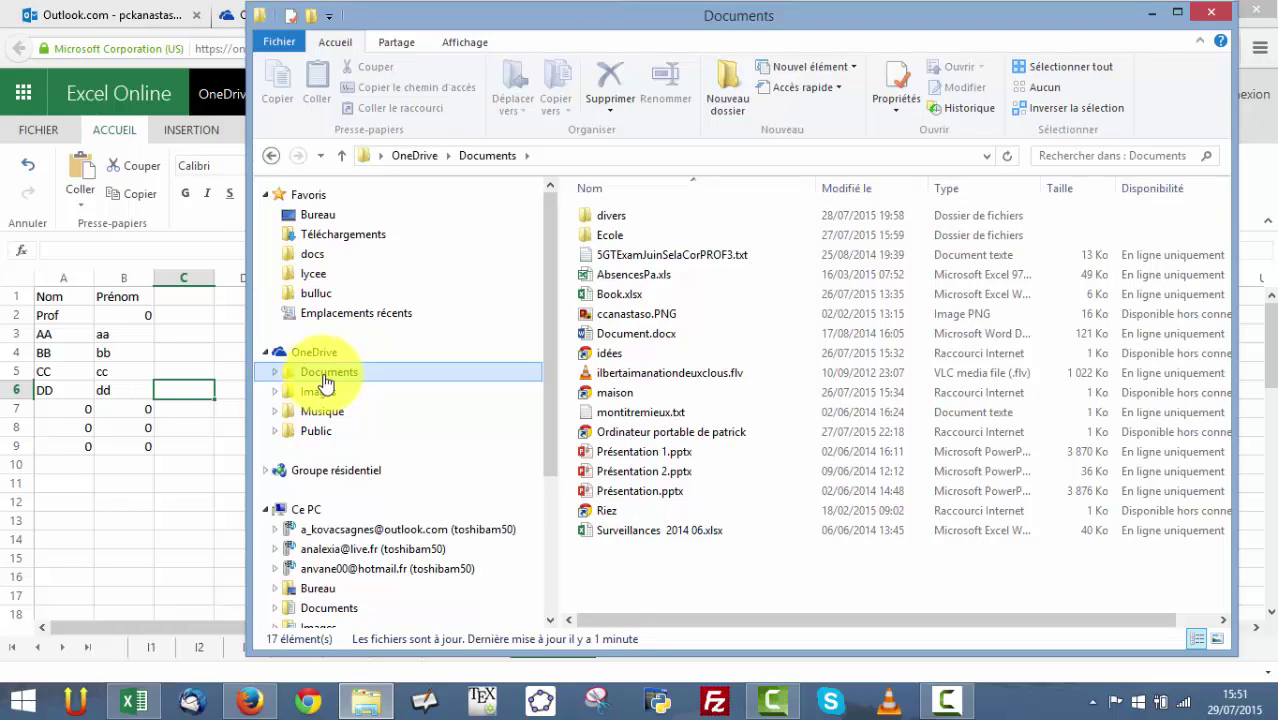
left_click(625, 234)
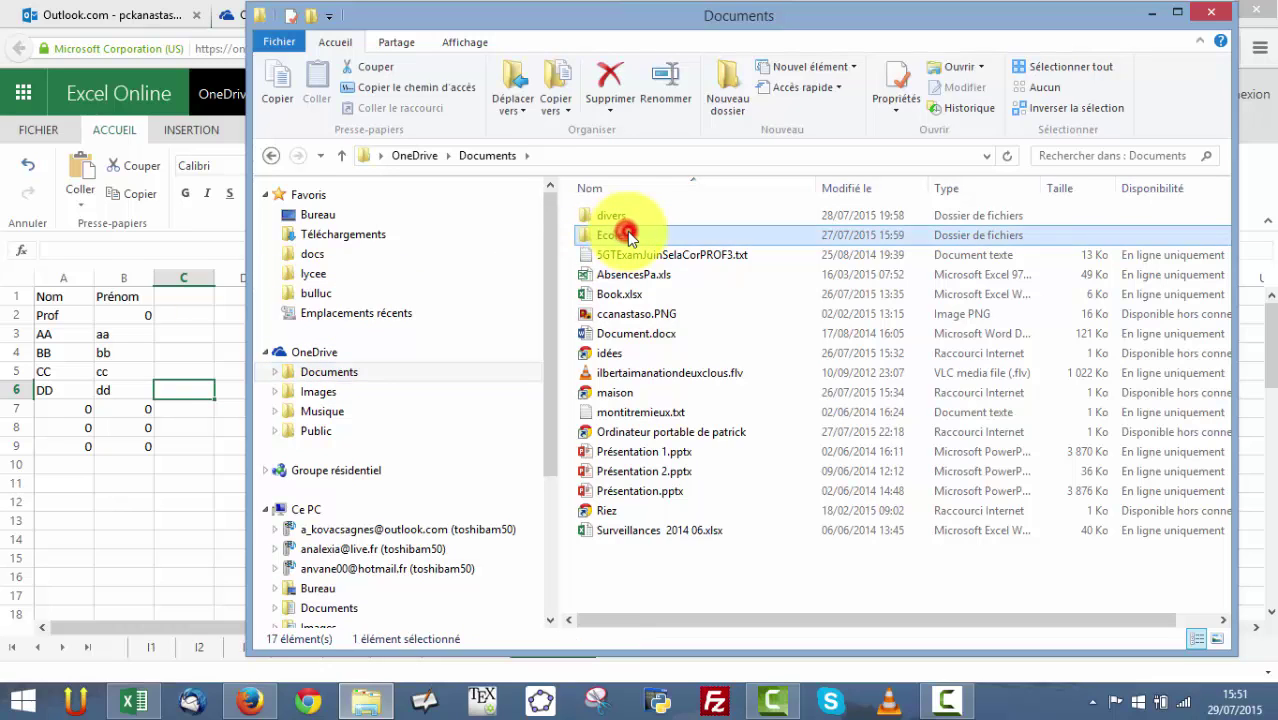
double_click(627, 235)
double_click(627, 236)
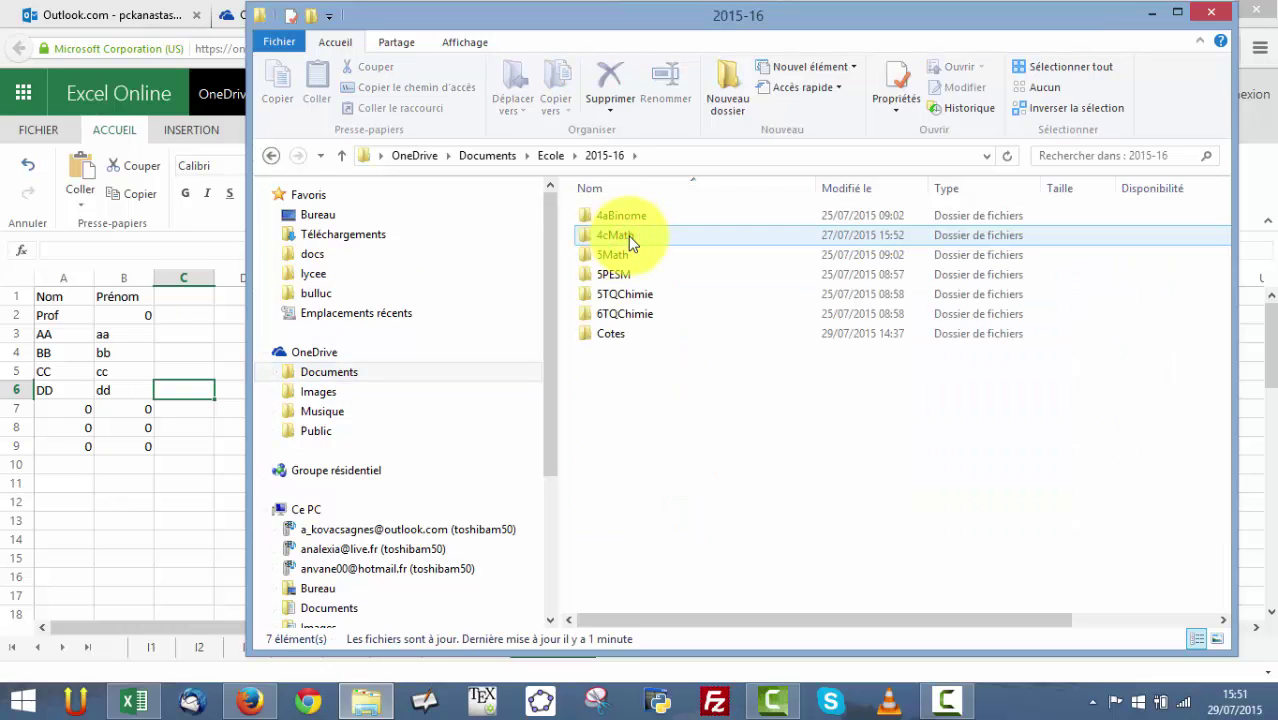
double_click(615, 333)
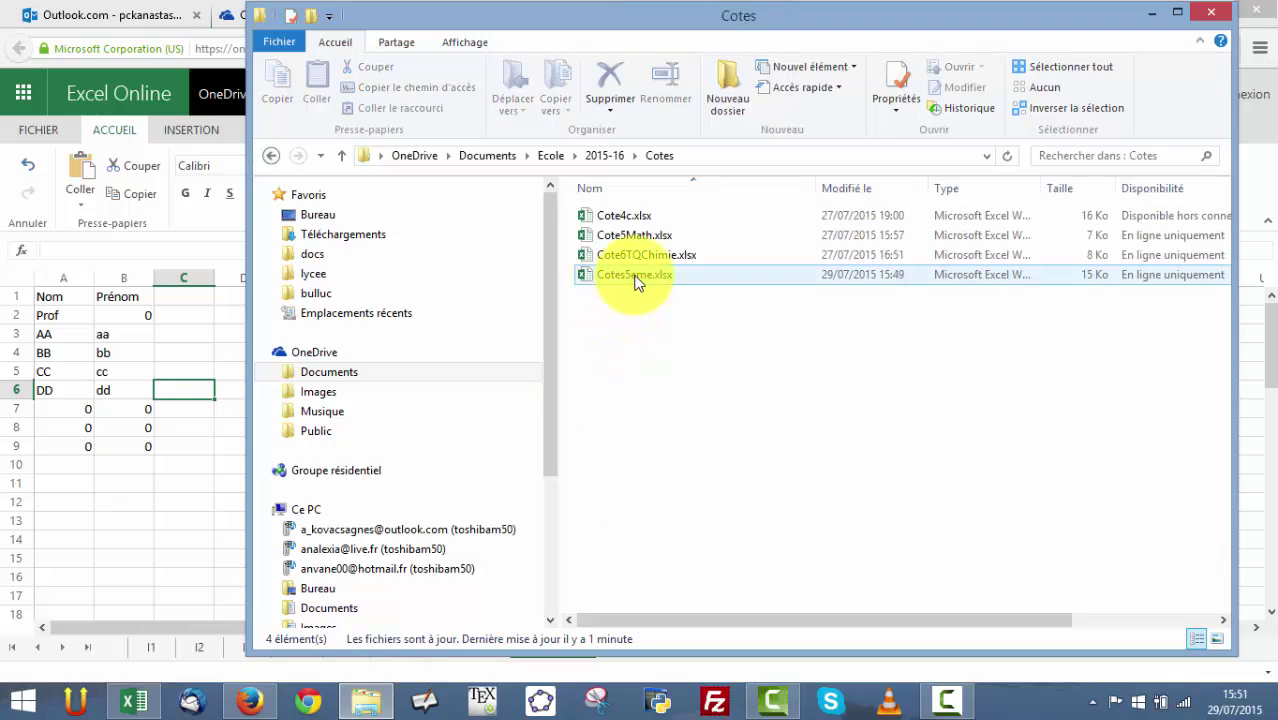
left_click(634, 281)
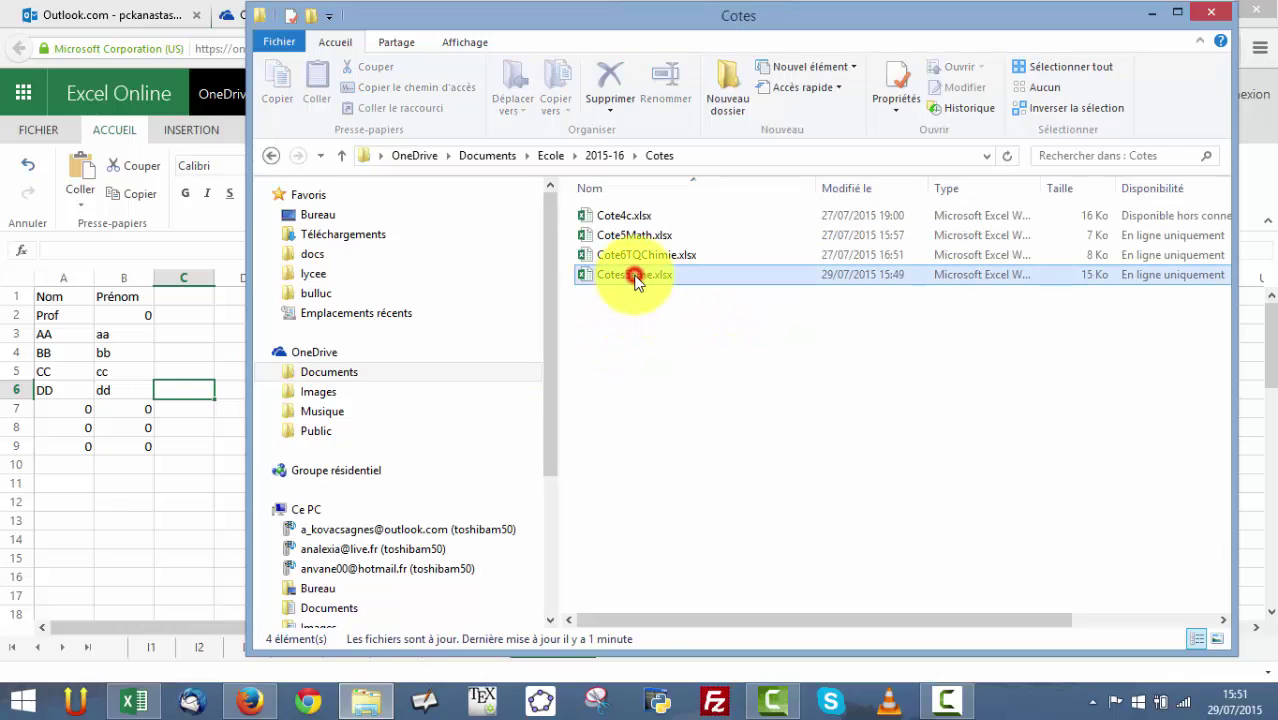
double_click(634, 281)
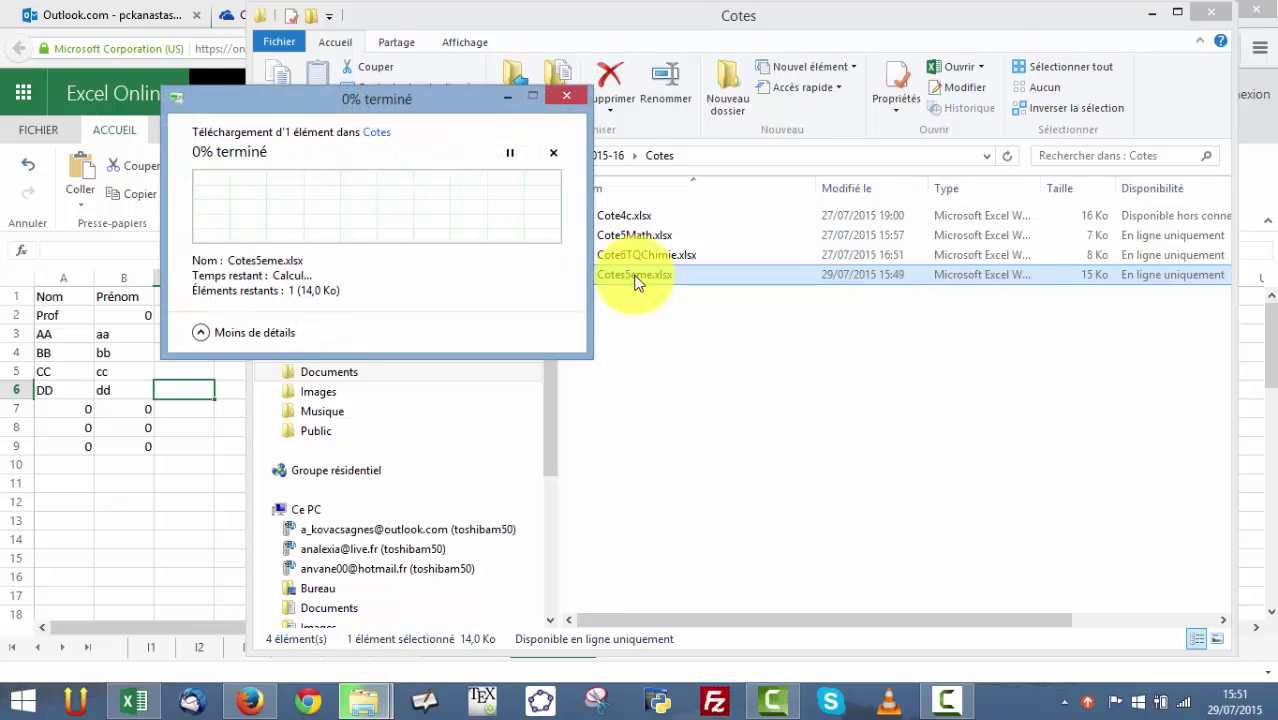
double_click(648, 279)
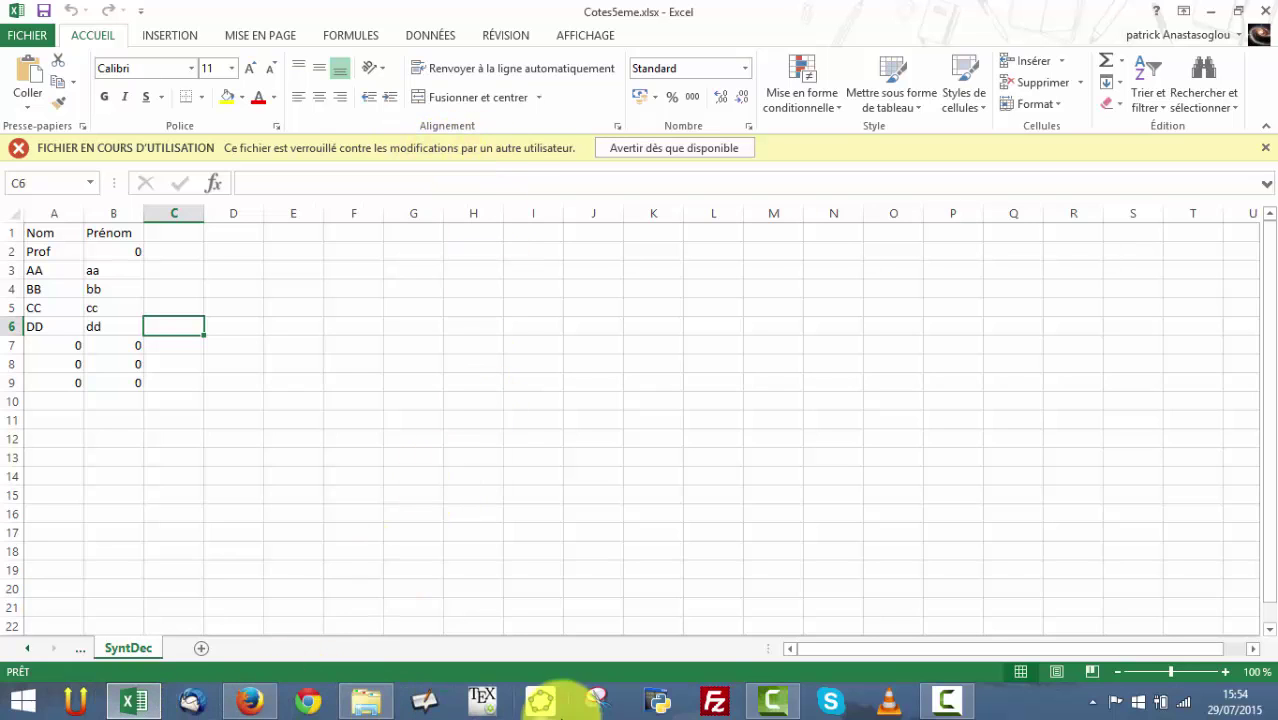
Send Firefox back to the OneDrive file list, then dismiss desktop Excel's file-in-use warning via 'Avertir dès que disponible'
left_click(254, 700)
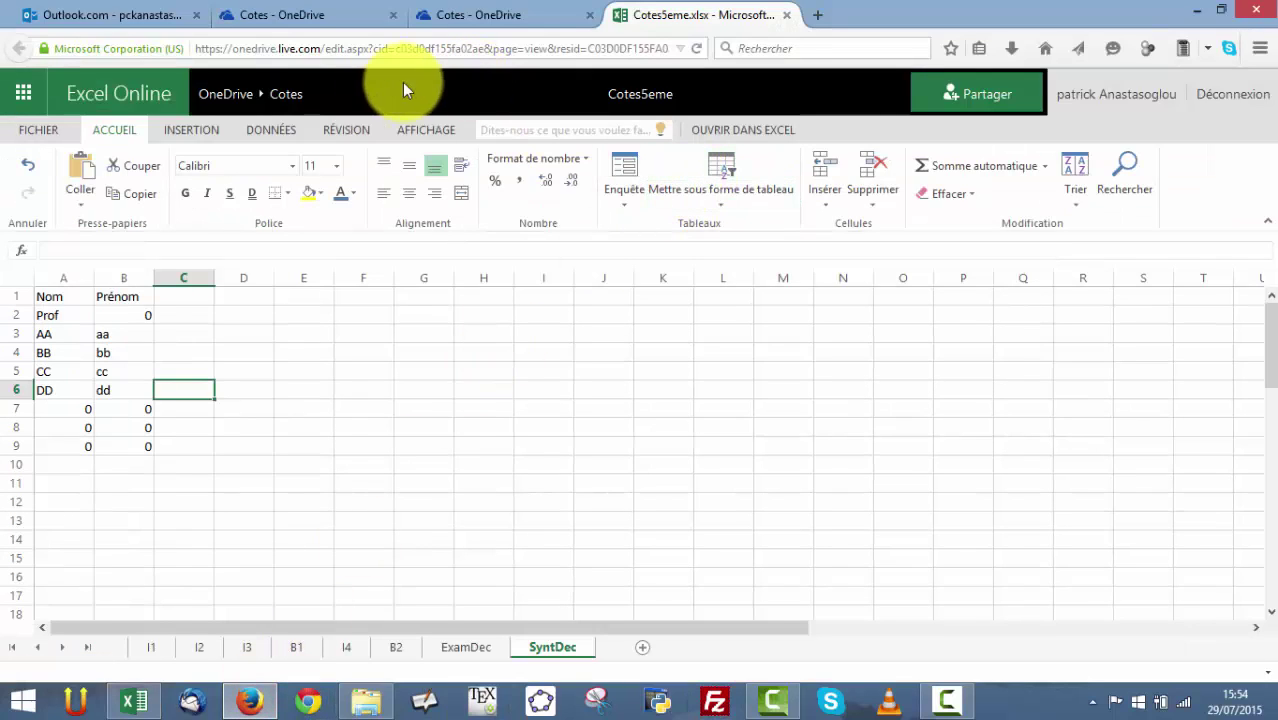
left_click(226, 97)
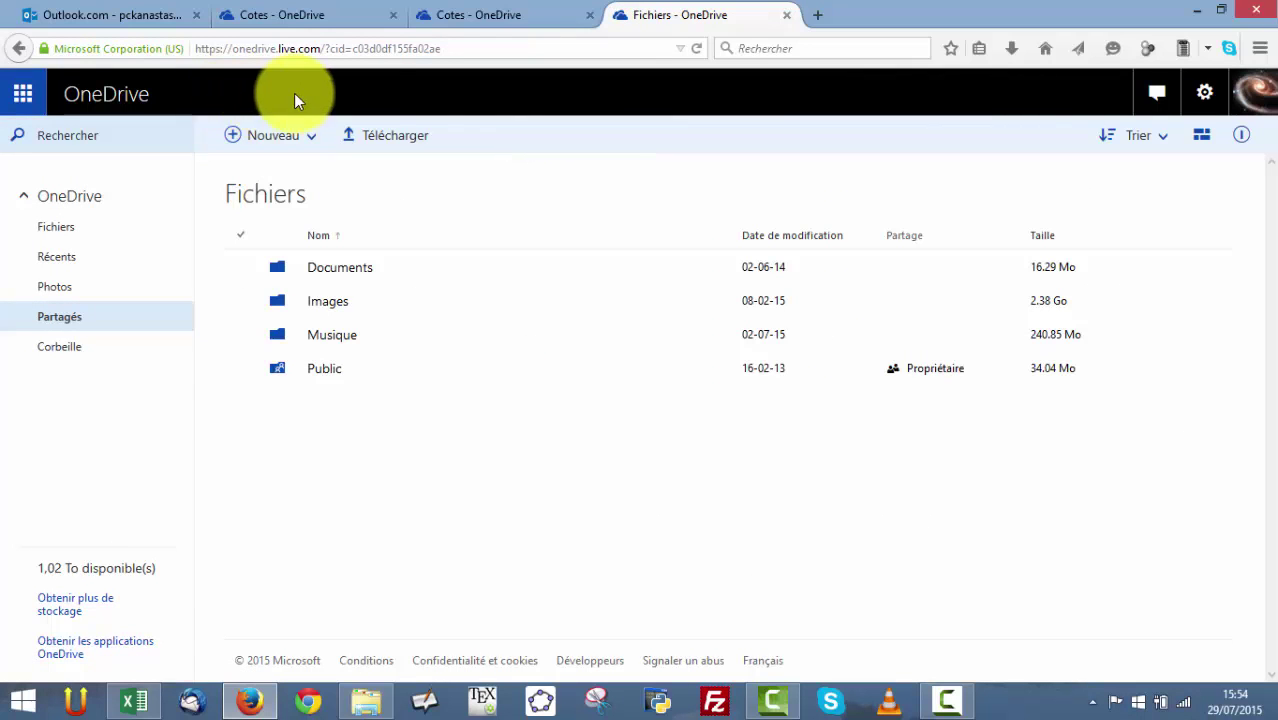
left_click(146, 706)
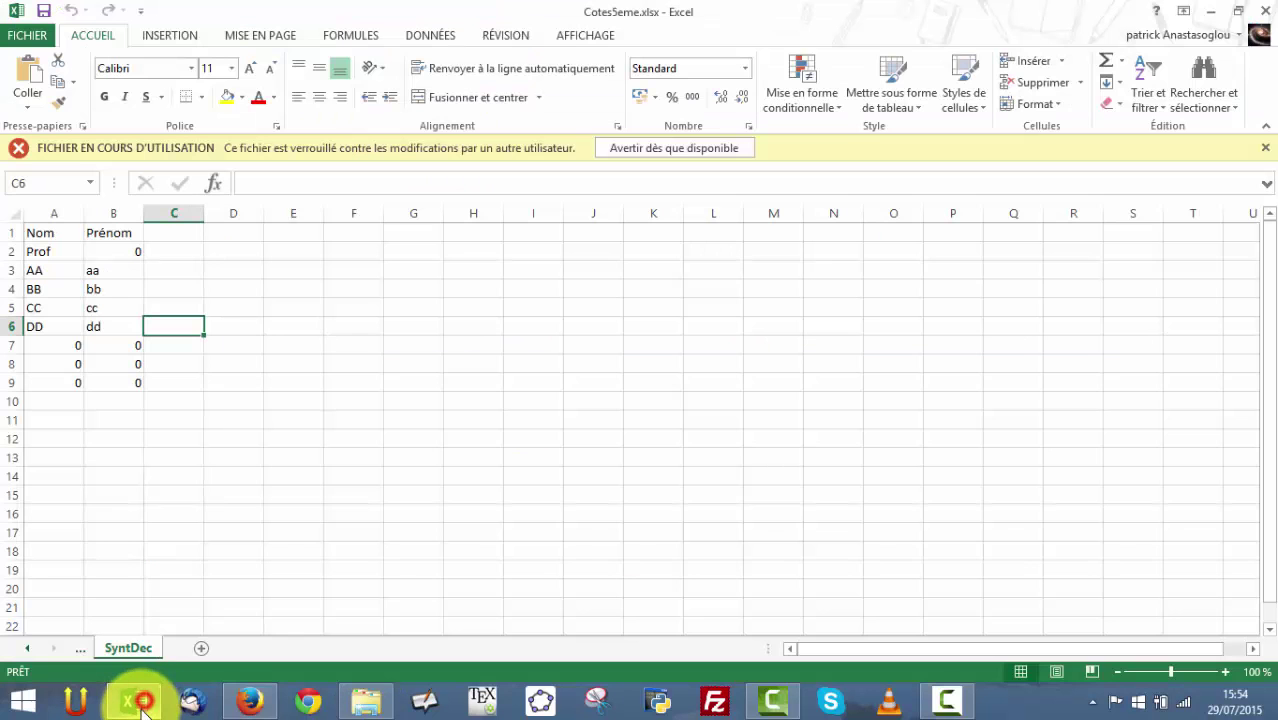
left_click(677, 155)
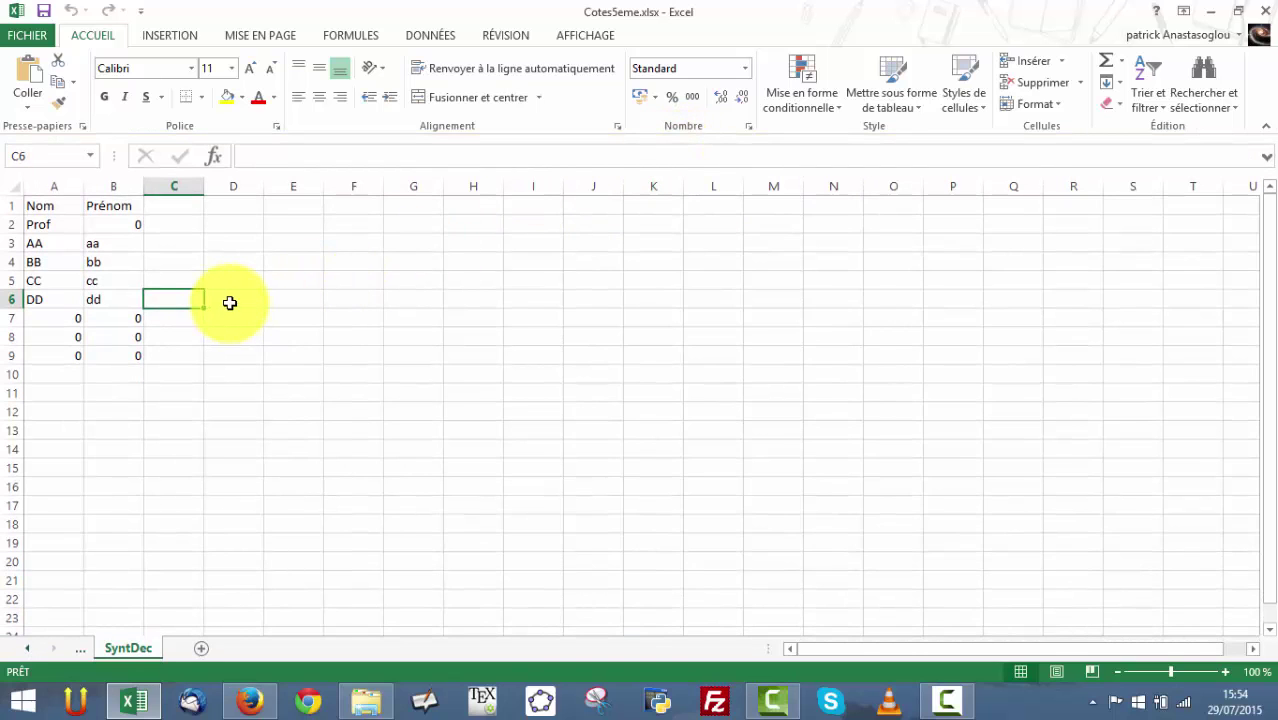
left_click(177, 213)
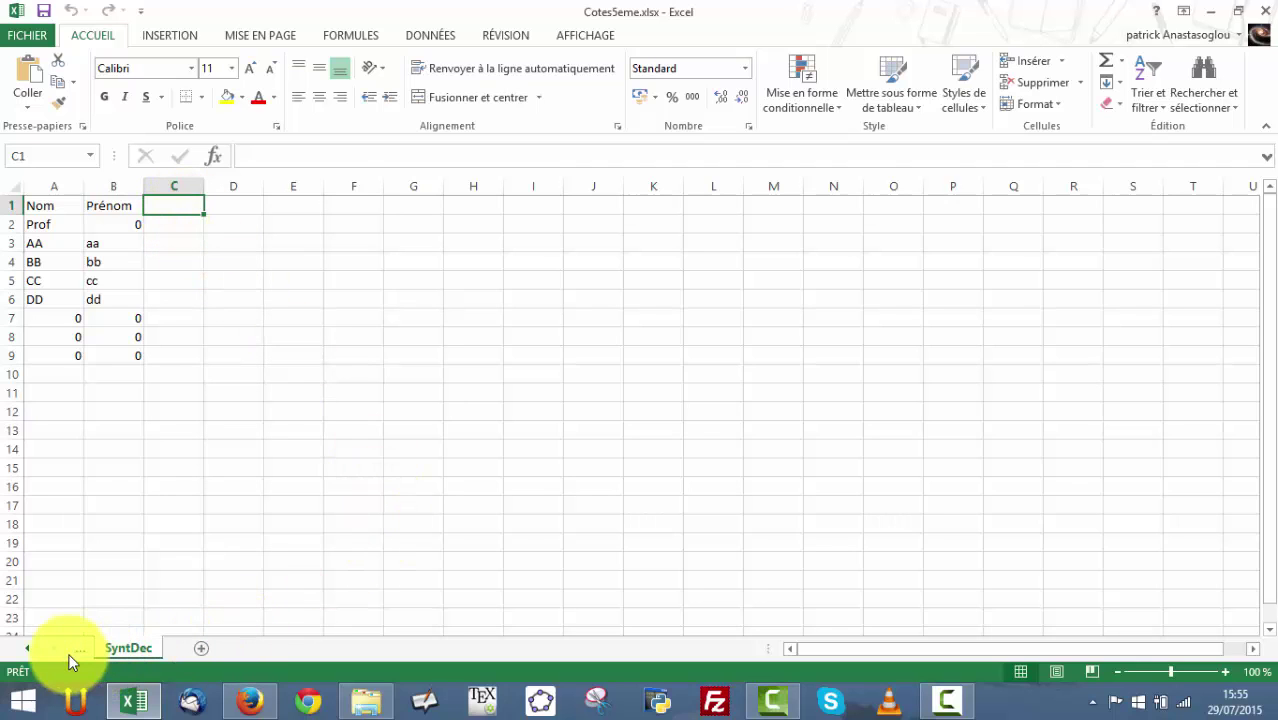
Link SyntDec C1 to B1!L1 and fill the link down to C8, showing MOYOK and averages
left_click(28, 649)
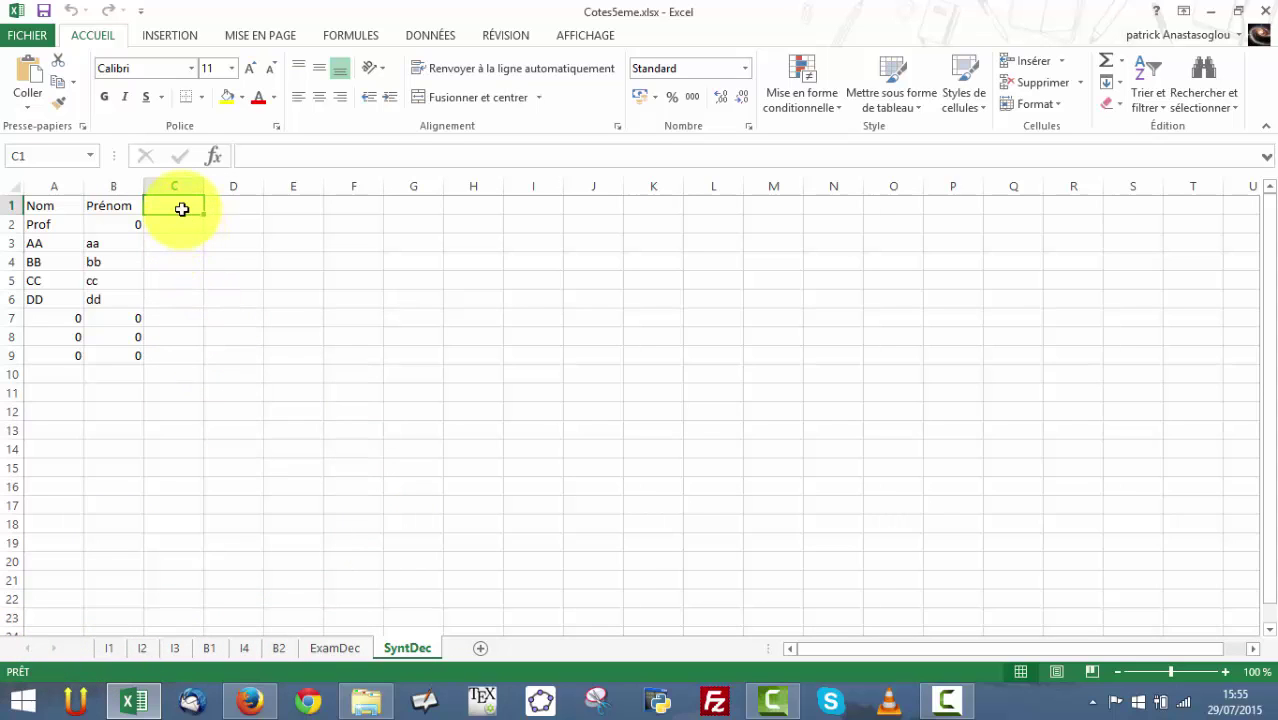
type("=")
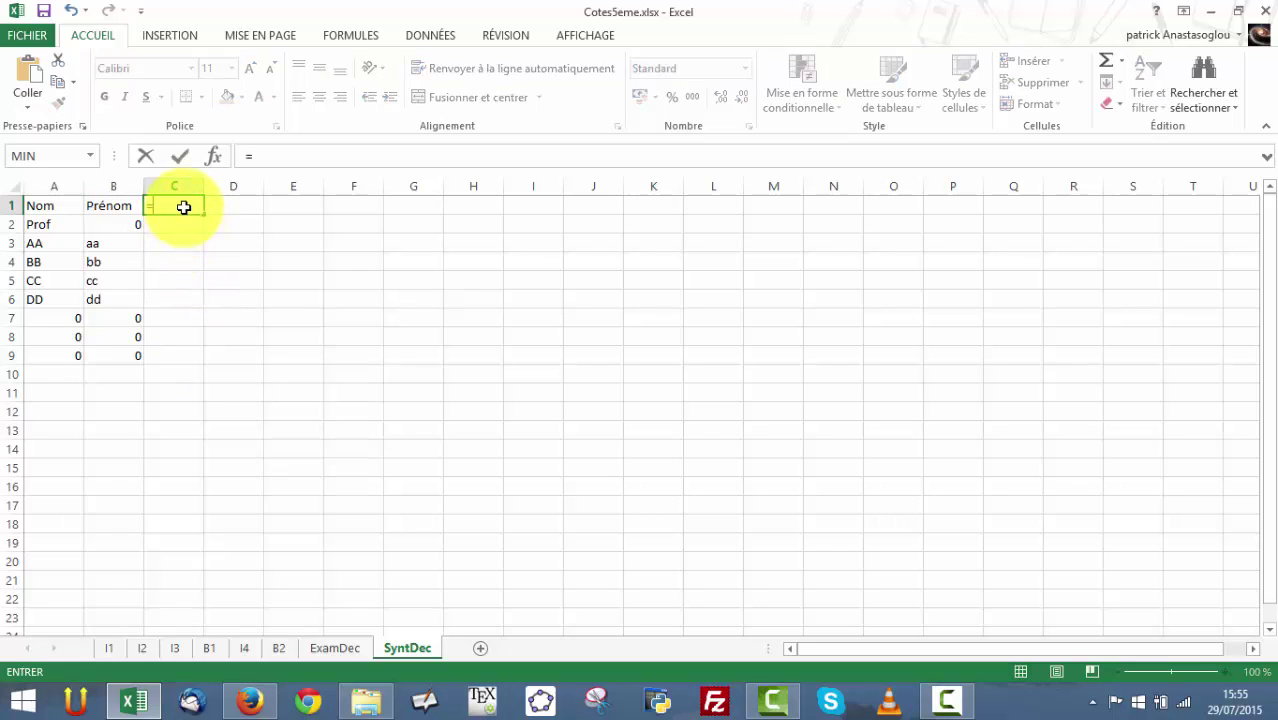
left_click(207, 648)
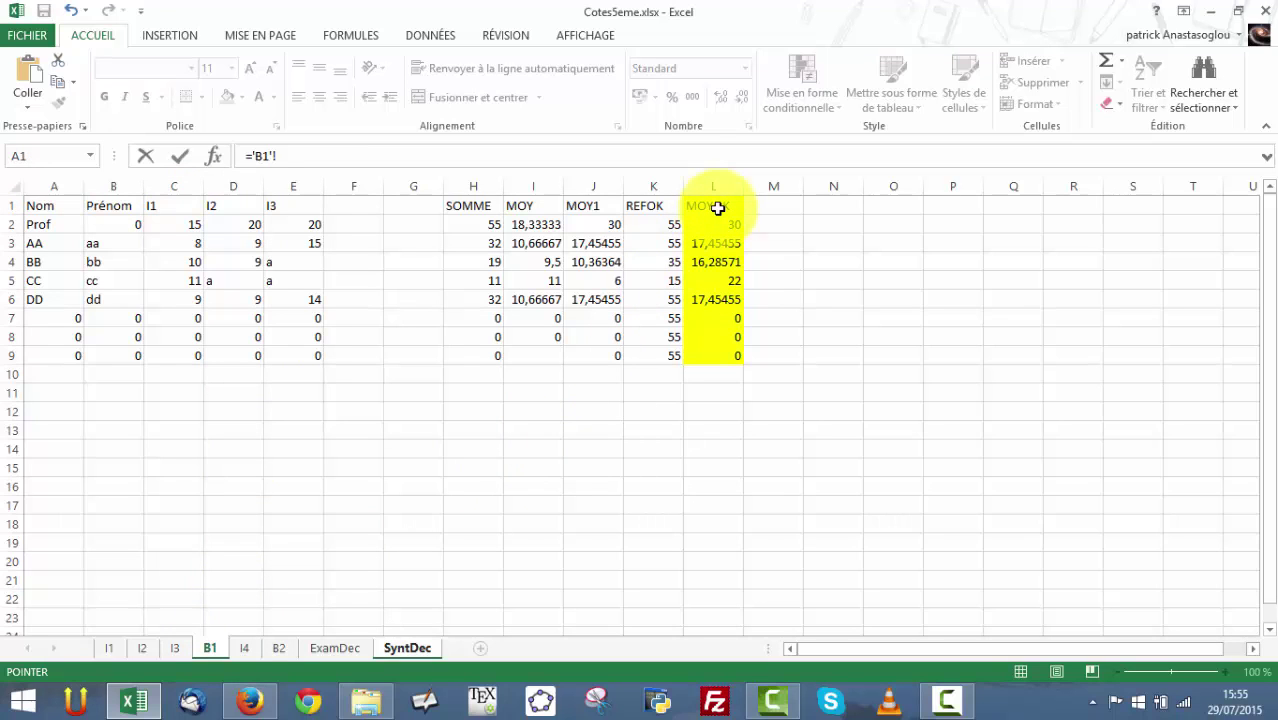
left_click(717, 207)
key("Return")
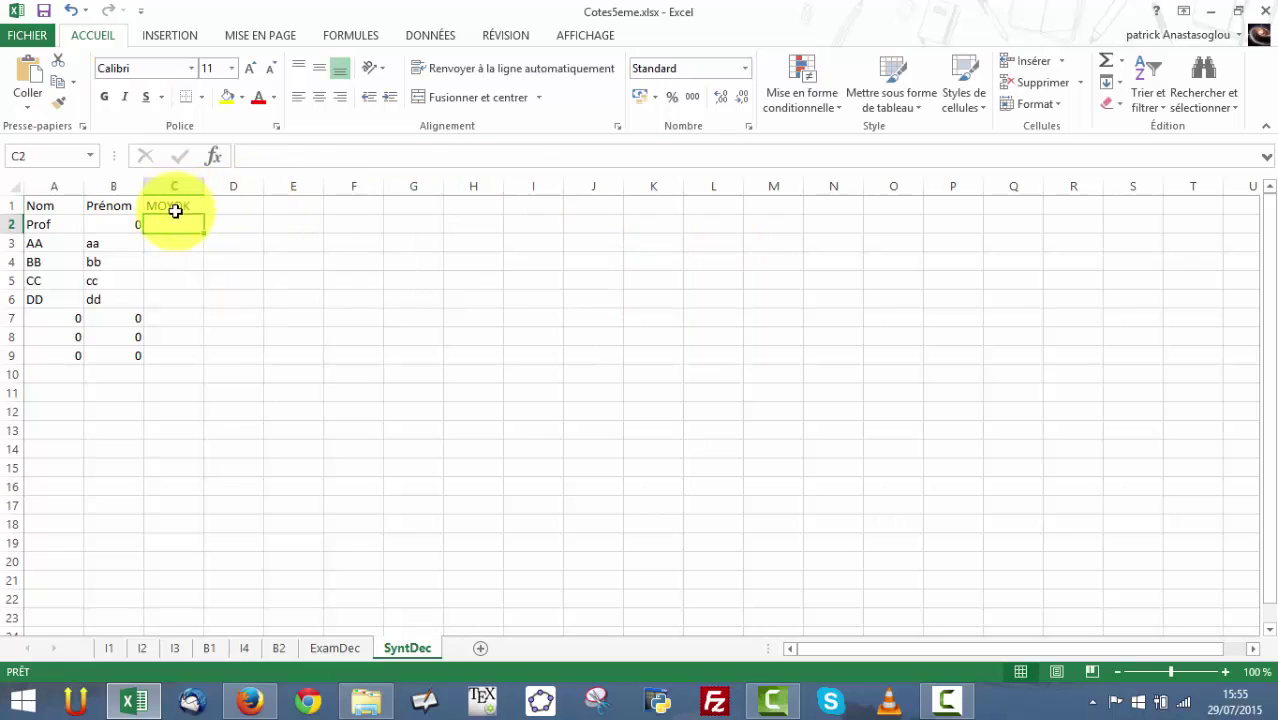
left_click(175, 210)
left_click_drag(203, 213, 188, 345)
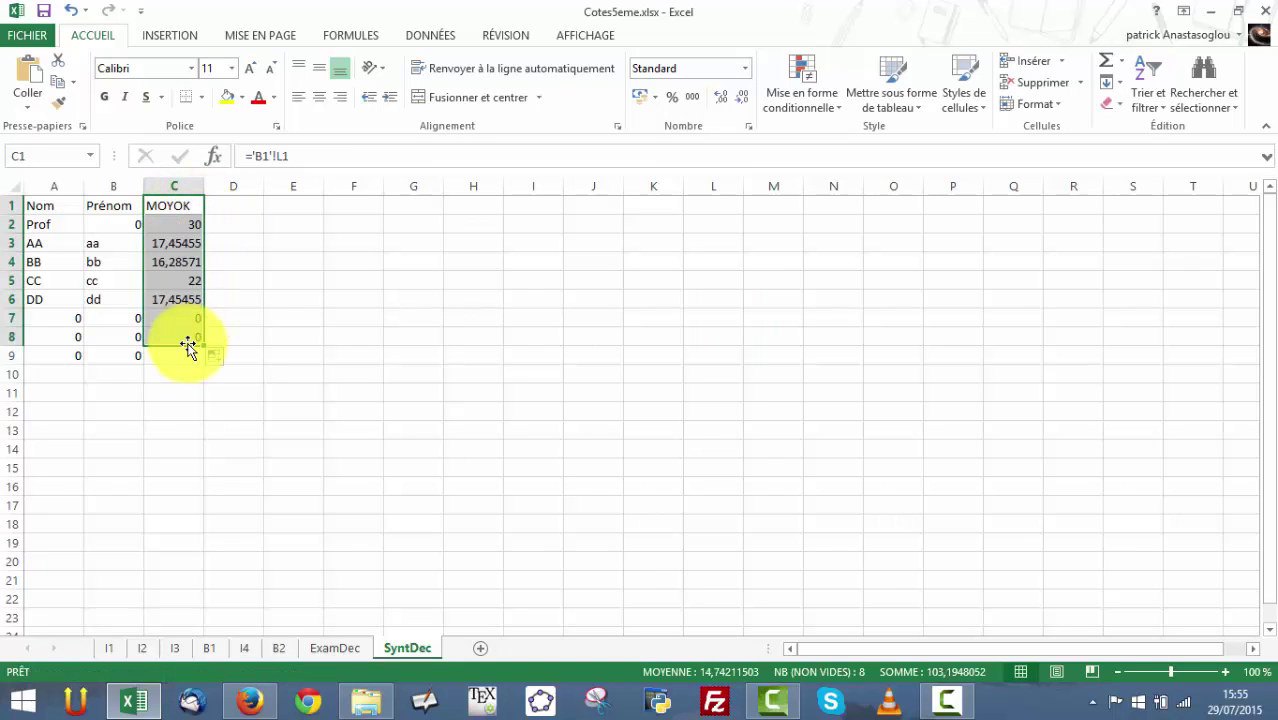
Enter the formula ='B2'!D1 in SyntDec cell D1, which shows 0
left_click(239, 207)
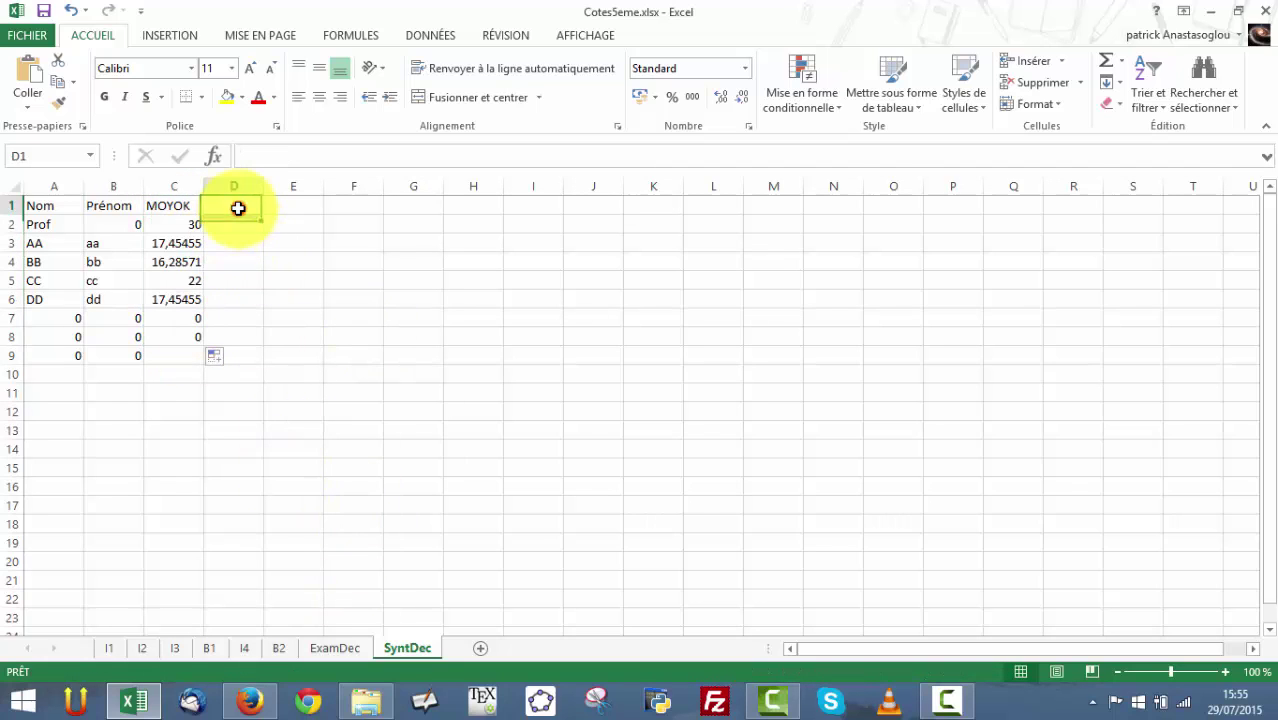
type("=")
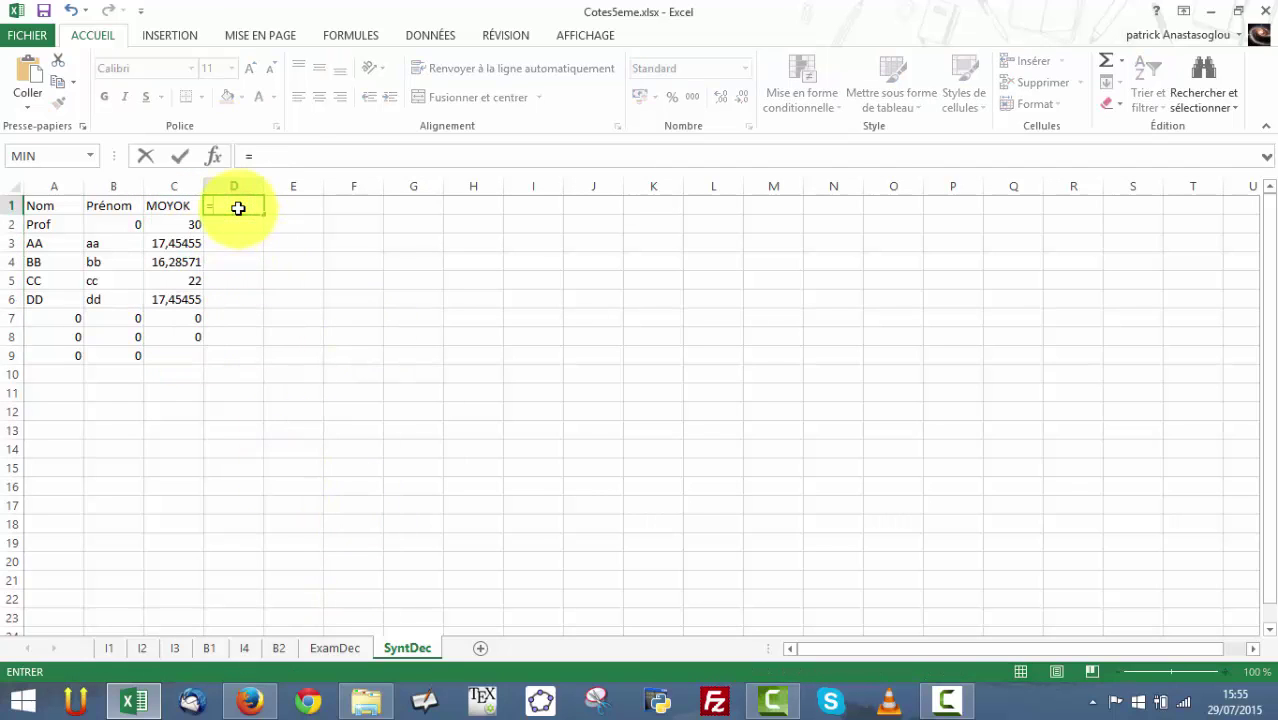
left_click(277, 650)
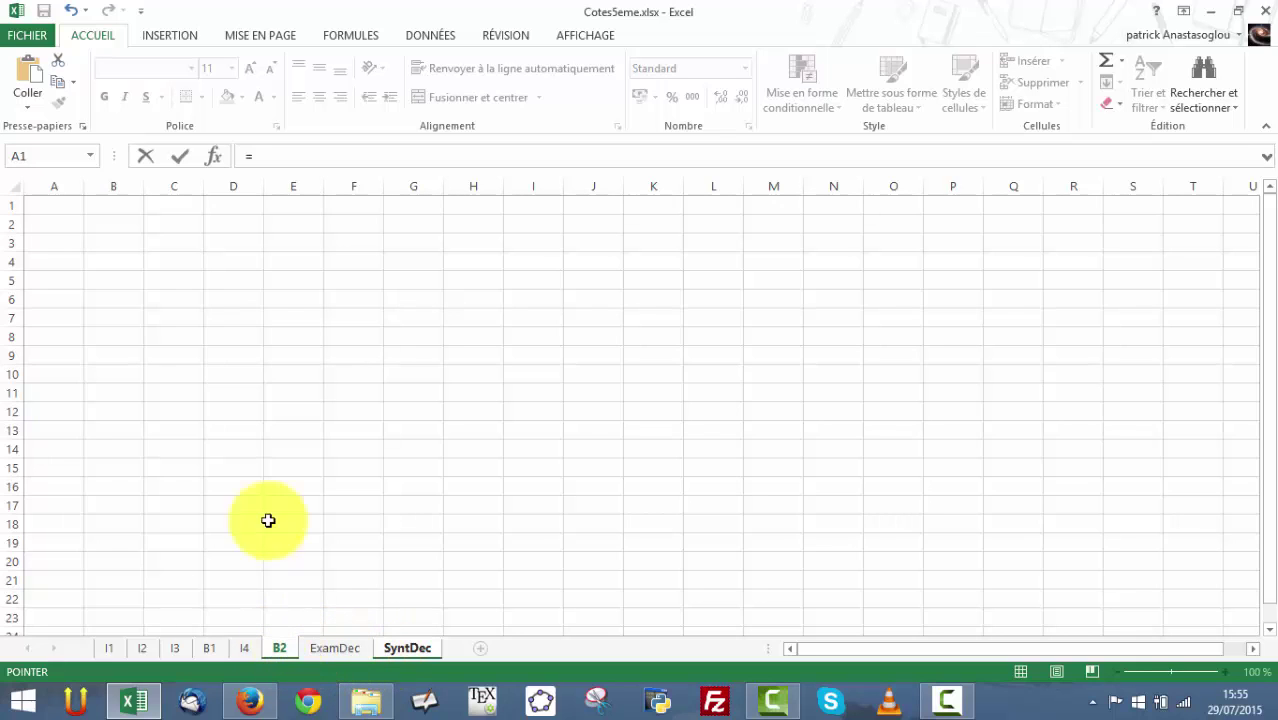
left_click(222, 205)
key("Return")
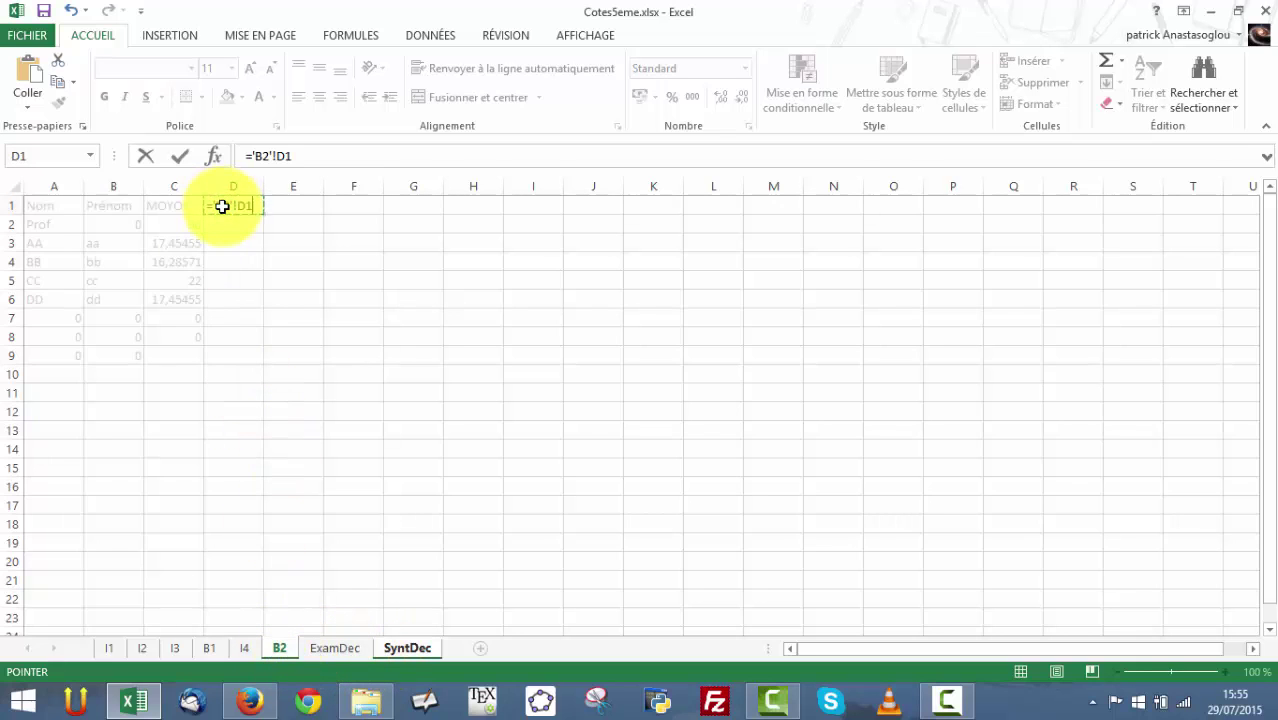
left_click(233, 206)
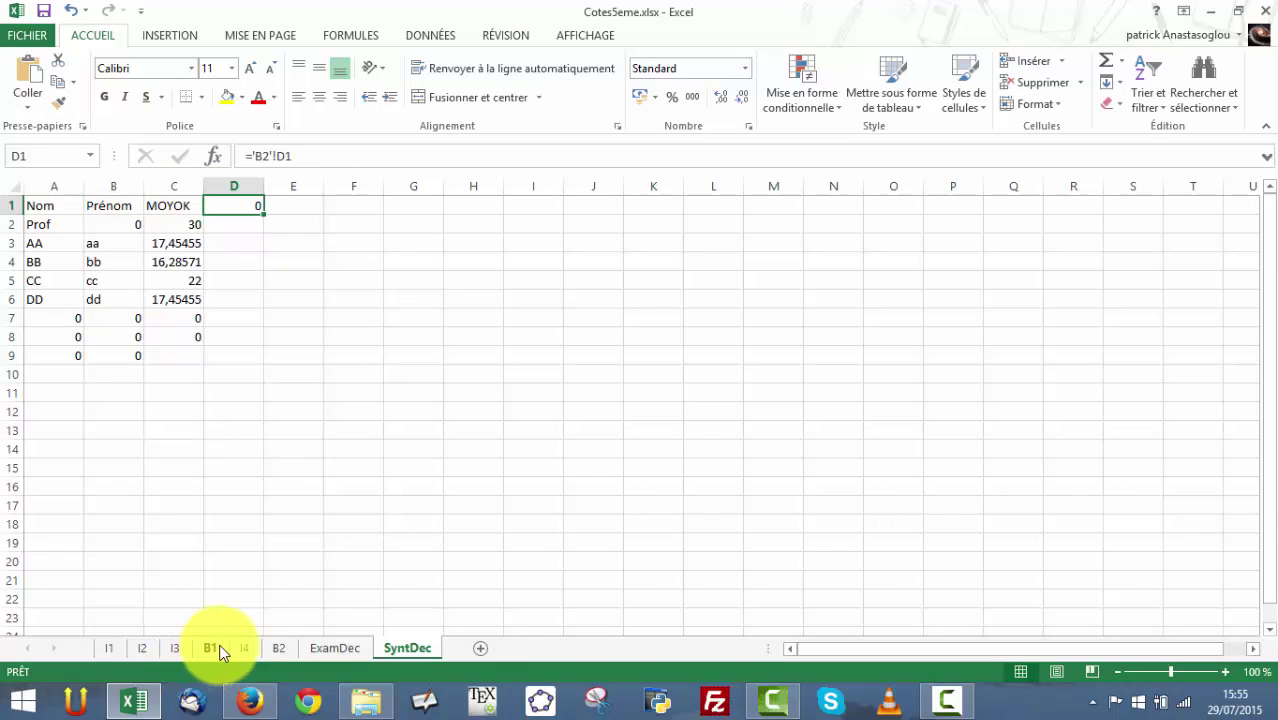
Type the label B2 into cell D1 of sheet B2
left_click(279, 648)
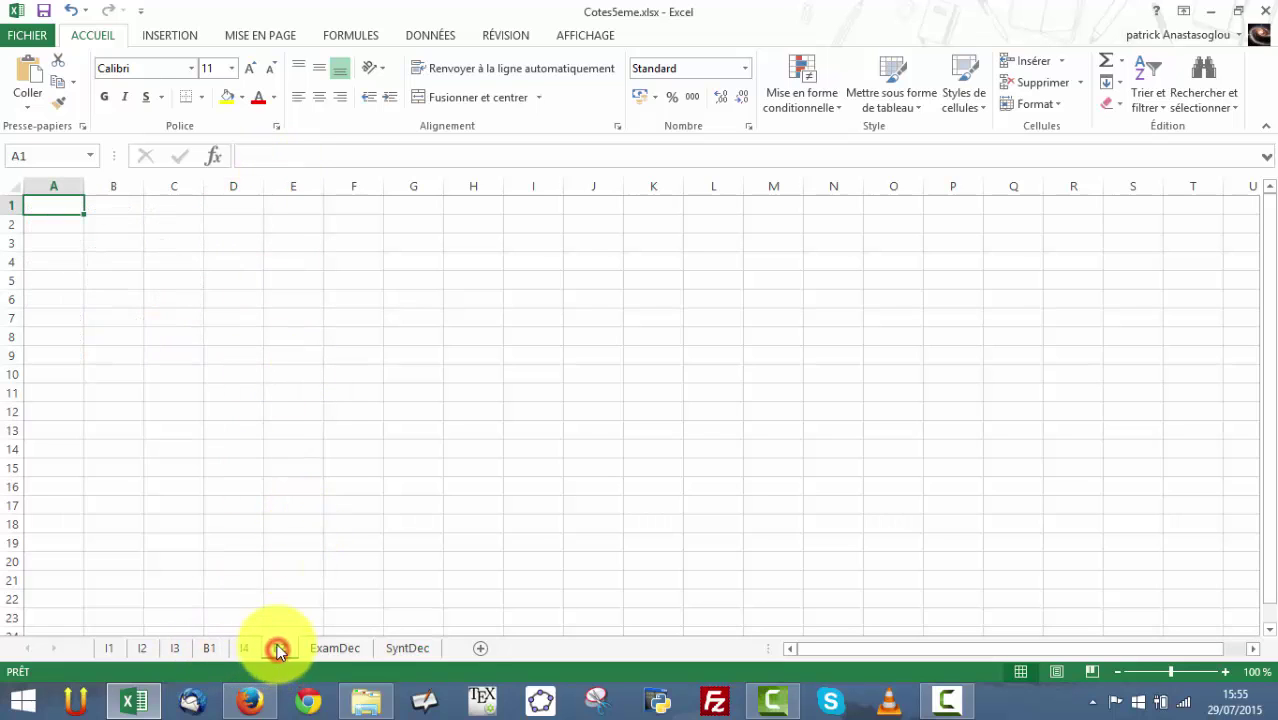
left_click(229, 207)
key("shift+space")
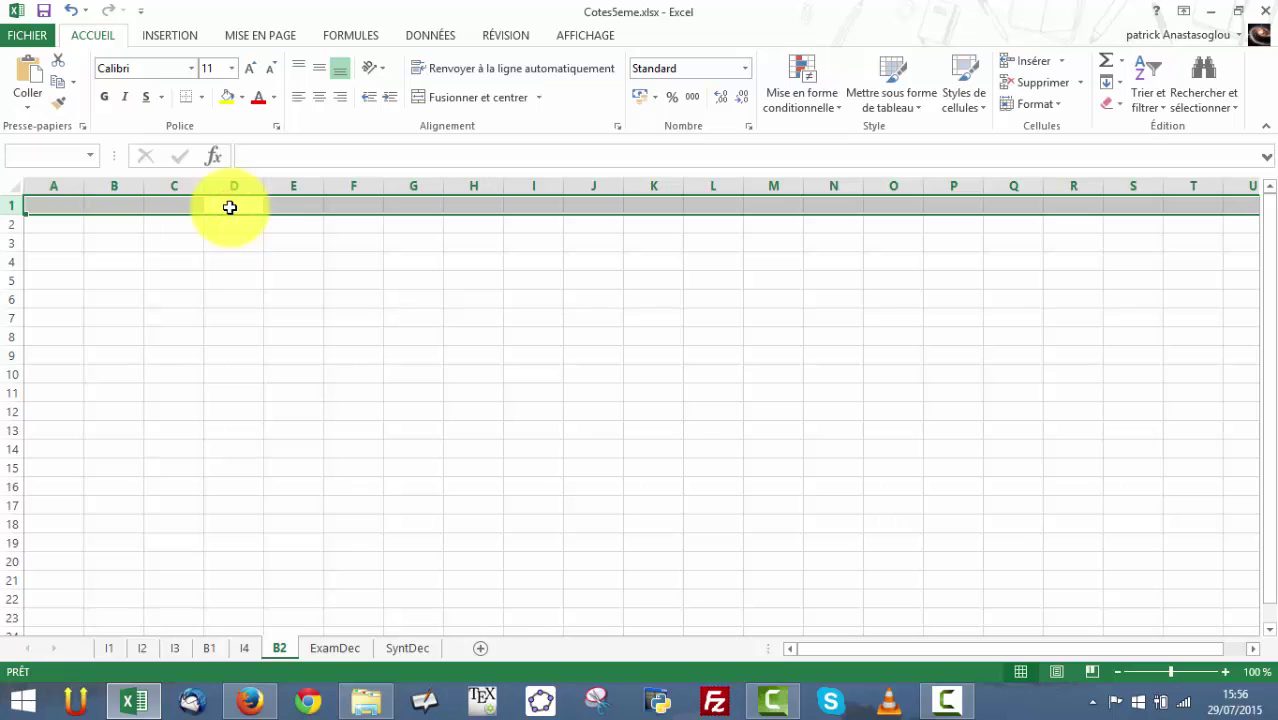
left_click(229, 207)
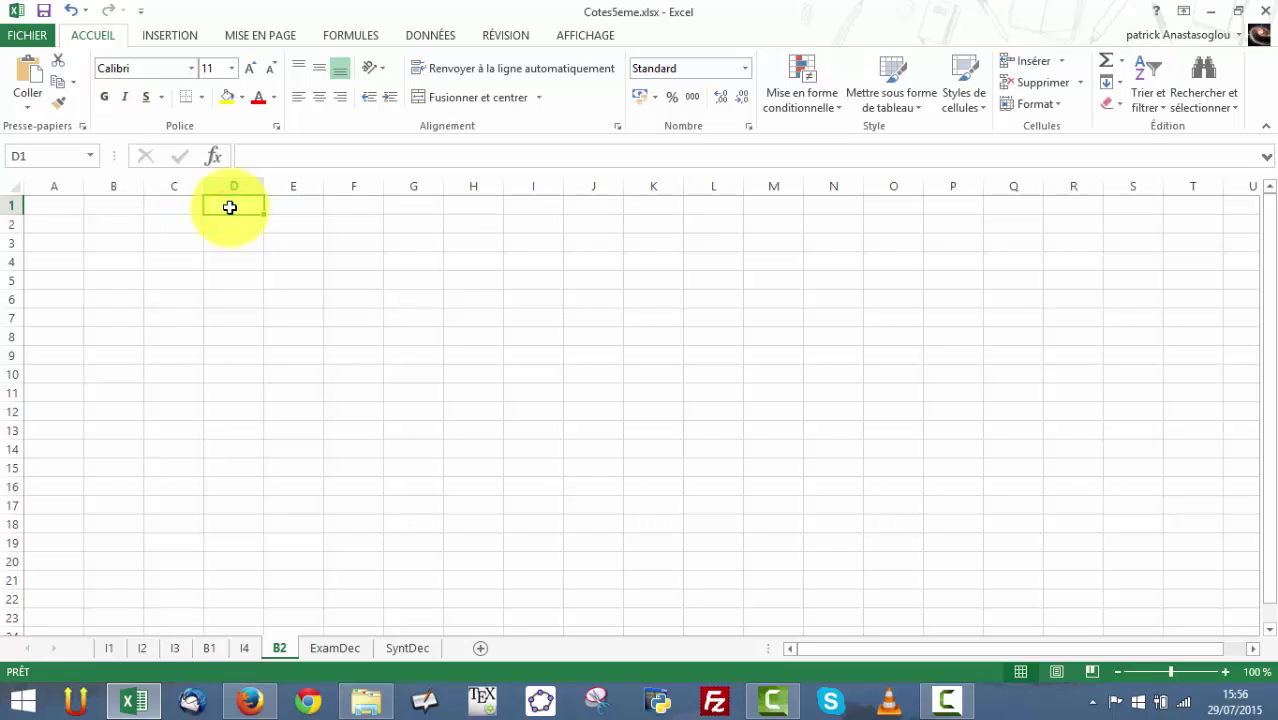
type("B2")
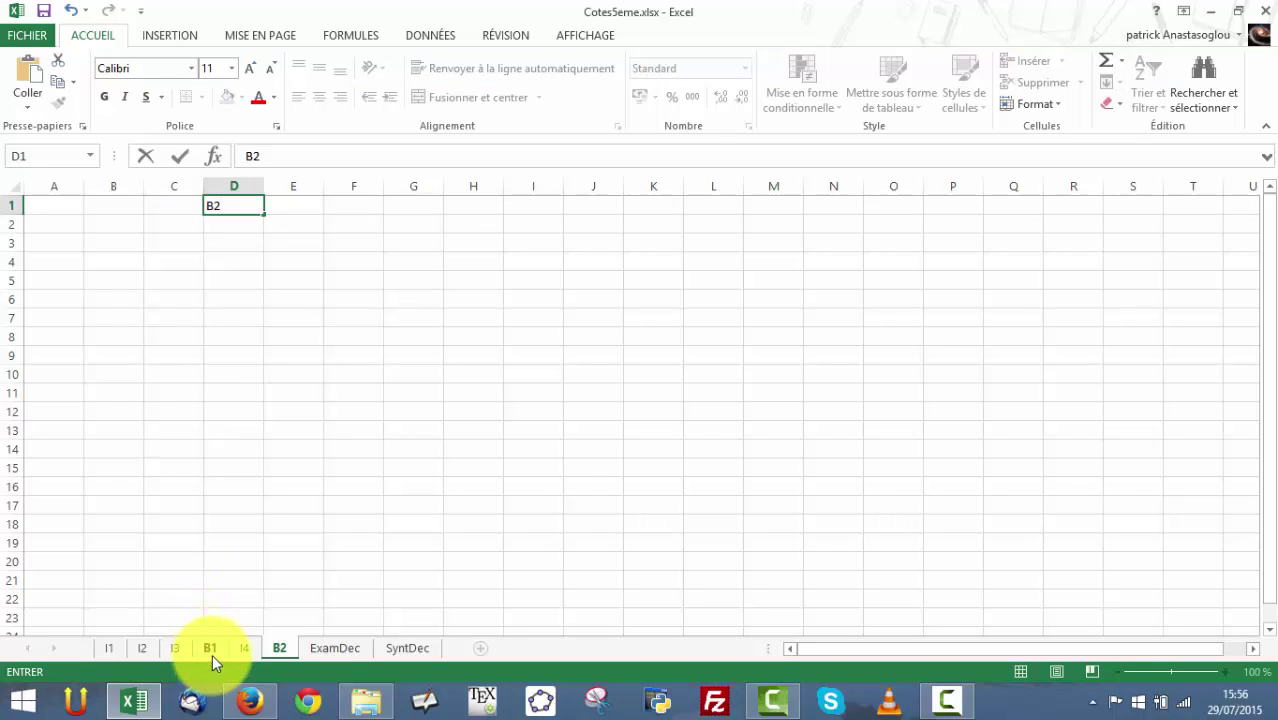
Rename sheet B1's MOYOK header in L1 to B1 and check SyntDec's new headers
left_click(211, 650)
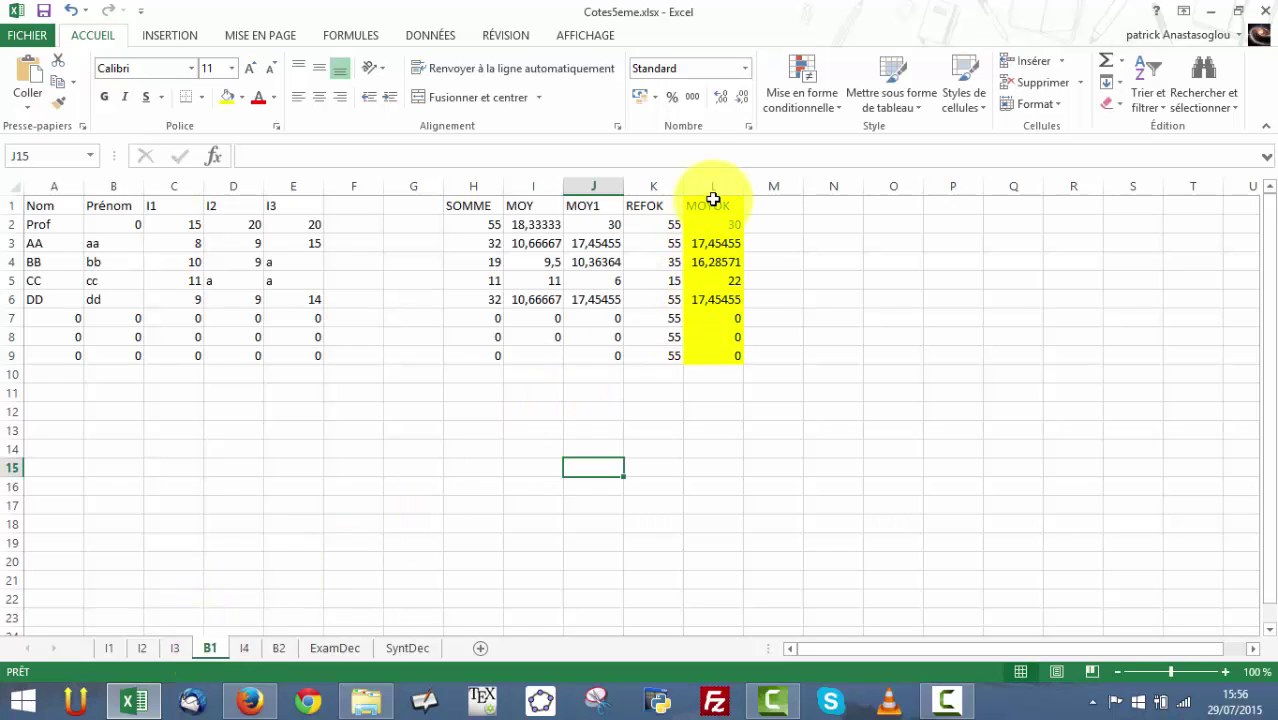
left_click(712, 205)
type("B1")
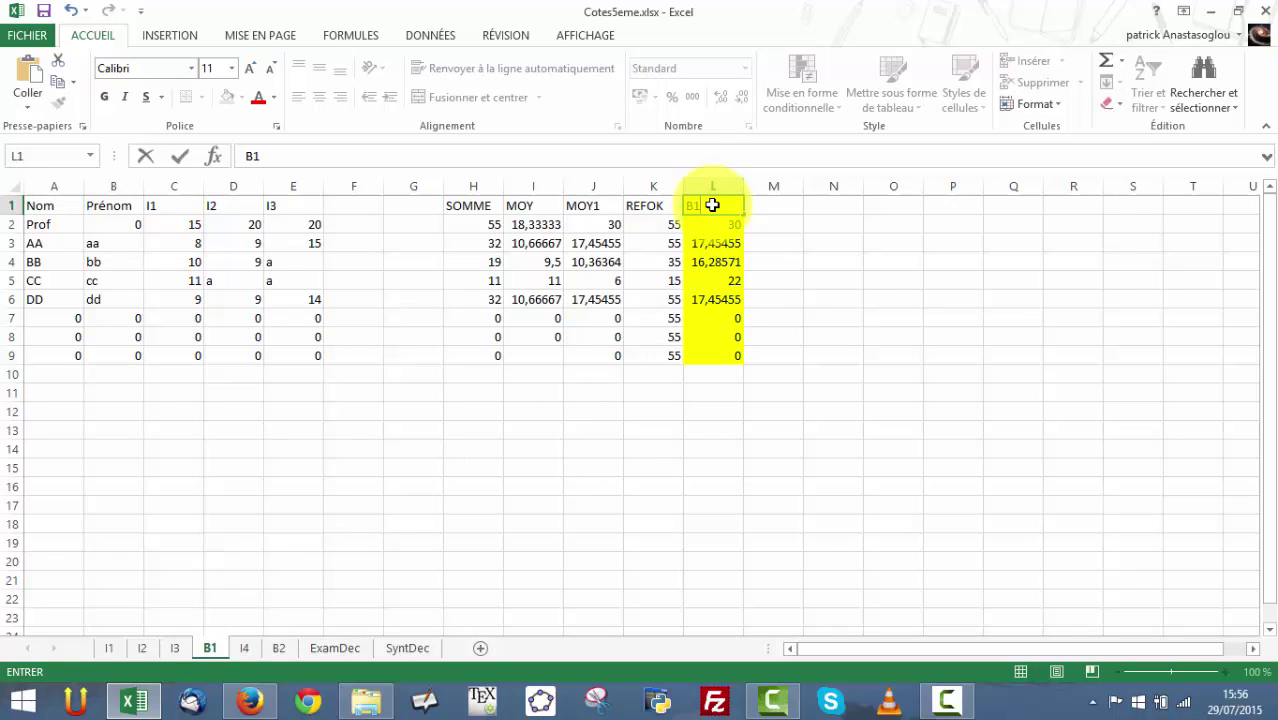
key("Return")
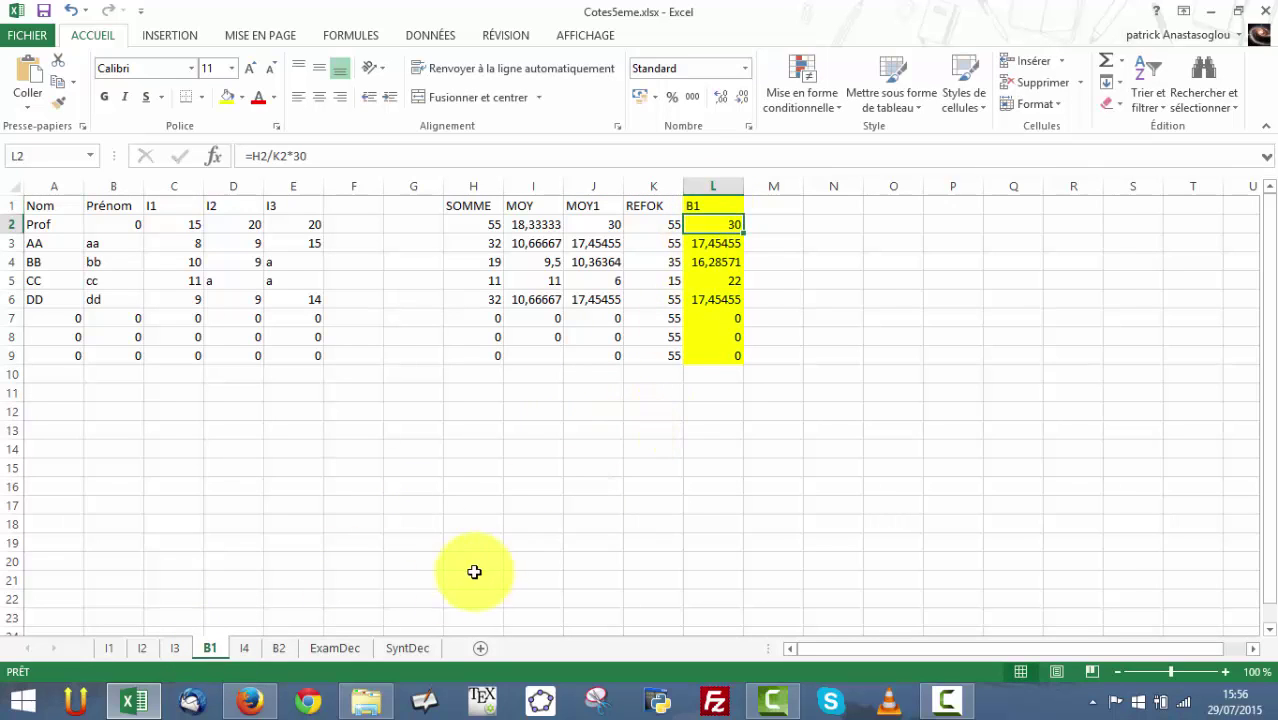
left_click(399, 647)
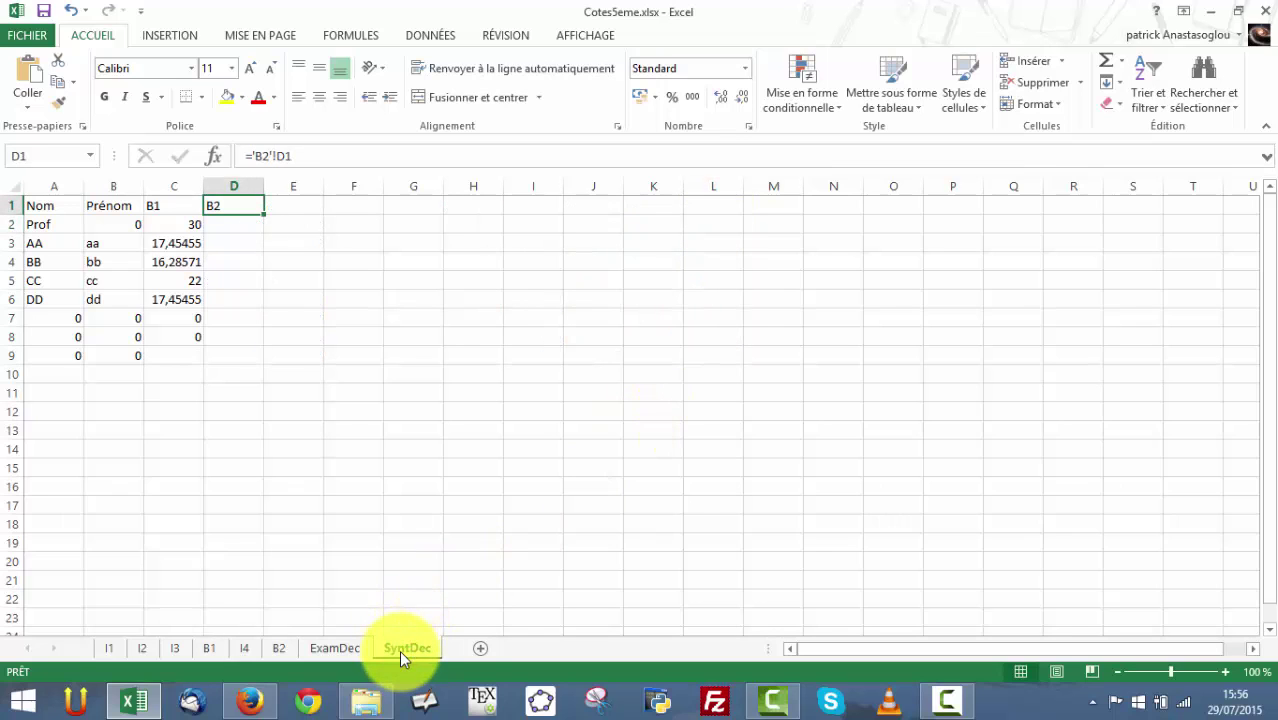
left_click(335, 648)
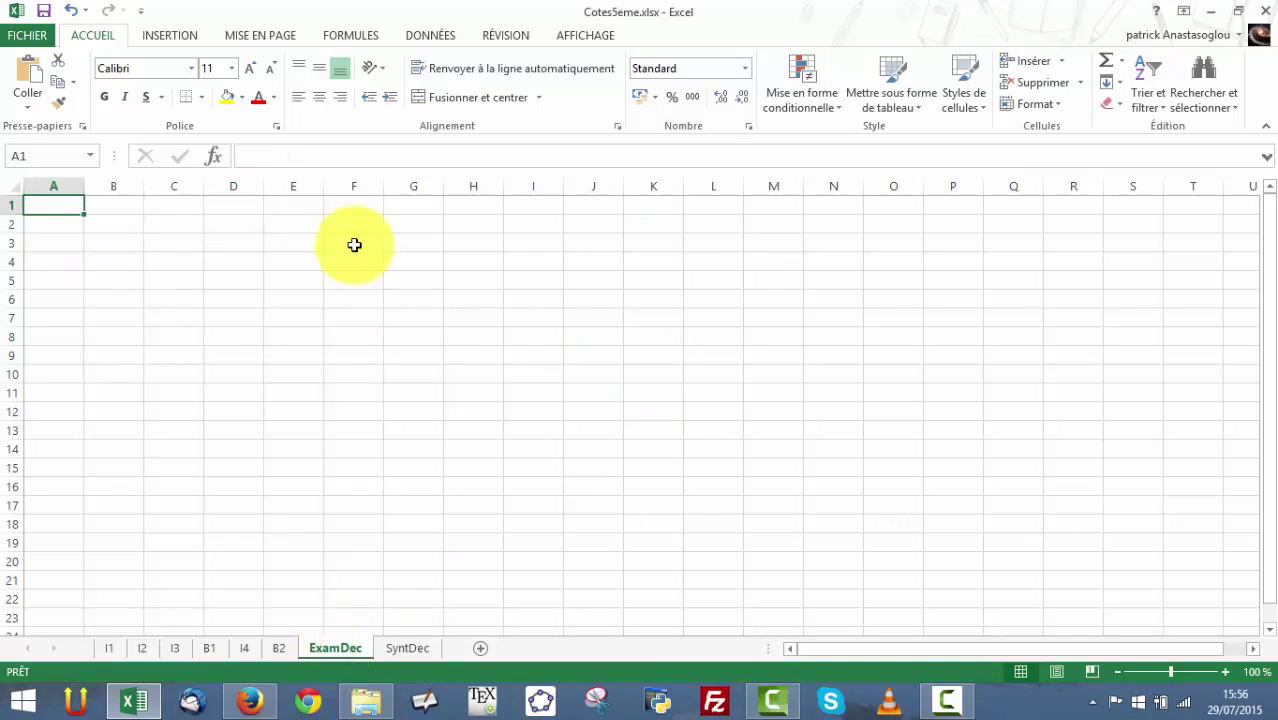
Enter the heading ExamDec in cell E1 of the ExamDec sheet
left_click(288, 209)
type("Exam")
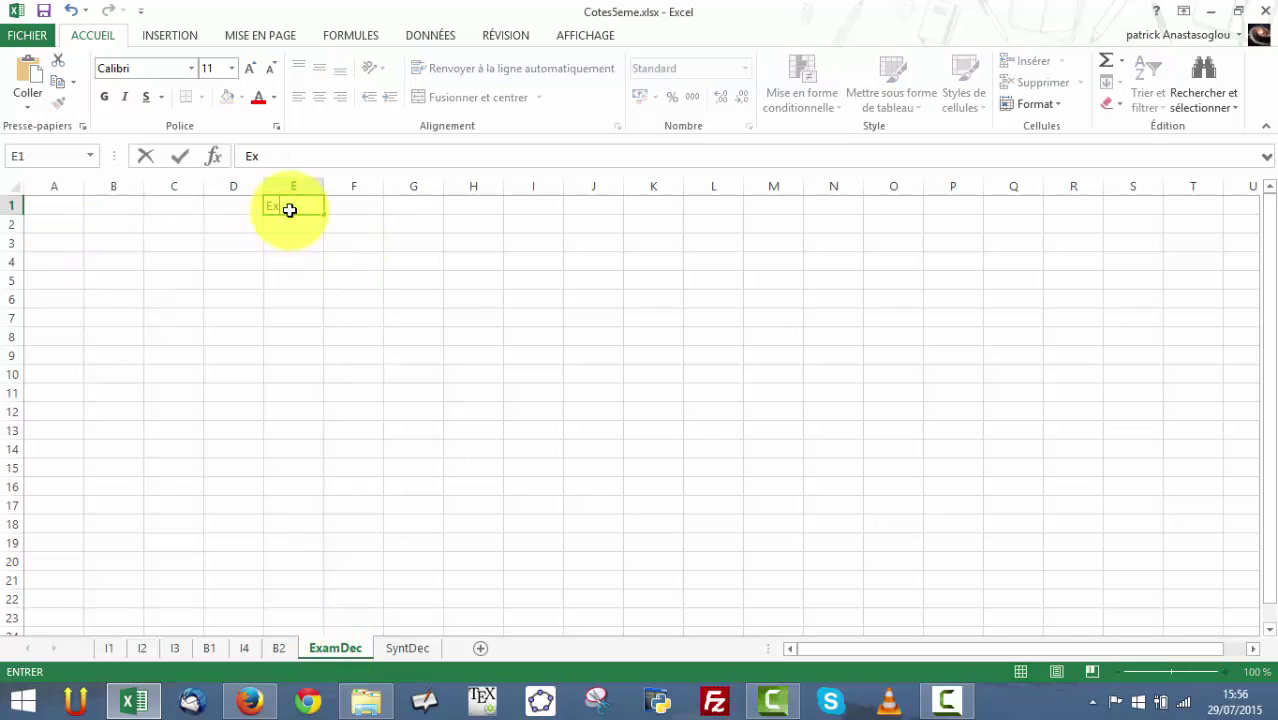
type("Dec")
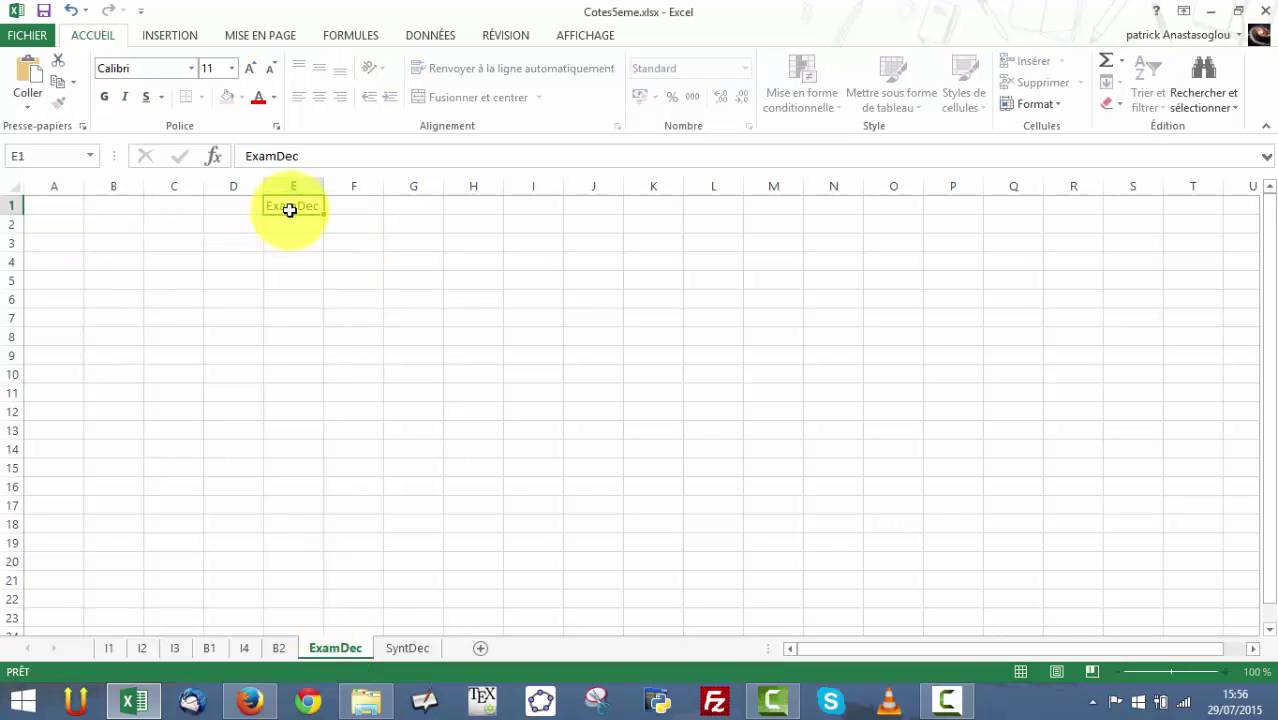
key("Return")
left_click(290, 208)
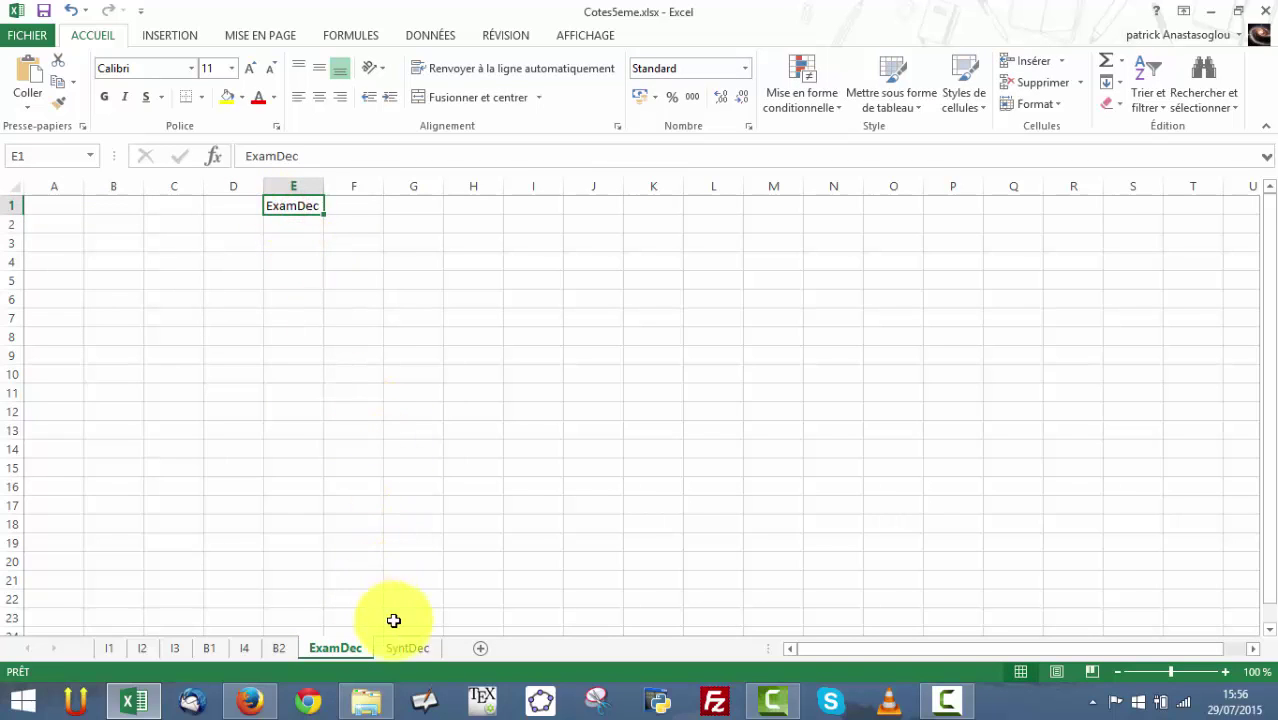
Link SyntDec E1 to ExamDec!E1 and fill the formula down through E10
left_click(407, 648)
left_click(314, 205)
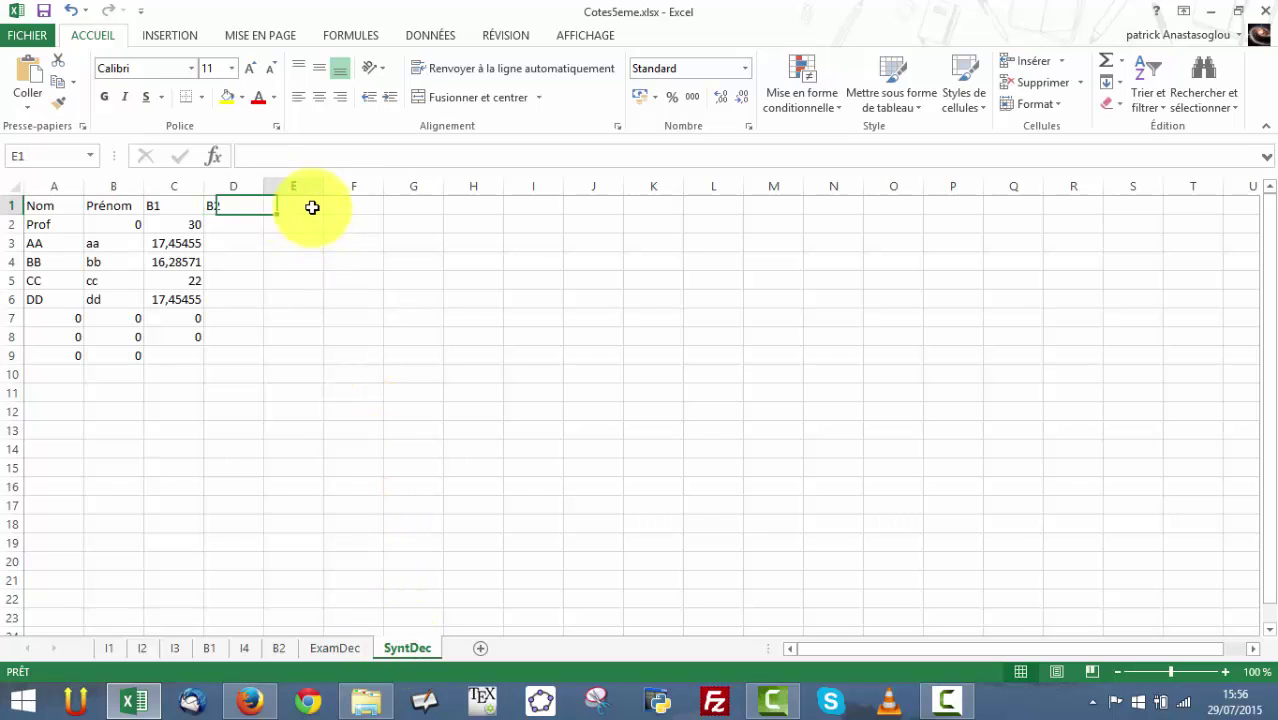
type("=")
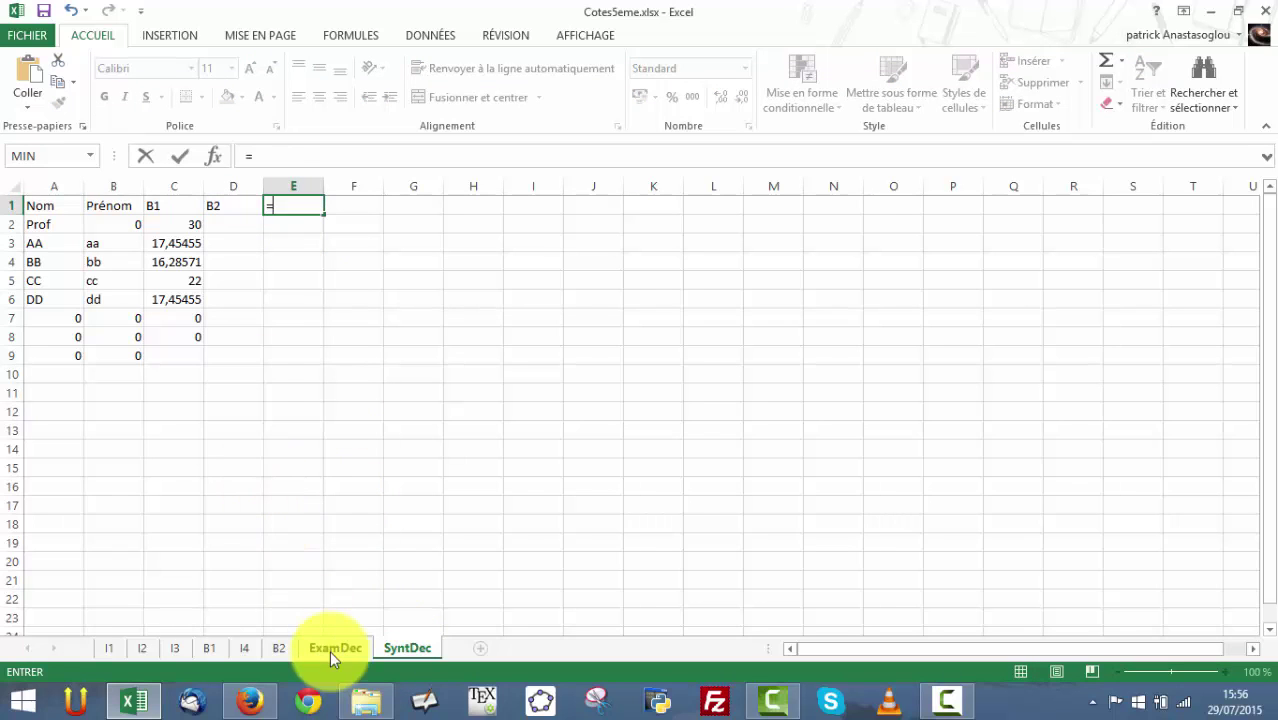
left_click(334, 648)
left_click(294, 209)
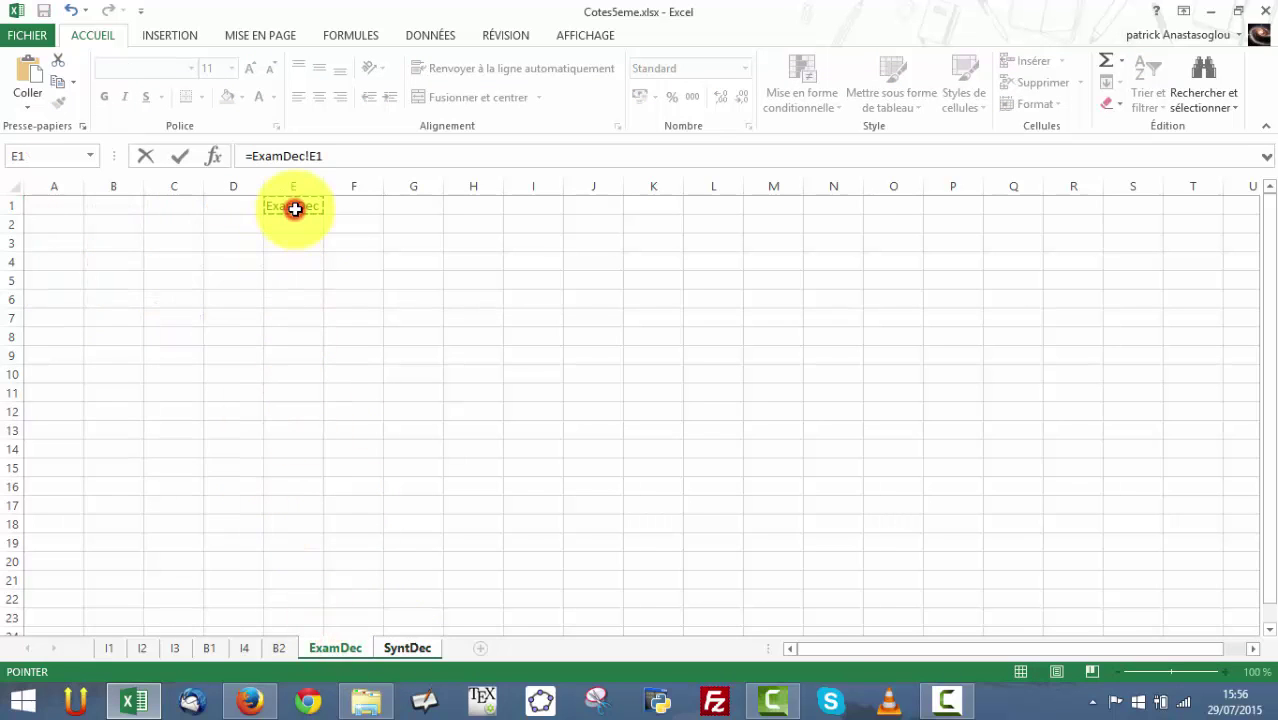
key("Return")
left_click(297, 206)
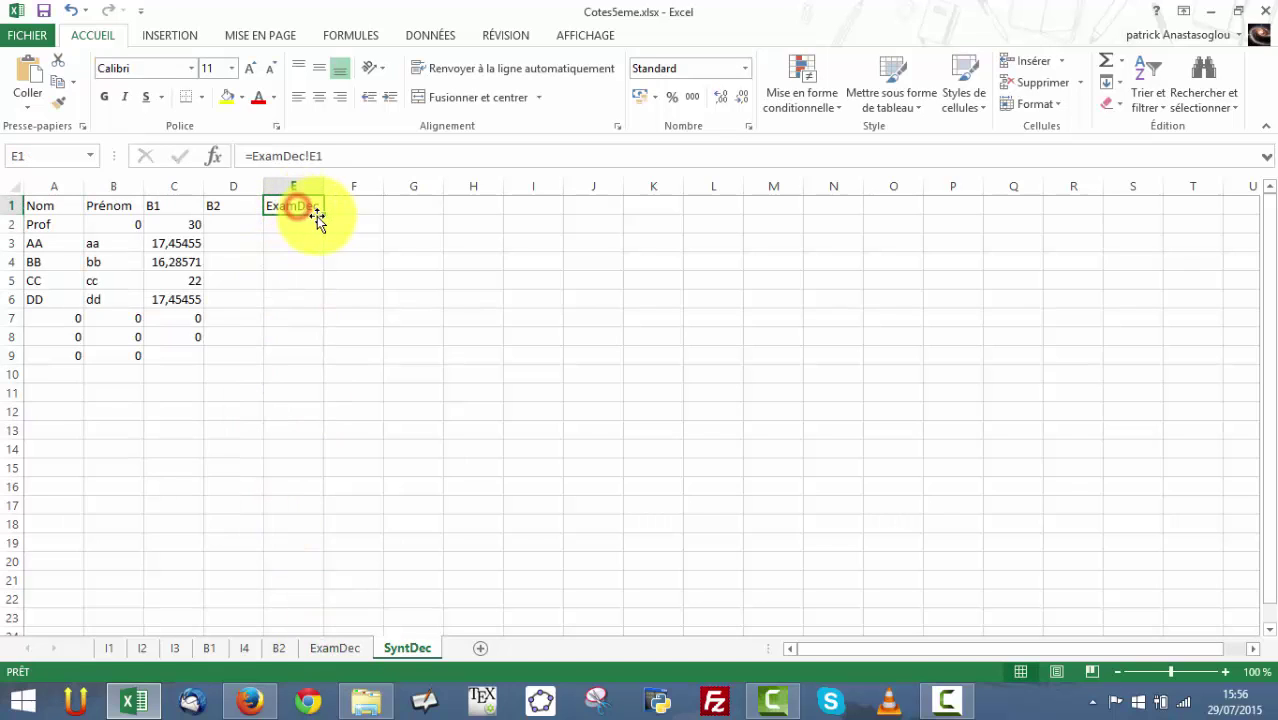
left_click_drag(324, 218, 315, 375)
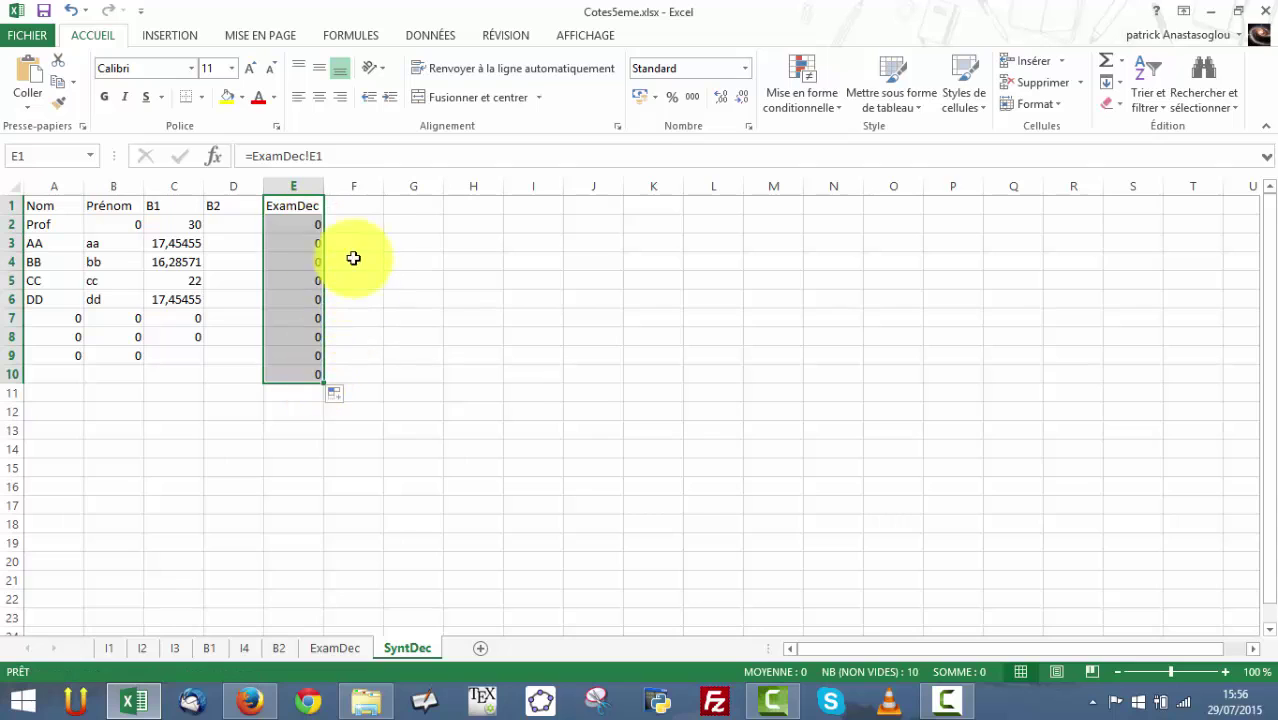
left_click(371, 204)
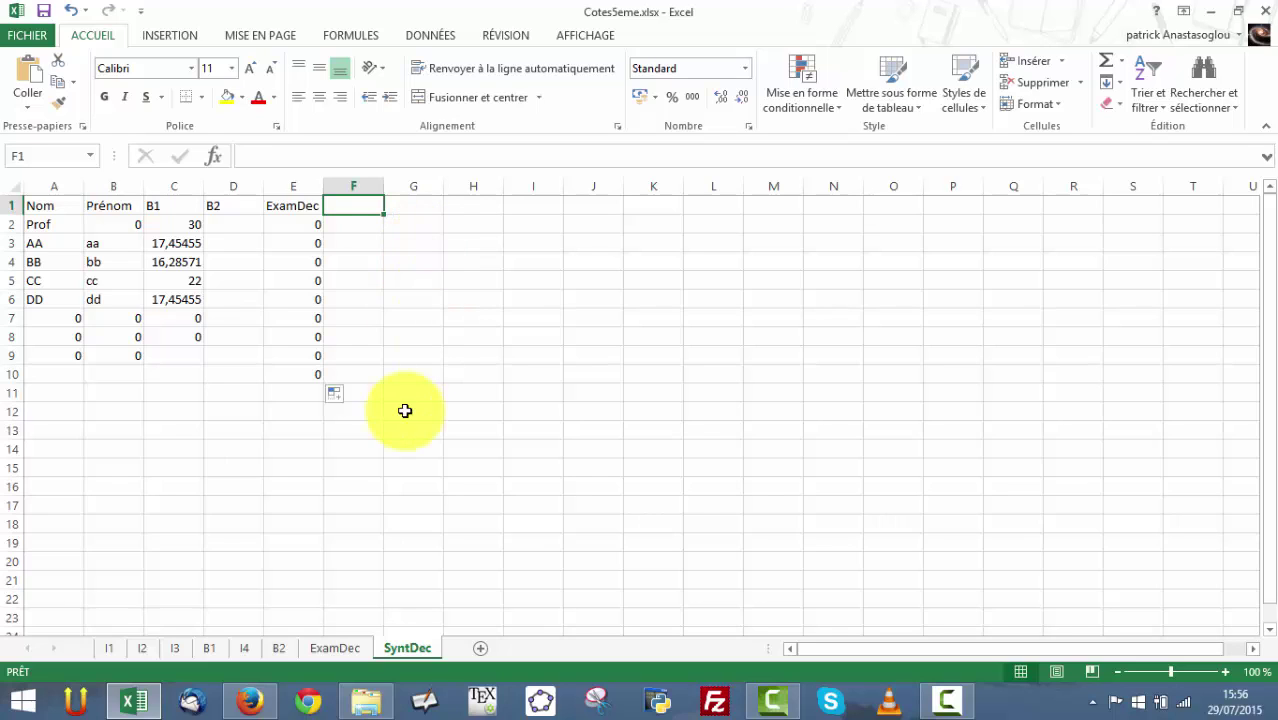
Enter 'SyntDec' as the F1 header beside the ExamDec column
left_click(366, 210)
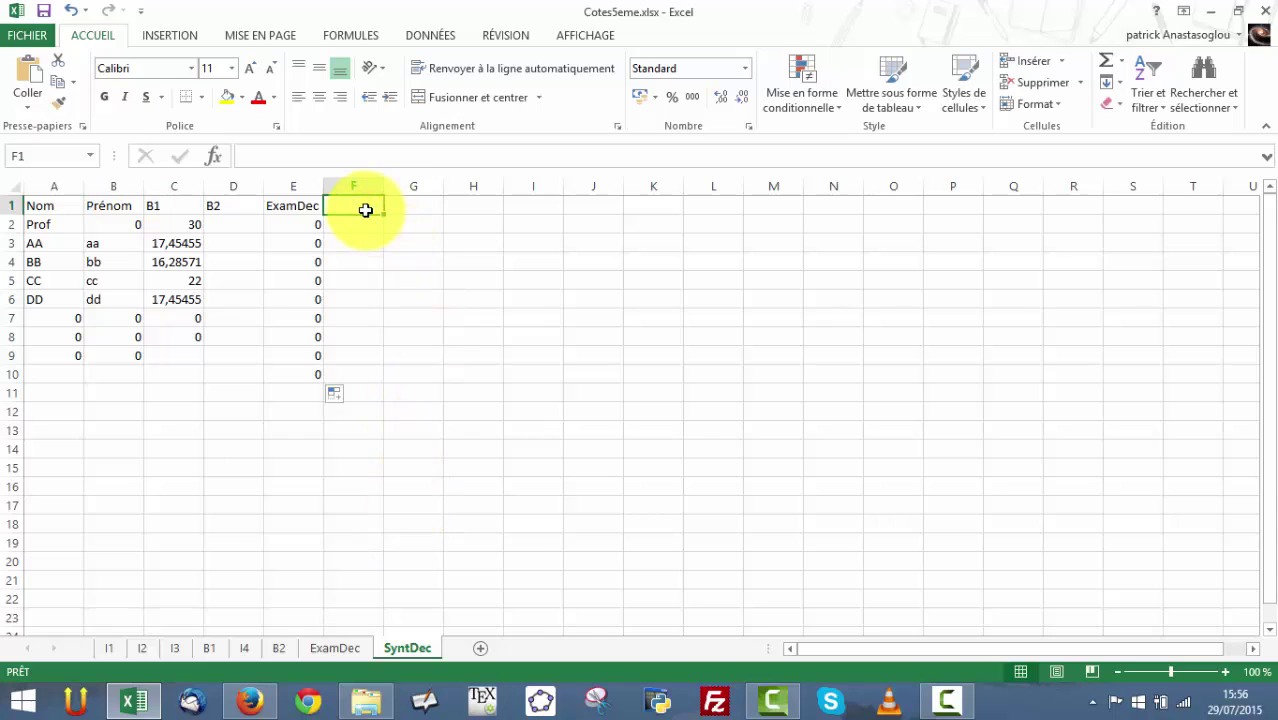
type("SyntDec")
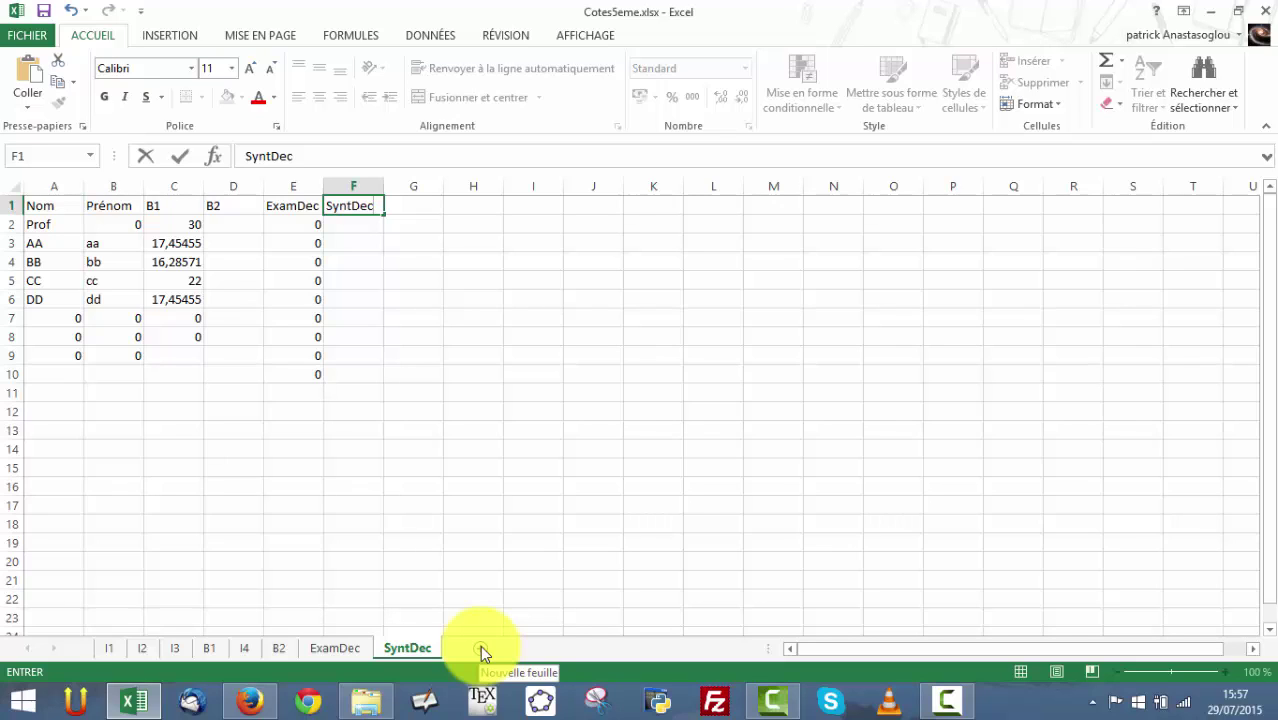
left_click(271, 457)
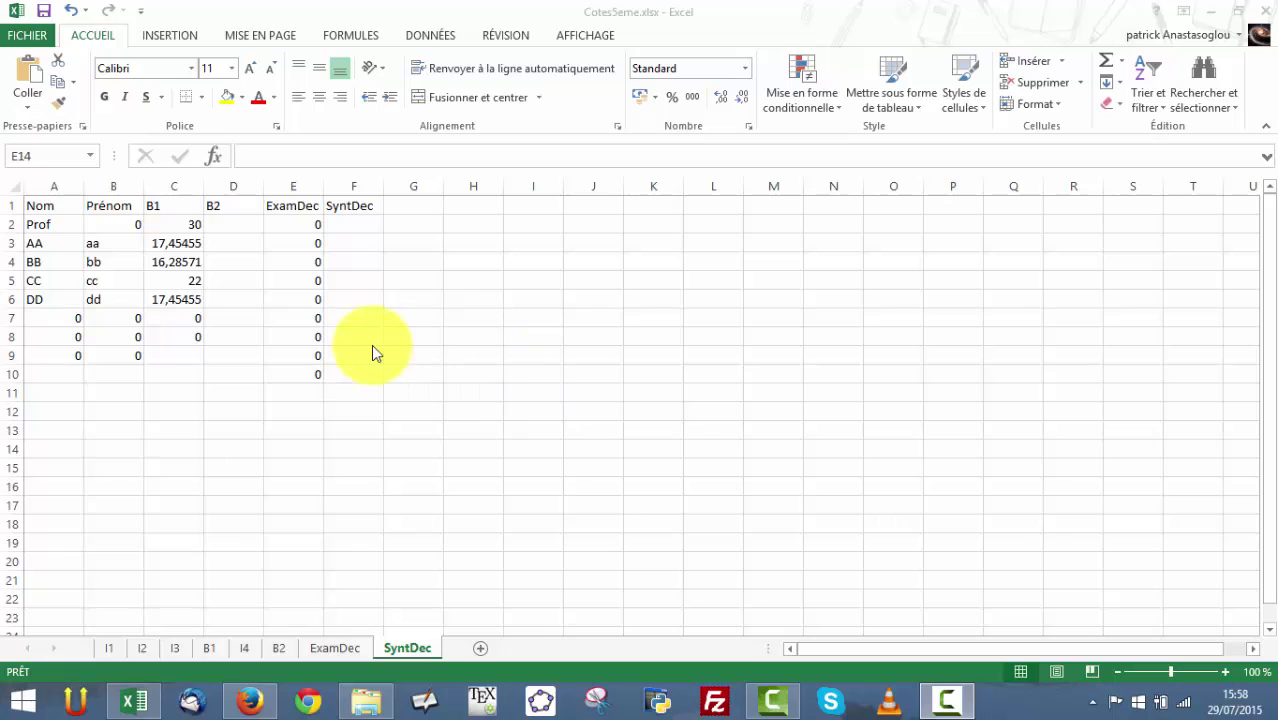
Check FICHIER > Informations, save Cotes5eme.xlsx to OneDrive, and view it in File Explorer's Cotes folder
left_click(25, 40)
left_click(26, 33)
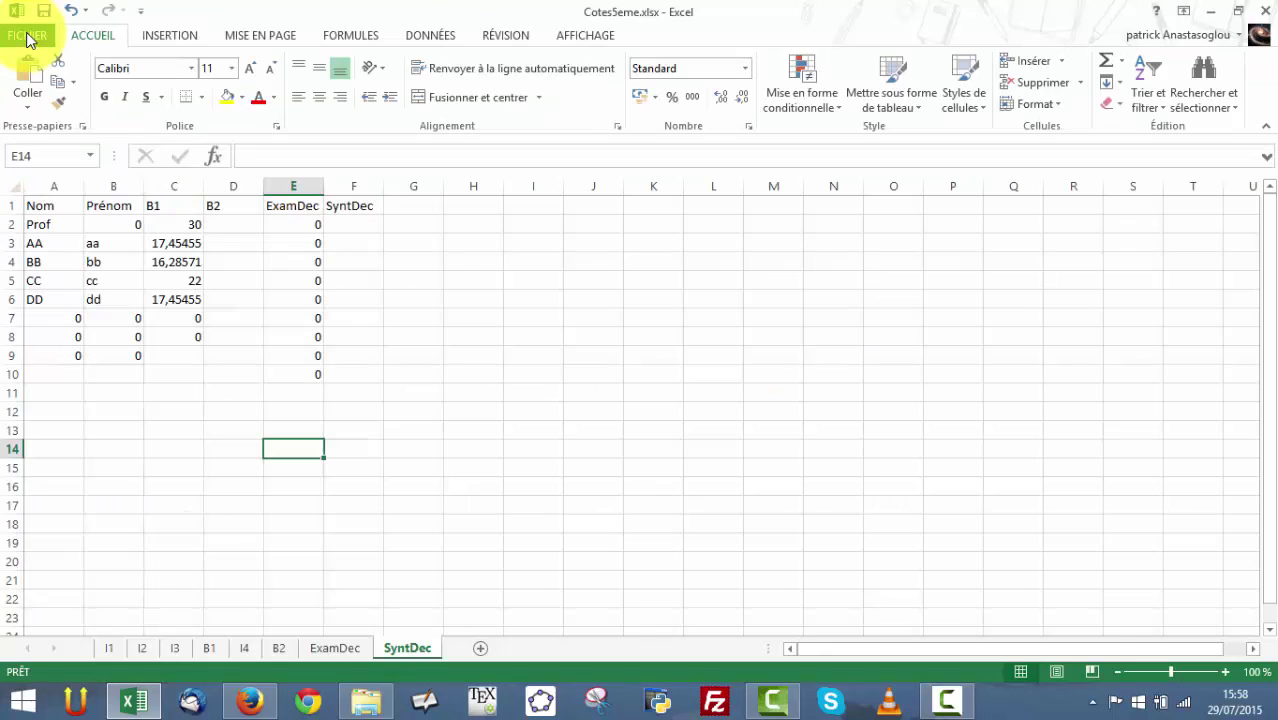
left_click(26, 38)
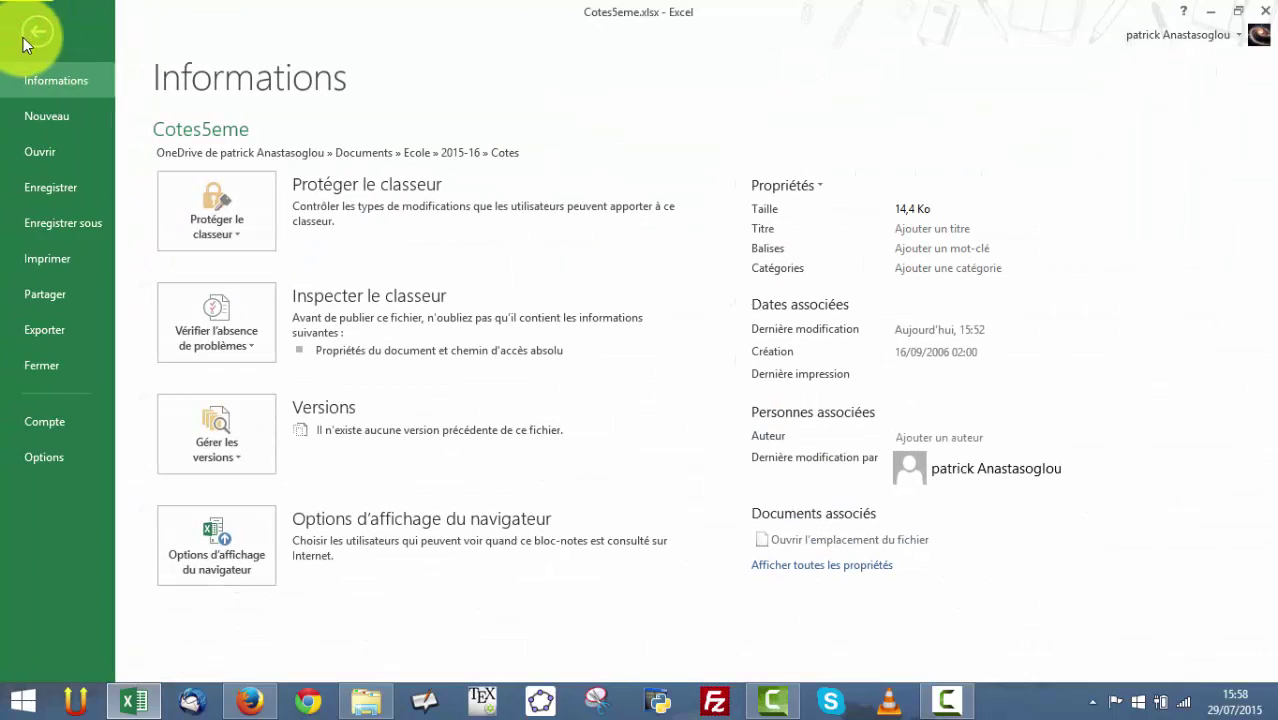
left_click(33, 38)
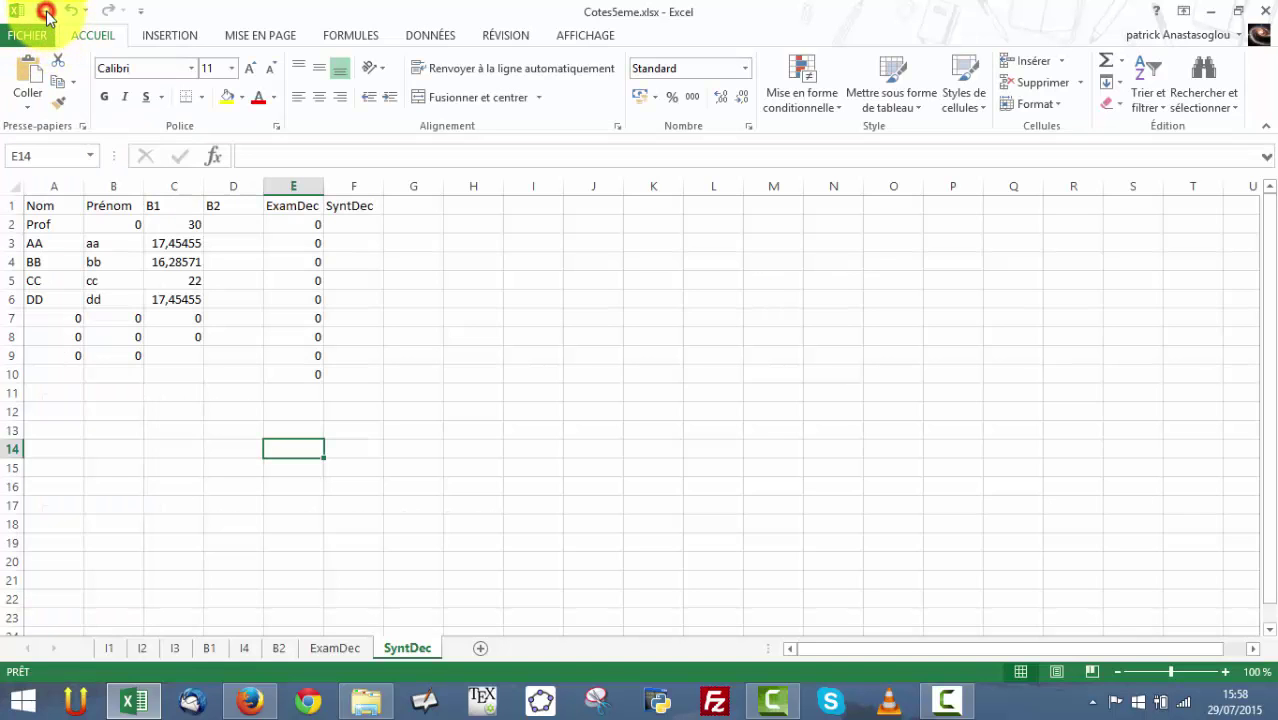
left_click(46, 12)
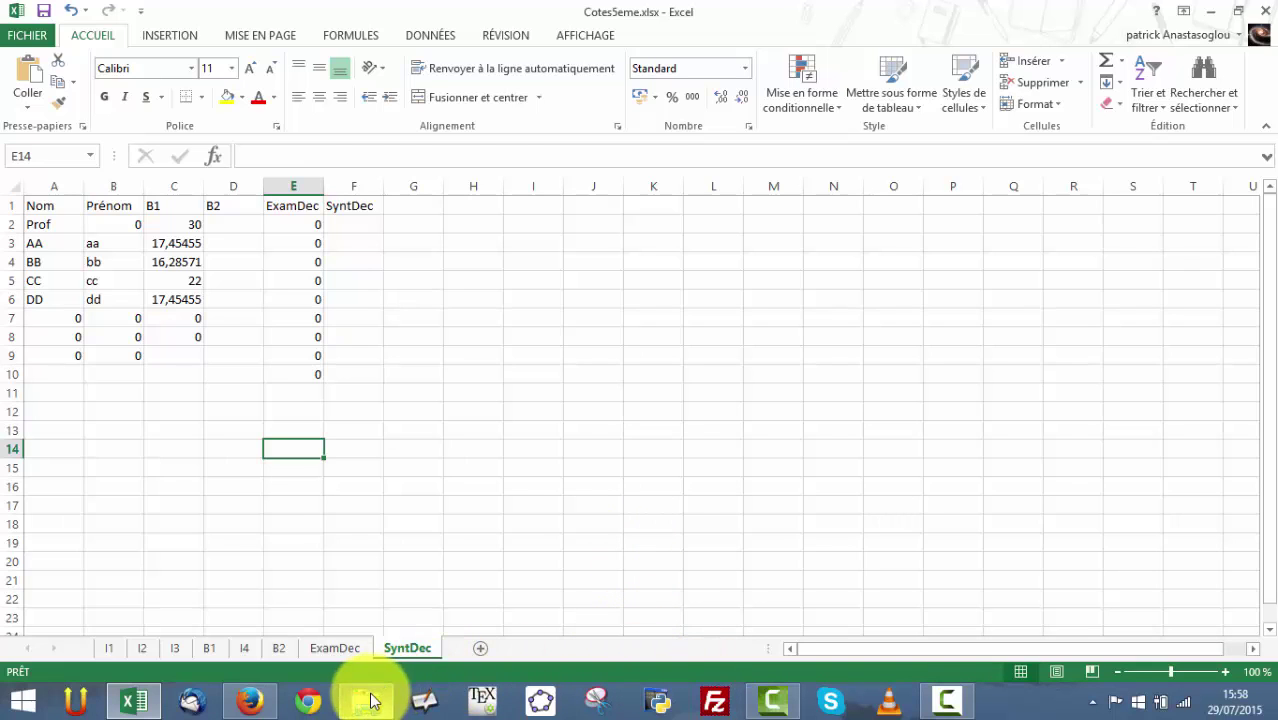
left_click(365, 697)
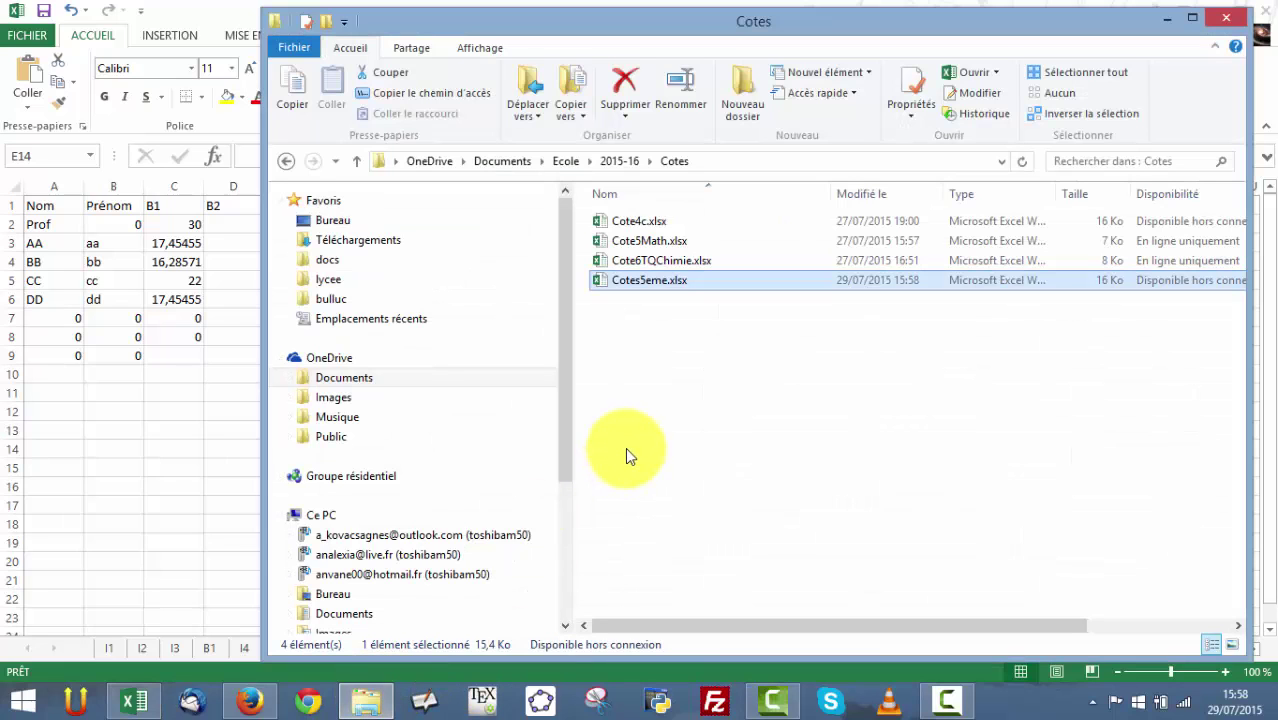
Browse OneDrive's Documents > Ecole > 2015-16 > Cotes and open Cotes5eme.xlsx online
left_click(256, 704)
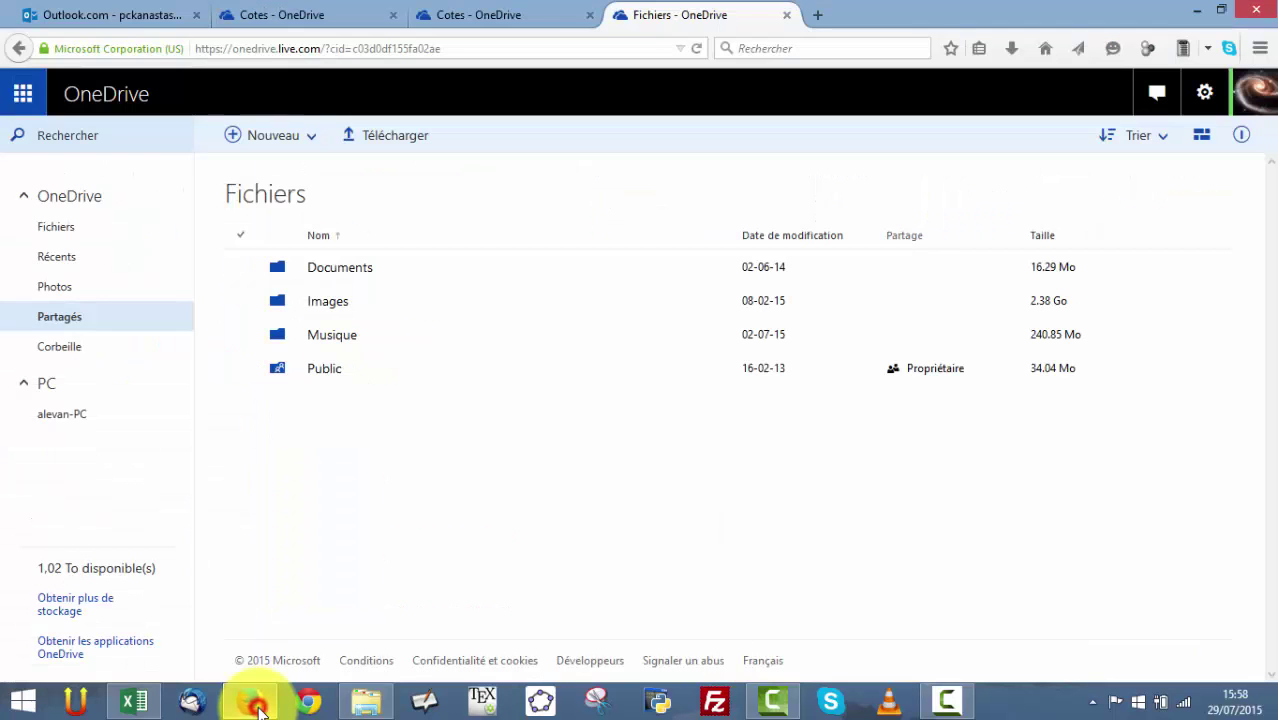
left_click(340, 274)
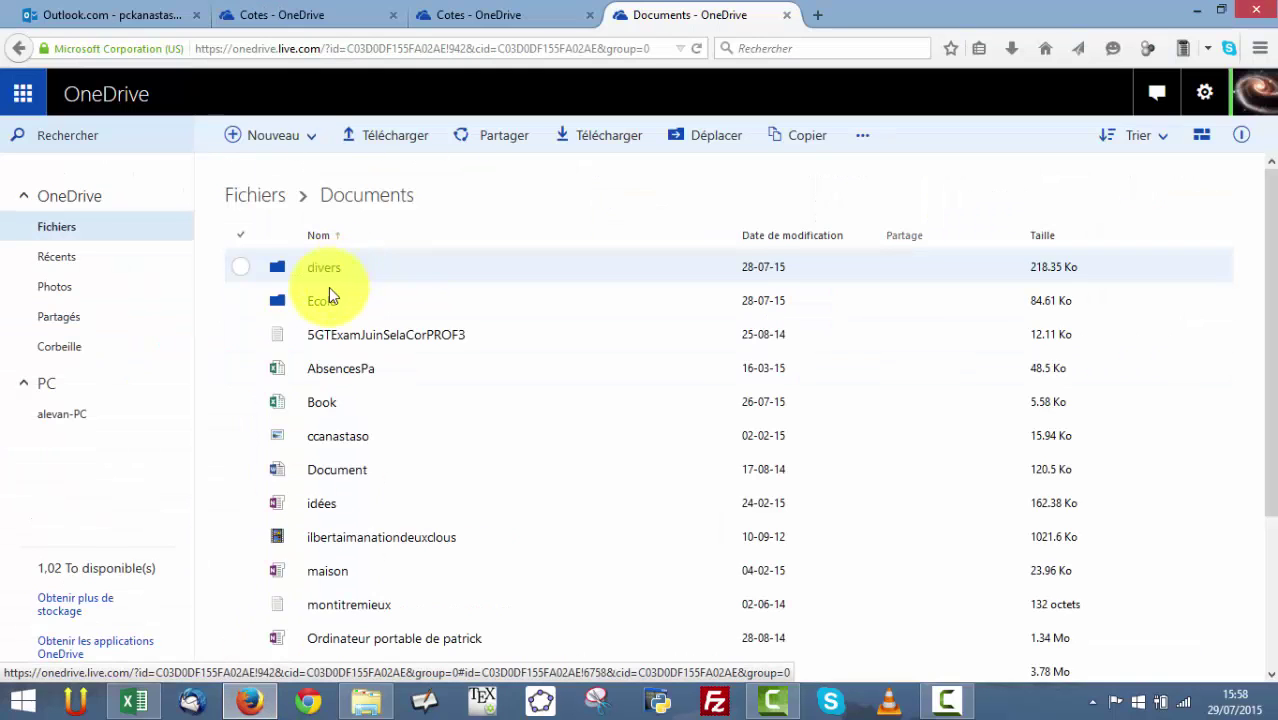
left_click(323, 304)
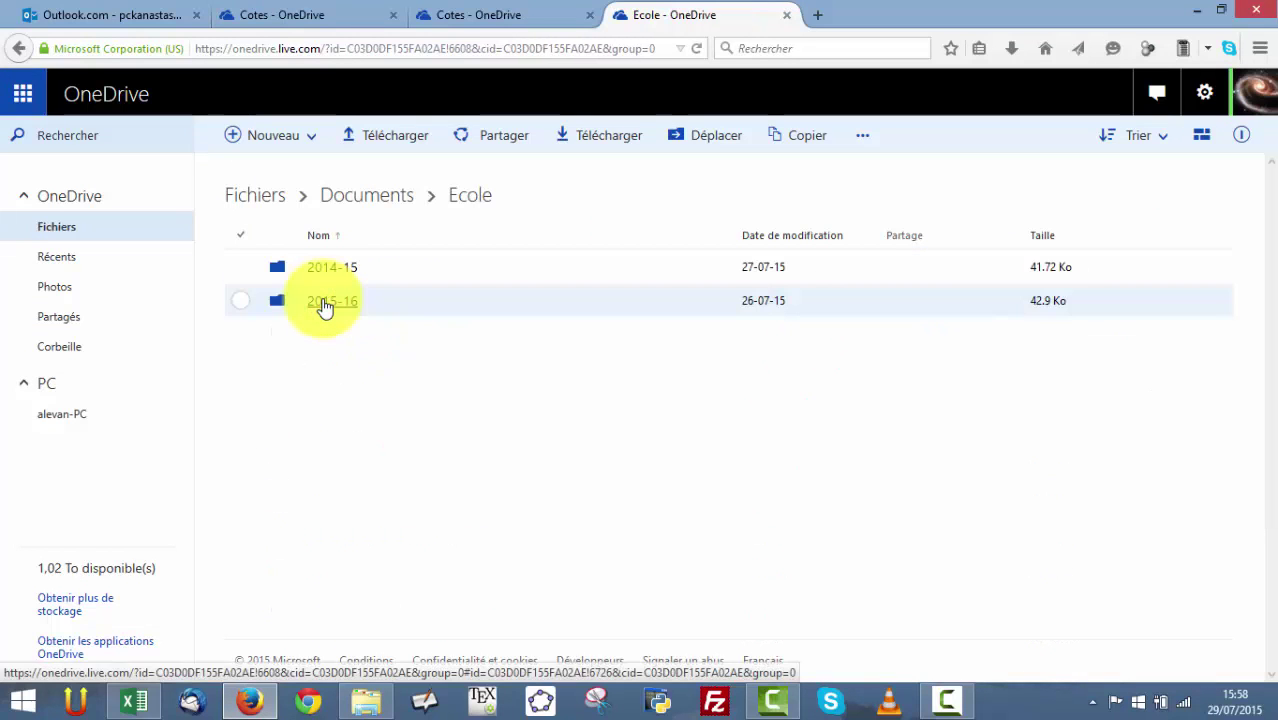
left_click(323, 304)
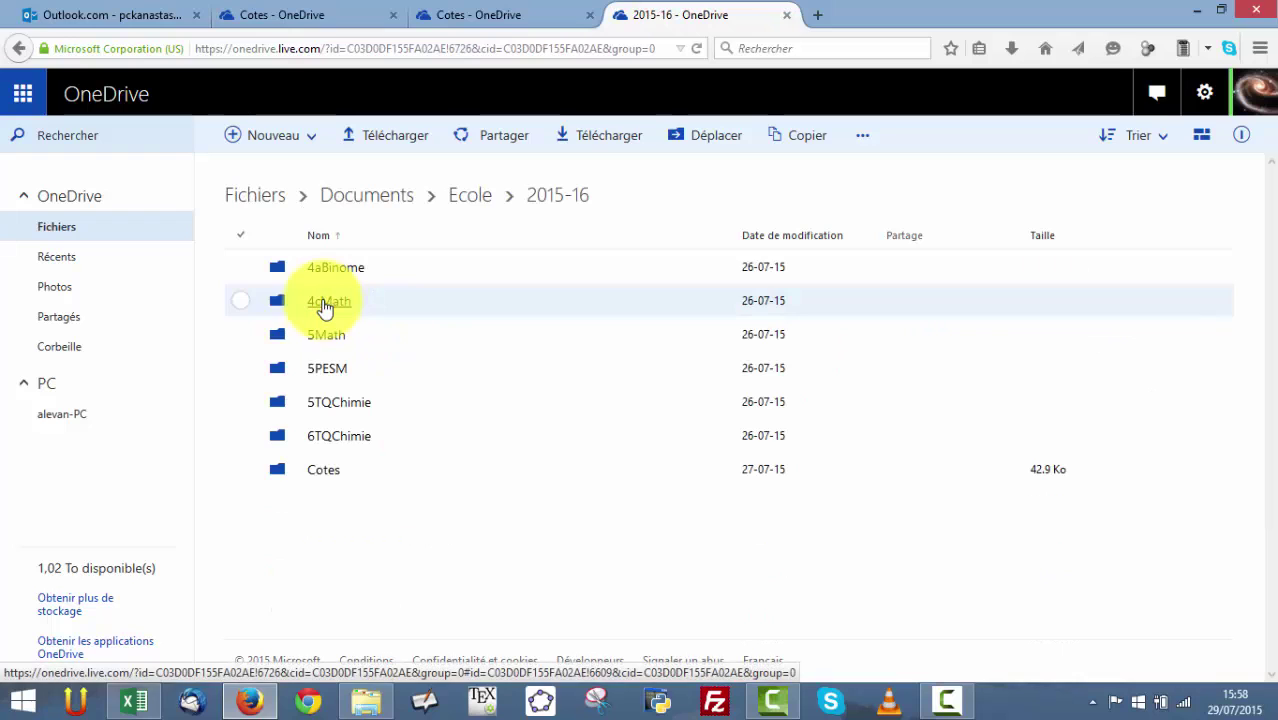
left_click(320, 470)
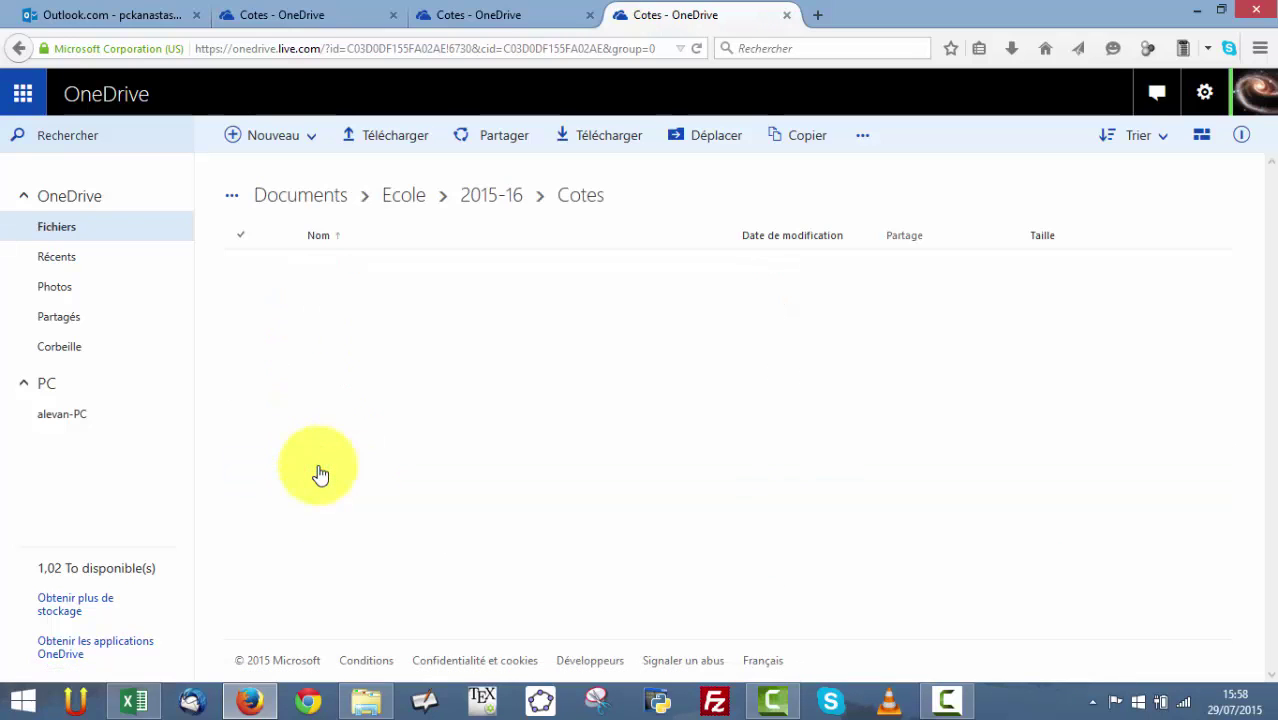
left_click(342, 371)
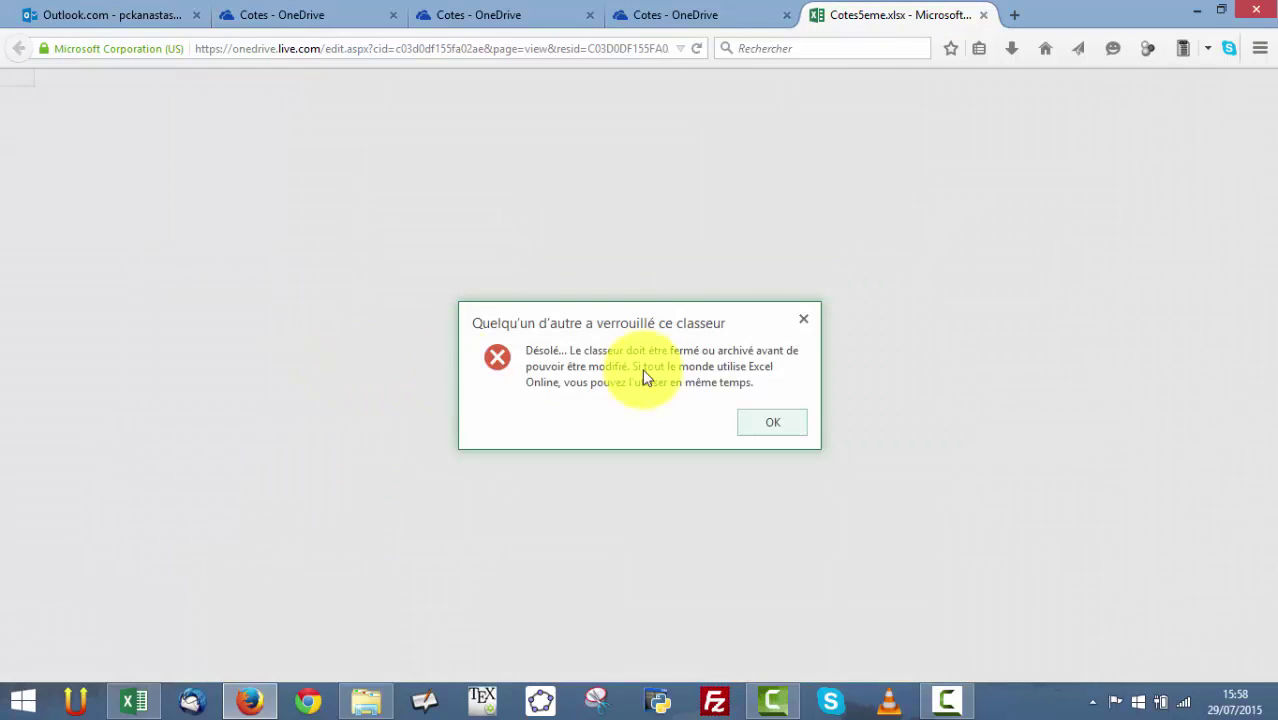
Dismiss Excel Online's locked-workbook warning and return to Cotes5eme in desktop Excel
left_click(768, 425)
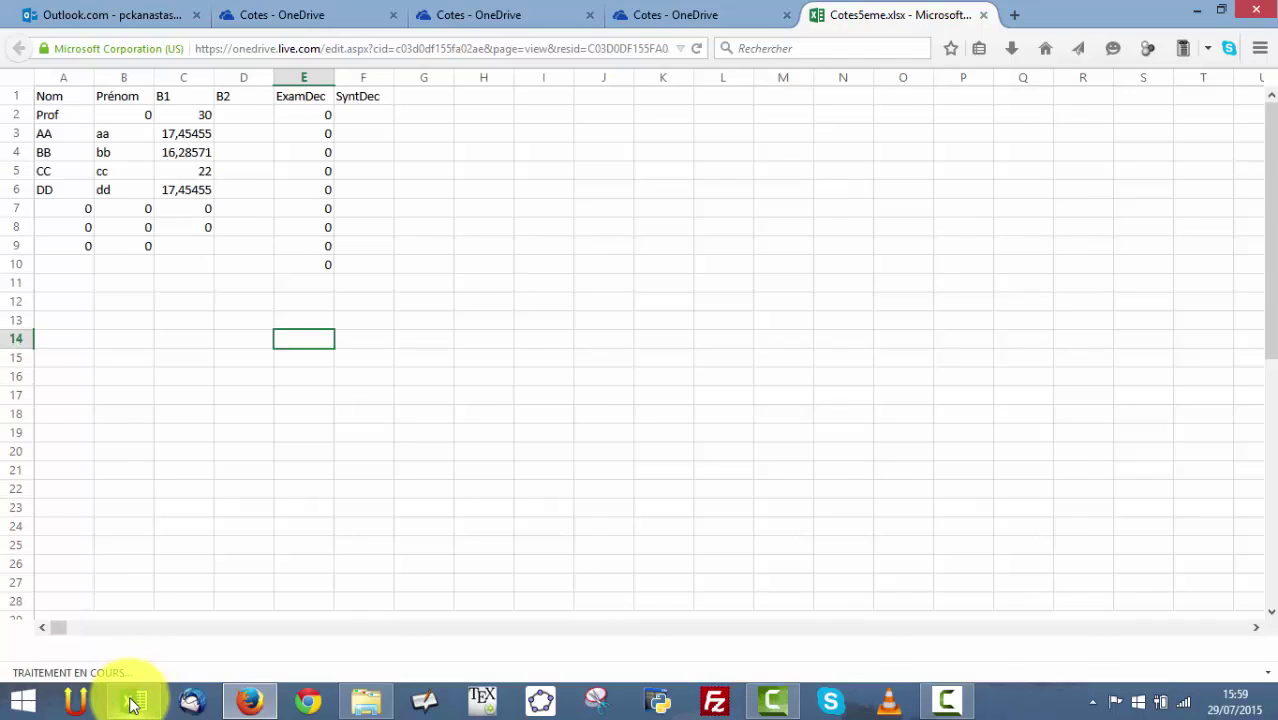
left_click(134, 700)
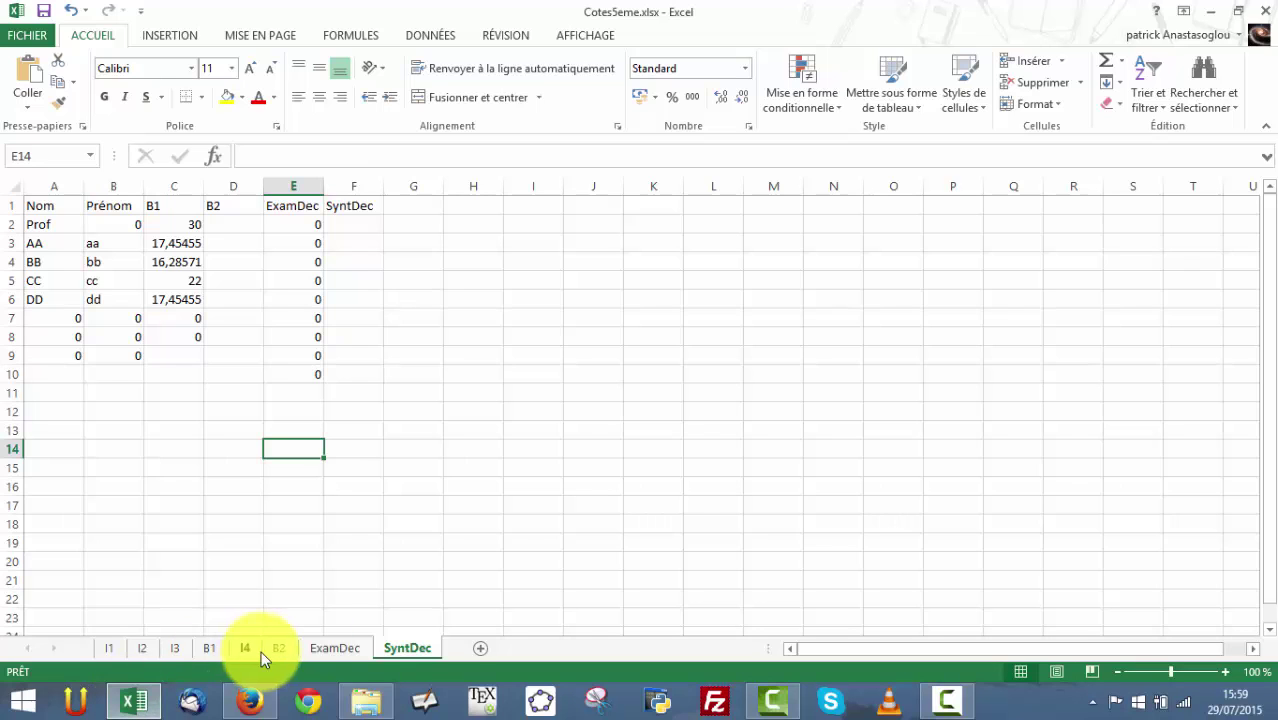
Inspect the synced SyntDec sheet in Excel Online by selecting cells H7, E12 and I5
left_click(255, 698)
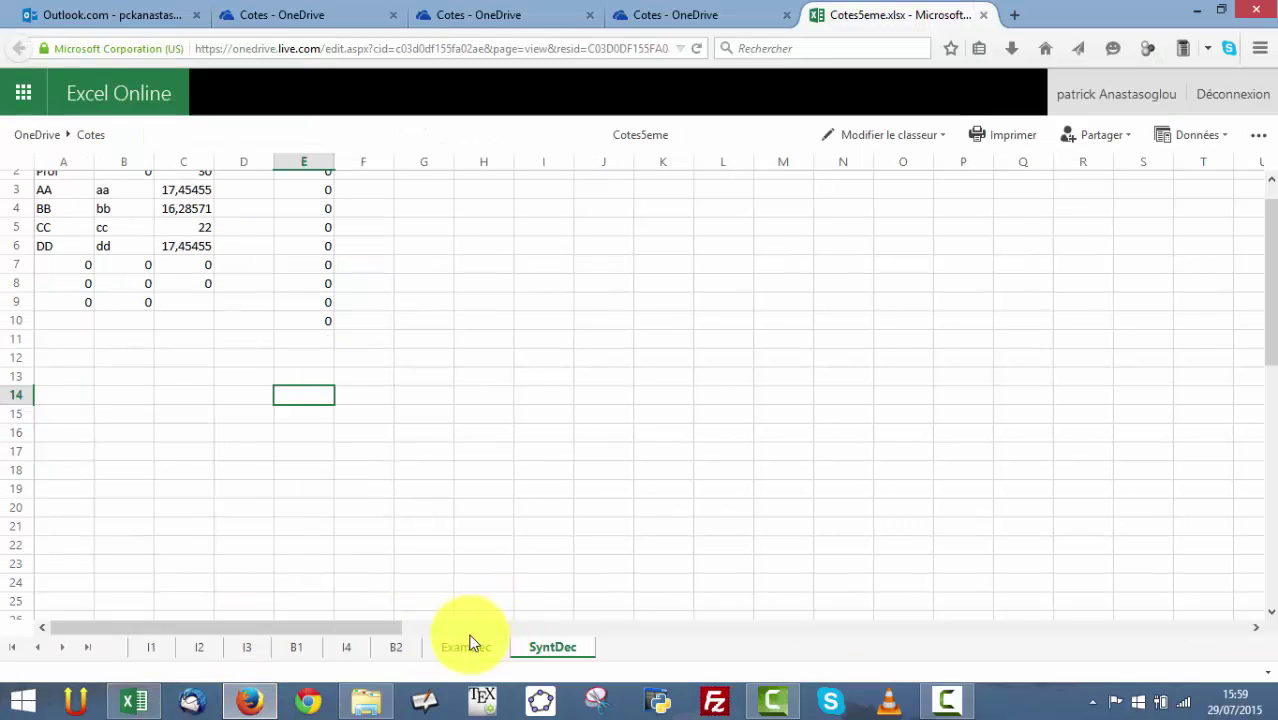
left_click(489, 265)
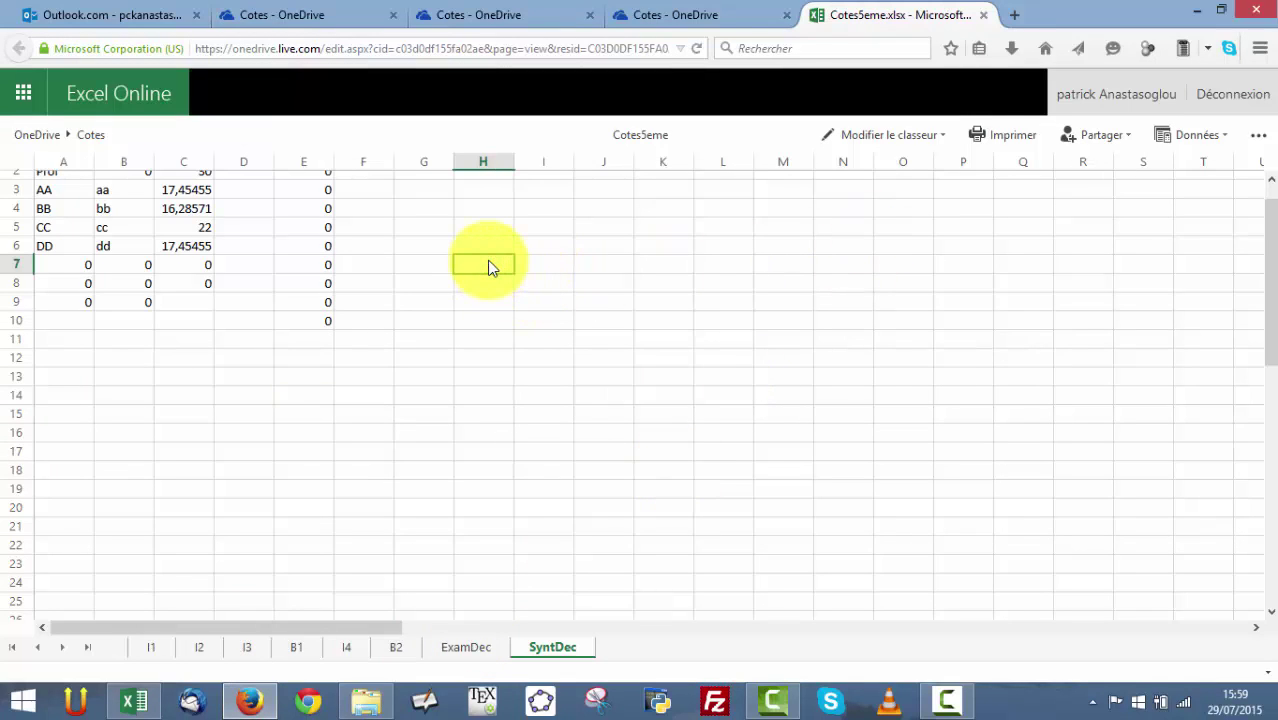
left_click(317, 362)
left_click(537, 231)
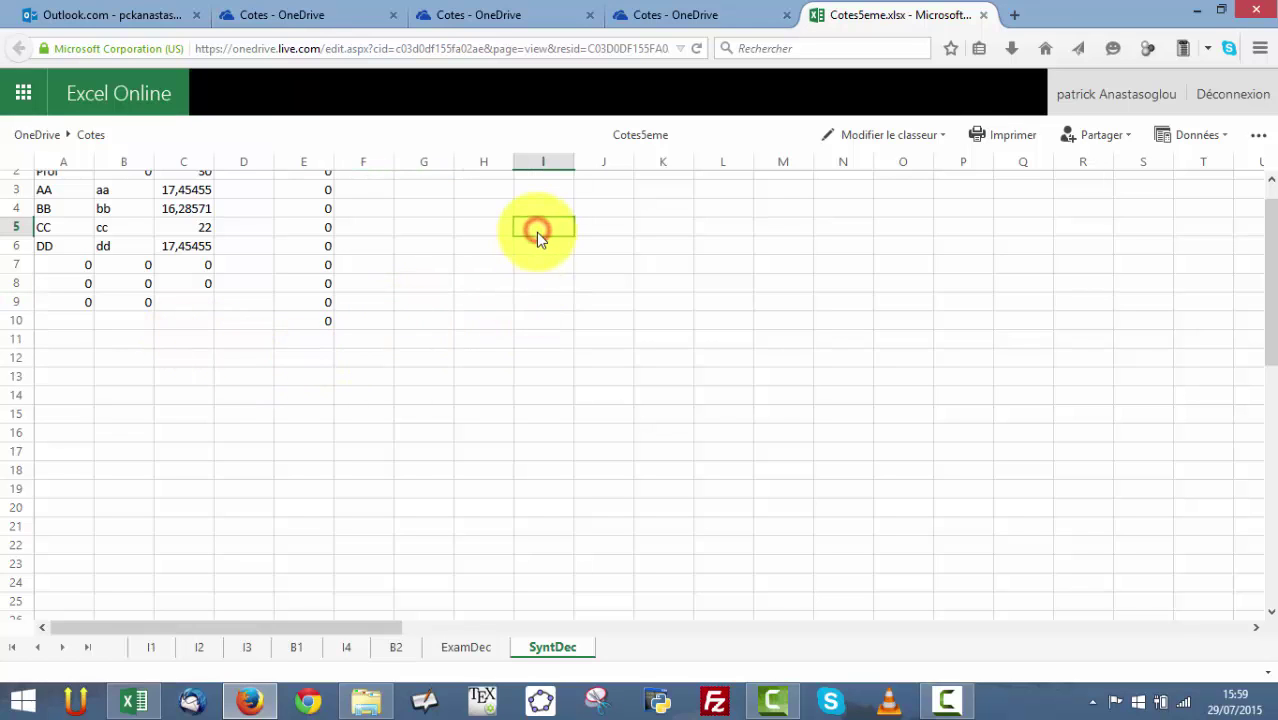
Minimize, restore and then close the desktop Excel window
left_click(130, 703)
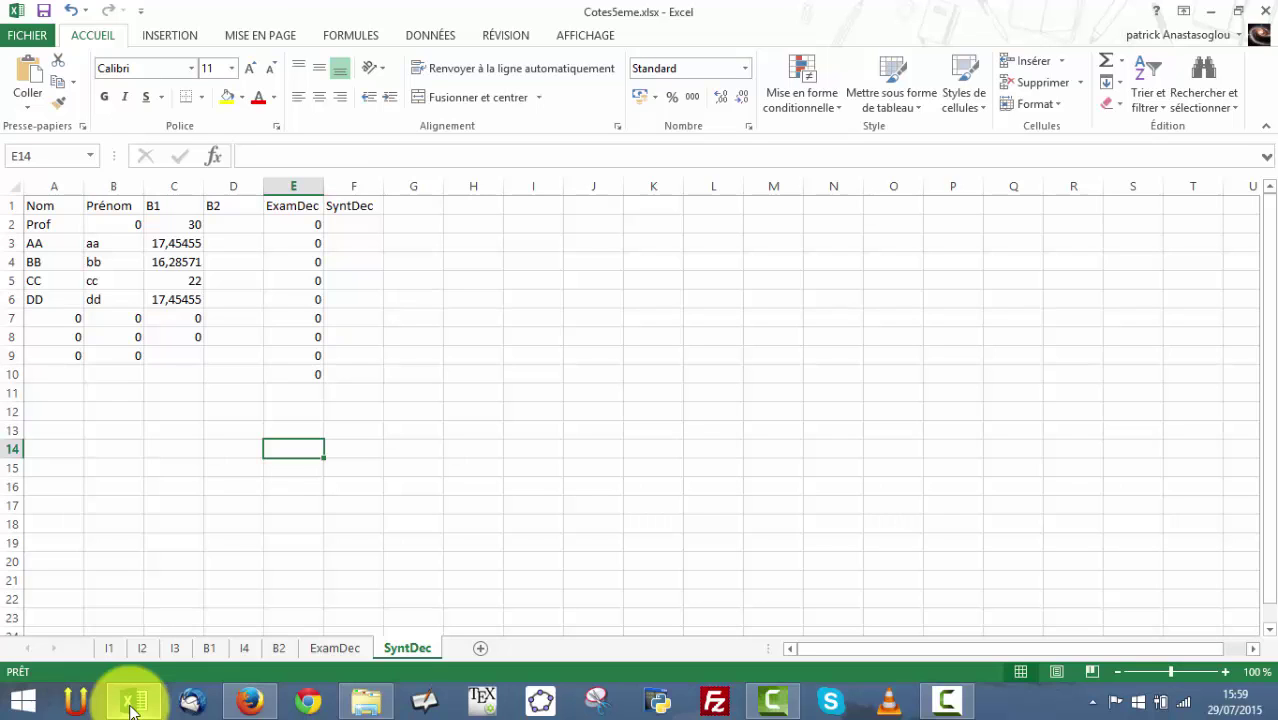
left_click(130, 703)
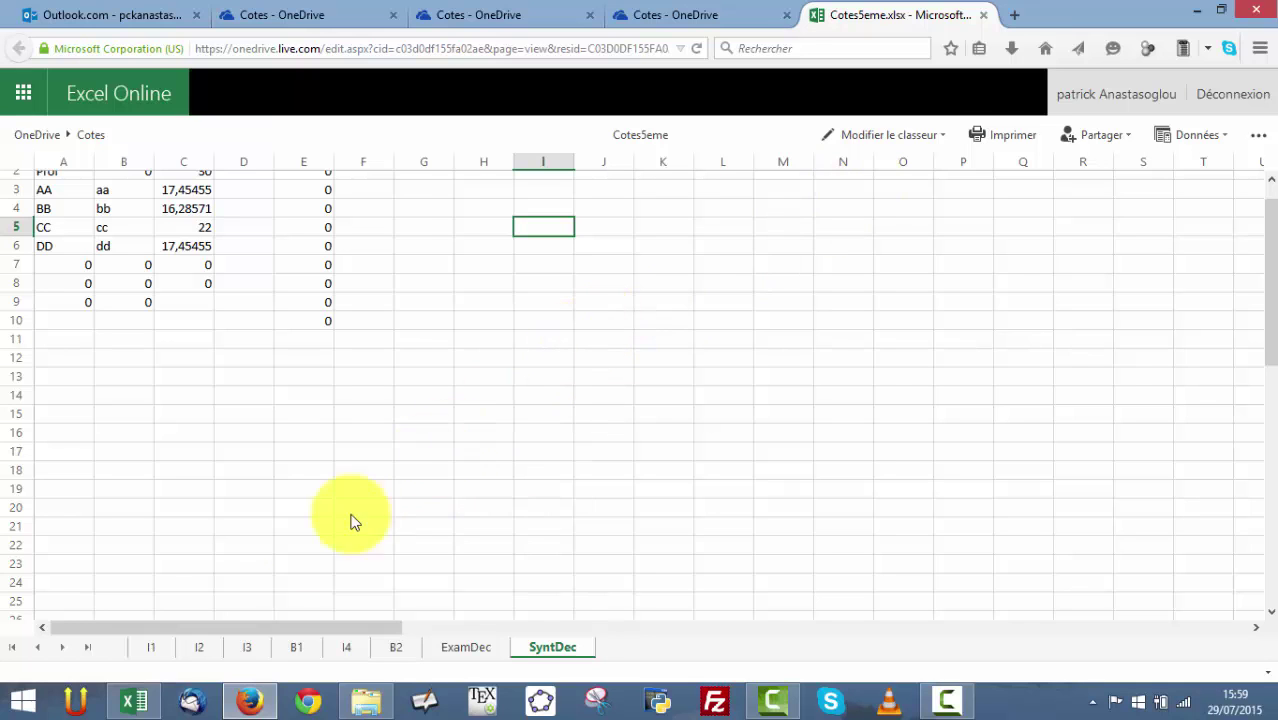
left_click(130, 700)
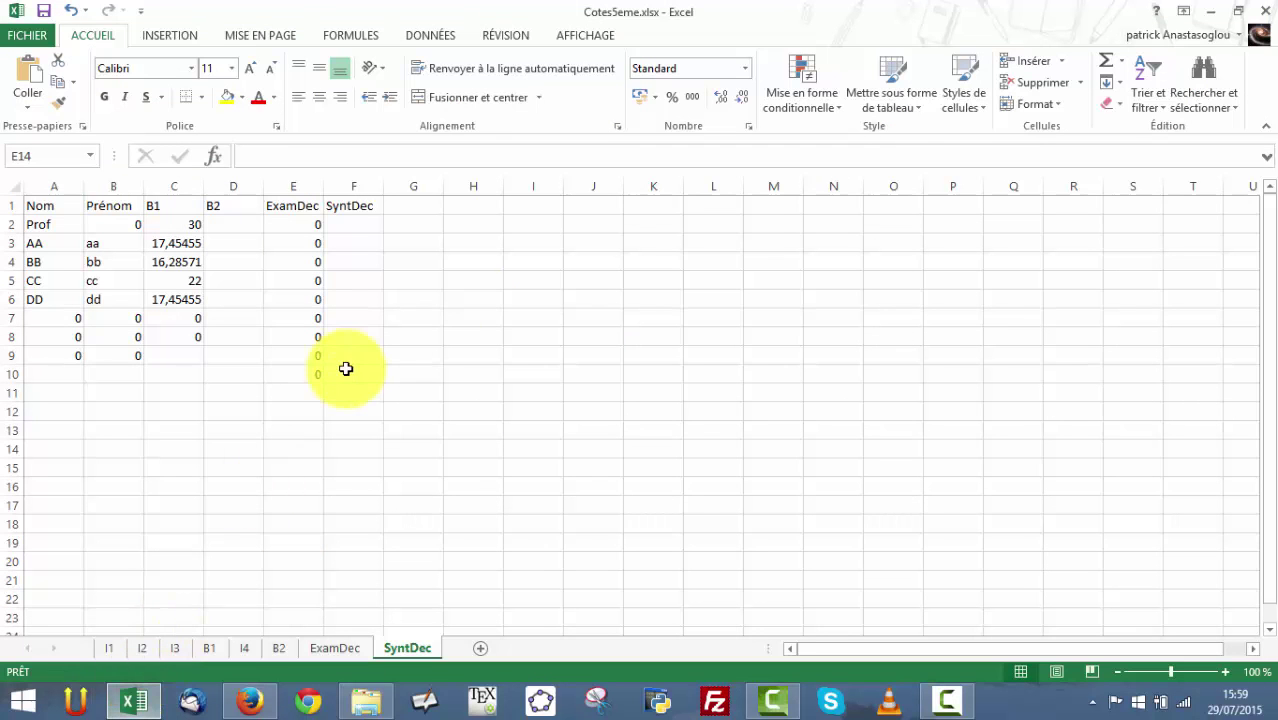
left_click(1265, 11)
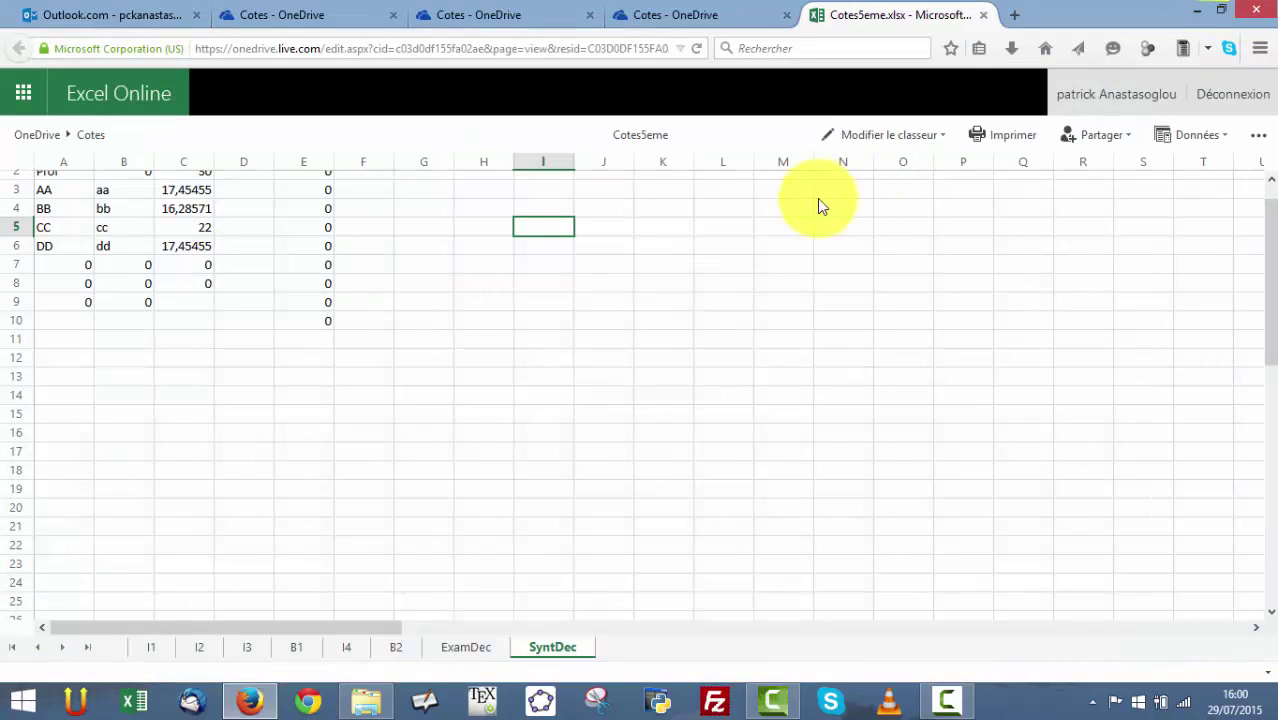
Dismiss the Modifier le classeur menu, select I15, and go back to OneDrive's Fichiers page
left_click(945, 136)
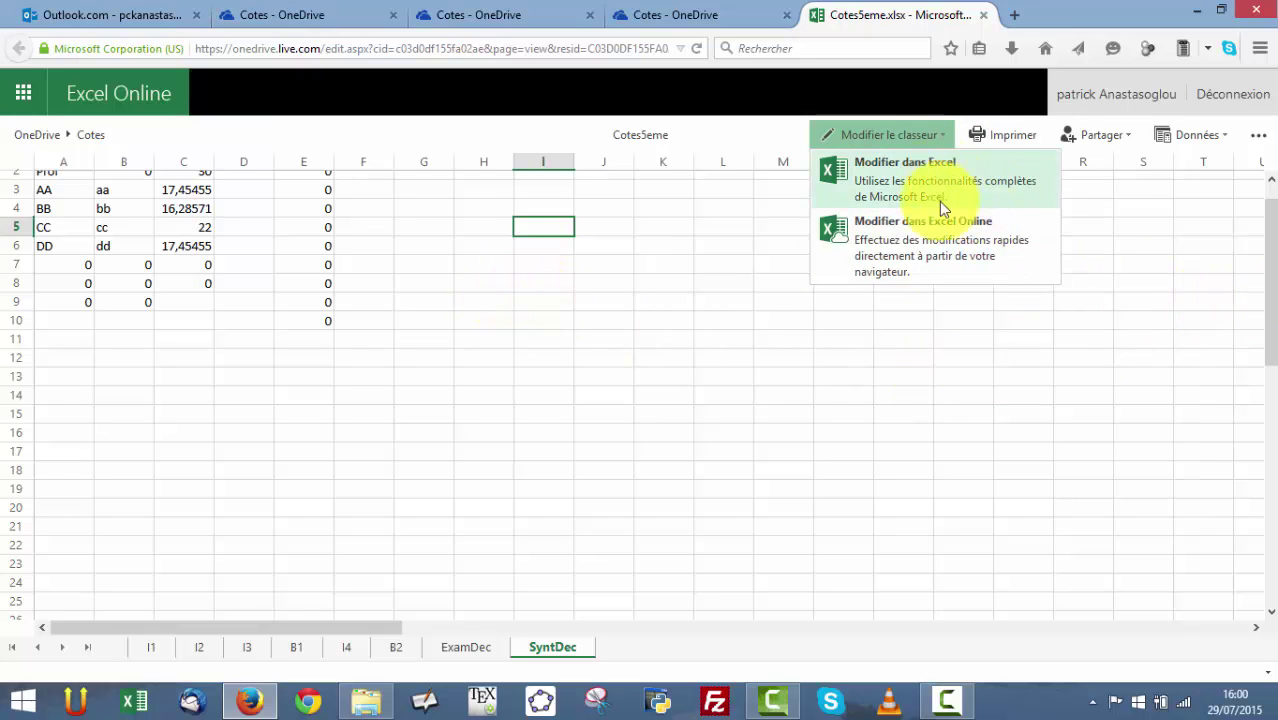
left_click(1270, 265)
left_click_drag(1270, 265, 1268, 243)
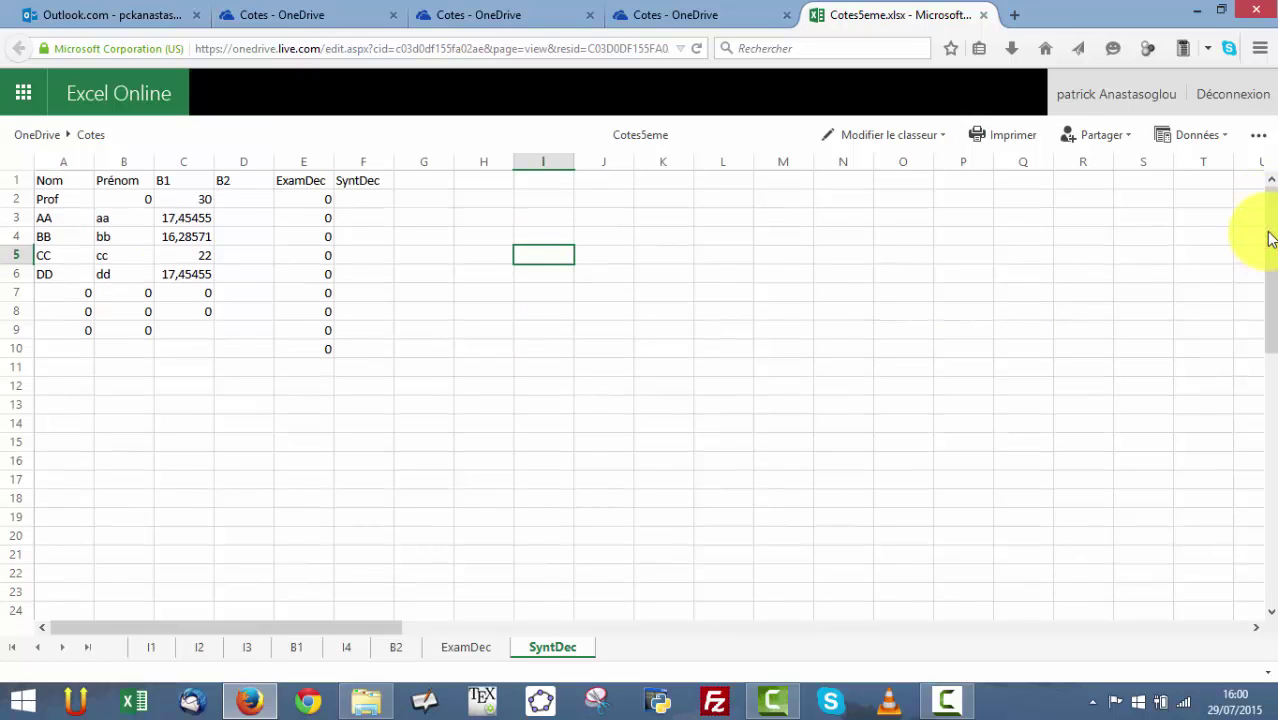
left_click(543, 453)
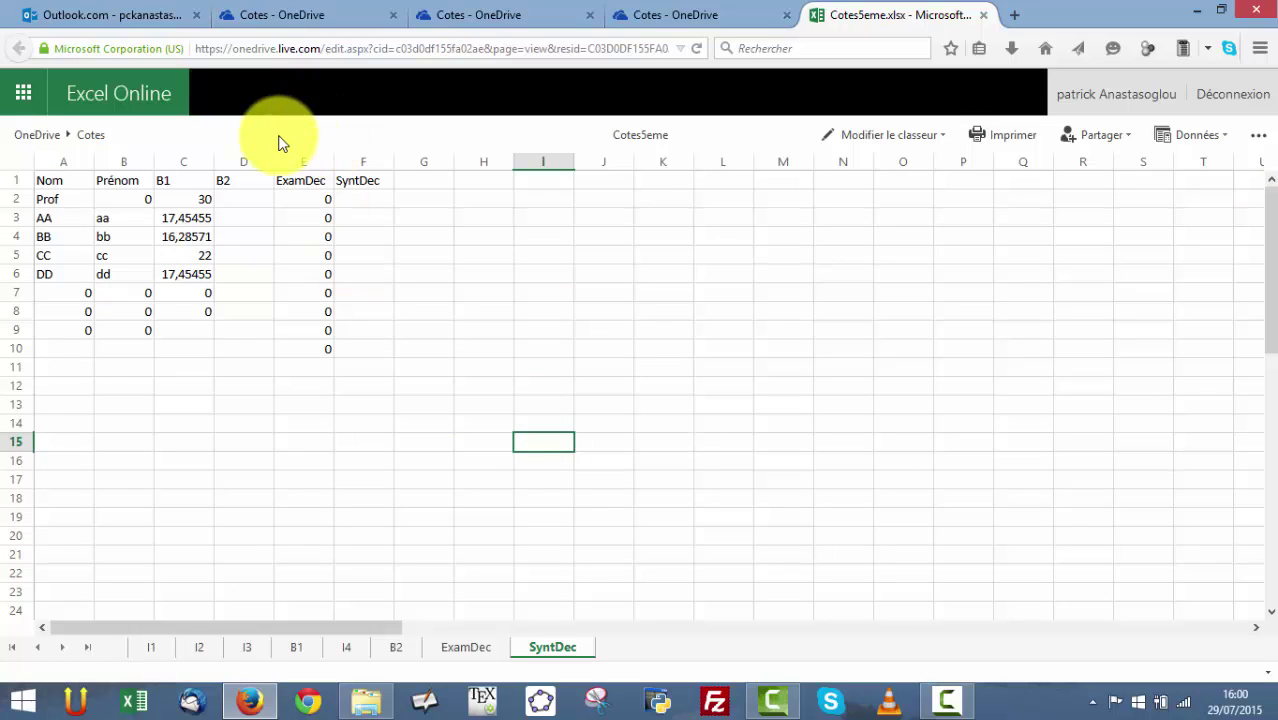
left_click(38, 137)
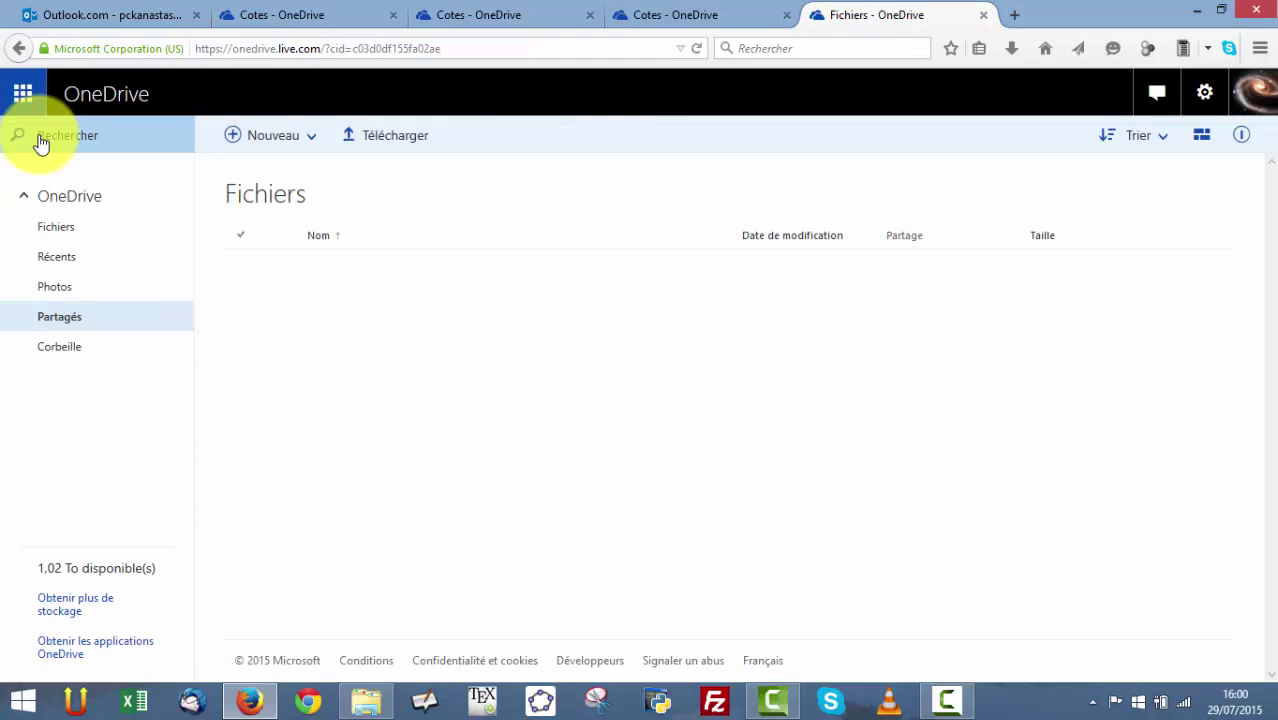
Browse Documents > Ecole > 2015-16 > Cotes and open the Cotes5eme workbook
left_click(339, 268)
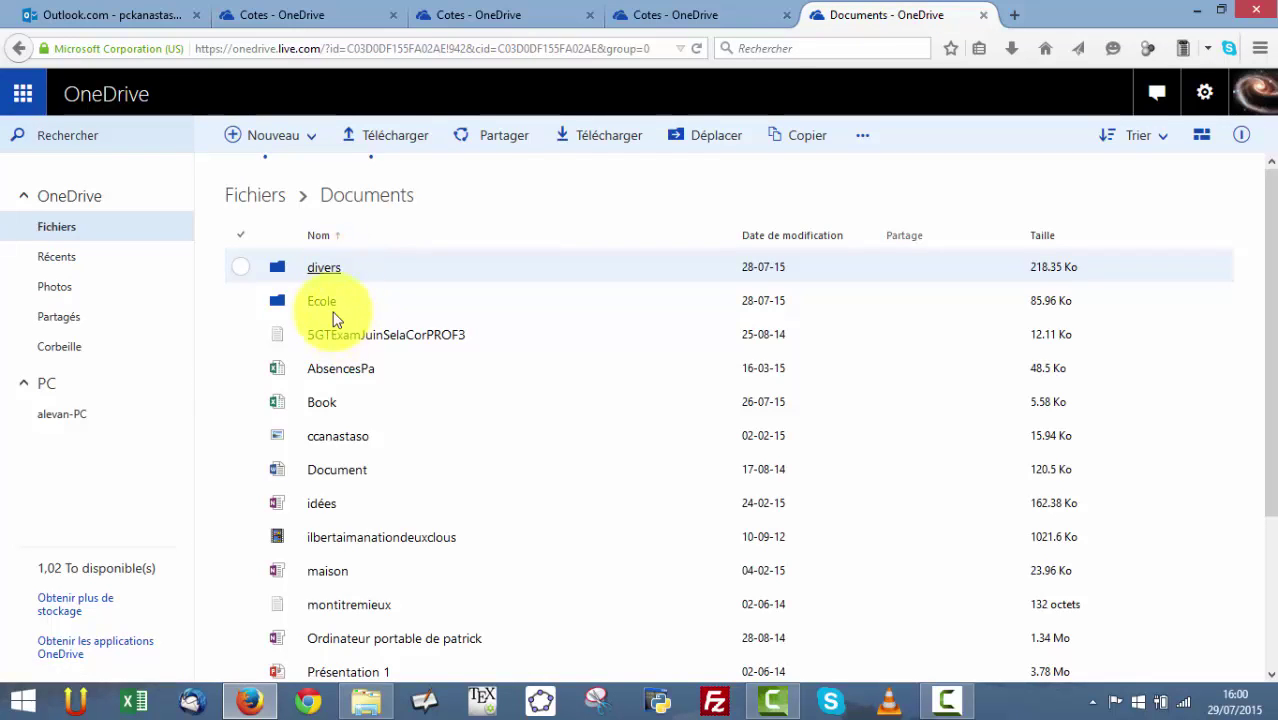
left_click(332, 308)
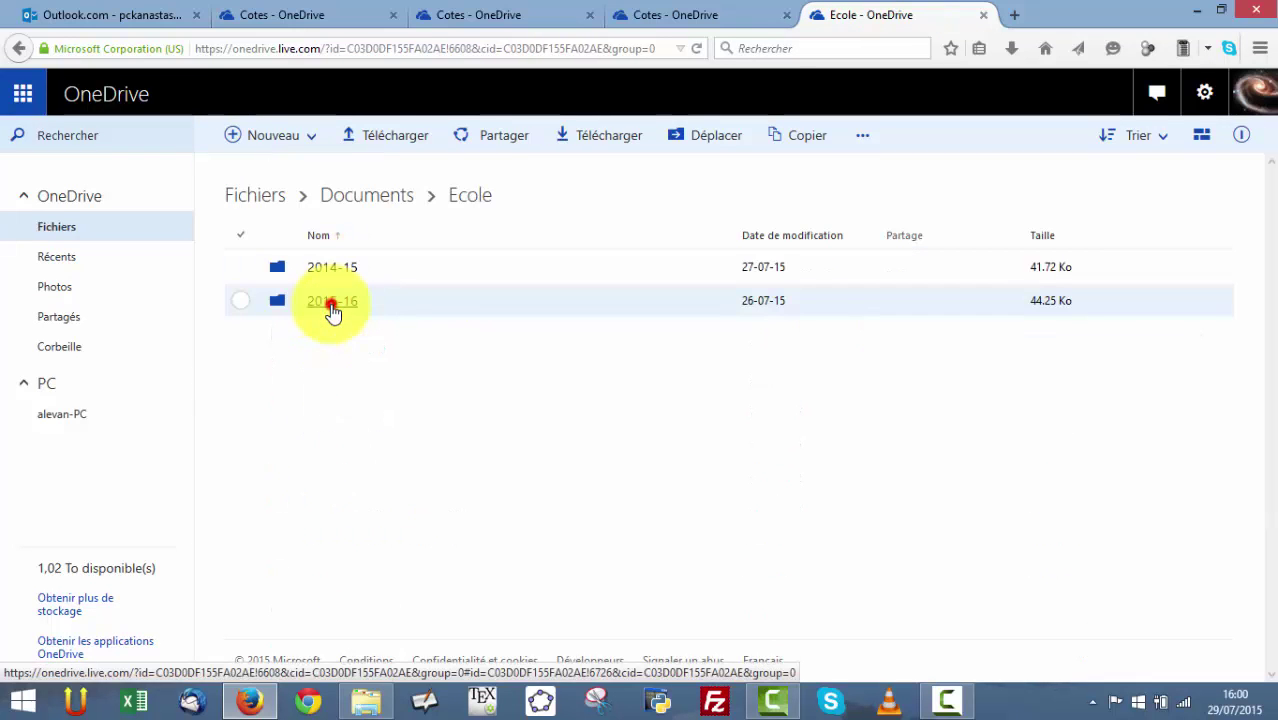
left_click(334, 312)
left_click(324, 474)
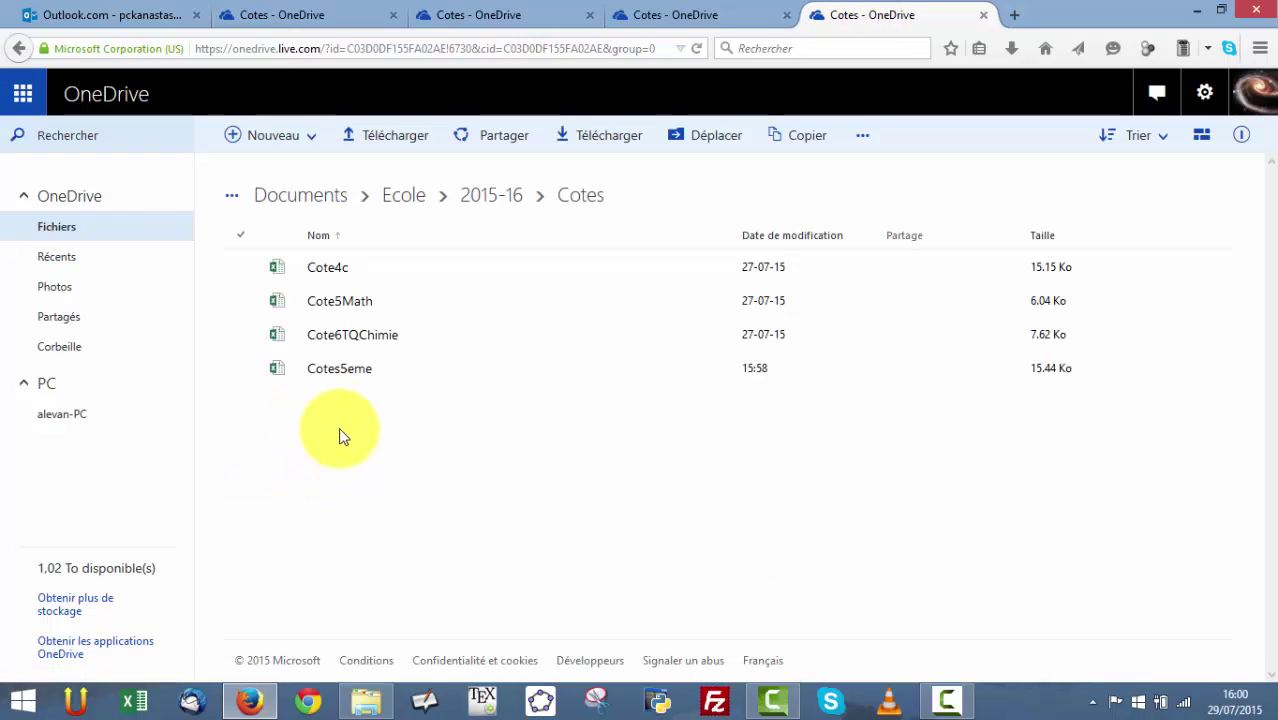
left_click(351, 374)
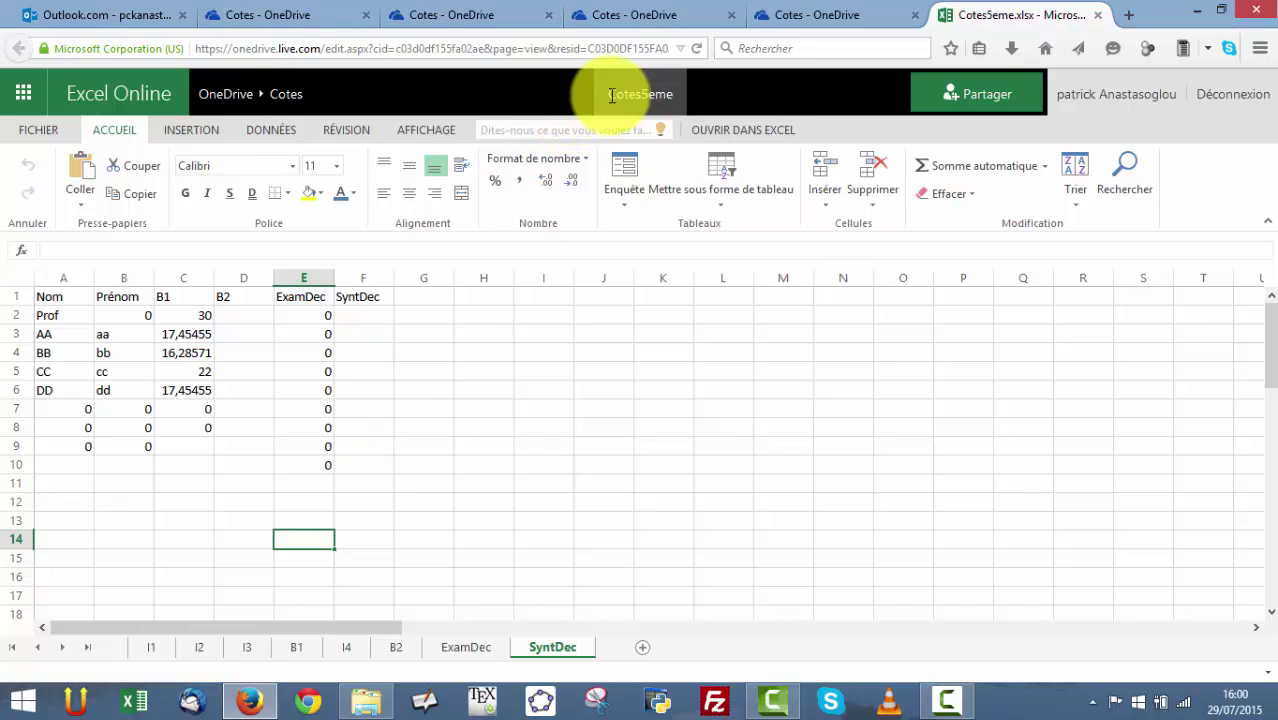
Type the test text 'ui' into cell G5, then erase it
left_click(424, 372)
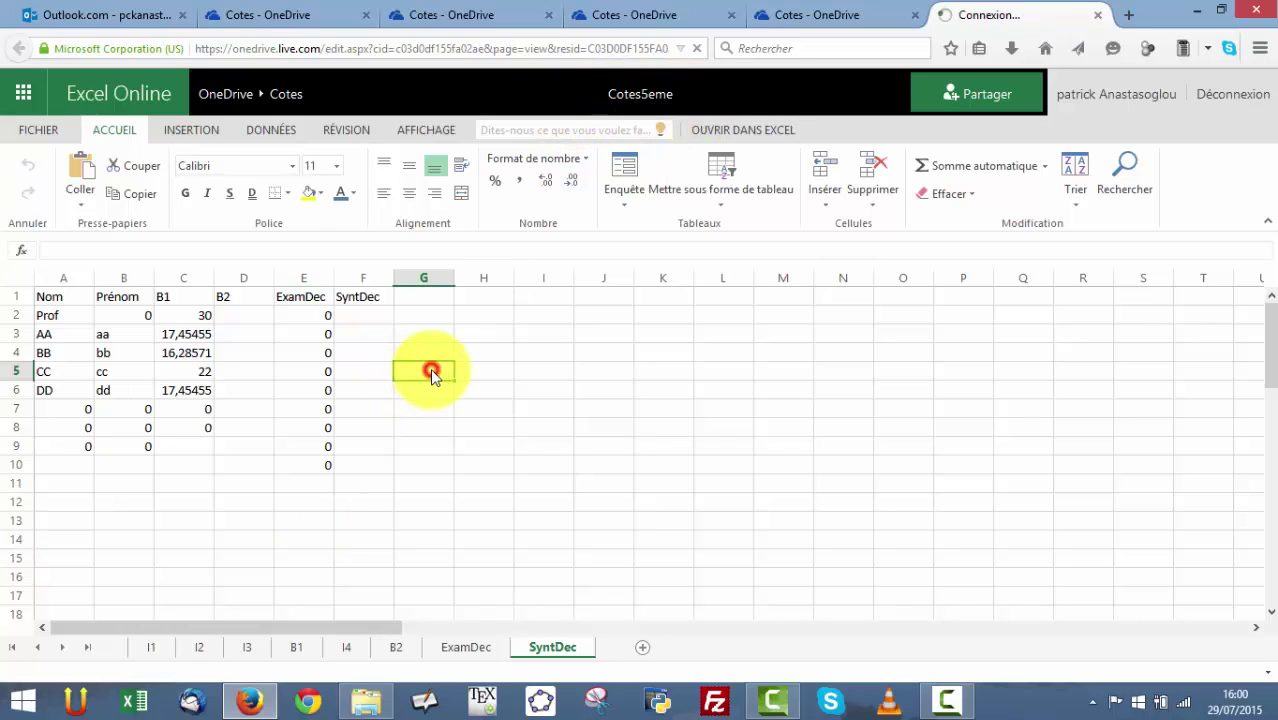
type("ui")
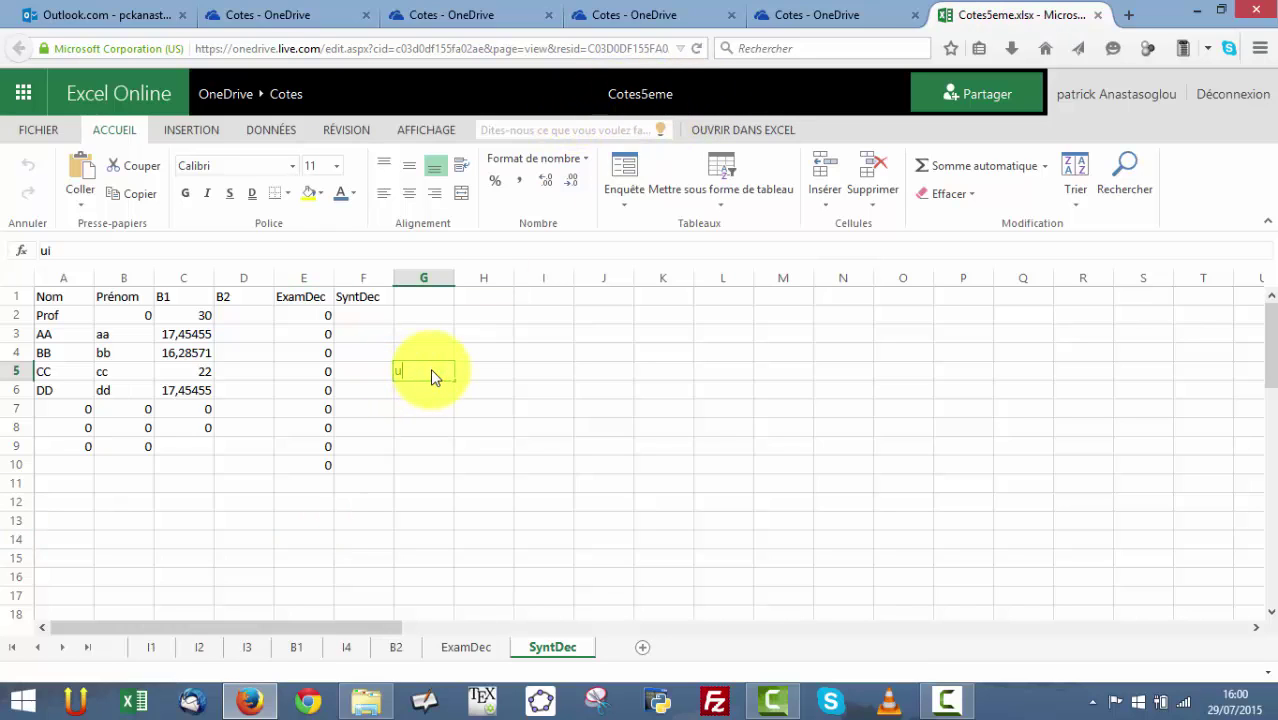
key("BackSpace")
key("BackSpace")
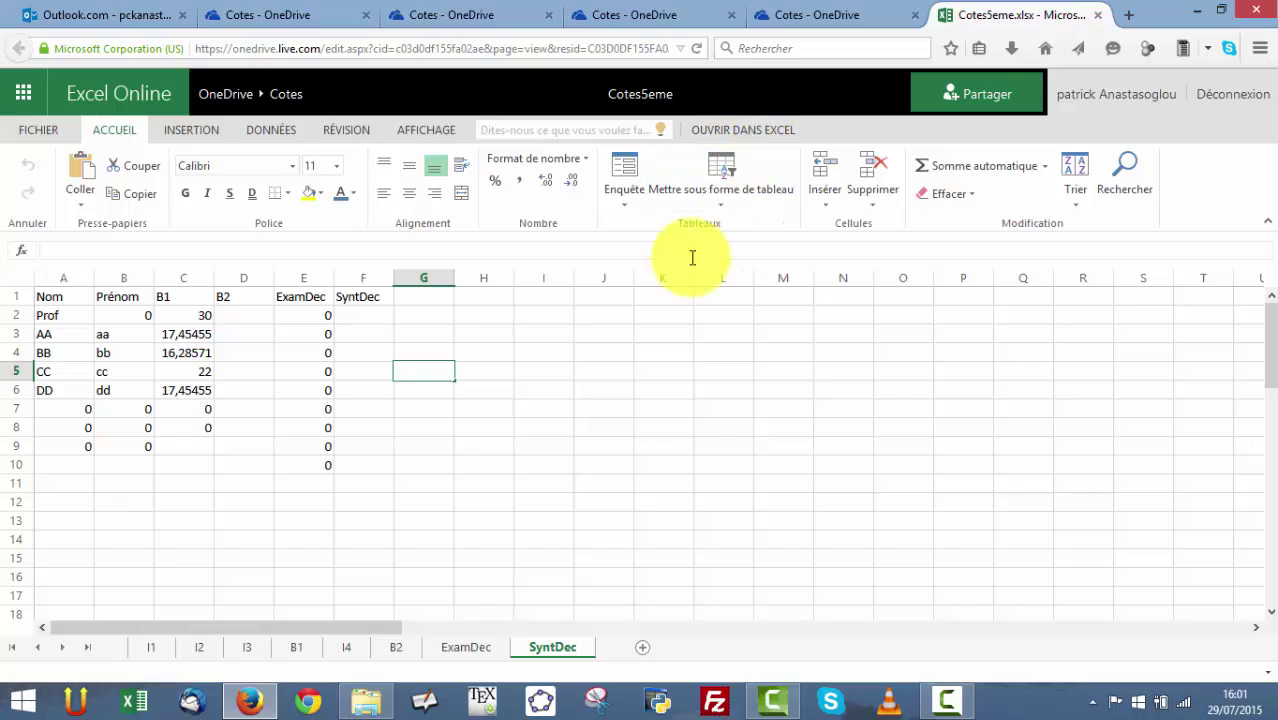
Select cells H6:I6, then G3:G4, then G5 again
left_click_drag(520, 396, 505, 394)
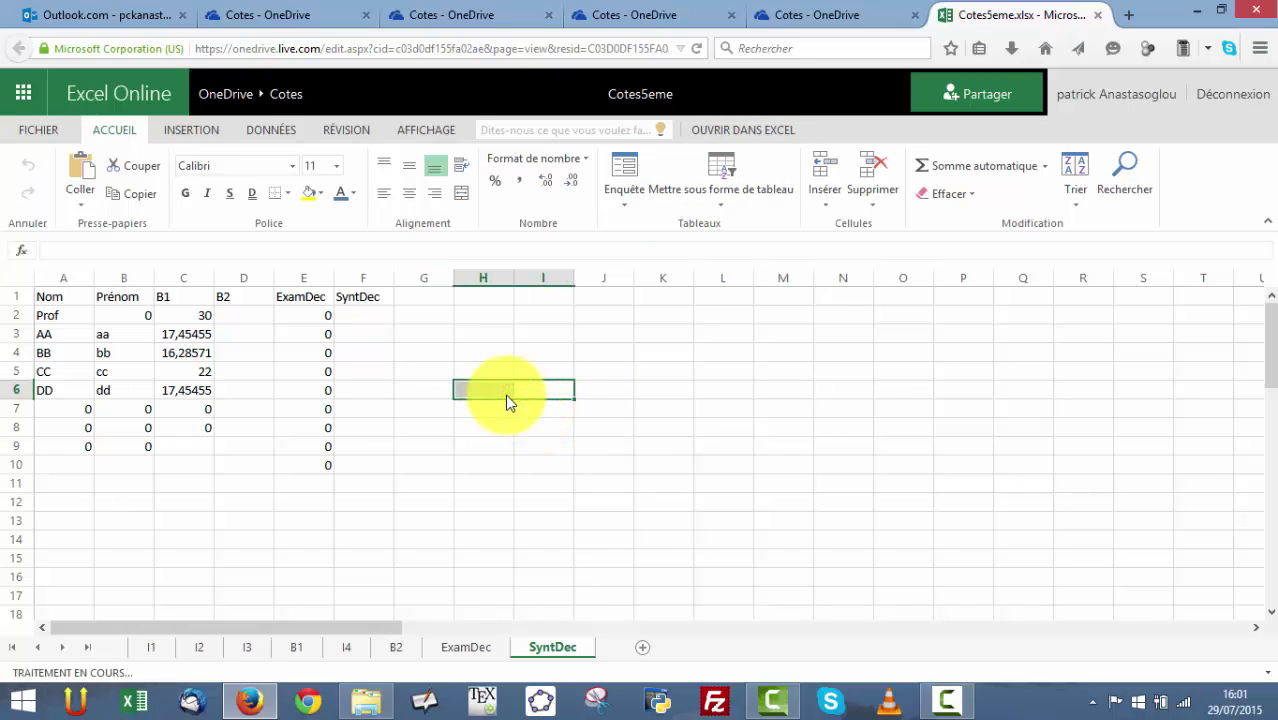
left_click_drag(440, 336, 440, 352)
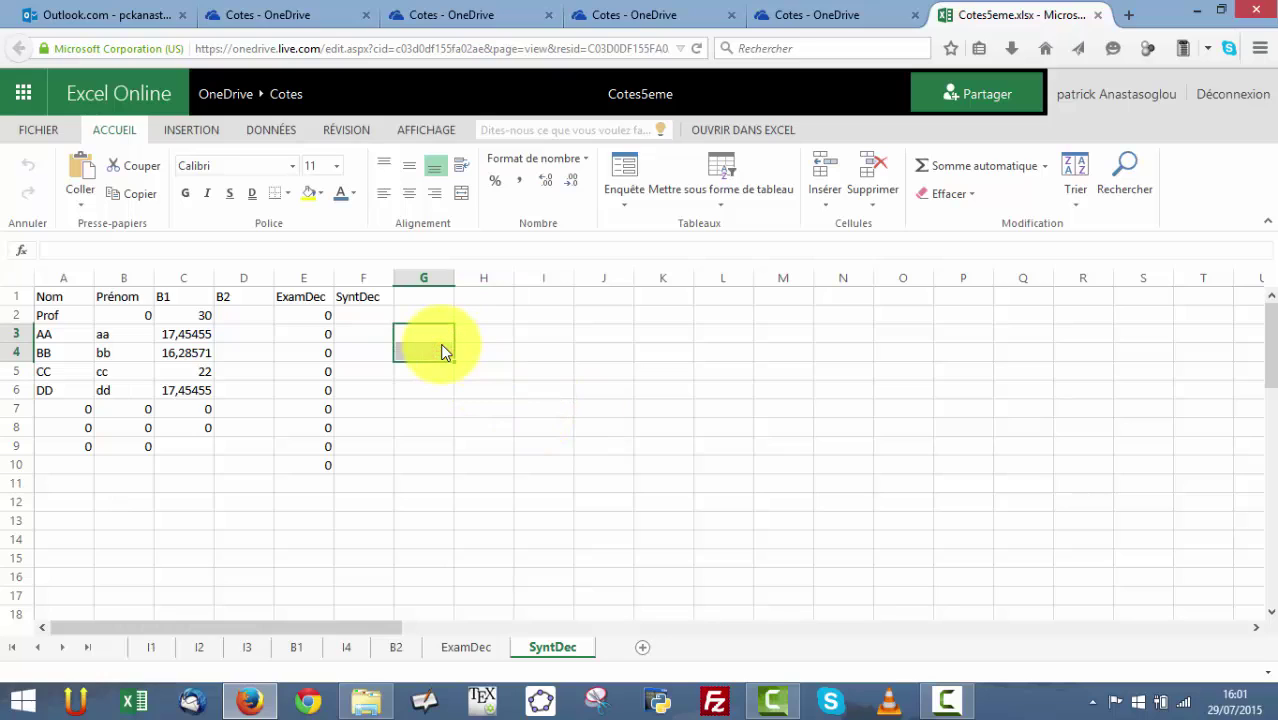
left_click(430, 378)
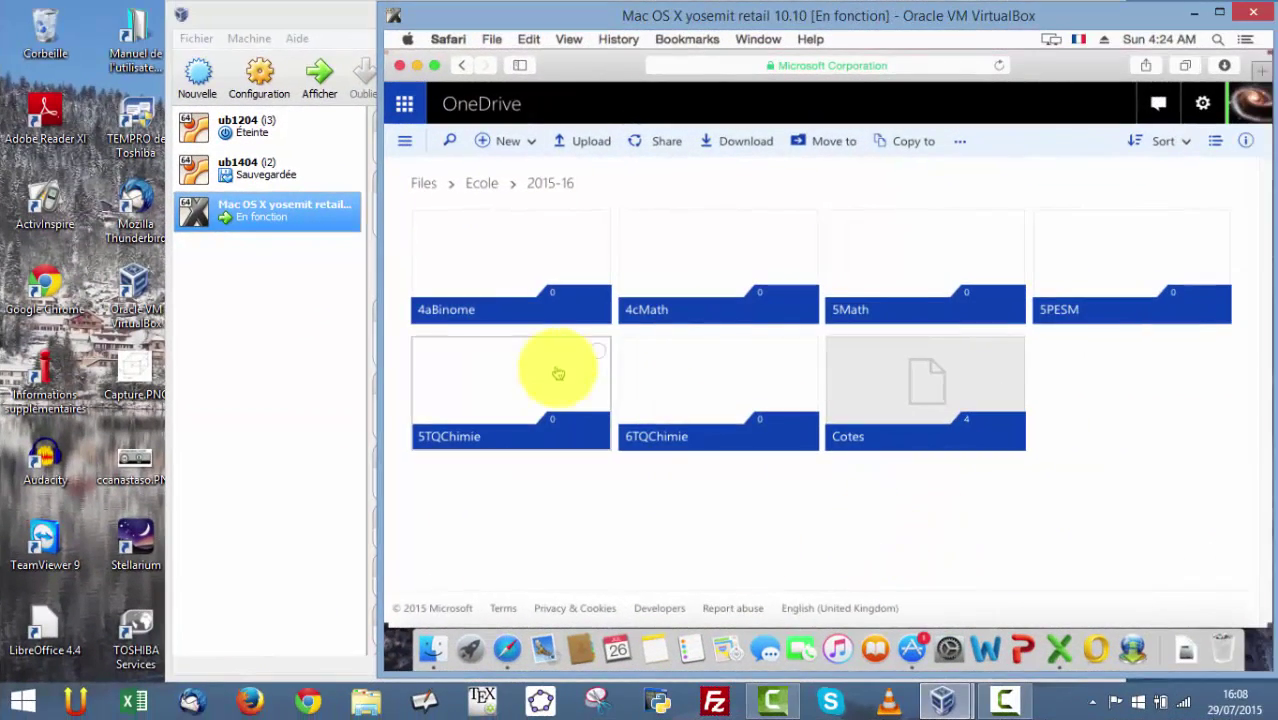
Move the VirtualBox window aside and open Cotes > Cotes5eme in Safari on the Mac
mouse_move(576, 24)
left_mouse_down()
mouse_move(550, 39)
mouse_move(532, 22)
left_mouse_up()
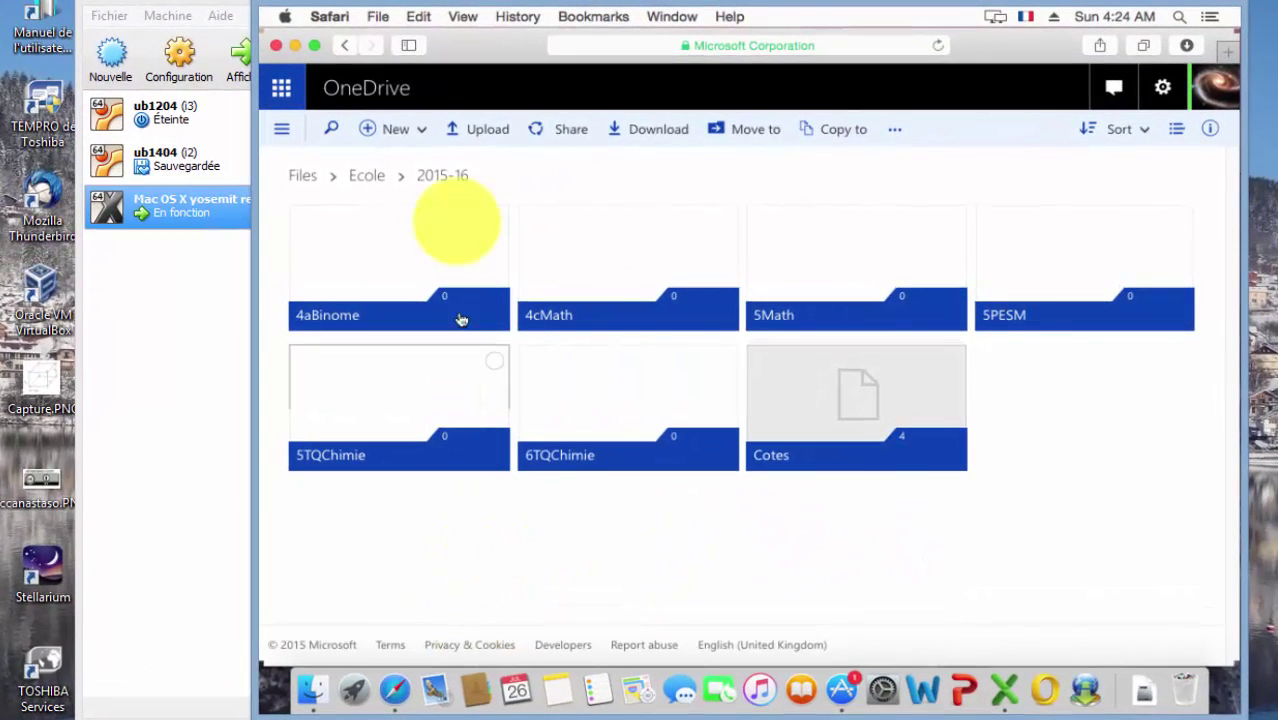
left_click(791, 430)
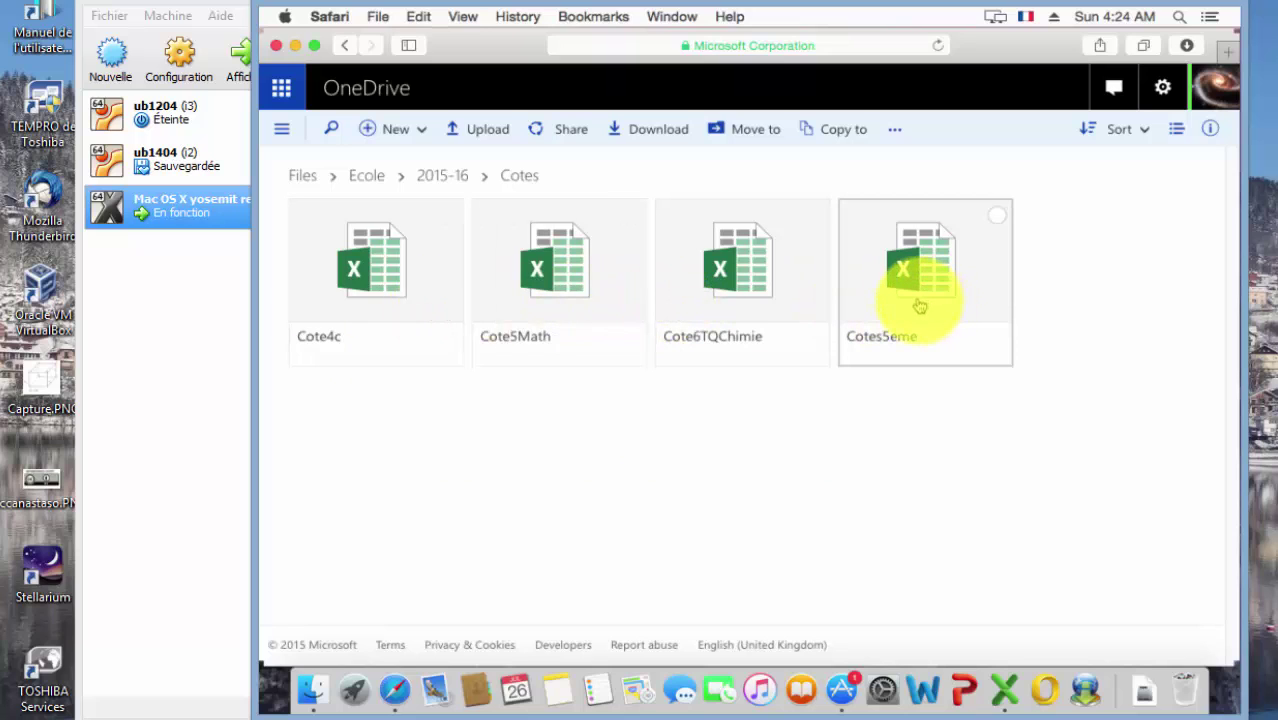
left_click(920, 306)
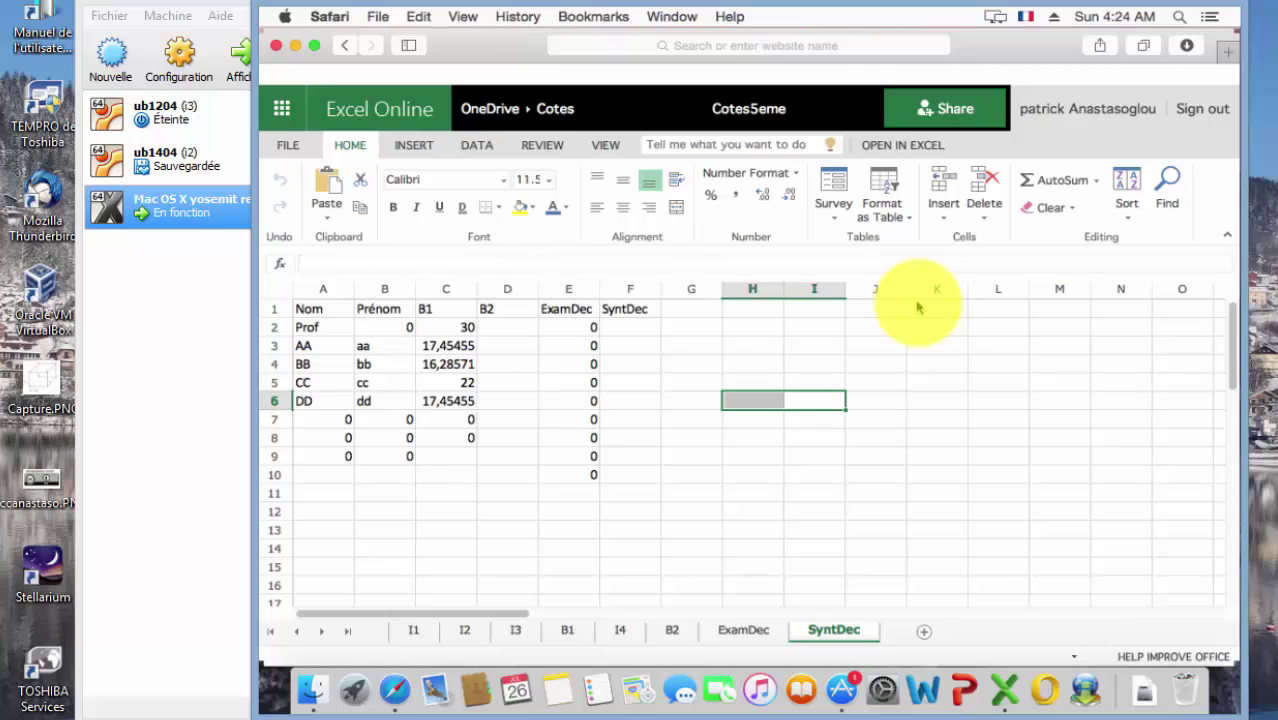
Enter the test text 'rere' in SyntDec cell G7
left_click(674, 420)
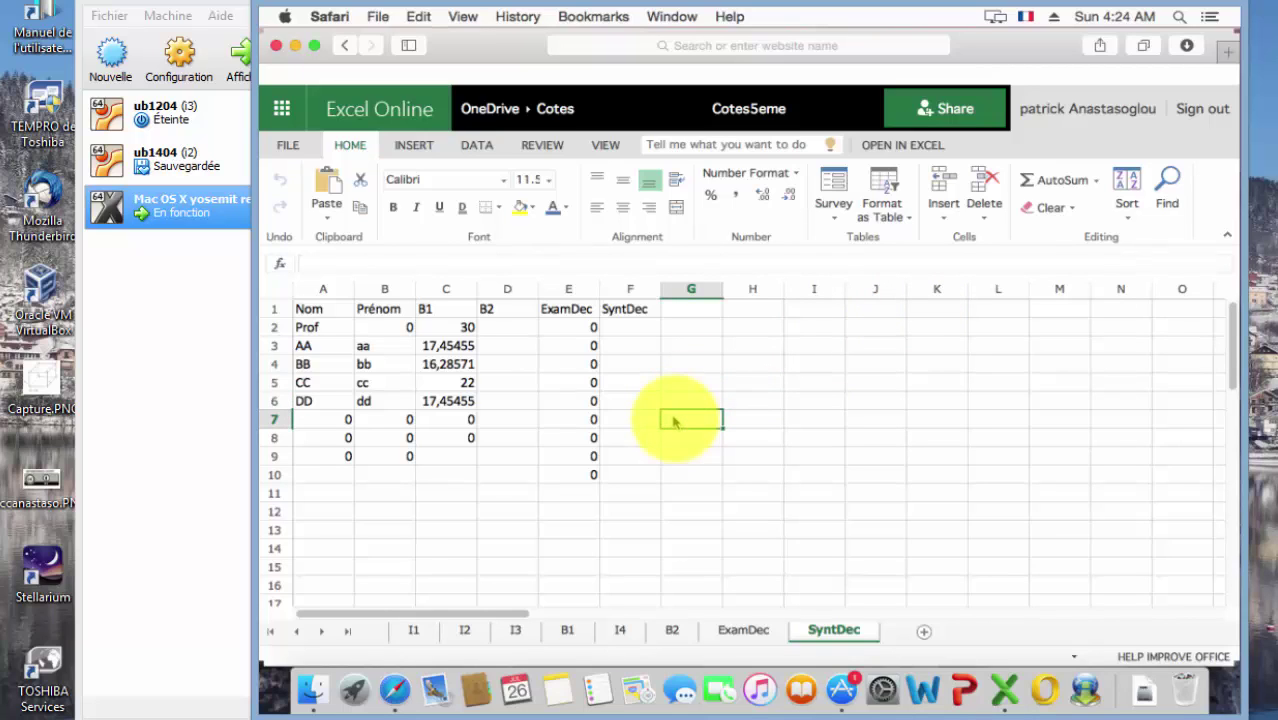
type("rere")
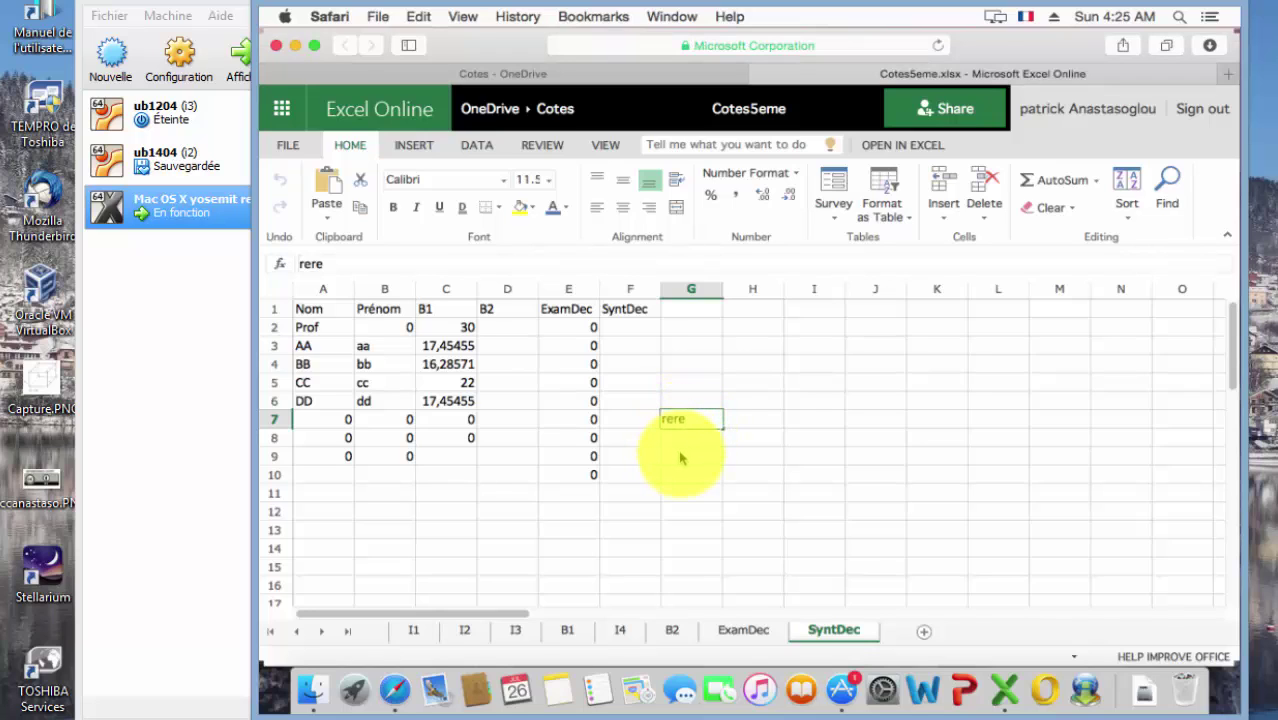
Bring the App Store's OneDrive for Mac page forward, then open a Finder window on iCloud Drive
left_click(841, 690)
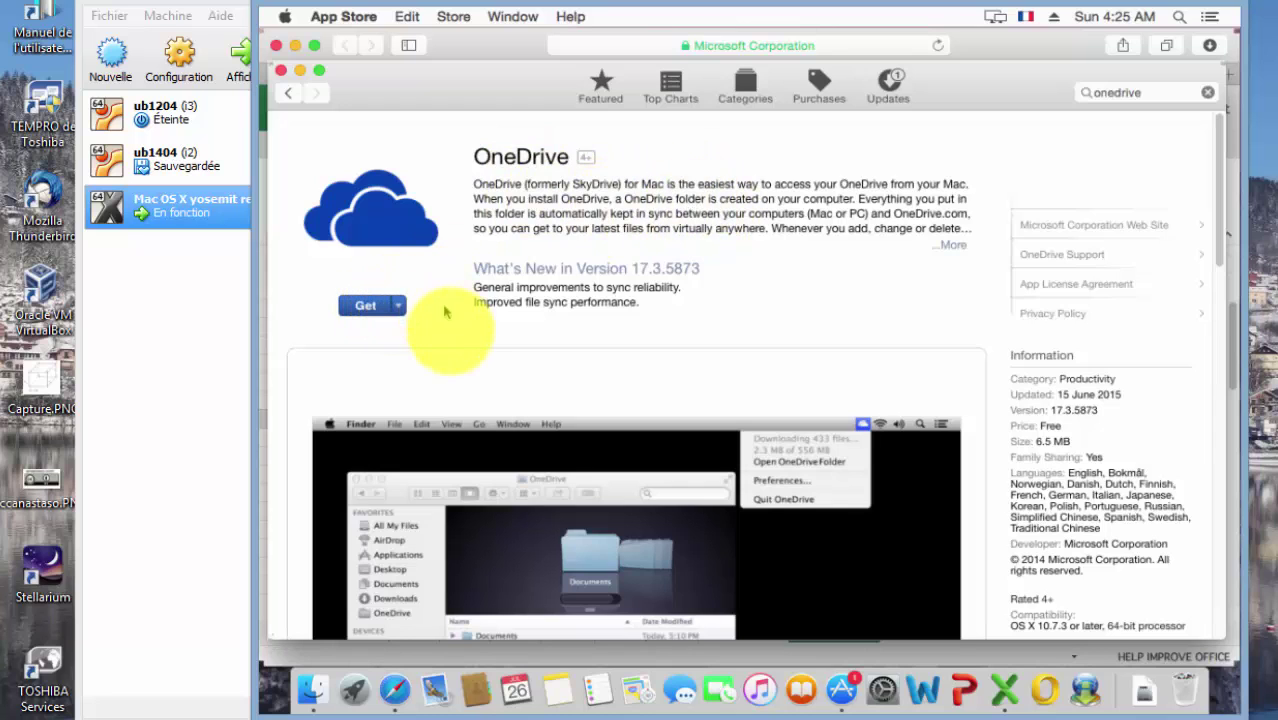
left_click(308, 690)
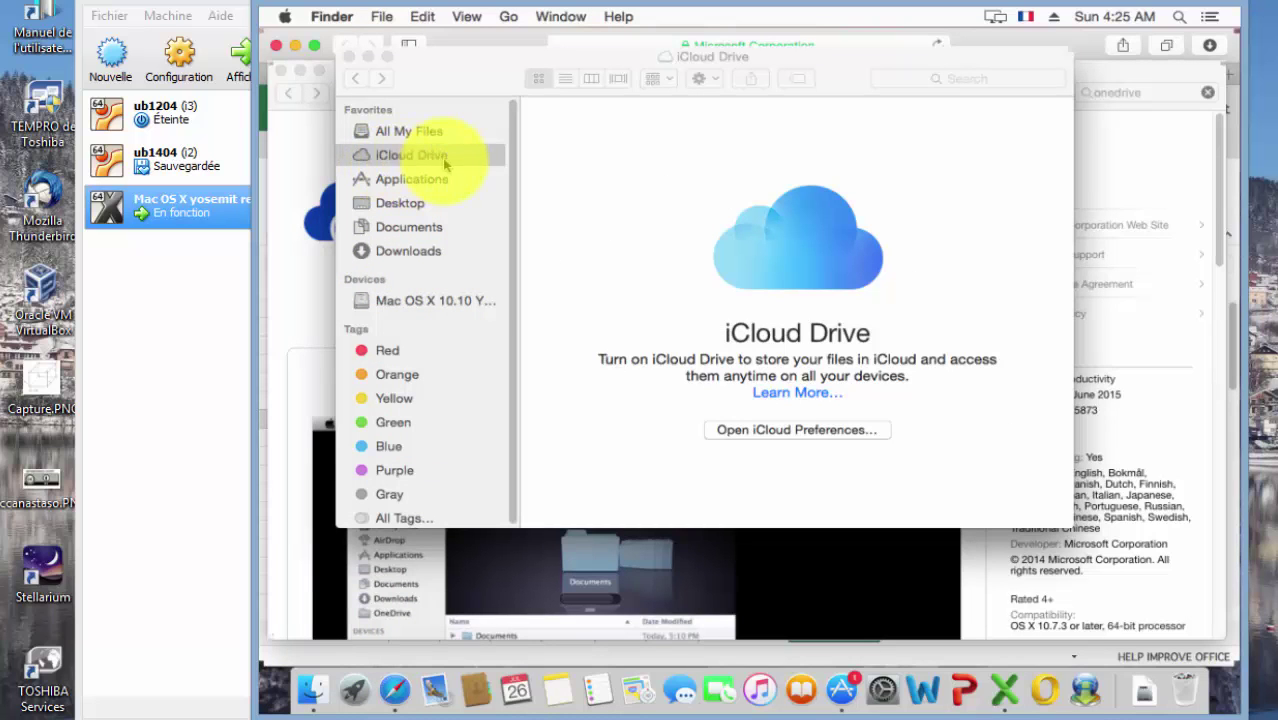
View the Downloads folder with MicrosoftOffice2011.dmg, then switch back to Cotes5eme in Safari
left_click(403, 260)
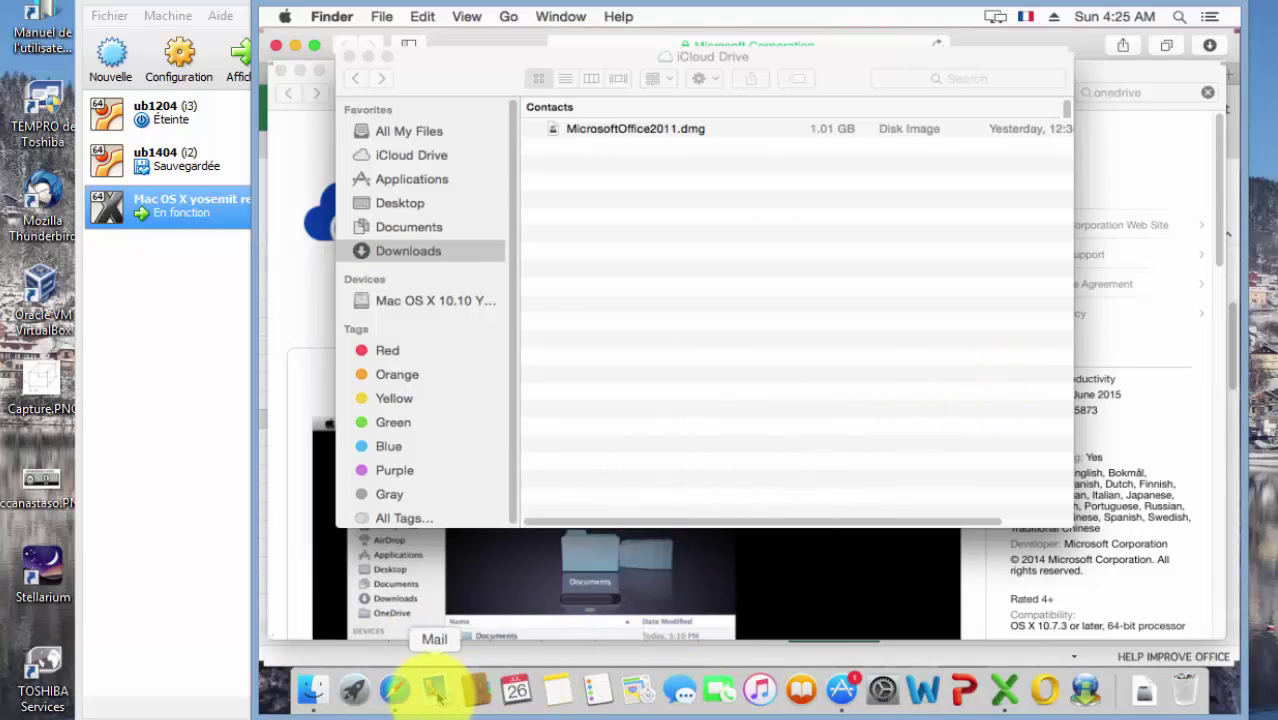
left_click(390, 690)
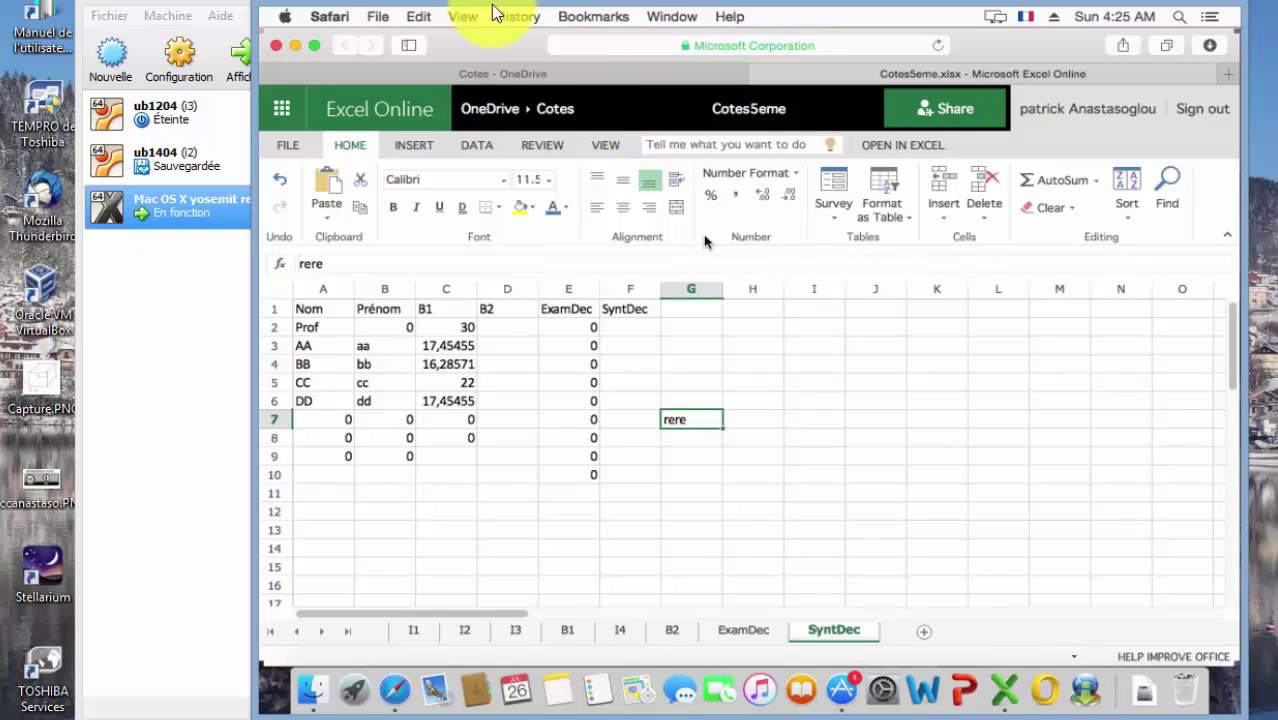
mouse_move(491, 3)
left_mouse_down()
mouse_move(470, 10)
mouse_move(505, 8)
left_mouse_up()
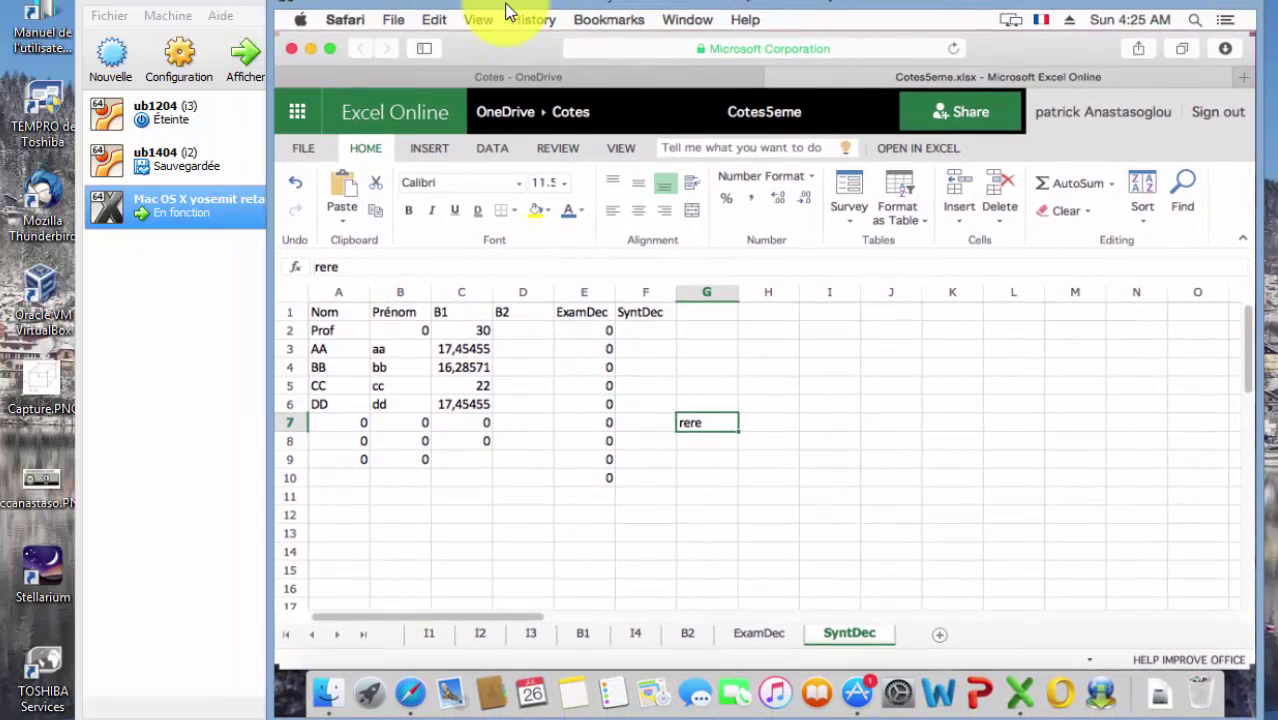